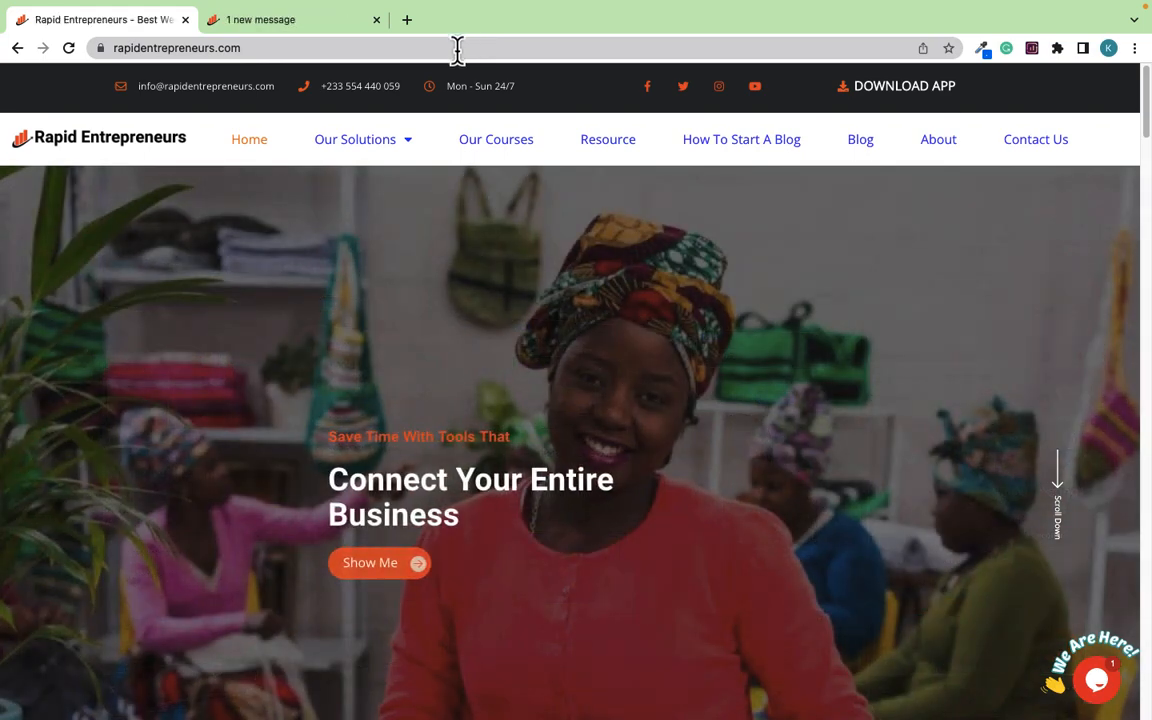
# Step: Search Google for "restaurants in ghana" in a new browser tab
pyautogui.click(406, 19)
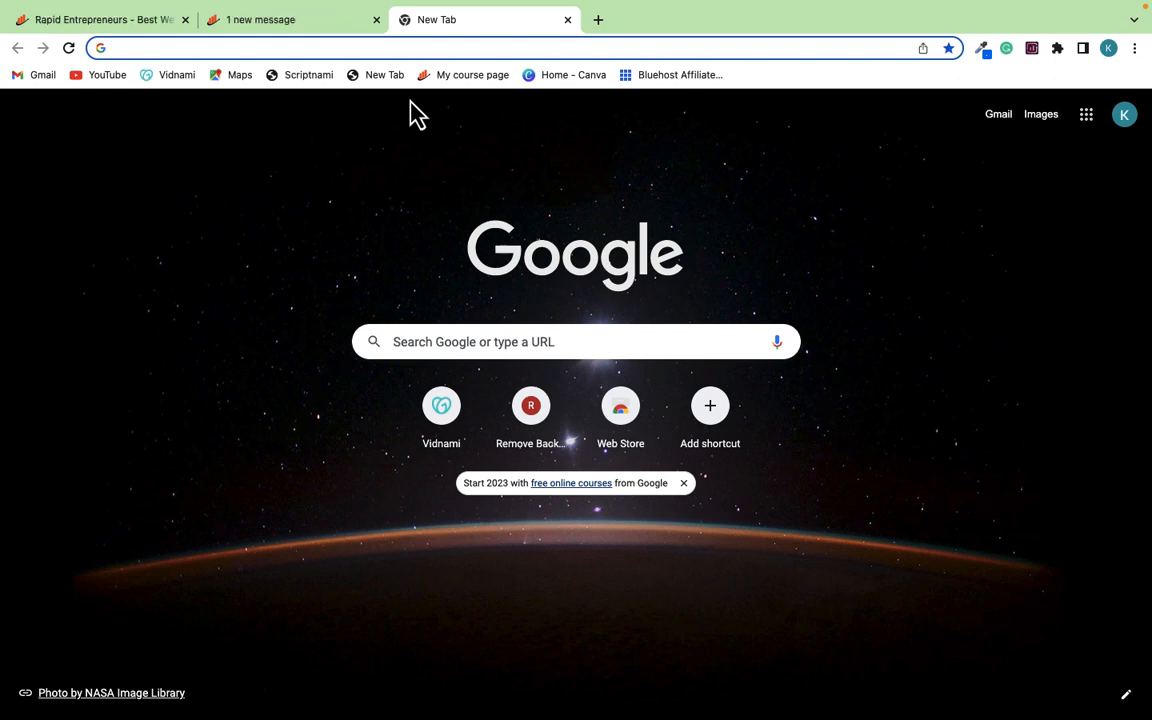
pyautogui.write('rest')
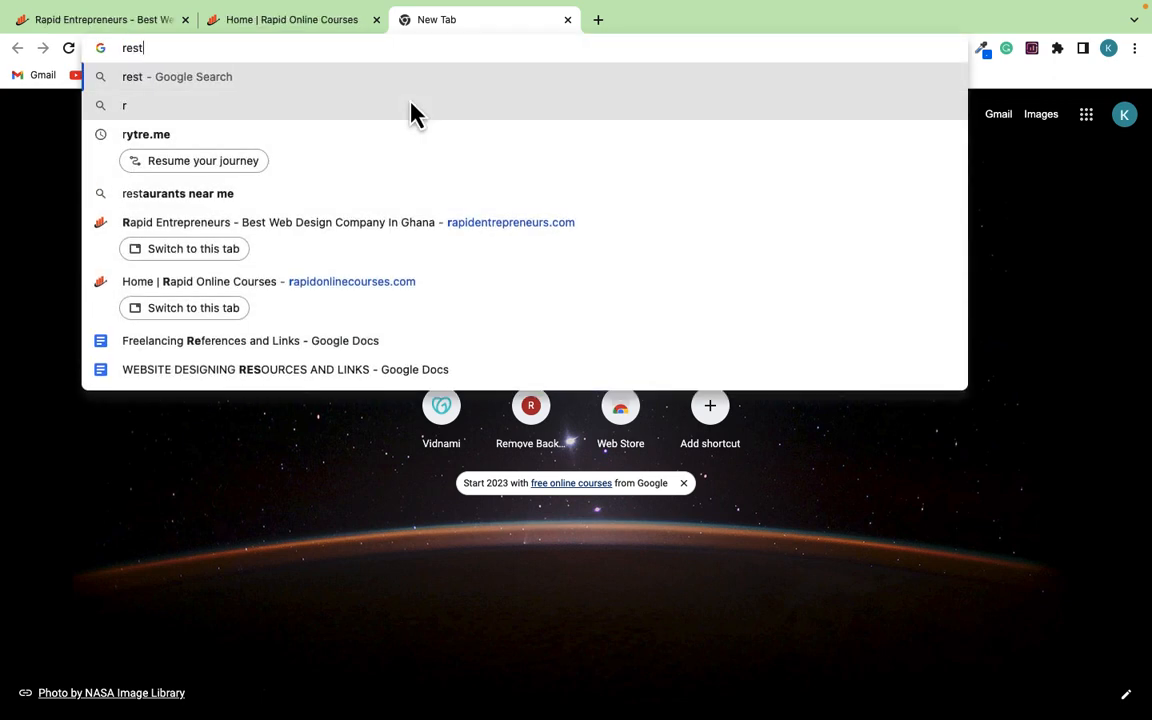
pyautogui.write('aurants ')
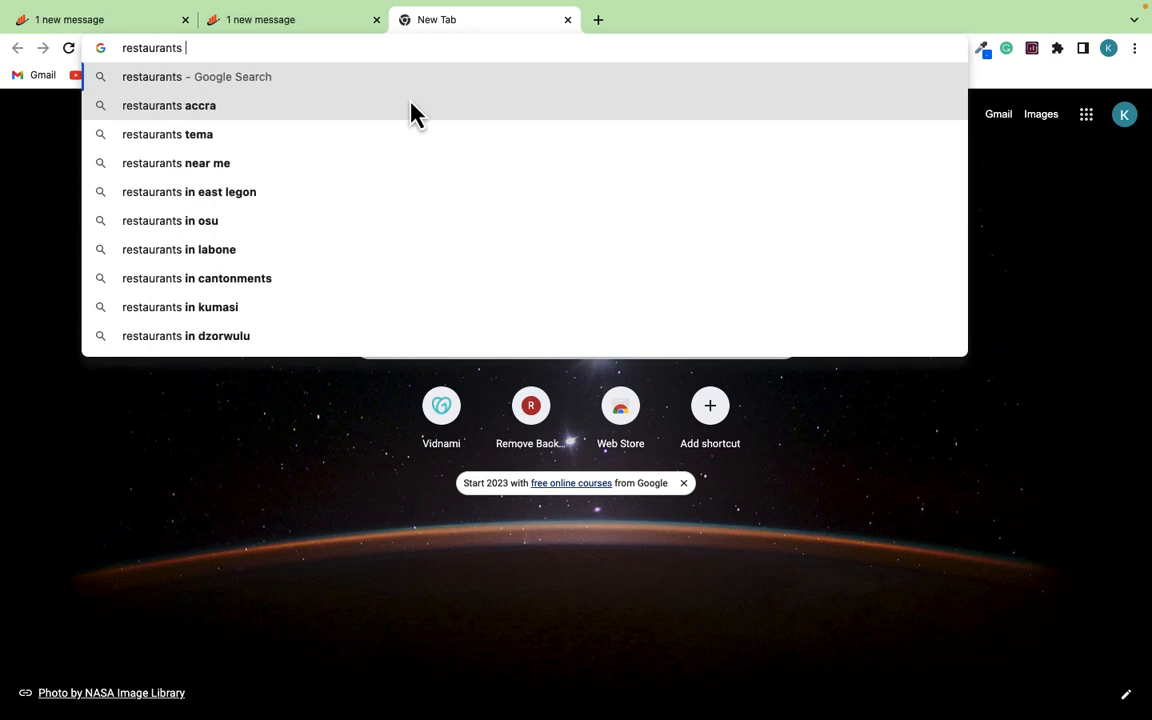
pyautogui.write('in ghana')
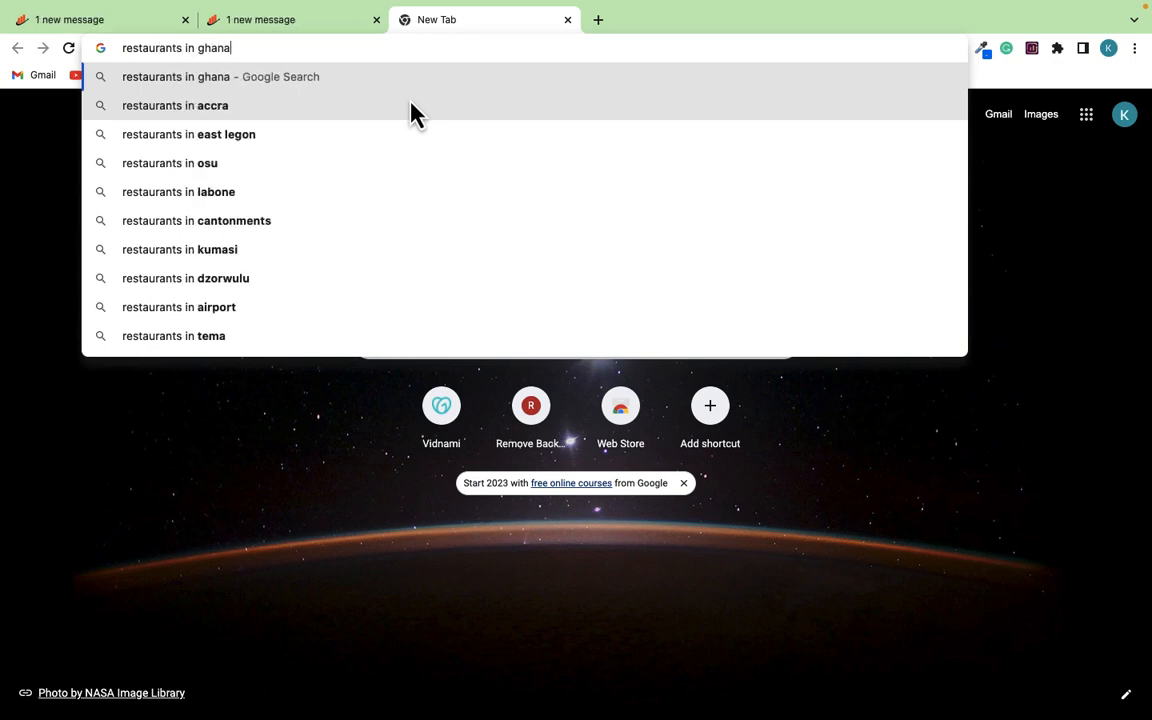
pyautogui.press('Return')
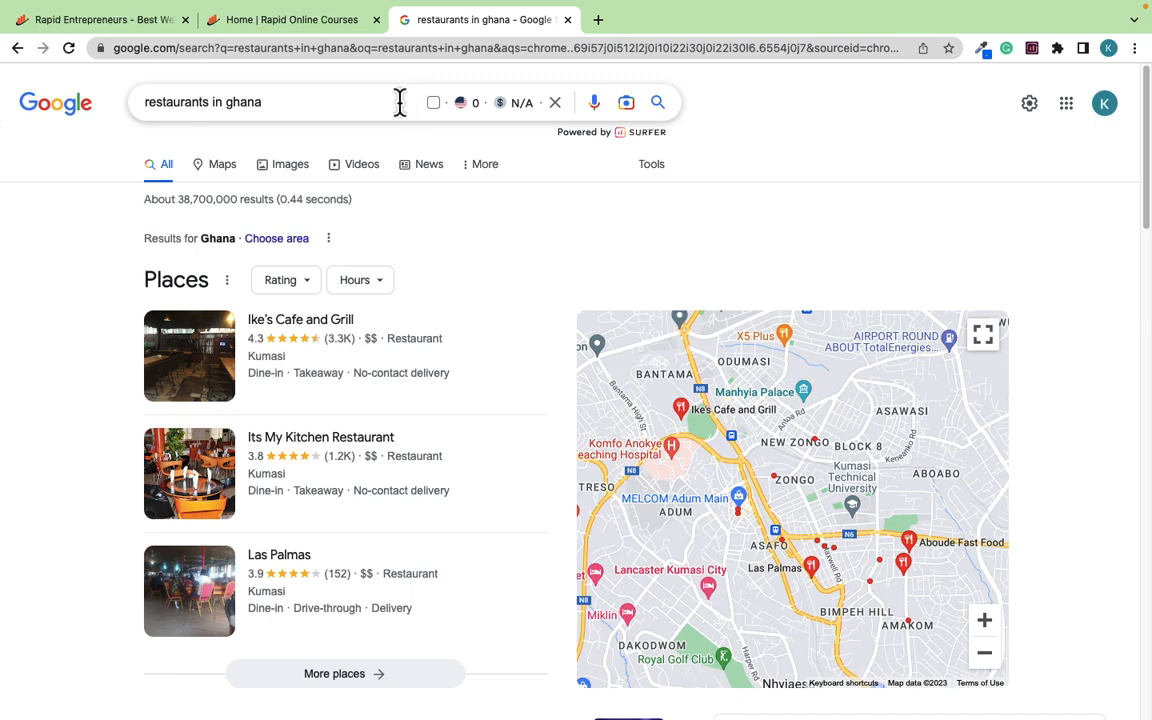
# Step: Open the Ike's Cafe and Grill listing from the places results and review its photos, contact details, questions and popular times
pyautogui.scroll(-3, 329, 315)
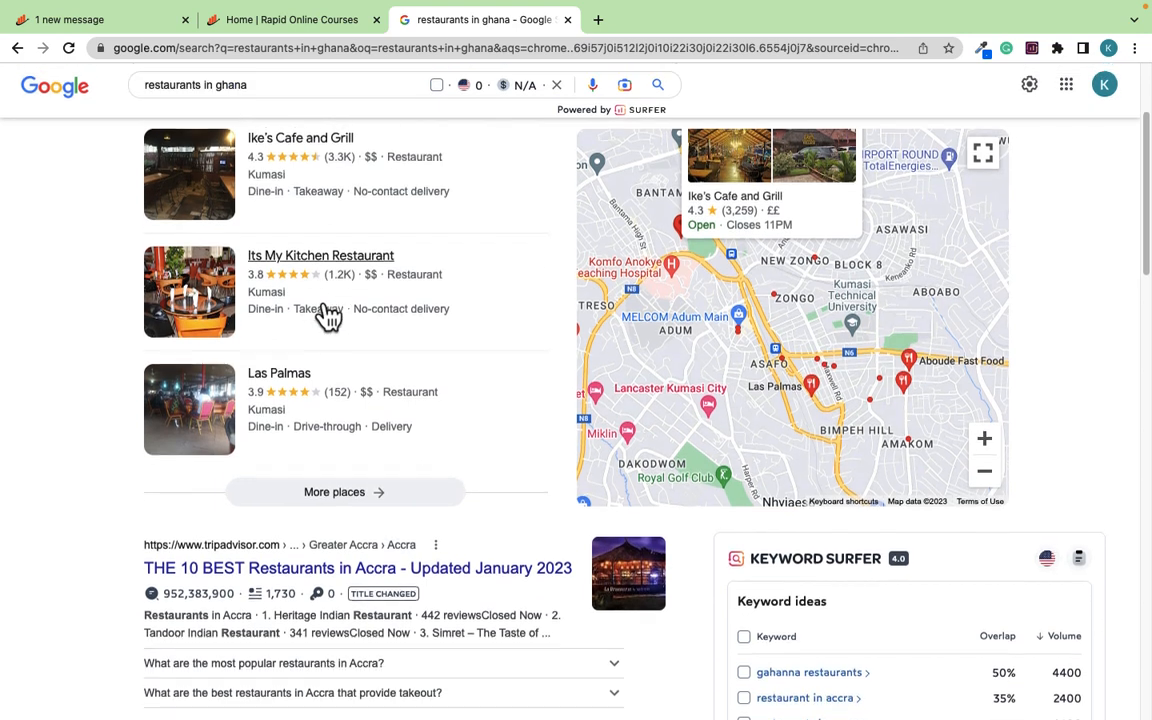
pyautogui.scroll(2, 329, 316)
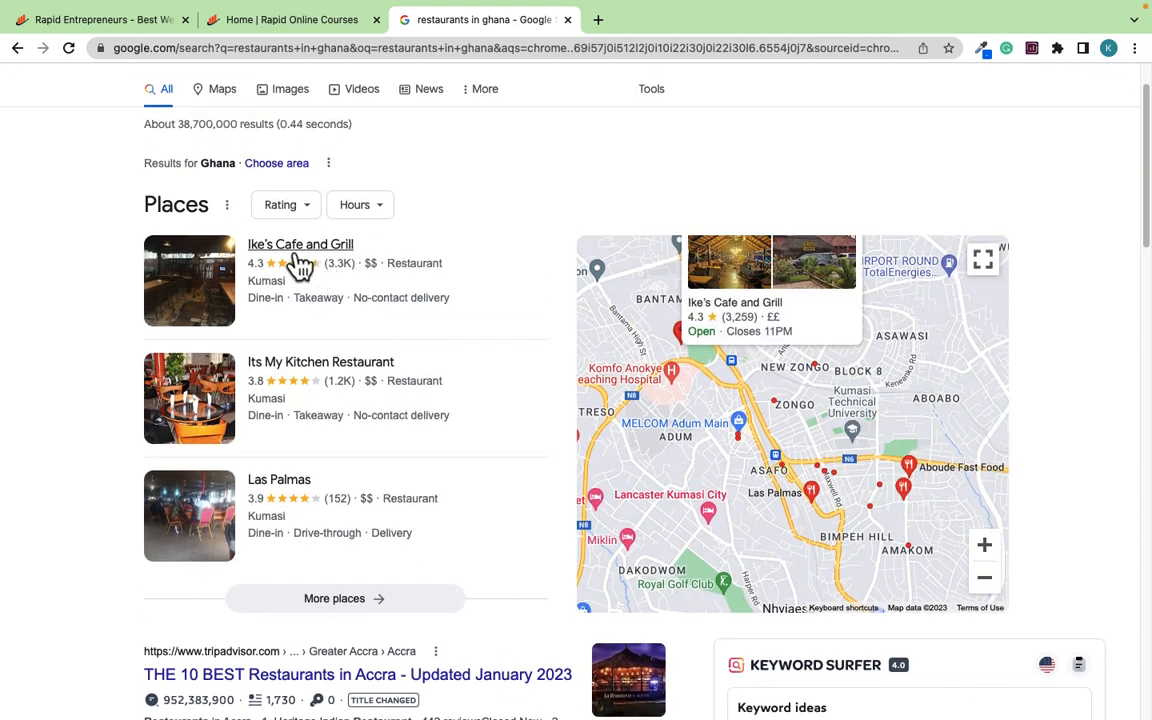
pyautogui.click(285, 262)
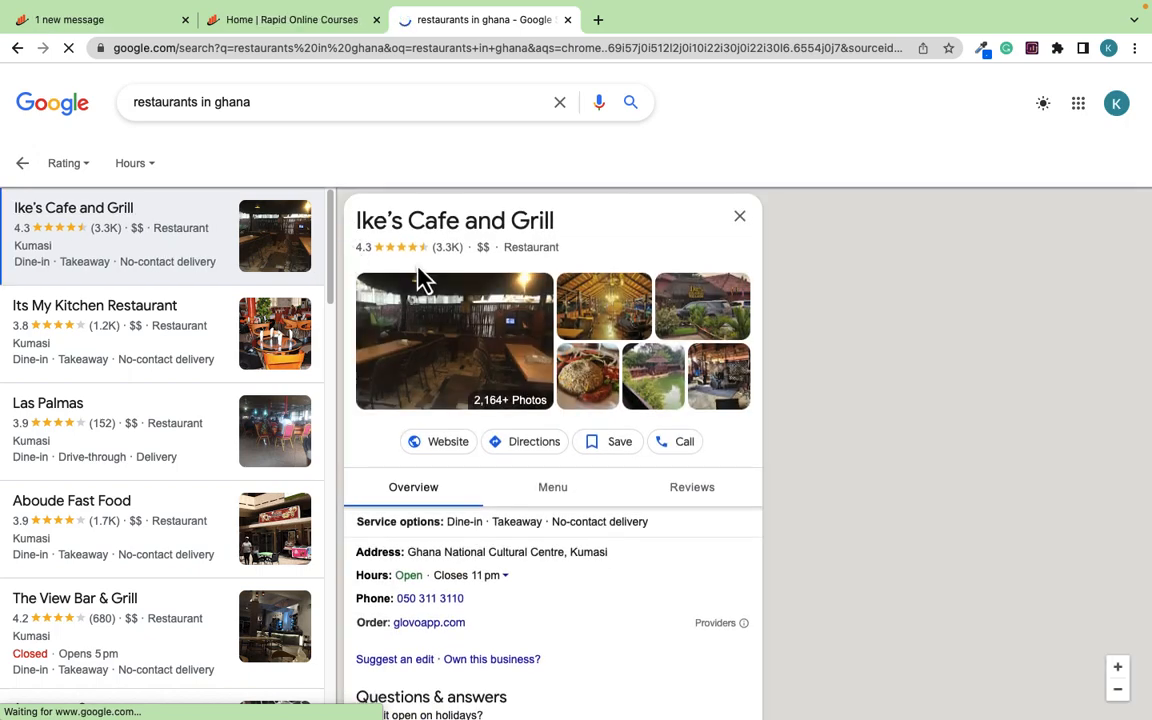
pyautogui.scroll(-3, 517, 305)
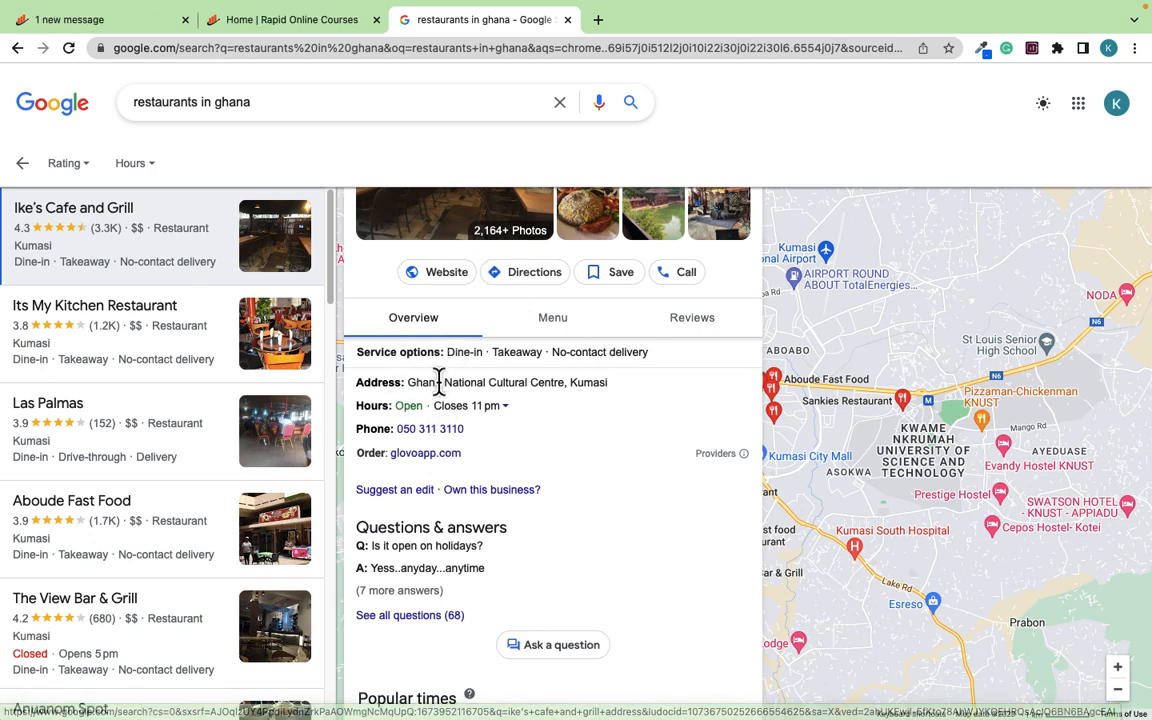
pyautogui.scroll(3, 440, 380)
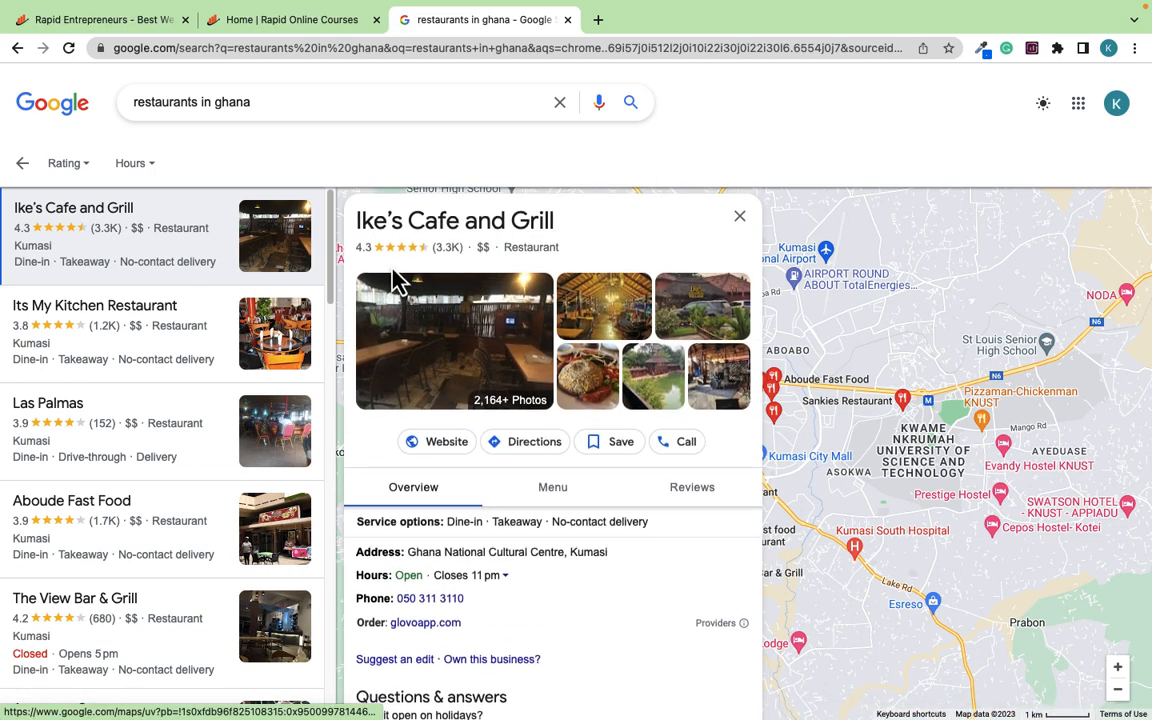
pyautogui.scroll(-2, 486, 285)
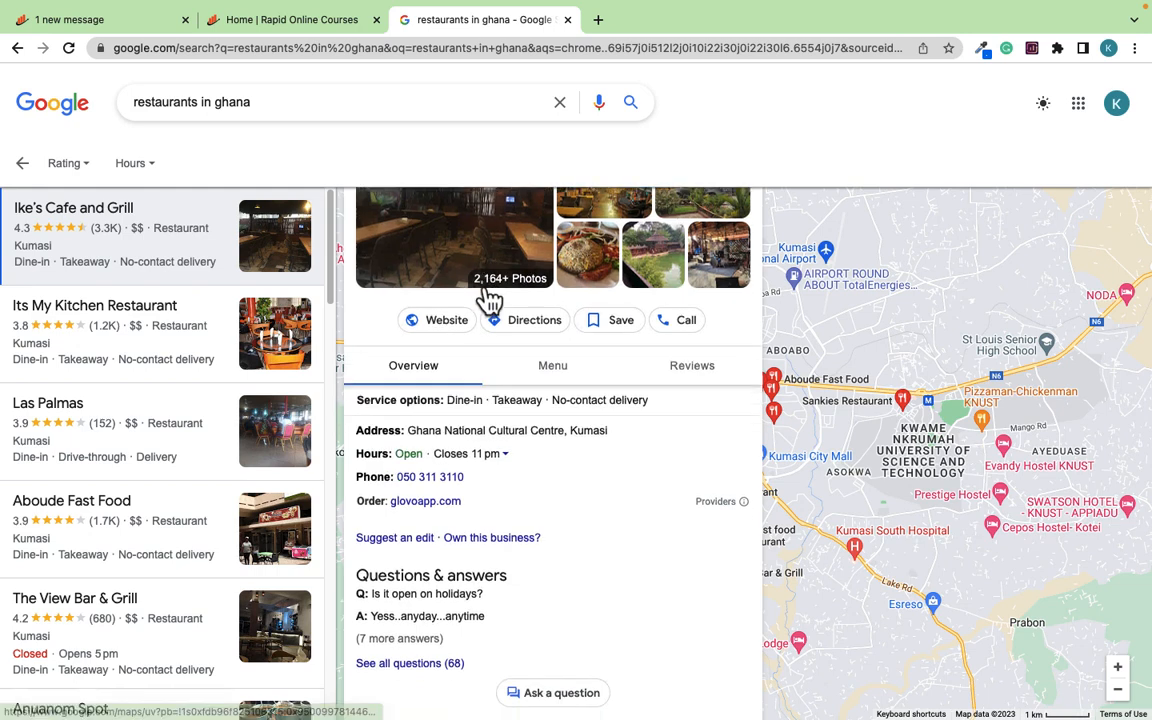
pyautogui.scroll(-2, 489, 298)
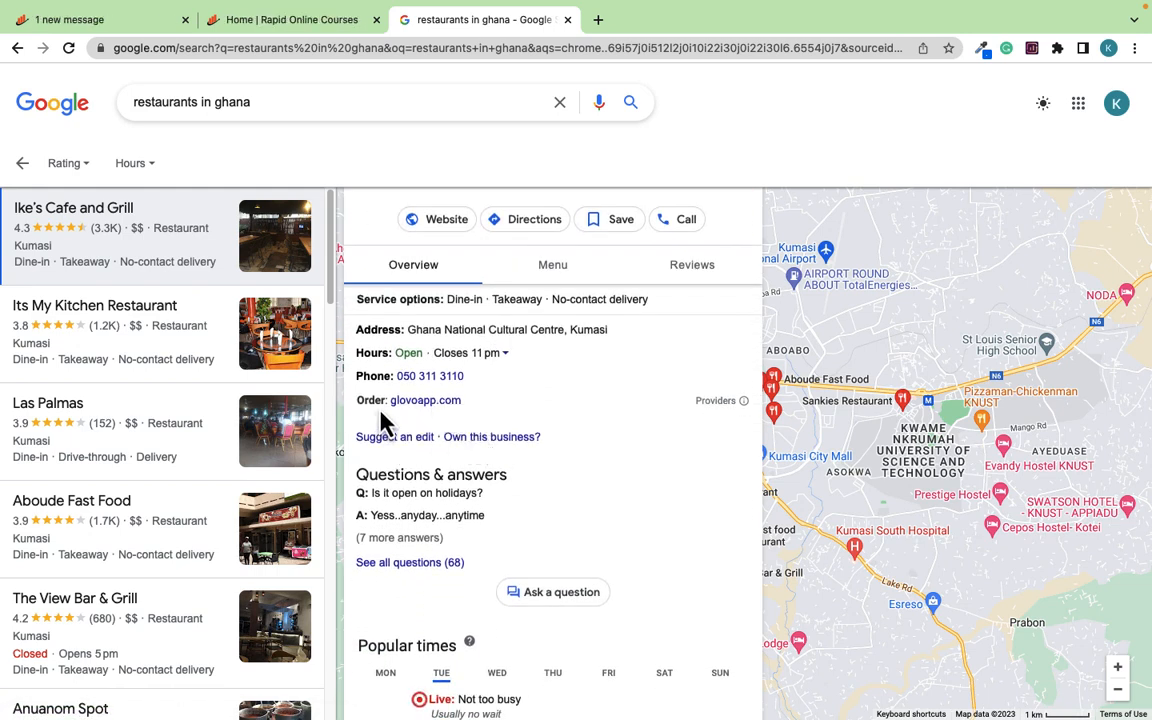
pyautogui.scroll(-4, 440, 398)
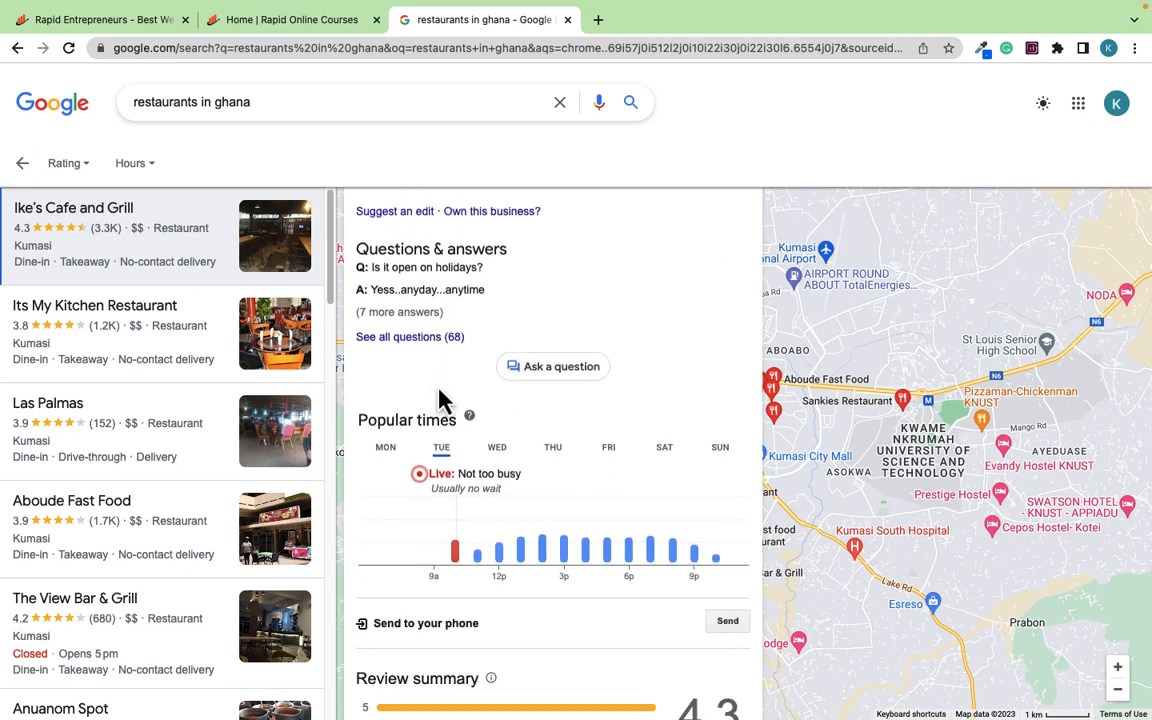
pyautogui.scroll(1, 427, 393)
pyautogui.scroll(4, 436, 420)
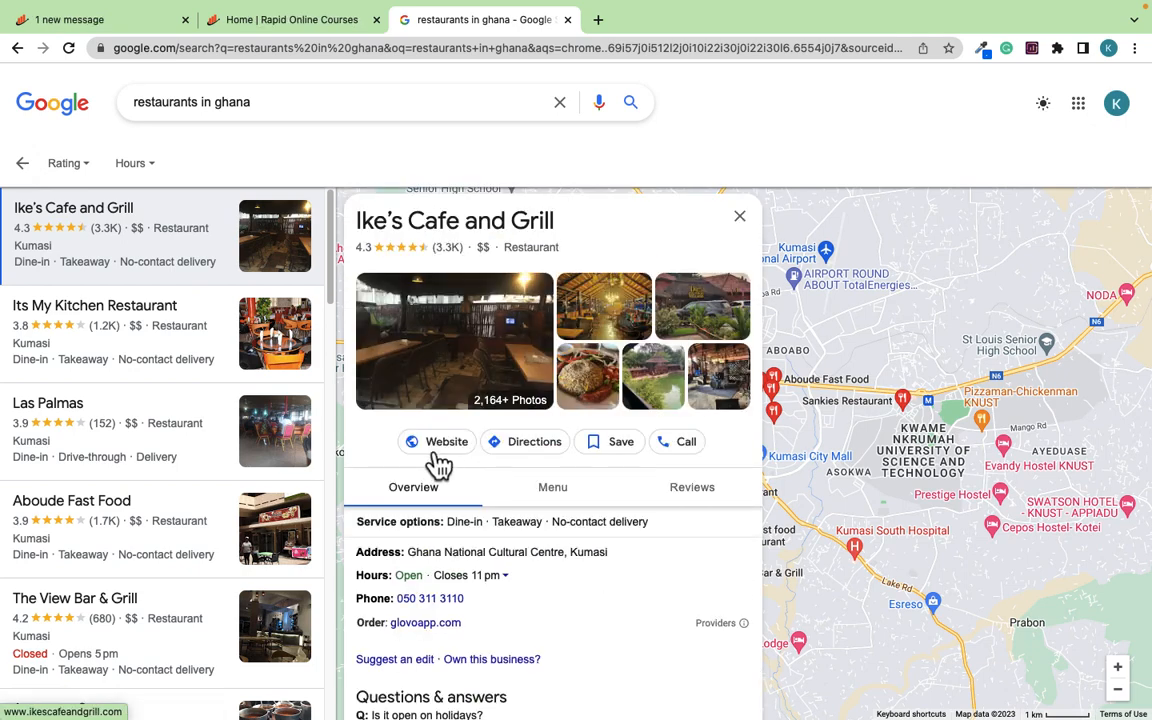
# Step: Visit the website of Ike's Cafe and Grill and look through its Catering page, including the message form
pyautogui.click(444, 450)
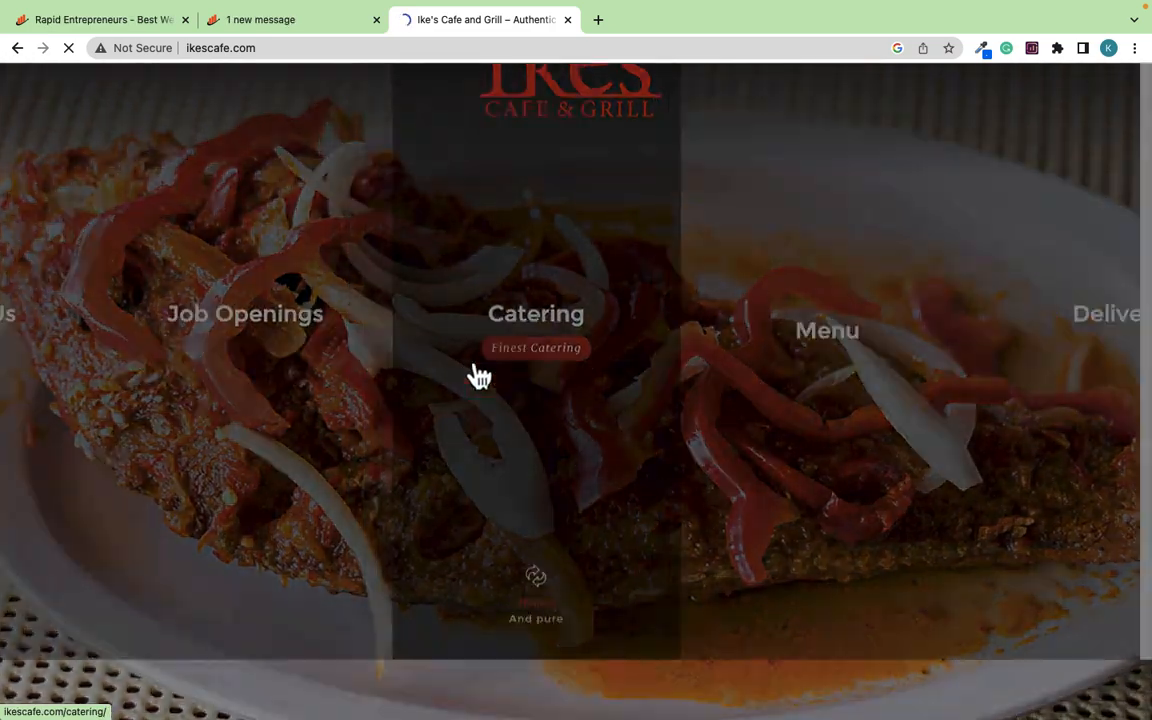
pyautogui.click(479, 376)
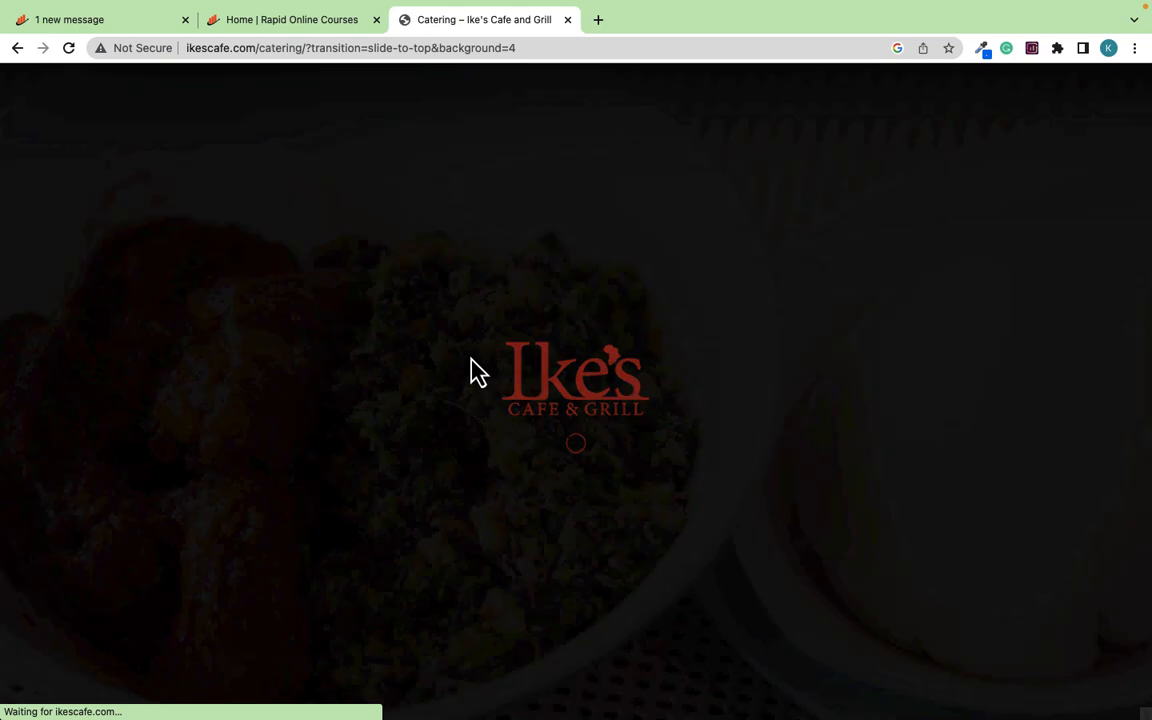
pyautogui.scroll(-15, 553, 391)
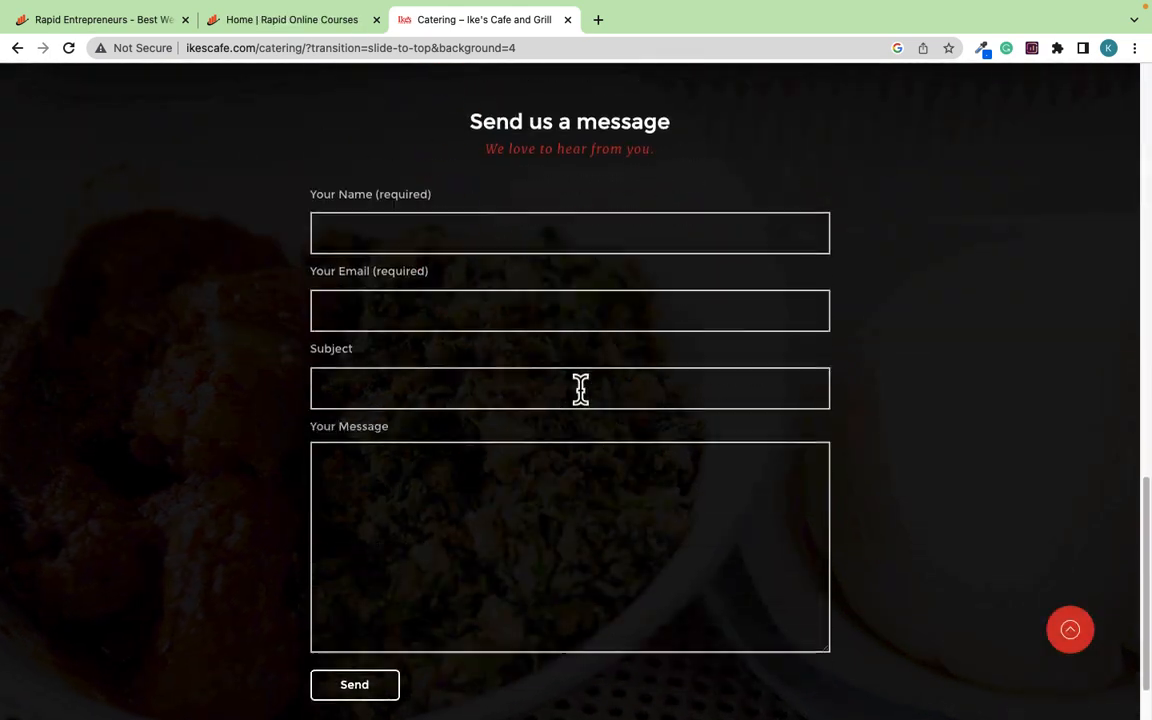
pyautogui.scroll(15, 550, 375)
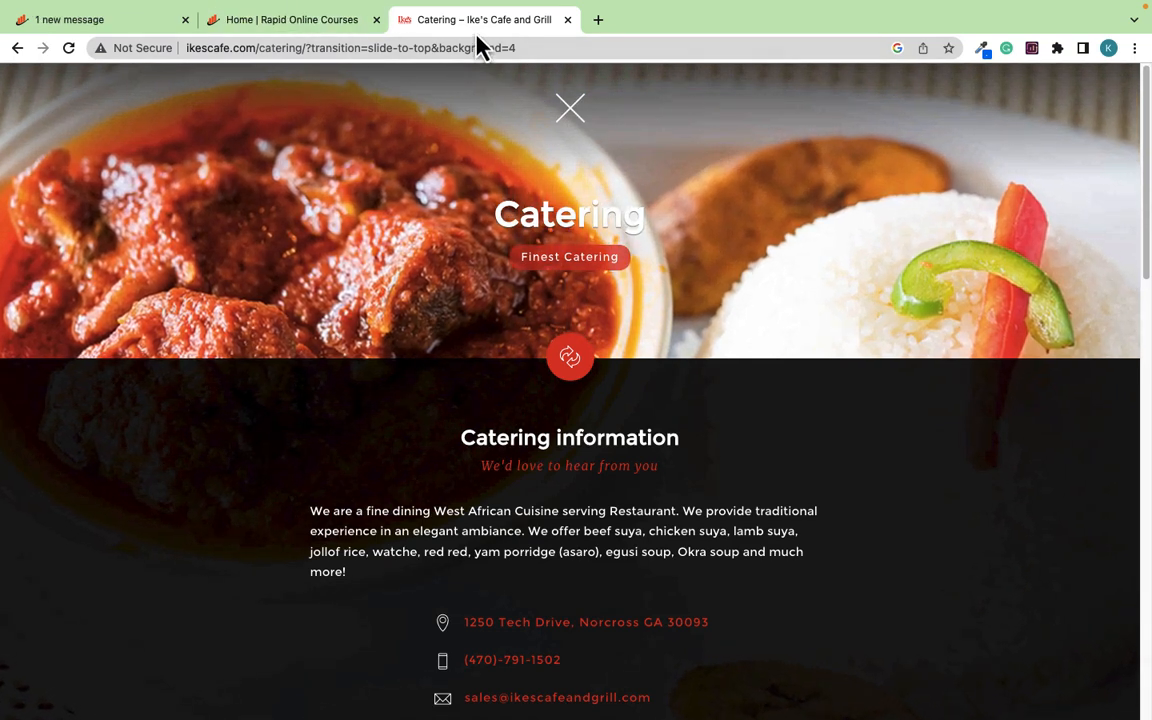
# Step: Return to the restaurant results and open the Aboude Fast Food listing to review its business details
pyautogui.click(14, 55)
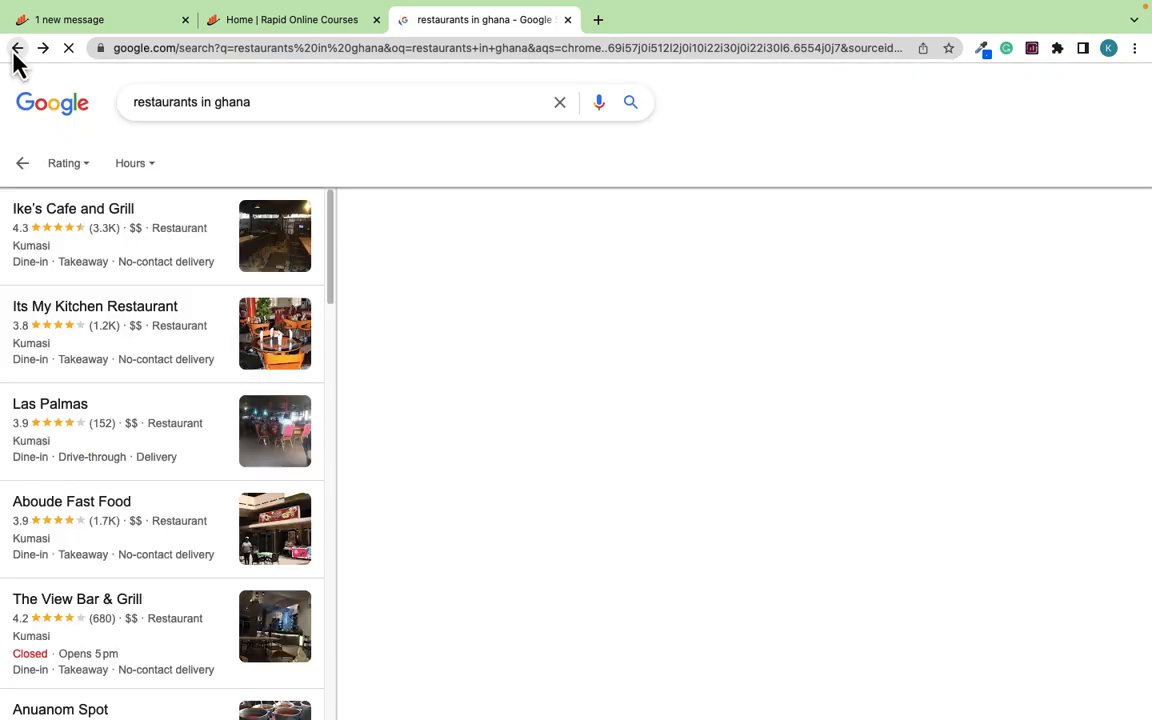
pyautogui.scroll(-2, 144, 318)
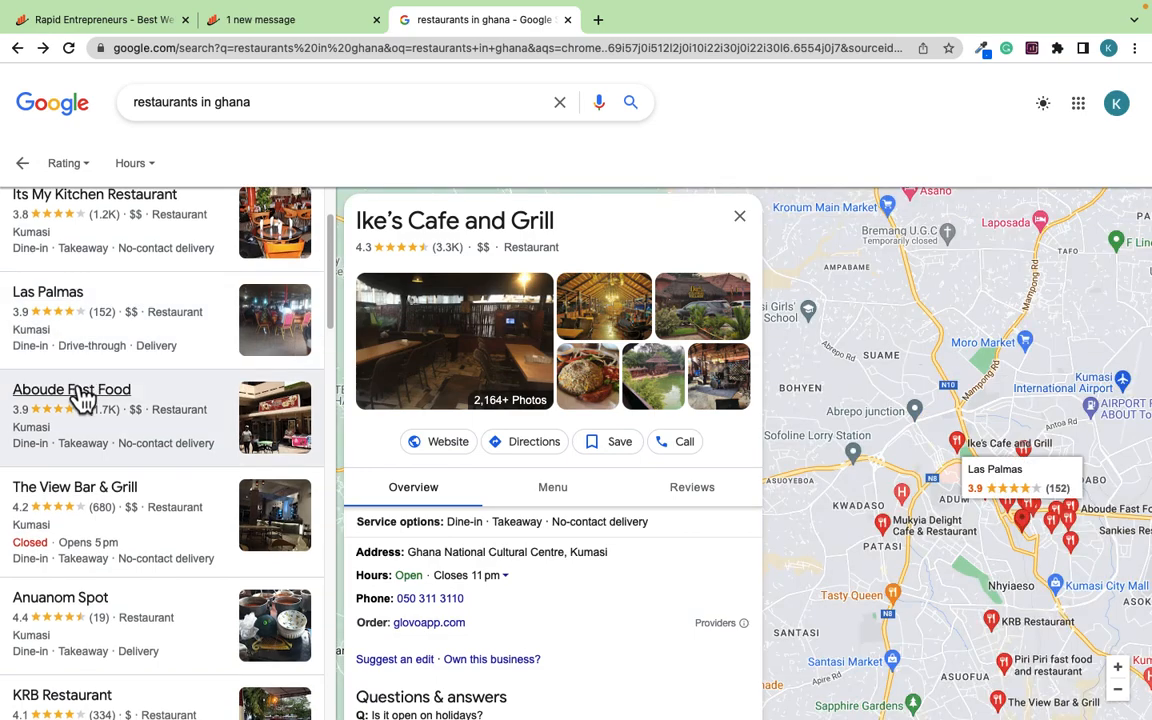
pyautogui.click(85, 402)
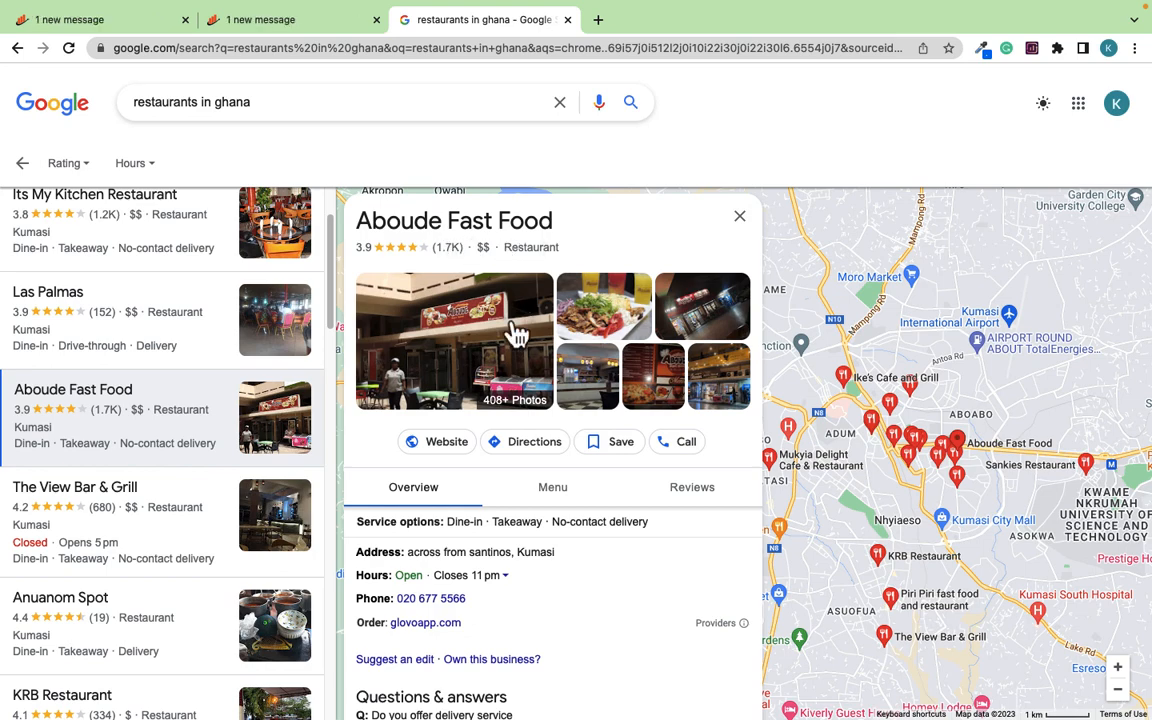
pyautogui.scroll(-3, 512, 338)
pyautogui.scroll(3, 507, 342)
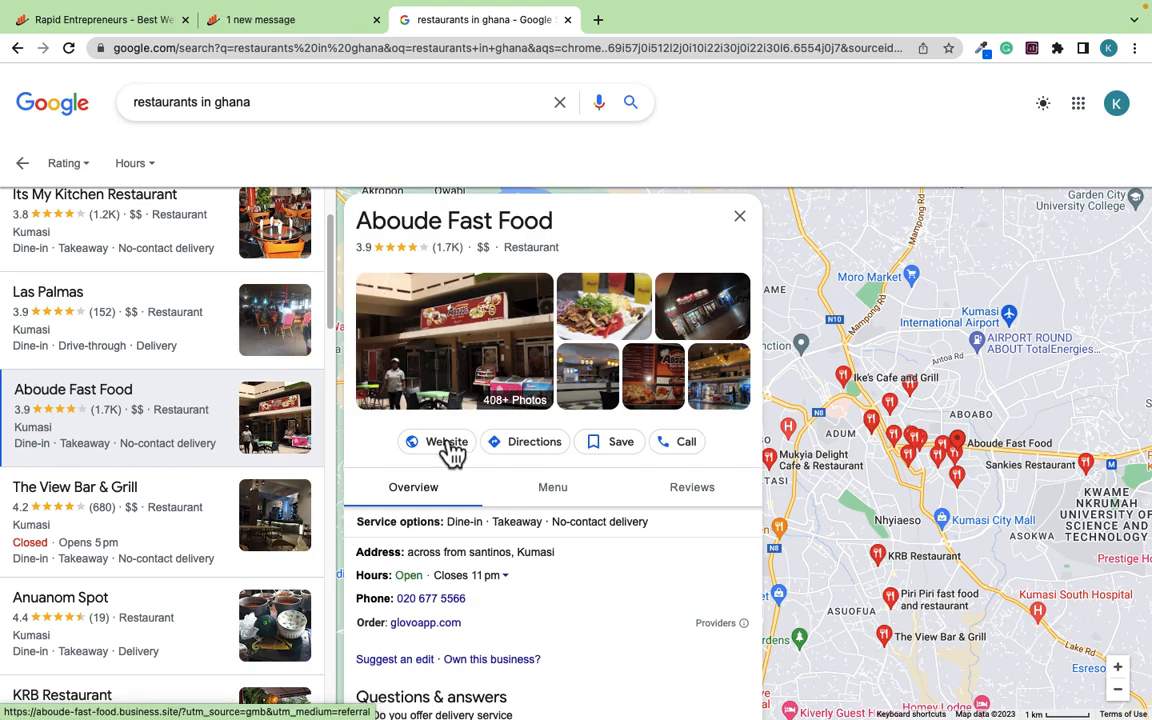
# Step: Visit the Aboude Fast Food website and examine its header, testimonials, photo gallery, and contact and address sections
pyautogui.click(447, 452)
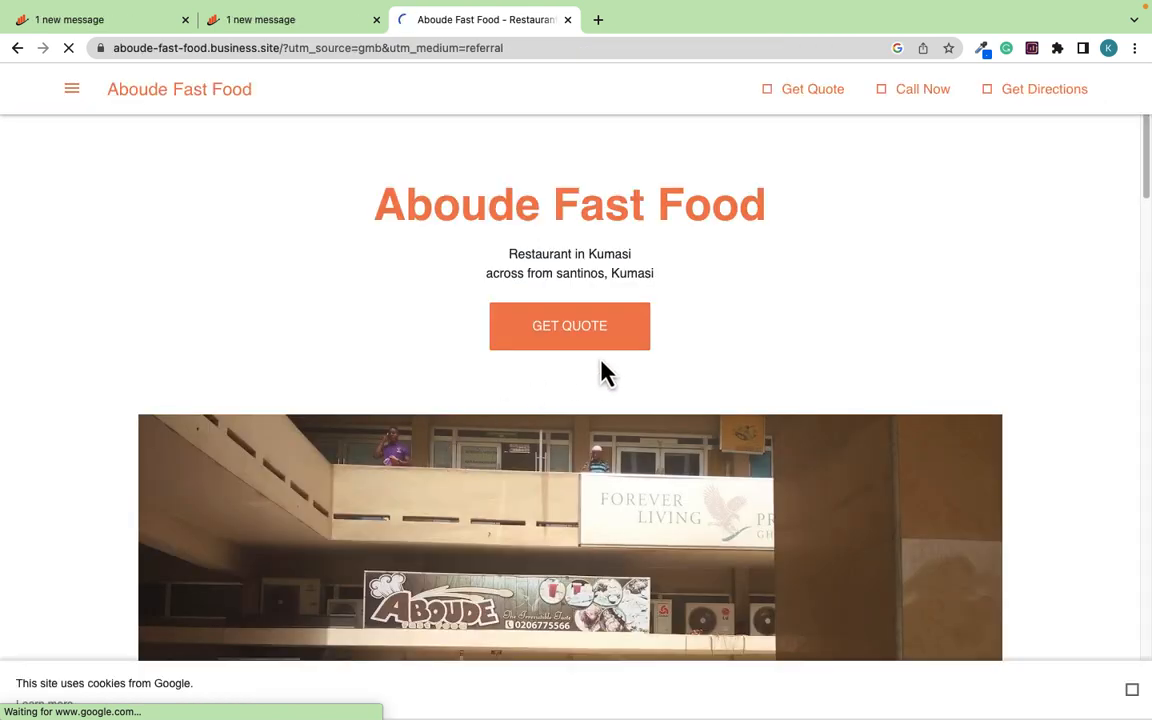
pyautogui.scroll(-2, 586, 334)
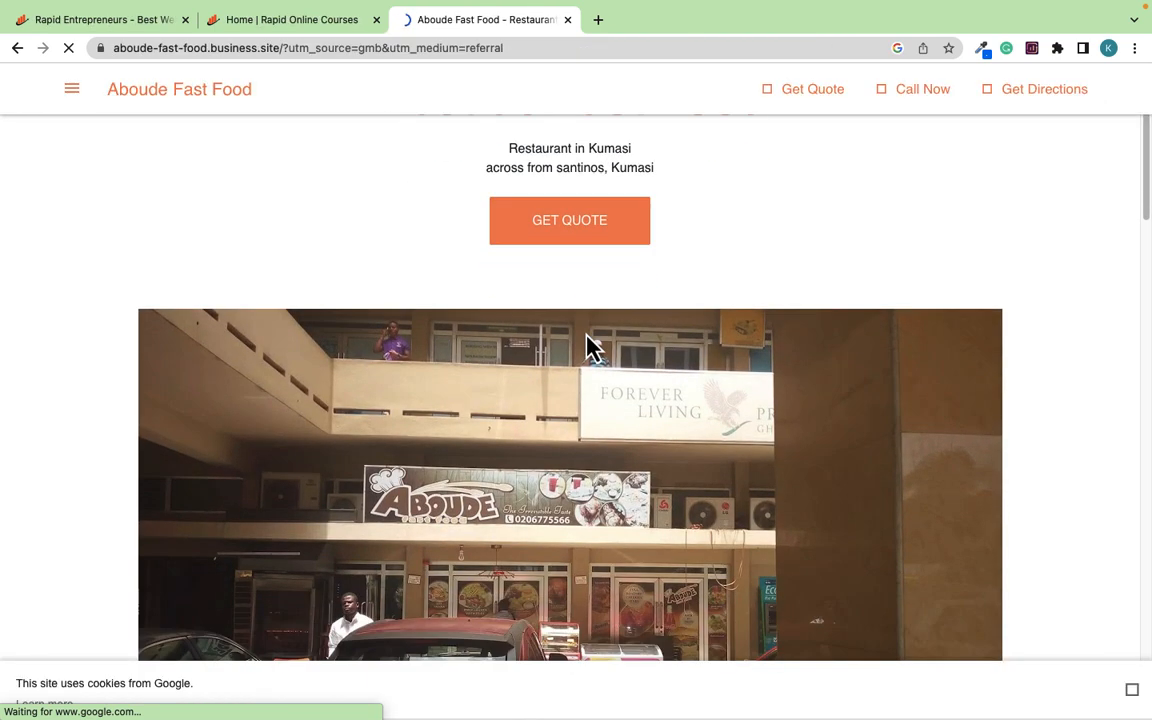
pyautogui.scroll(-2, 532, 345)
pyautogui.scroll(1, 510, 337)
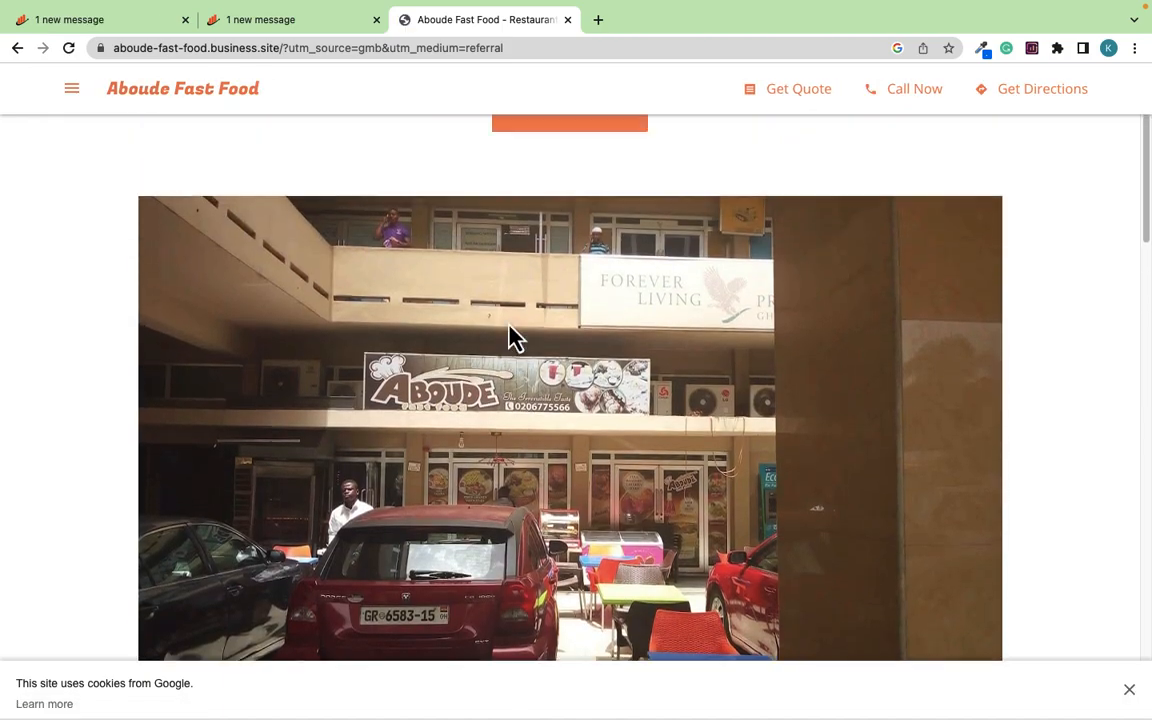
pyautogui.scroll(3, 513, 337)
pyautogui.scroll(-7, 512, 360)
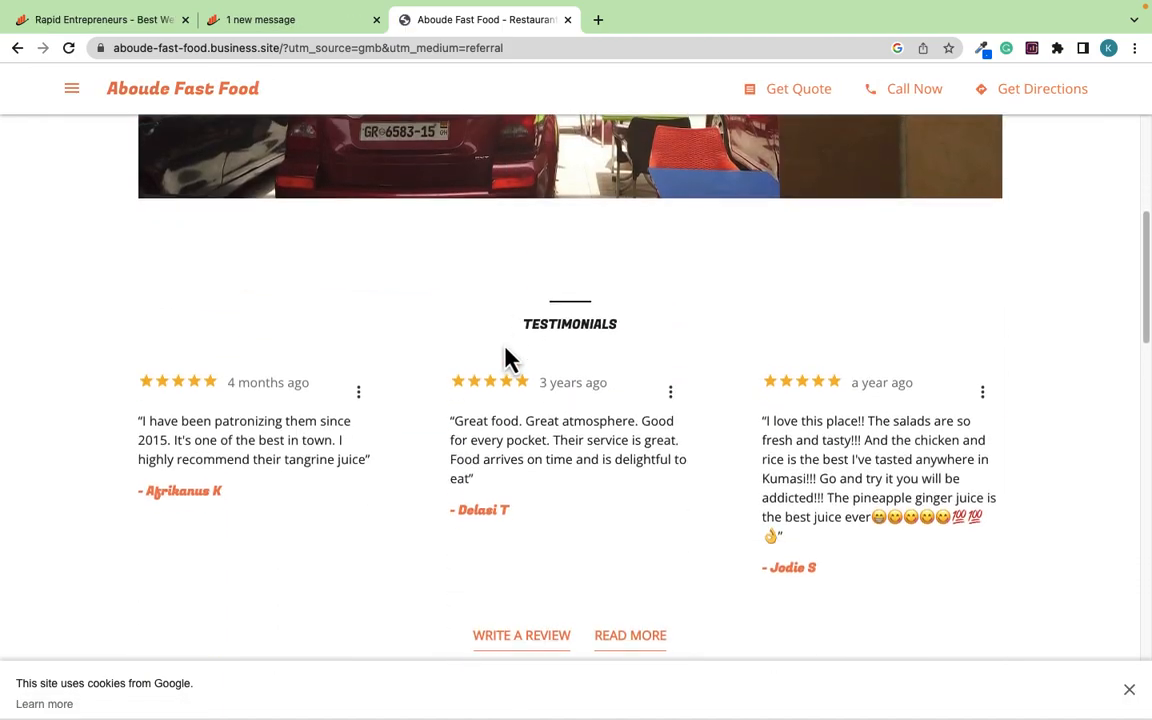
pyautogui.scroll(-15, 505, 357)
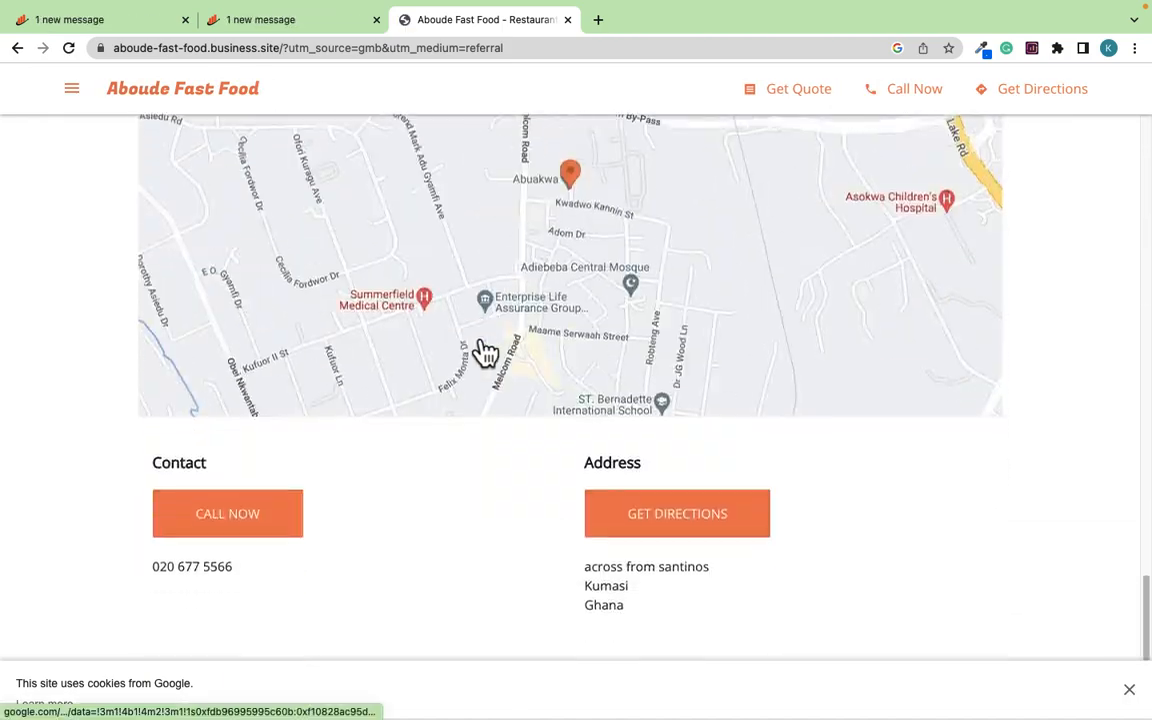
pyautogui.scroll(-1, 485, 352)
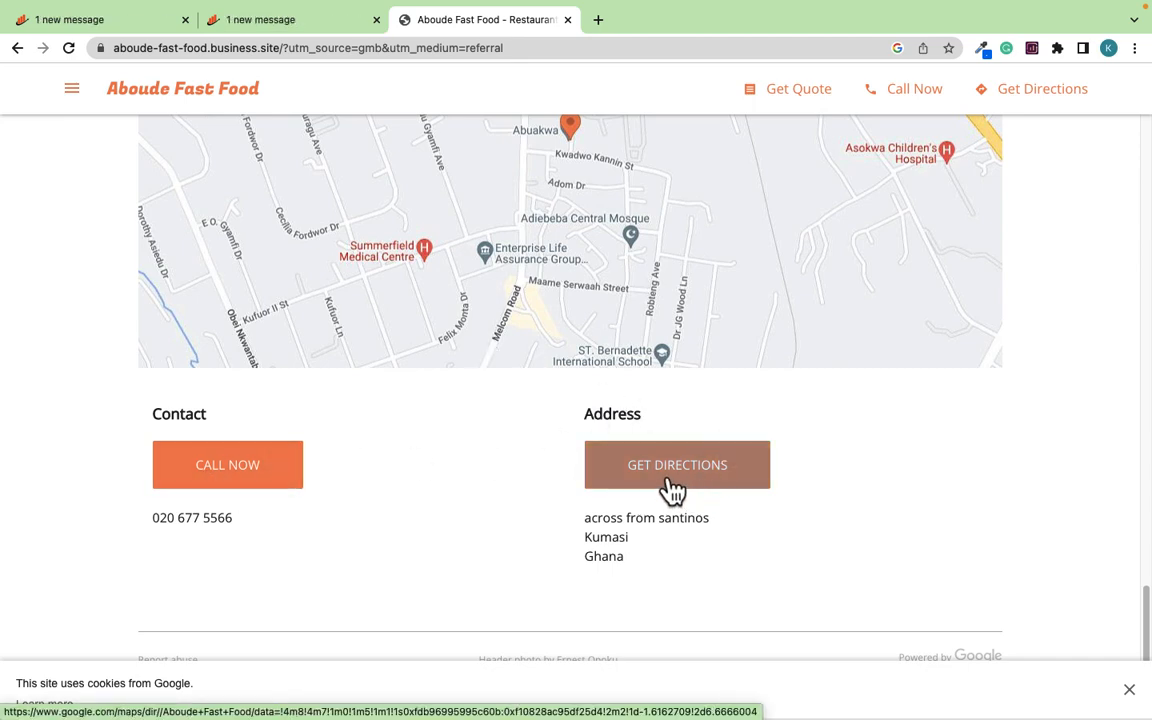
pyautogui.scroll(10, 669, 442)
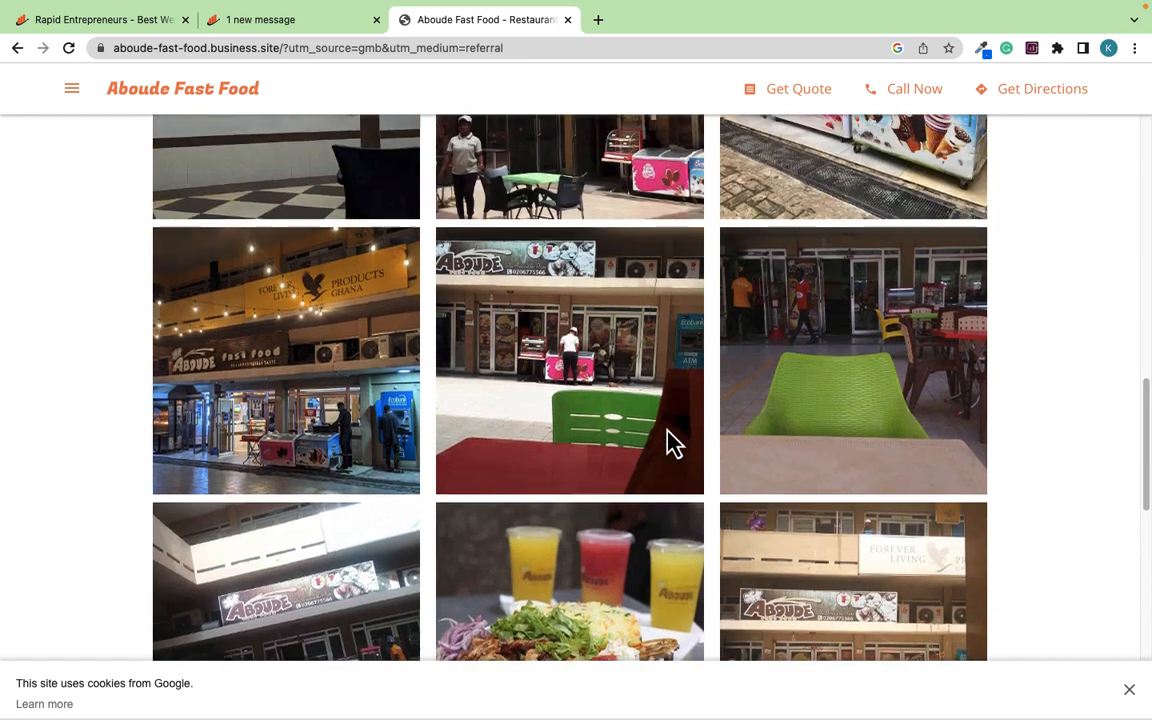
pyautogui.scroll(15, 669, 442)
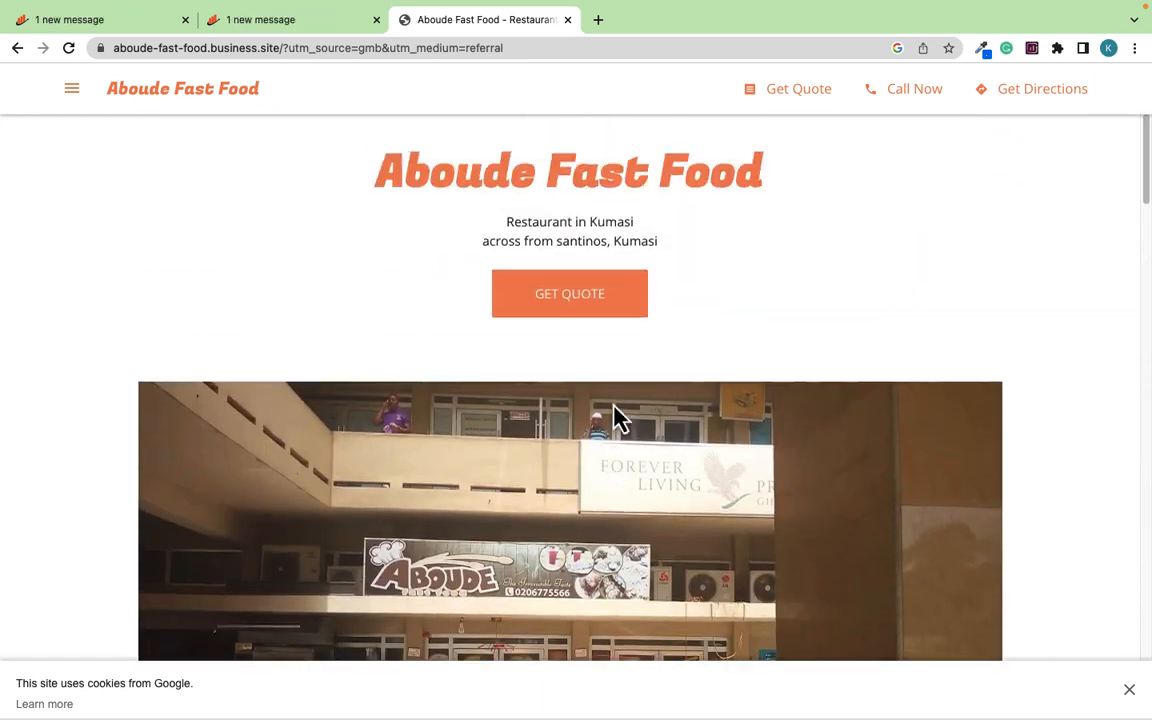
pyautogui.scroll(2, 618, 418)
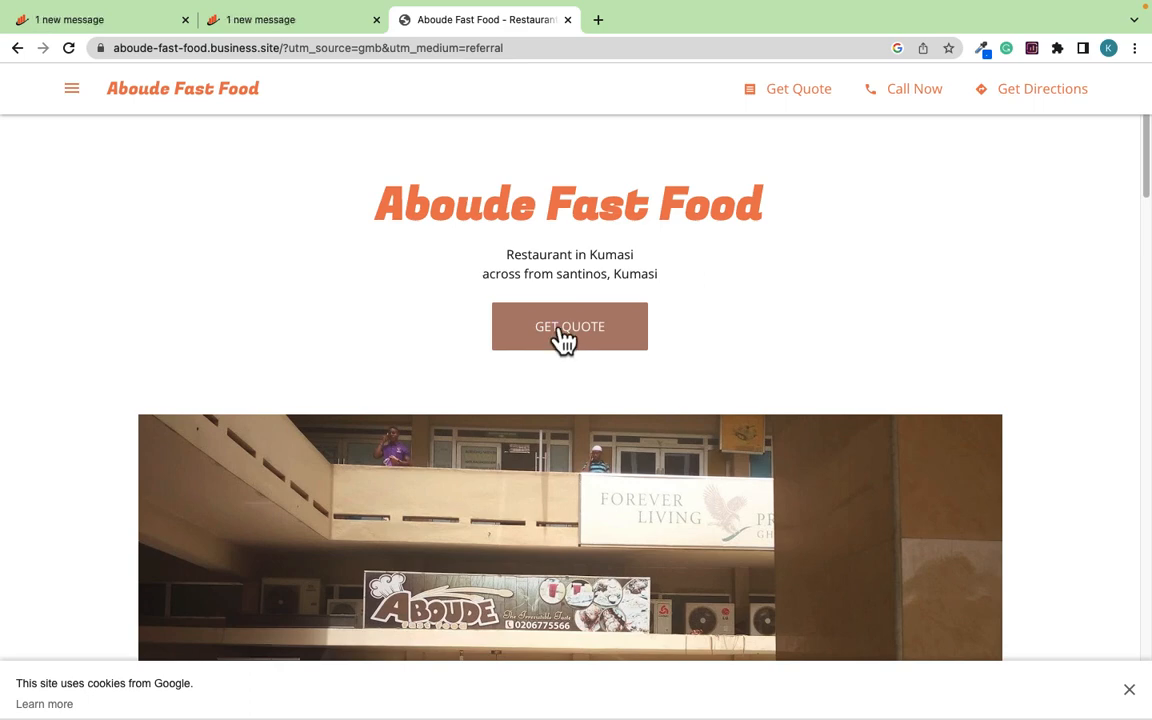
pyautogui.scroll(-3, 515, 319)
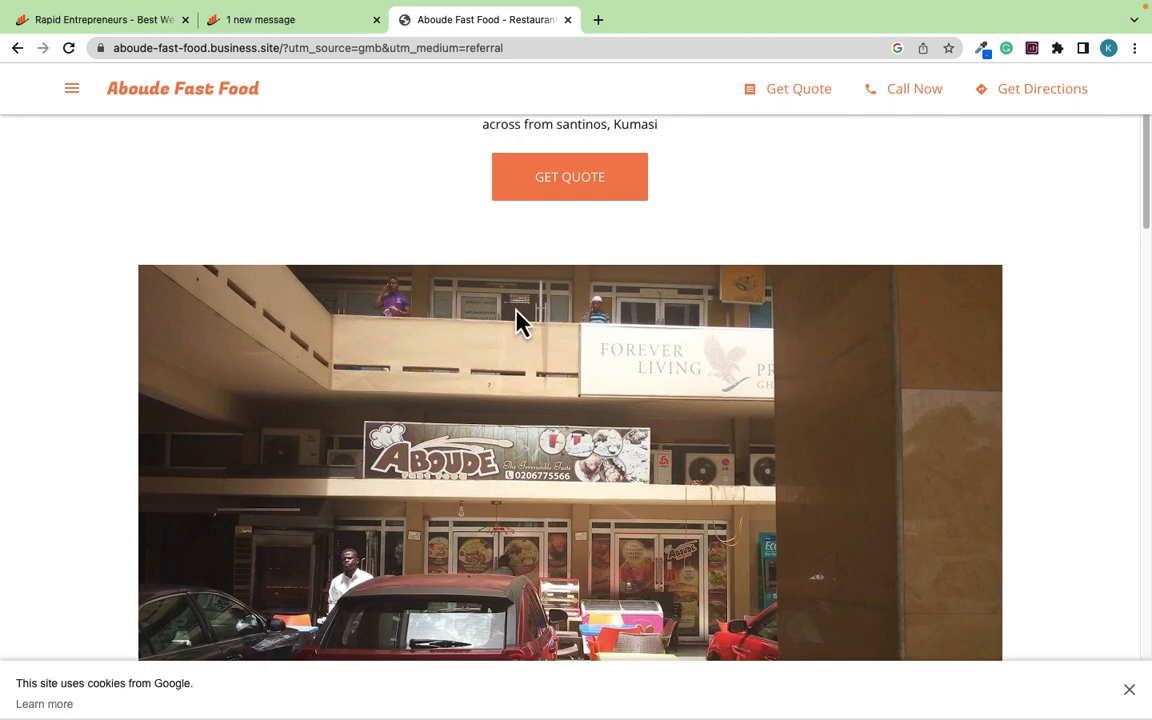
pyautogui.scroll(3, 517, 319)
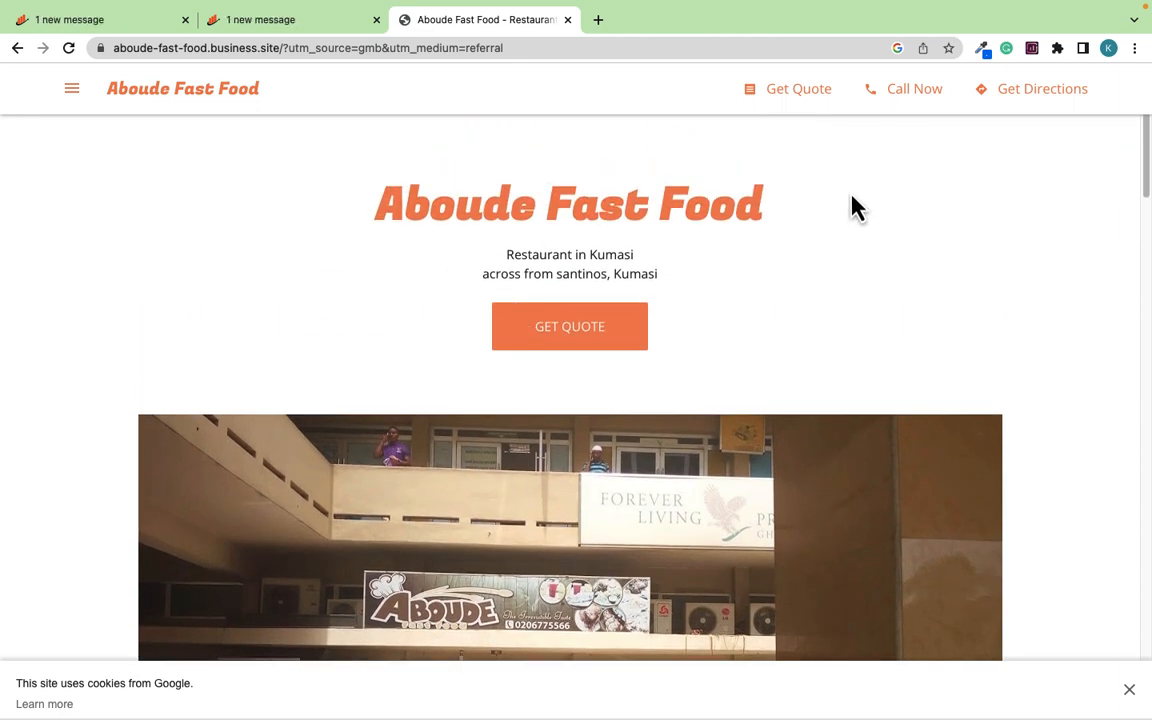
# Step: Return to the restaurants in Ghana results, look through more of the Kumasi listings, and close the search
pyautogui.click(18, 50)
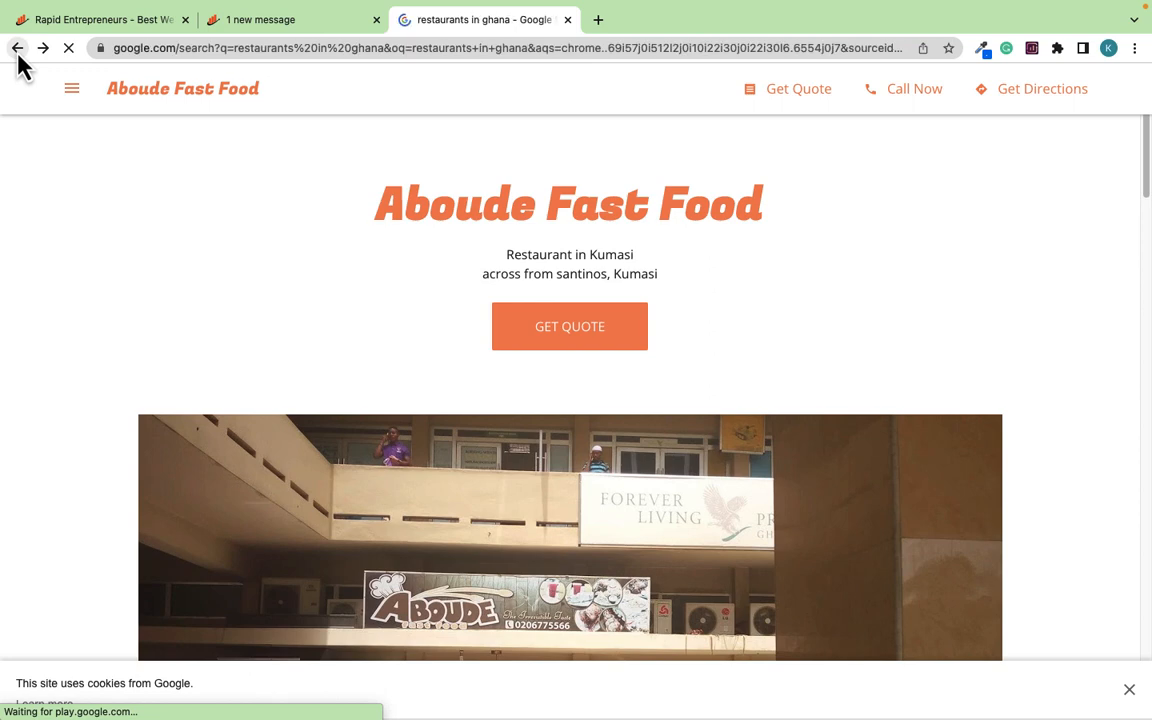
pyautogui.scroll(-1, 140, 303)
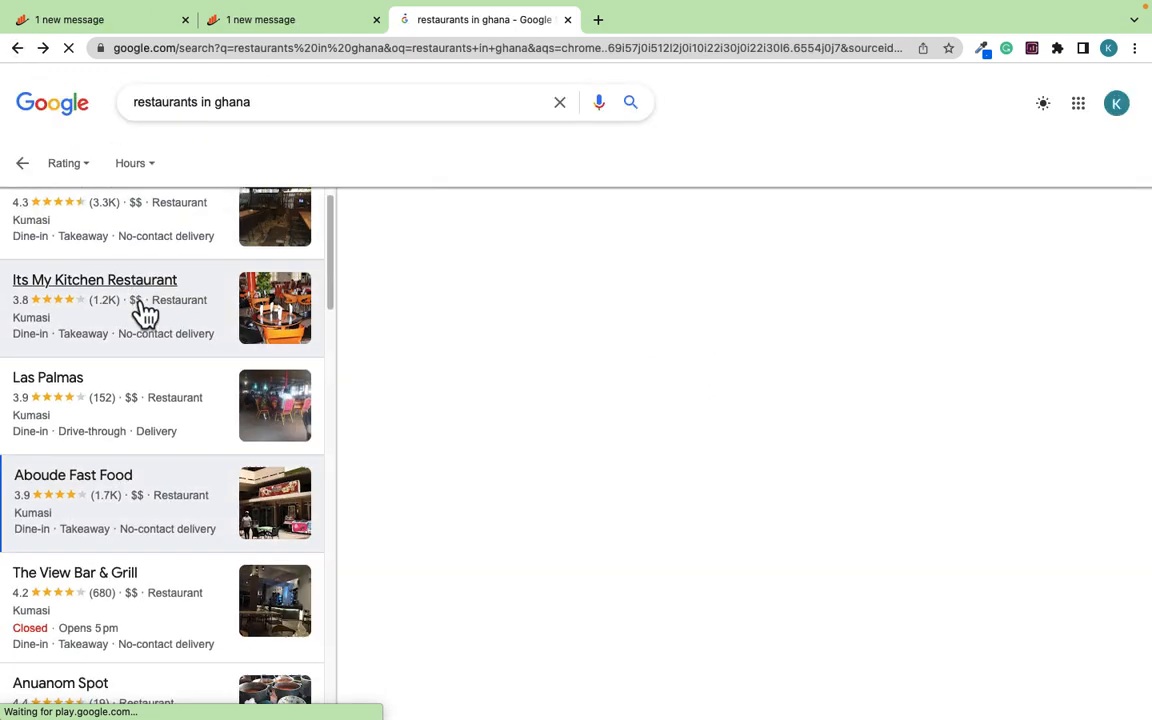
pyautogui.scroll(-5, 145, 313)
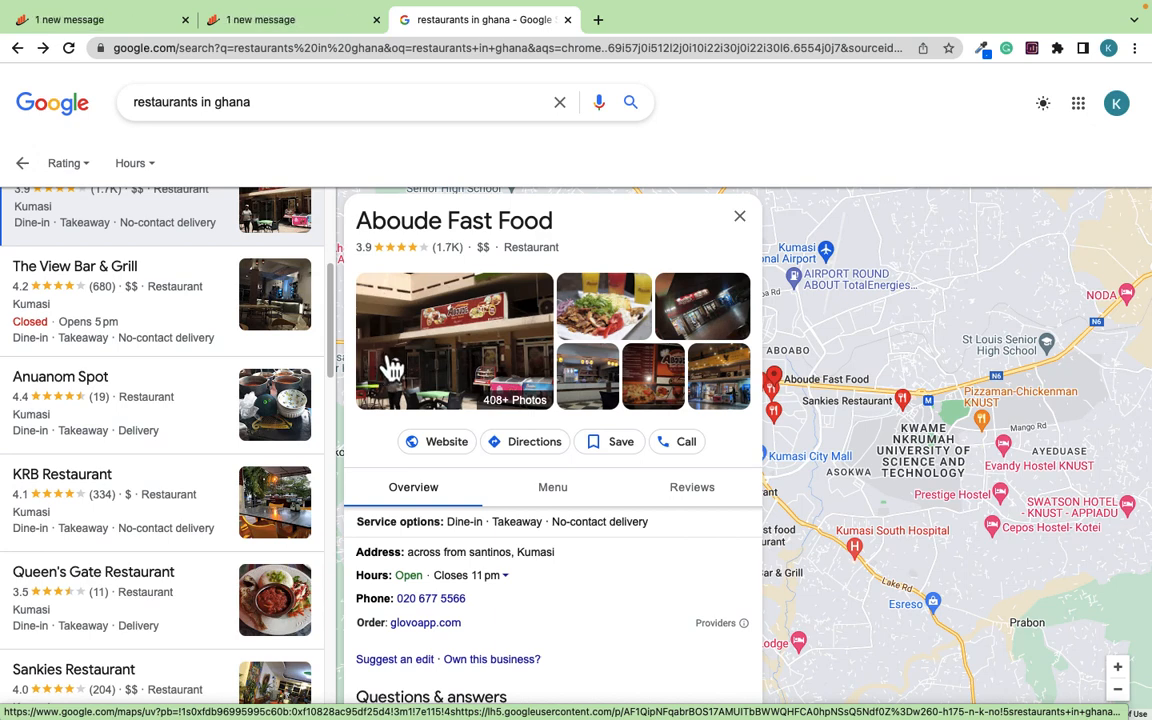
pyautogui.press('super+w')
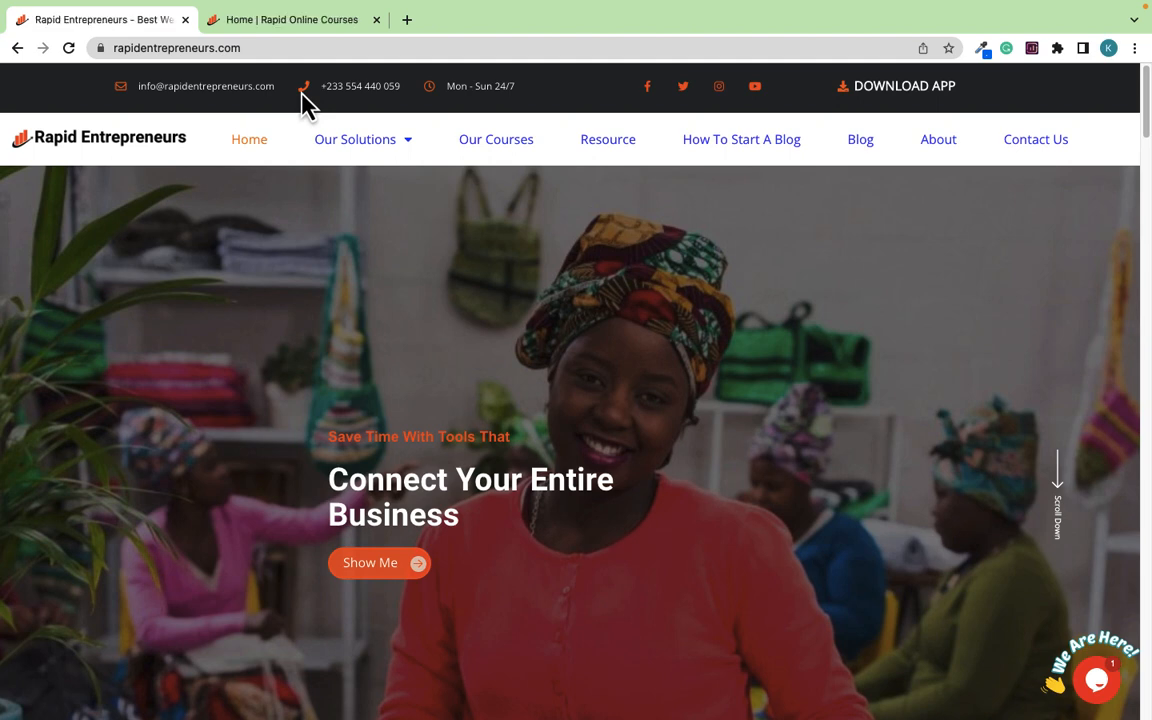
# Step: Switch to the Rapid Online Courses website and look through its home page and list of available courses
pyautogui.click(276, 22)
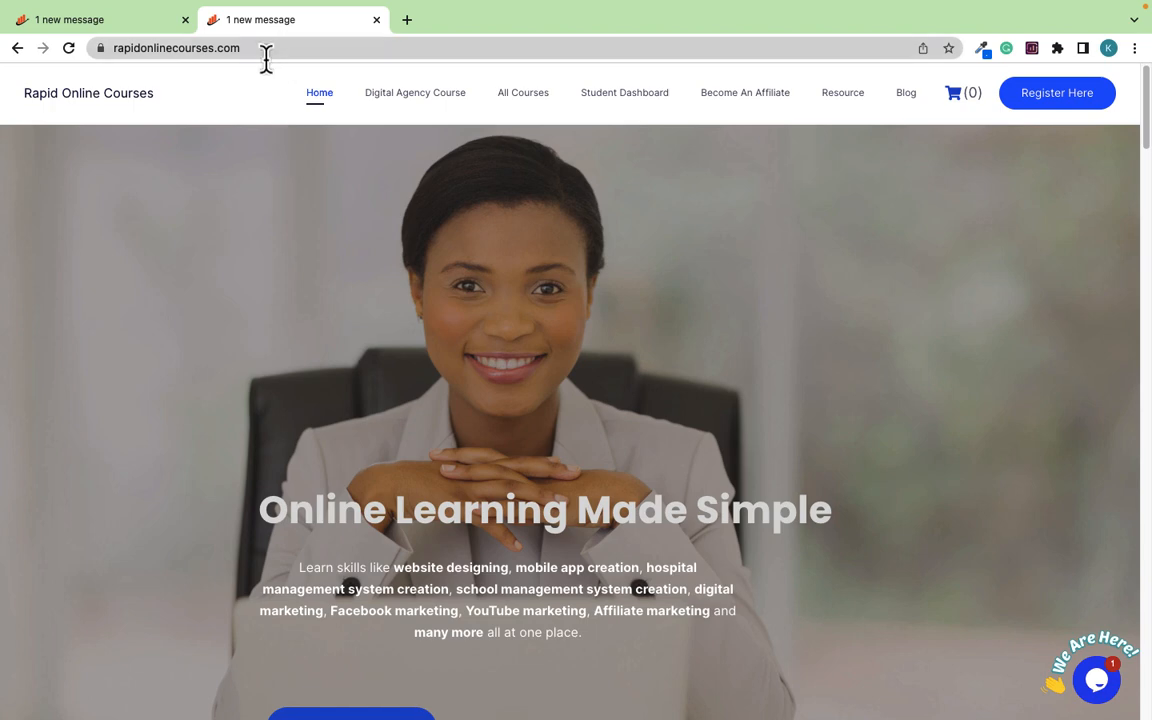
pyautogui.click(264, 50)
pyautogui.click(272, 52)
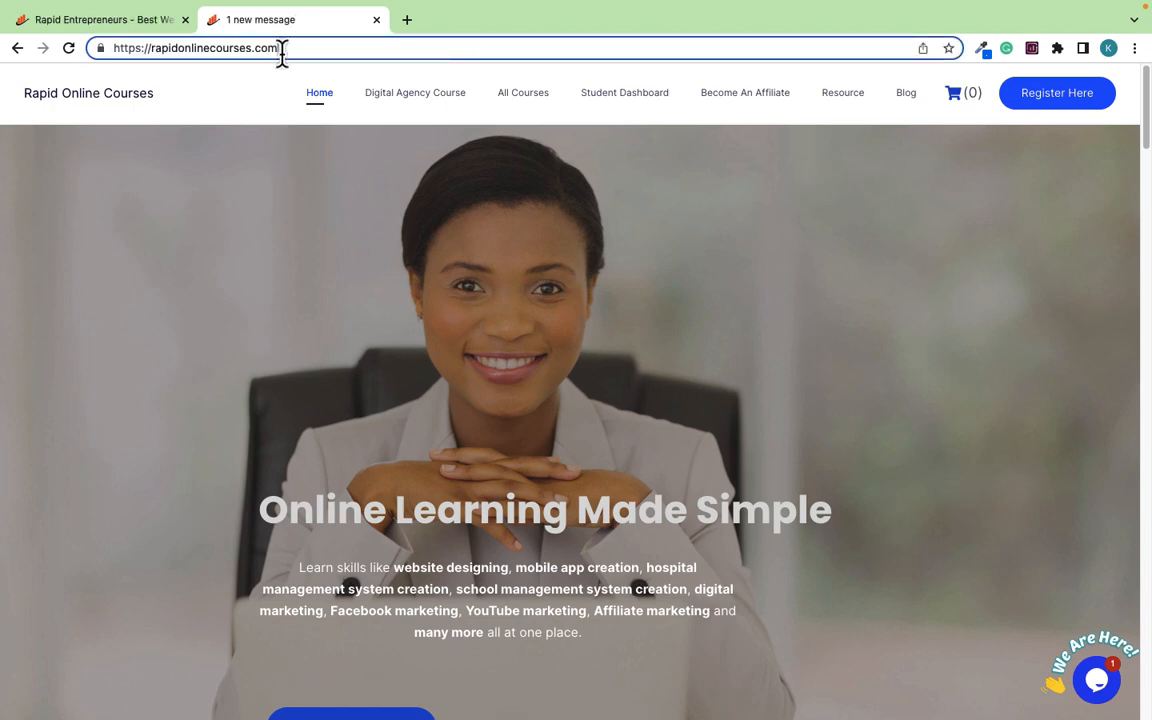
pyautogui.scroll(-3, 560, 270)
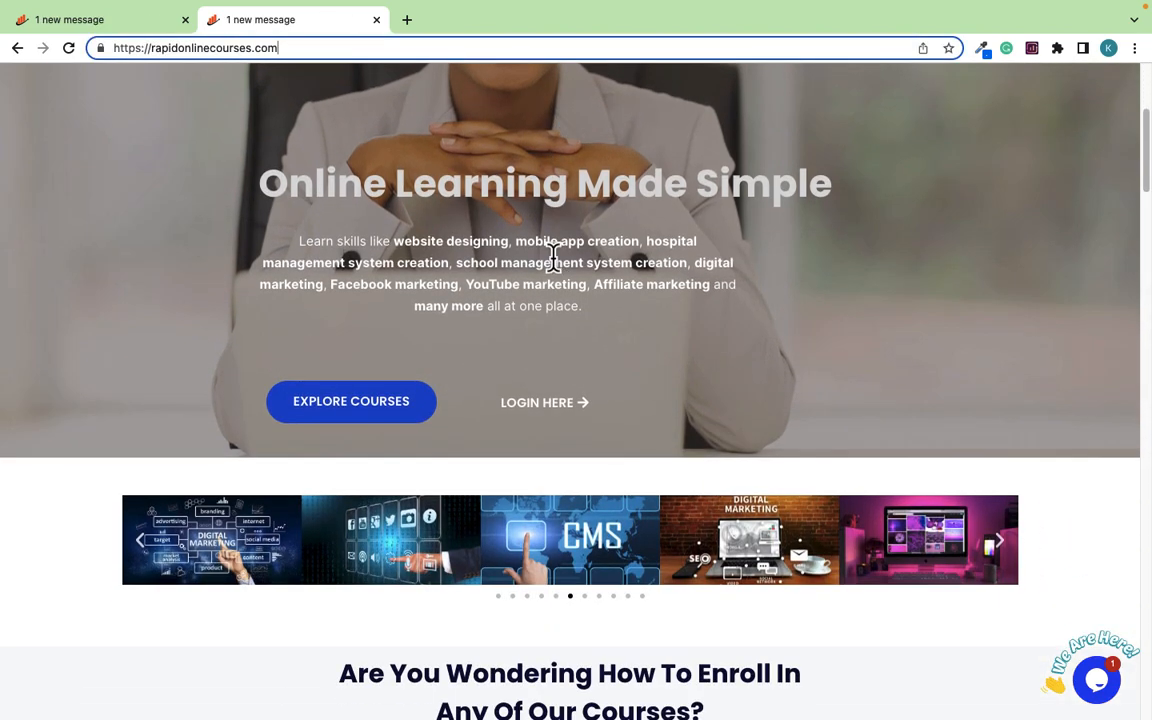
pyautogui.scroll(-3, 562, 262)
pyautogui.scroll(-10, 567, 268)
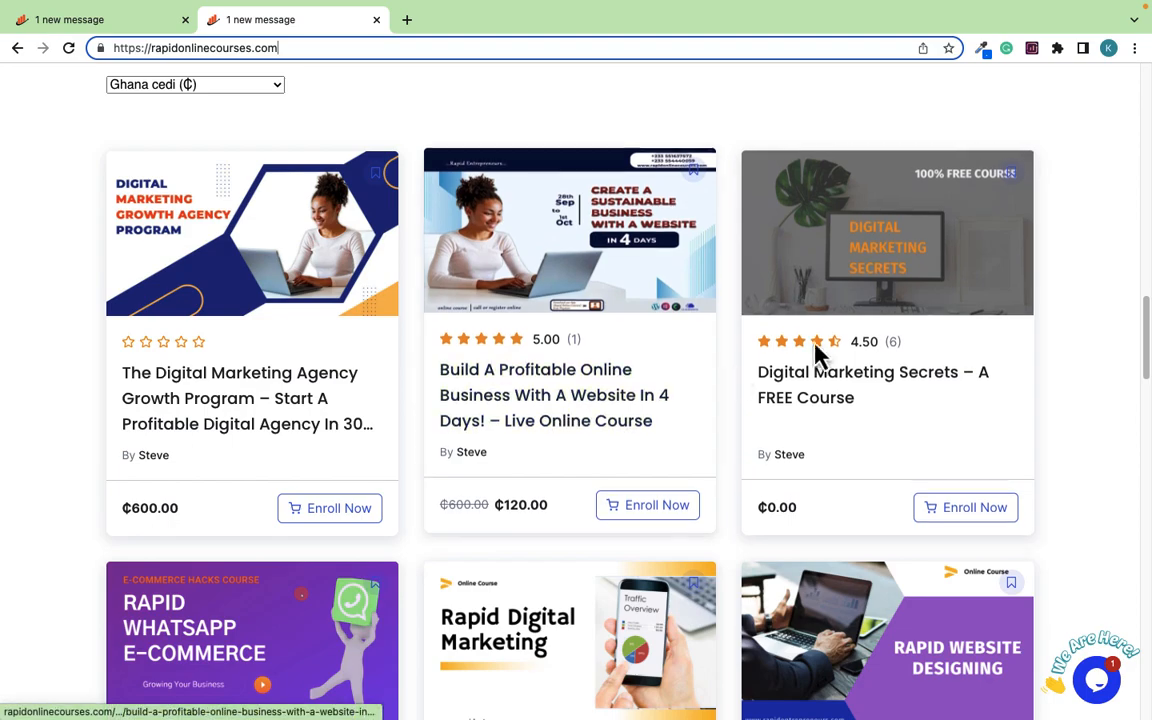
pyautogui.scroll(-4, 720, 411)
pyautogui.scroll(8, 675, 400)
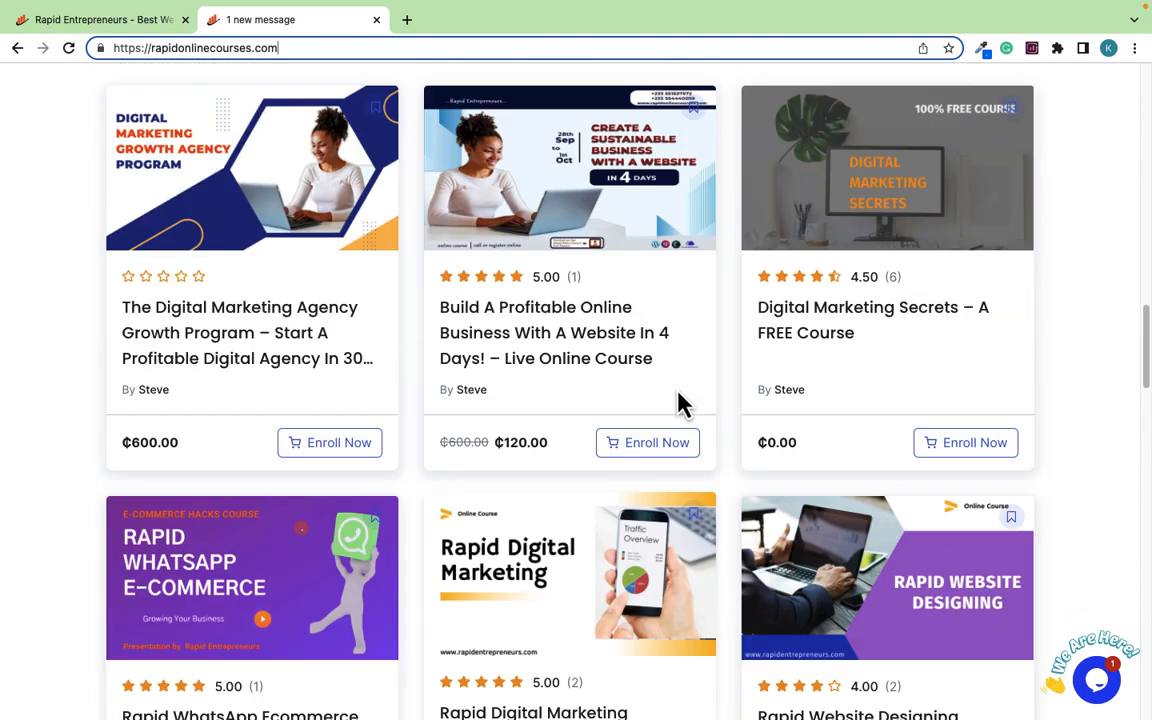
pyautogui.scroll(10, 675, 400)
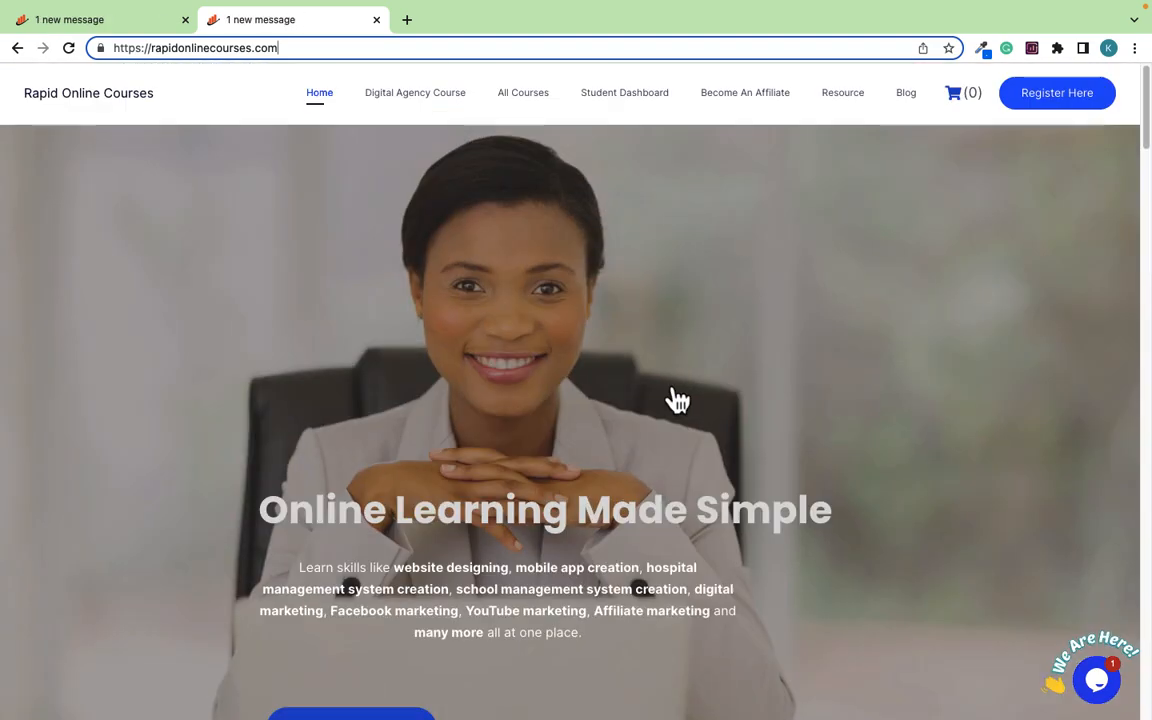
# Step: Open the site's Resource page and read the recommended Cloudways hosting section, including its discount and coupon code
pyautogui.click(845, 104)
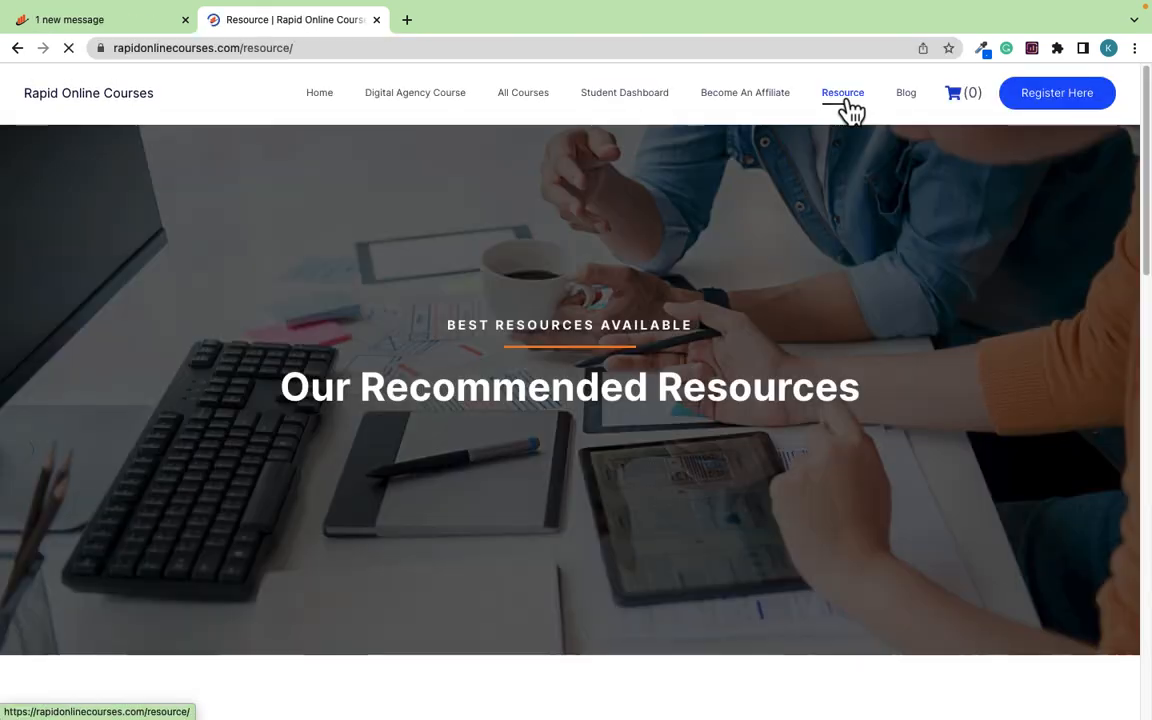
pyautogui.scroll(-5, 699, 347)
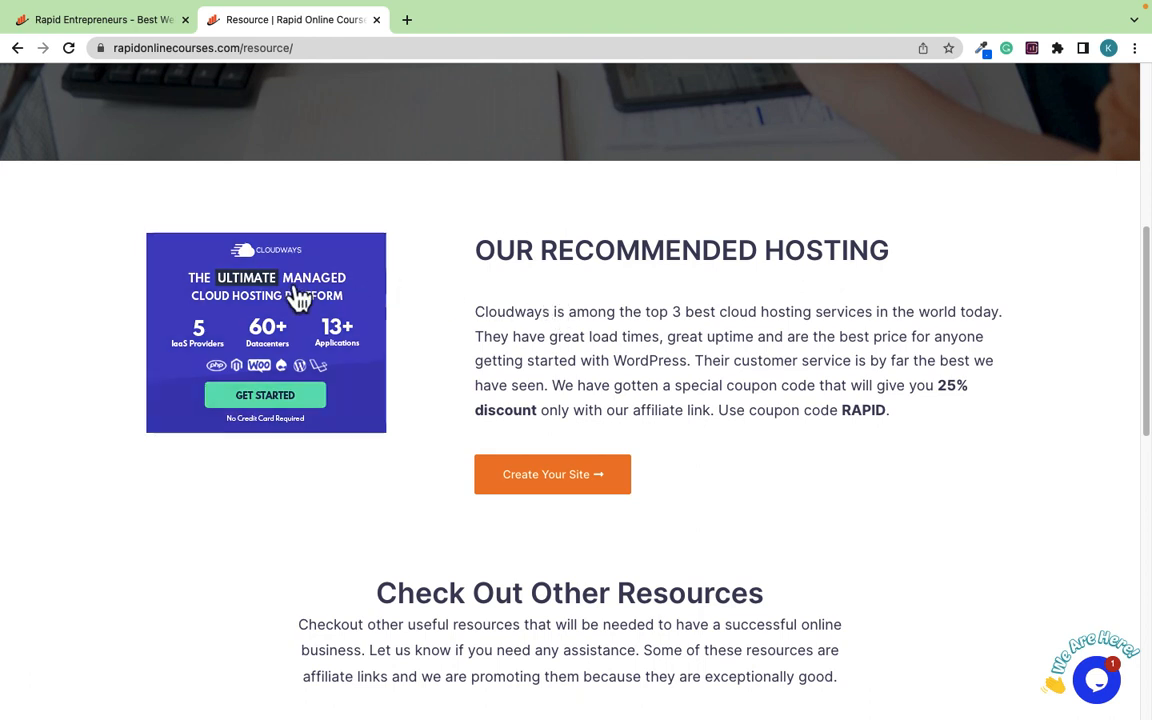
pyautogui.scroll(-2, 468, 352)
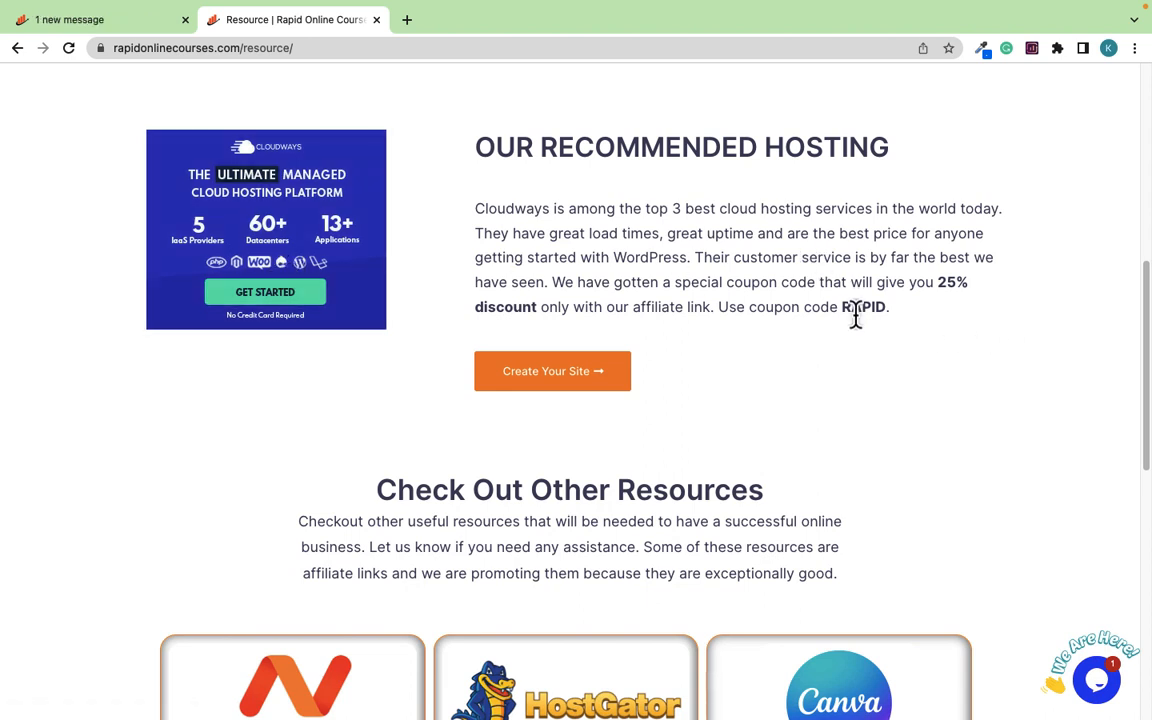
pyautogui.moveTo(945, 284); pyautogui.dragTo(983, 300)
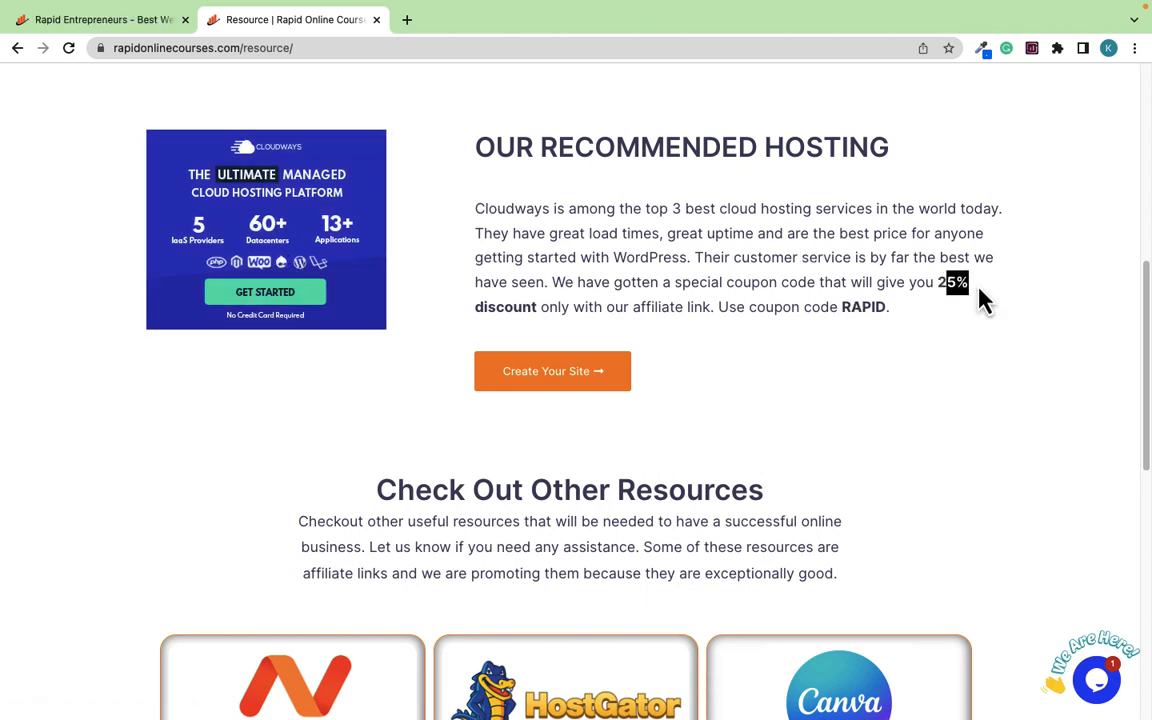
pyautogui.click(848, 311)
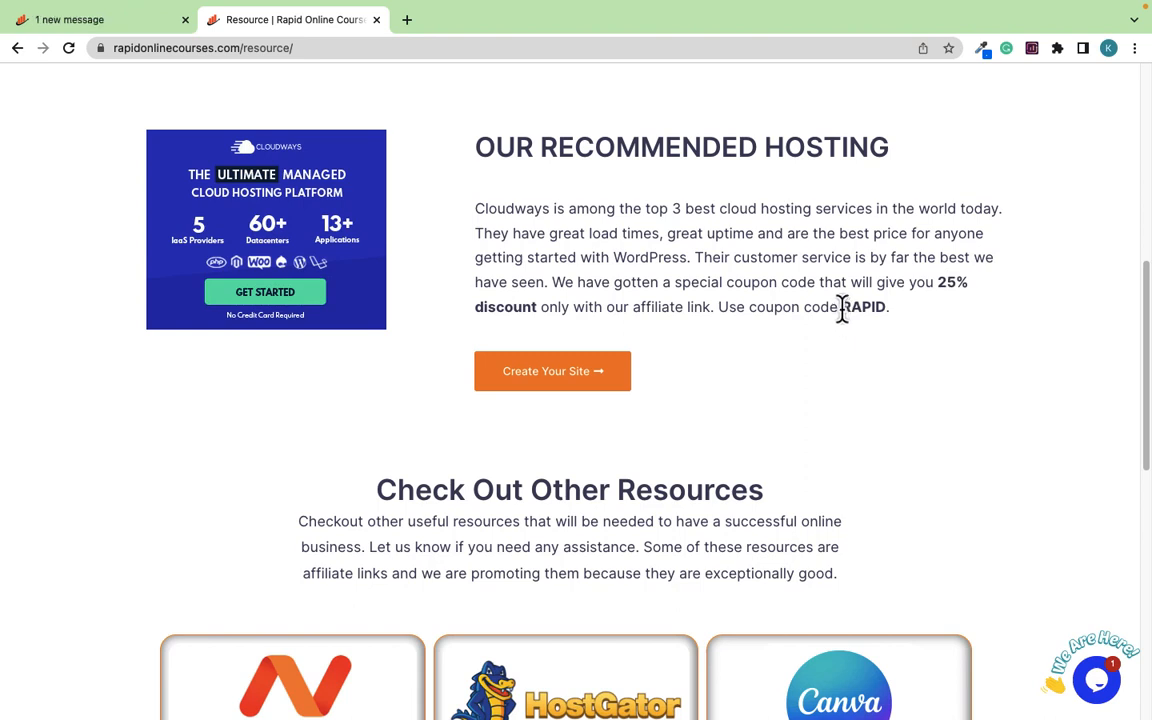
pyautogui.moveTo(842, 310); pyautogui.dragTo(893, 312)
pyautogui.click(866, 316)
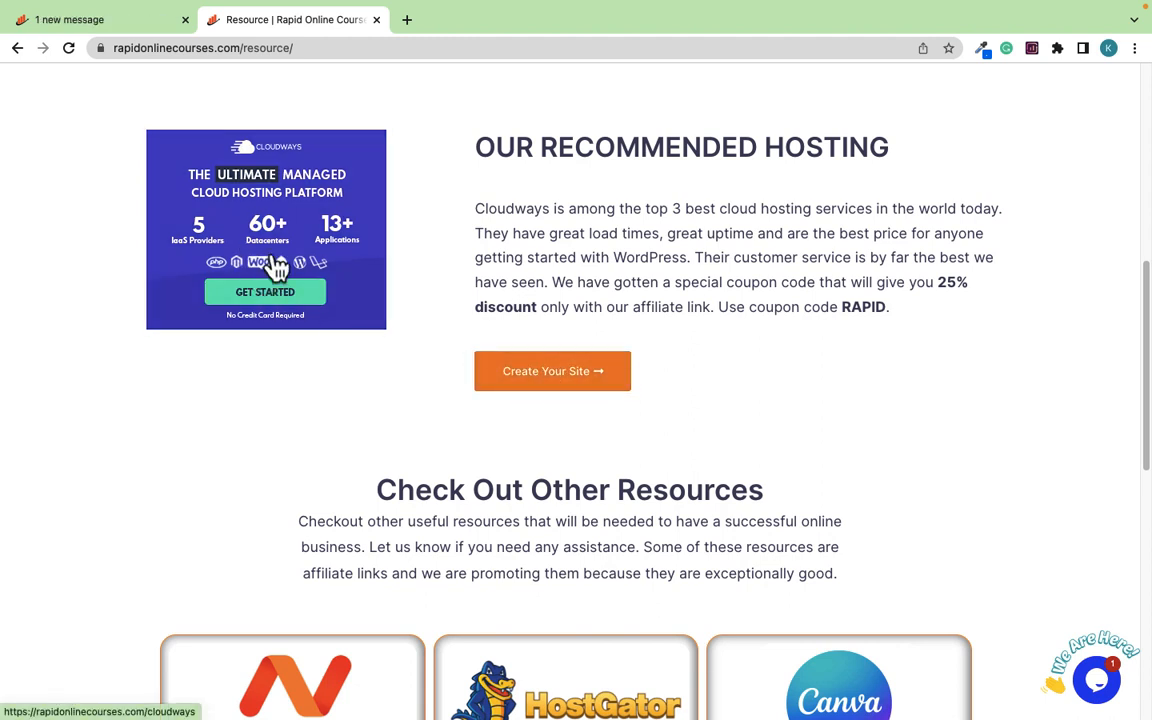
# Step: Visit Cloudways through the recommended hosting link, check the trial note, and open the free trial sign-up form
pyautogui.click(560, 385)
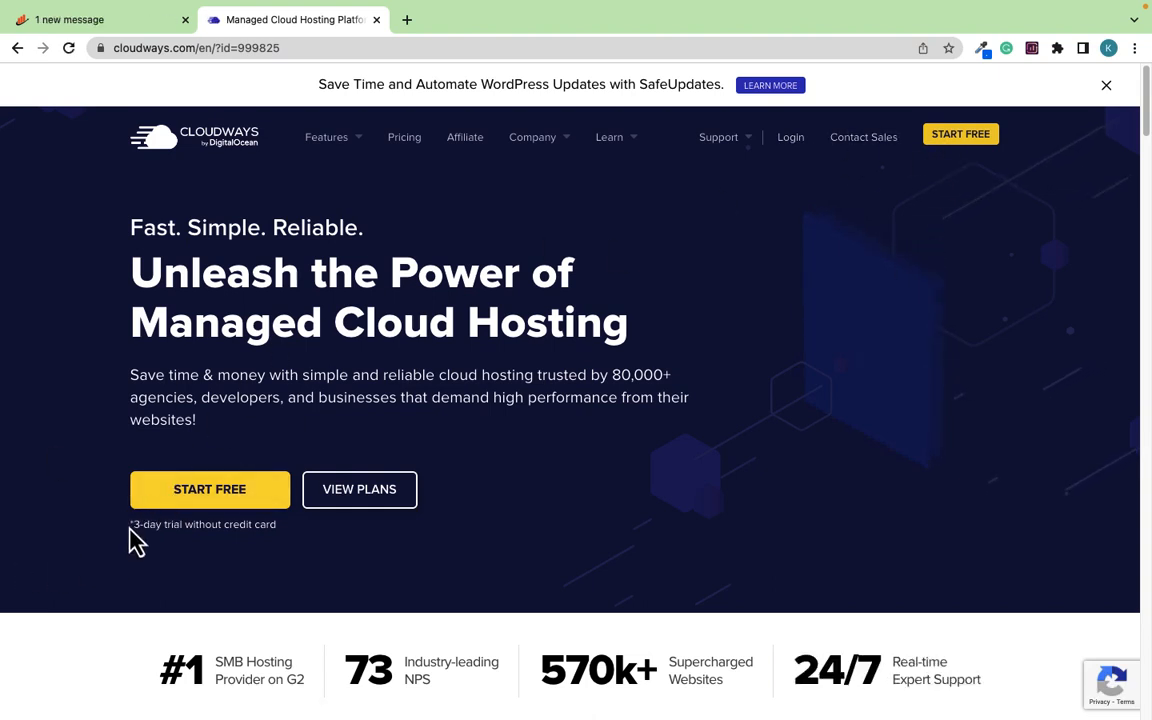
pyautogui.moveTo(130, 526); pyautogui.dragTo(279, 533)
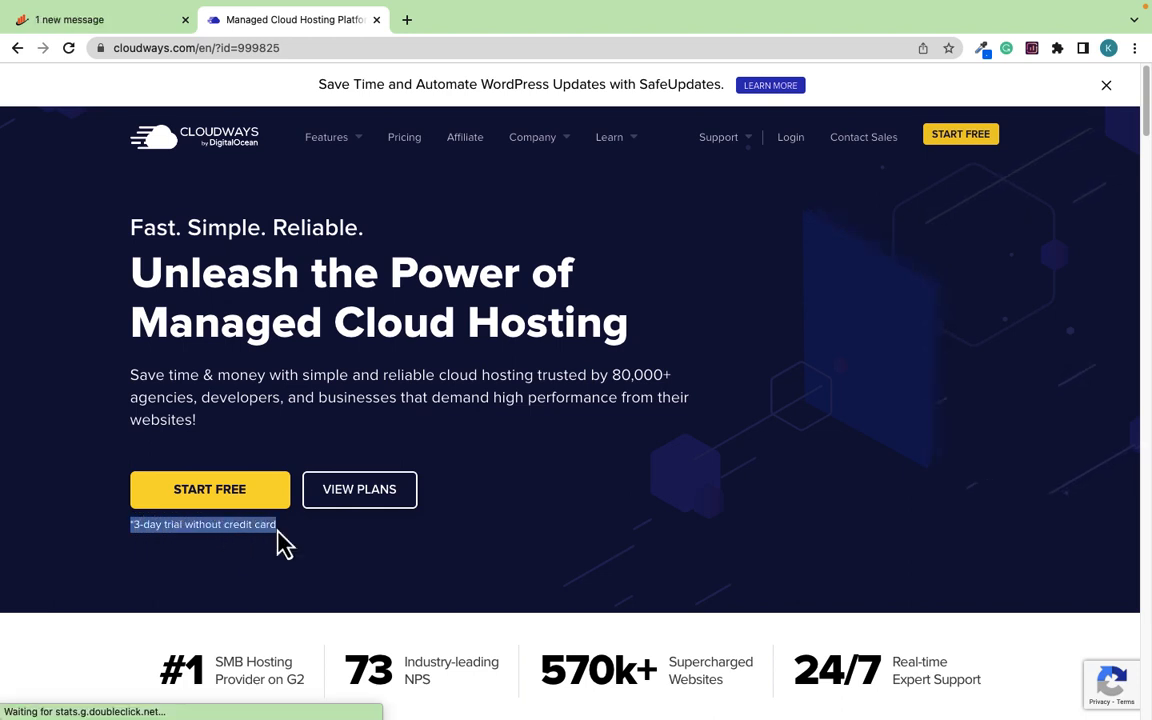
pyautogui.click(211, 497)
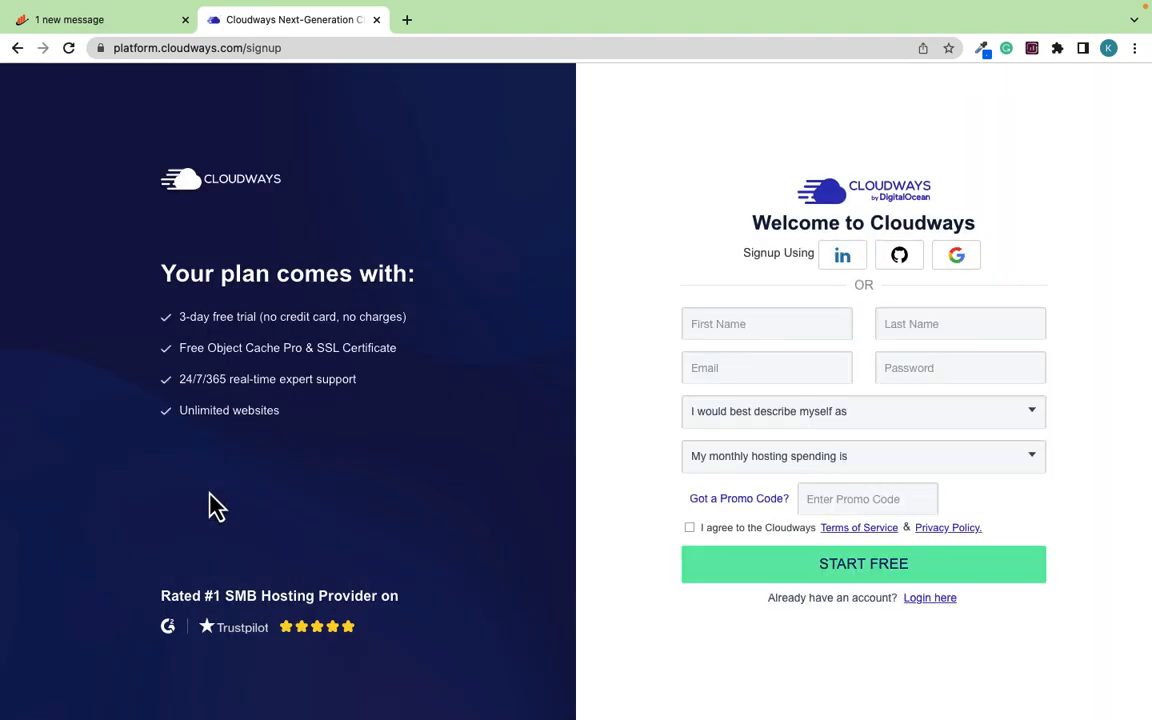
# Step: Examine the Cloudways sign-up form's name, email, password and monthly hosting spending fields
pyautogui.click(768, 331)
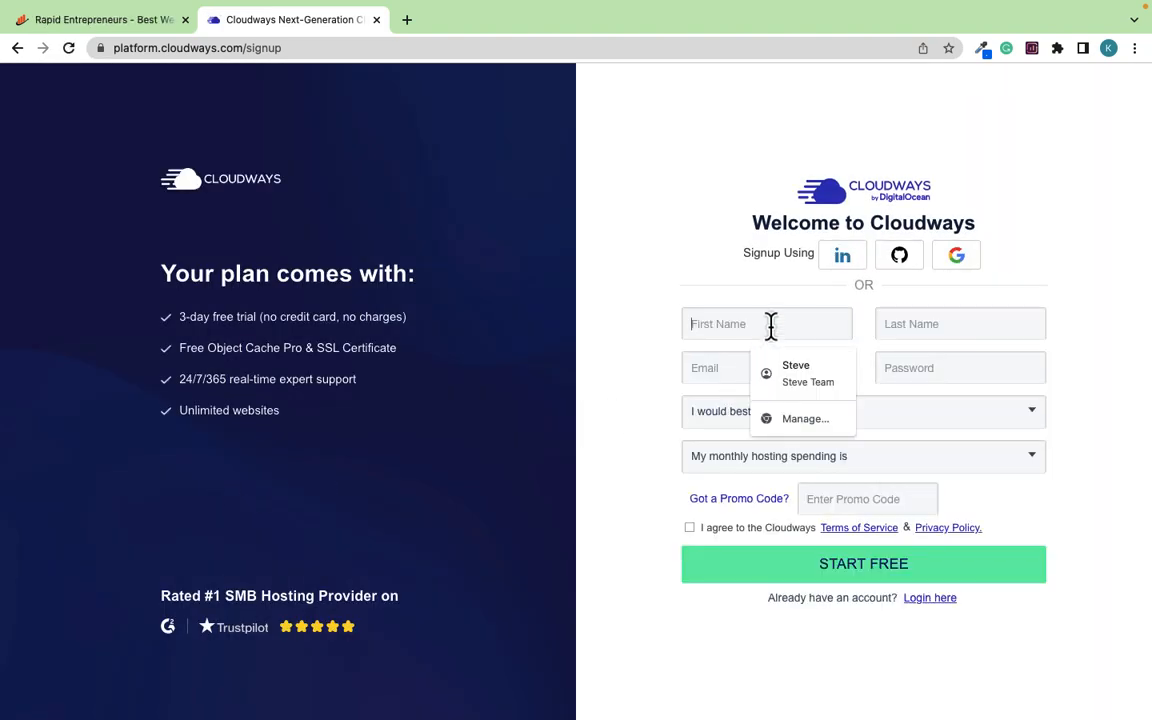
pyautogui.click(942, 323)
pyautogui.click(730, 384)
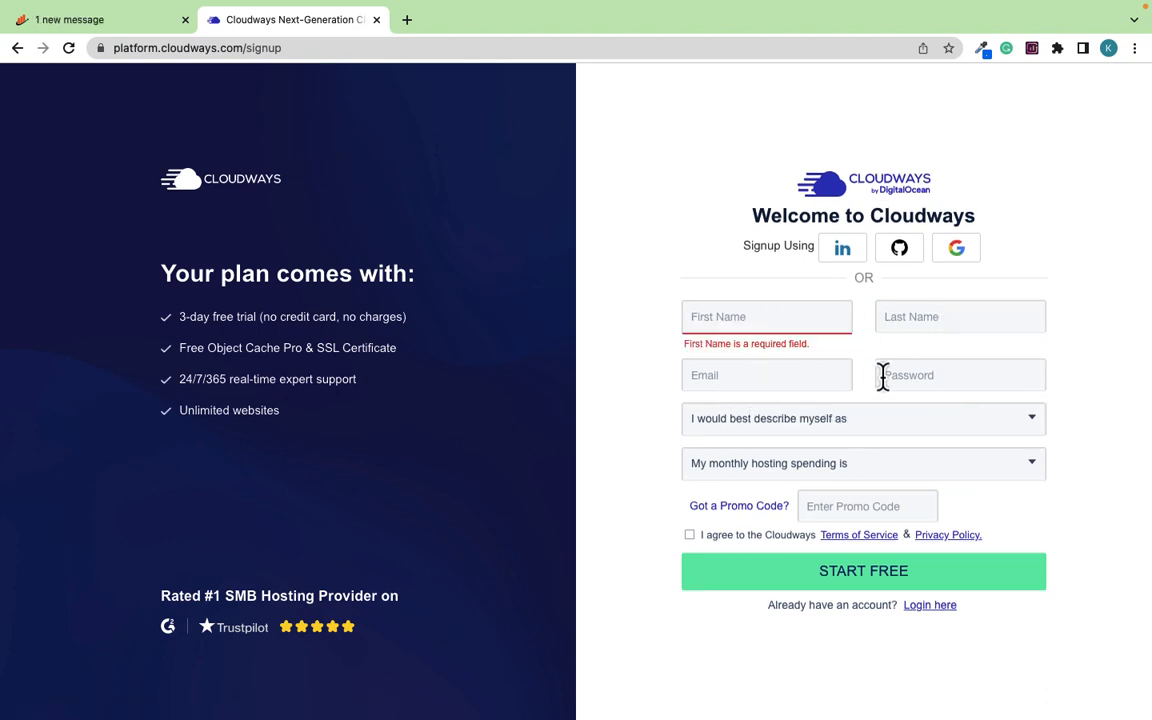
pyautogui.click(882, 376)
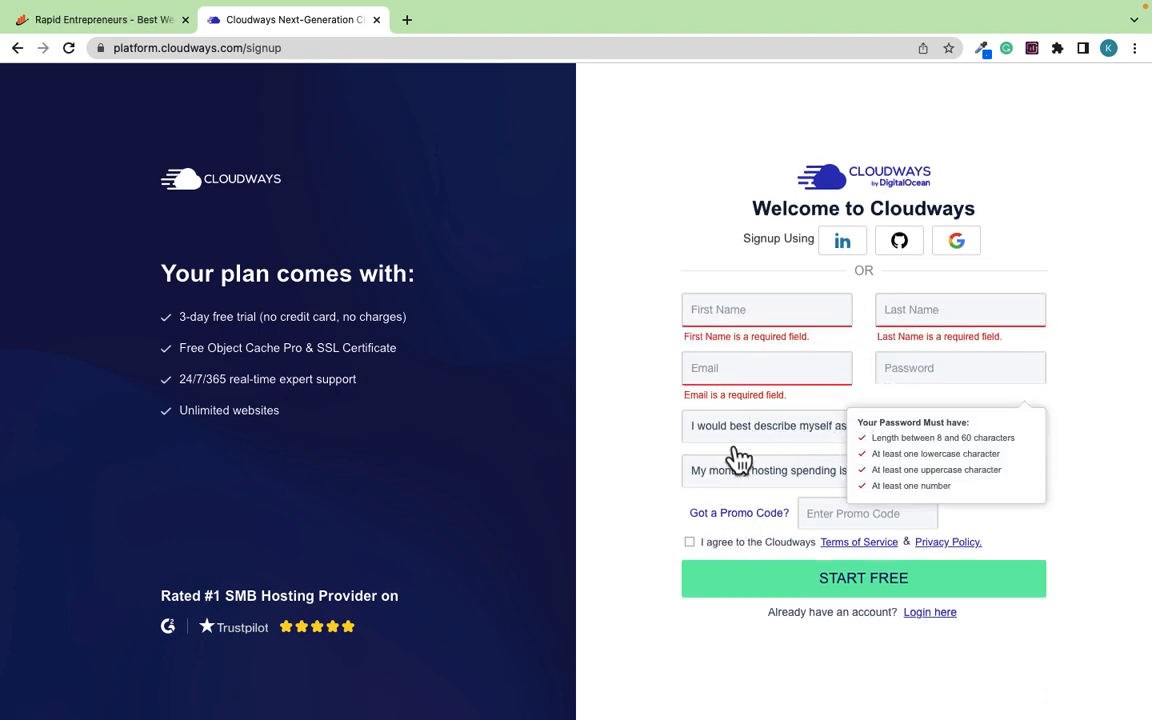
pyautogui.click(710, 476)
pyautogui.click(640, 422)
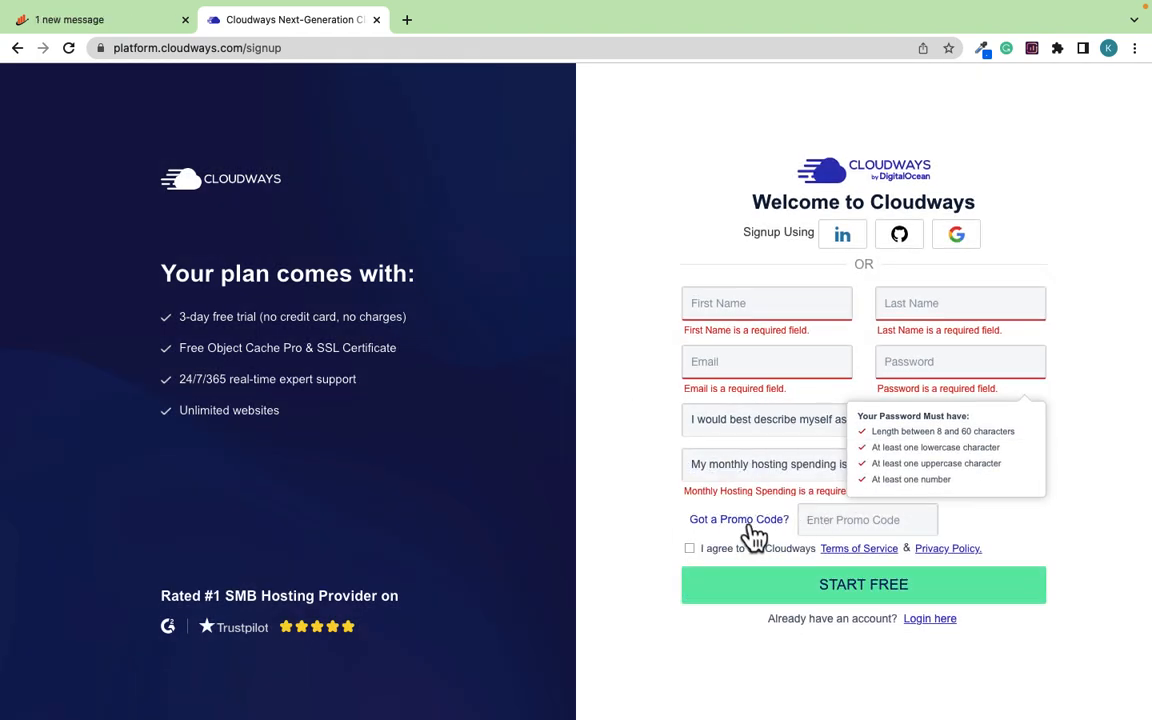
# Step: Enter the promo code "rapid" in the sign-up form, view the self-description options, and agree to the Cloudways terms
pyautogui.click(826, 524)
pyautogui.write('rapid')
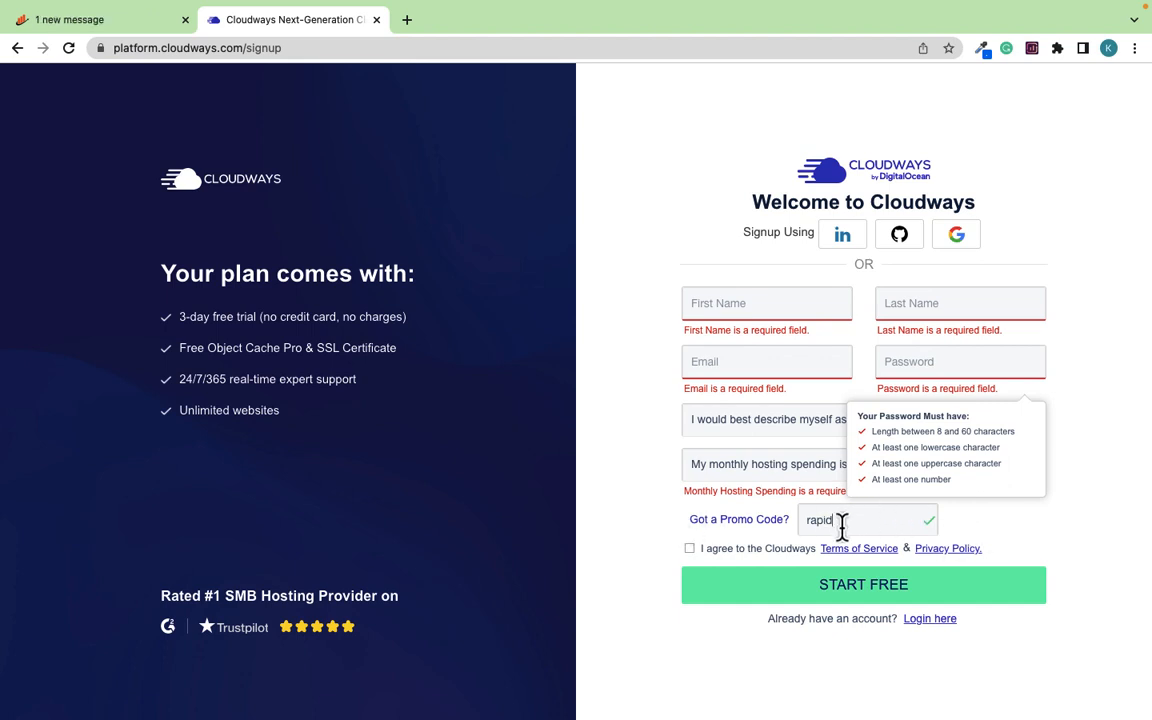
pyautogui.write('e')
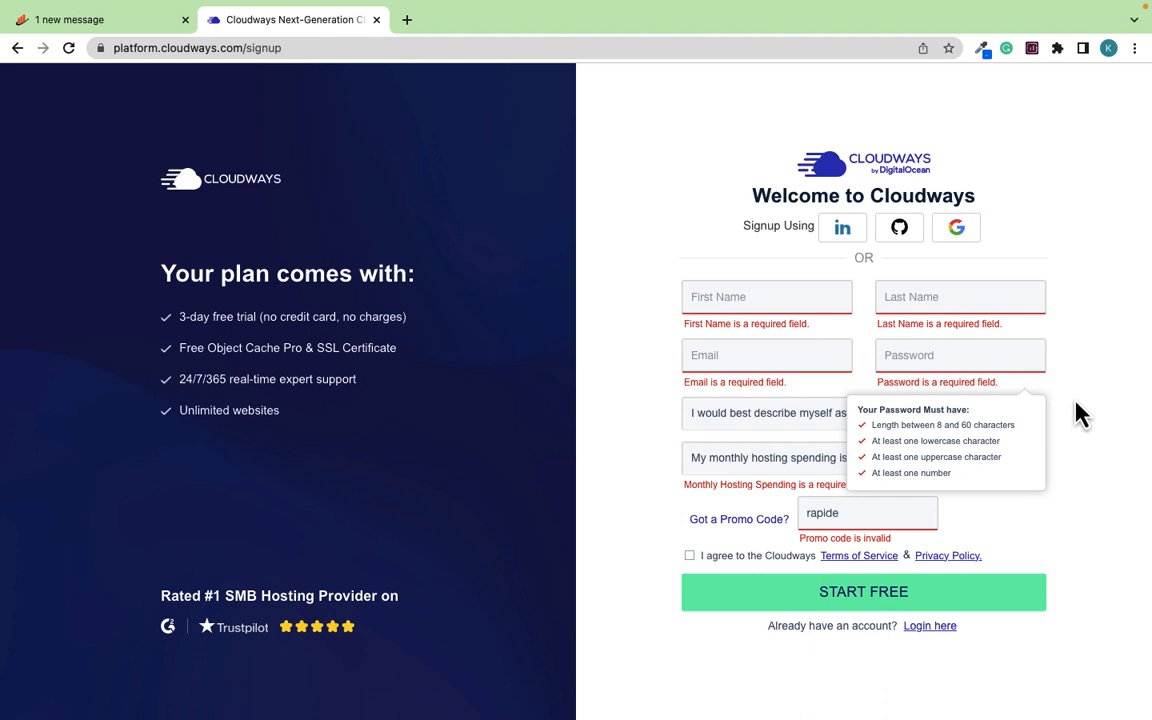
pyautogui.click(764, 420)
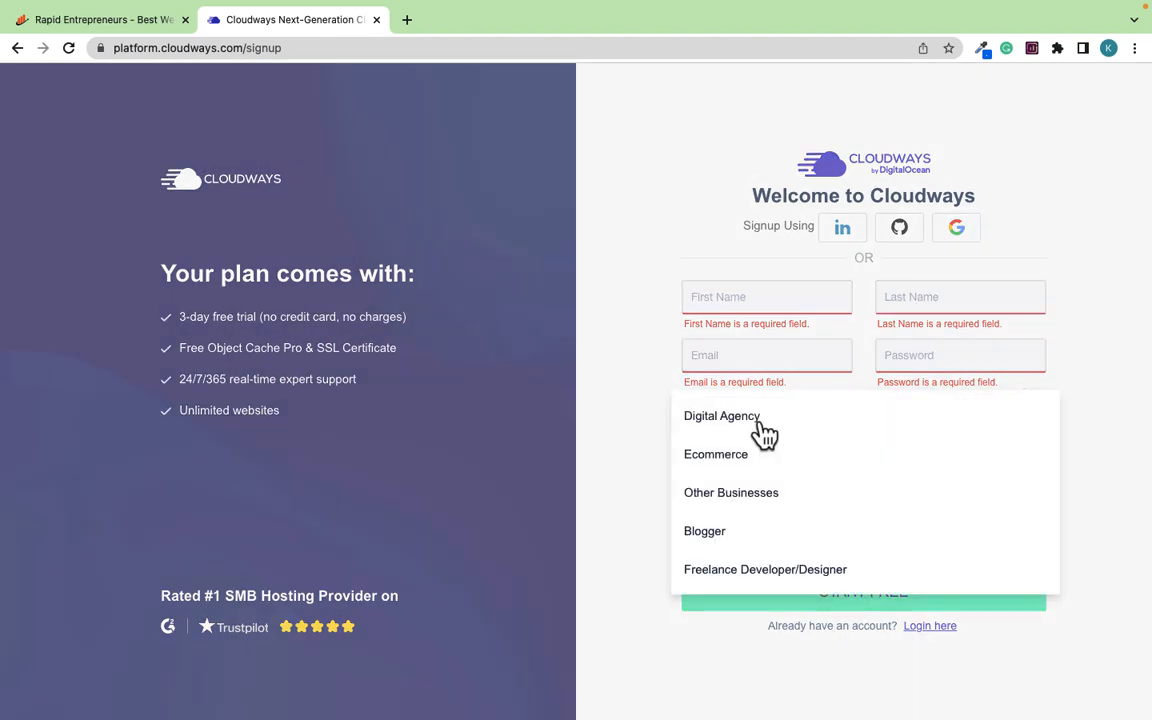
pyautogui.click(1067, 357)
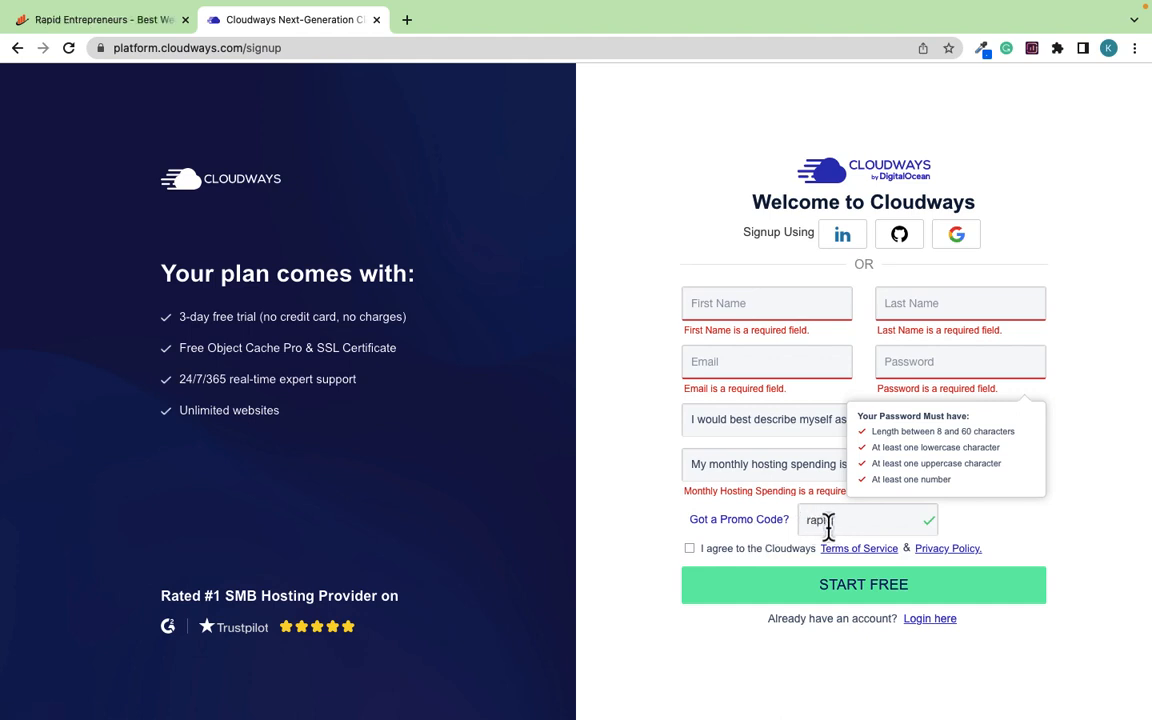
pyautogui.click(689, 550)
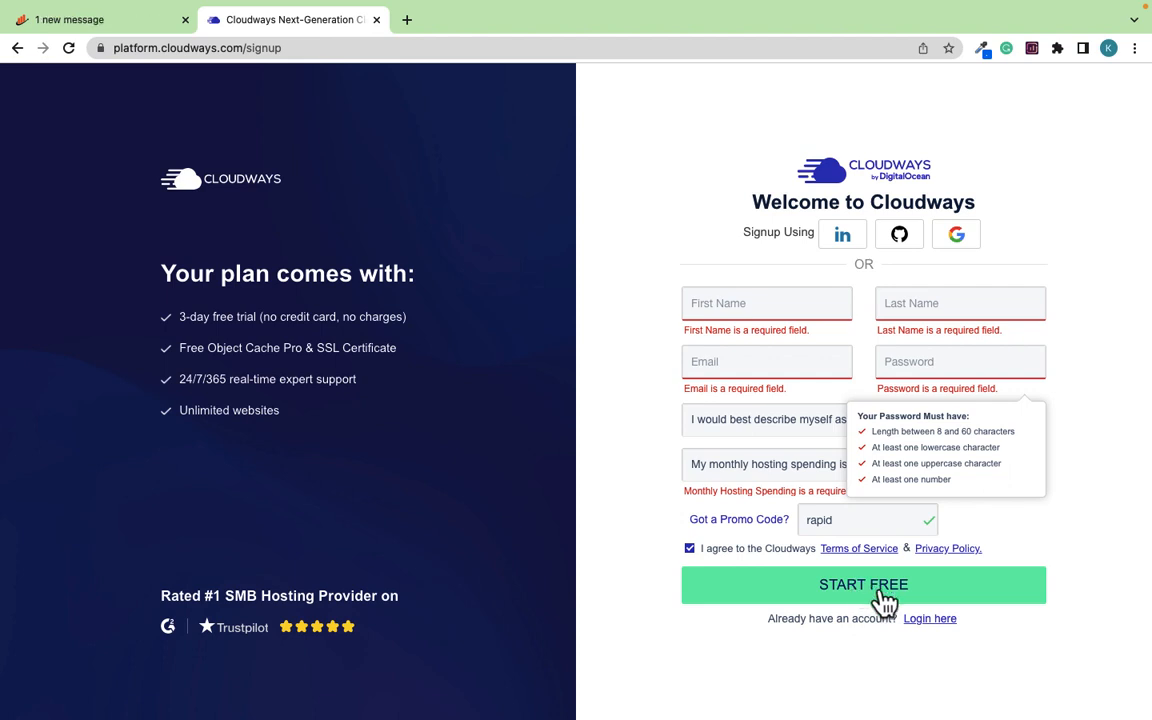
# Step: Log in with the existing Cloudways account instead of signing up and show its applications
pyautogui.click(905, 619)
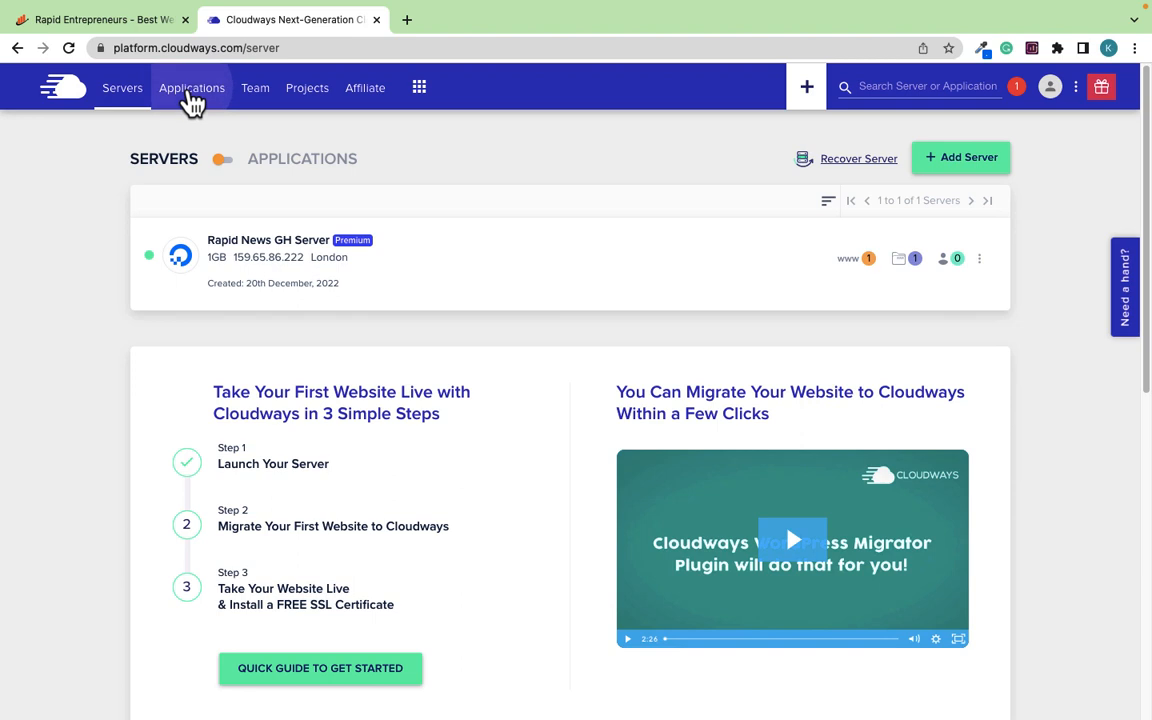
pyautogui.click(190, 90)
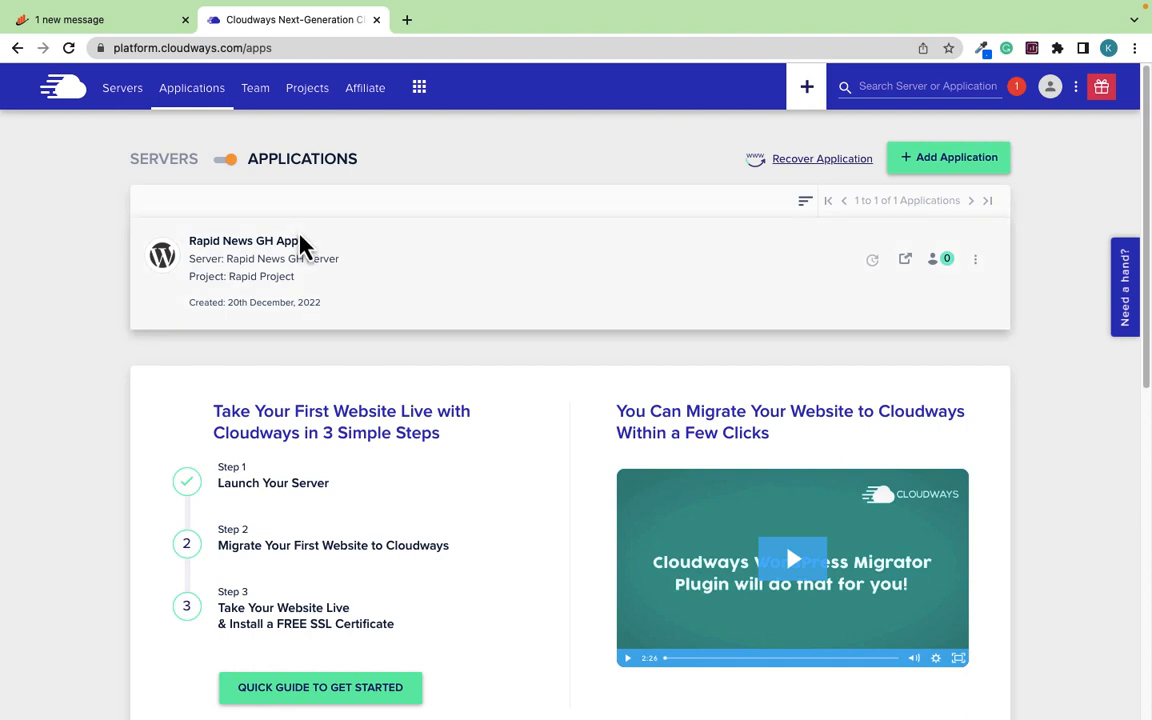
# Step: Start adding a new application on the existing Rapid News GH Server
pyautogui.click(937, 165)
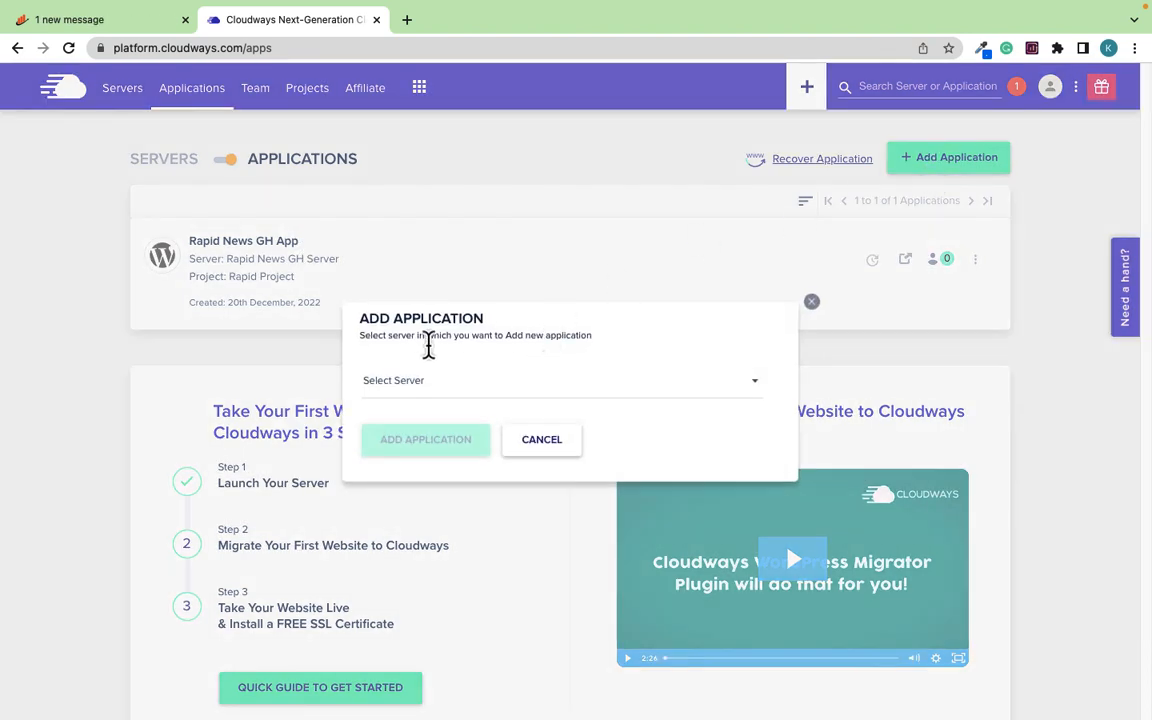
pyautogui.click(395, 388)
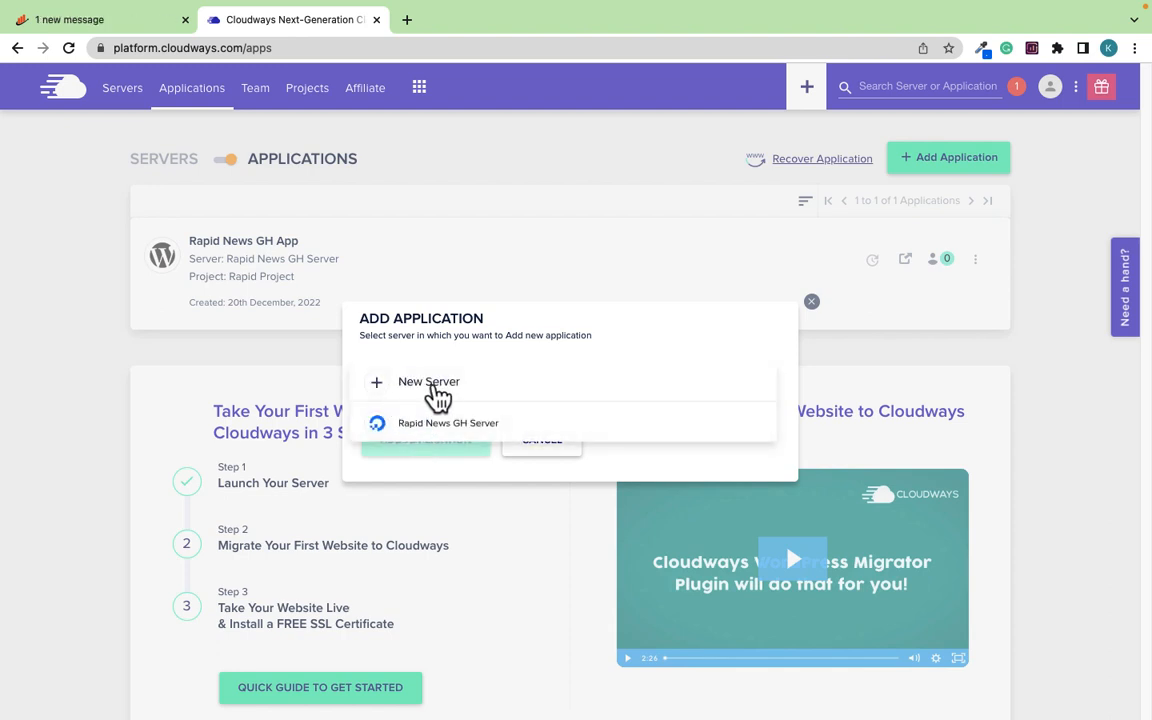
pyautogui.click(425, 427)
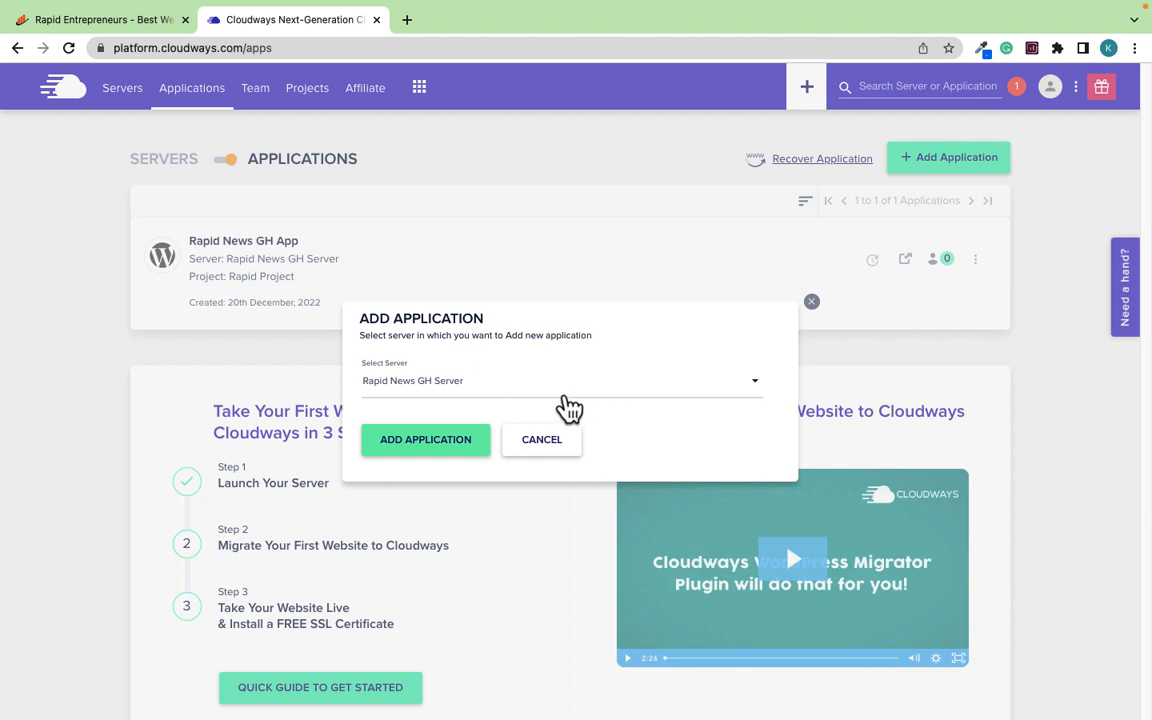
pyautogui.click(422, 445)
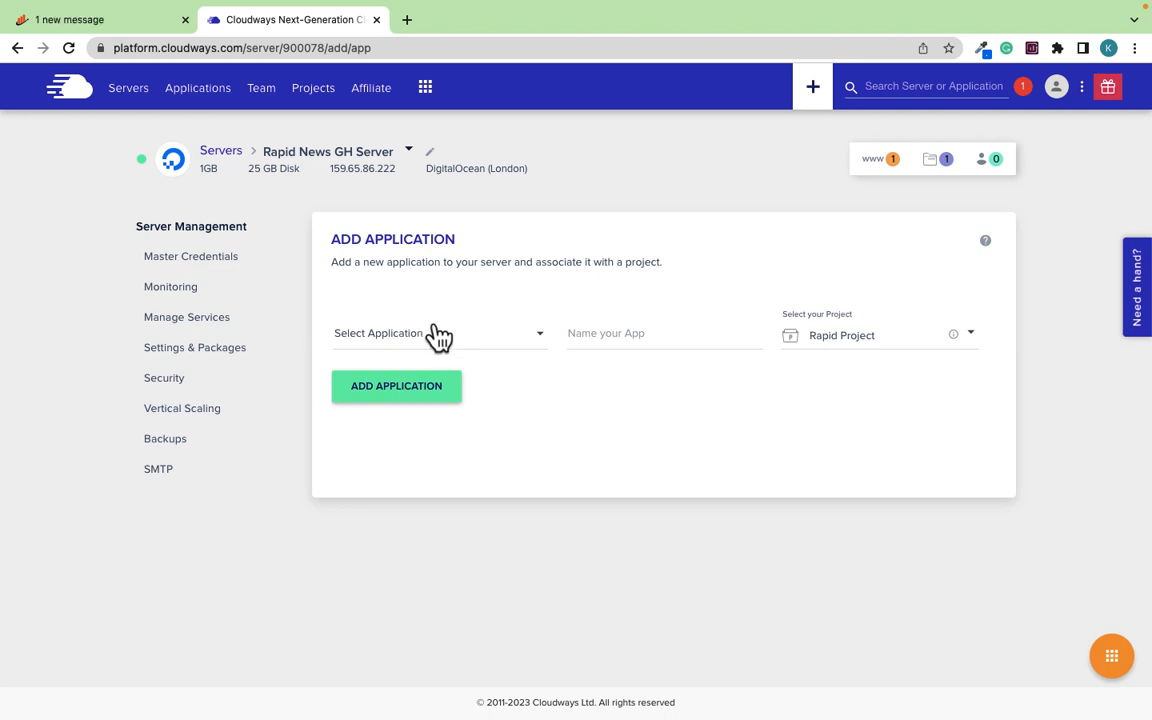
# Step: Choose WordPress Version 6.1.1 as the application type and name the app "Rapid Restaurant"
pyautogui.click(408, 338)
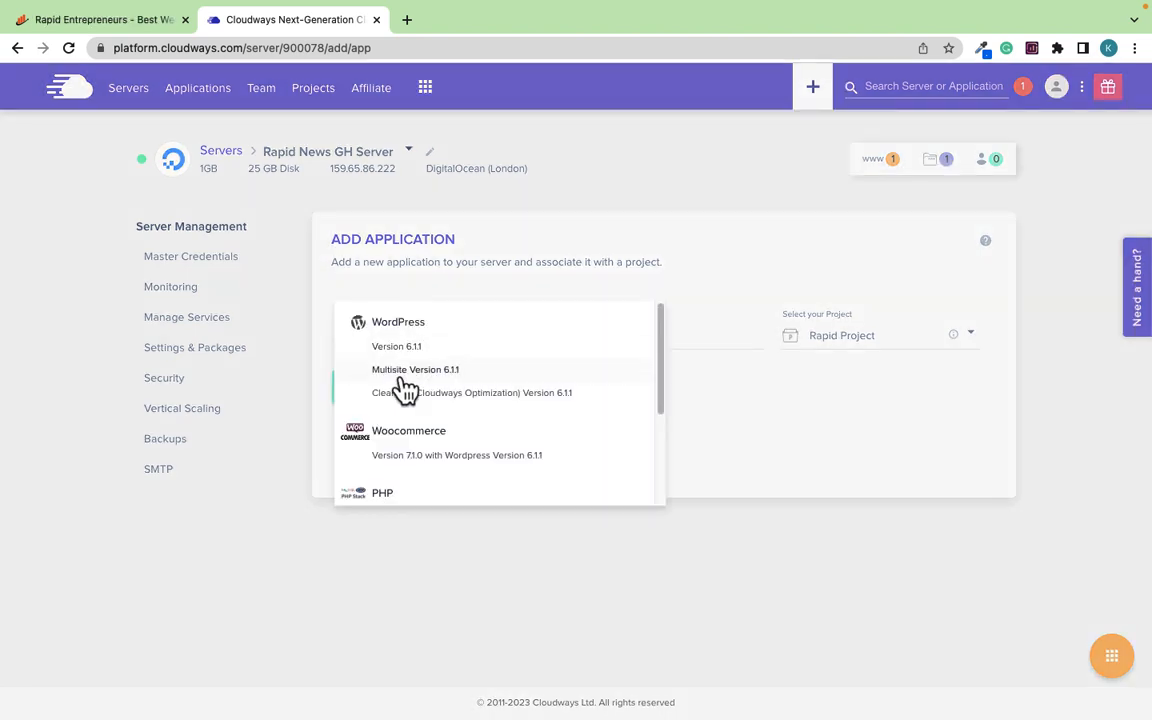
pyautogui.click(397, 340)
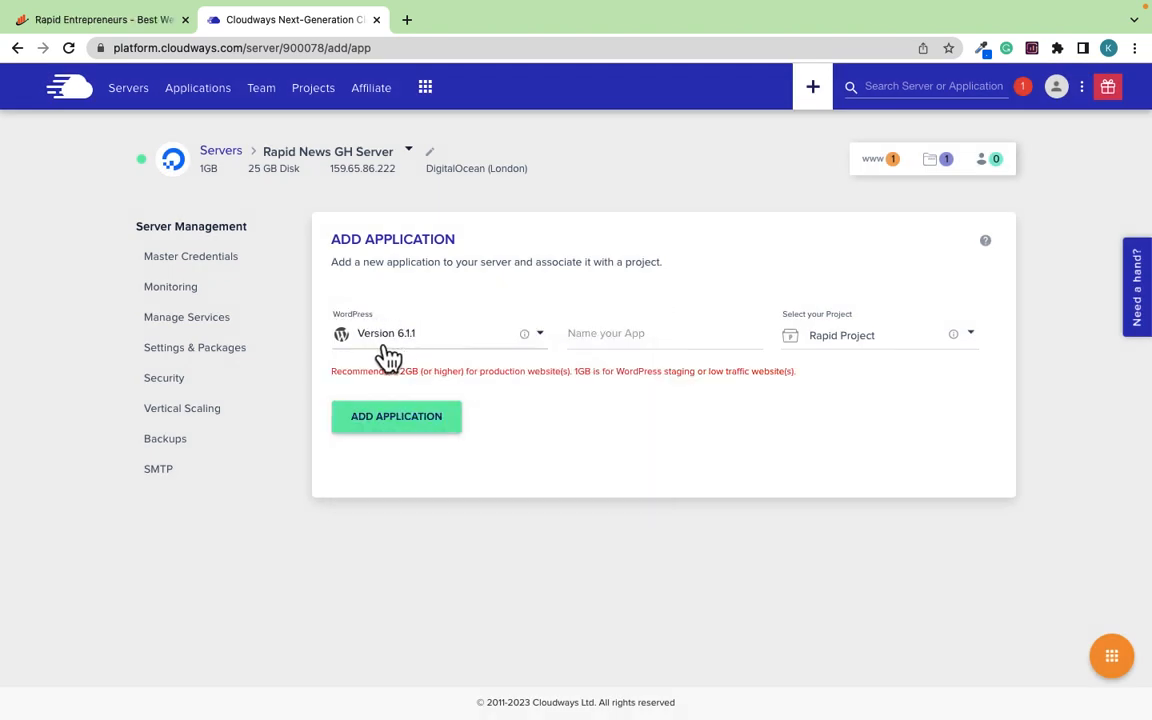
pyautogui.click(631, 337)
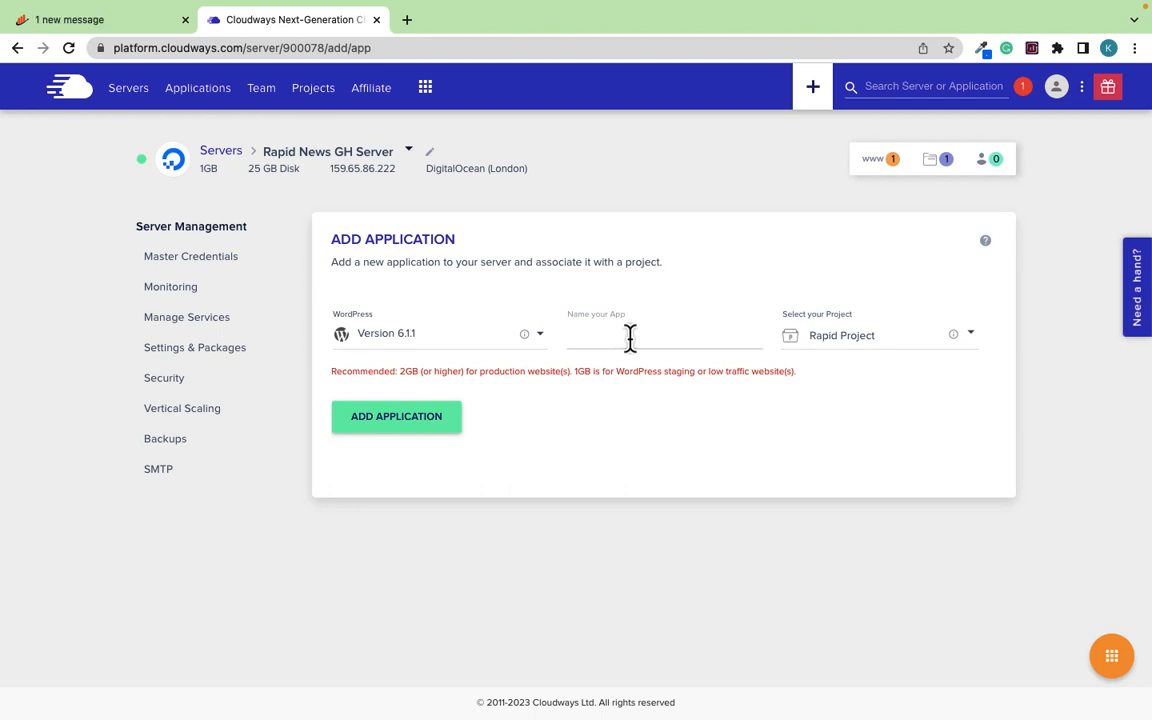
pyautogui.write('rAP')
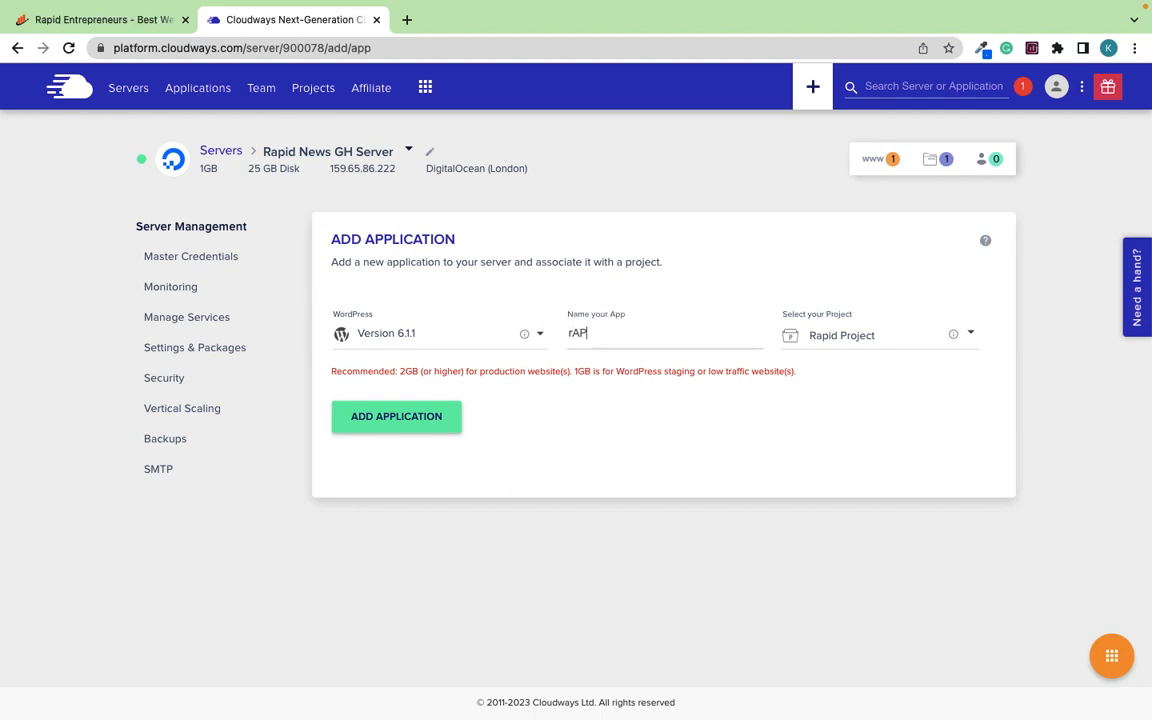
pyautogui.press('BackSpace')
pyautogui.press('BackSpace')
pyautogui.press('BackSpace')
pyautogui.write('Rapid Restaur')
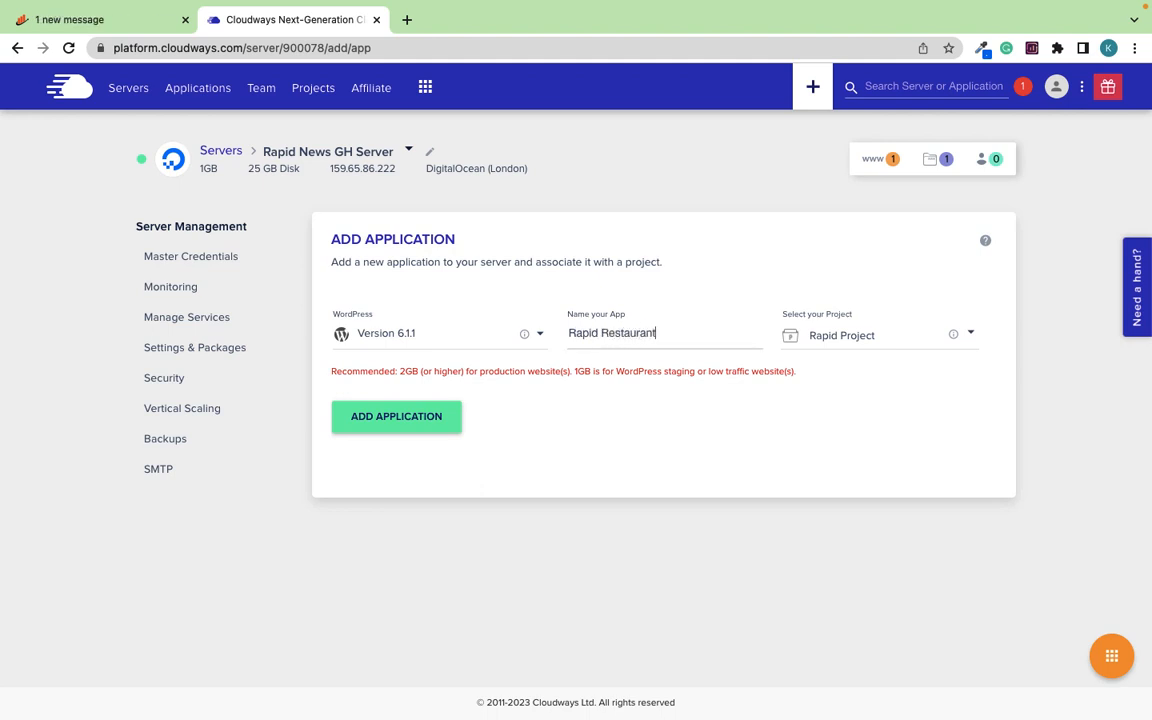
pyautogui.write('ant')
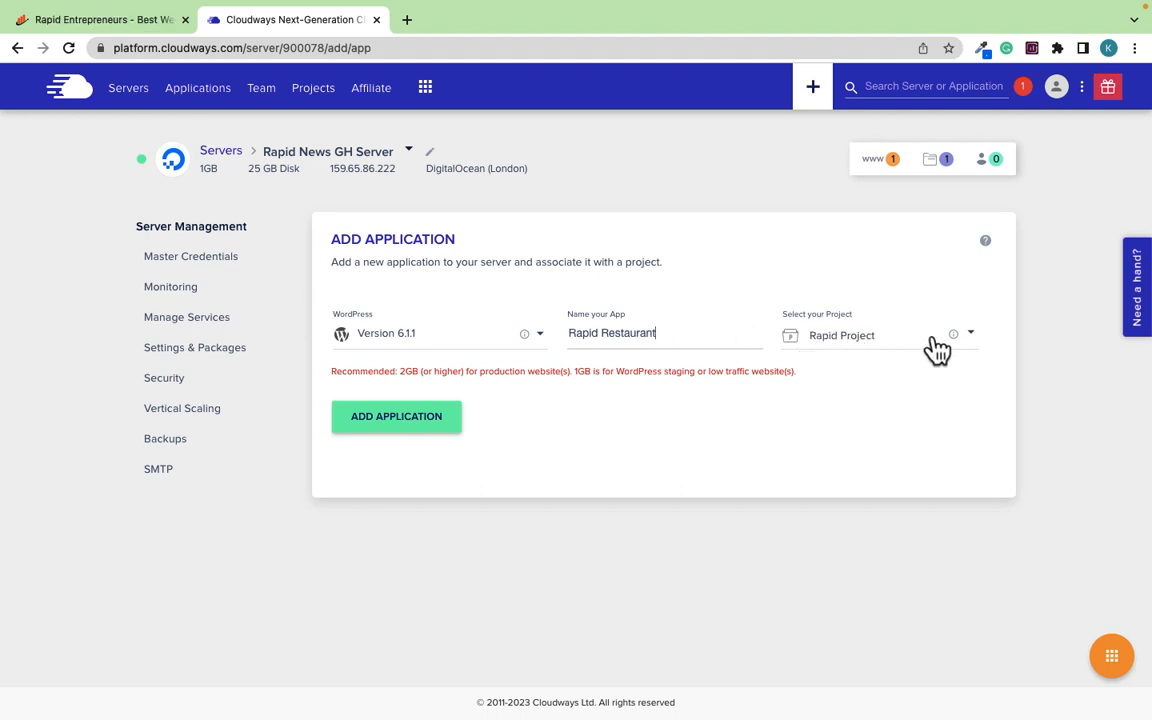
# Step: Assign the new app to Rapid Project and add it to the server
pyautogui.click(868, 348)
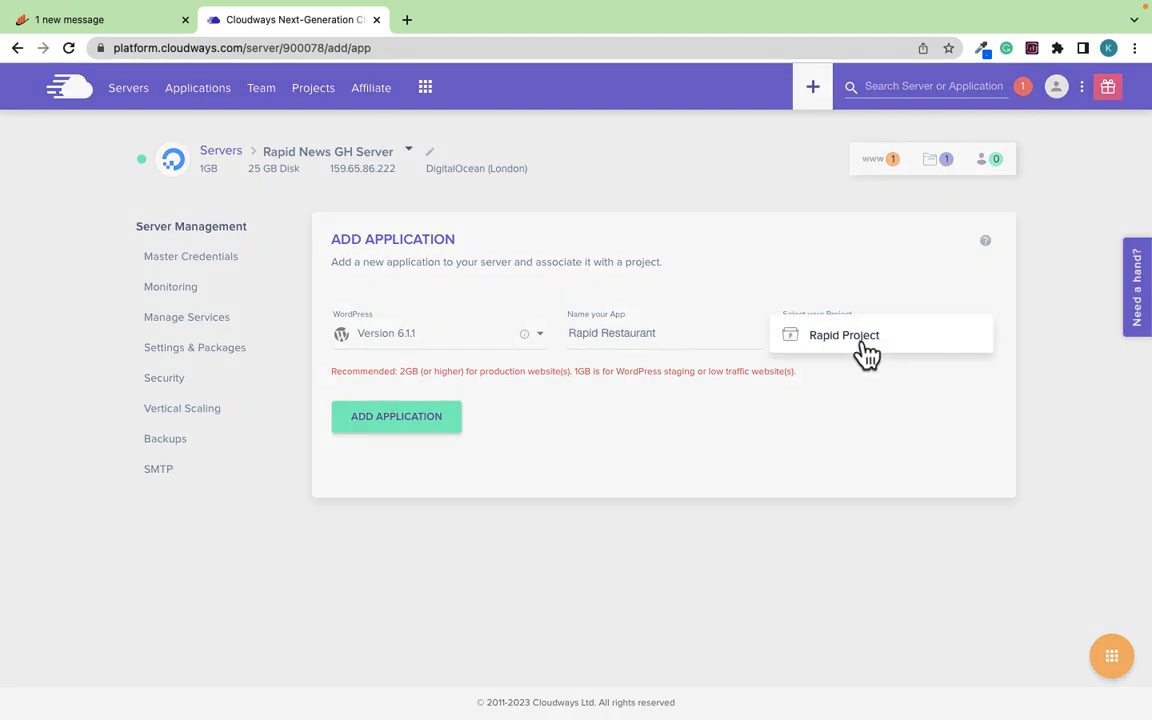
pyautogui.click(838, 342)
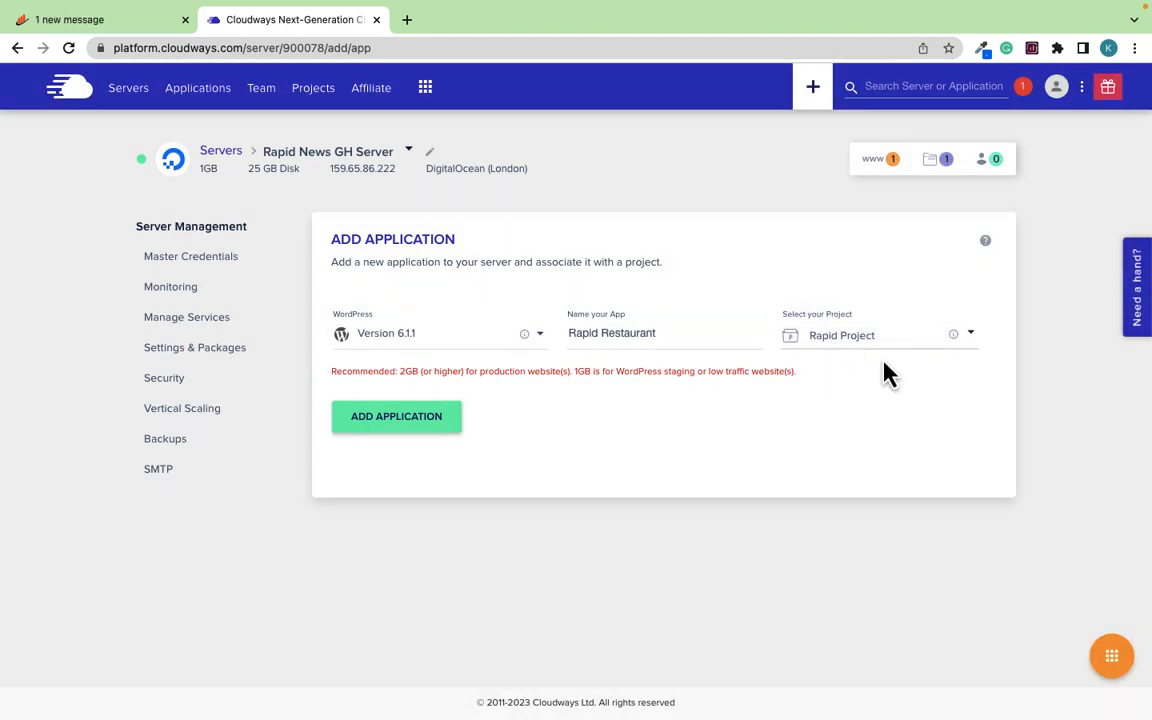
pyautogui.click(386, 421)
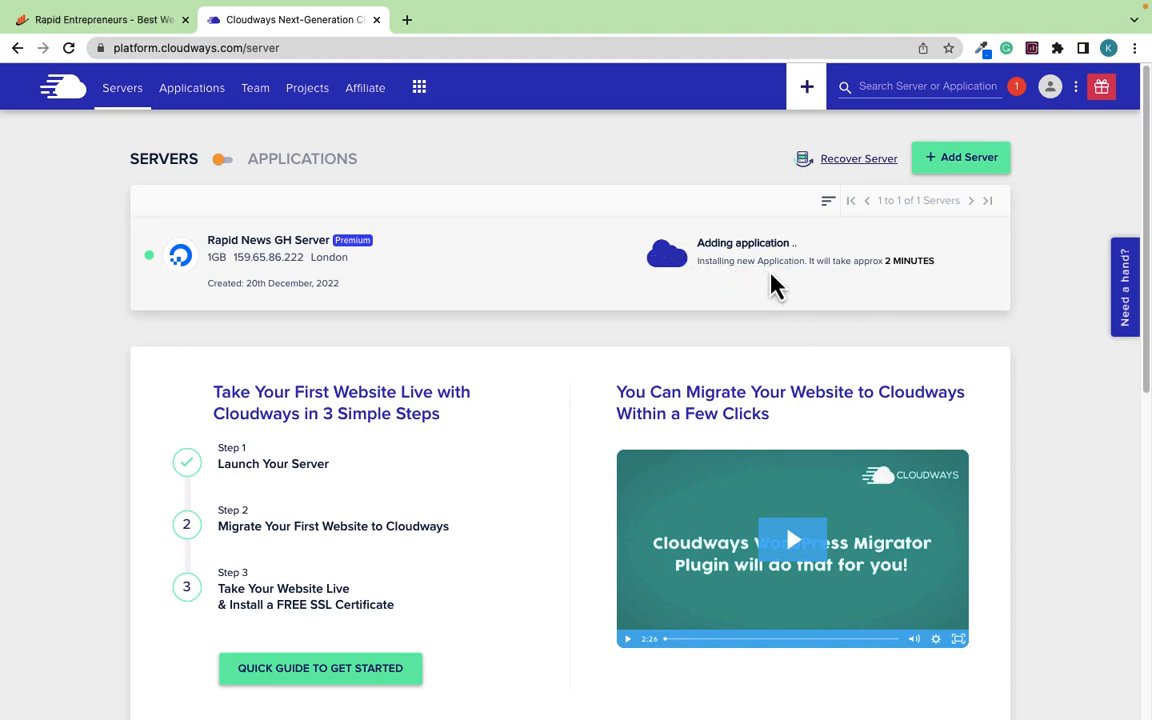
# Step: Open rapidonlinecourses.com in a new browser tab and go to its Resource page
pyautogui.click(406, 20)
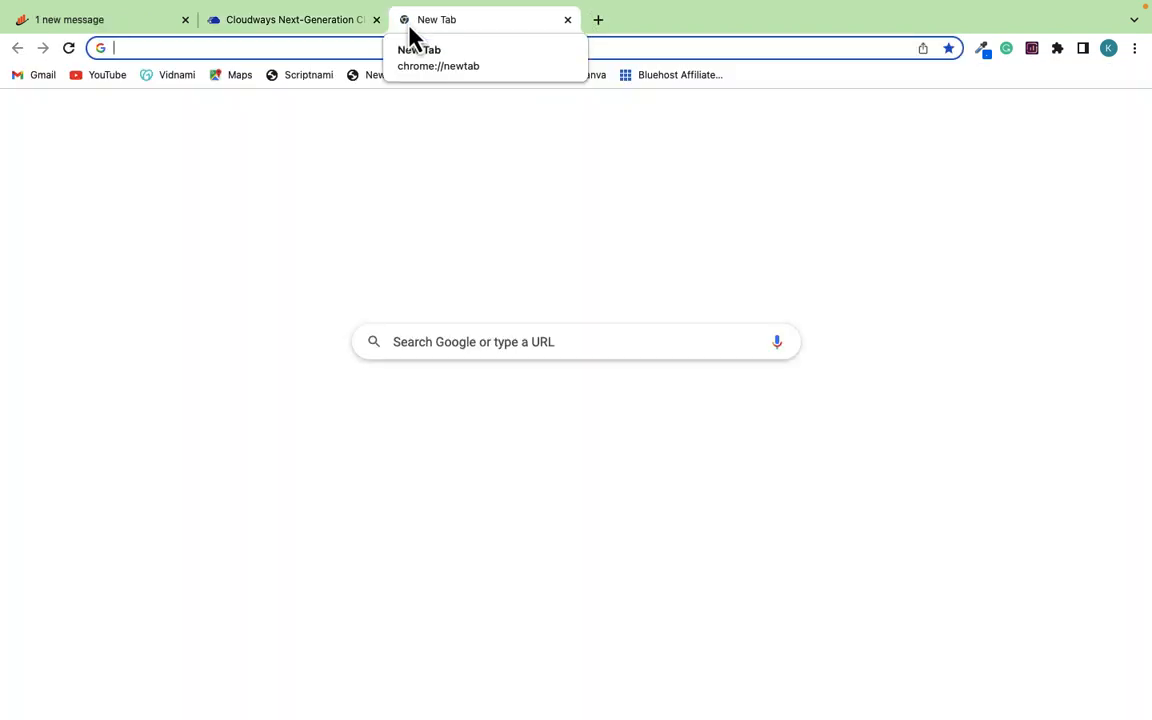
pyautogui.write('rapidonlinecourses.com')
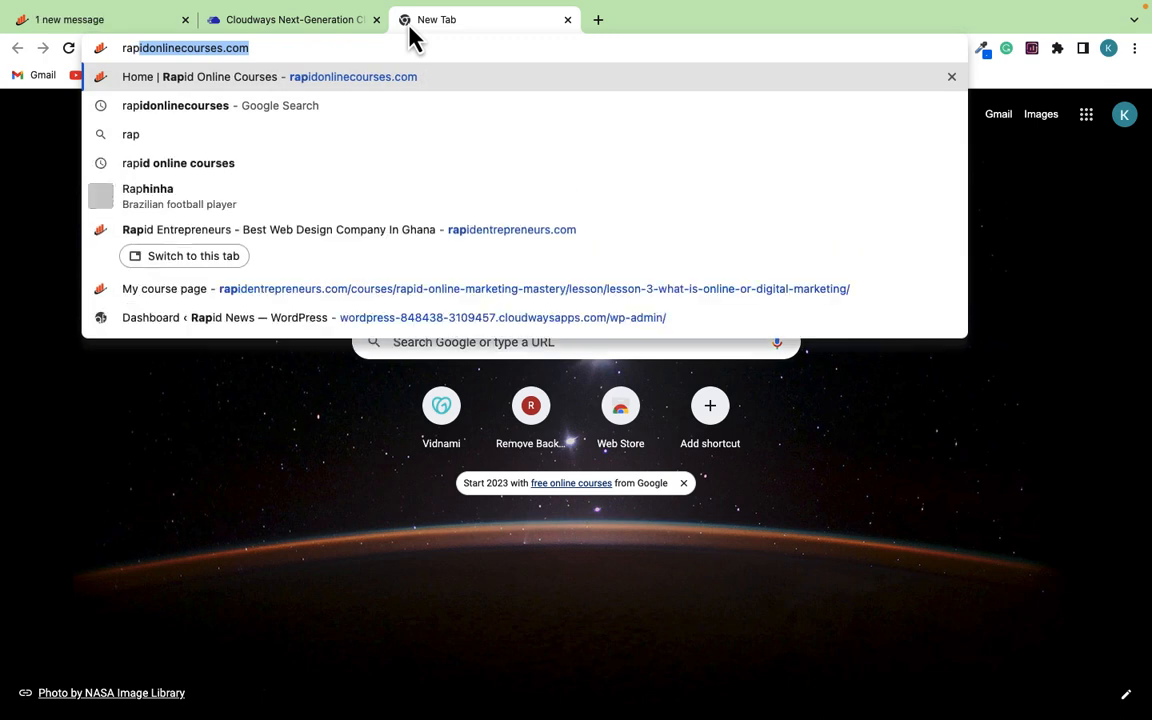
pyautogui.press('Return')
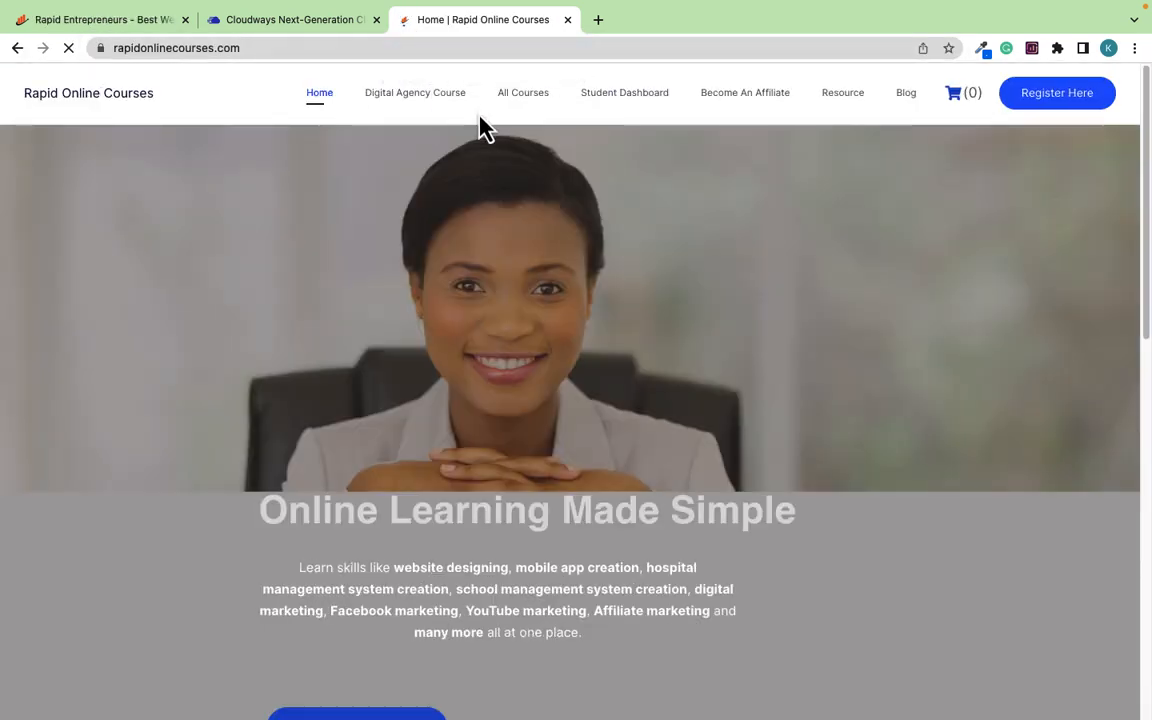
pyautogui.click(843, 100)
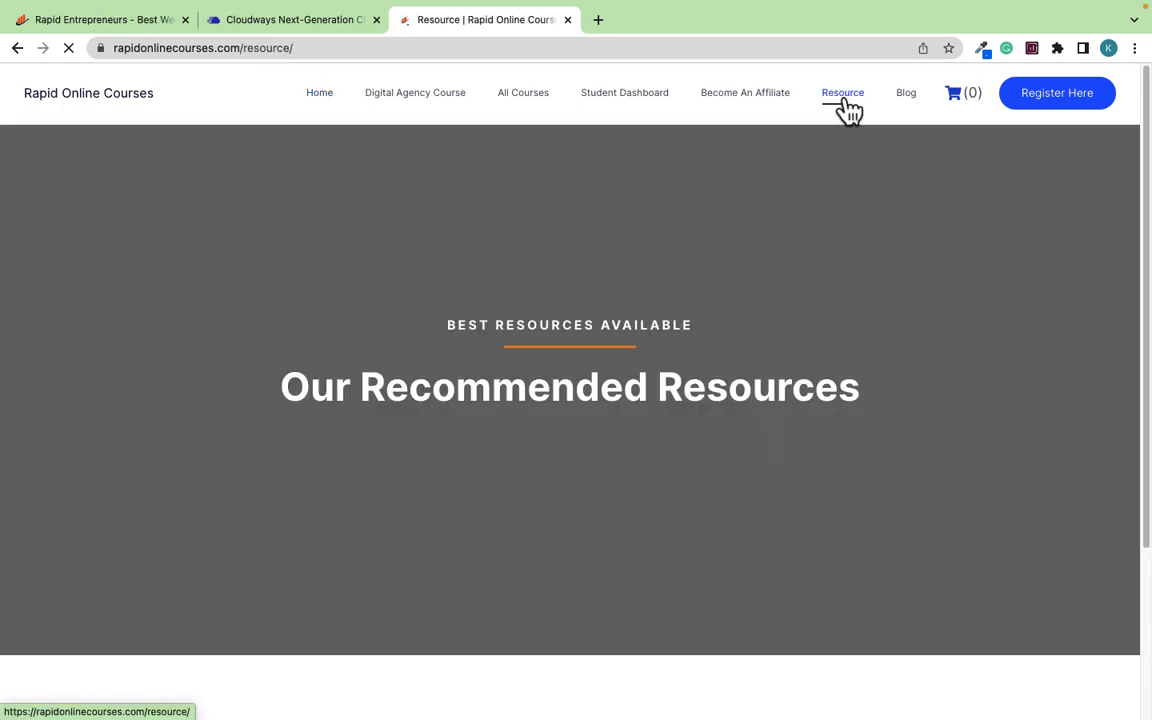
# Step: Find Namecheap among the other recommended resources, visit it, and look at its domain registration search and prices
pyautogui.scroll(-1, 603, 318)
pyautogui.scroll(-9, 603, 318)
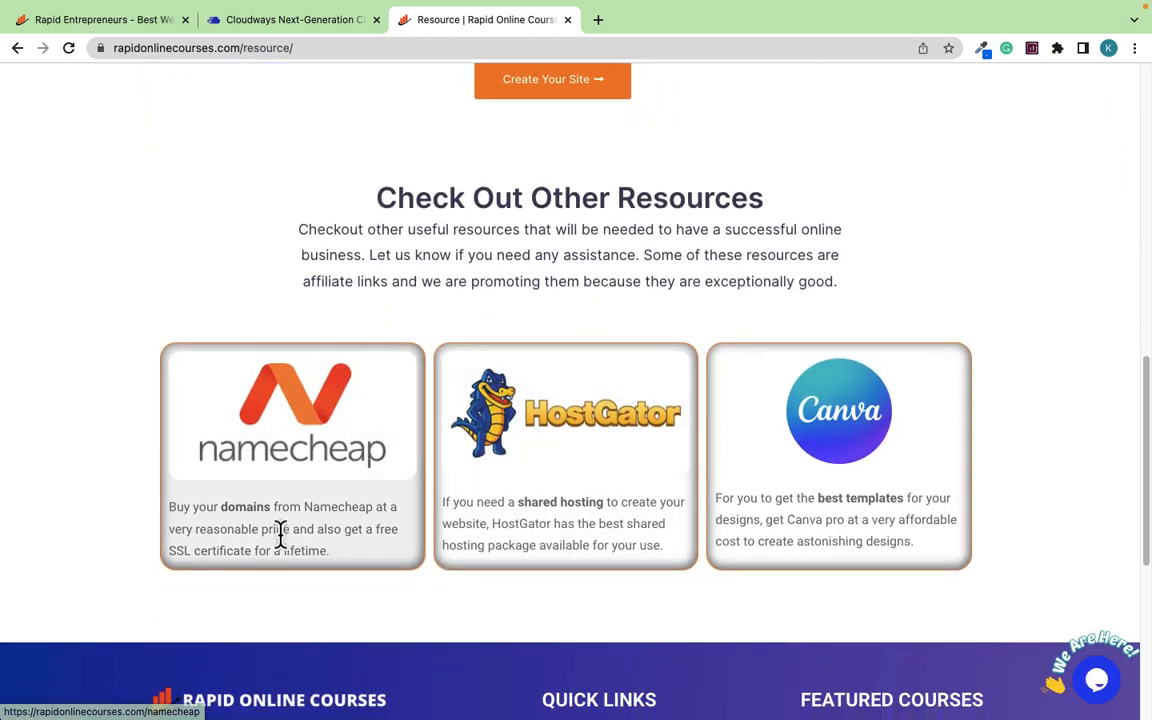
pyautogui.scroll(-3, 284, 506)
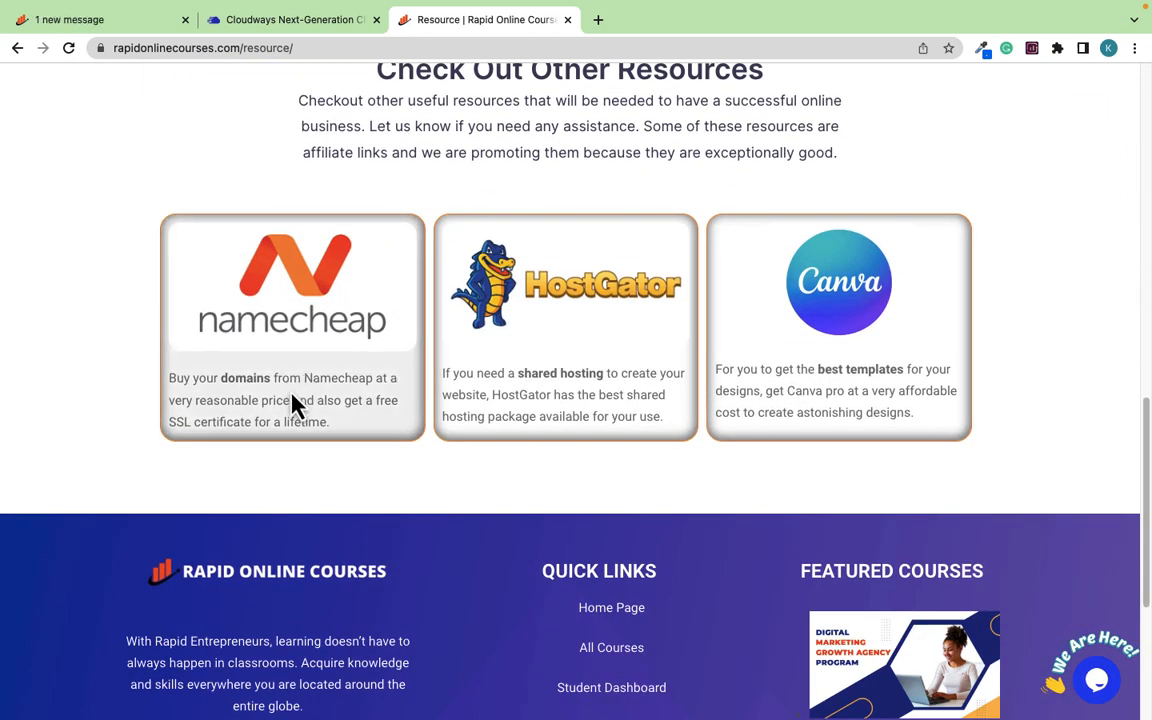
pyautogui.click(314, 318)
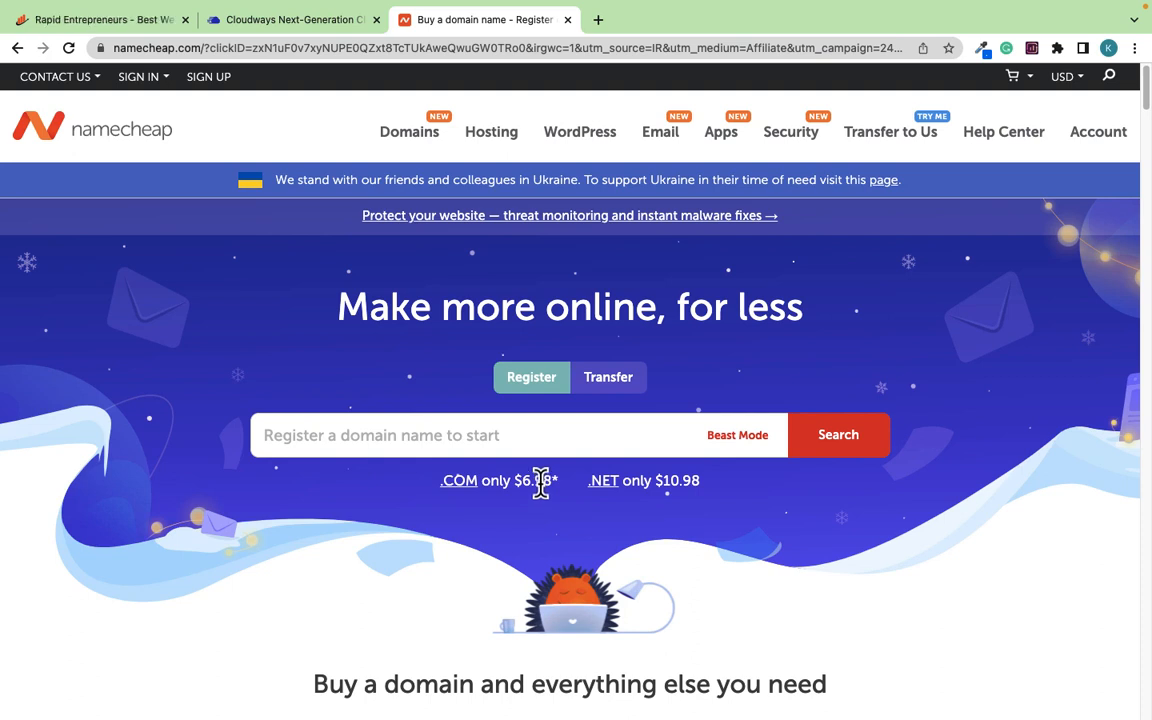
pyautogui.click(425, 438)
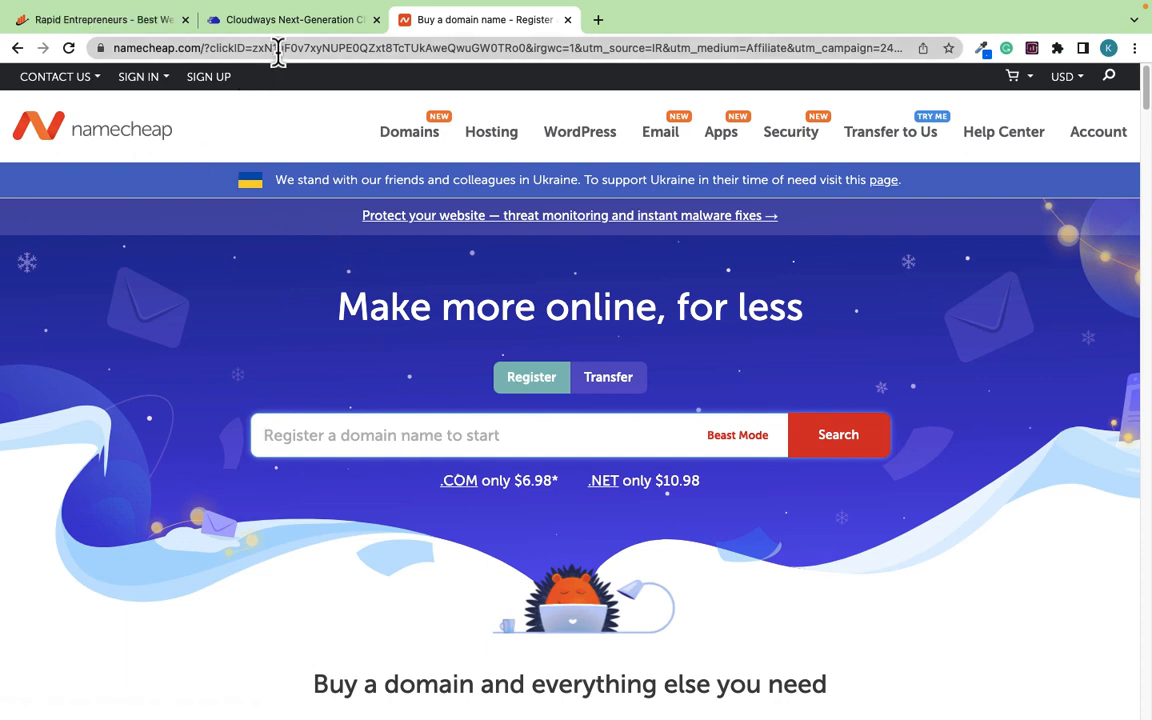
# Step: Return to Cloudways and open the Rapid Restaurant application from the server's installed applications
pyautogui.click(302, 26)
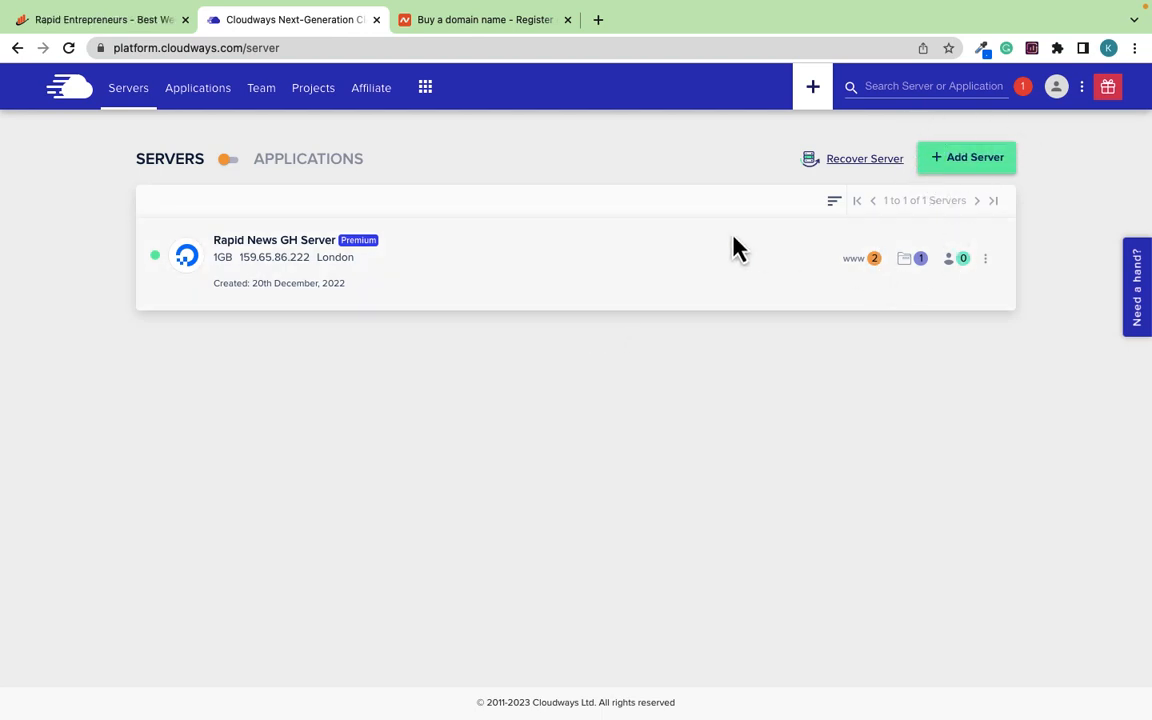
pyautogui.click(875, 262)
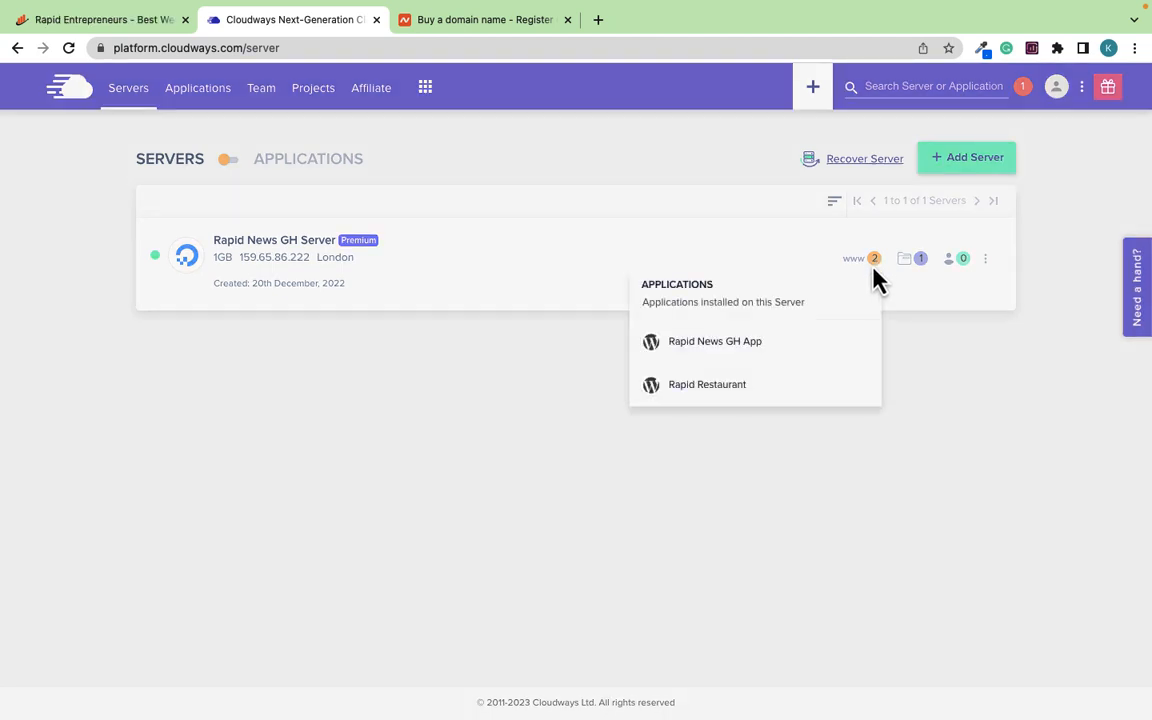
pyautogui.click(716, 388)
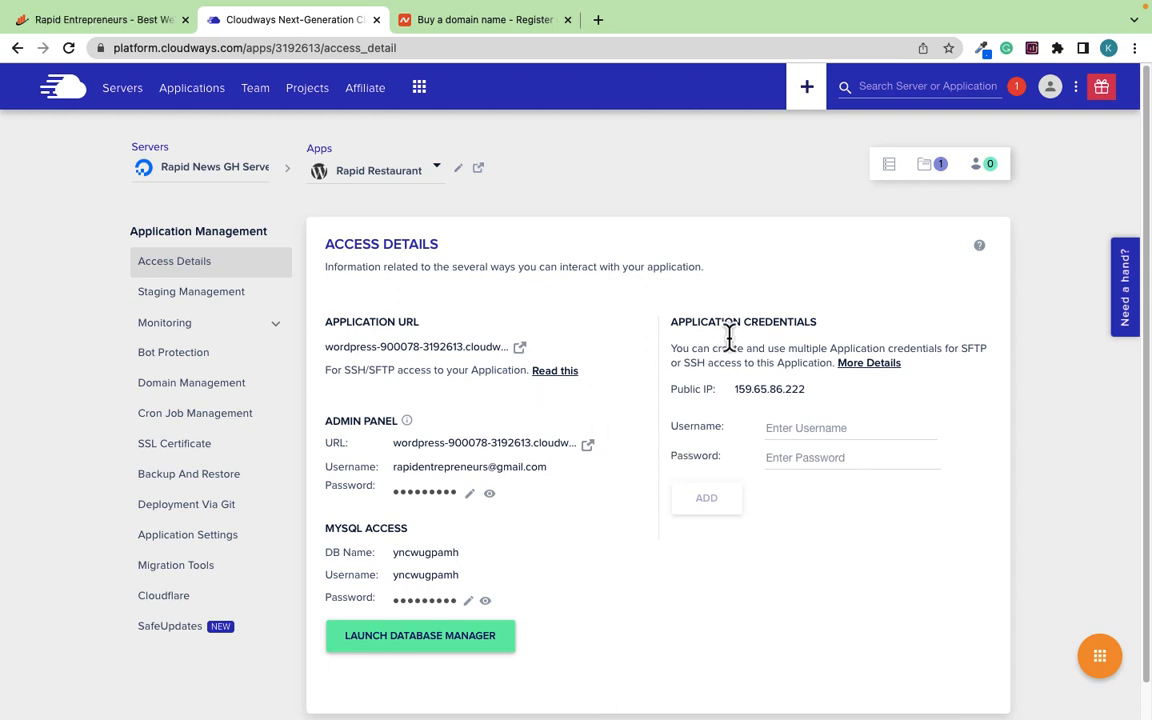
# Step: Open the Cloudways account's Funds page and review the fund summary and transaction history
pyautogui.click(1051, 92)
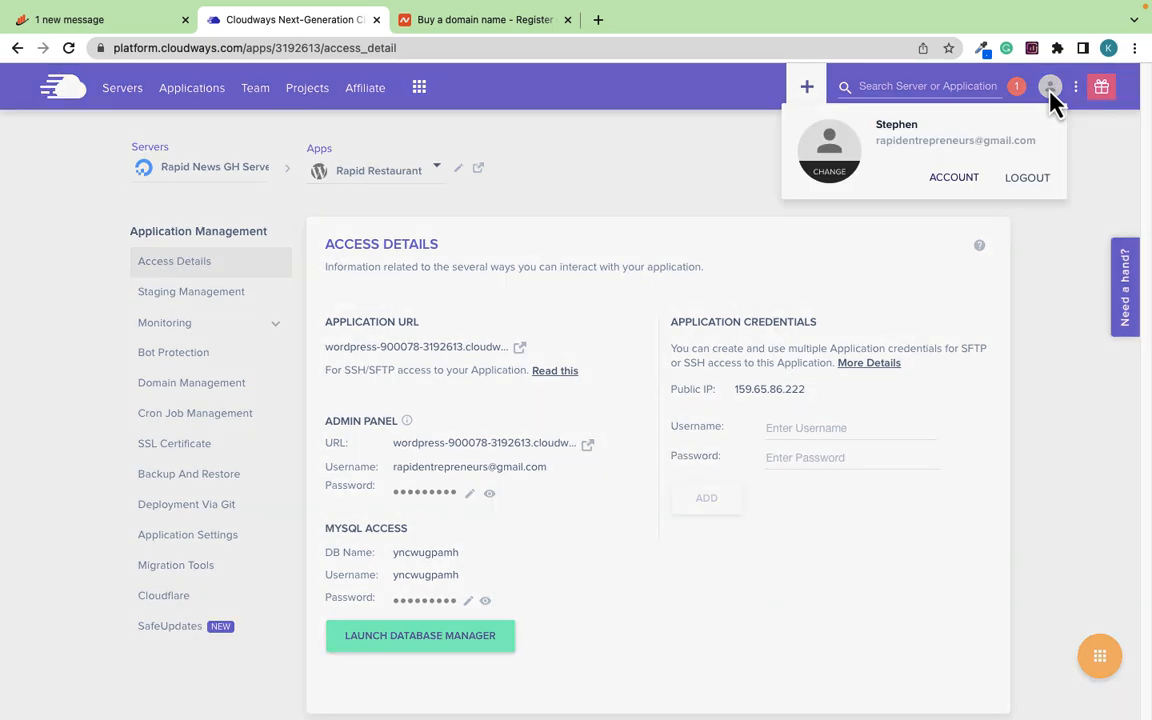
pyautogui.click(942, 180)
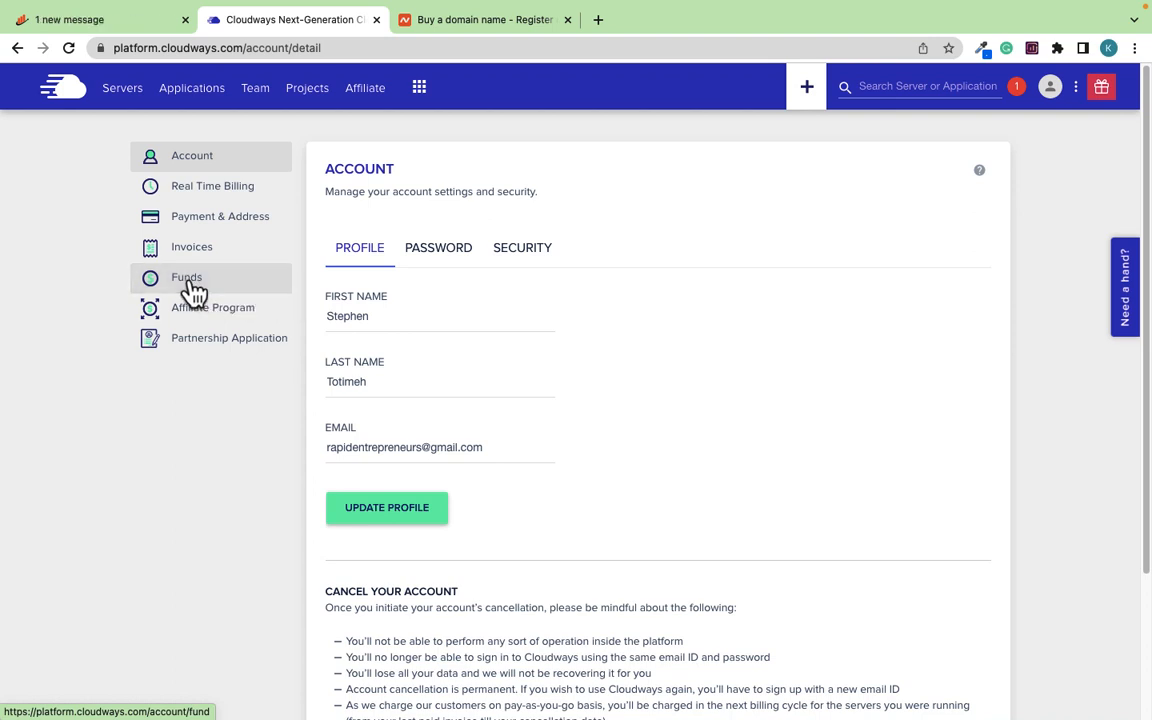
pyautogui.click(195, 291)
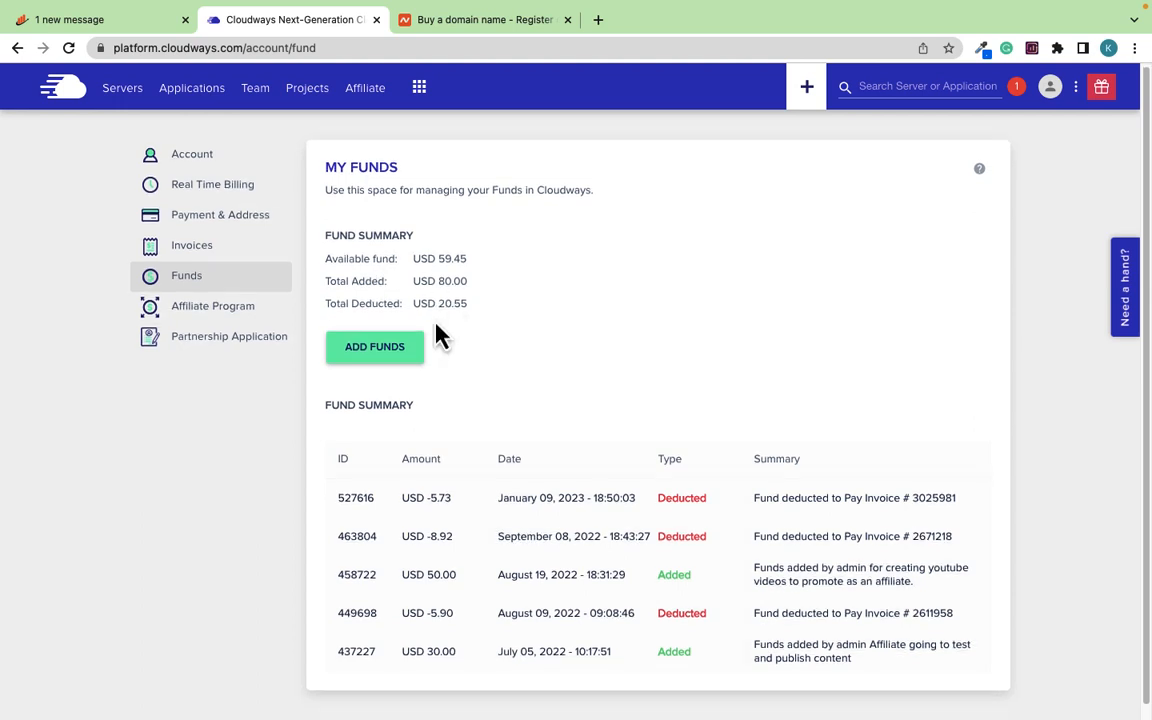
pyautogui.scroll(-1, 440, 337)
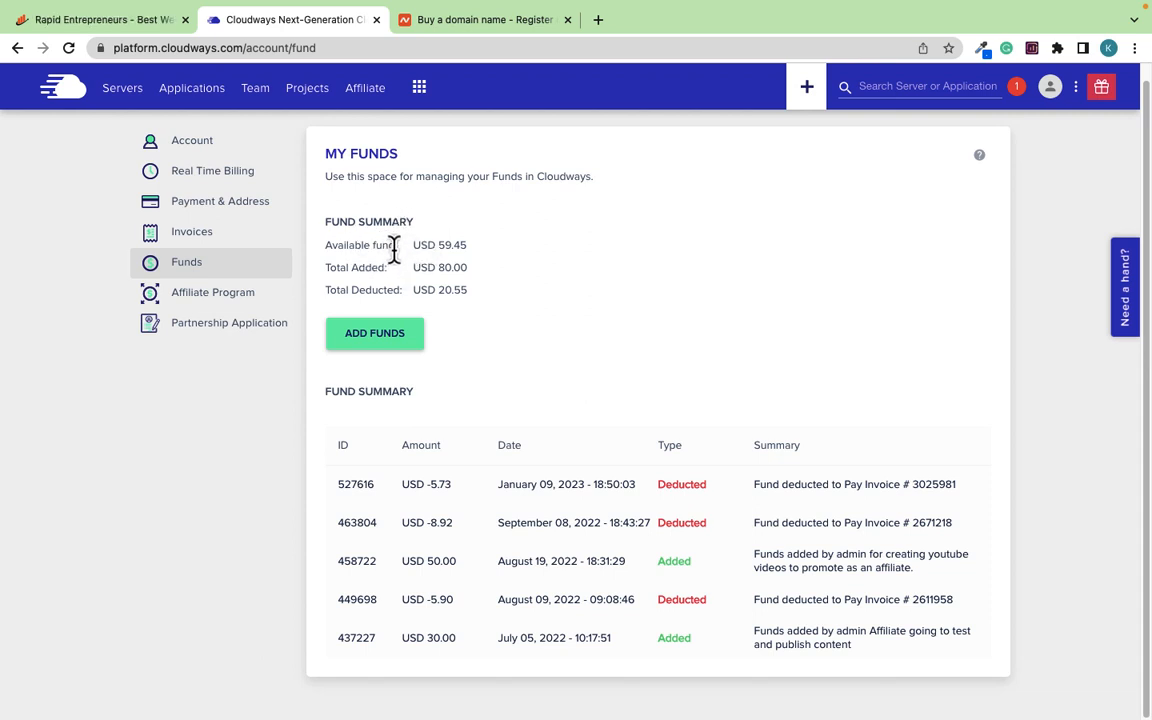
# Step: Try to add 50 USD to the account funds with the recent verified credit card as payment method
pyautogui.click(373, 337)
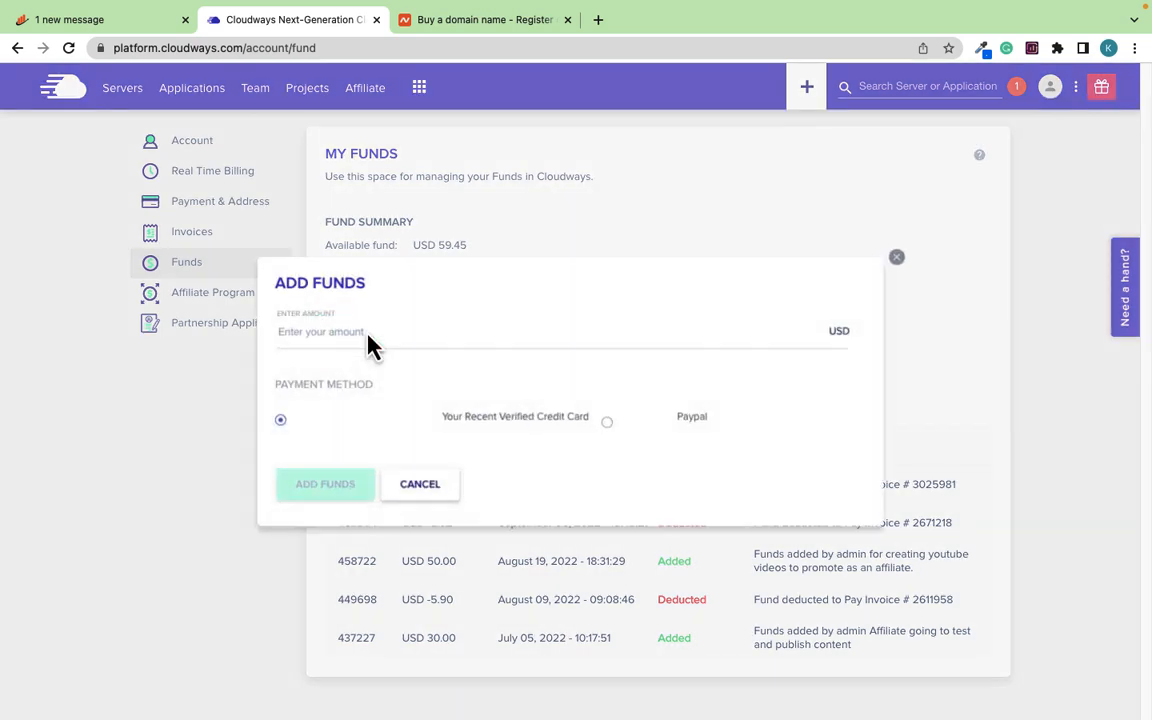
pyautogui.click(311, 331)
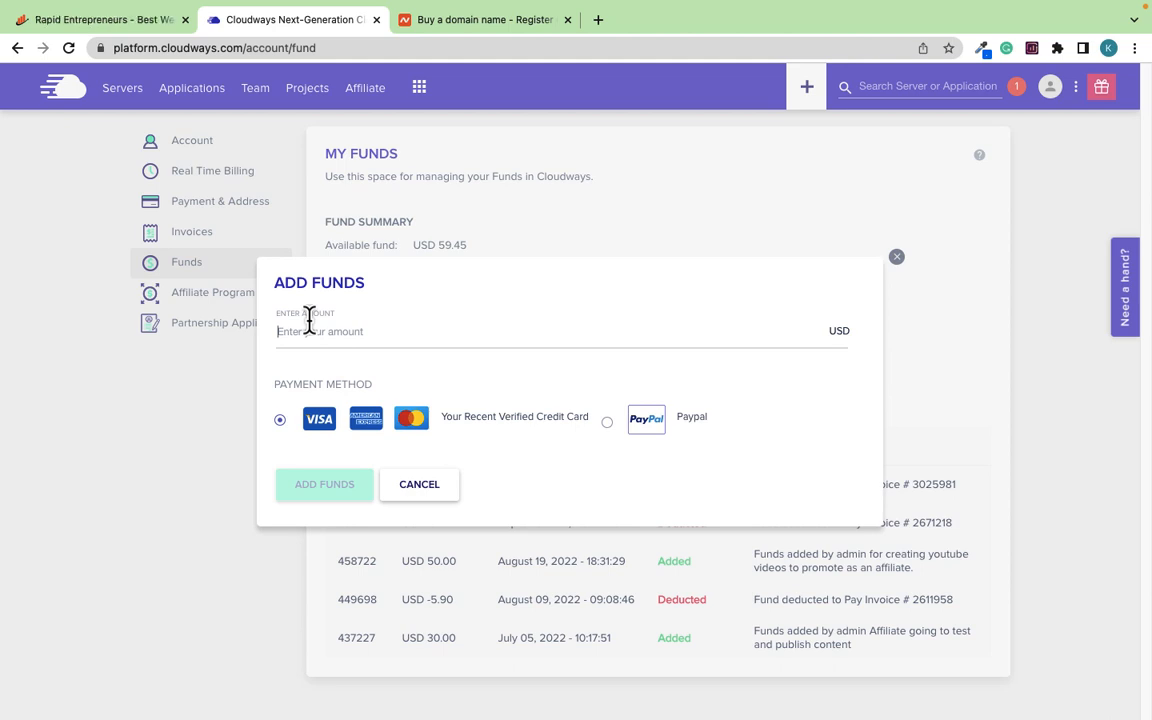
pyautogui.write('50')
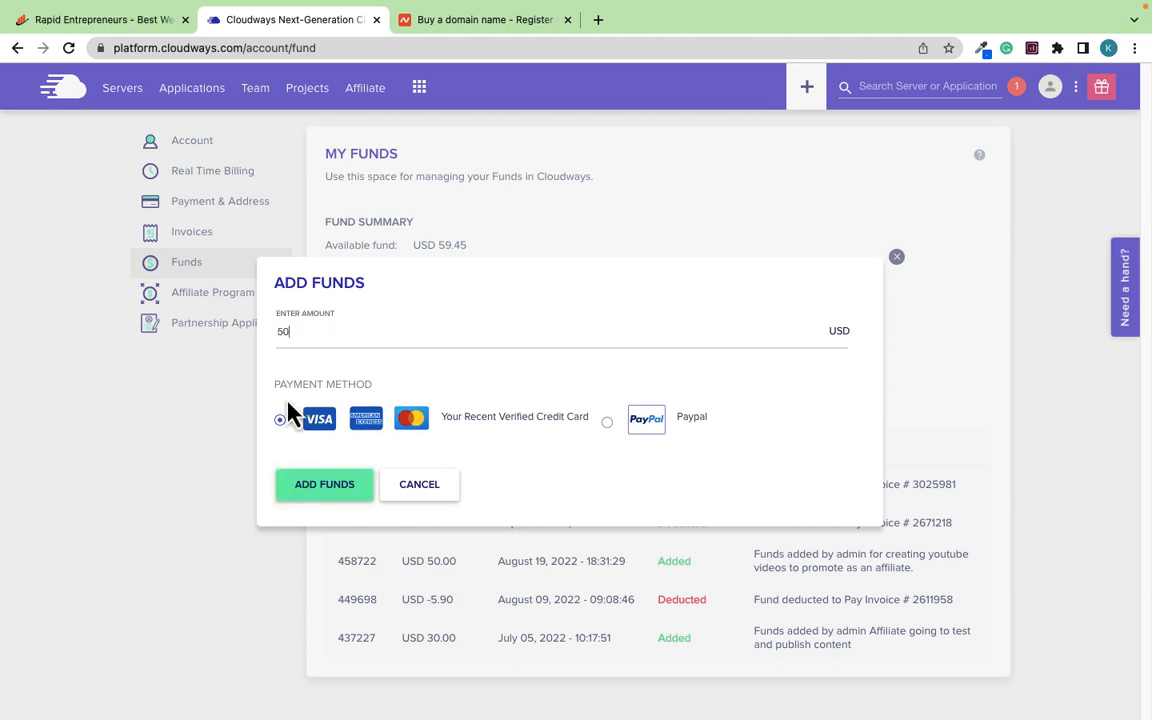
pyautogui.click(316, 490)
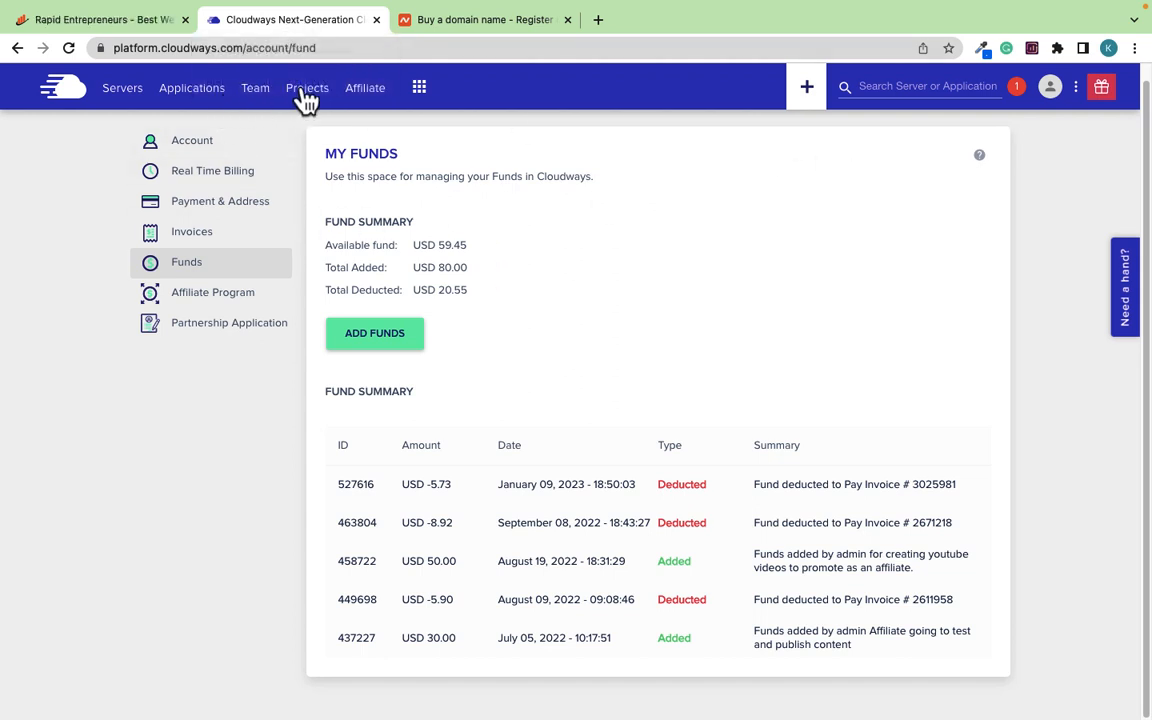
# Step: Open the Rapid Restaurant application's access details and launch the site from its application URL
pyautogui.click(200, 93)
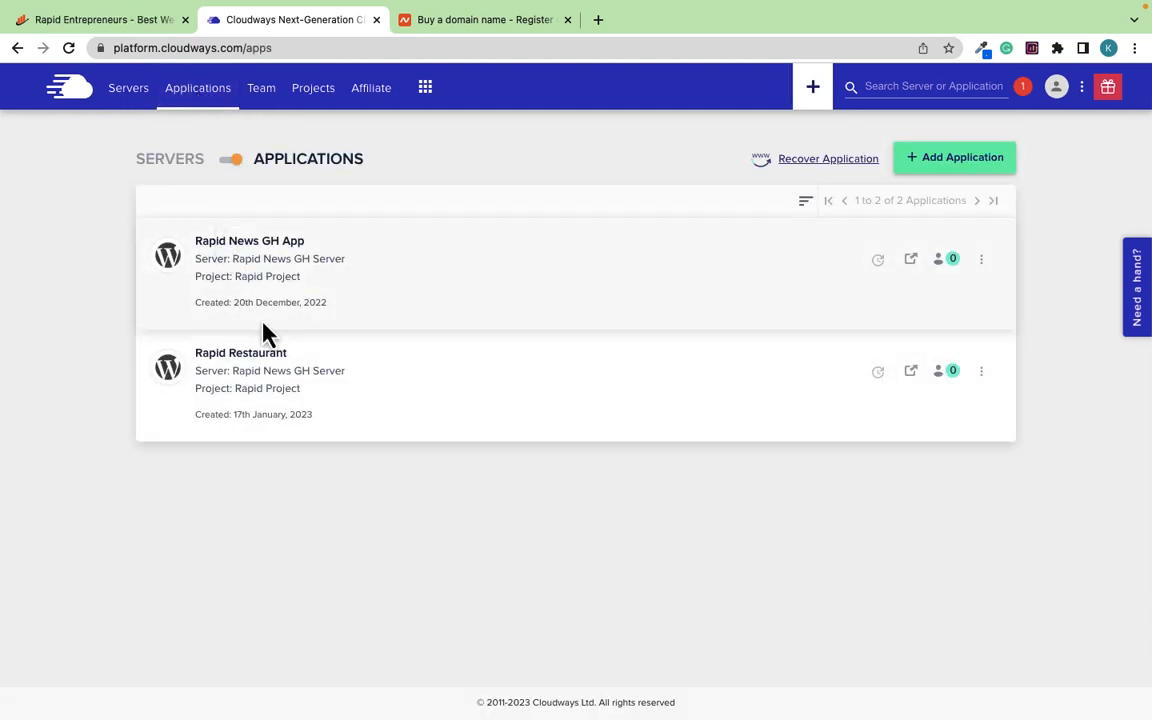
pyautogui.click(252, 373)
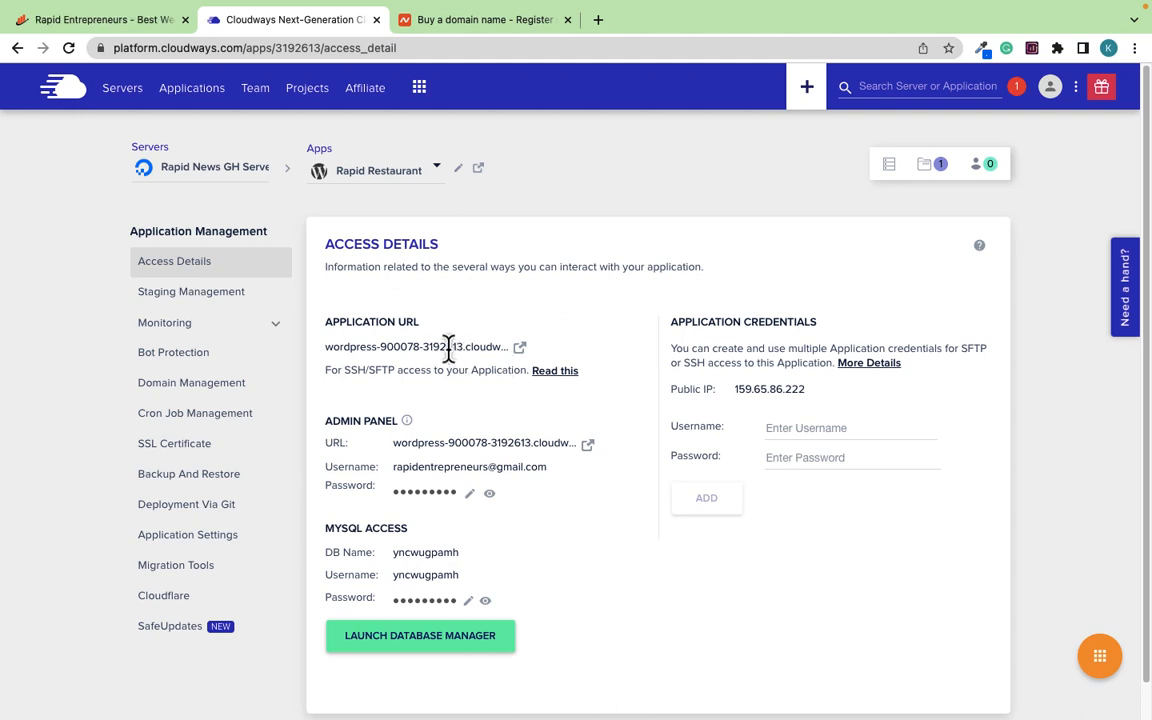
pyautogui.click(520, 348)
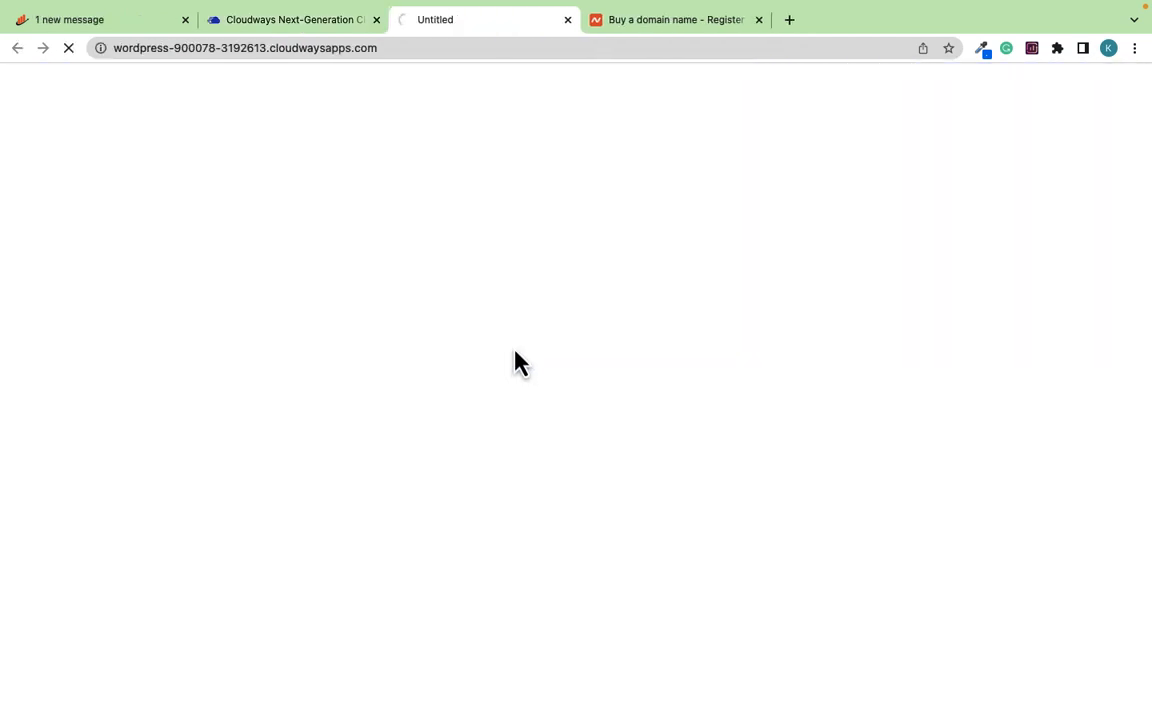
# Step: Close the domain registrar's page and look over the new WordPress site's default homepage
pyautogui.click(758, 19)
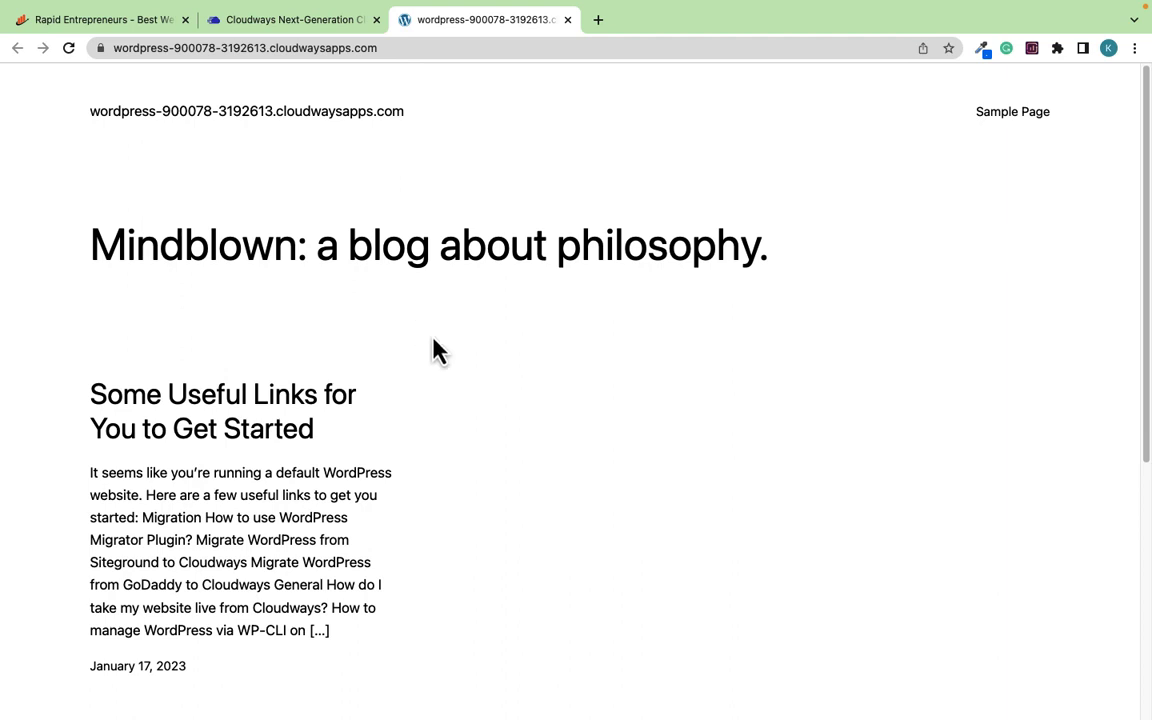
pyautogui.scroll(-1, 420, 325)
pyautogui.scroll(-3, 414, 327)
pyautogui.scroll(3, 414, 327)
pyautogui.scroll(-8, 312, 300)
pyautogui.scroll(8, 312, 300)
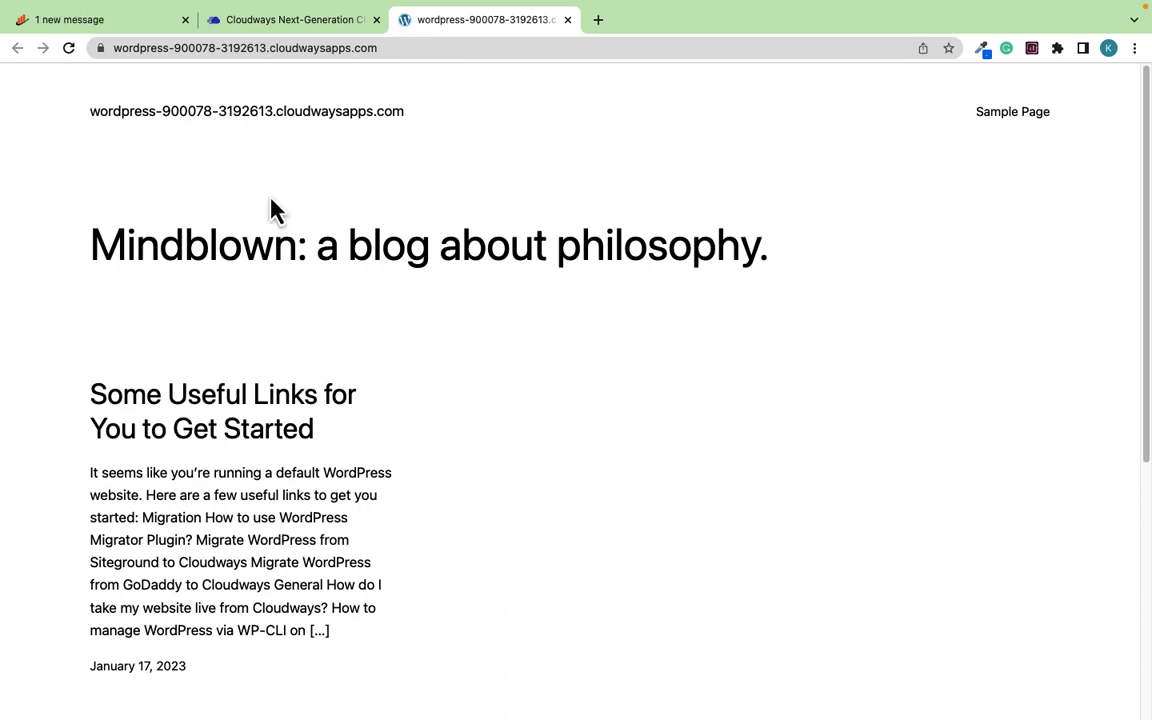
# Step: Return to Cloudways, launch the Rapid Restaurant admin panel from its URL, and close the site's homepage
pyautogui.click(292, 27)
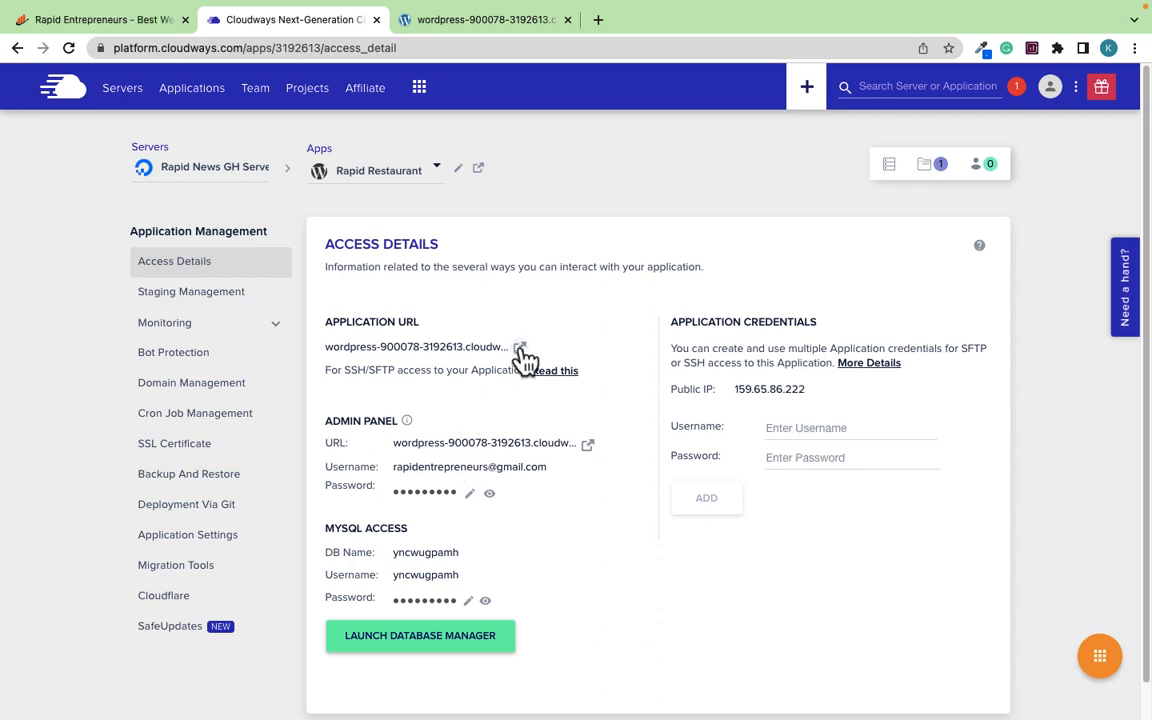
pyautogui.click(589, 445)
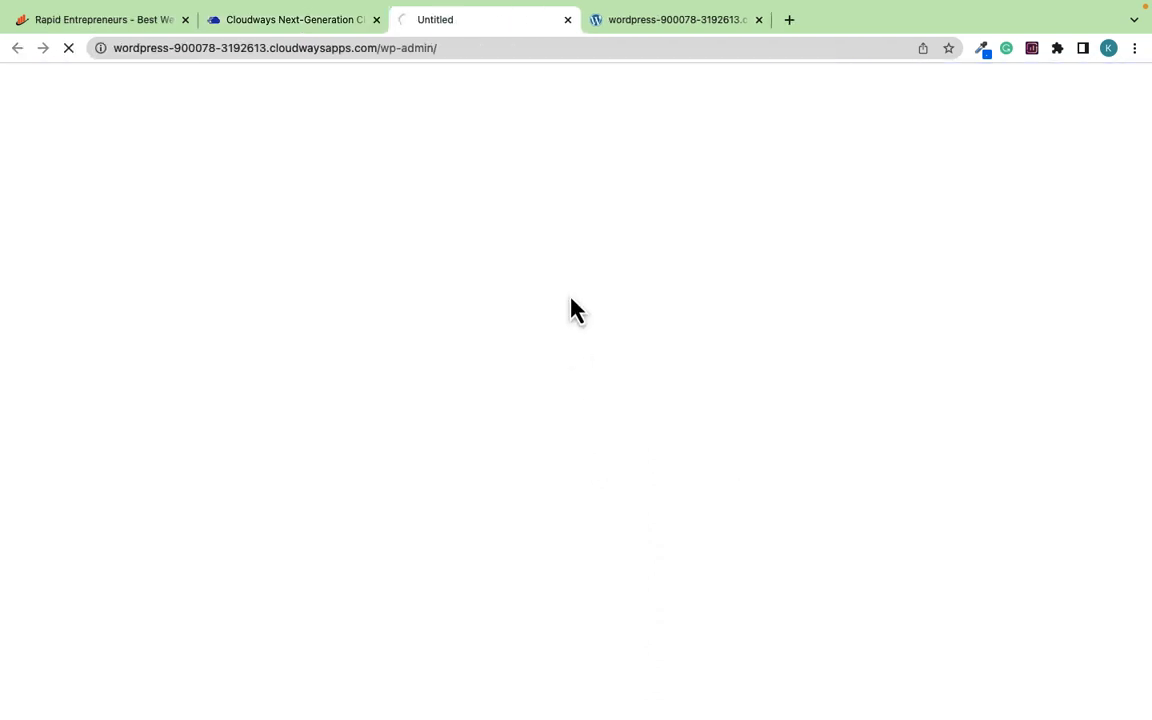
pyautogui.click(758, 24)
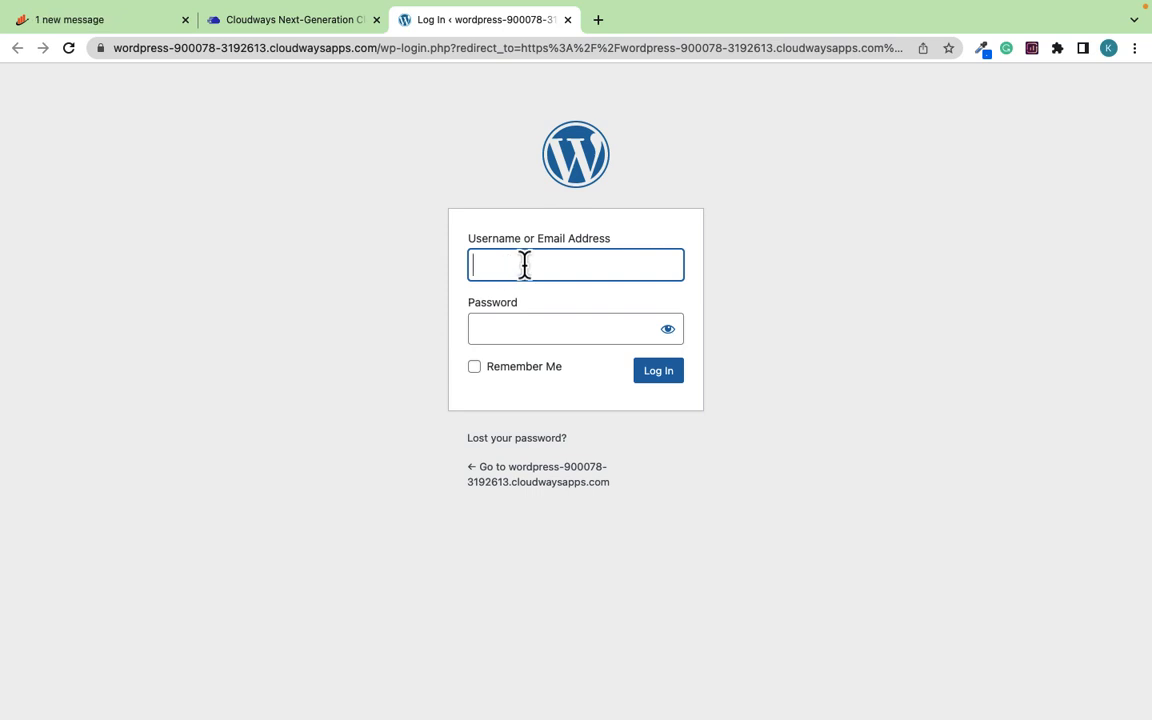
# Step: Copy the admin panel username from the Cloudways access details into the WordPress login form
pyautogui.click(316, 22)
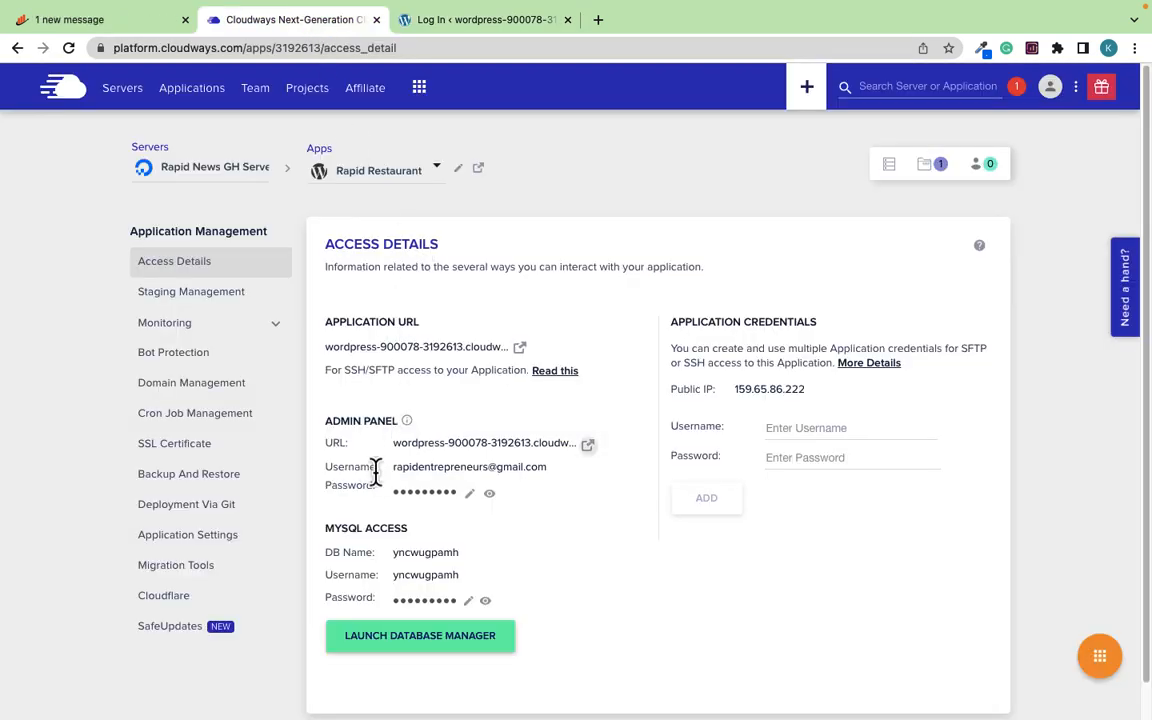
pyautogui.click(430, 477)
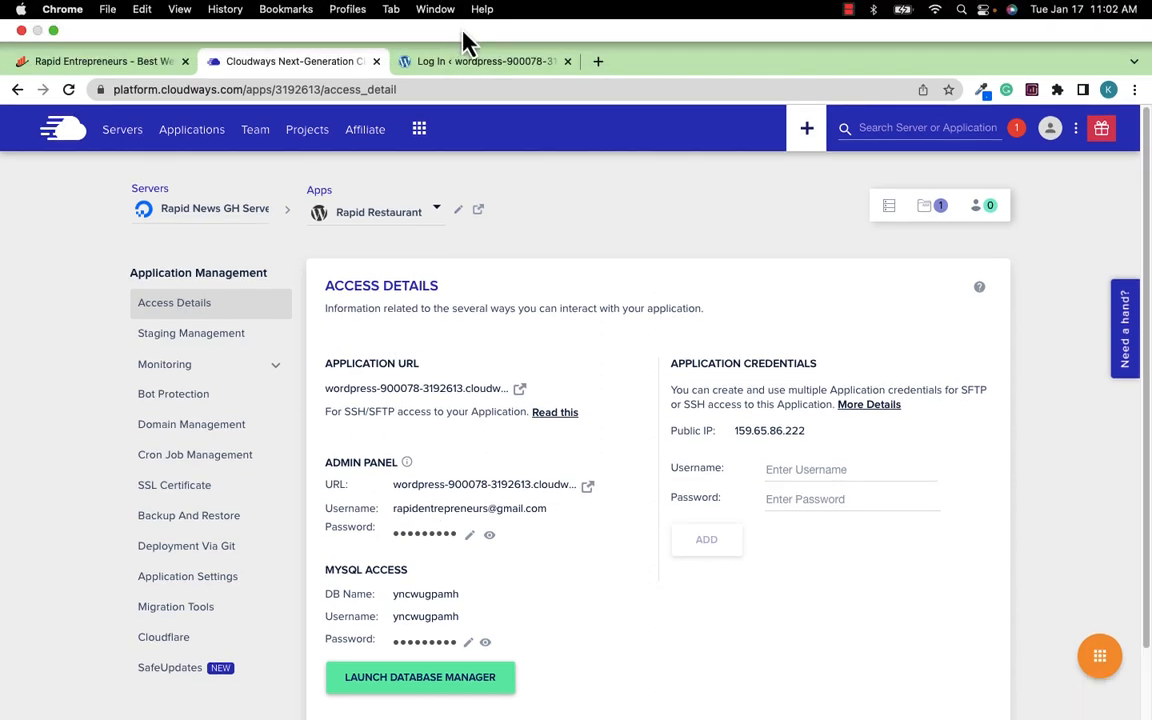
pyautogui.click(466, 70)
pyautogui.click(520, 265)
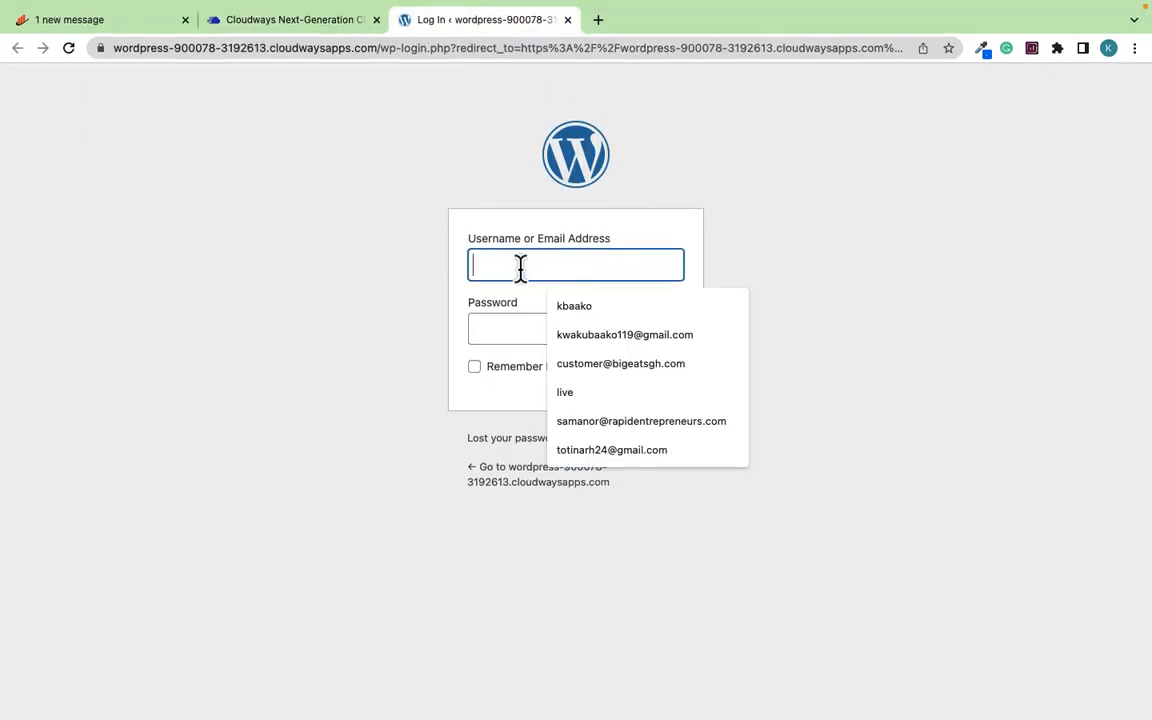
pyautogui.press('super+v')
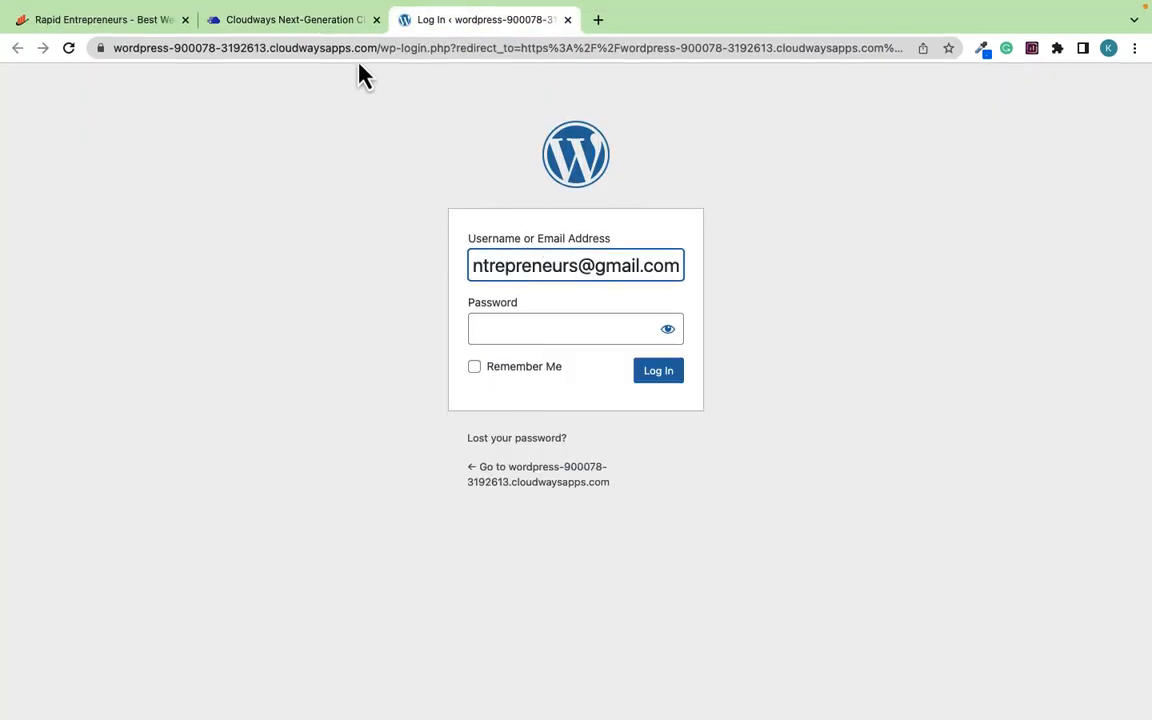
# Step: Copy the admin password from the Cloudways access details, log in to WordPress with it, and decline saving the password in the browser
pyautogui.click(313, 26)
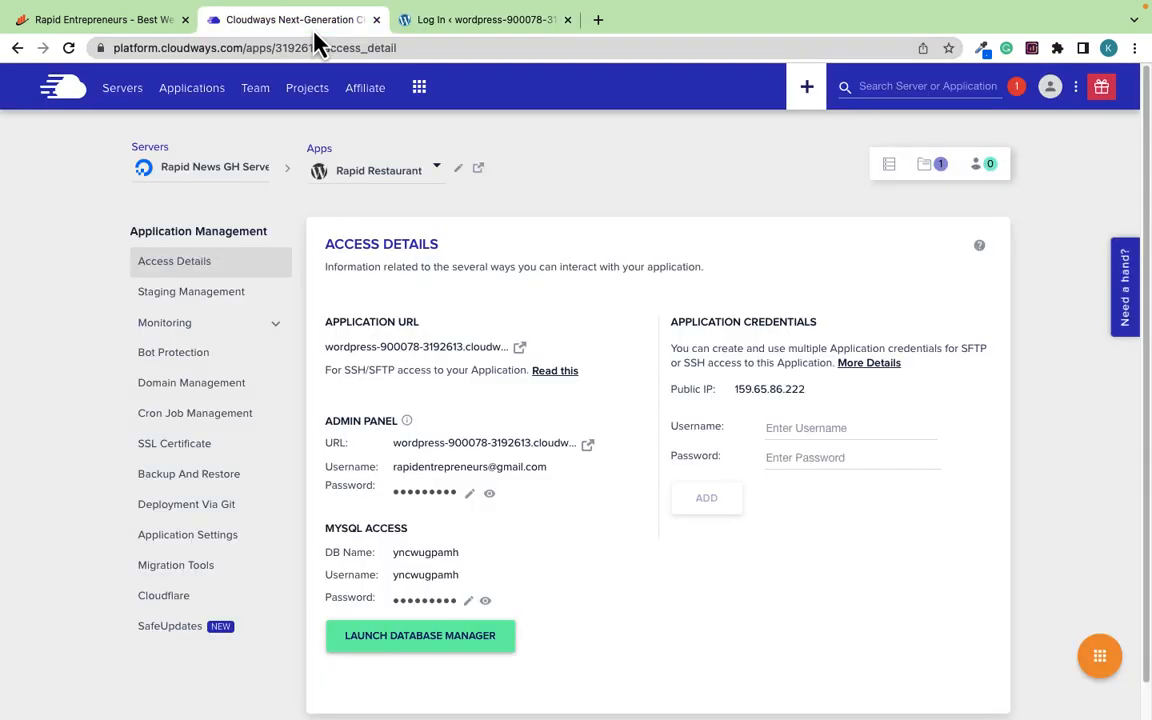
pyautogui.click(426, 503)
pyautogui.click(455, 22)
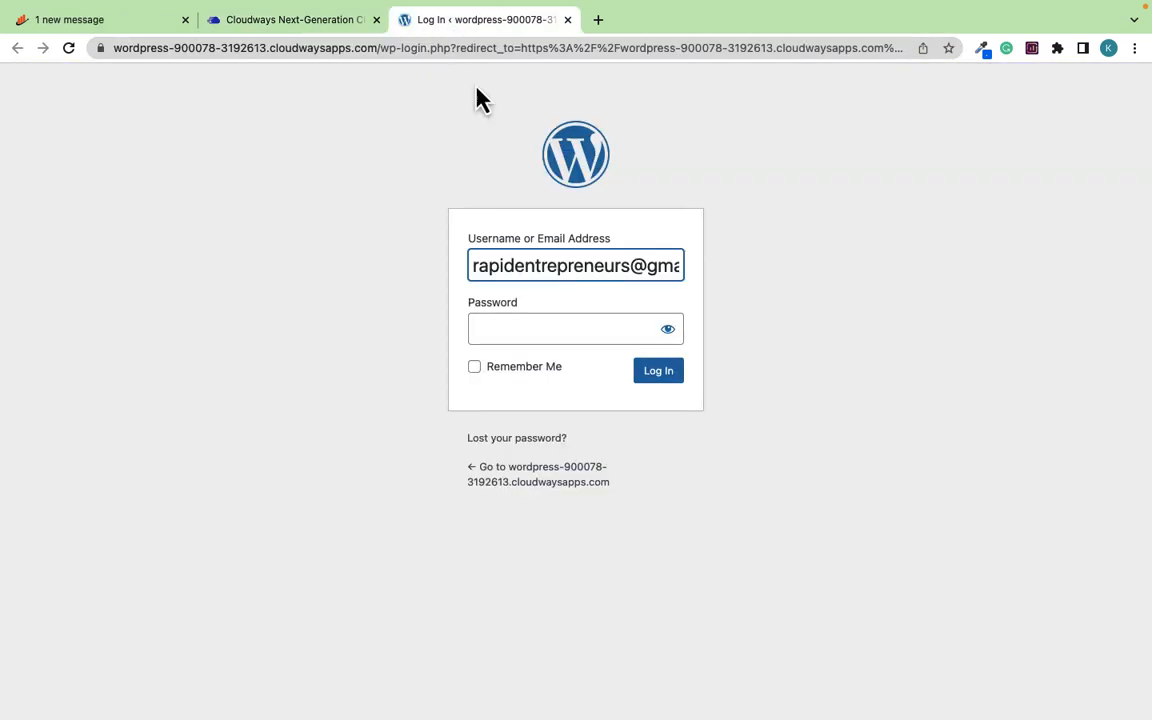
pyautogui.click(503, 326)
pyautogui.press('super+v')
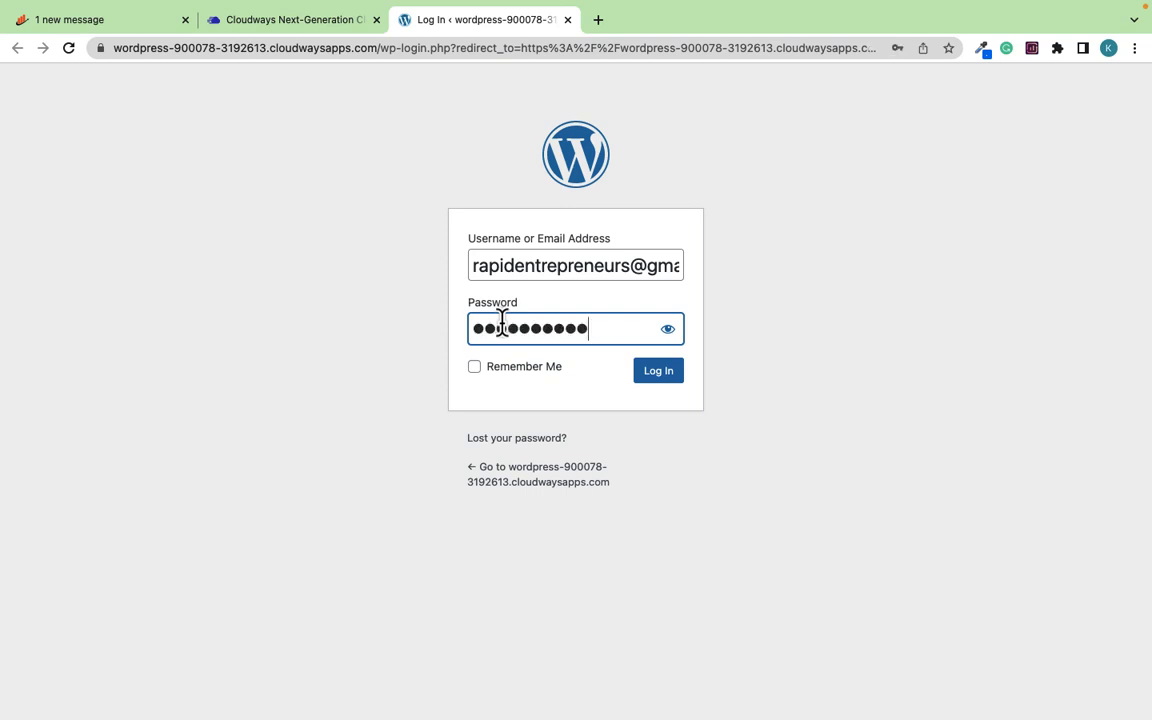
pyautogui.click(657, 373)
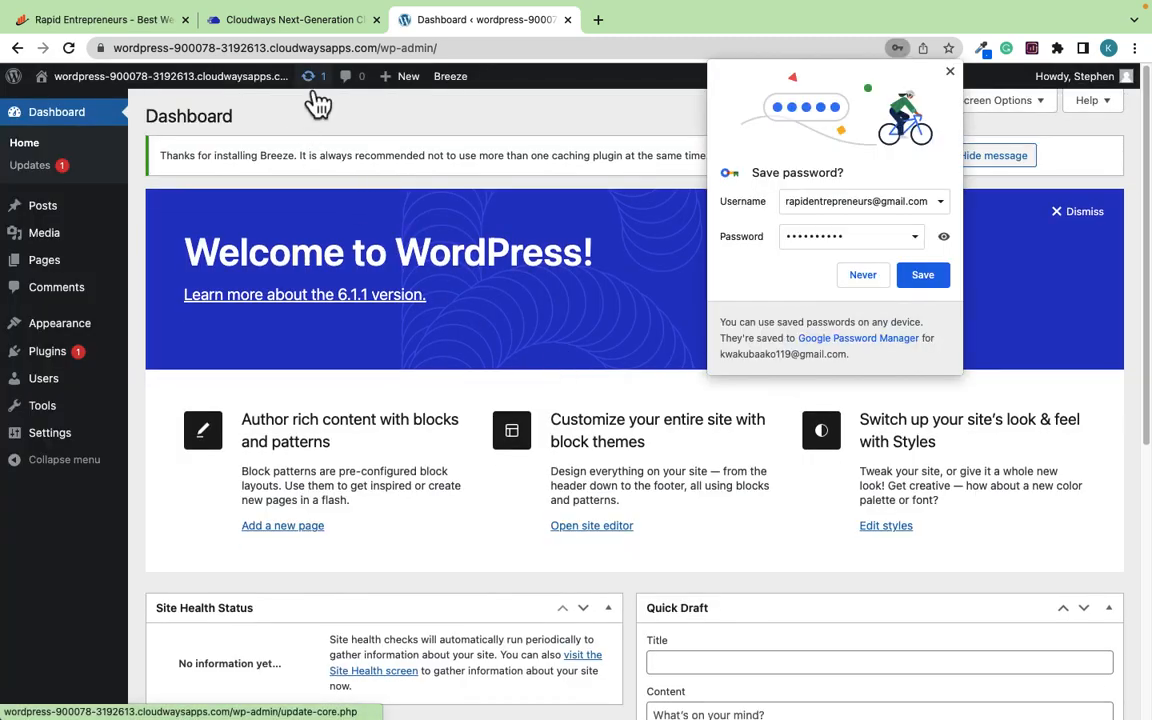
pyautogui.click(866, 285)
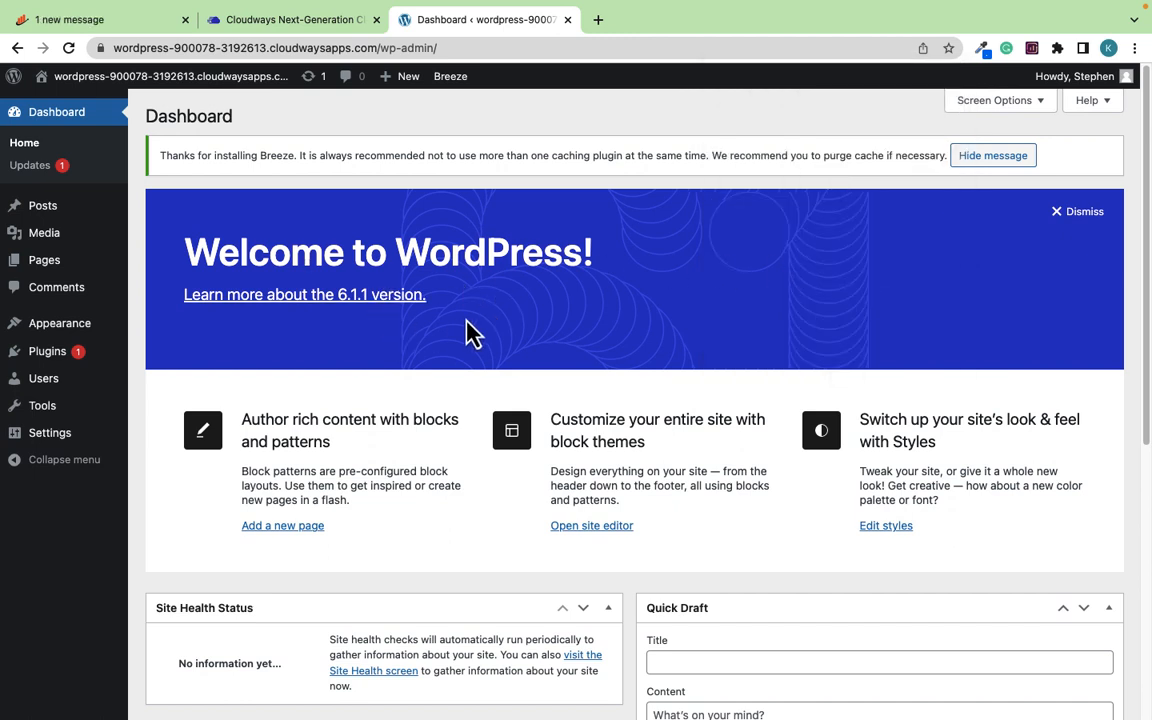
# Step: Look over the WordPress dashboard and open the list of installed plugins
pyautogui.scroll(-5, 430, 335)
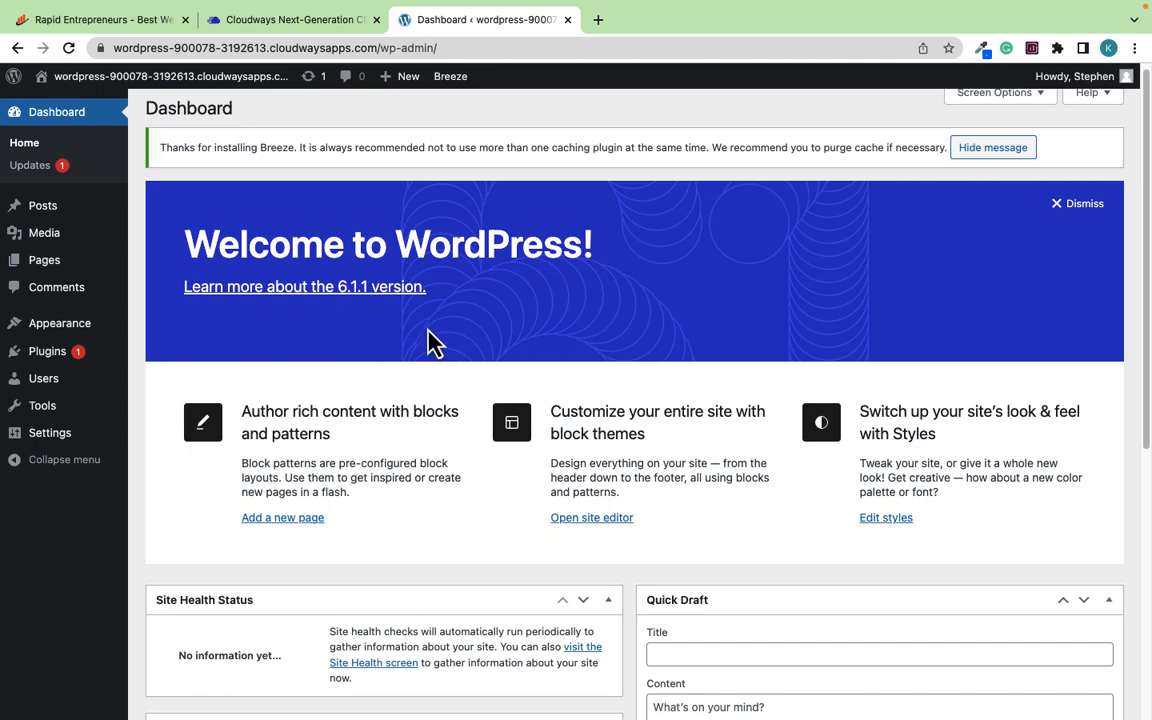
pyautogui.scroll(5, 440, 345)
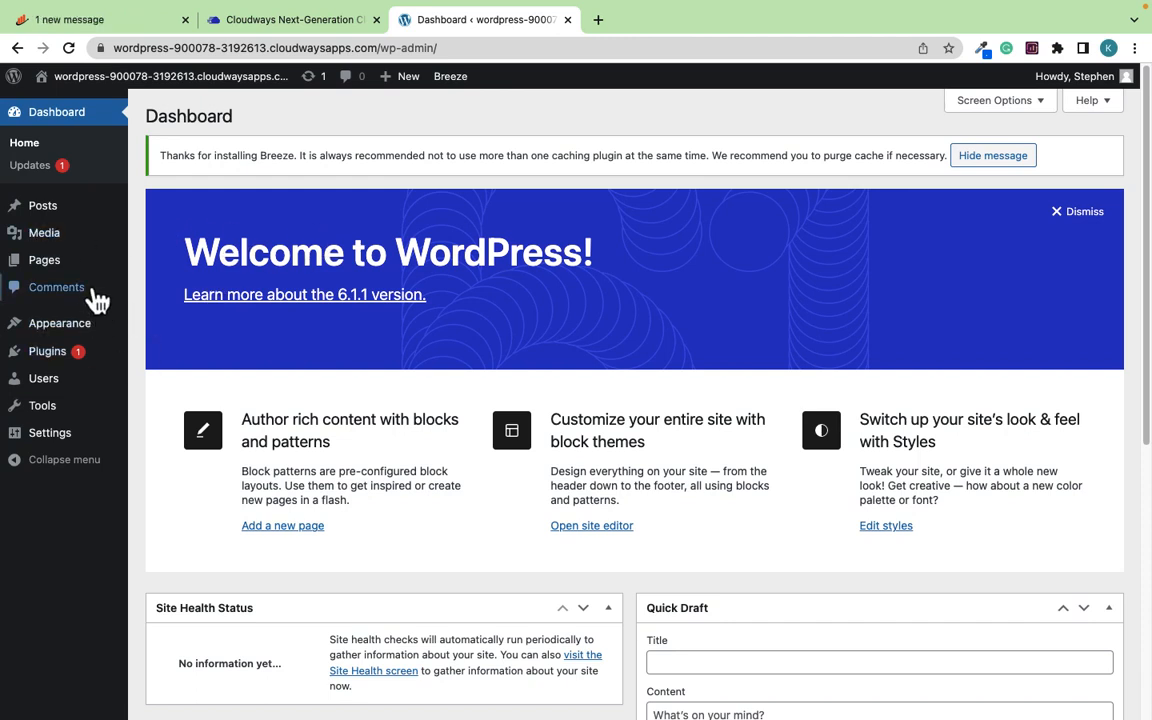
pyautogui.moveTo(148, 346)
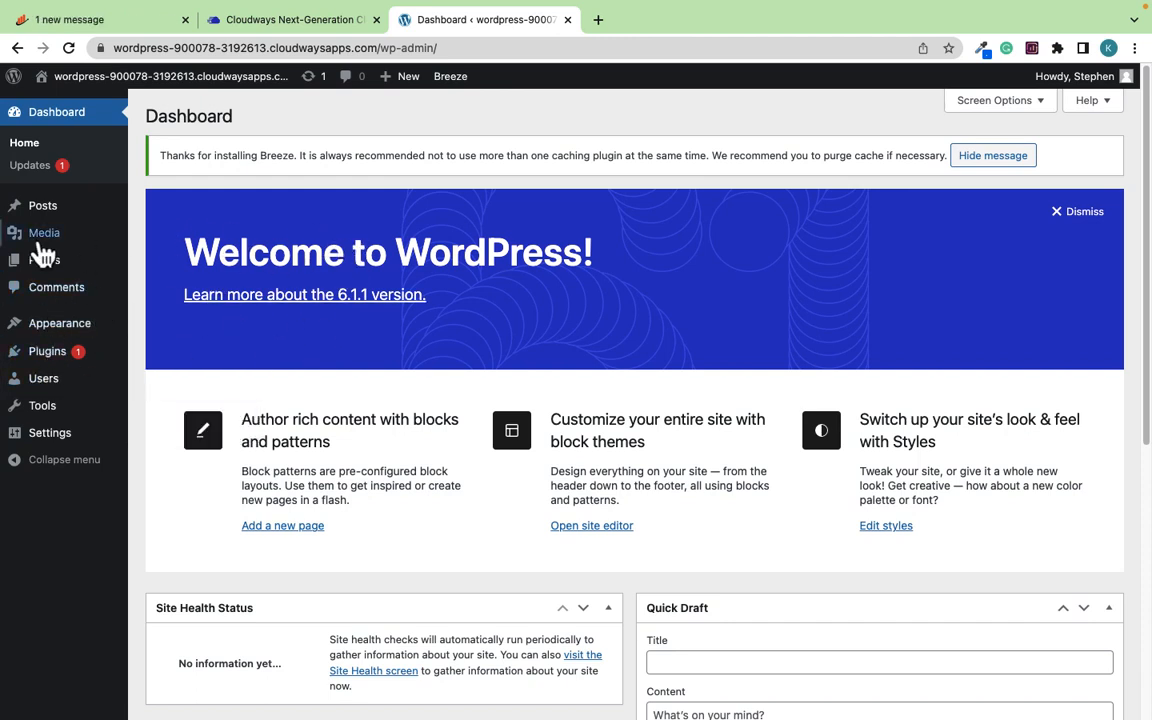
pyautogui.click(50, 358)
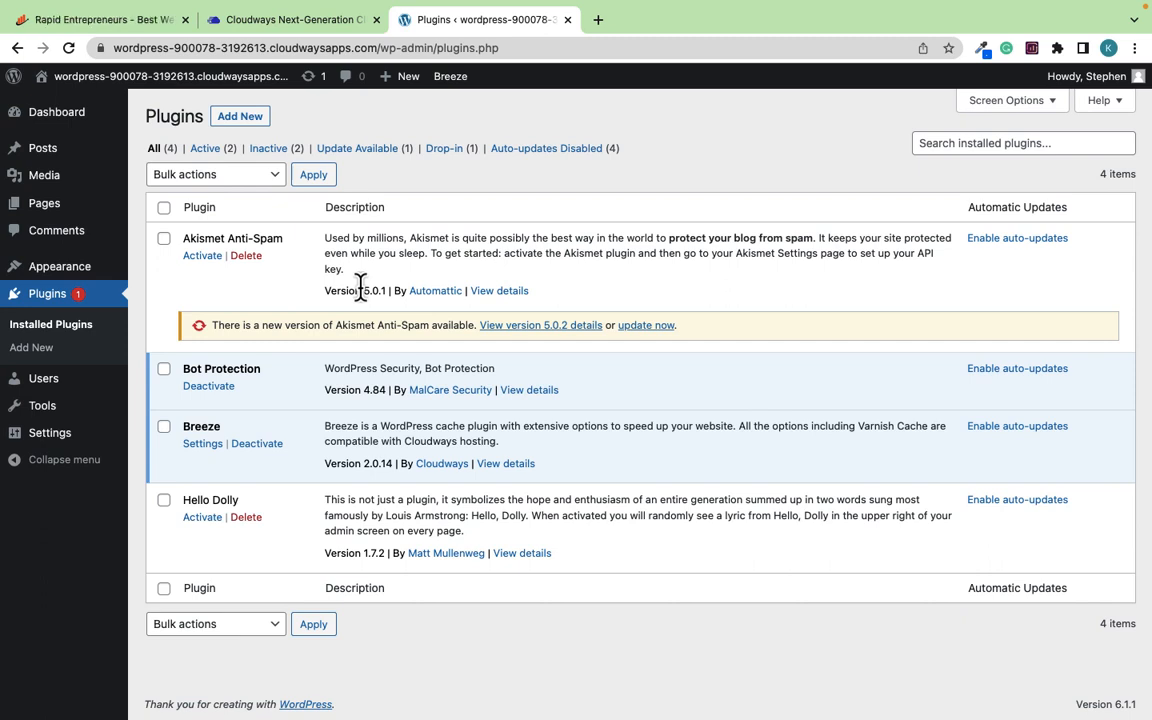
# Step: Select all installed plugins and bulk-delete them to remove the inactive Akismet Anti-Spam and Hello Dolly
pyautogui.click(164, 208)
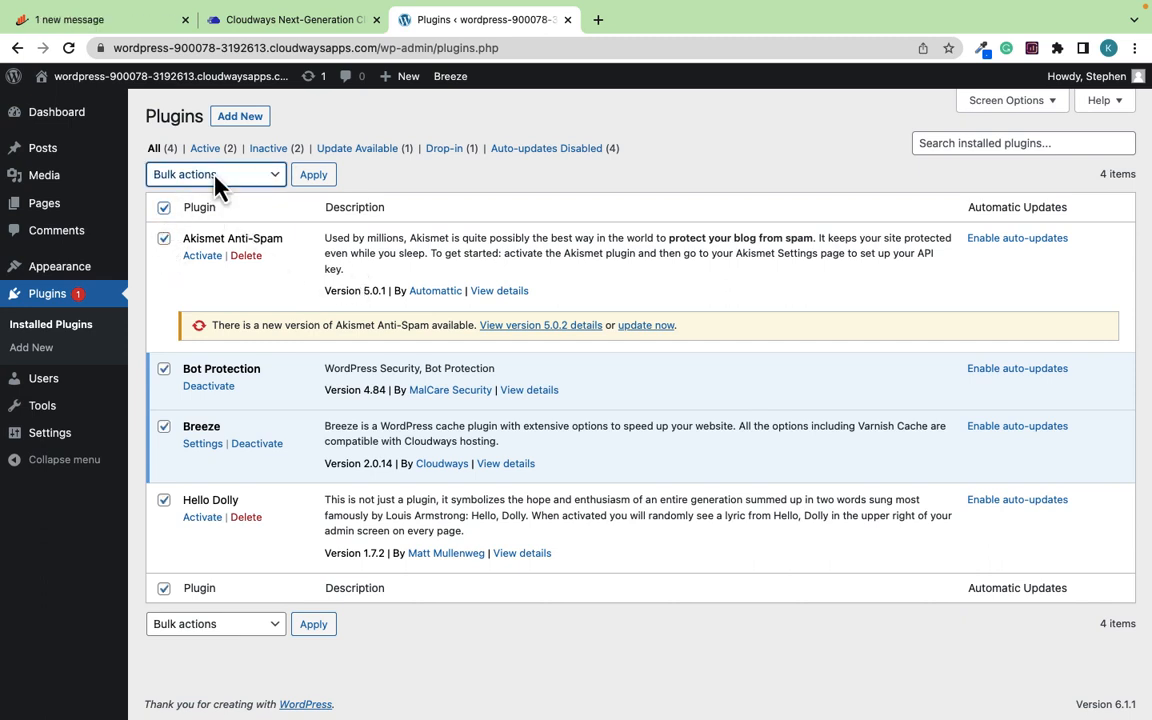
pyautogui.click(205, 175)
pyautogui.click(183, 250)
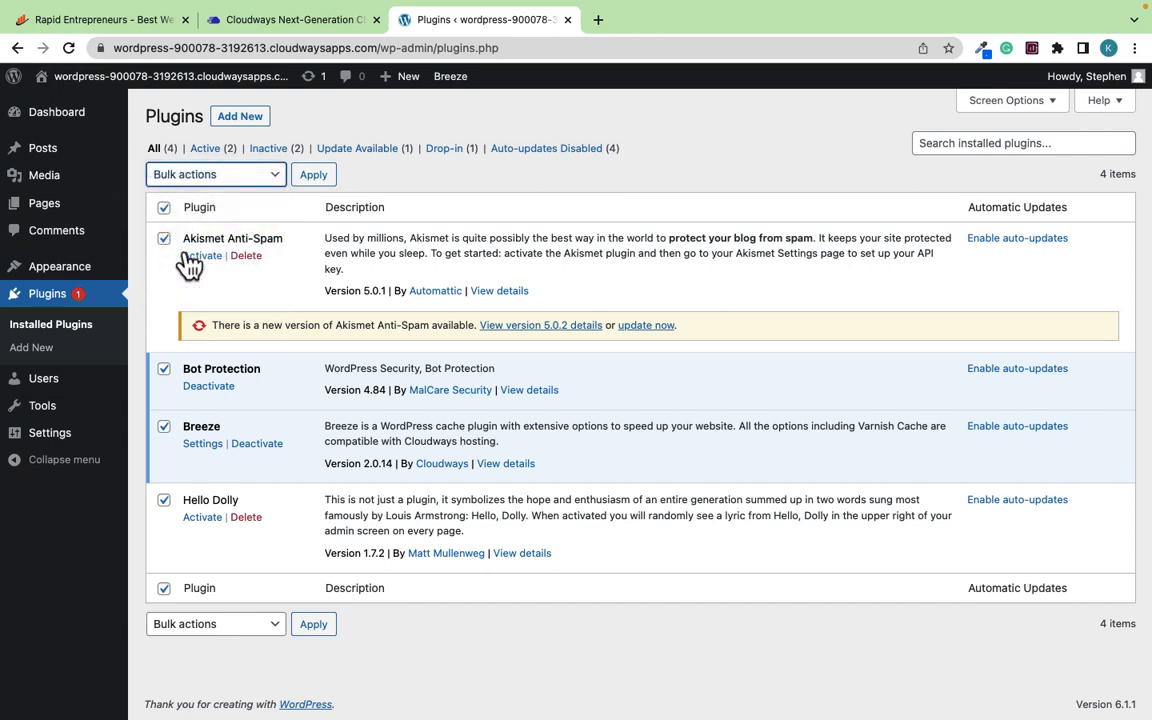
pyautogui.click(310, 182)
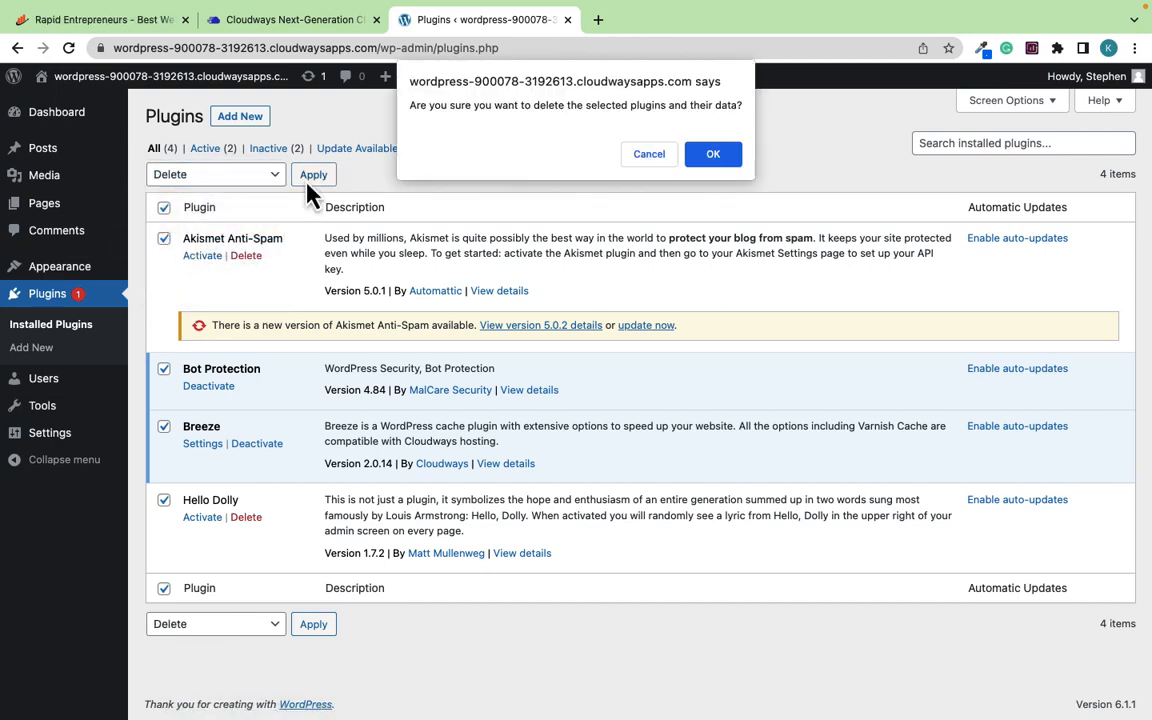
pyautogui.click(722, 160)
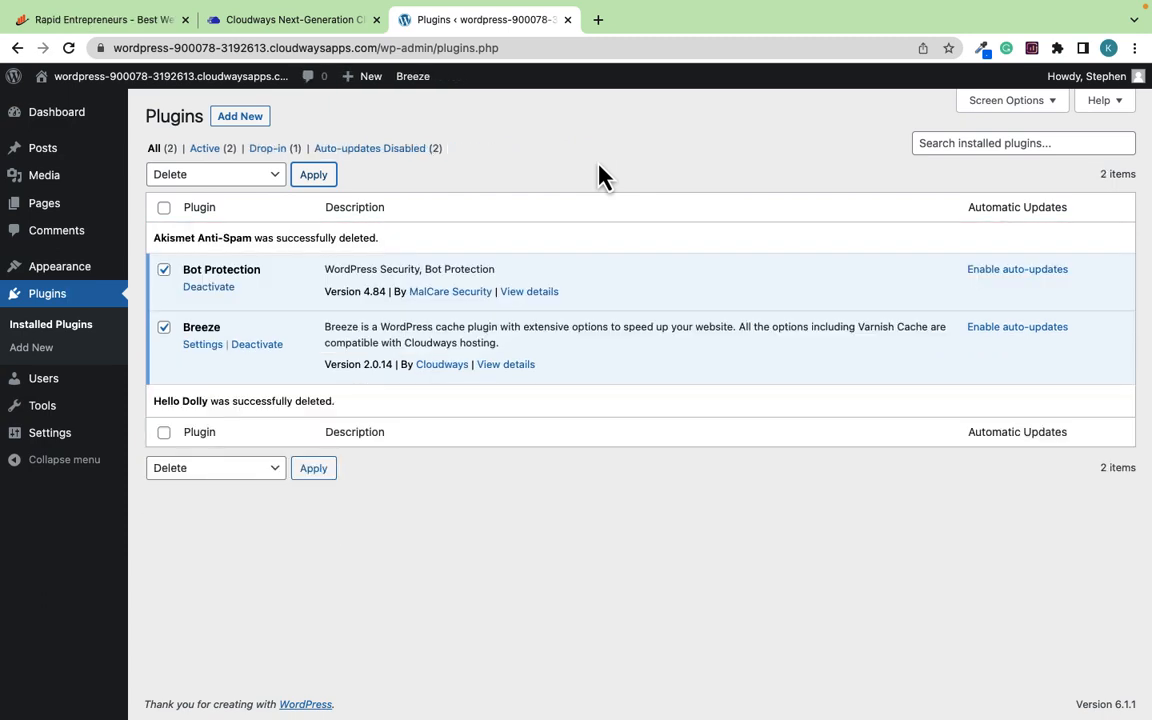
# Step: Bulk-deactivate the selected Bot Protection and Breeze plugins
pyautogui.click(230, 176)
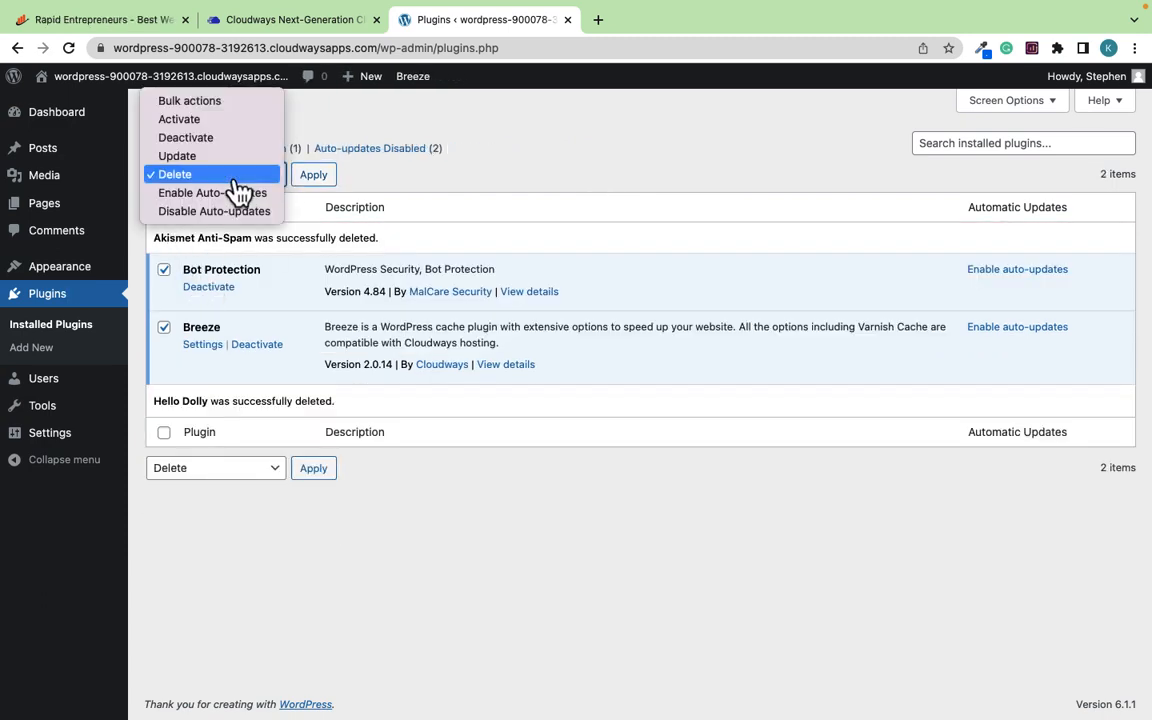
pyautogui.click(200, 140)
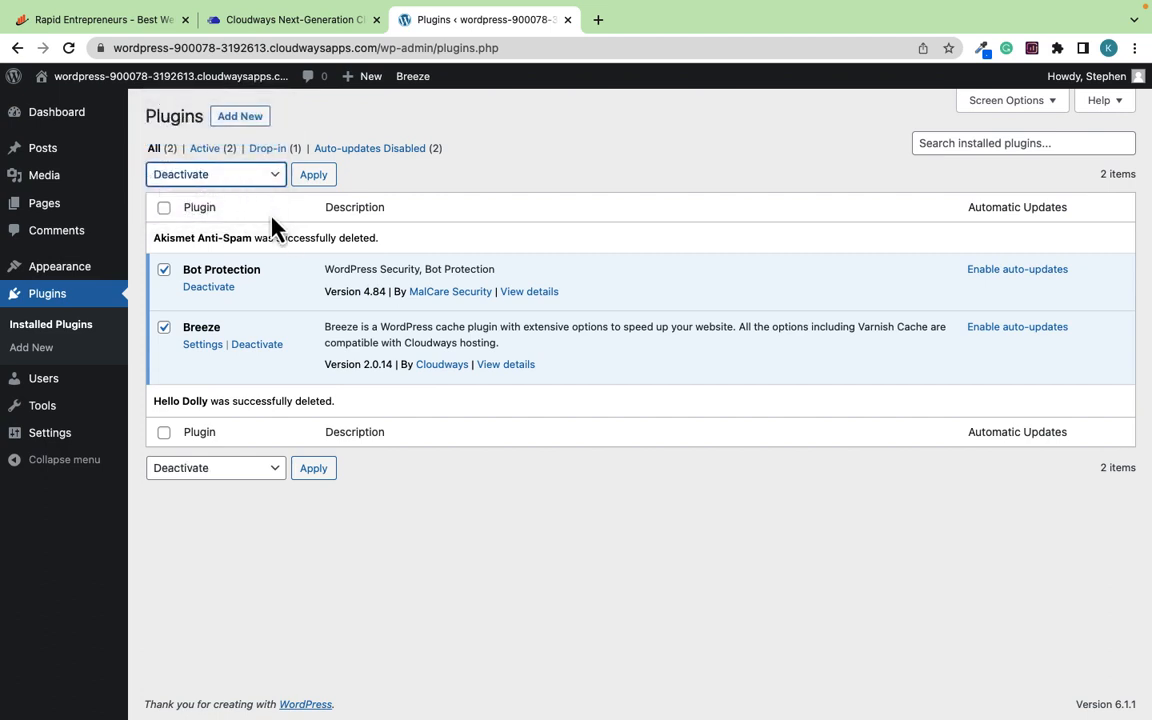
pyautogui.click(326, 182)
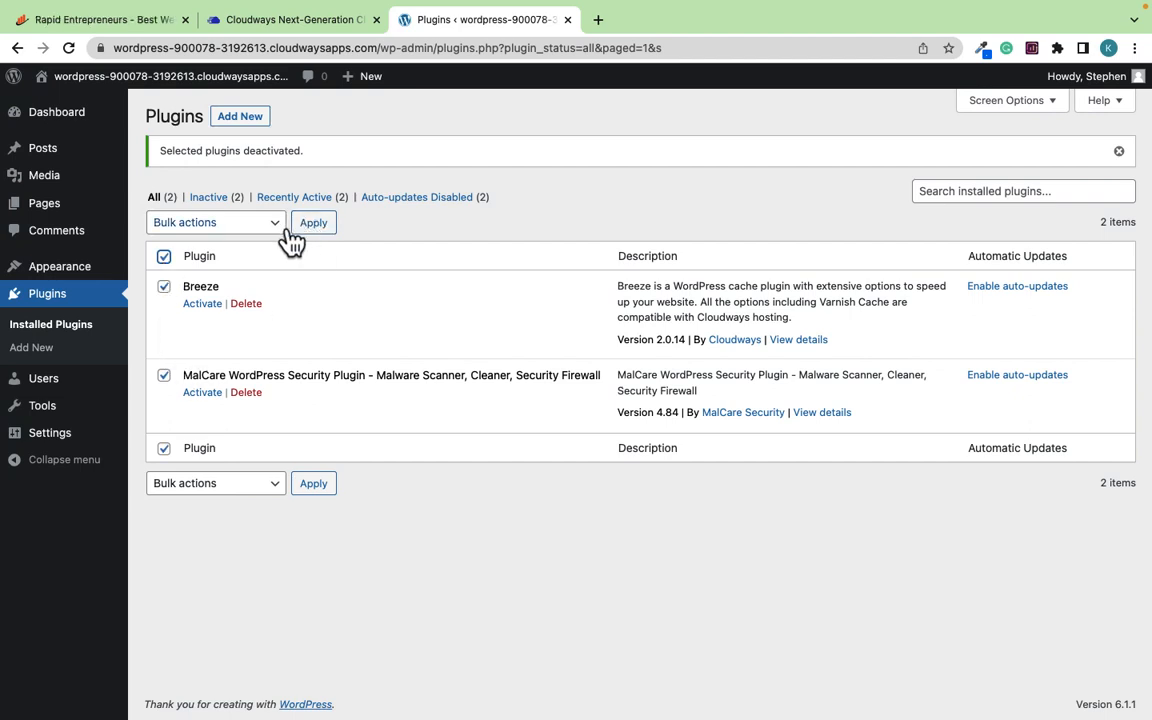
# Step: Bulk-delete the deactivated Breeze and MalCare security plugins and confirm the deletion
pyautogui.click(264, 226)
pyautogui.click(201, 299)
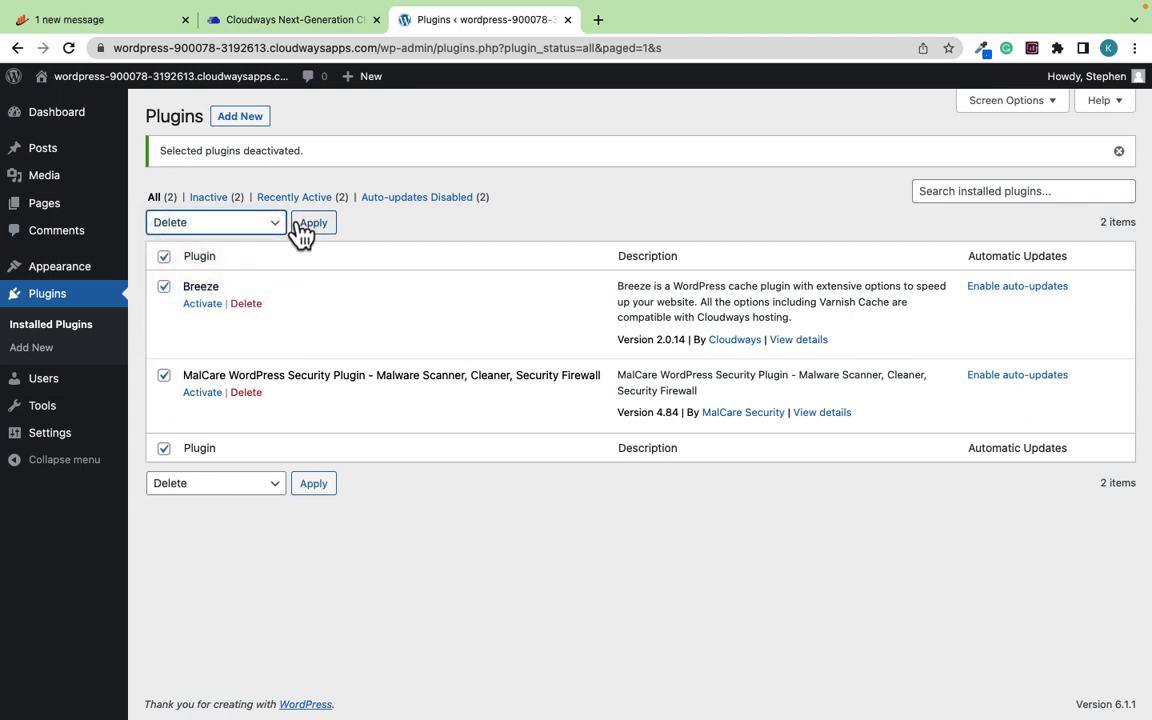
pyautogui.click(305, 226)
pyautogui.click(708, 158)
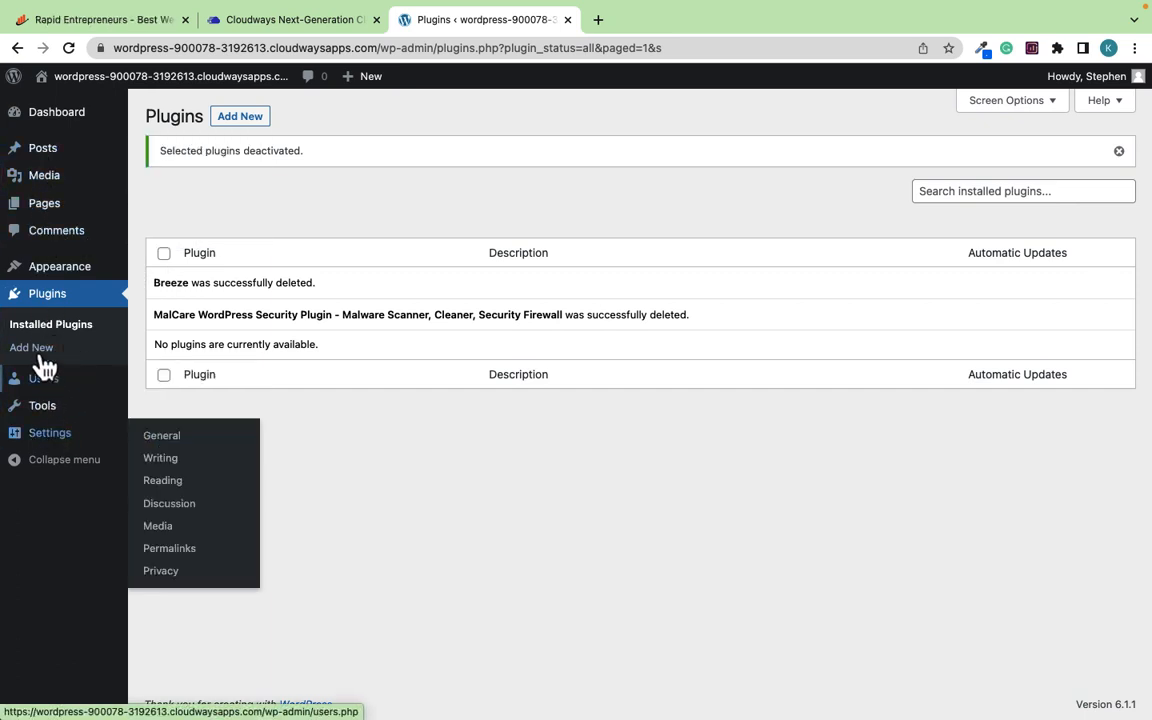
# Step: Open the installed themes and delete the Twenty Twenty-One theme from its theme details
pyautogui.moveTo(52, 283)
pyautogui.click(153, 279)
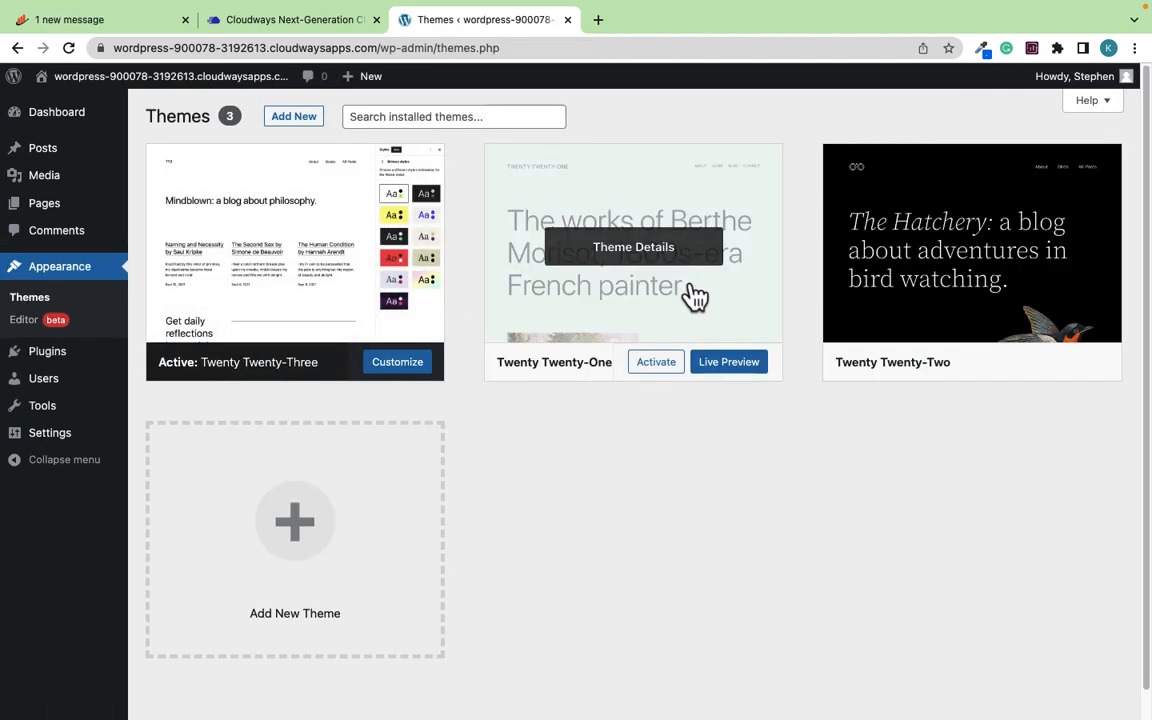
pyautogui.click(550, 296)
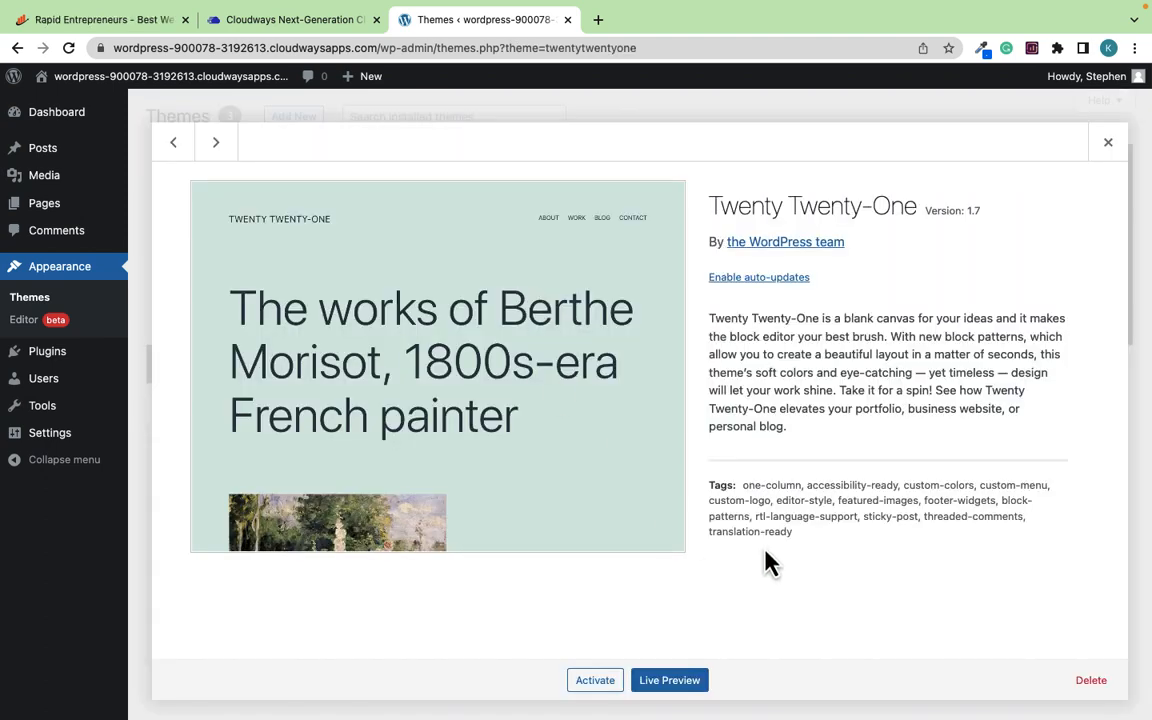
pyautogui.click(1086, 683)
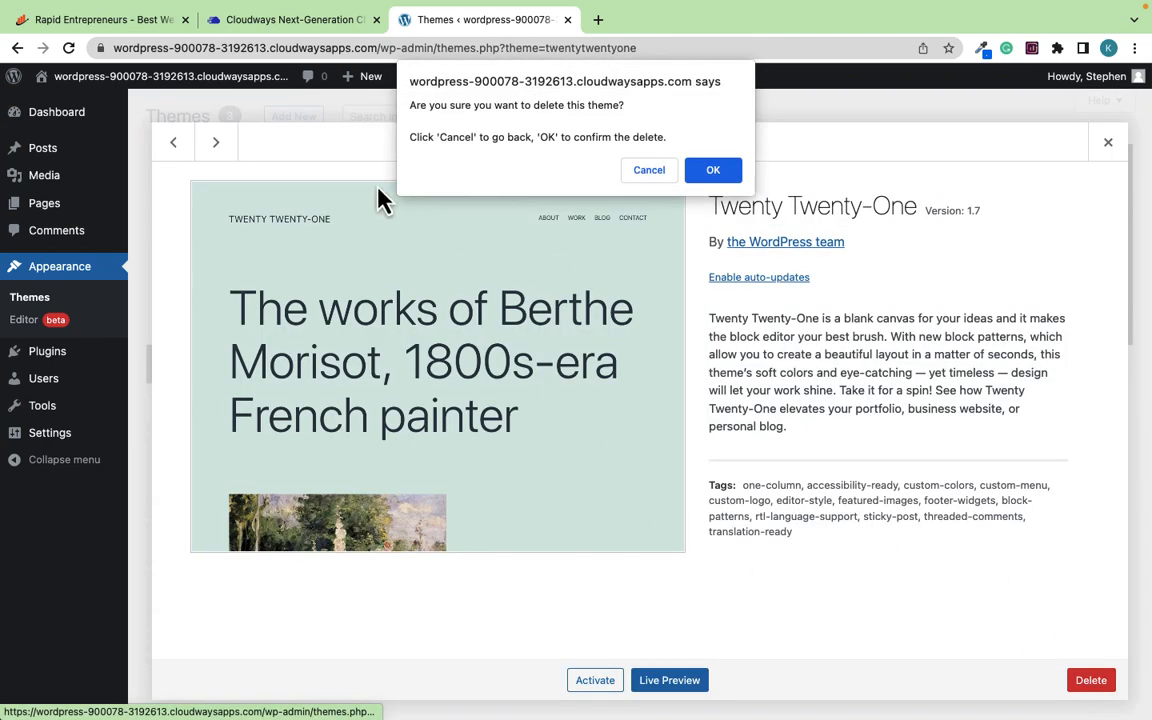
pyautogui.click(712, 170)
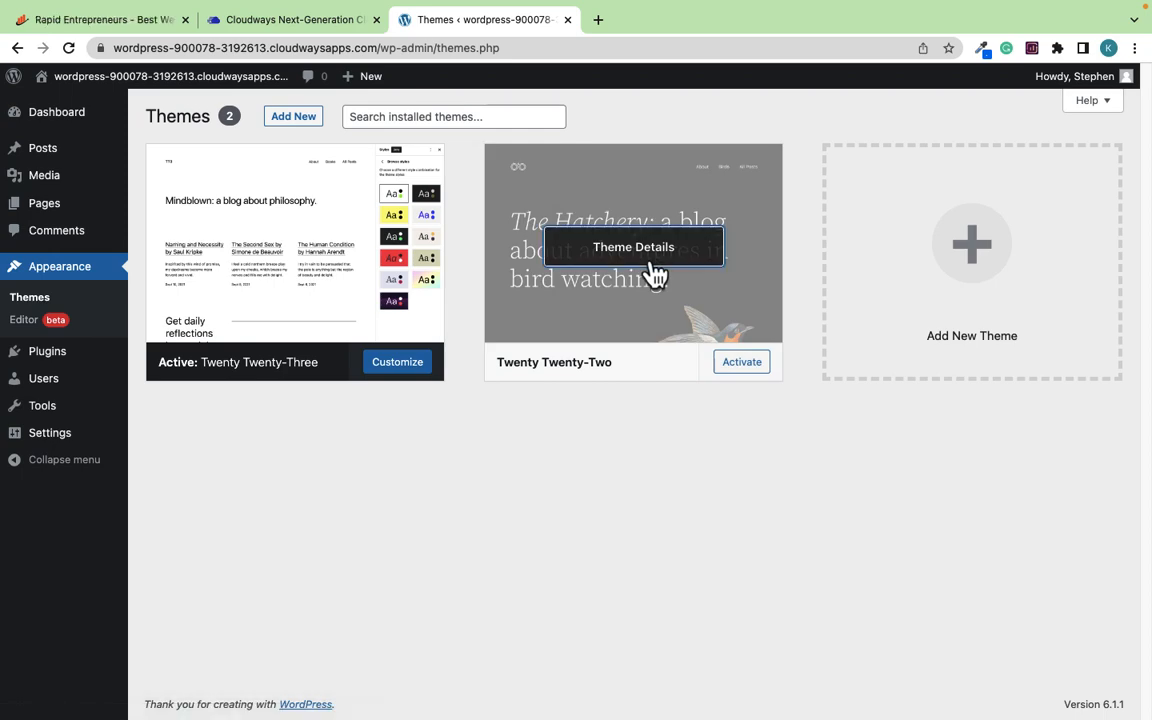
# Step: Delete the inactive Twenty Twenty-Two theme from its theme details
pyautogui.click(650, 272)
pyautogui.click(1090, 680)
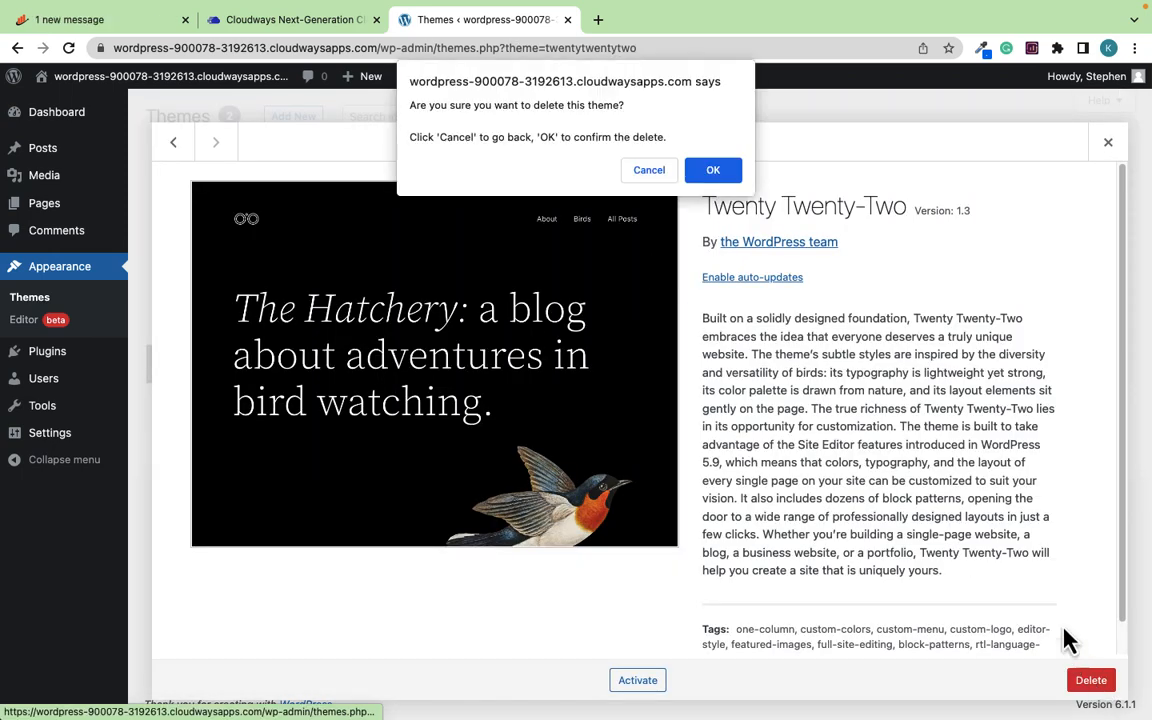
pyautogui.click(714, 172)
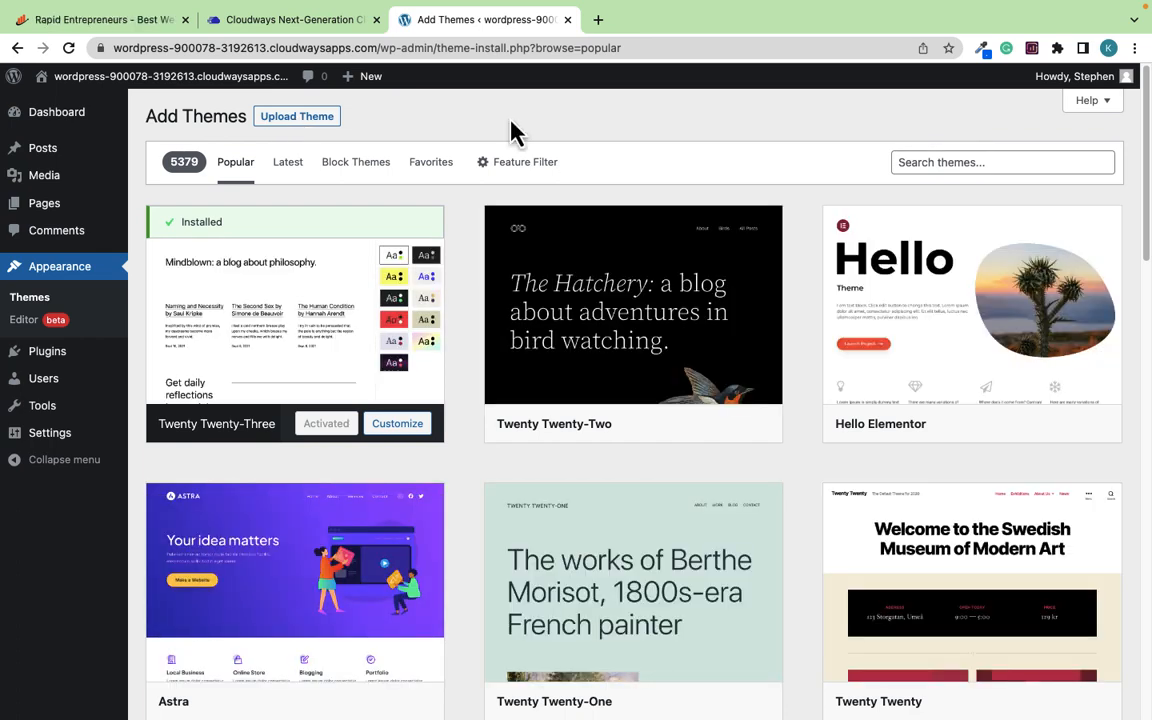
# Step: Search the WordPress theme directory for PHLOX
pyautogui.click(973, 165)
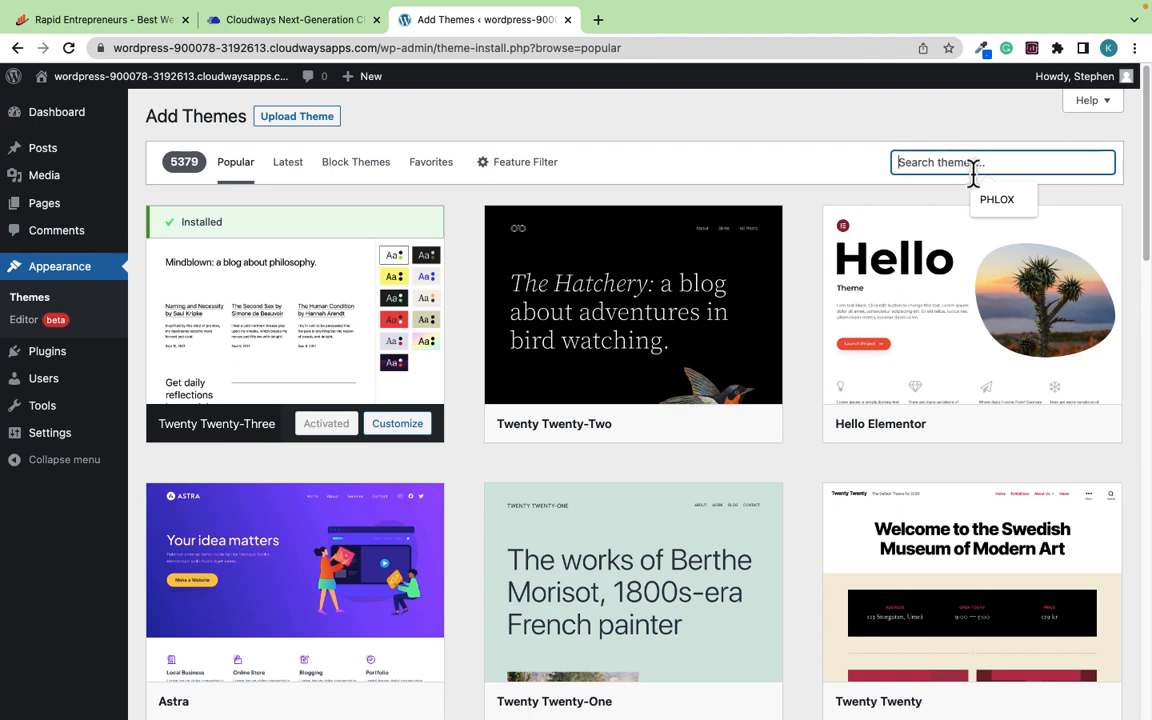
pyautogui.click(995, 203)
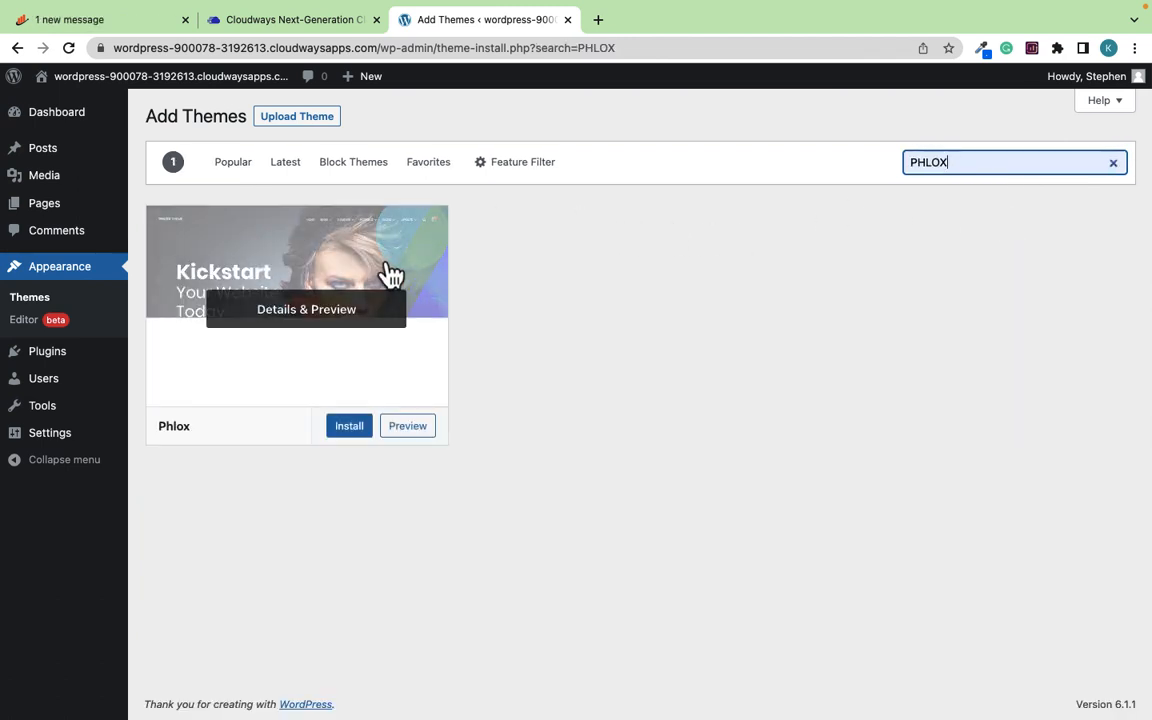
# Step: Install and activate the Phlox theme from the search results, including its recommended core plugins
pyautogui.click(340, 428)
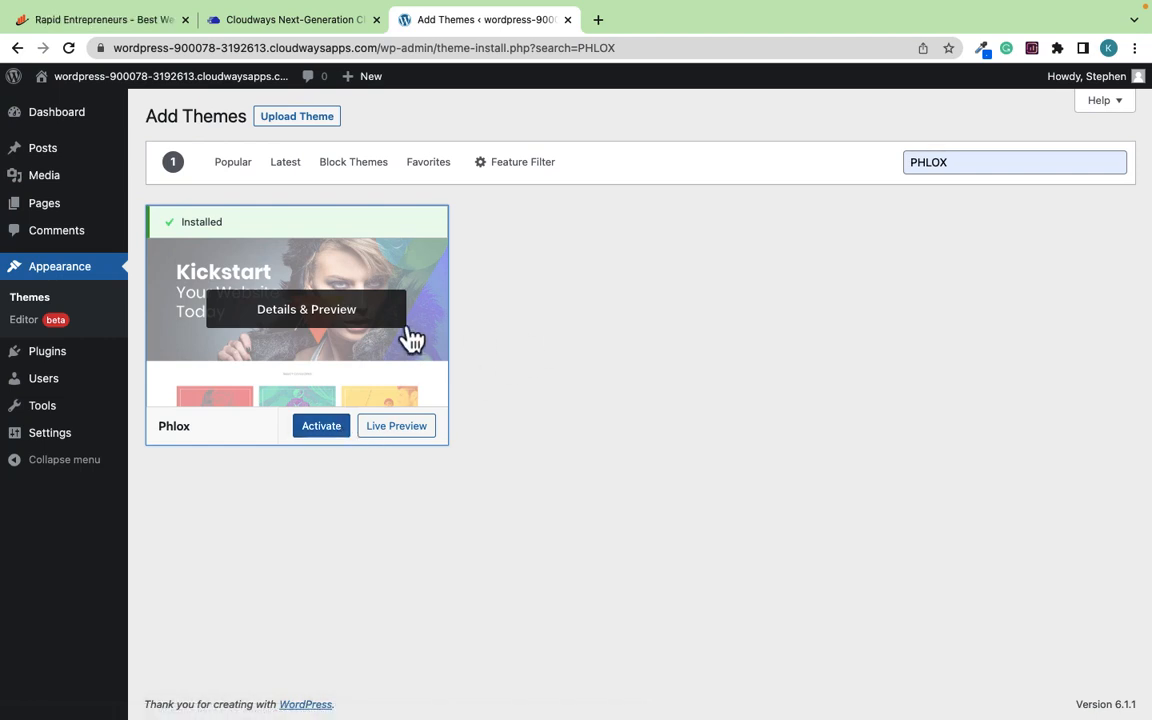
pyautogui.click(322, 428)
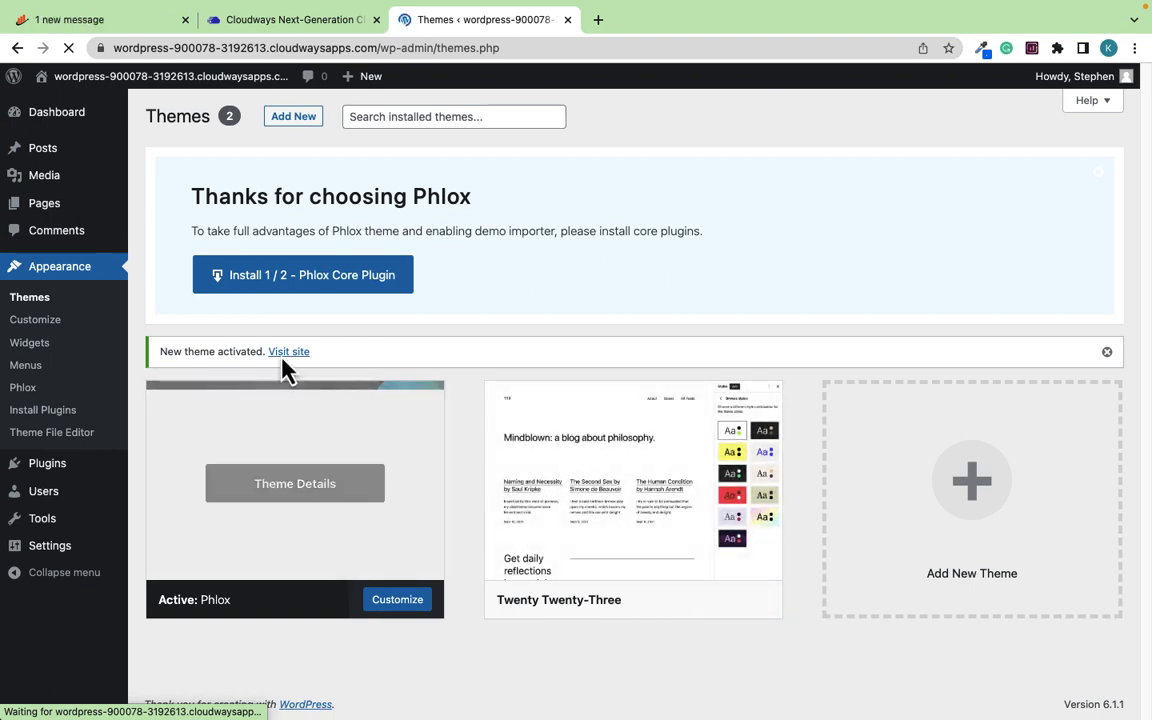
pyautogui.click(312, 288)
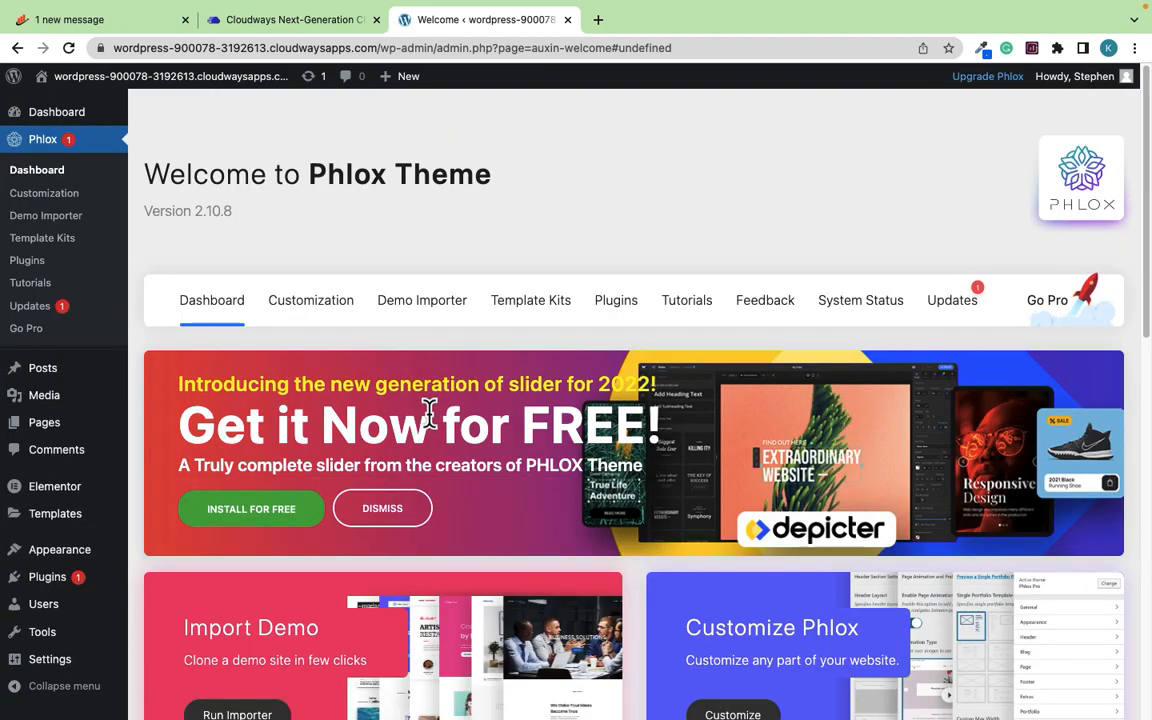
# Step: Look through the Phlox welcome dashboard down to its changelog and open the demo importer
pyautogui.scroll(-3, 428, 410)
pyautogui.scroll(-3, 428, 415)
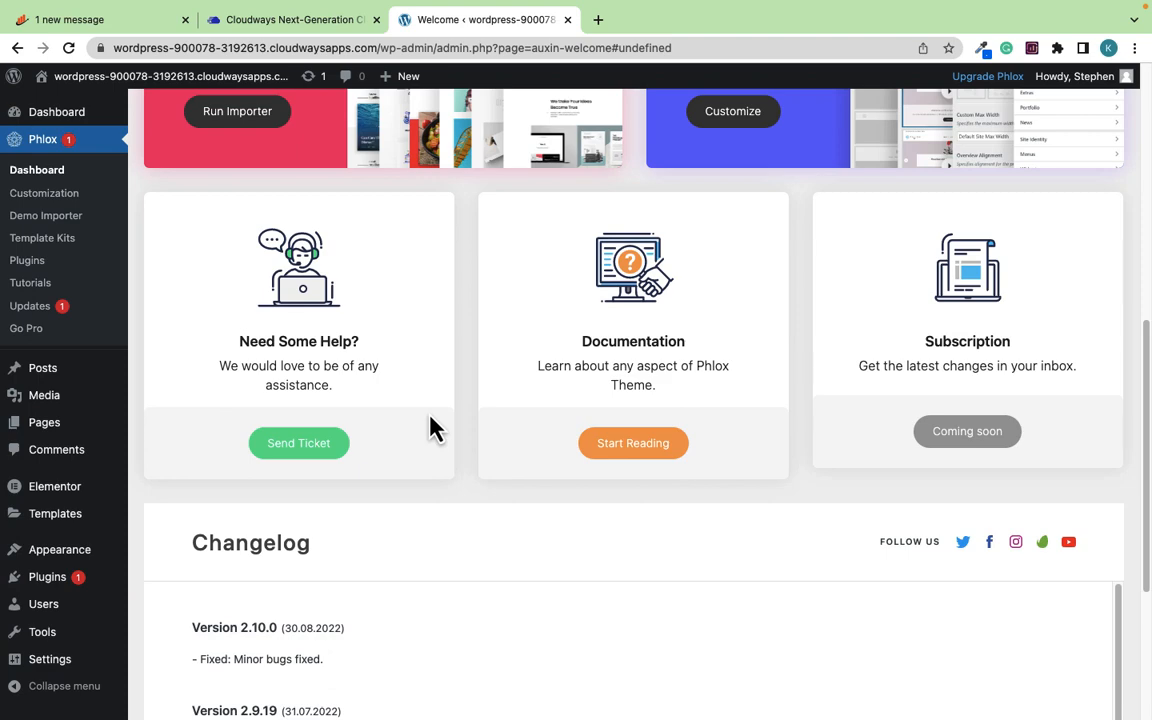
pyautogui.scroll(-3, 432, 428)
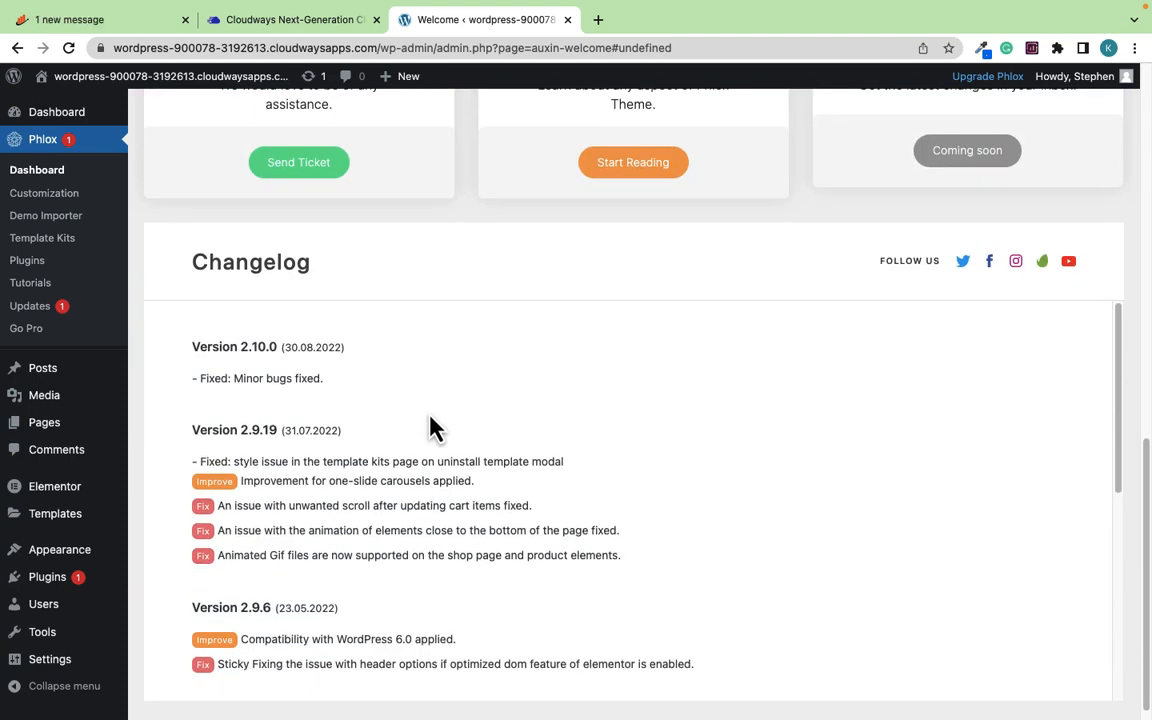
pyautogui.scroll(5, 432, 428)
pyautogui.scroll(-2, 430, 428)
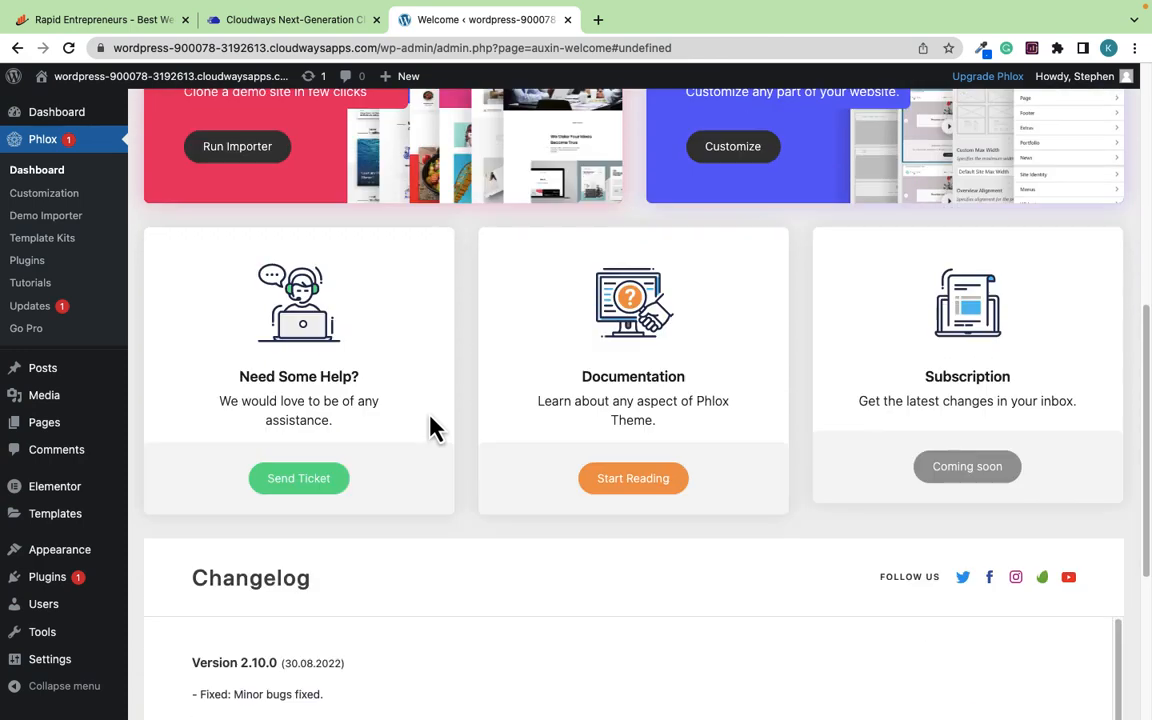
pyautogui.scroll(1, 420, 425)
pyautogui.scroll(1, 420, 425)
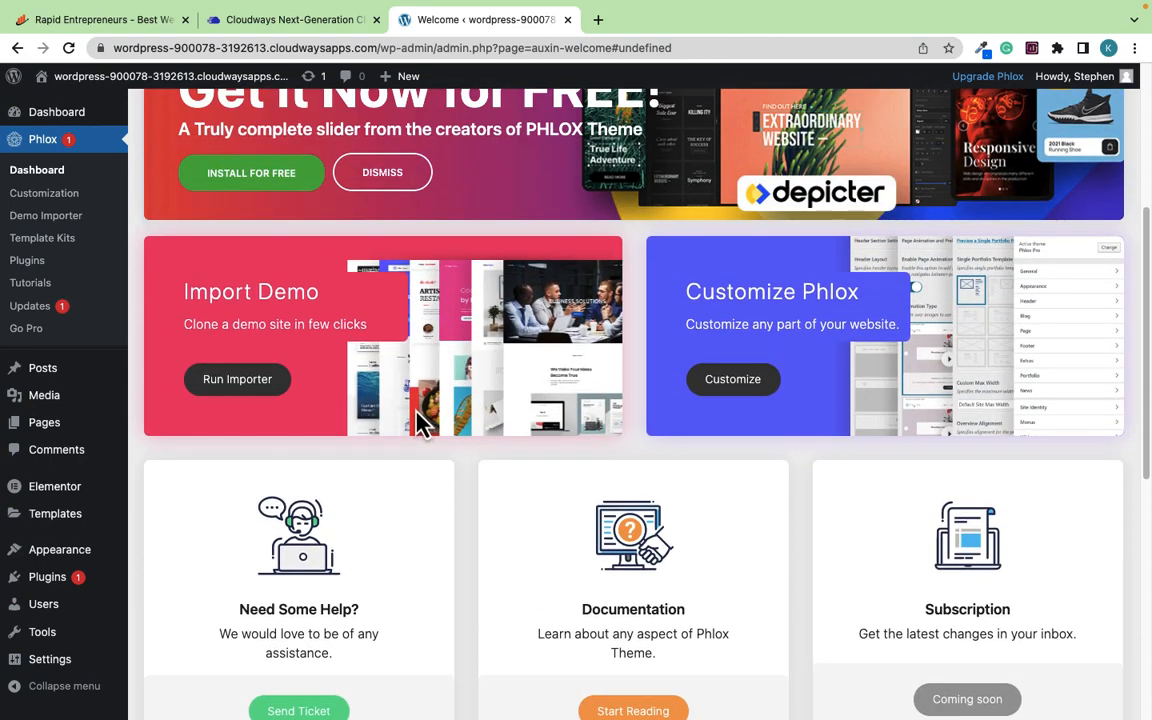
pyautogui.click(245, 390)
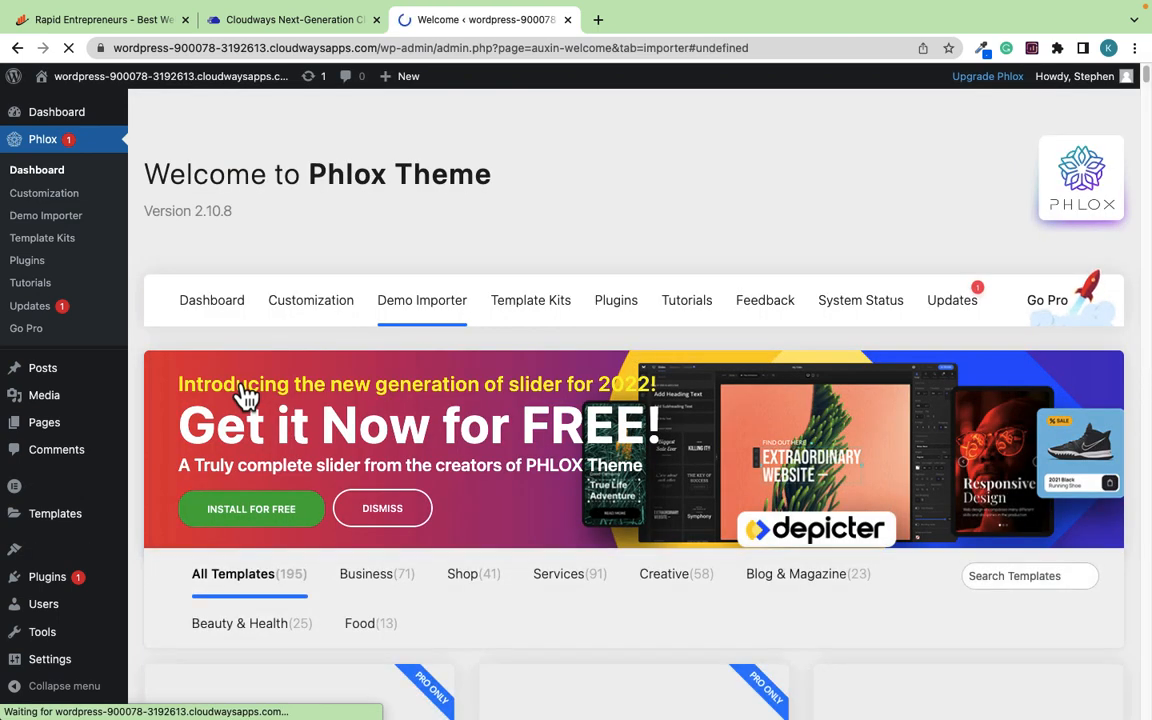
# Step: Browse all the Phlox demo templates, comparing importable and Pro-only designs, to find a restaurant demo
pyautogui.scroll(-2, 418, 408)
pyautogui.scroll(-2, 400, 412)
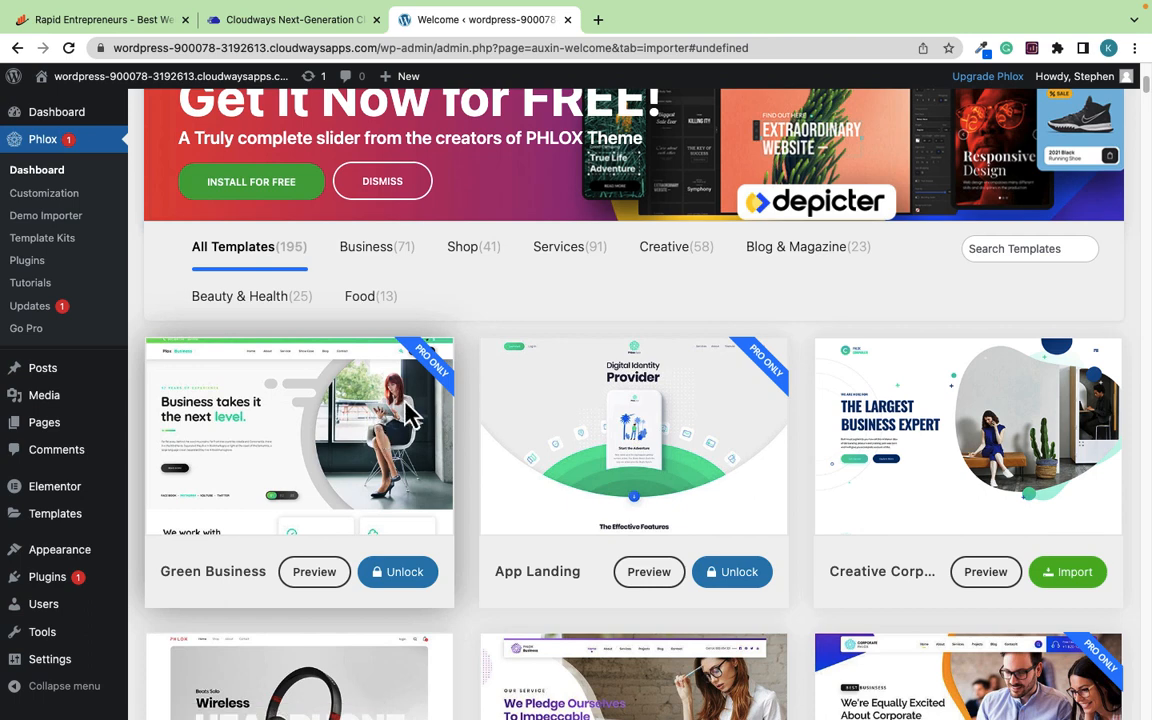
pyautogui.scroll(-2, 404, 463)
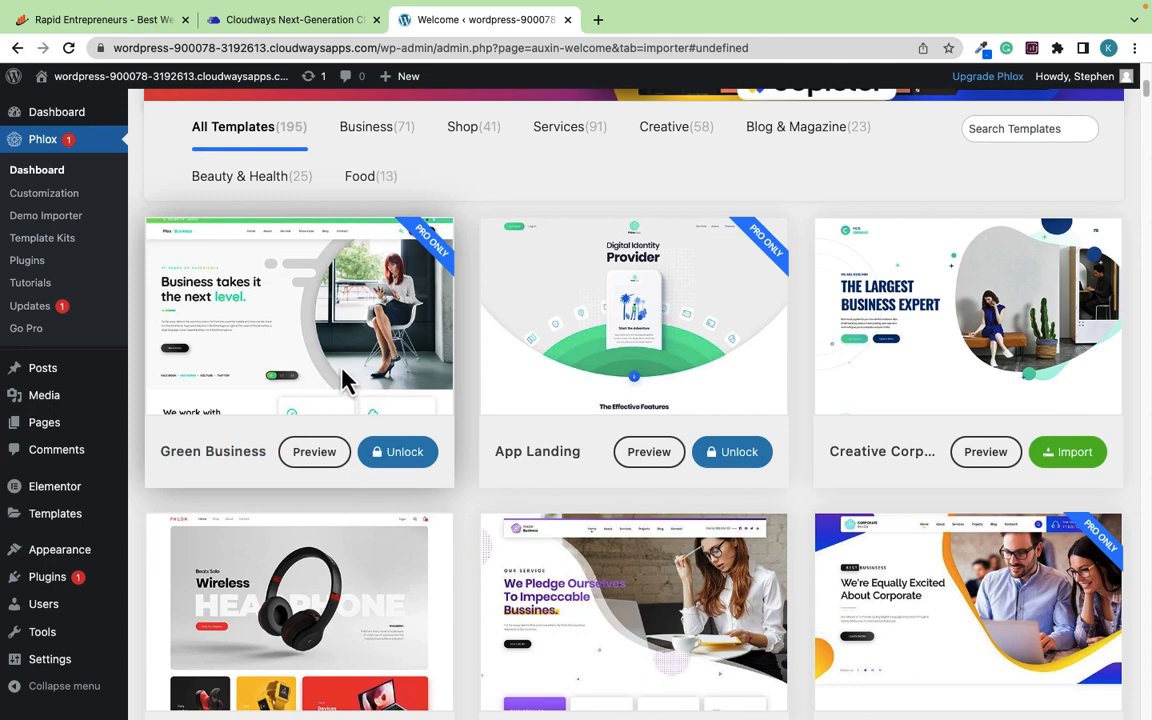
pyautogui.scroll(-5, 442, 404)
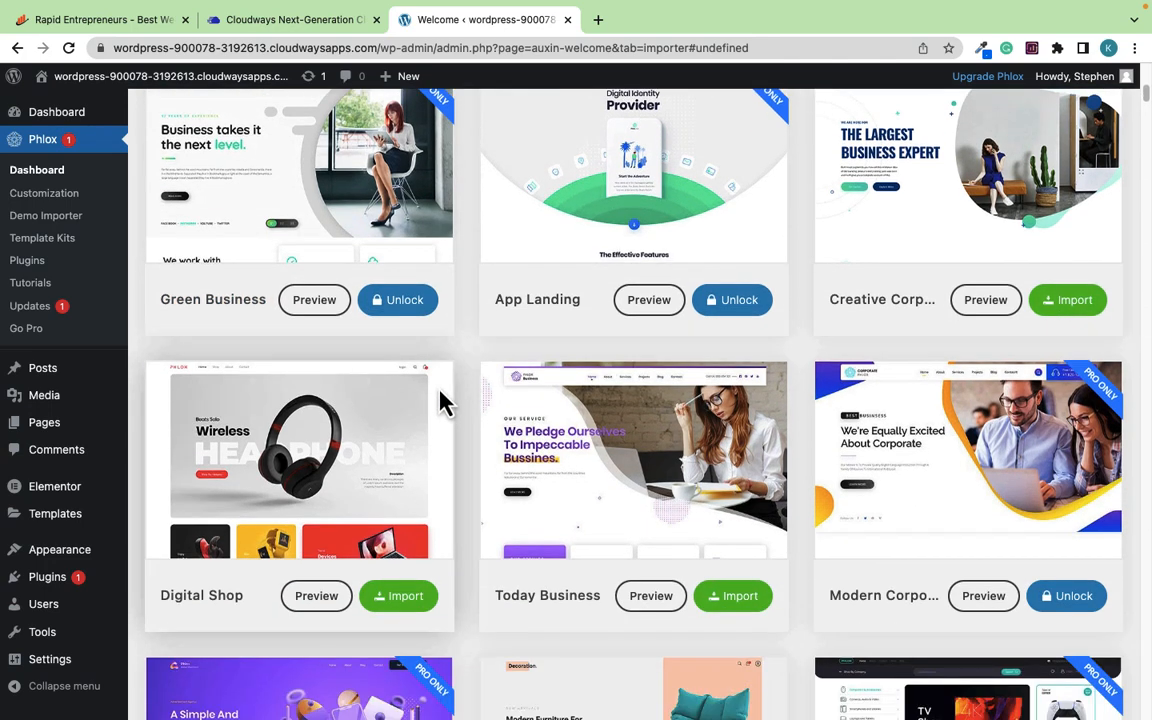
pyautogui.scroll(-2, 437, 398)
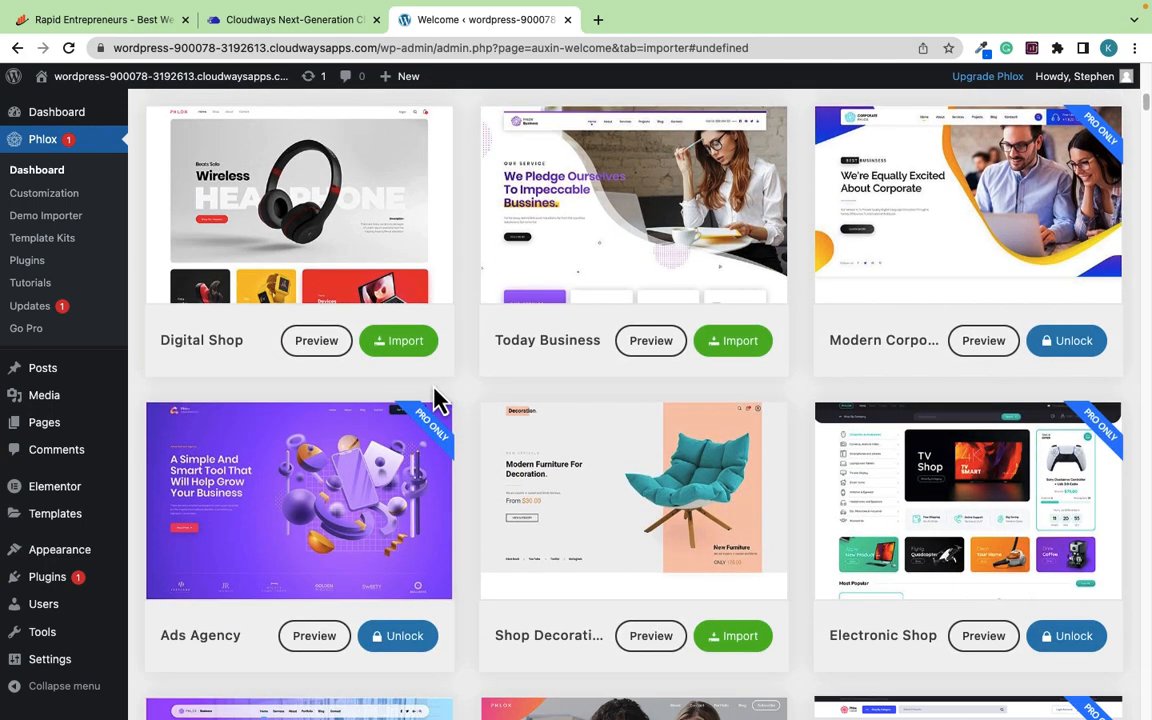
pyautogui.scroll(2, 437, 400)
pyautogui.scroll(-8, 437, 400)
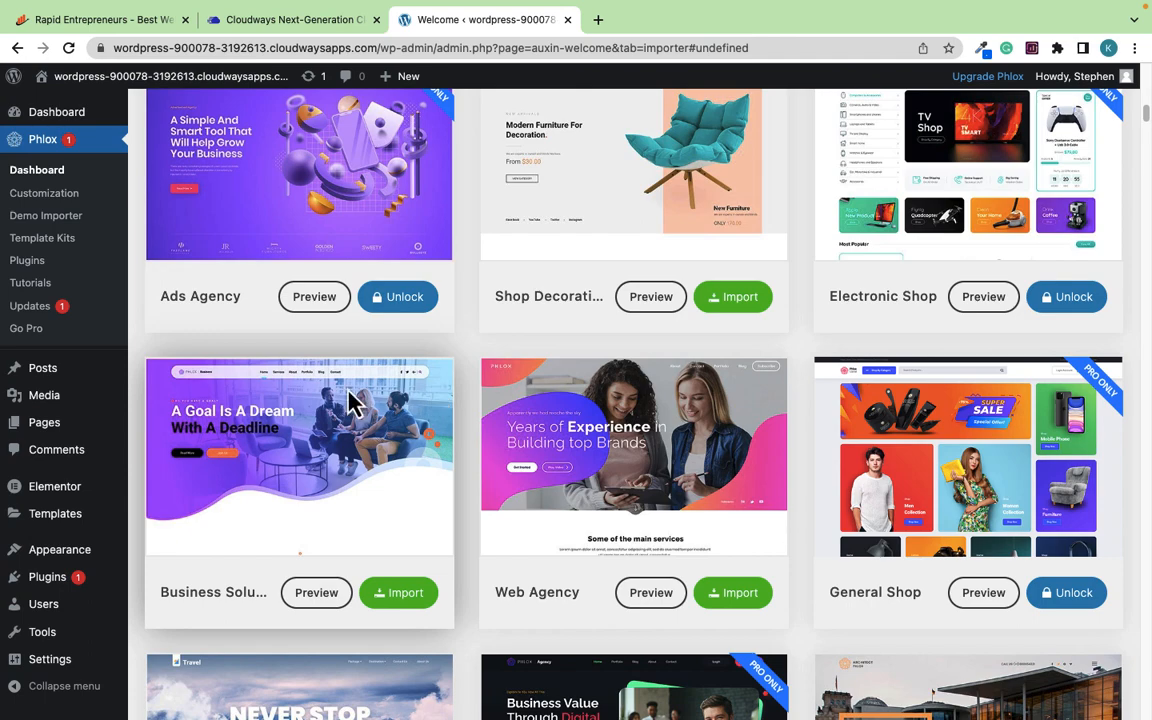
pyautogui.scroll(-5, 597, 466)
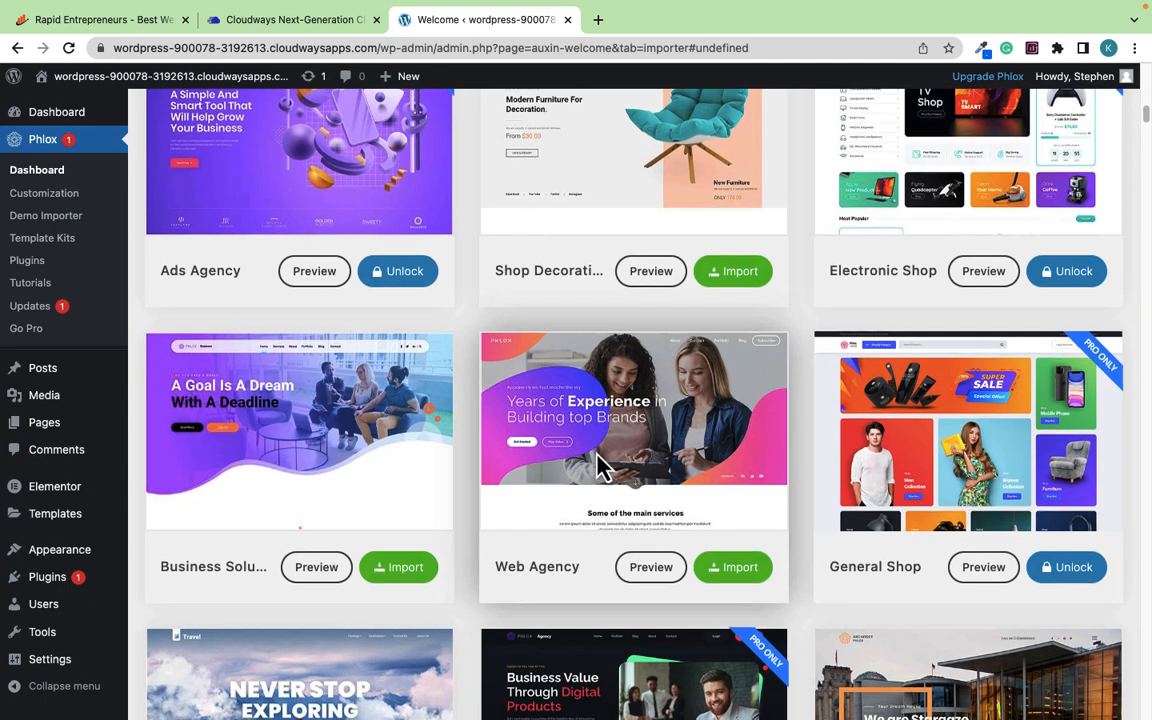
pyautogui.scroll(-5, 597, 466)
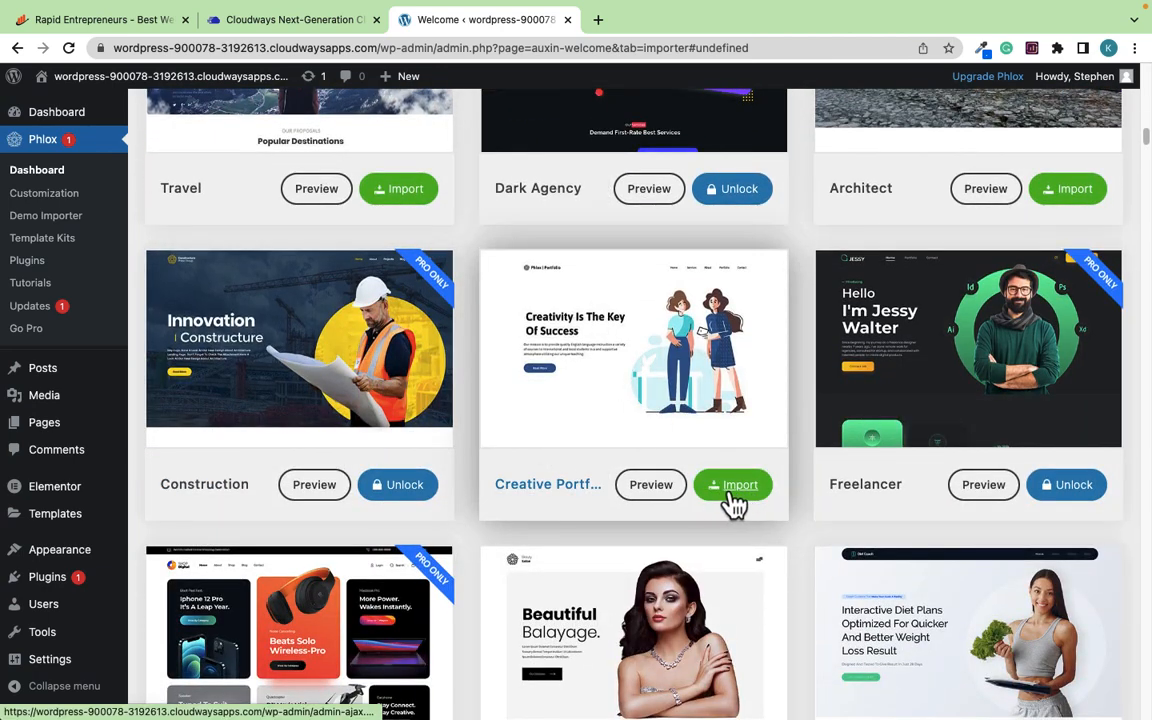
pyautogui.scroll(-5, 737, 492)
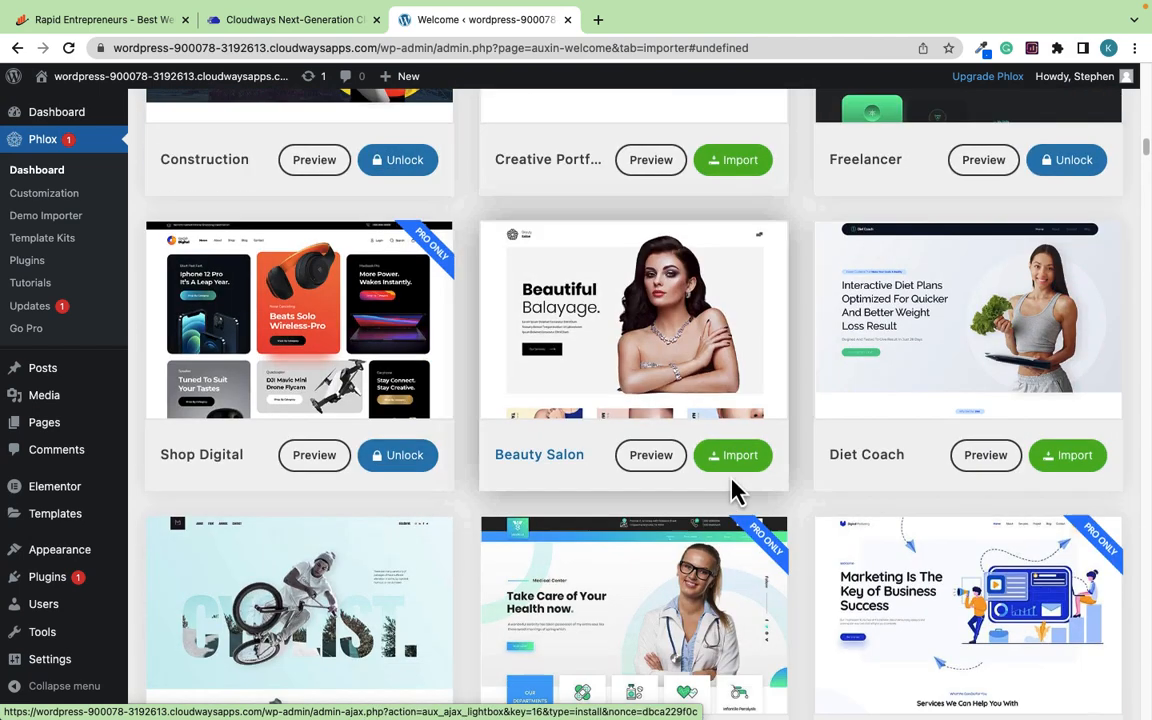
pyautogui.scroll(-4, 735, 490)
pyautogui.scroll(-3, 737, 492)
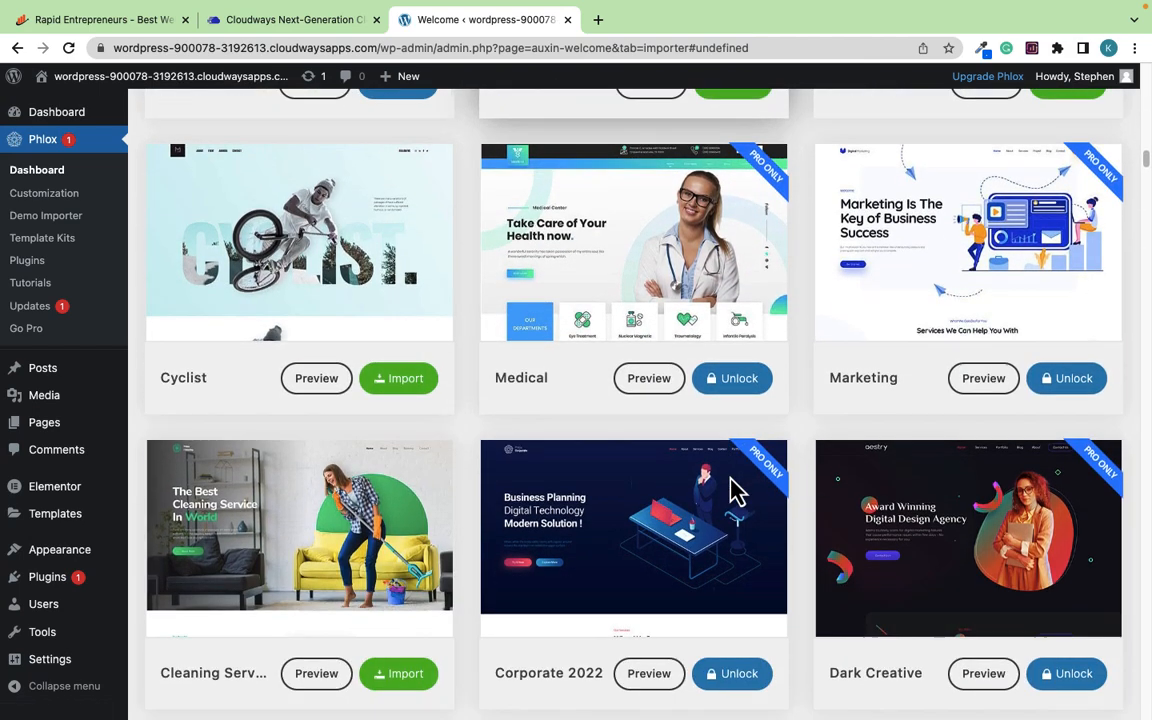
pyautogui.scroll(-3, 735, 492)
pyautogui.scroll(-2, 728, 490)
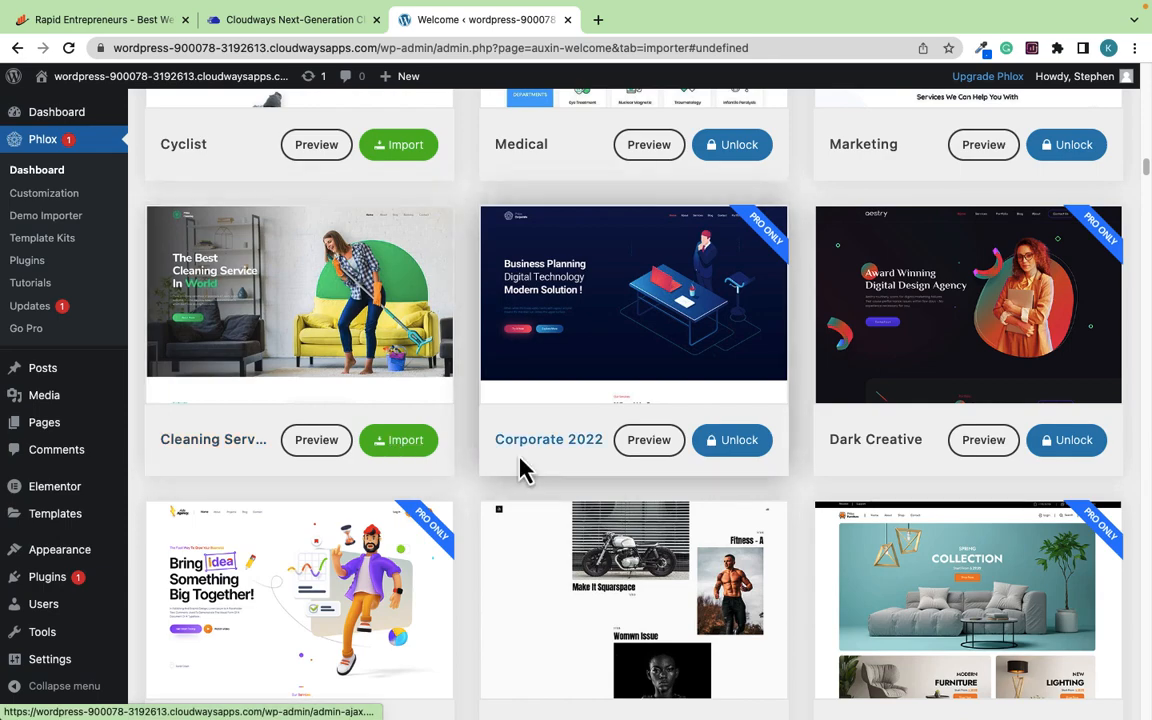
pyautogui.scroll(-6, 517, 465)
pyautogui.scroll(-3, 517, 465)
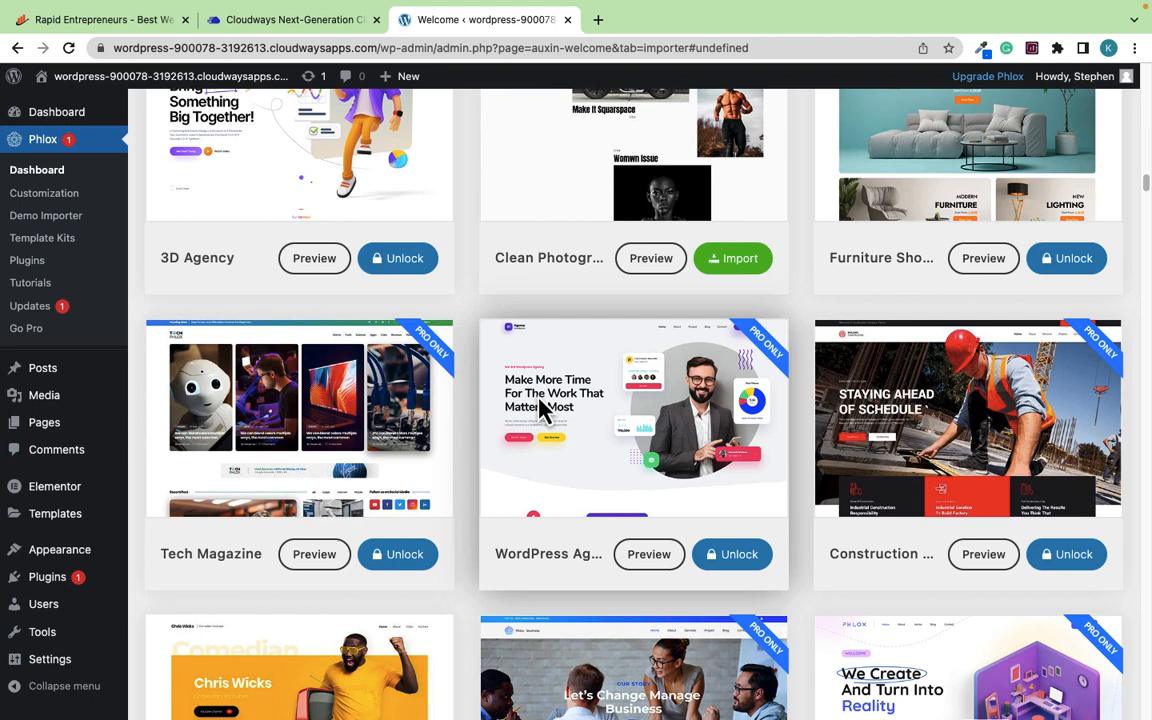
pyautogui.scroll(-3, 541, 413)
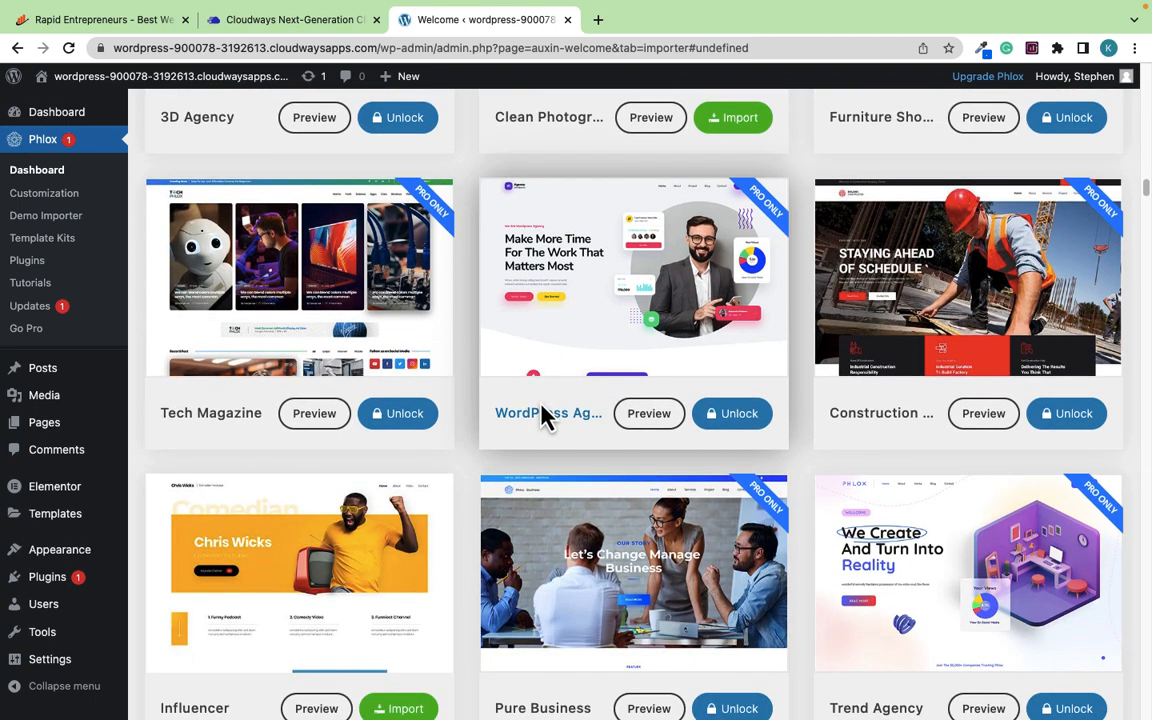
pyautogui.scroll(-3, 541, 408)
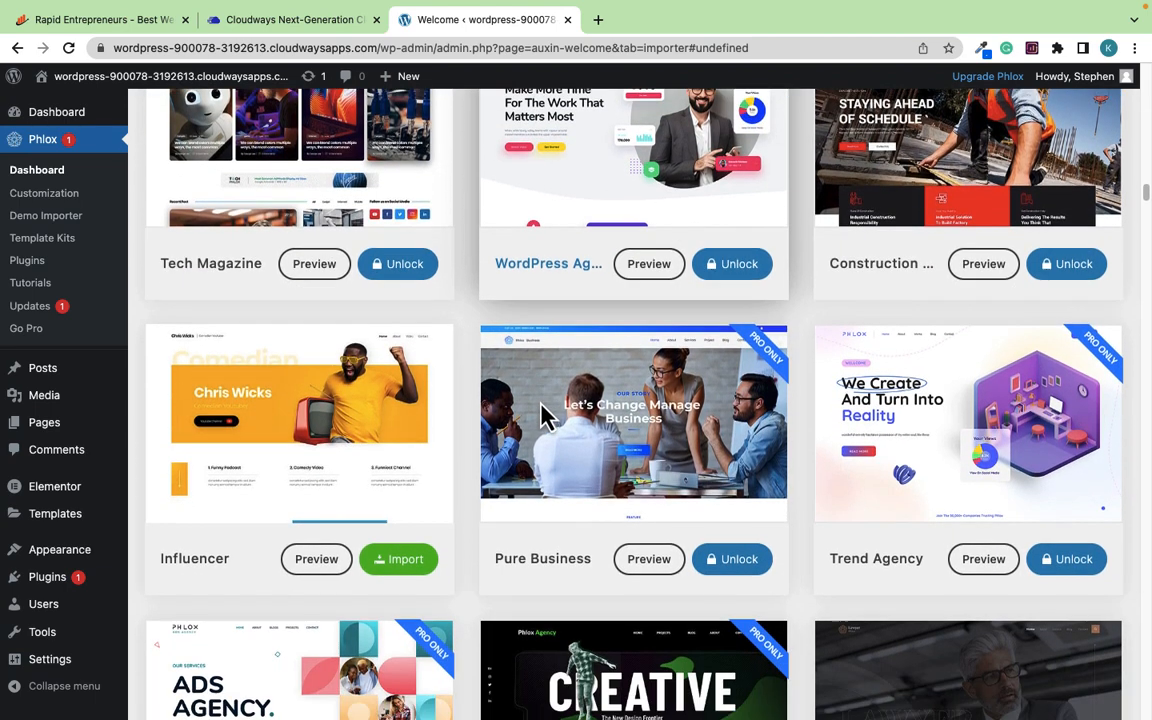
pyautogui.scroll(-4, 595, 418)
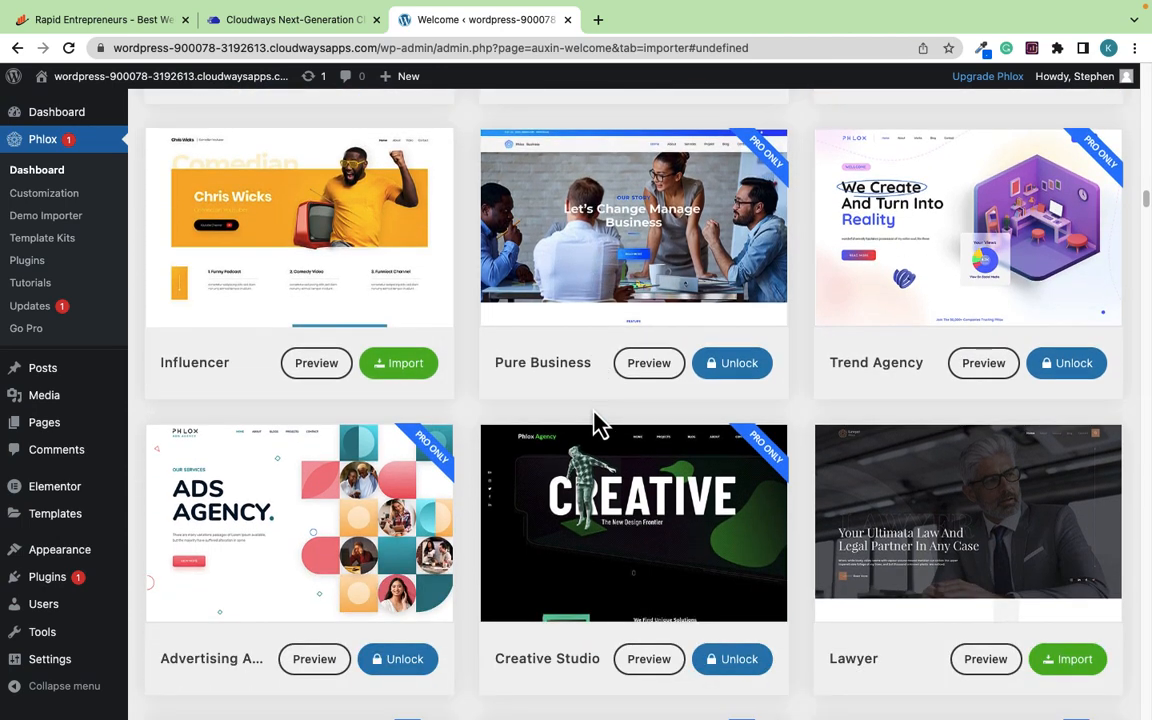
pyautogui.scroll(-10, 600, 425)
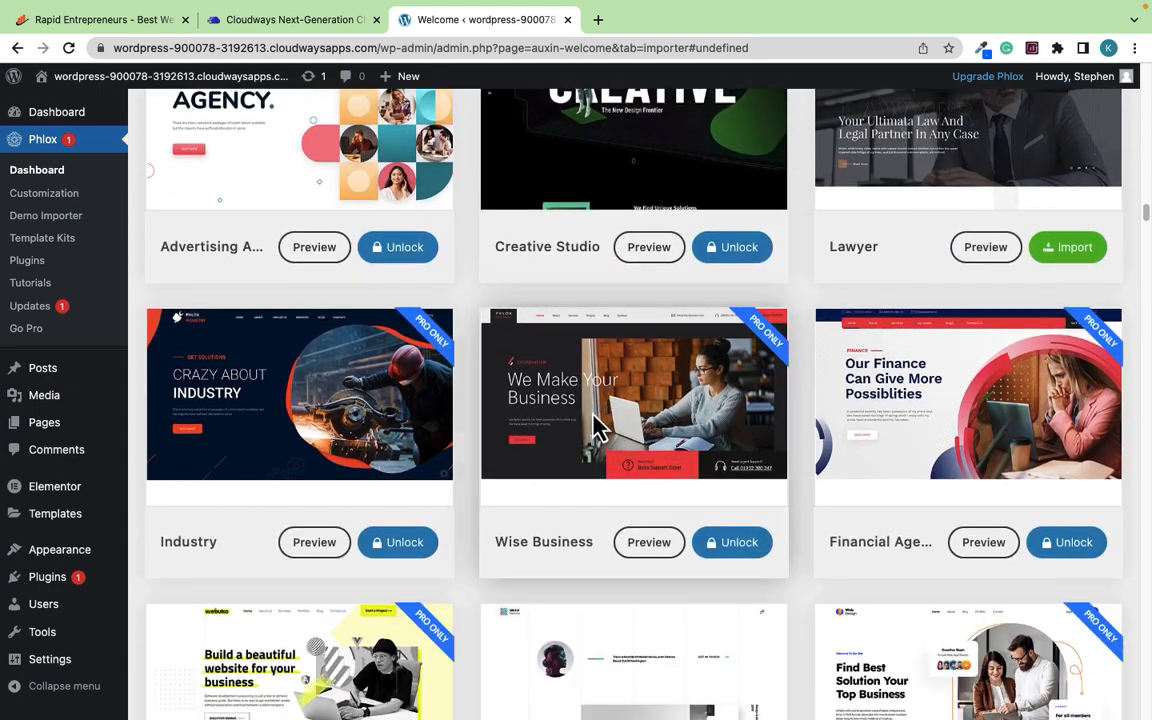
pyautogui.scroll(-8, 592, 426)
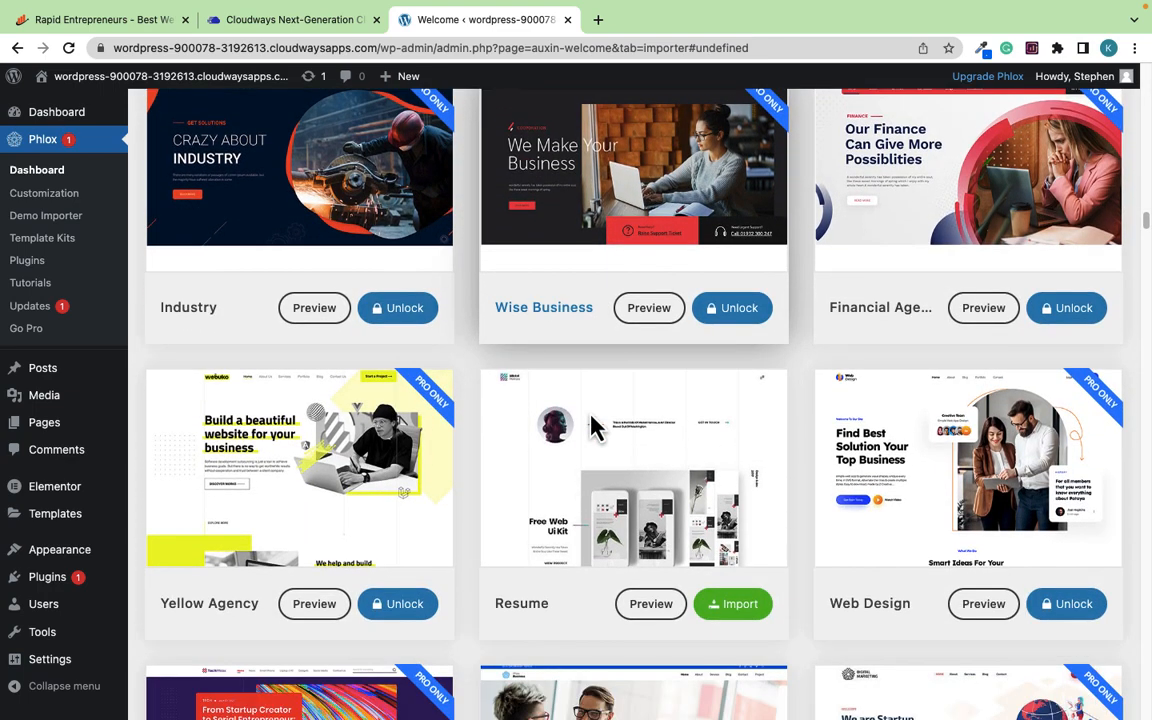
pyautogui.scroll(-12, 592, 426)
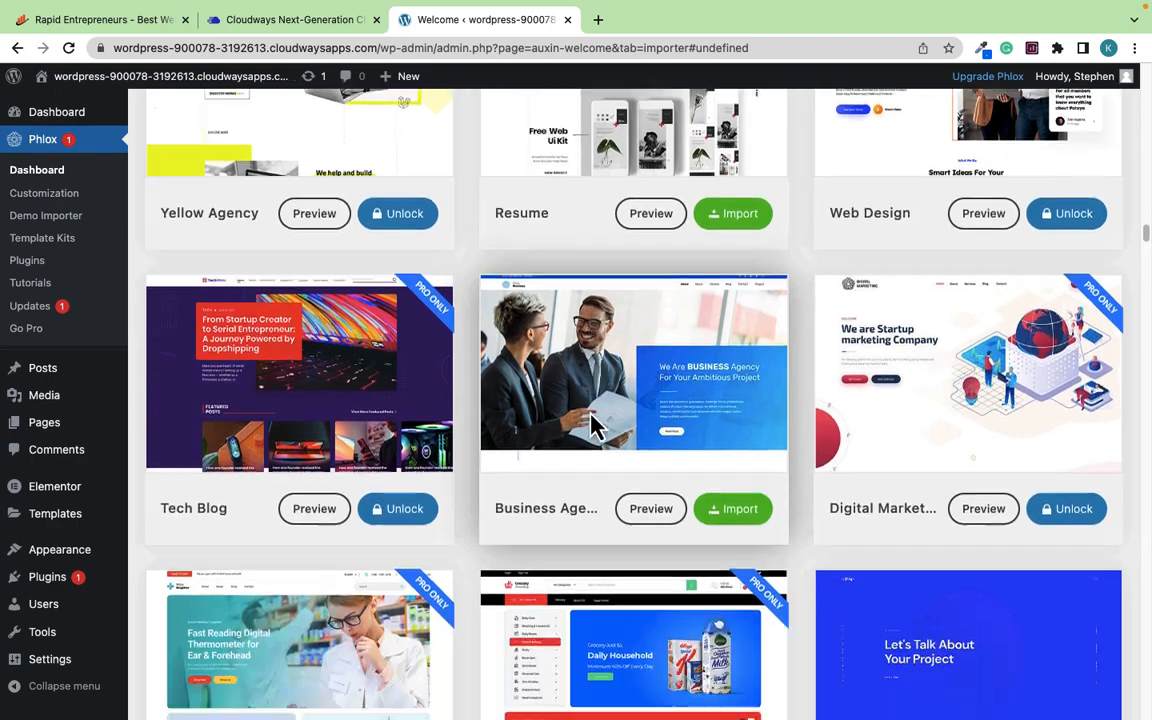
pyautogui.scroll(-5, 592, 426)
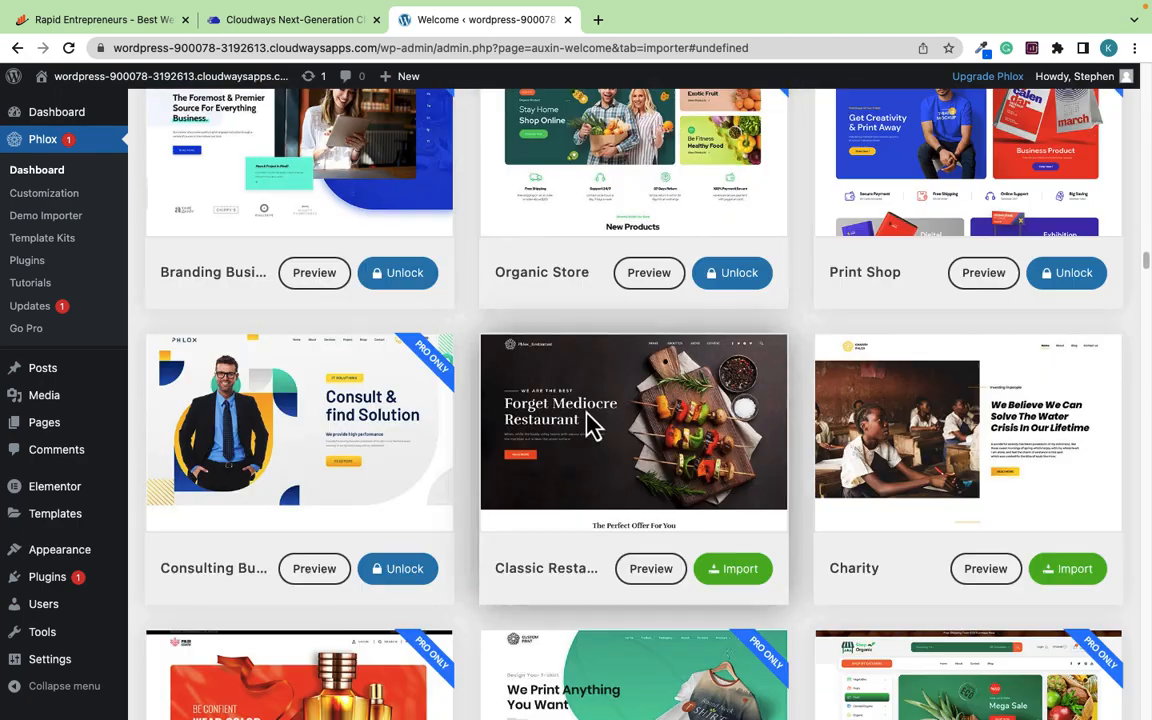
pyautogui.scroll(-4, 590, 424)
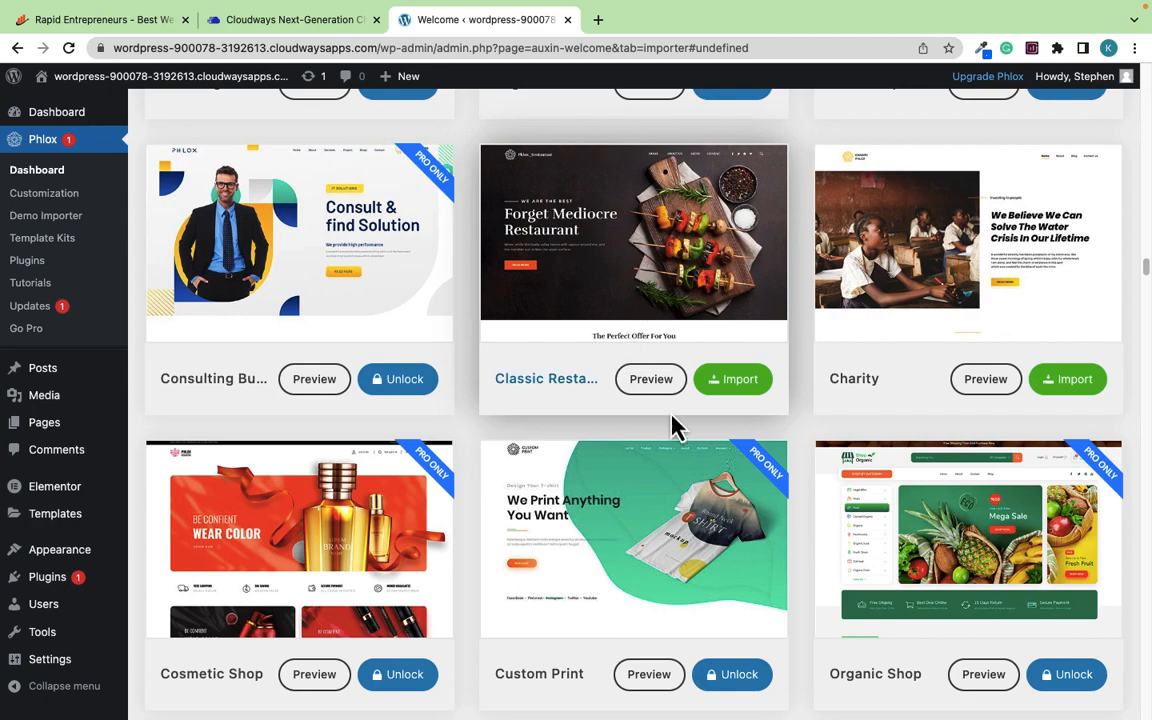
# Step: Import the Classic Restaurant demo as a complete pre-build website with media, skipping watermark removal
pyautogui.click(736, 386)
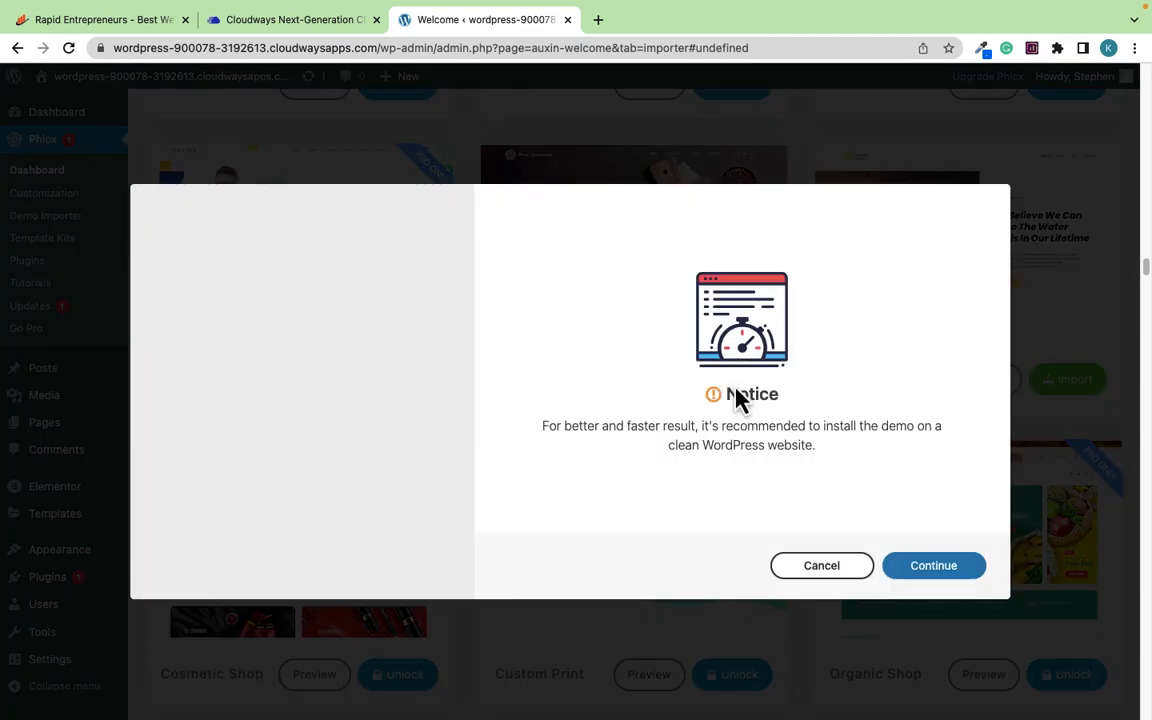
pyautogui.click(944, 580)
pyautogui.click(890, 578)
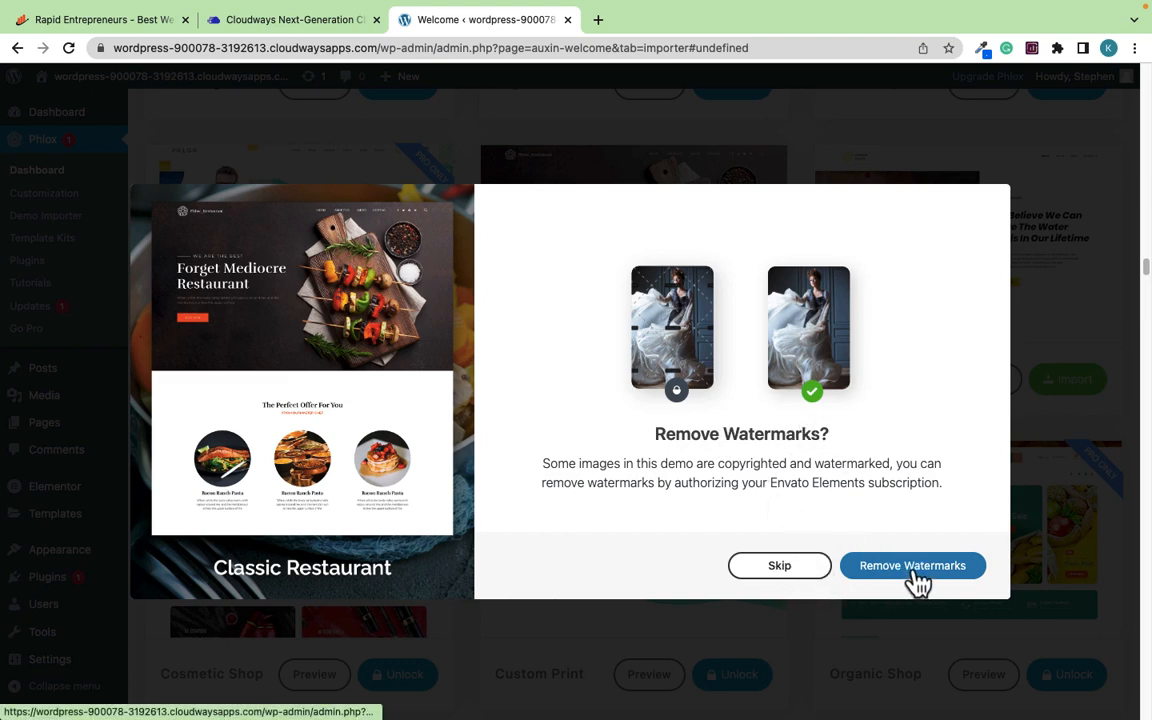
pyautogui.click(779, 568)
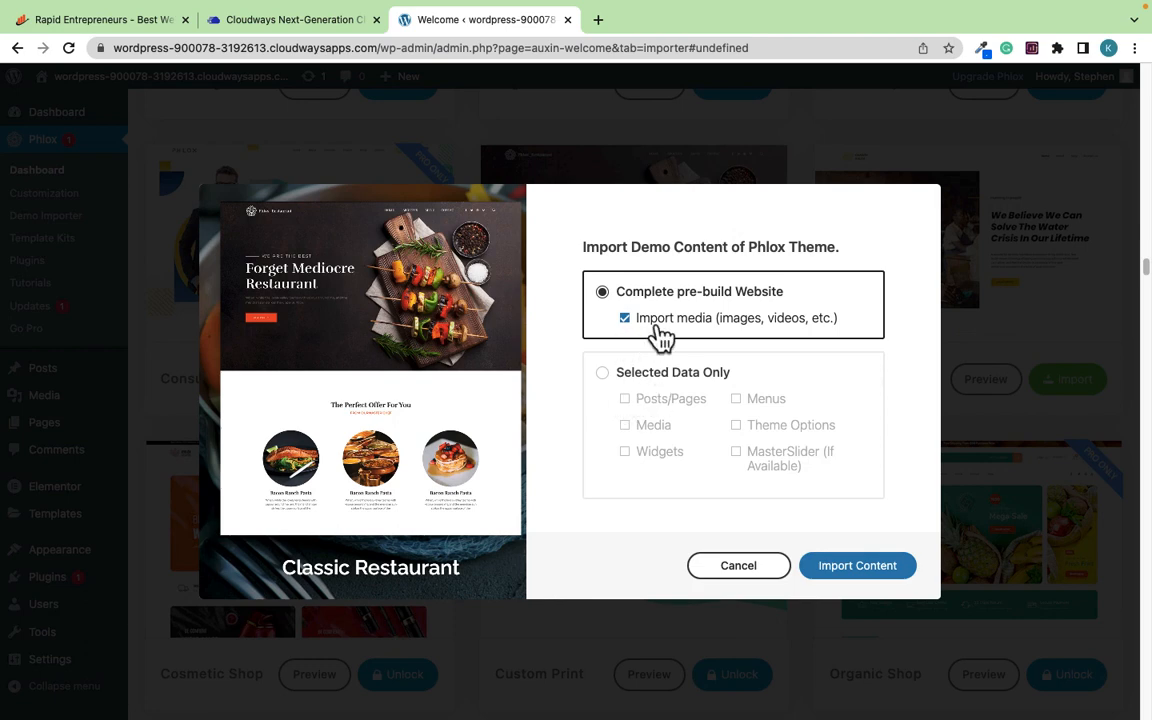
pyautogui.click(848, 583)
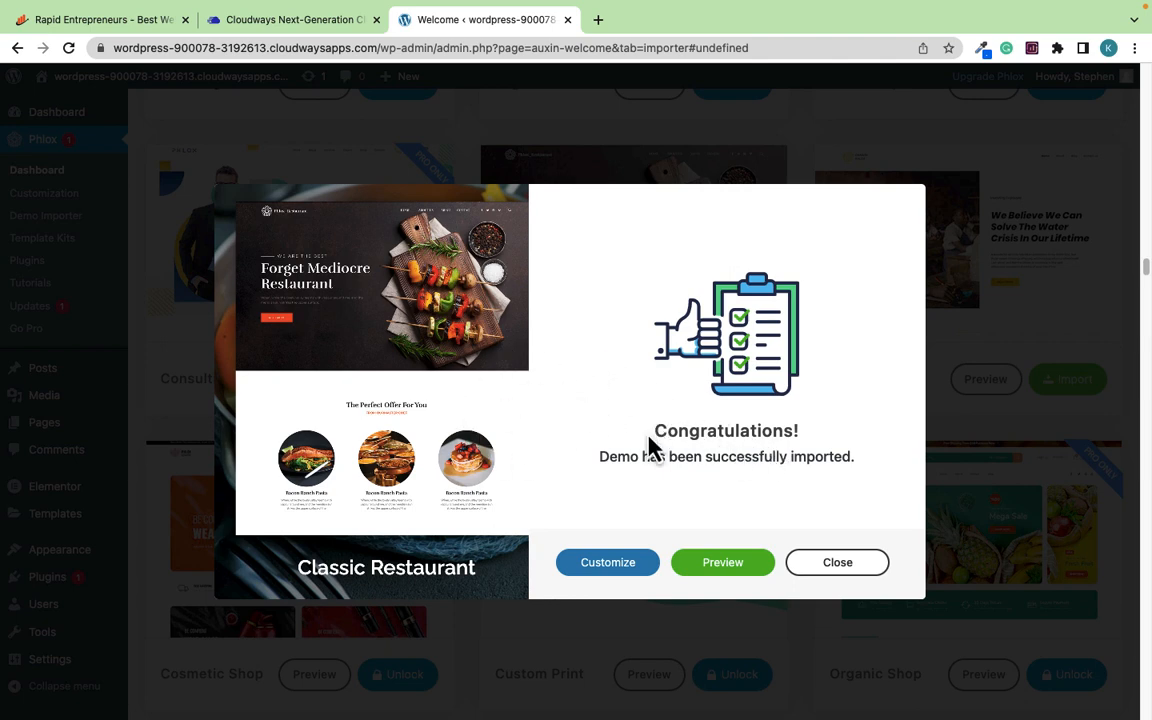
# Step: Preview the imported Classic Restaurant site and look over its home page
pyautogui.moveTo(653, 445); pyautogui.dragTo(785, 456)
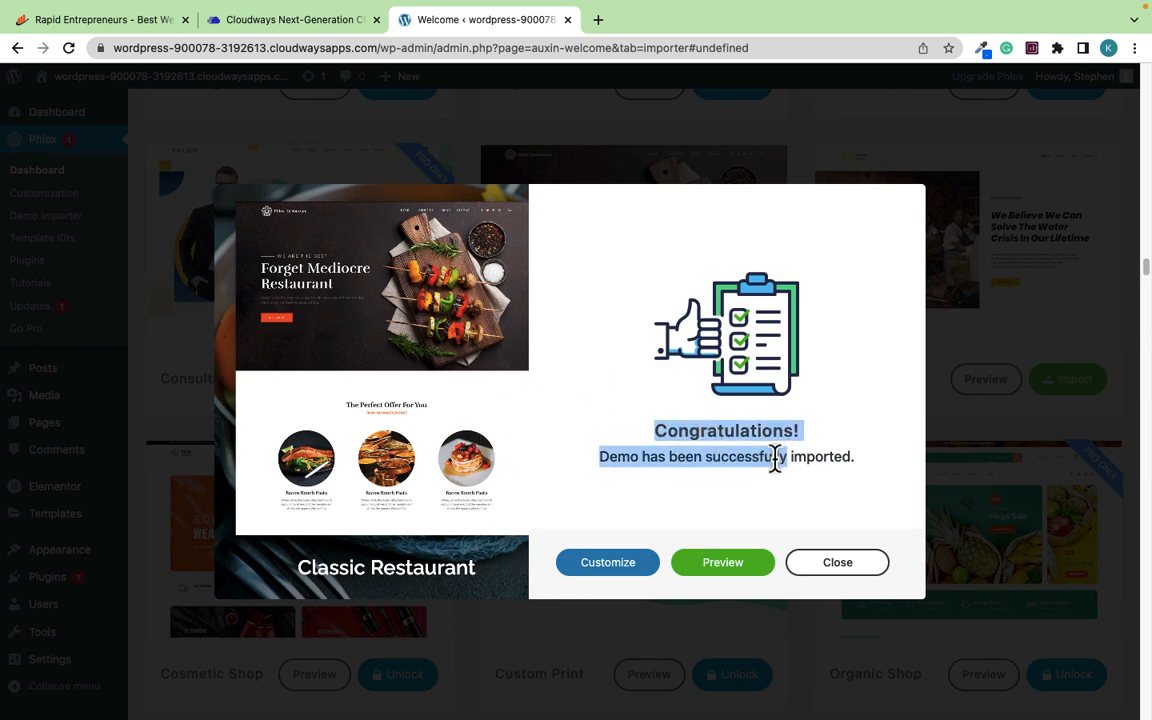
pyautogui.click(784, 460)
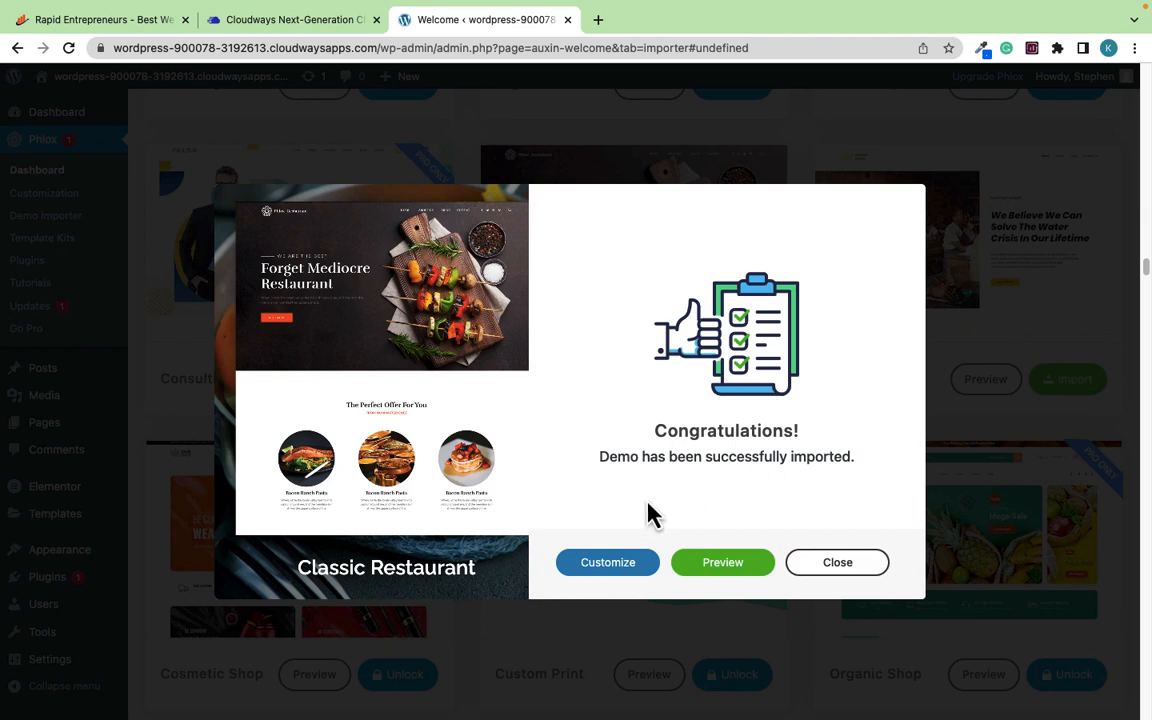
pyautogui.click(733, 578)
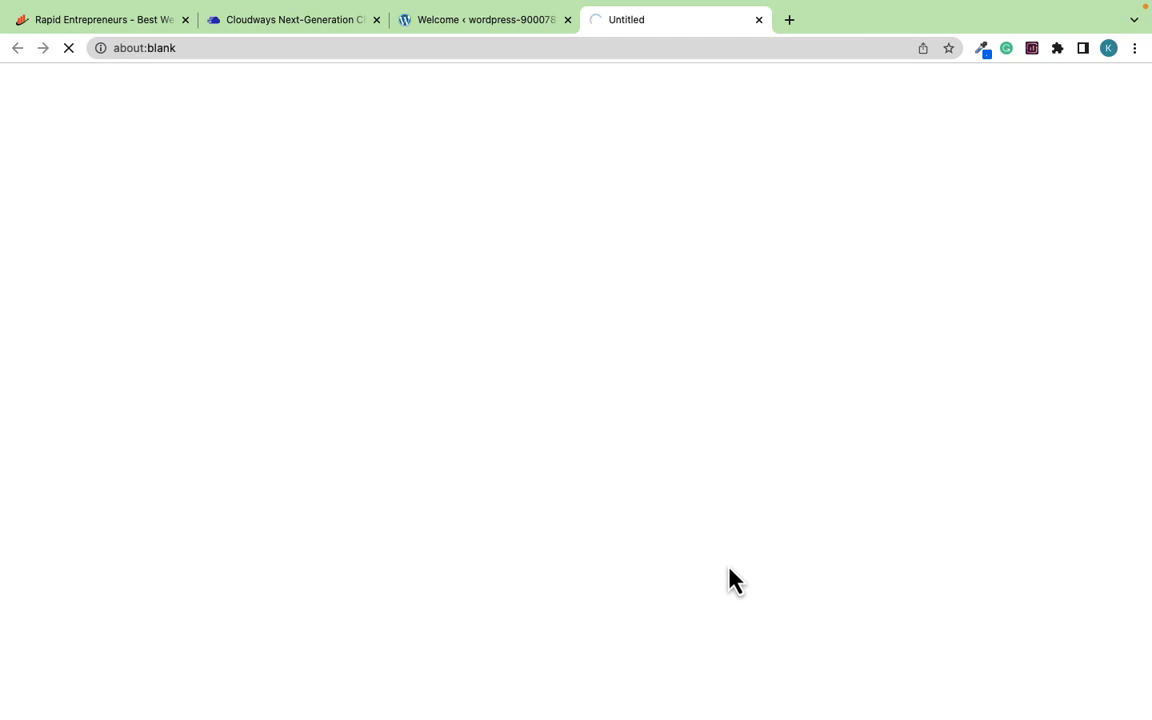
pyautogui.scroll(-3, 563, 574)
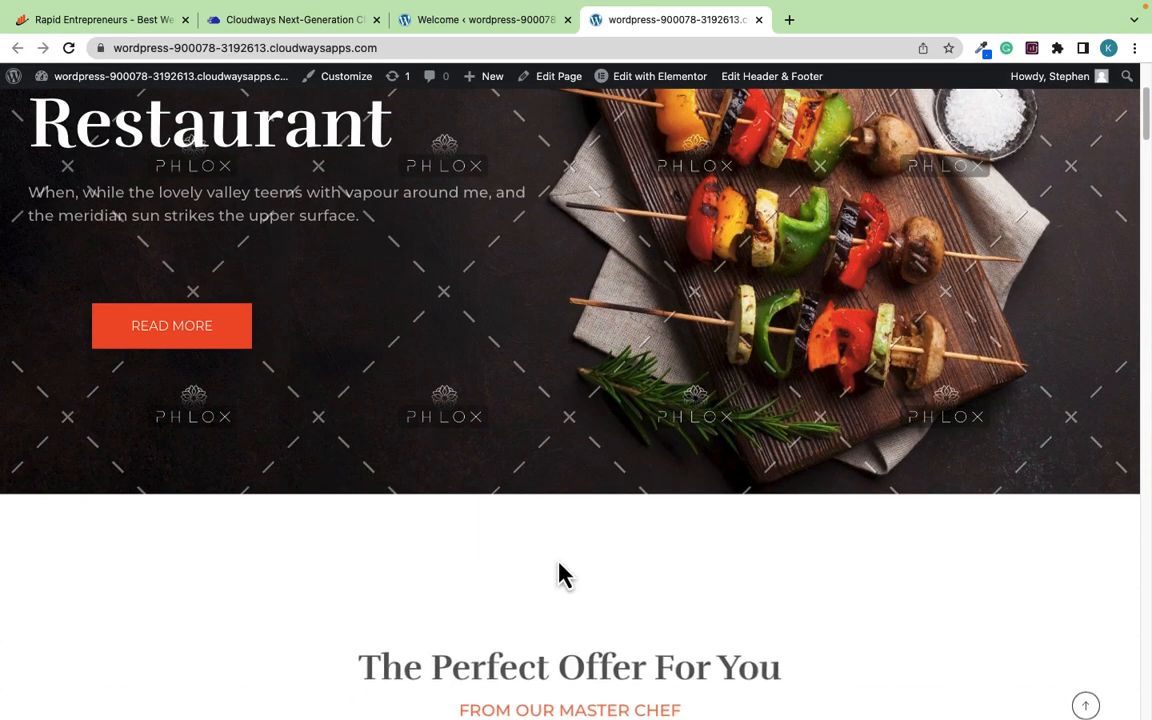
# Step: Review the imported restaurant home page from the hero banner through its menu, team and testimonial sections to the footer
pyautogui.scroll(3, 563, 574)
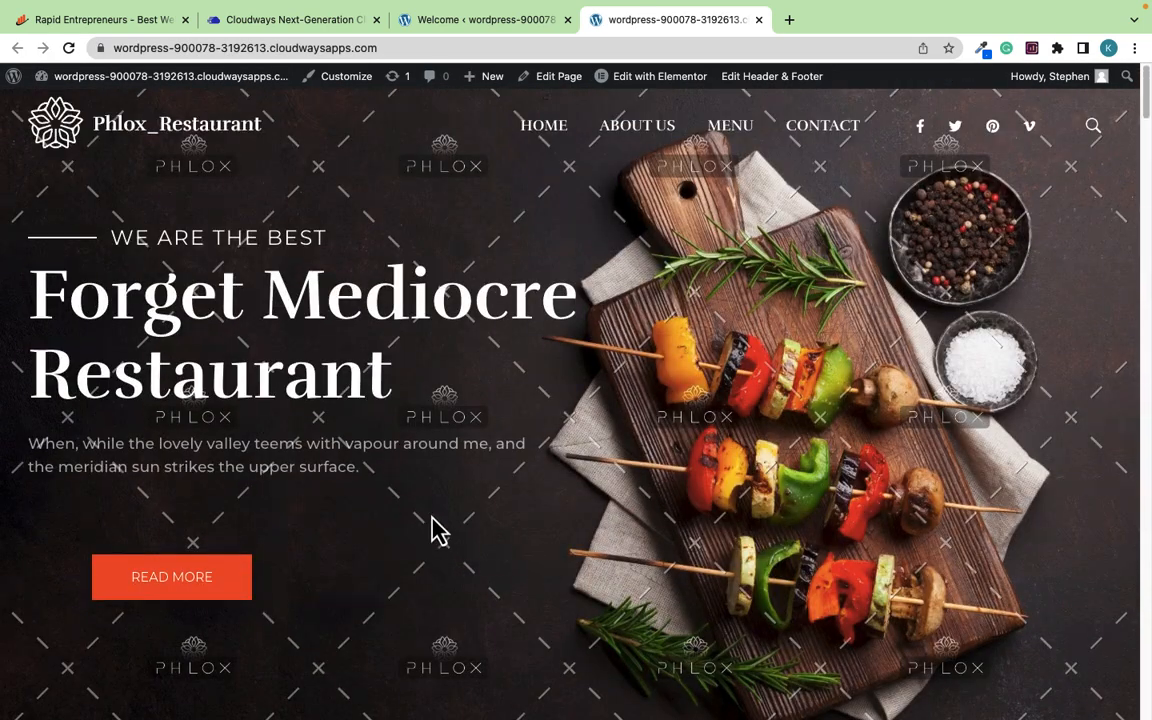
pyautogui.scroll(-8, 660, 510)
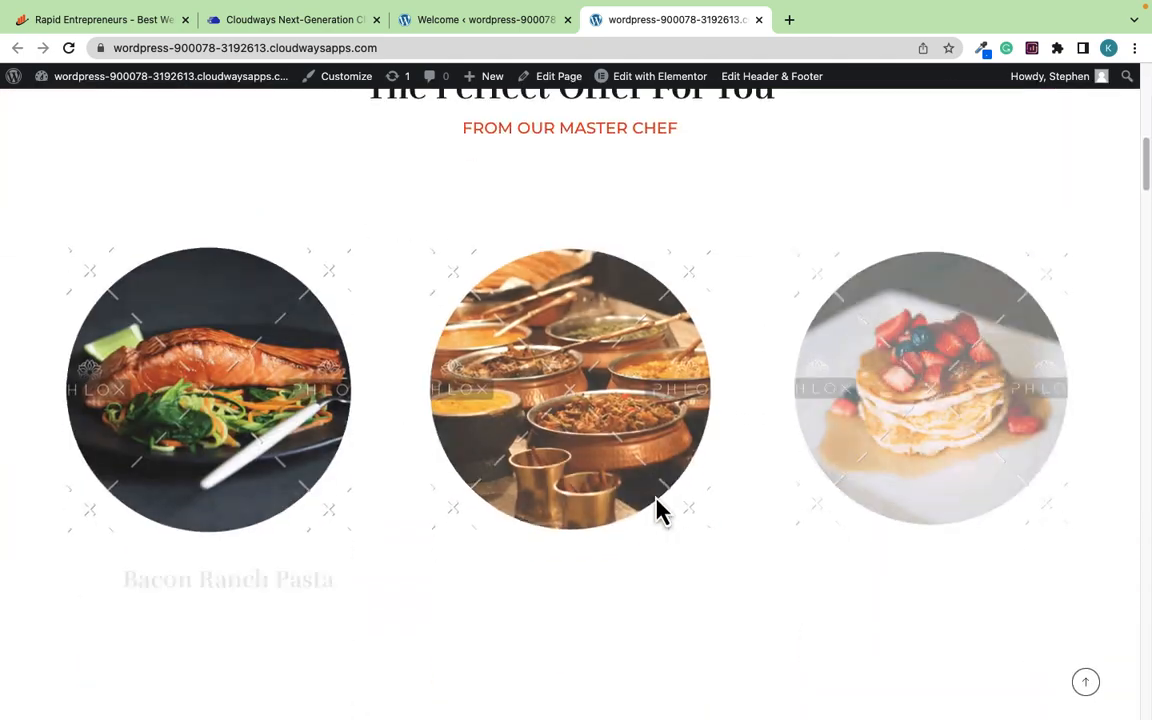
pyautogui.scroll(-10, 660, 510)
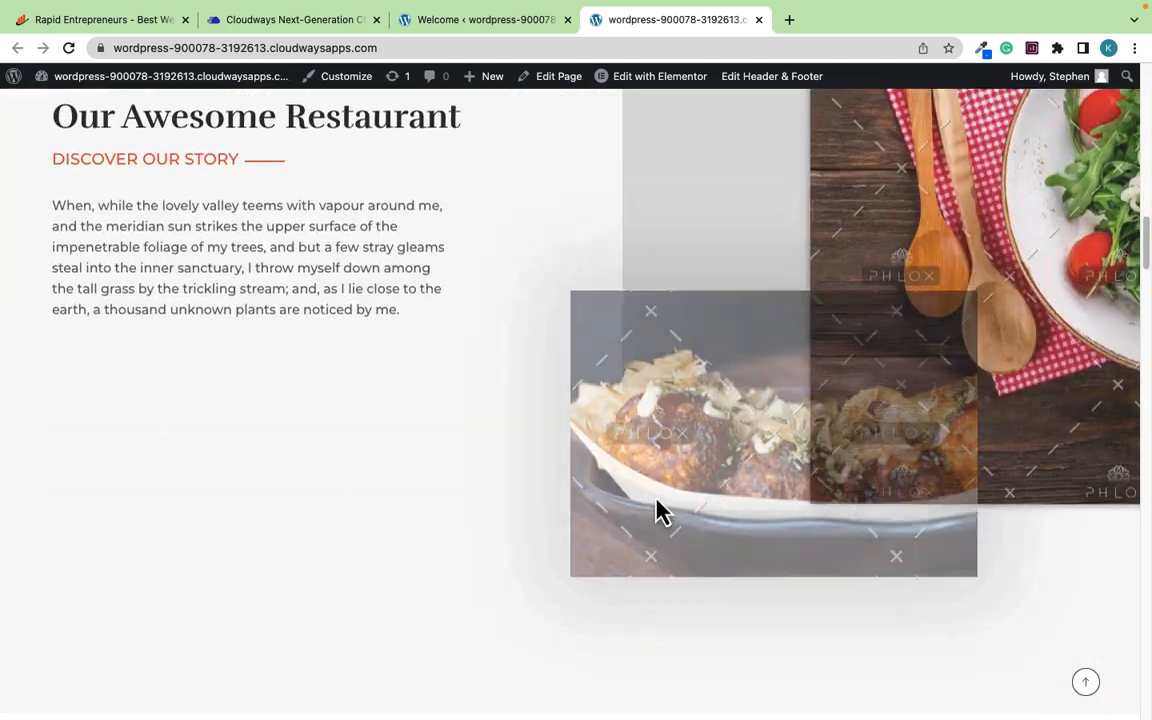
pyautogui.scroll(-10, 660, 512)
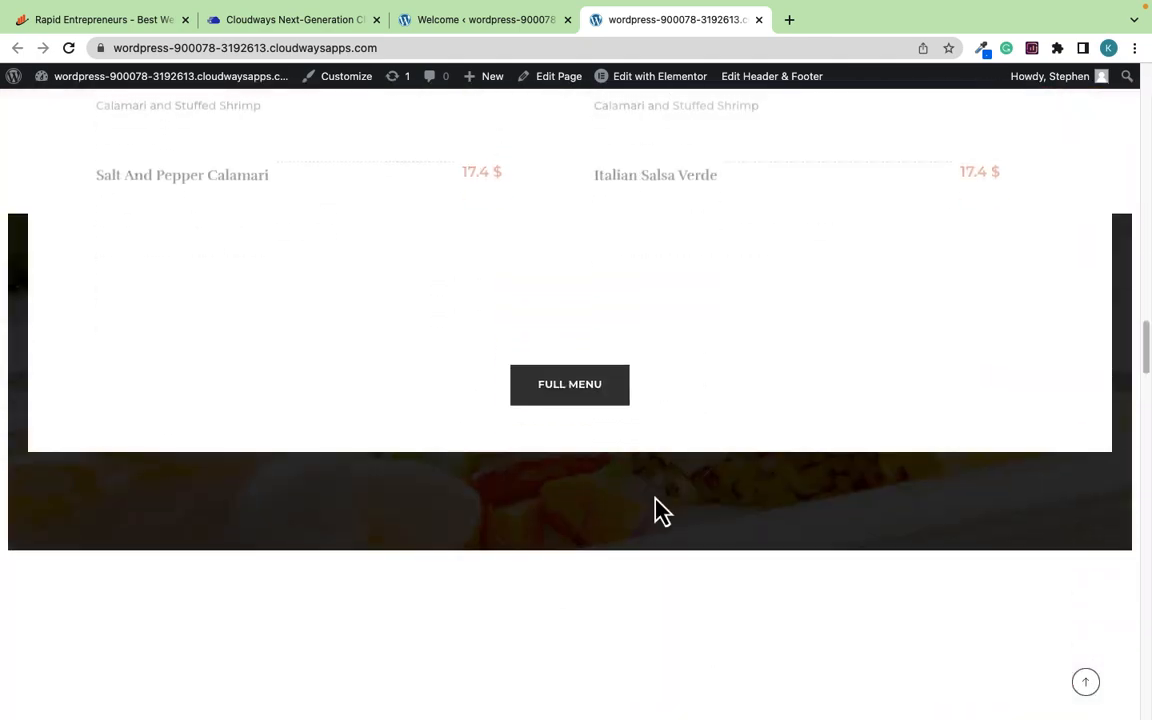
pyautogui.scroll(5, 655, 497)
pyautogui.scroll(-6, 655, 500)
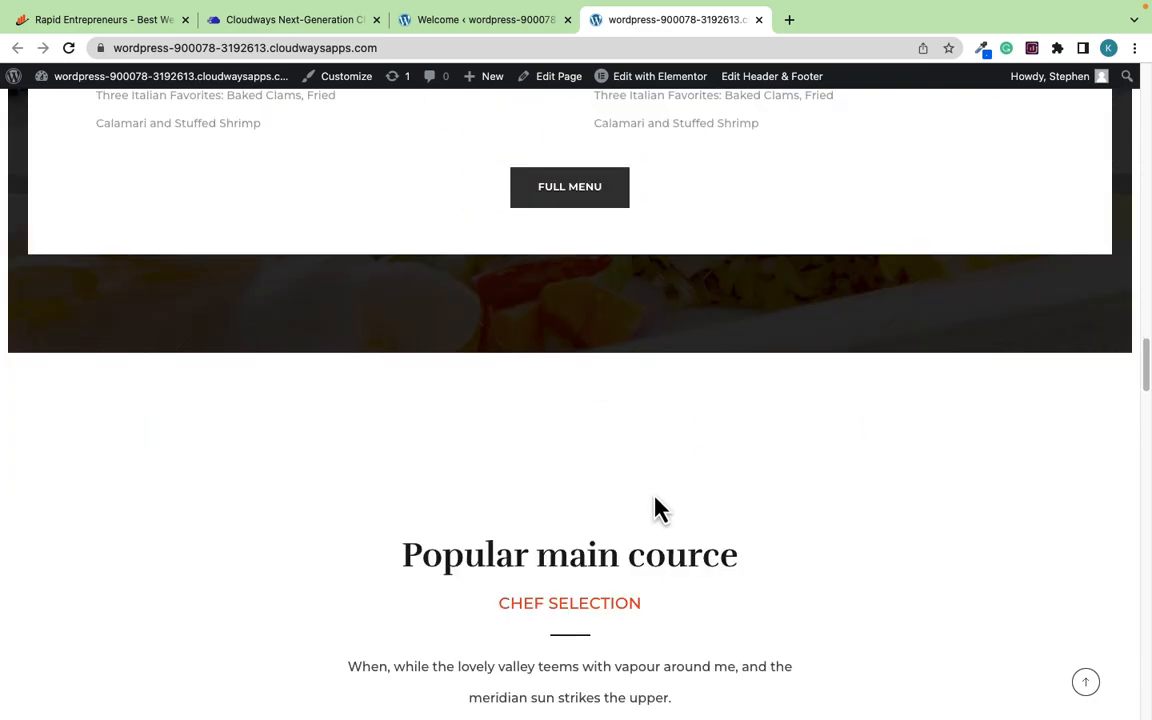
pyautogui.scroll(-3, 656, 507)
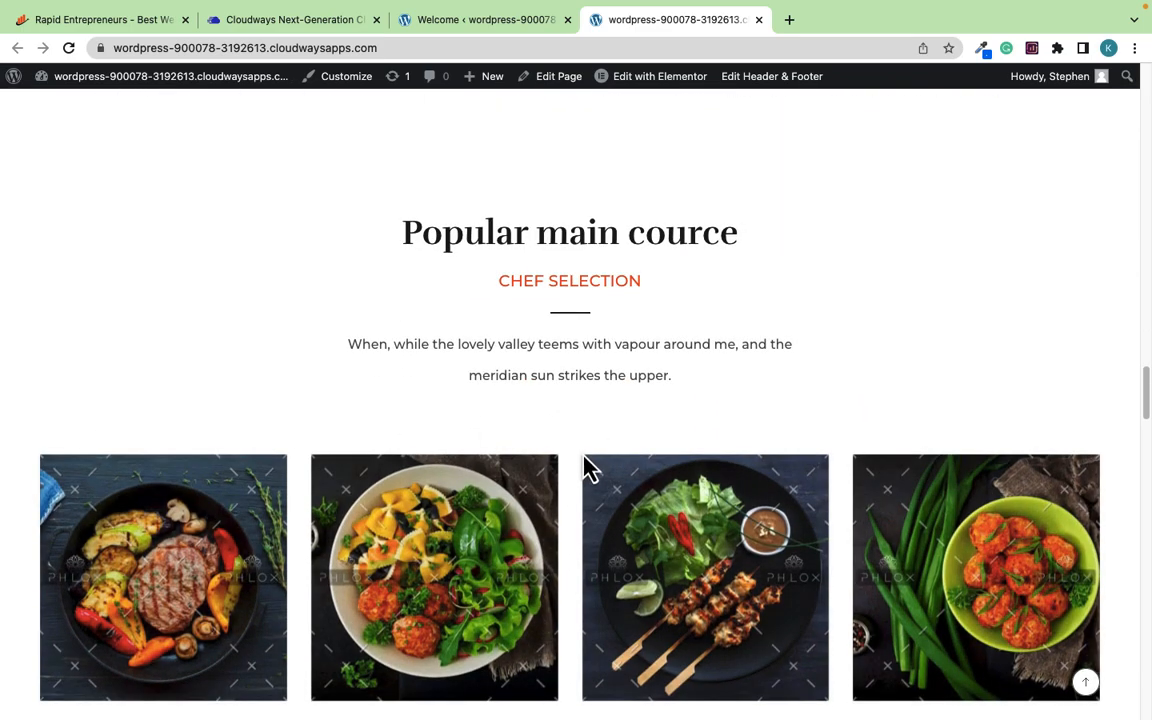
pyautogui.scroll(-3, 587, 469)
pyautogui.scroll(-5, 587, 469)
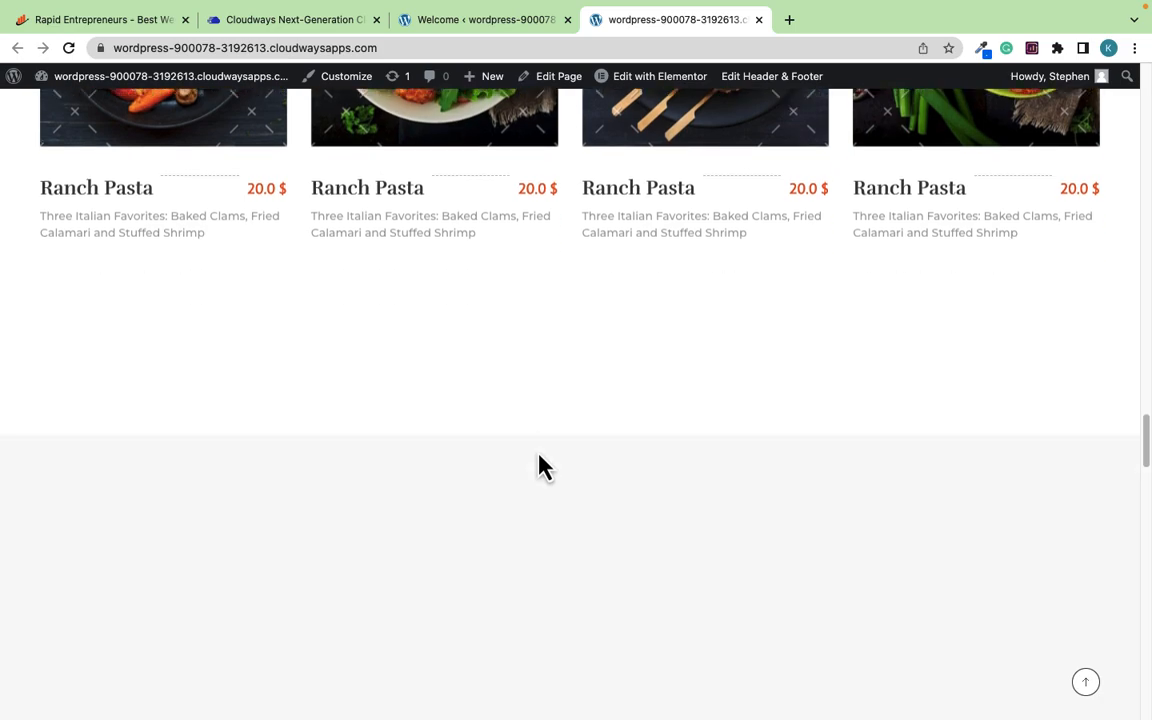
pyautogui.scroll(-10, 540, 465)
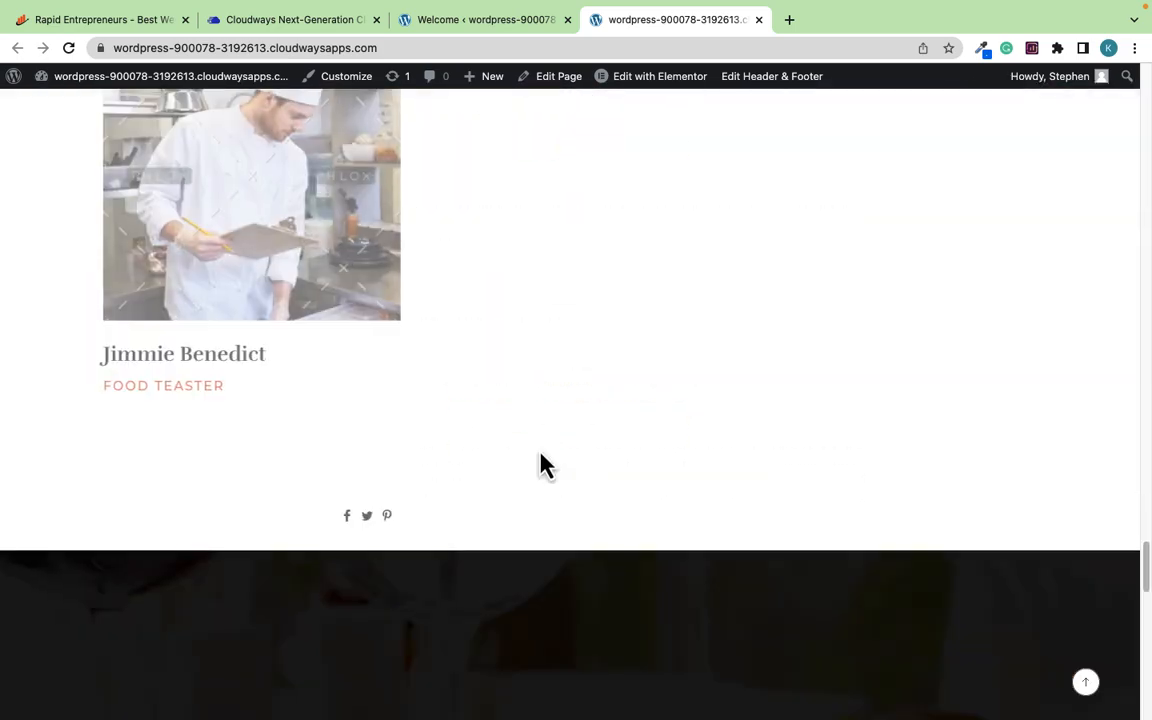
pyautogui.scroll(-10, 545, 465)
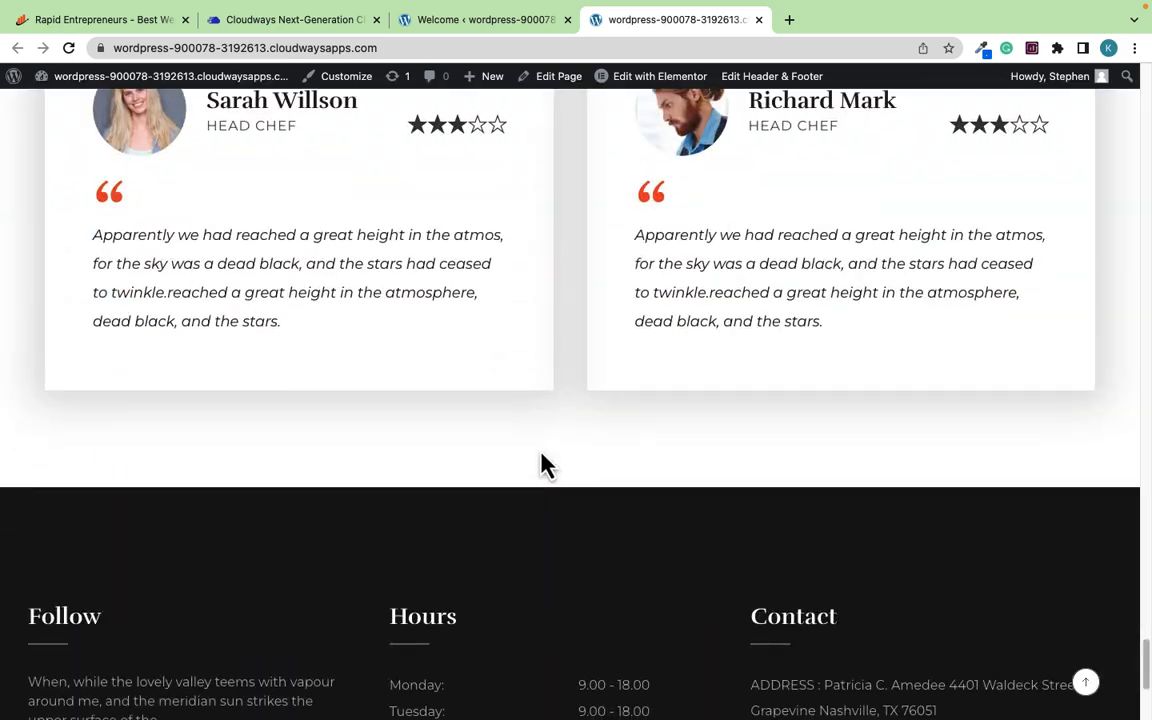
pyautogui.scroll(-3, 545, 465)
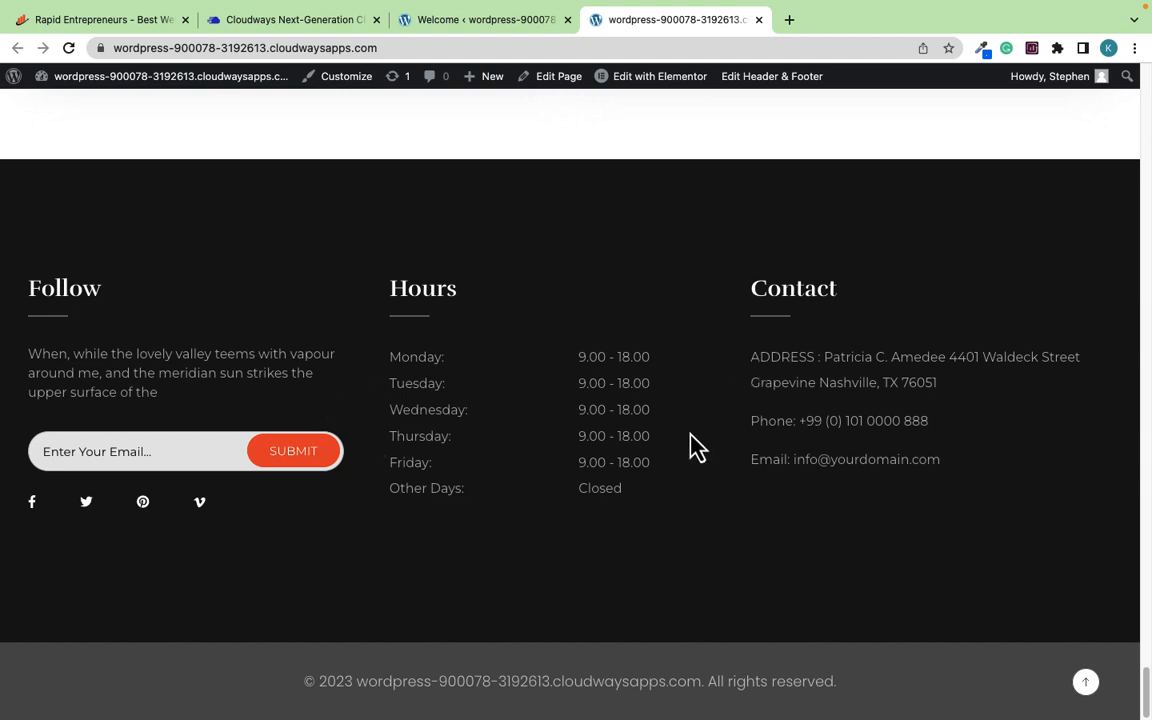
pyautogui.scroll(1, 502, 440)
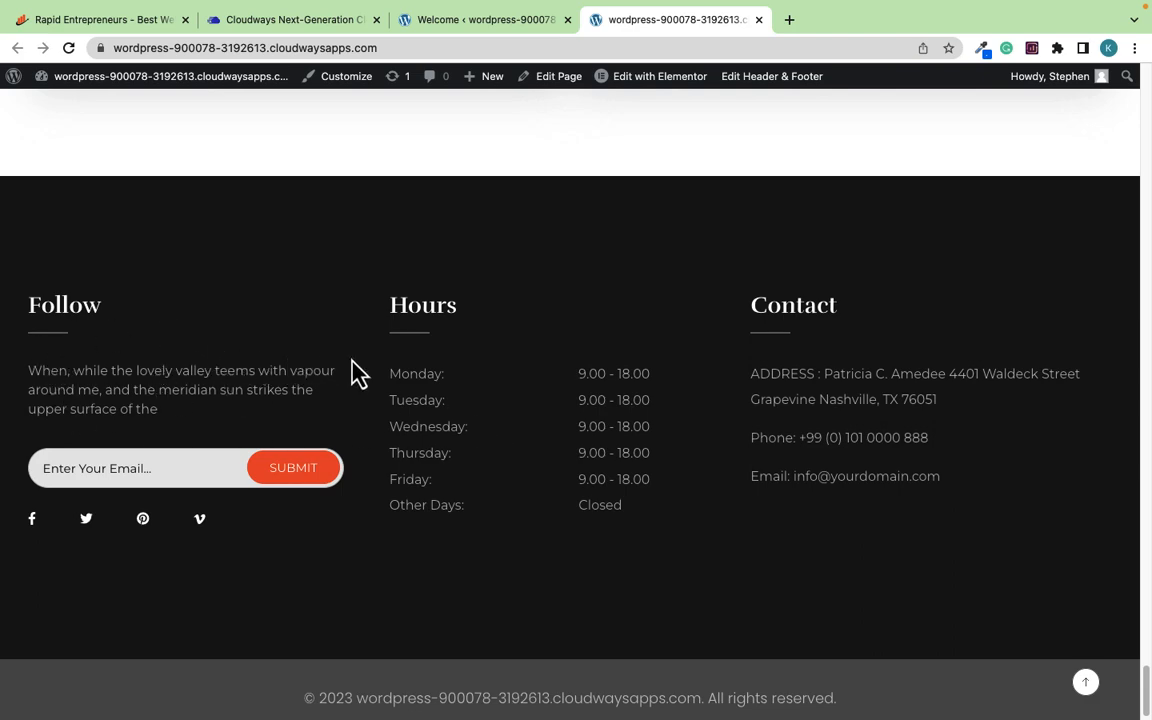
pyautogui.scroll(15, 384, 375)
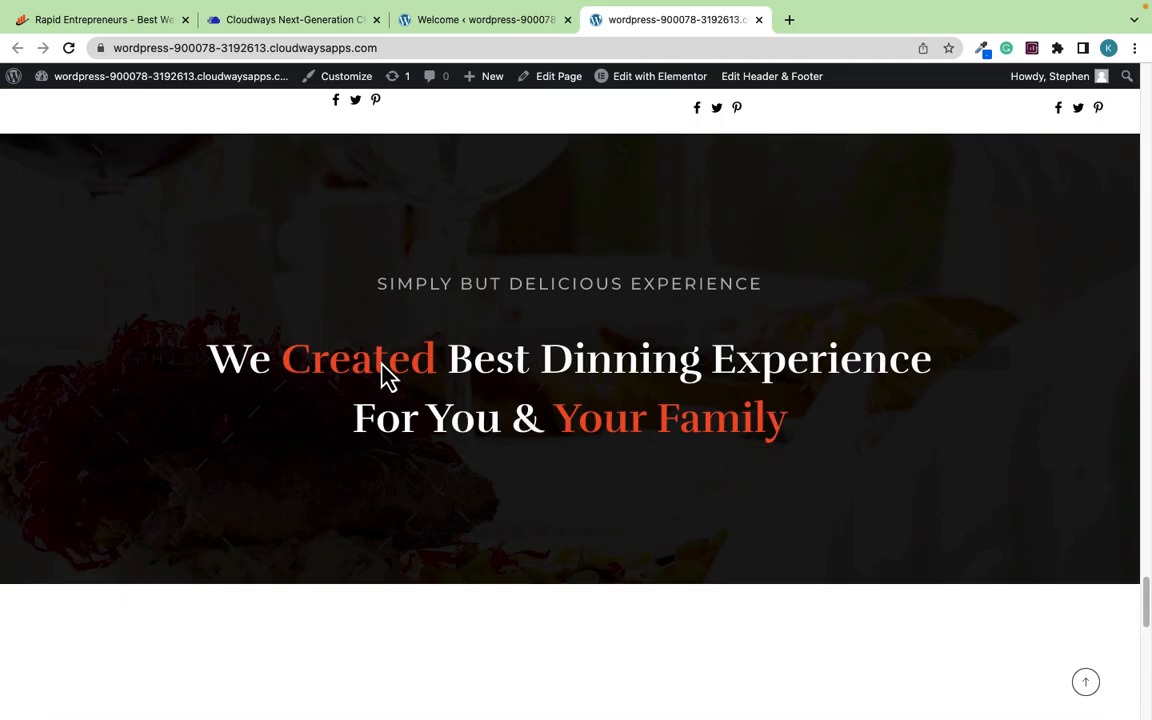
pyautogui.scroll(10, 384, 376)
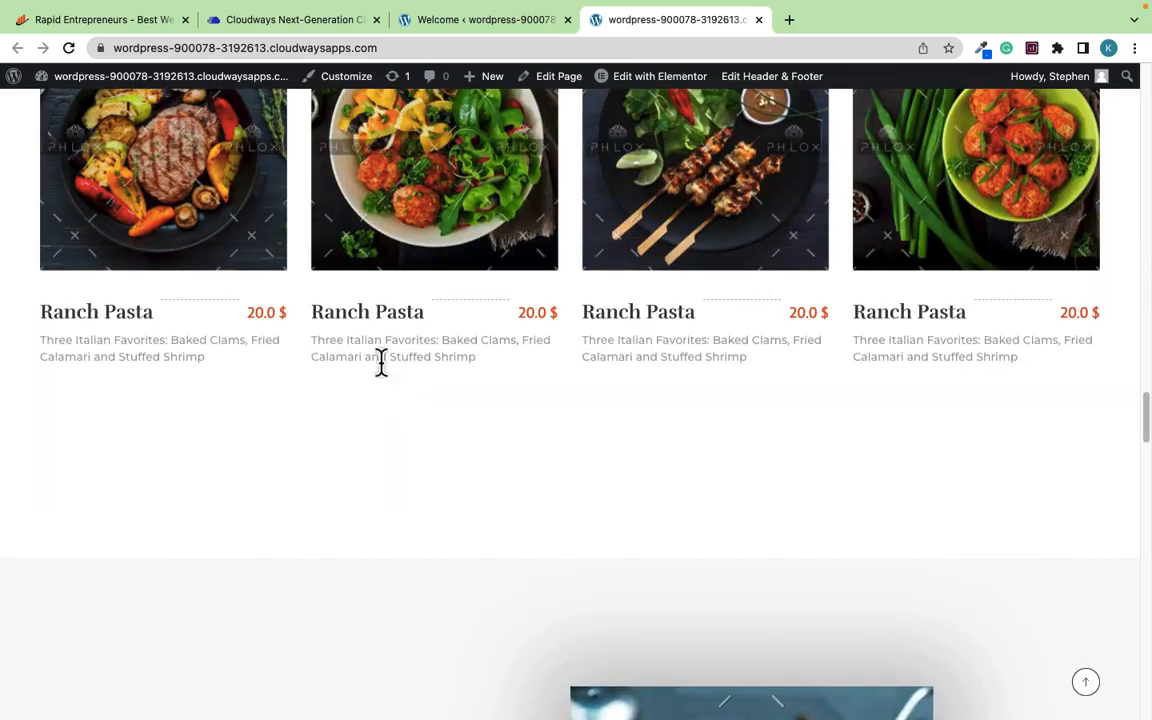
pyautogui.scroll(12, 384, 376)
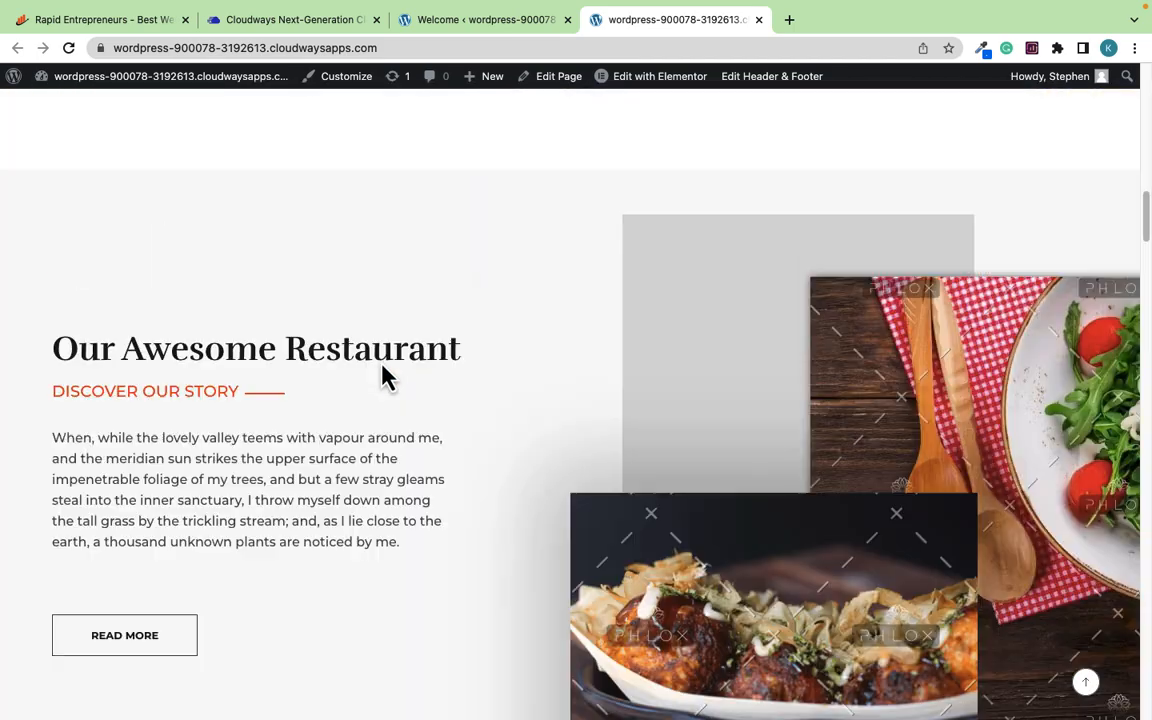
pyautogui.scroll(8, 384, 376)
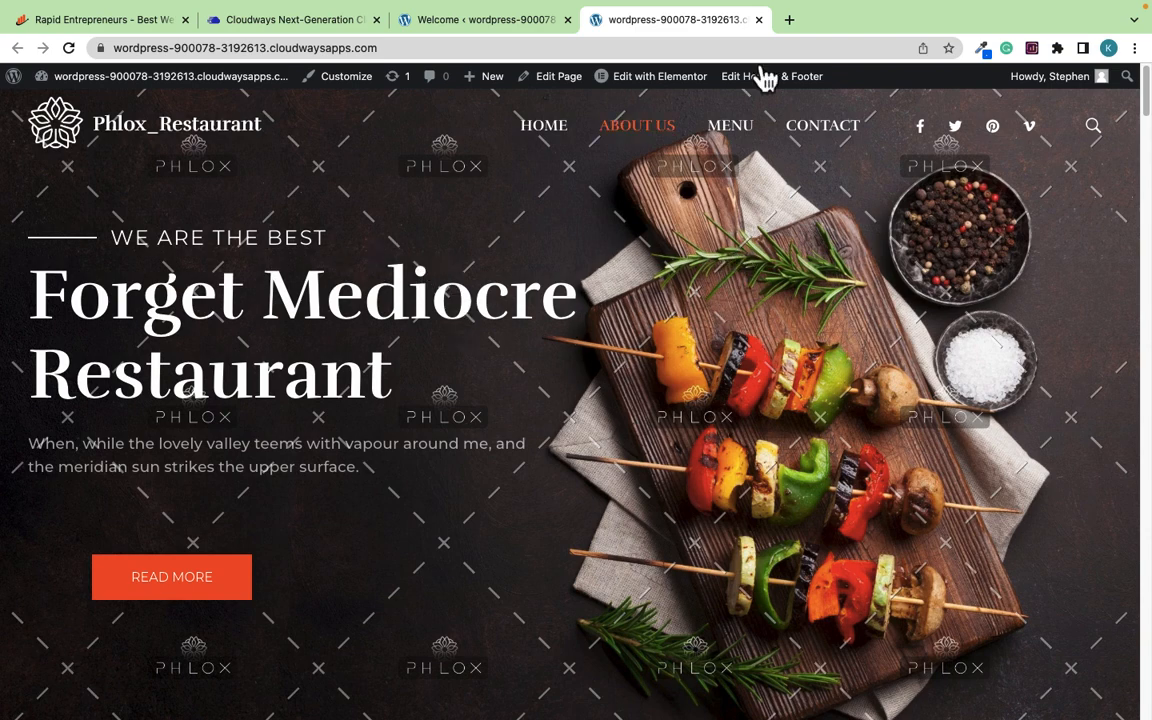
# Step: Open the image and design sites pixabay.com, pexels.com and canva.com, each in its own new browser tab
pyautogui.click(789, 21)
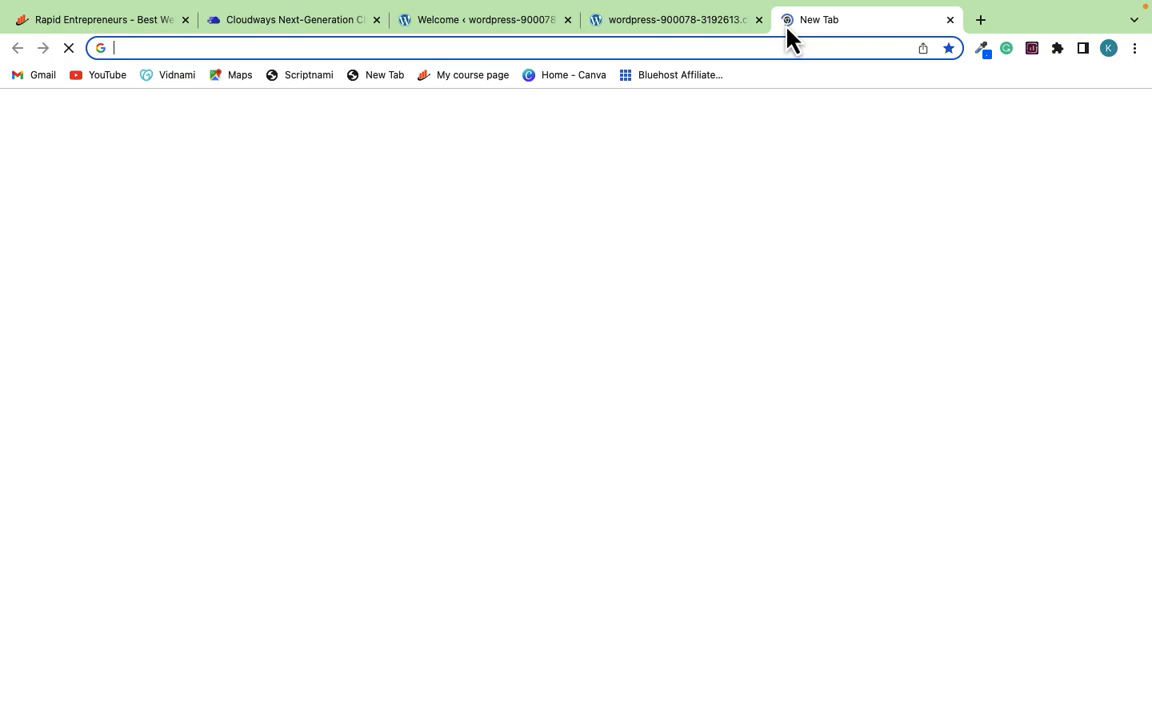
pyautogui.write('pixa')
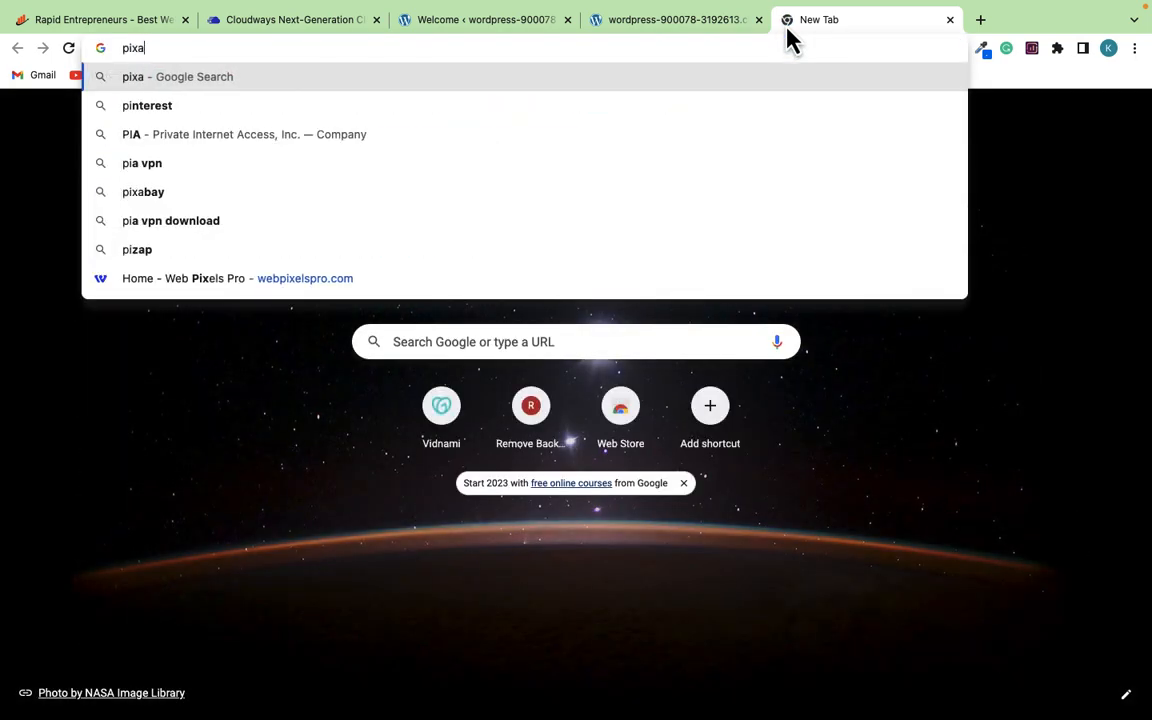
pyautogui.write('bay.com')
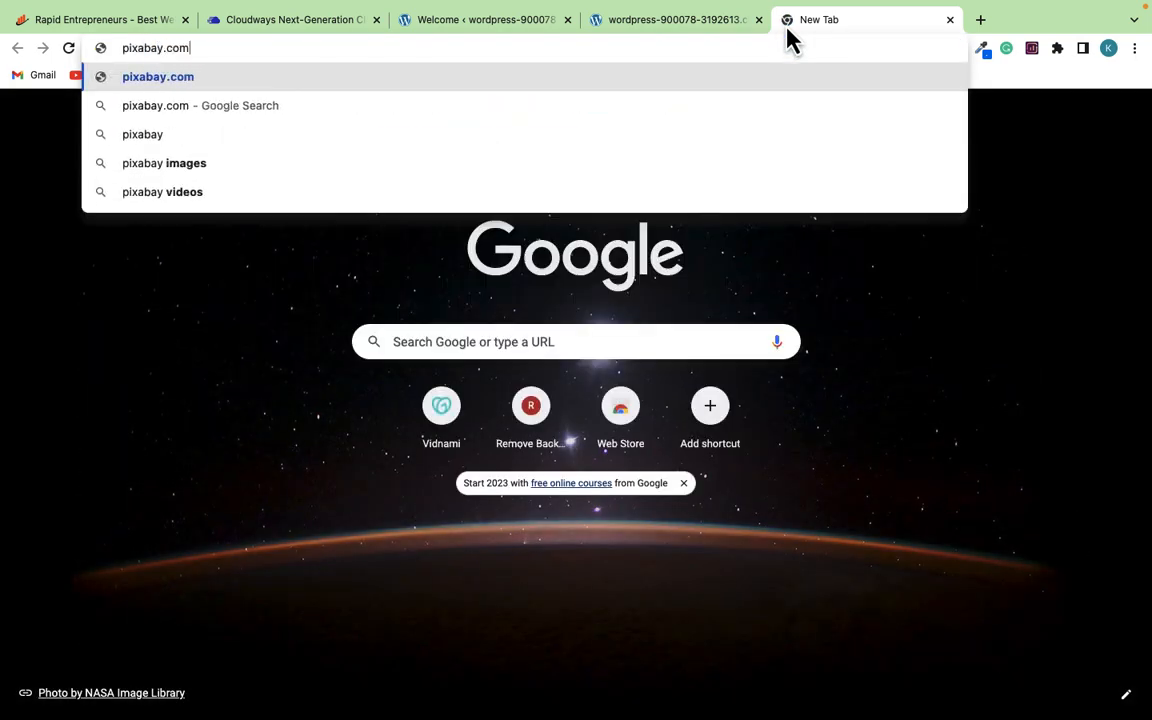
pyautogui.press('Return')
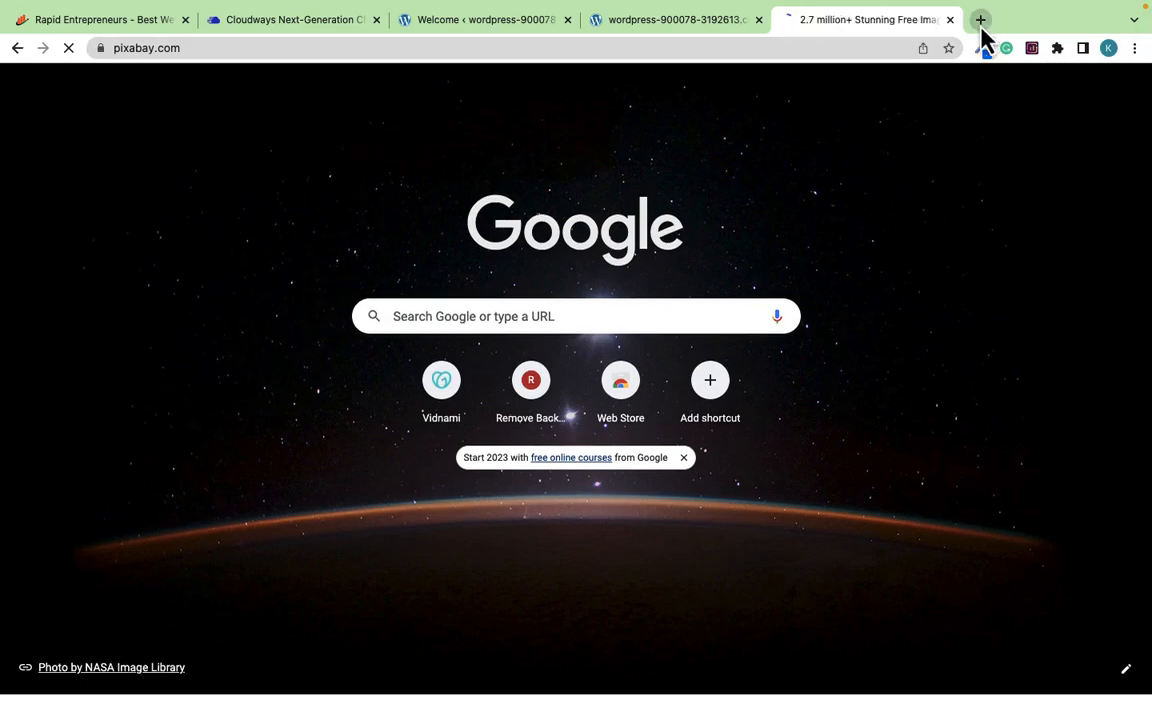
pyautogui.click(980, 20)
pyautogui.write('exels')
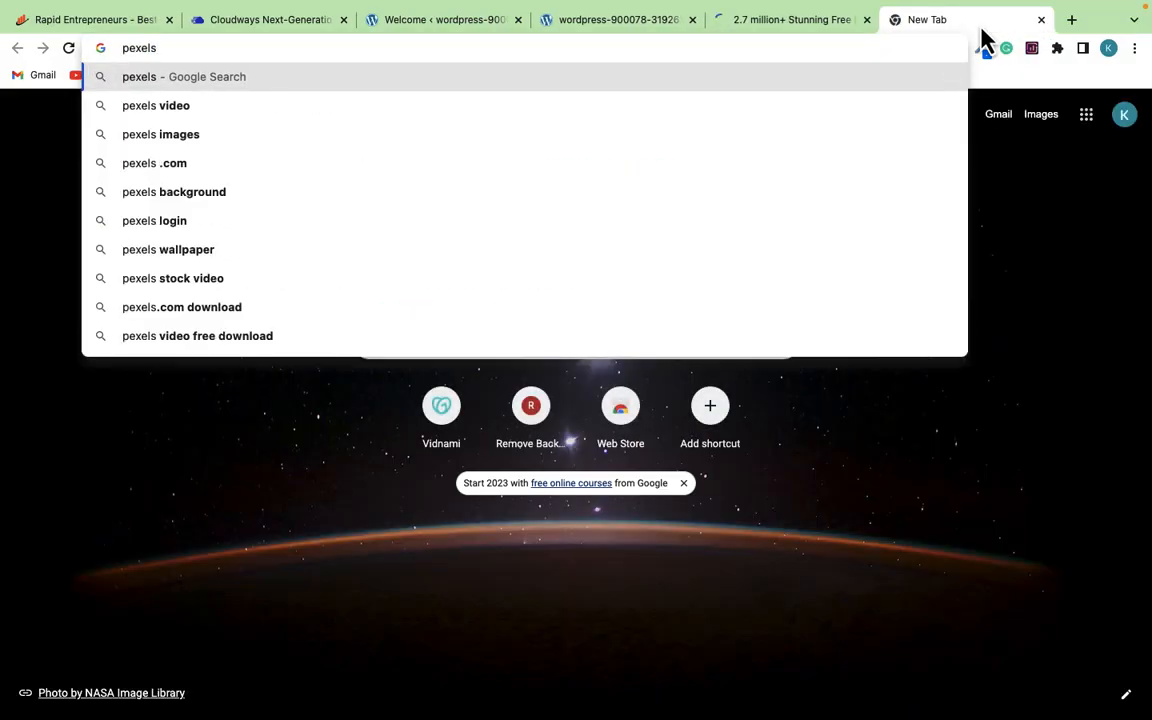
pyautogui.write('.com')
pyautogui.press('Return')
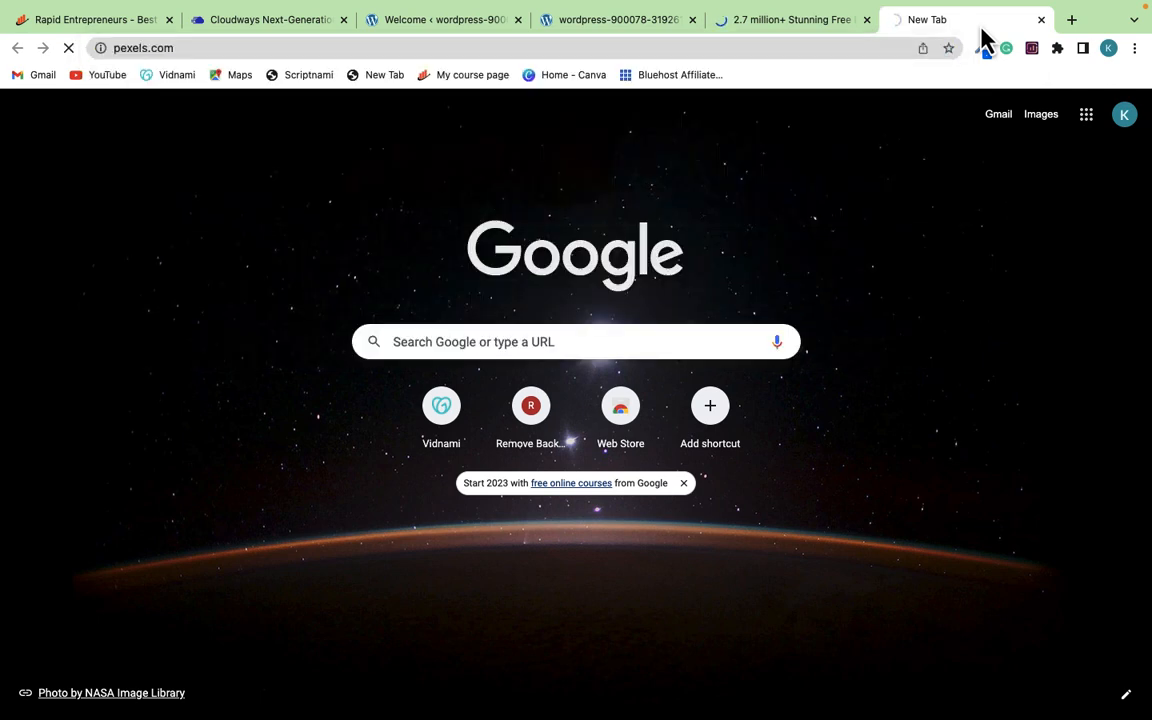
pyautogui.click(1075, 22)
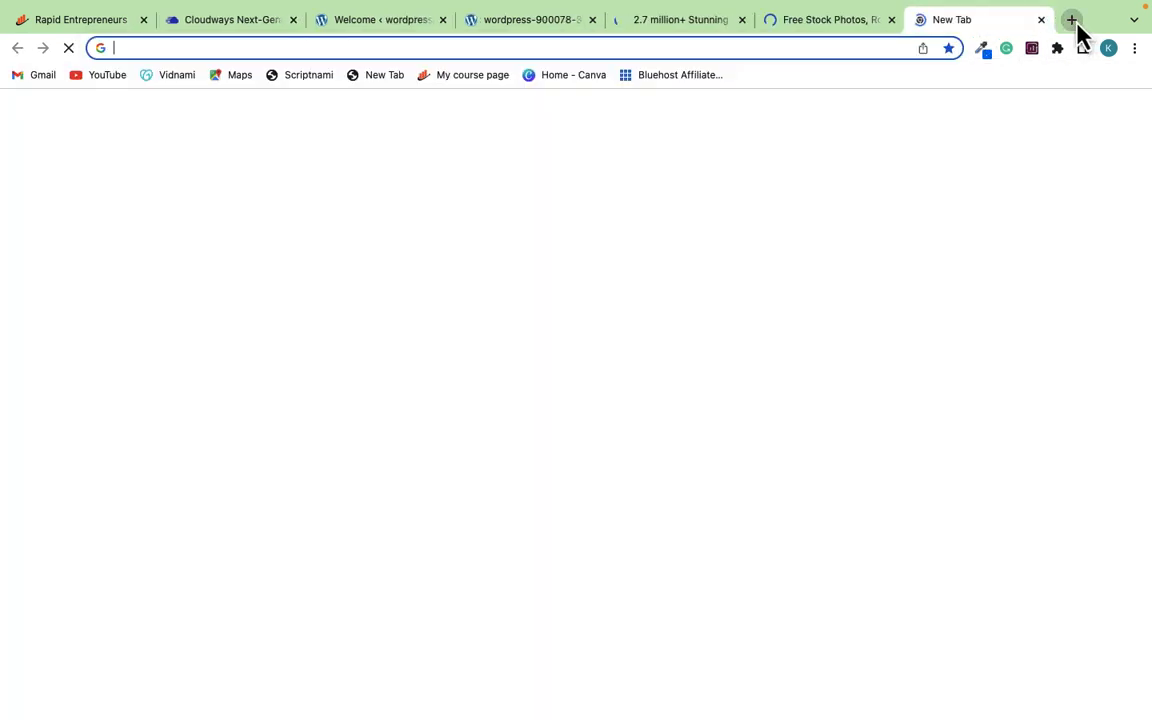
pyautogui.write('canva.com')
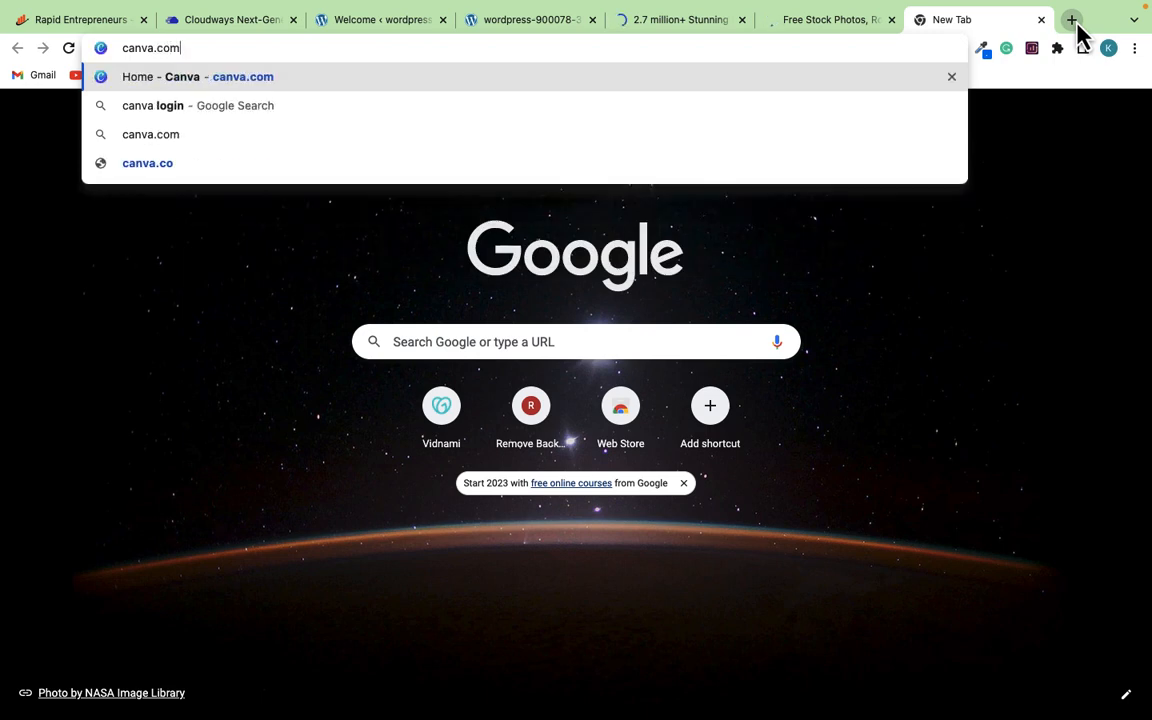
pyautogui.press('Return')
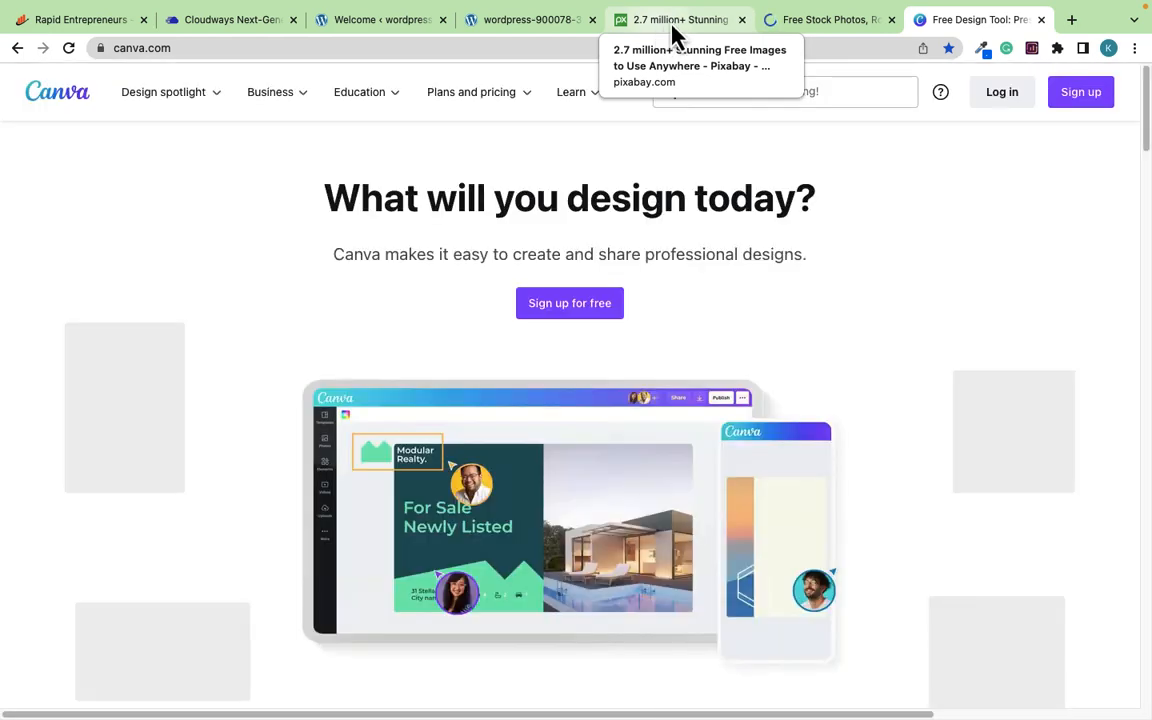
# Step: Search Pixabay for "restaurant images" and browse the resulting free photos
pyautogui.click(669, 20)
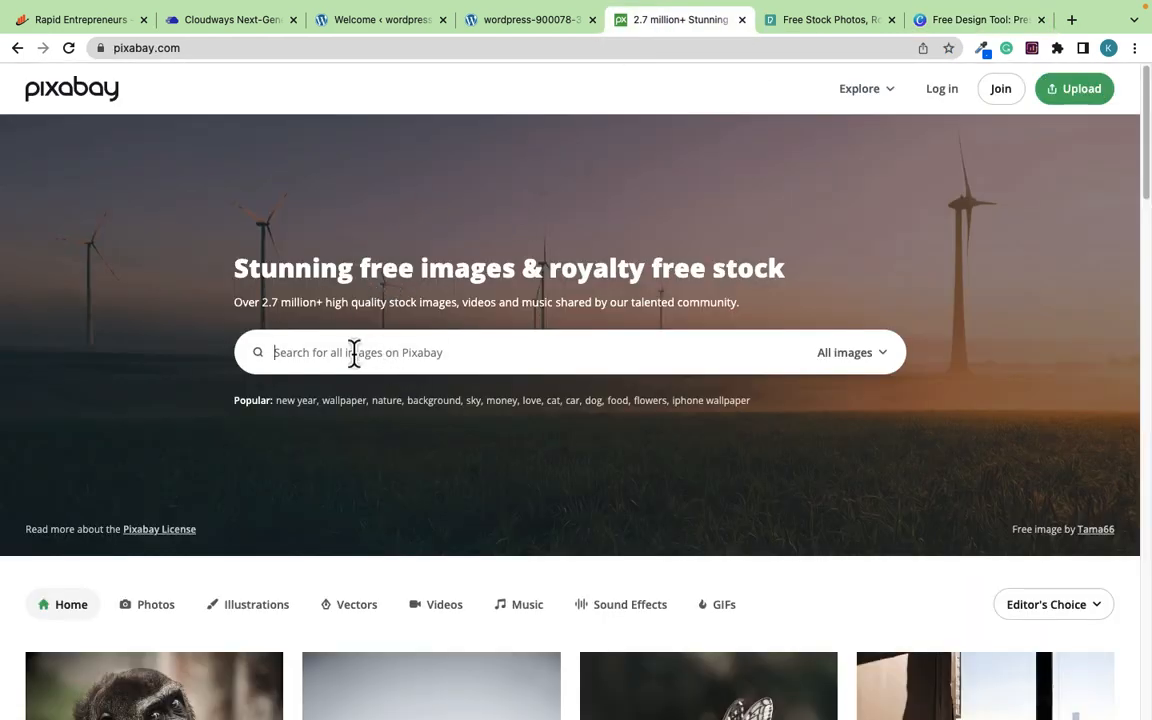
pyautogui.write('resta')
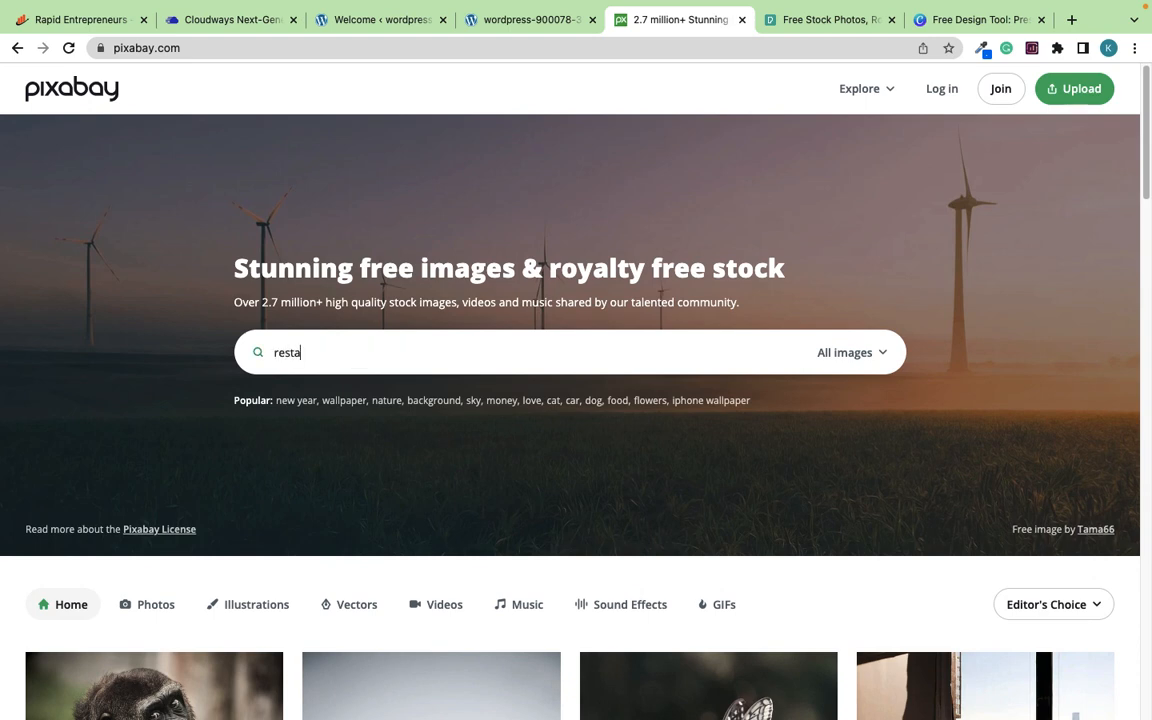
pyautogui.write('urant images')
pyautogui.press('Return')
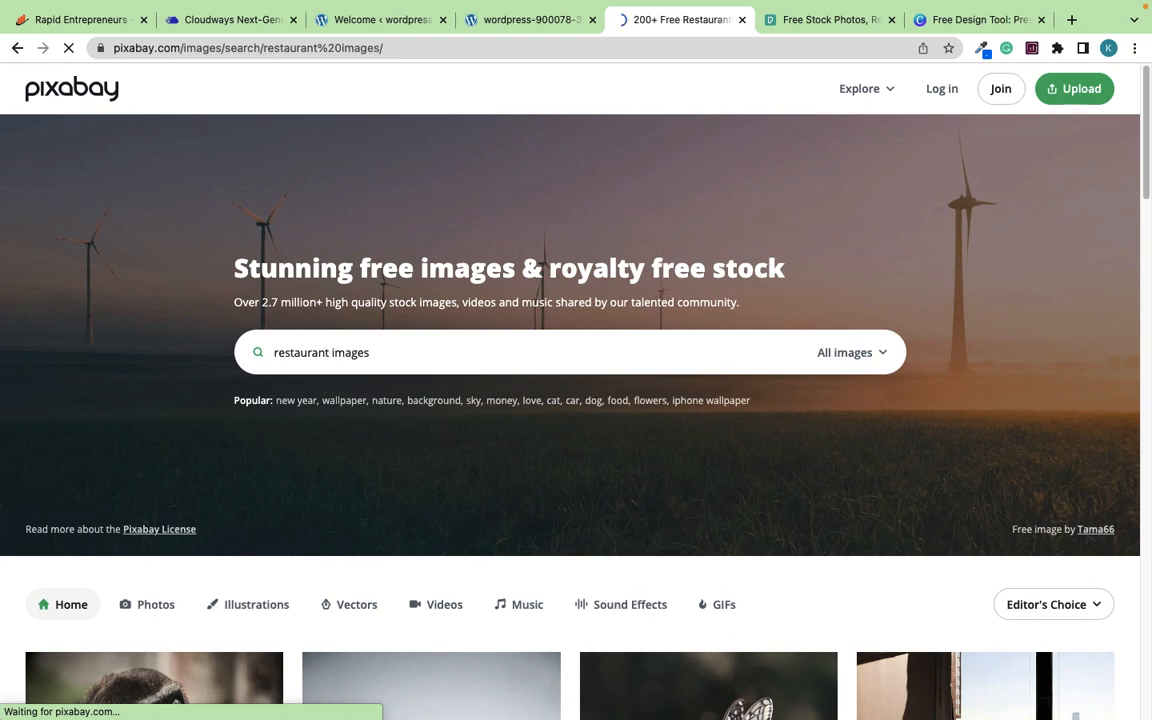
pyautogui.scroll(-2, 463, 378)
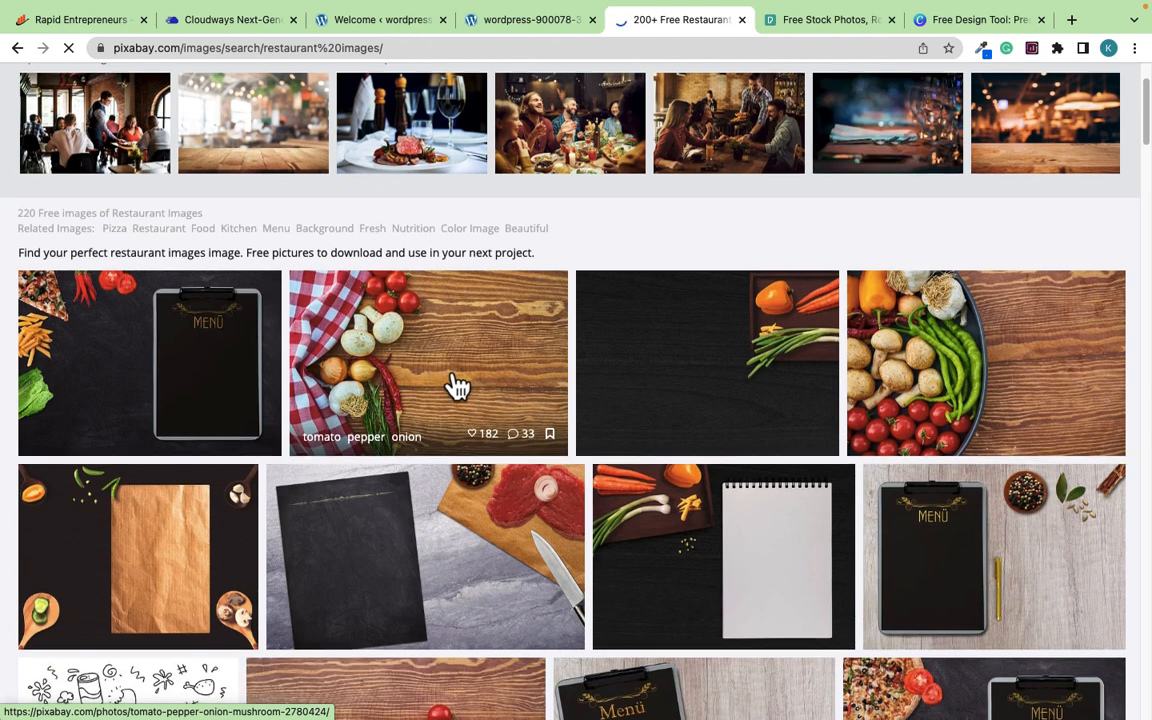
pyautogui.scroll(-1, 457, 388)
pyautogui.scroll(-3, 457, 388)
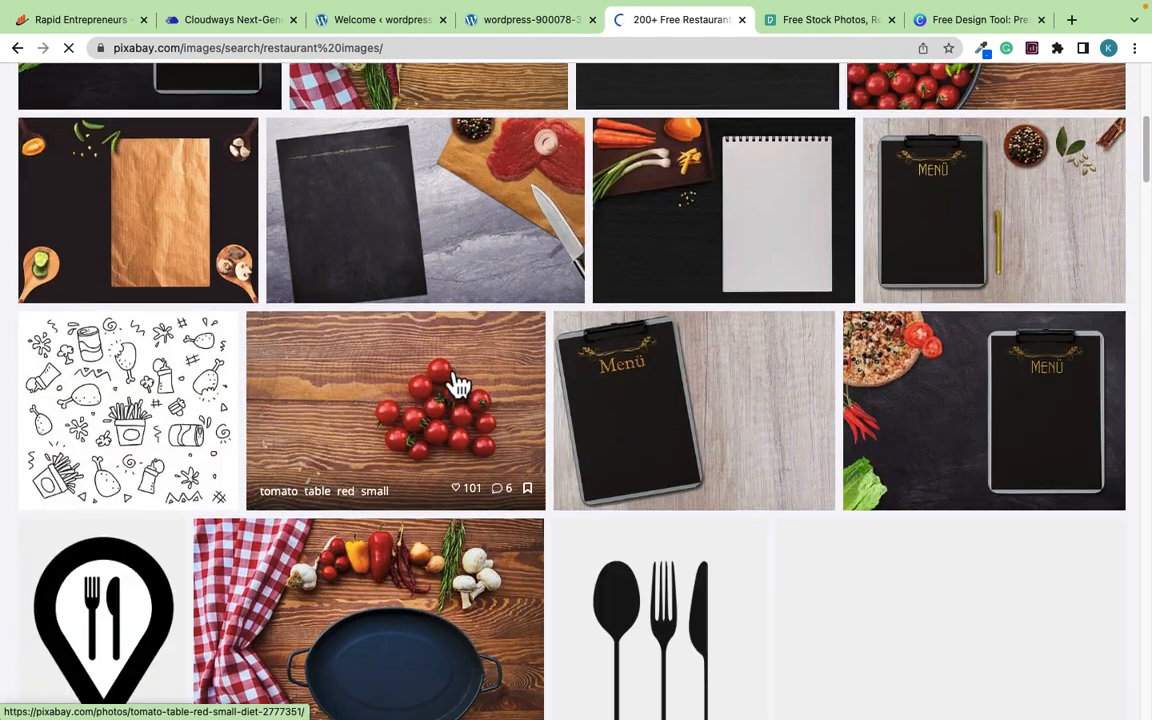
pyautogui.scroll(2, 457, 385)
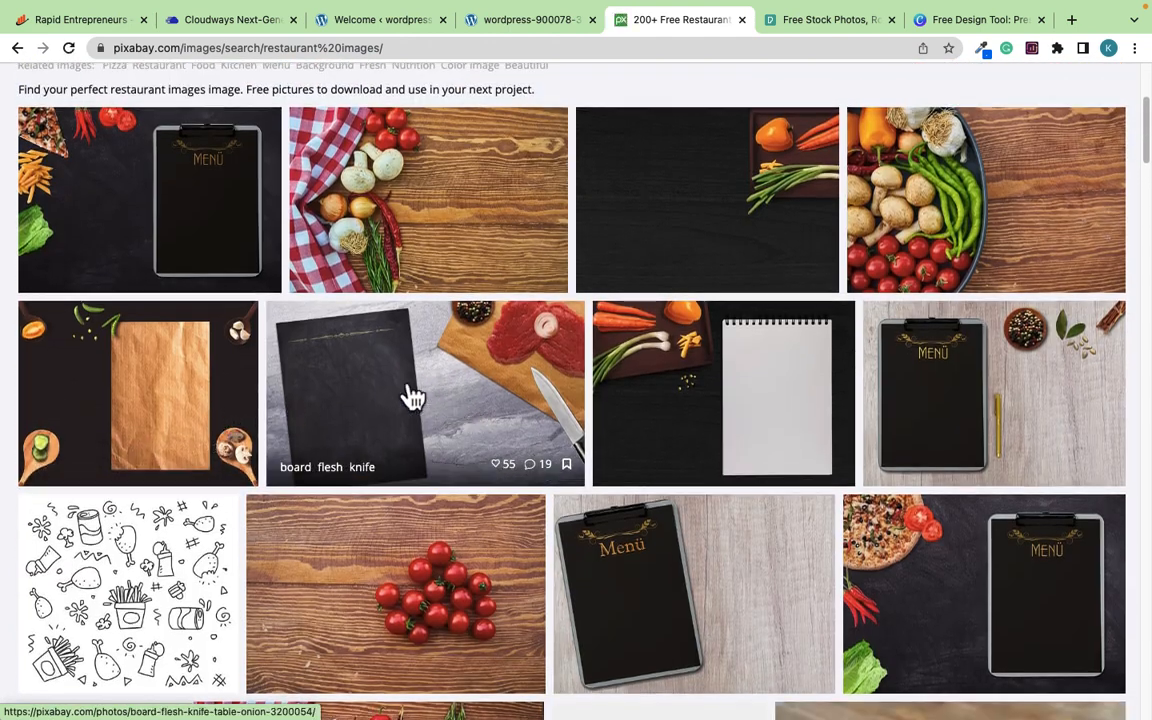
pyautogui.scroll(3, 321, 380)
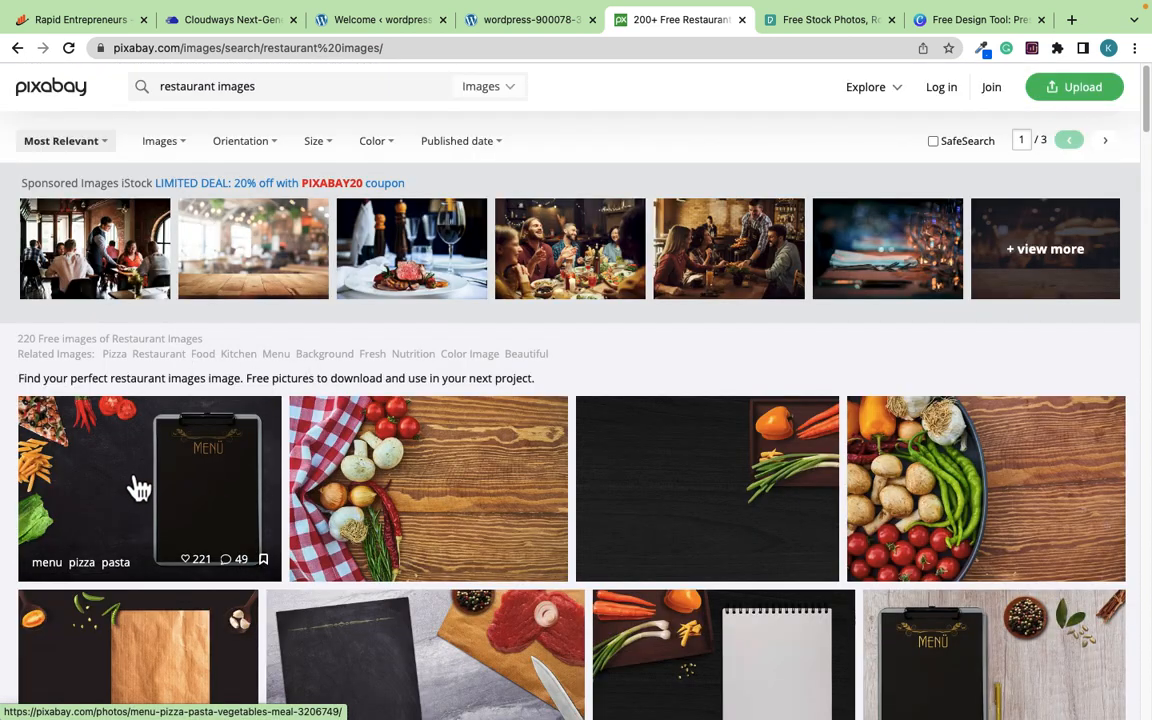
# Step: Open the dark Menu Pizza Pasta clipboard photo and sign in to Pixabay with the suggested Google account
pyautogui.click(138, 487)
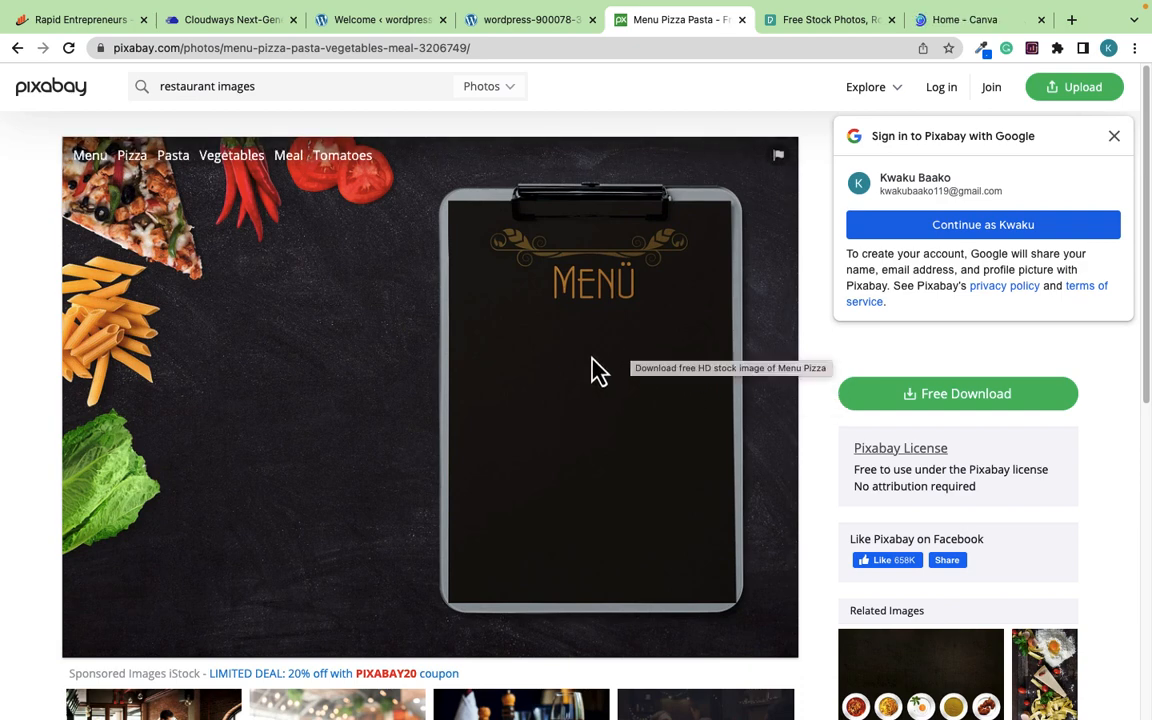
pyautogui.click(964, 234)
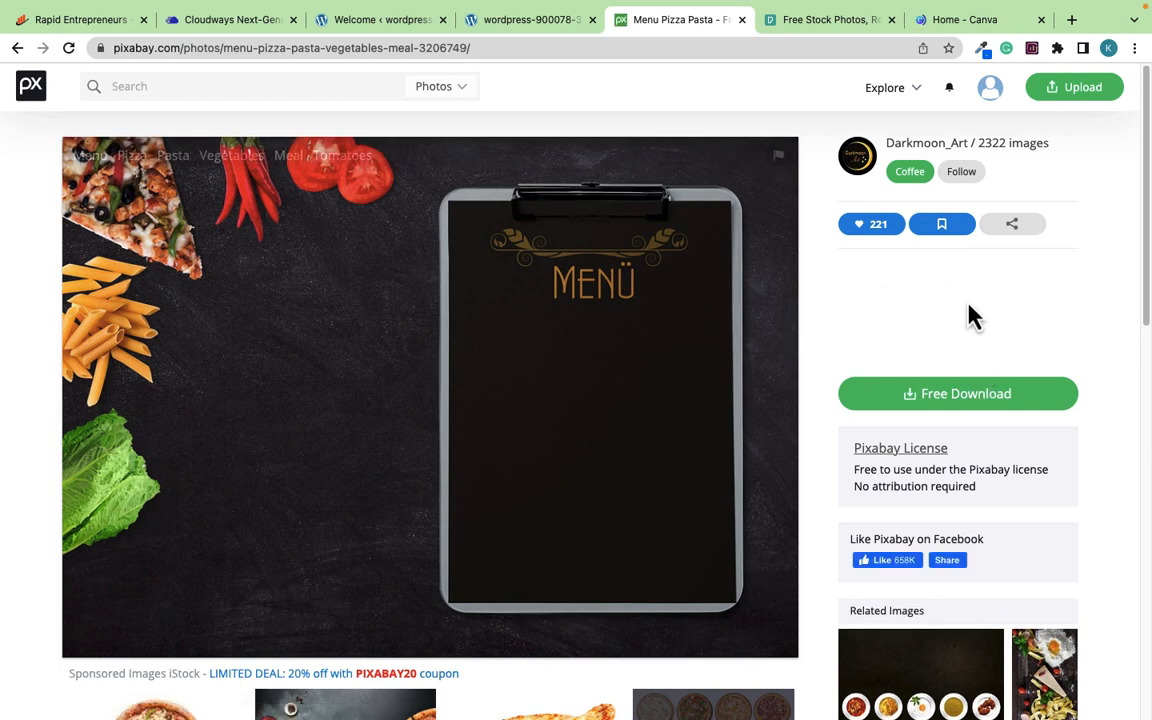
pyautogui.scroll(-1, 967, 372)
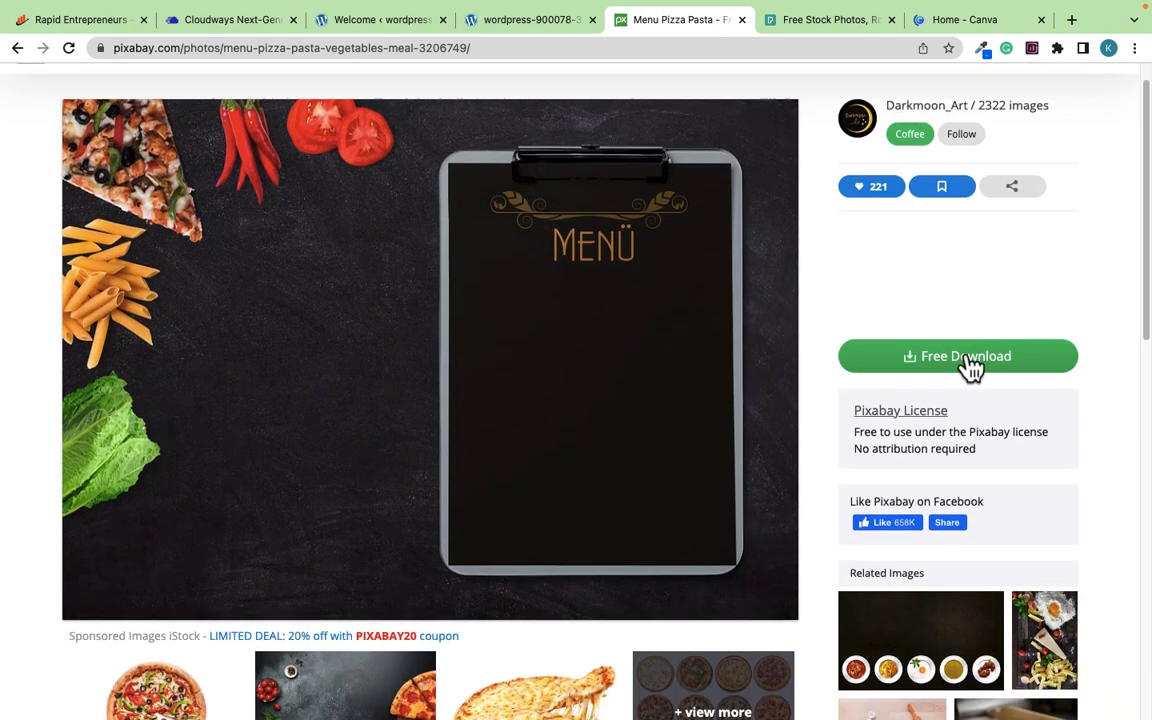
pyautogui.scroll(1, 970, 368)
pyautogui.scroll(1, 969, 368)
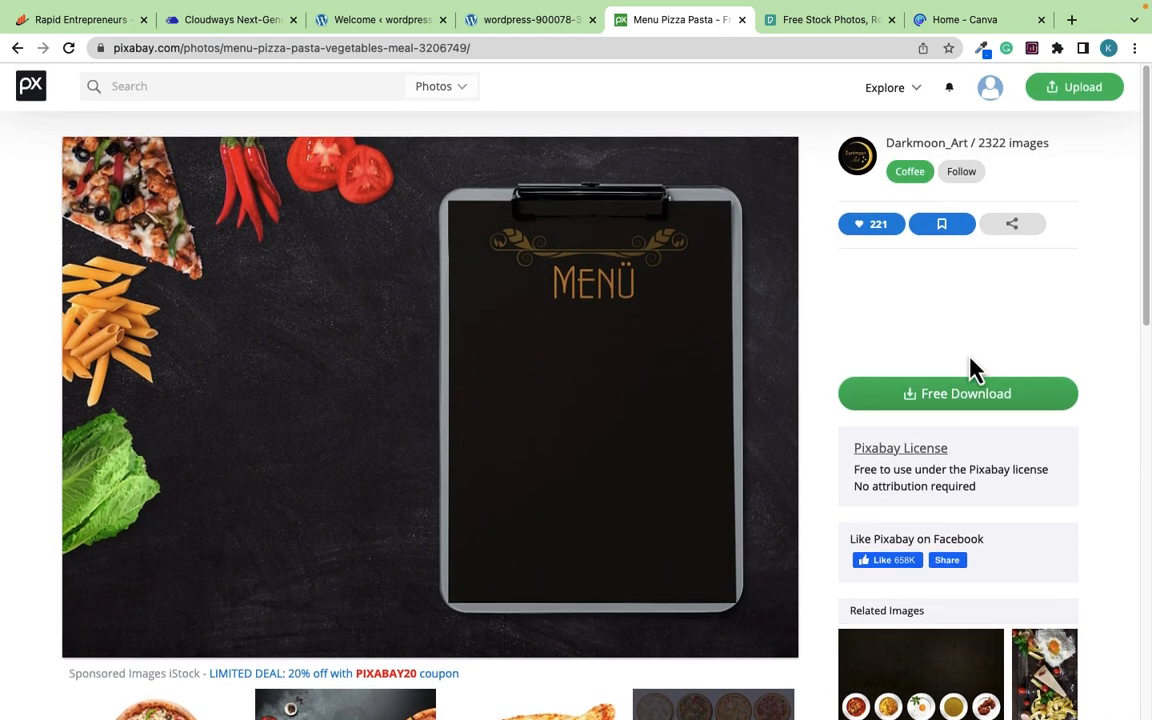
# Step: Download the dark Menu Pizza Pasta clipboard photo as a 1920×1357 JPG and dismiss the author thank-you notice
pyautogui.click(980, 412)
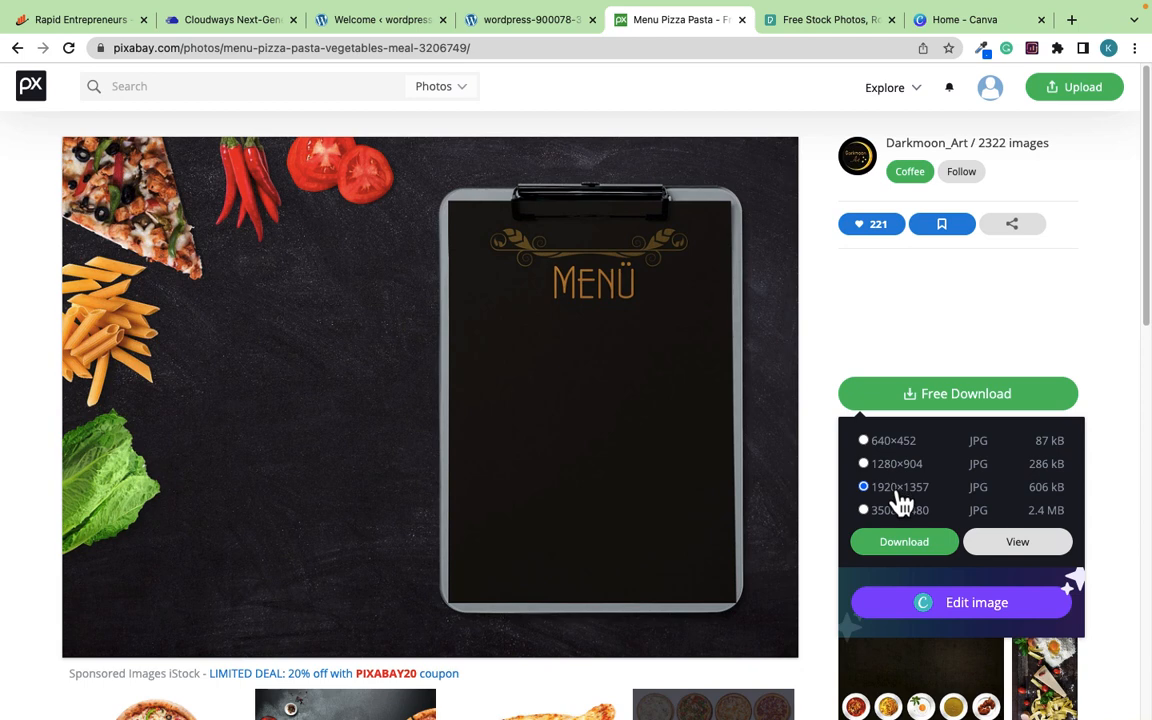
pyautogui.click(905, 545)
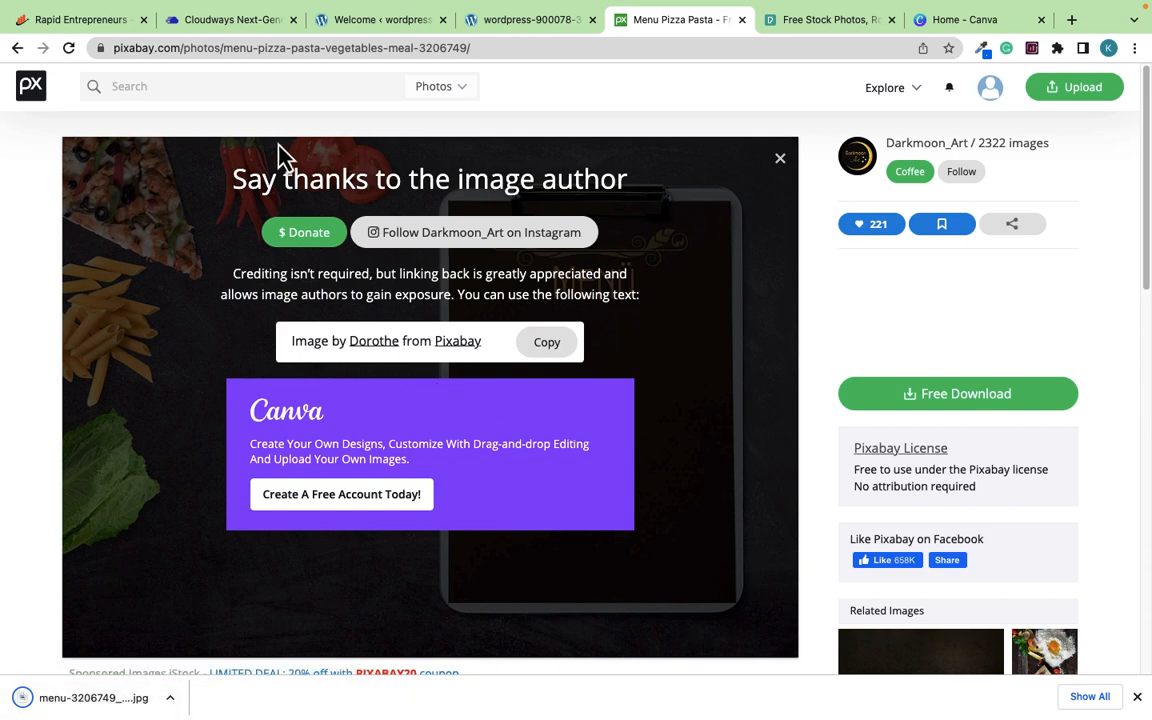
pyautogui.click(17, 47)
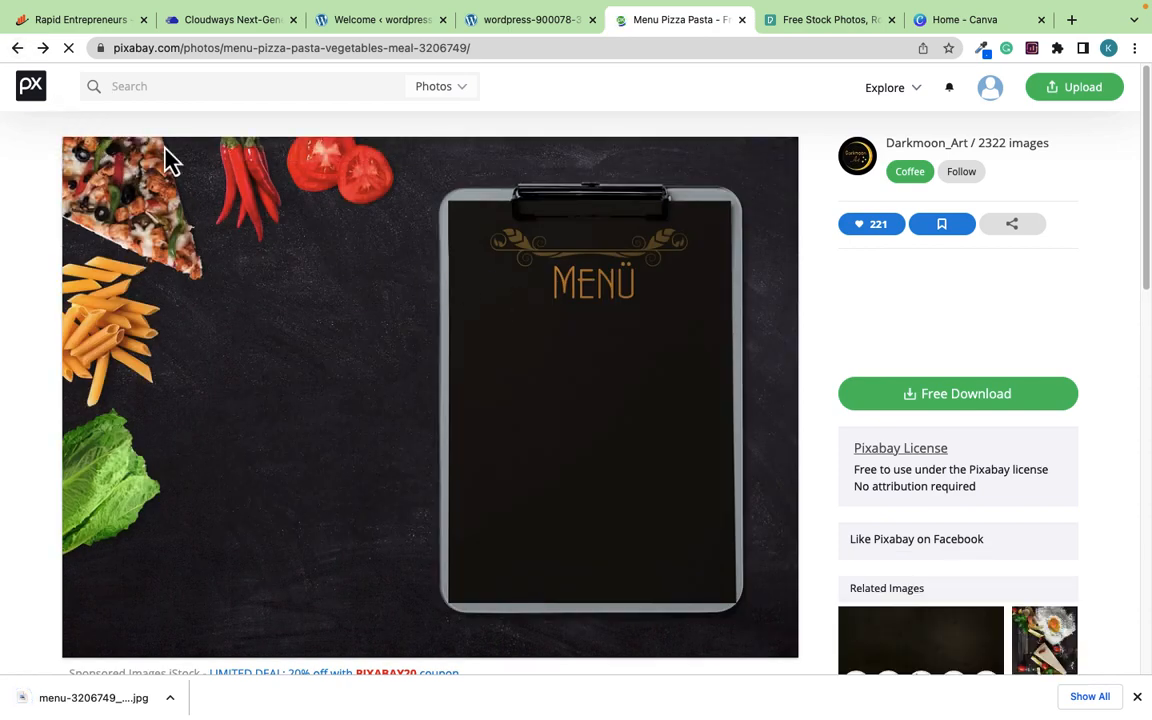
# Step: Find the related spaghetti, tomatoes and basil photo on dark wood and download it as a 1920×1271 JPG
pyautogui.scroll(-1, 450, 337)
pyautogui.scroll(-6, 450, 337)
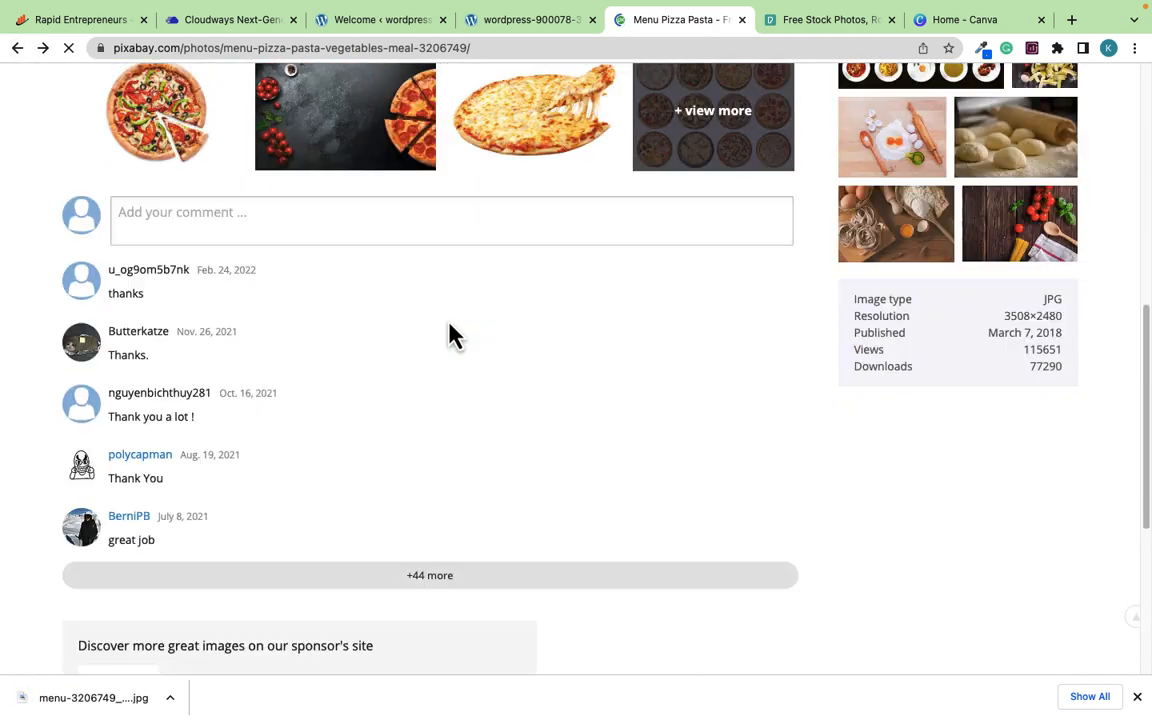
pyautogui.scroll(2, 393, 309)
pyautogui.scroll(2, 403, 302)
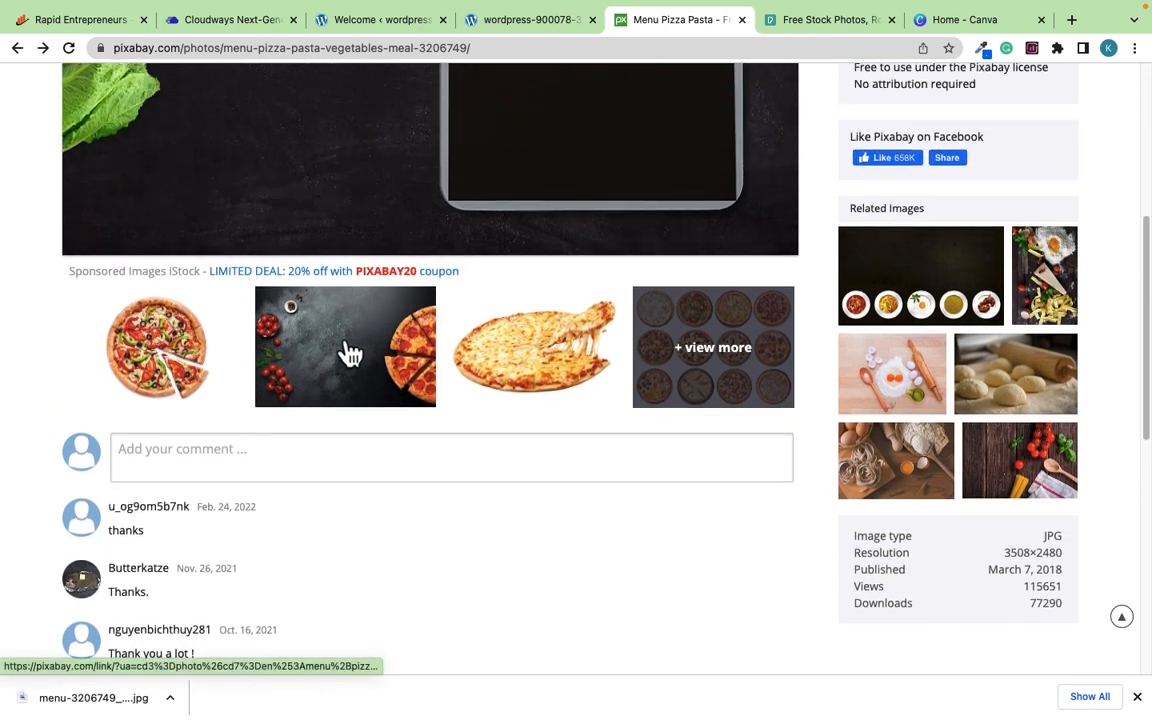
pyautogui.scroll(-1, 1000, 410)
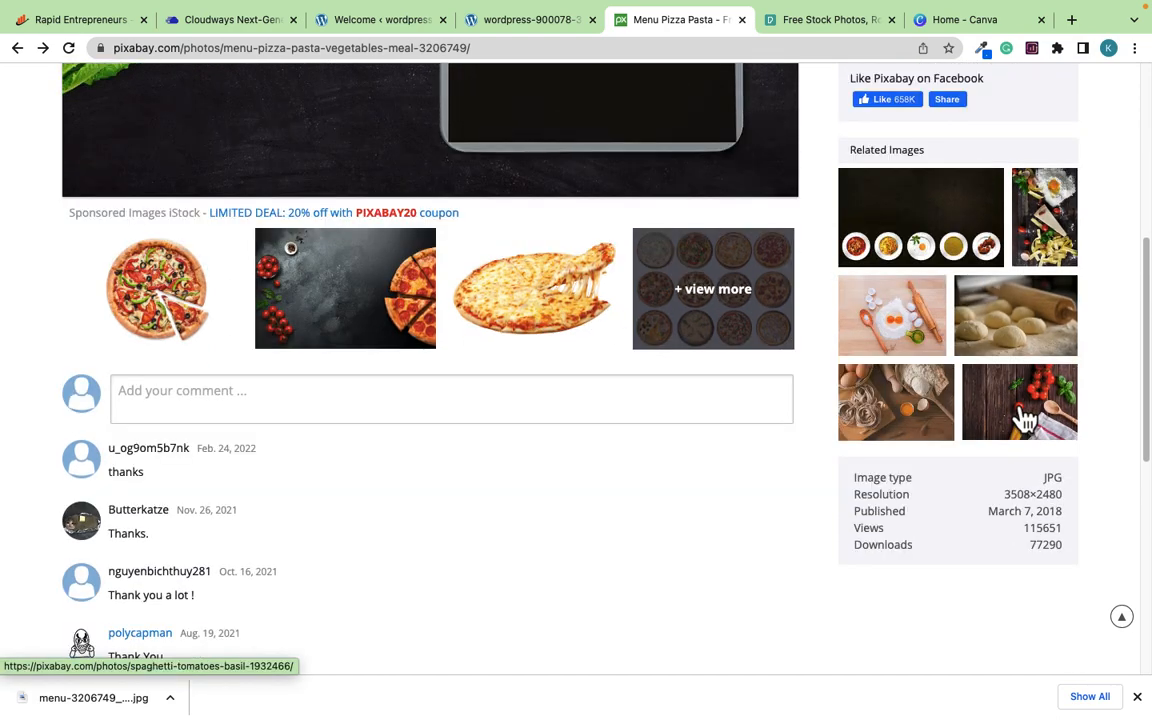
pyautogui.click(1023, 419)
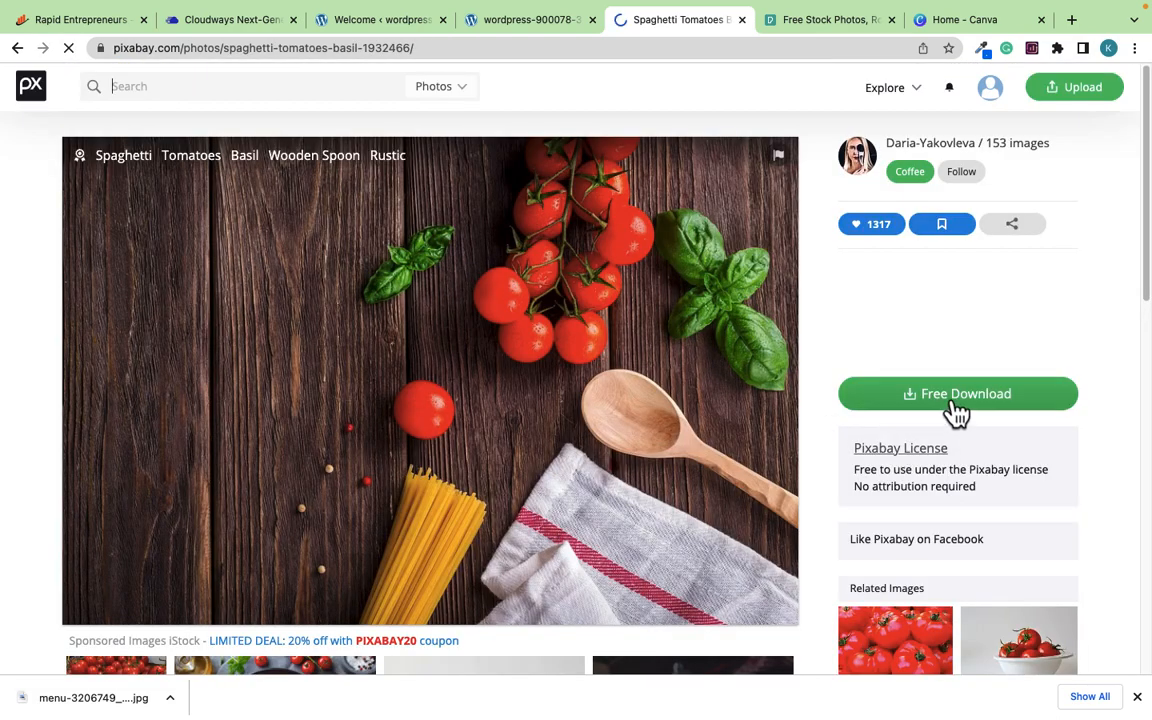
pyautogui.click(955, 405)
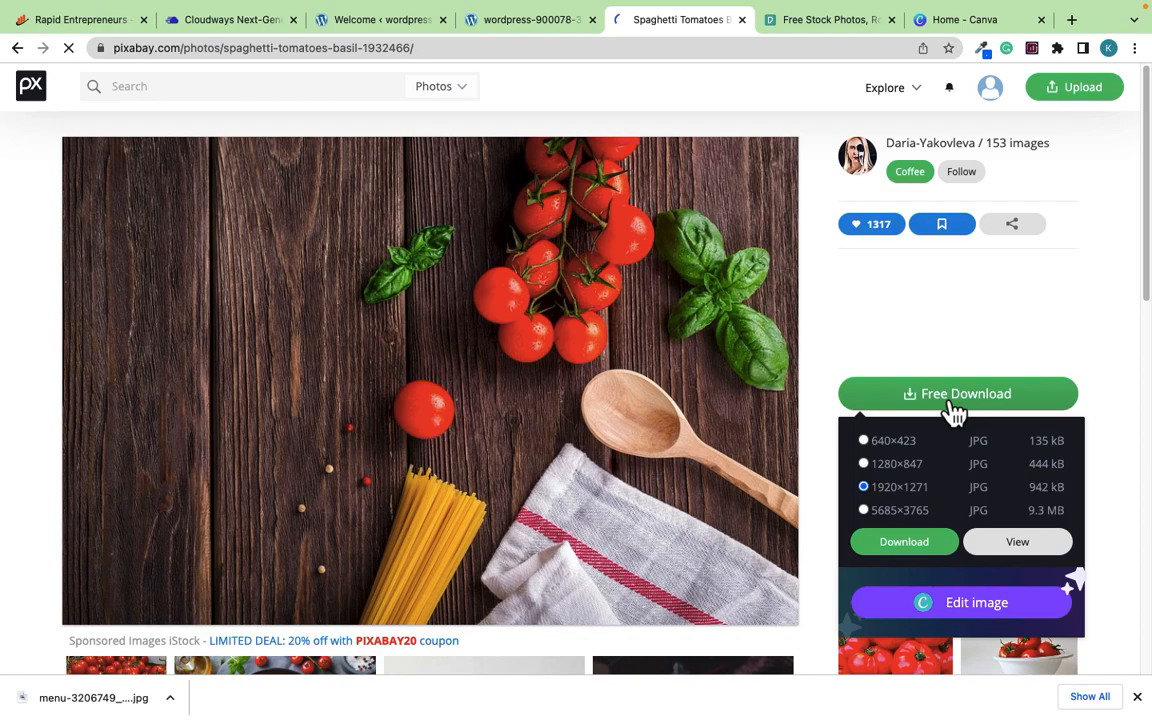
pyautogui.click(926, 550)
# Step: Try to get the sponsored iStock photo of spaghetti in a black bowl for free, and close the iStock page
pyautogui.scroll(-6, 470, 337)
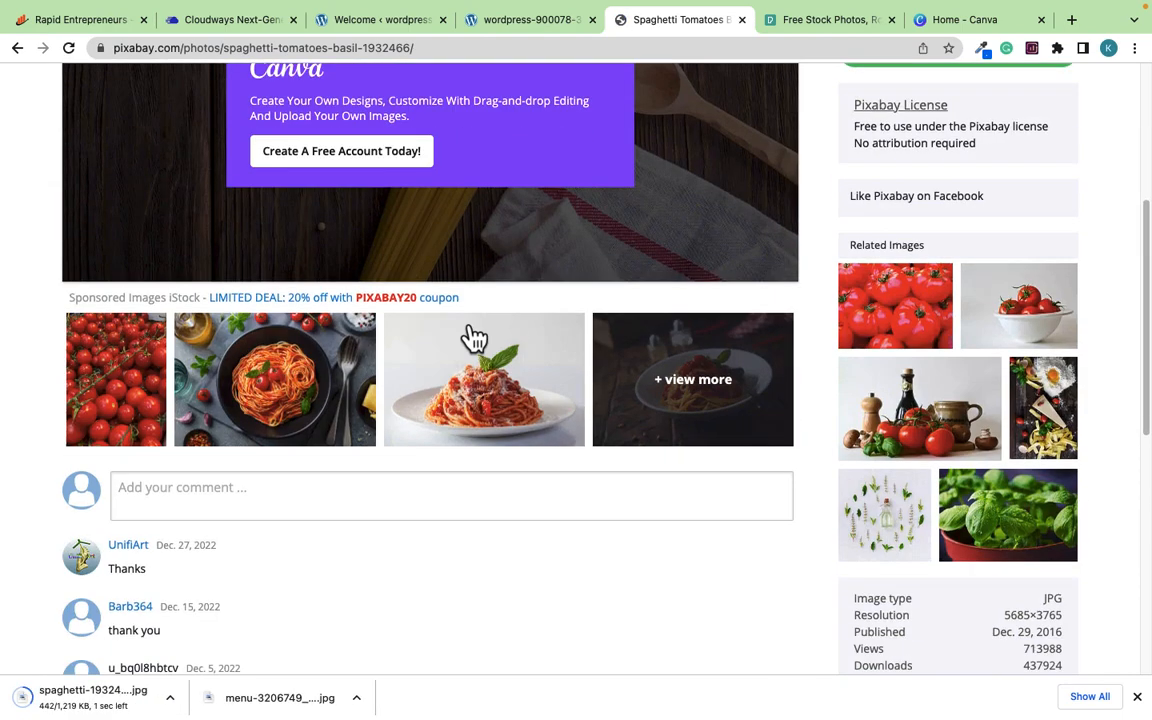
pyautogui.scroll(3, 363, 290)
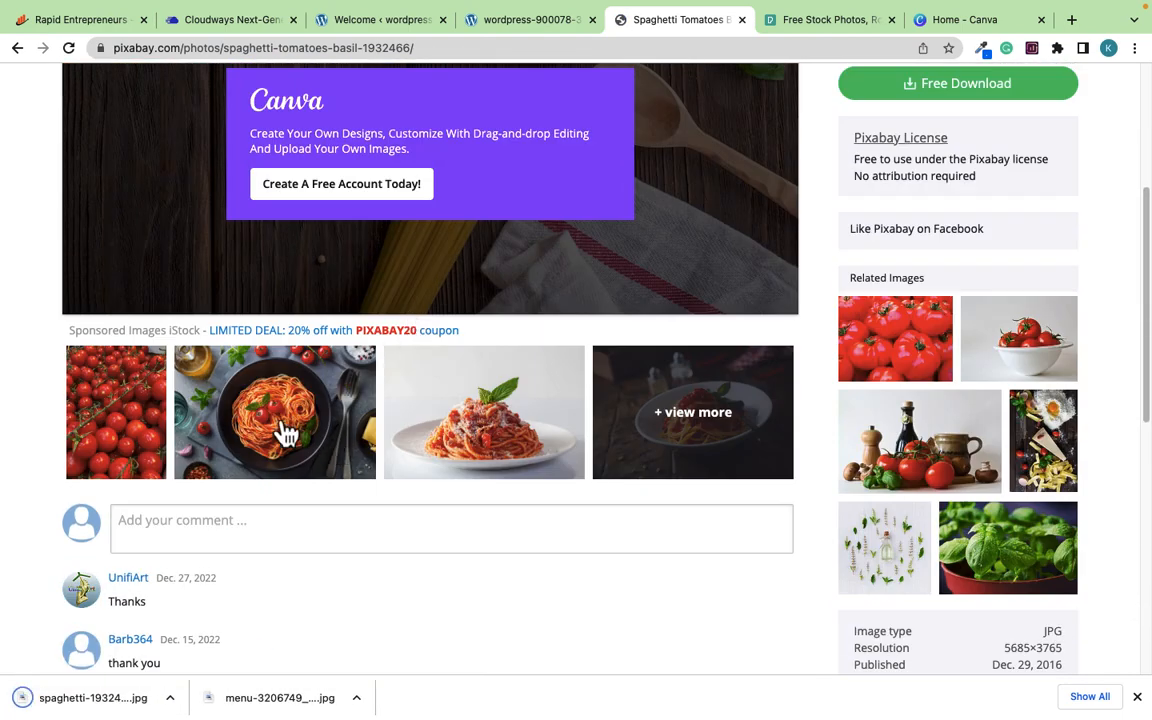
pyautogui.click(283, 430)
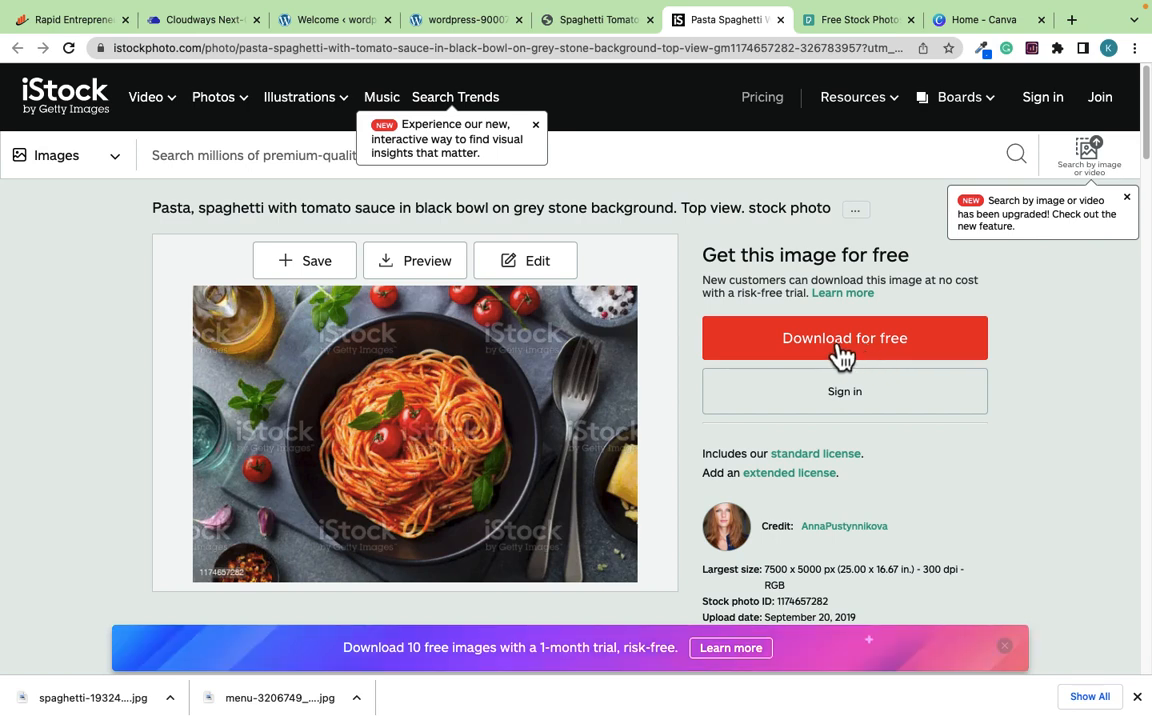
pyautogui.click(840, 347)
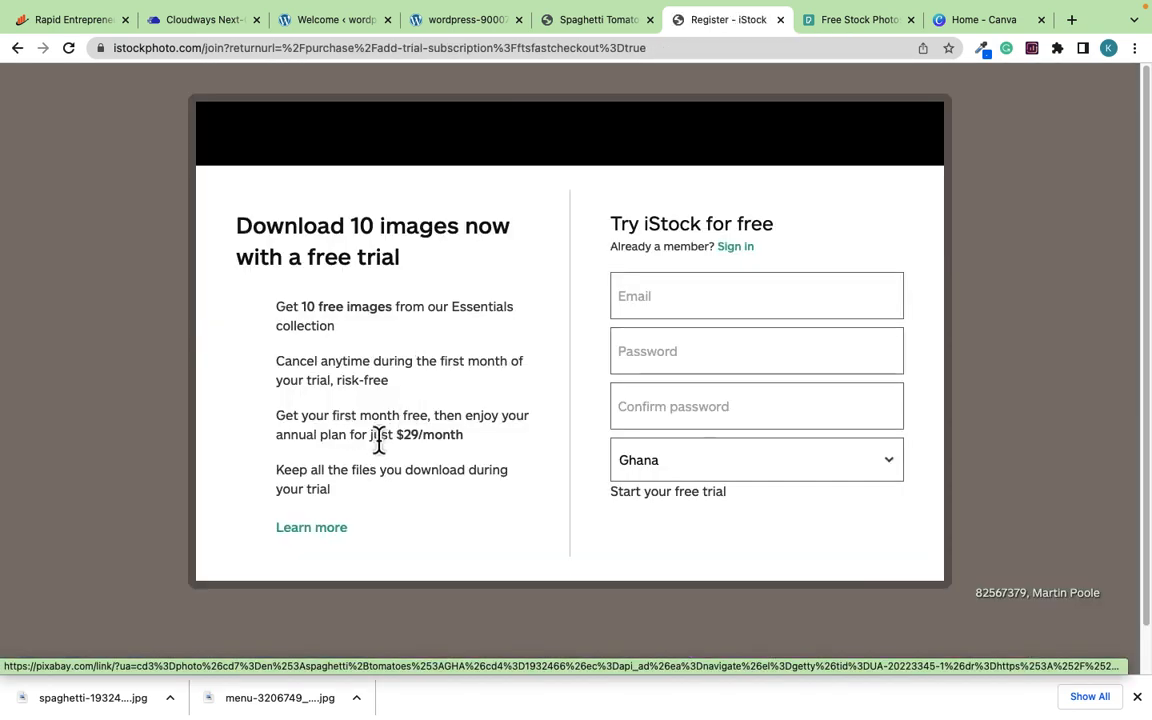
pyautogui.click(17, 50)
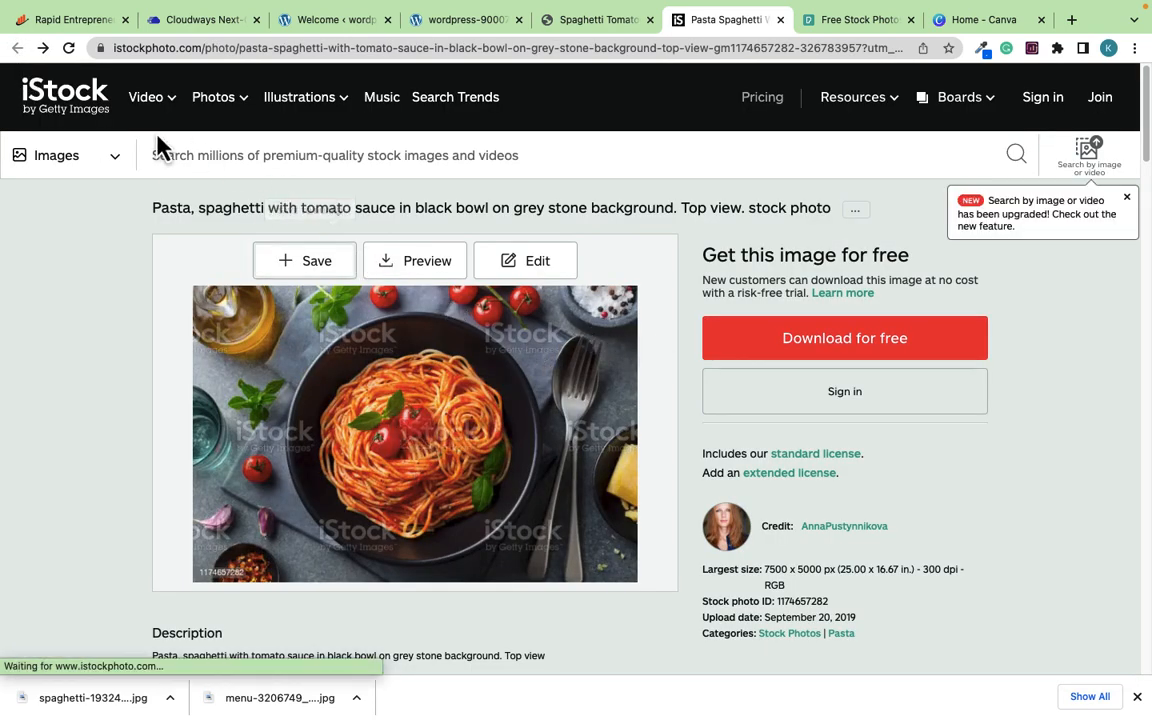
pyautogui.click(780, 19)
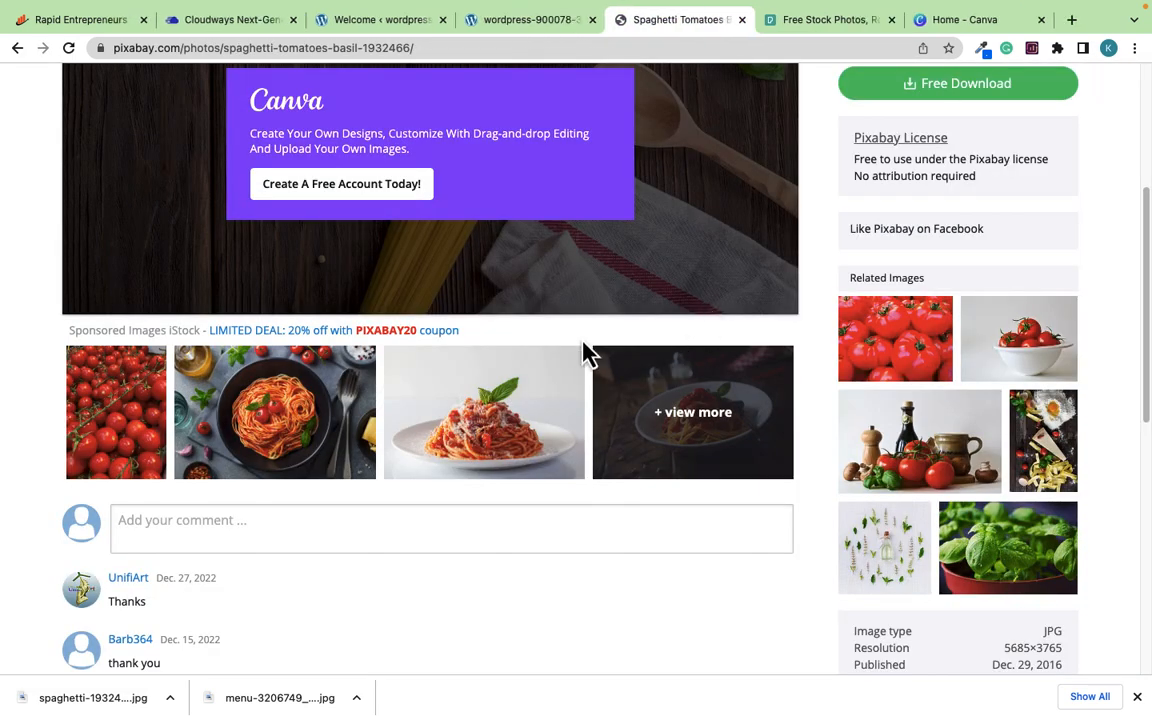
pyautogui.click(313, 420)
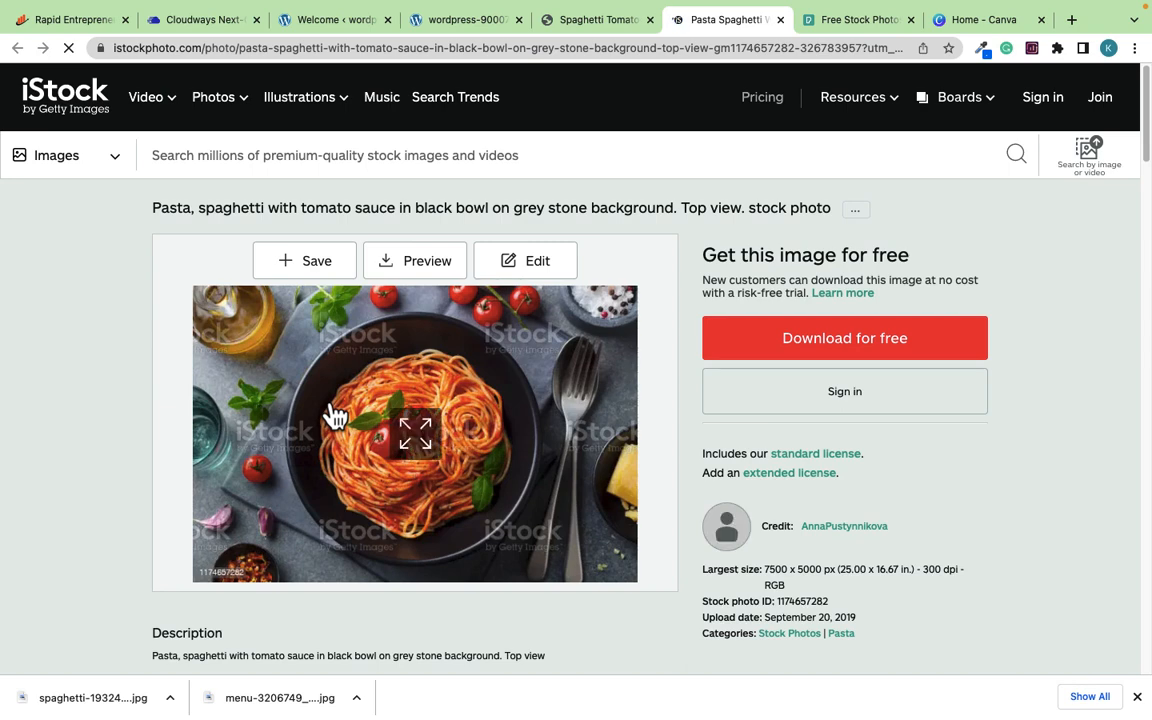
pyautogui.click(780, 20)
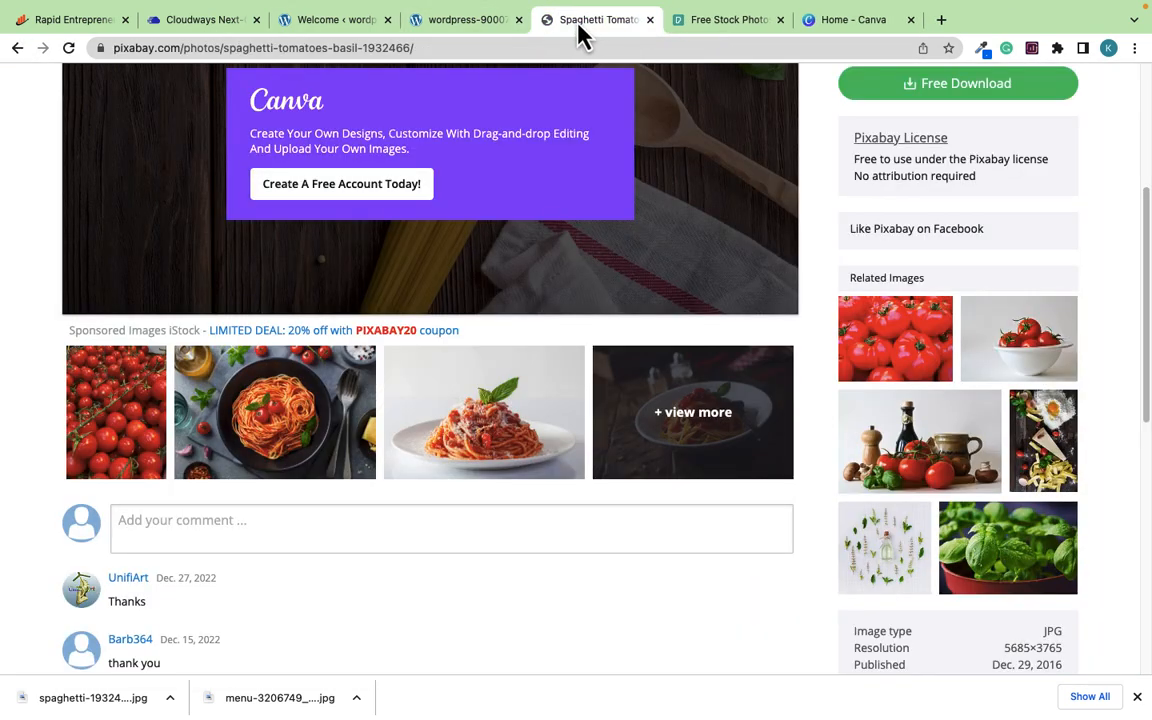
# Step: Return to the "restaurant images" results and download the photo of colourful teacups with cupcakes and flowers as a 1920×1280 JPG
pyautogui.scroll(3, 334, 270)
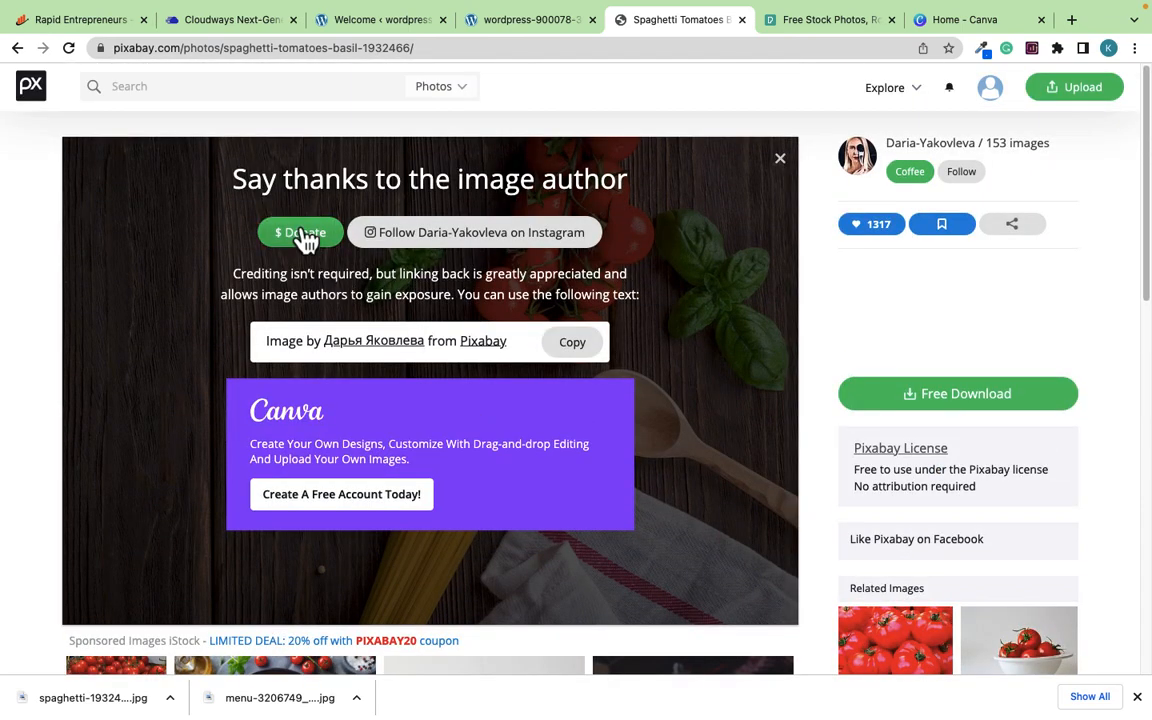
pyautogui.click(17, 48)
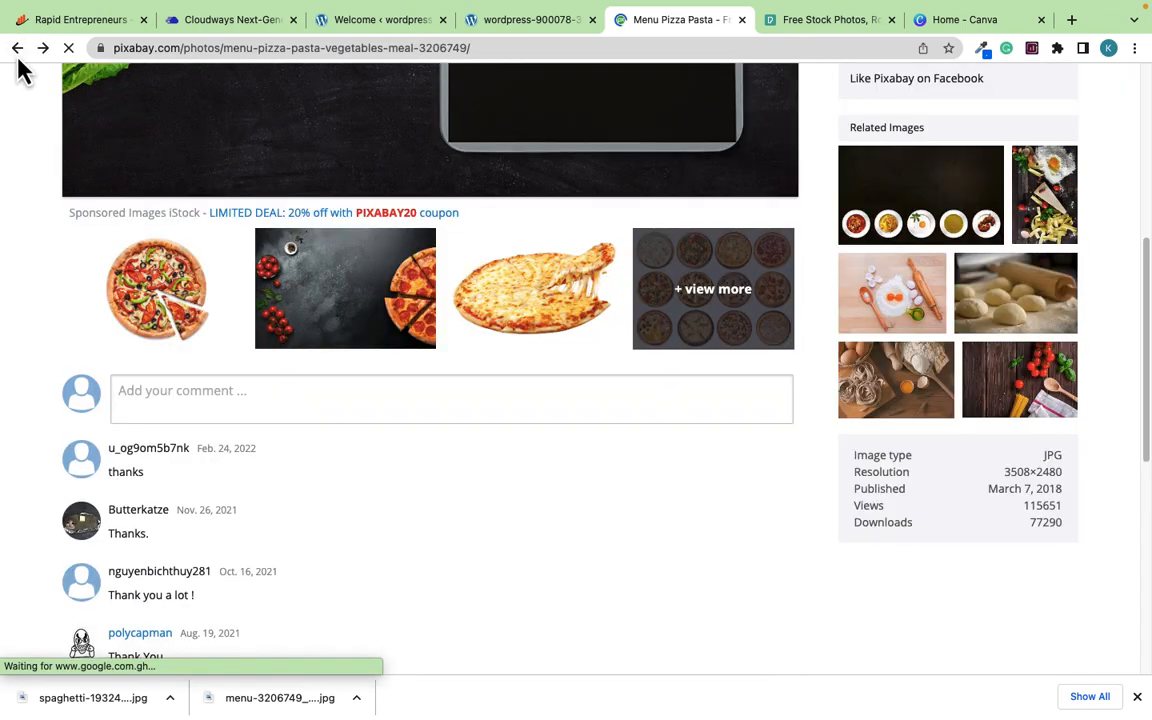
pyautogui.click(17, 48)
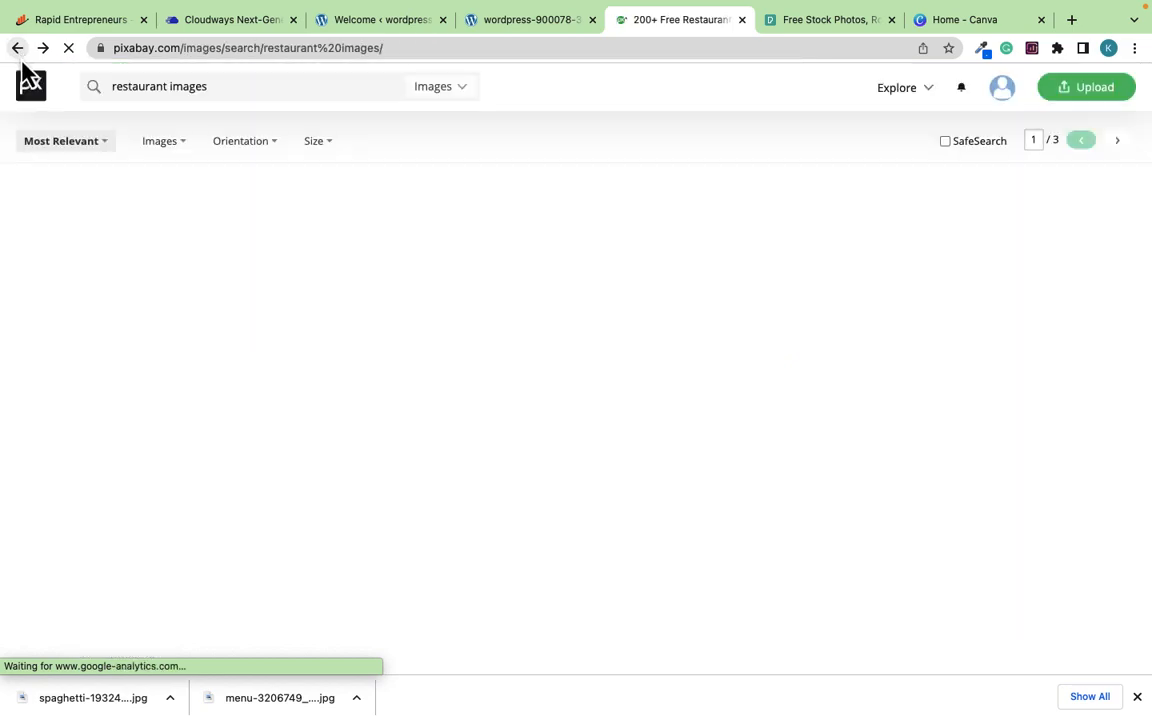
pyautogui.scroll(-3, 225, 332)
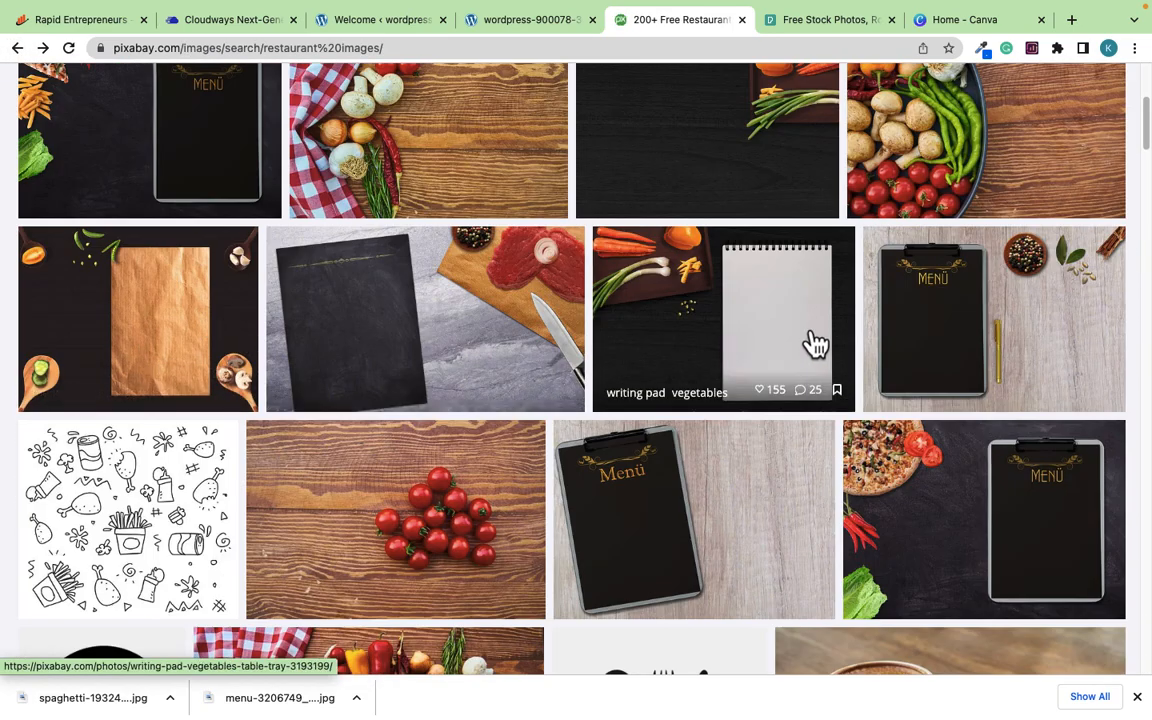
pyautogui.scroll(-3, 700, 360)
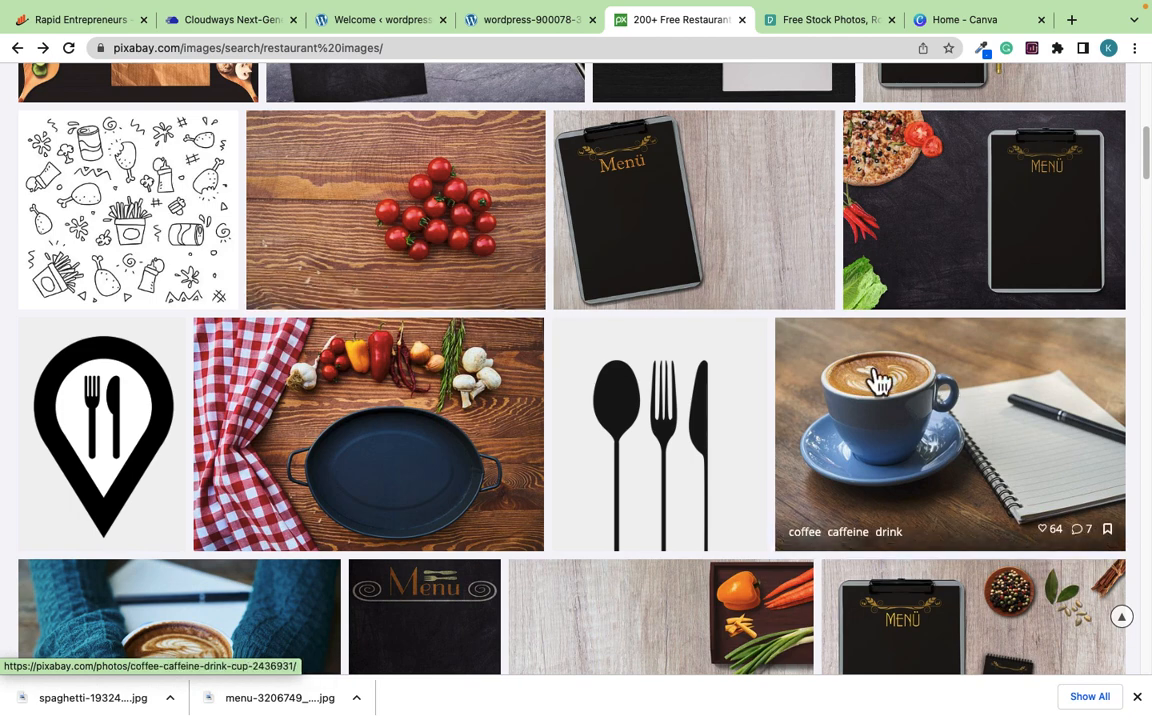
pyautogui.scroll(-3, 872, 381)
pyautogui.scroll(-2, 763, 365)
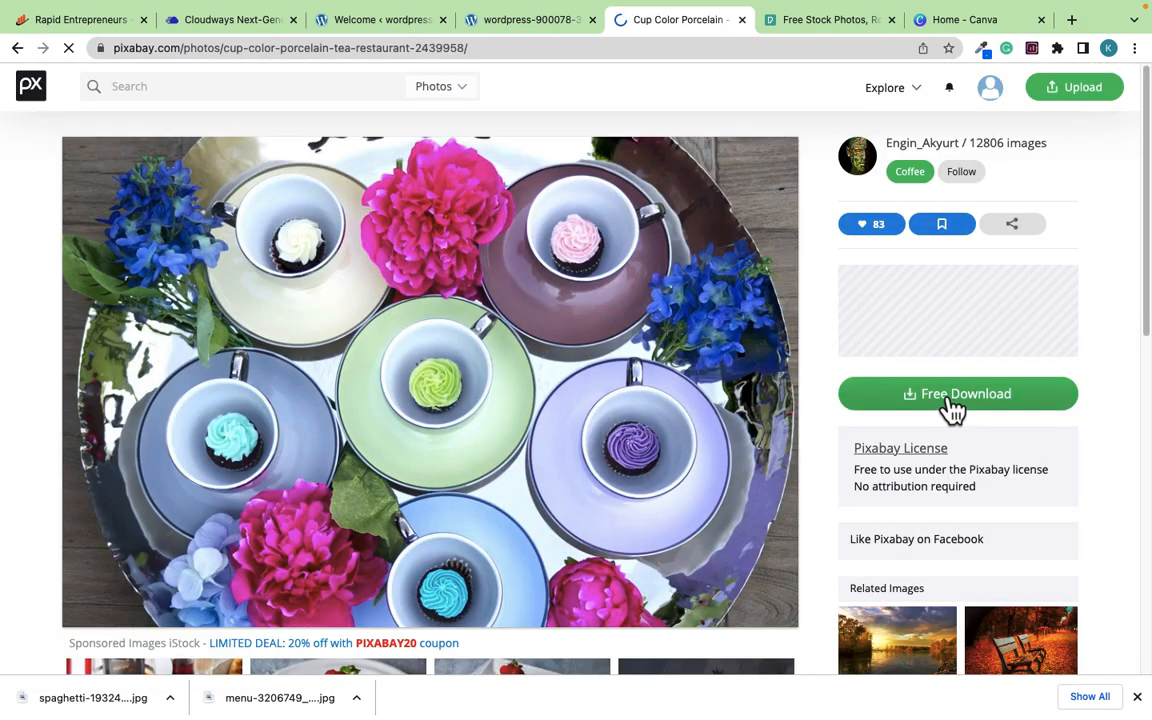
pyautogui.click(946, 400)
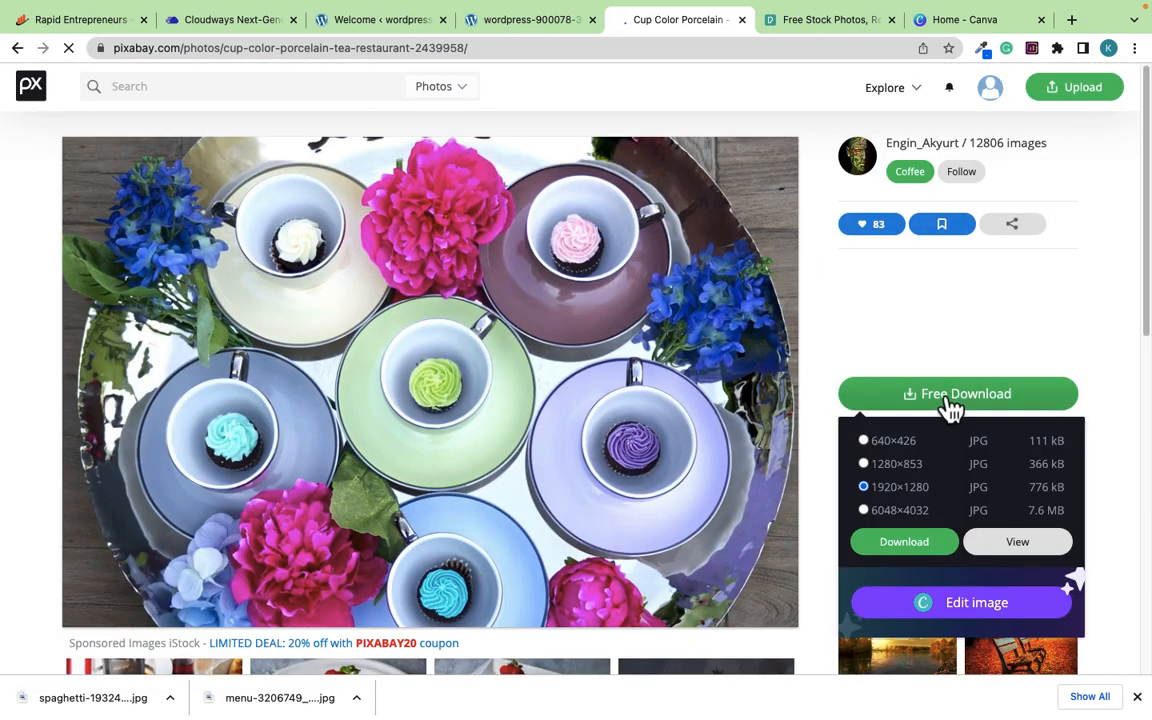
pyautogui.click(900, 541)
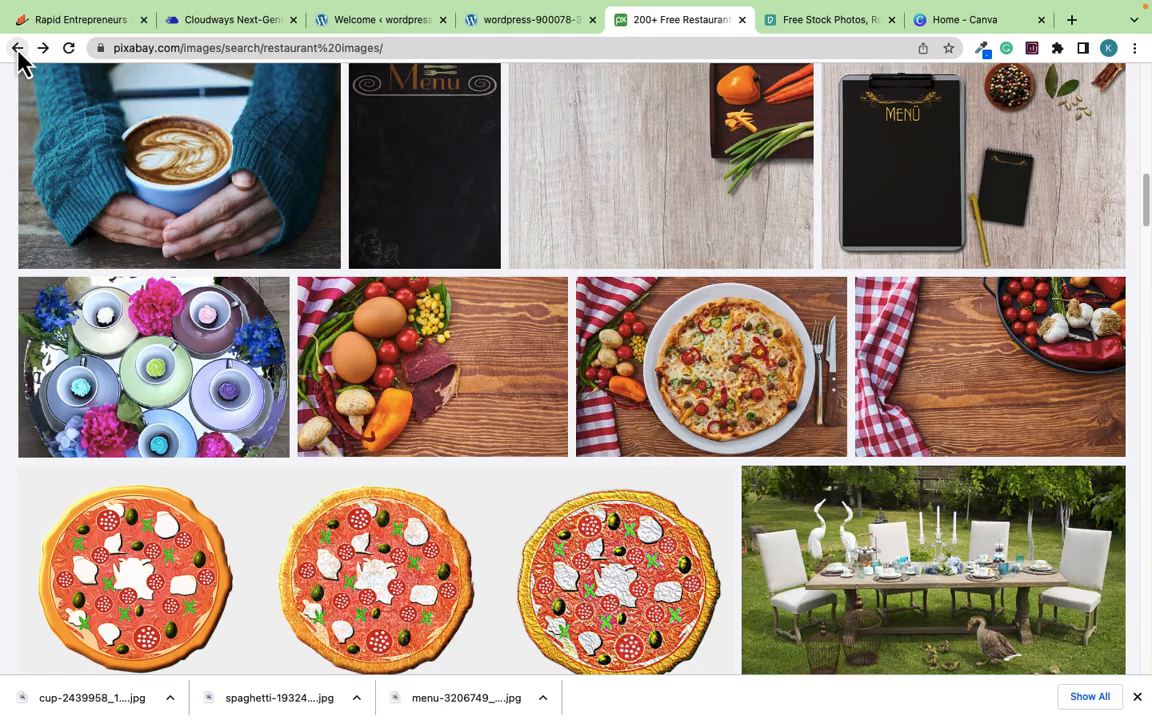
# Step: From the restaurant image results, download the Pizza Margarita Pastry photo with tomatoes and mushrooms as a 1920×1279 JPG
pyautogui.scroll(-6, 501, 365)
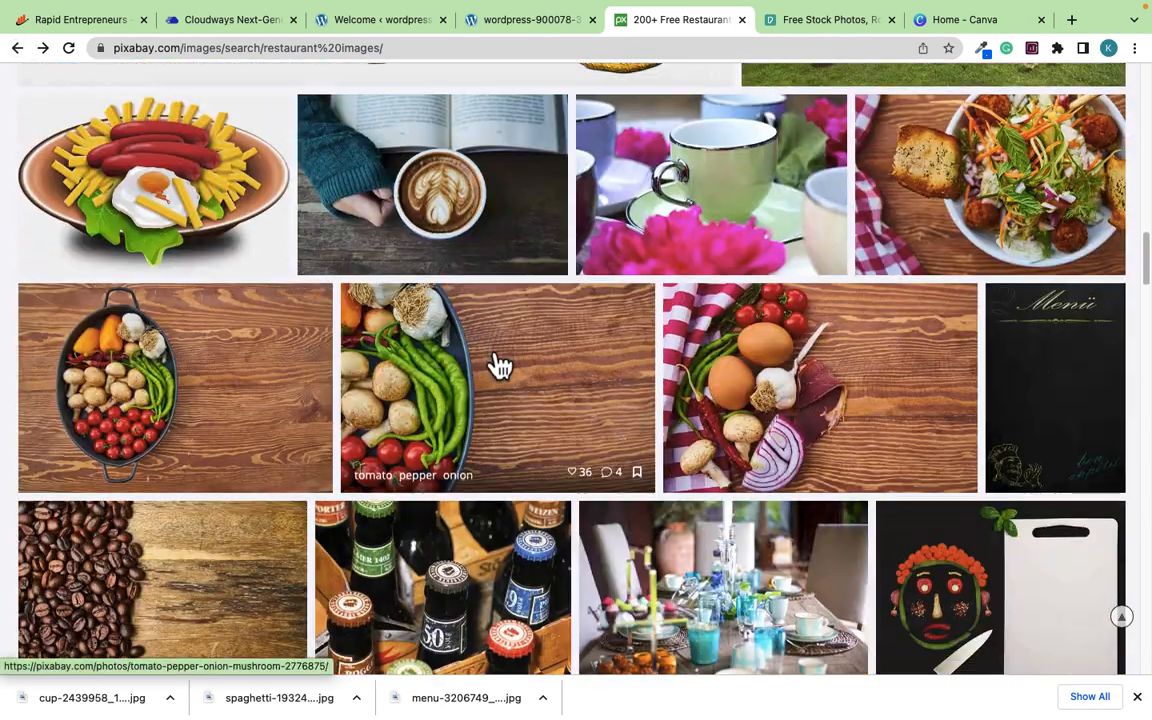
pyautogui.scroll(-7, 501, 365)
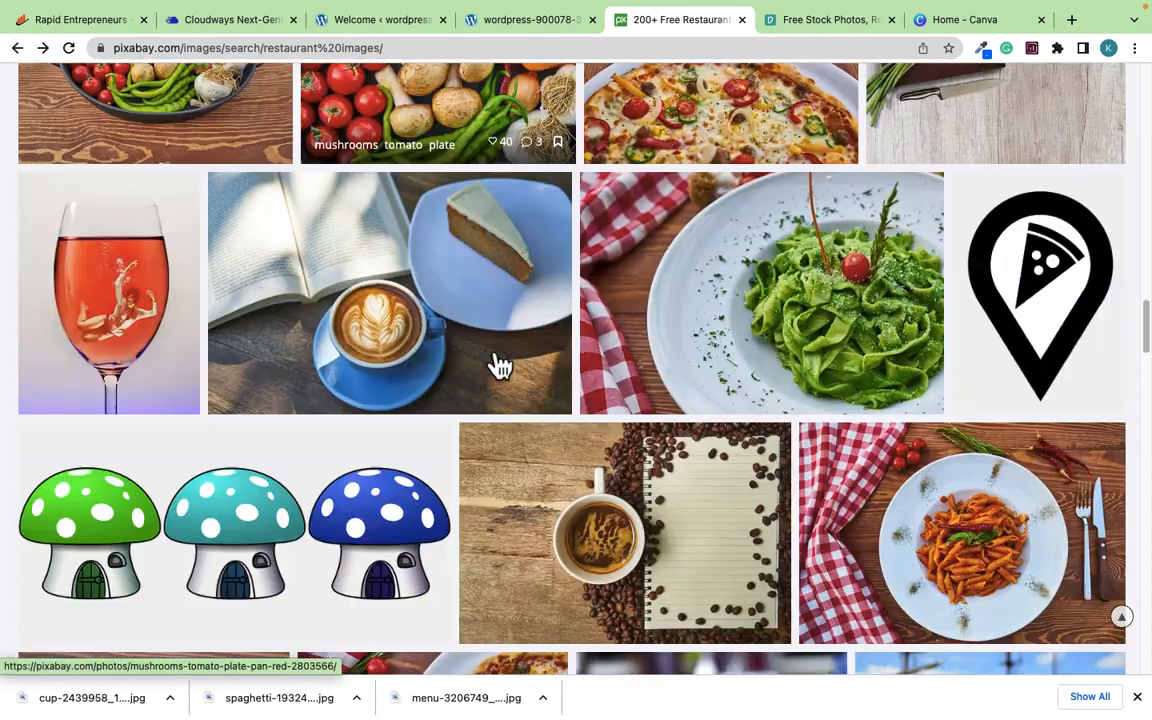
pyautogui.scroll(-3, 500, 365)
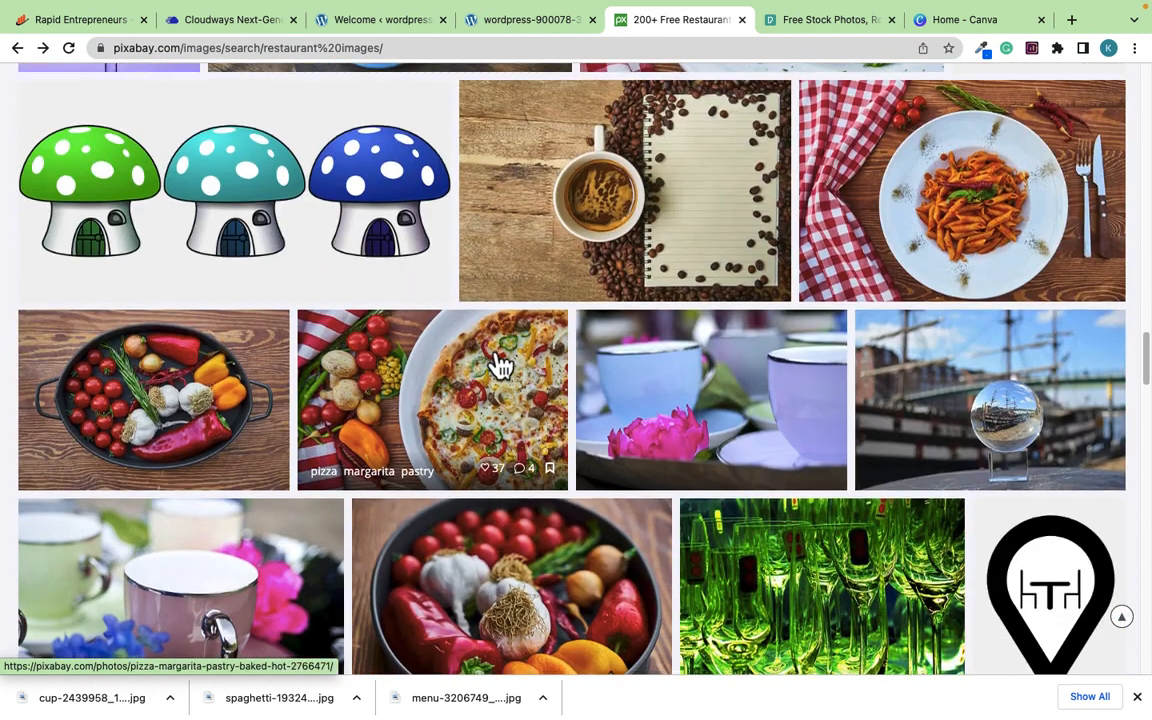
pyautogui.scroll(-1, 500, 365)
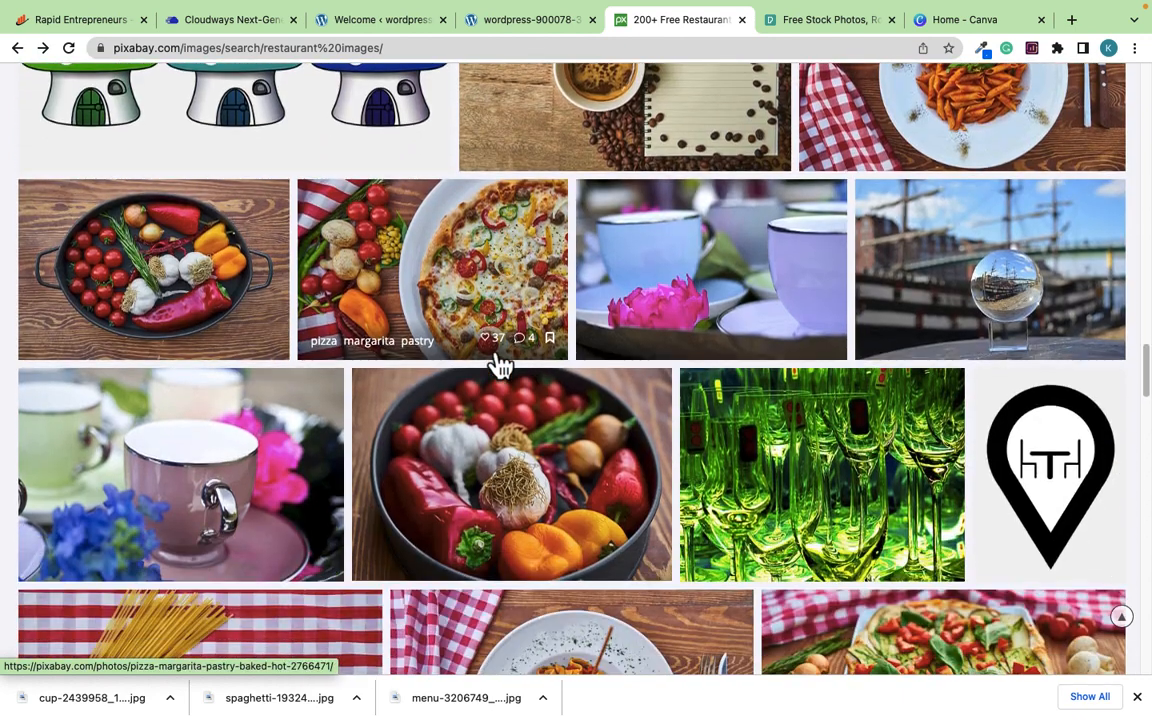
pyautogui.click(466, 283)
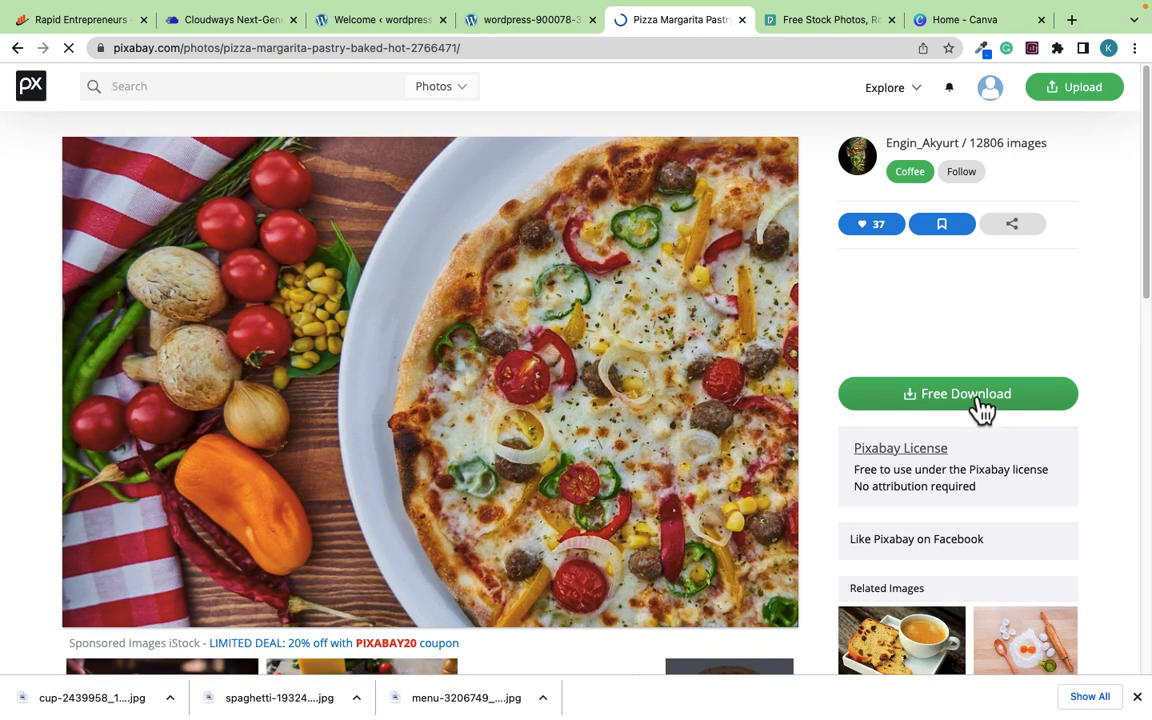
pyautogui.click(978, 403)
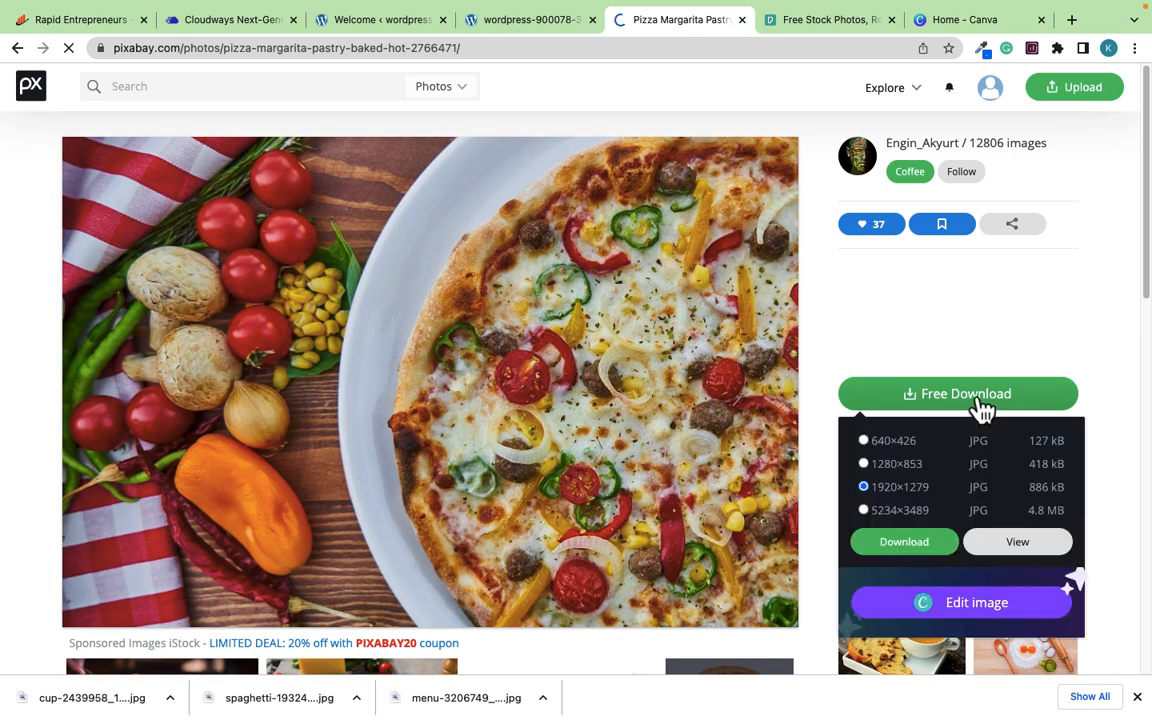
pyautogui.click(904, 545)
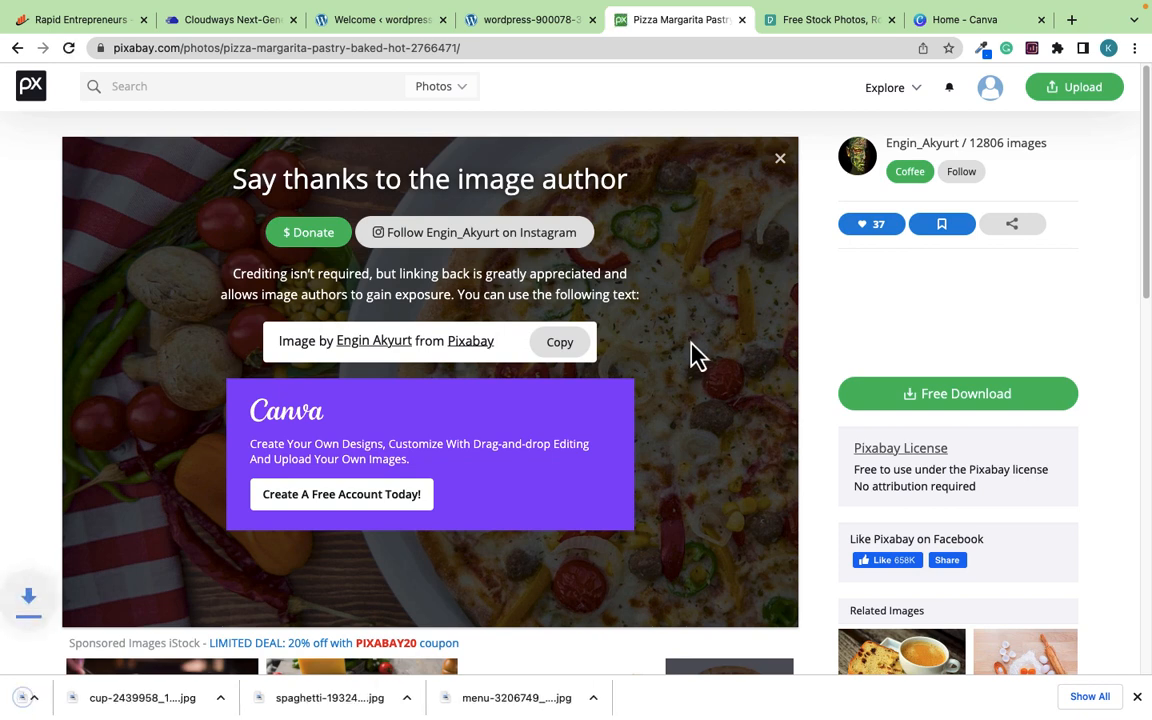
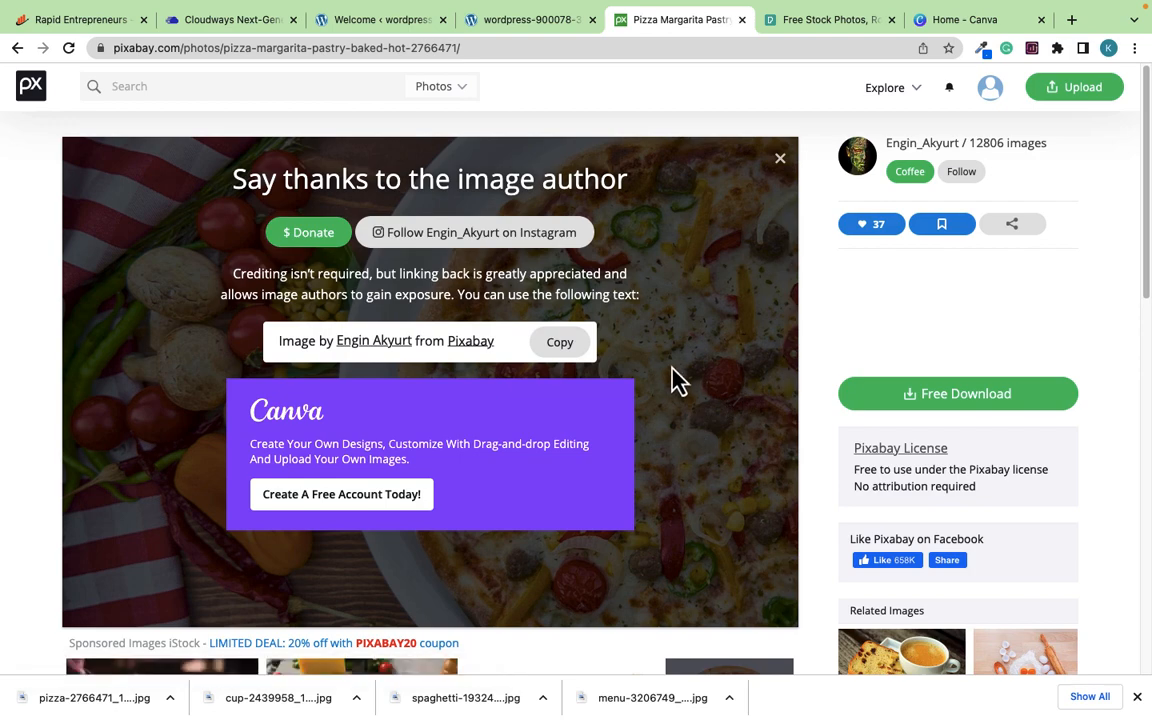
# Step: Switch to the restaurant website, open its home page for editing in Elementor and close the Navigator
pyautogui.click(533, 24)
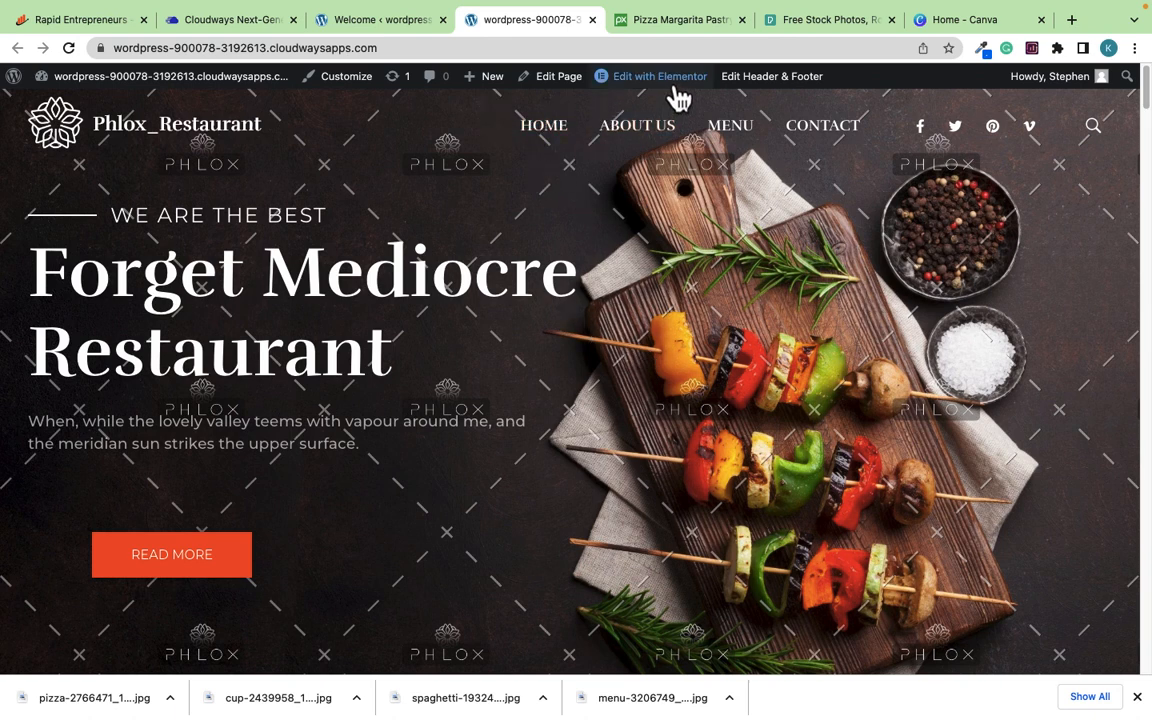
pyautogui.moveTo(663, 92)
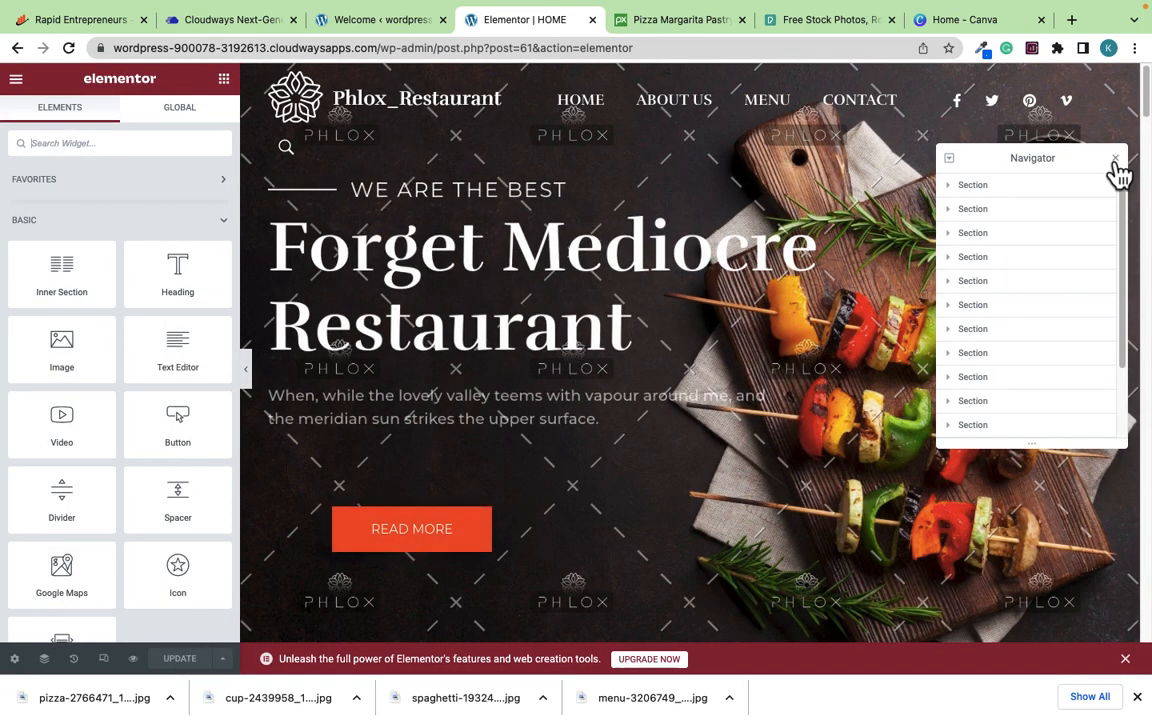
pyautogui.click(1115, 158)
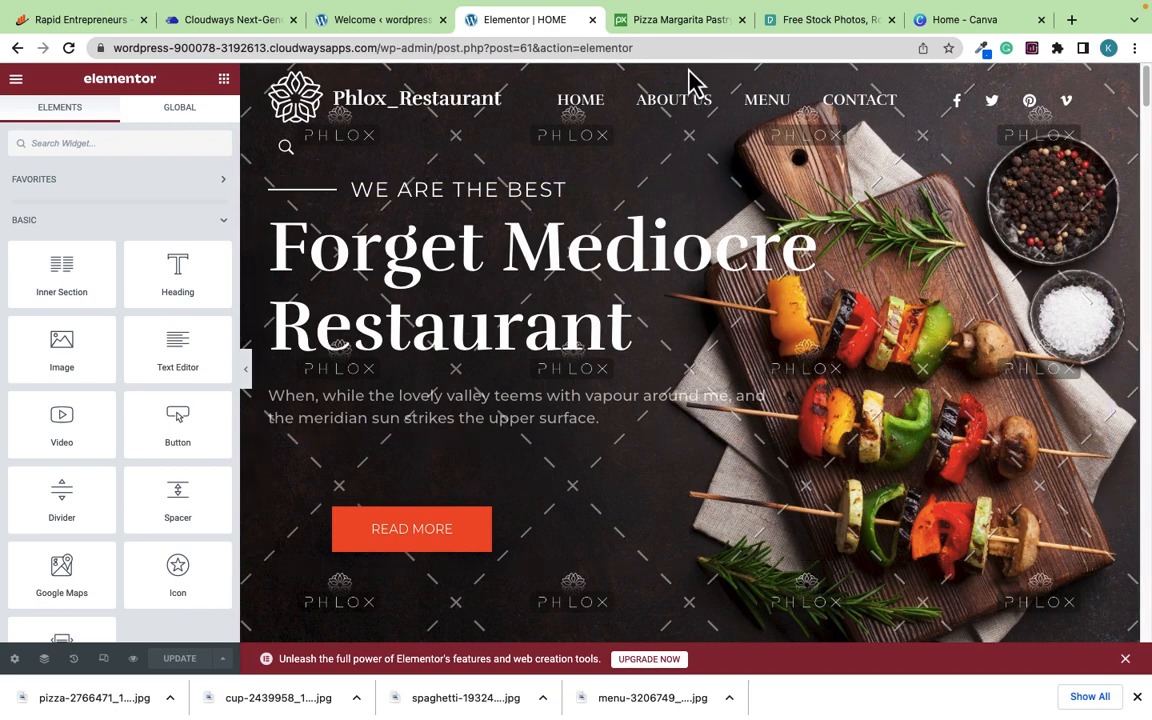
# Step: Show the Navigator in the Elementor editor and select the hero section containing the "Forget Mediocre Restaurant" heading for editing
pyautogui.rightClick(1005, 240)
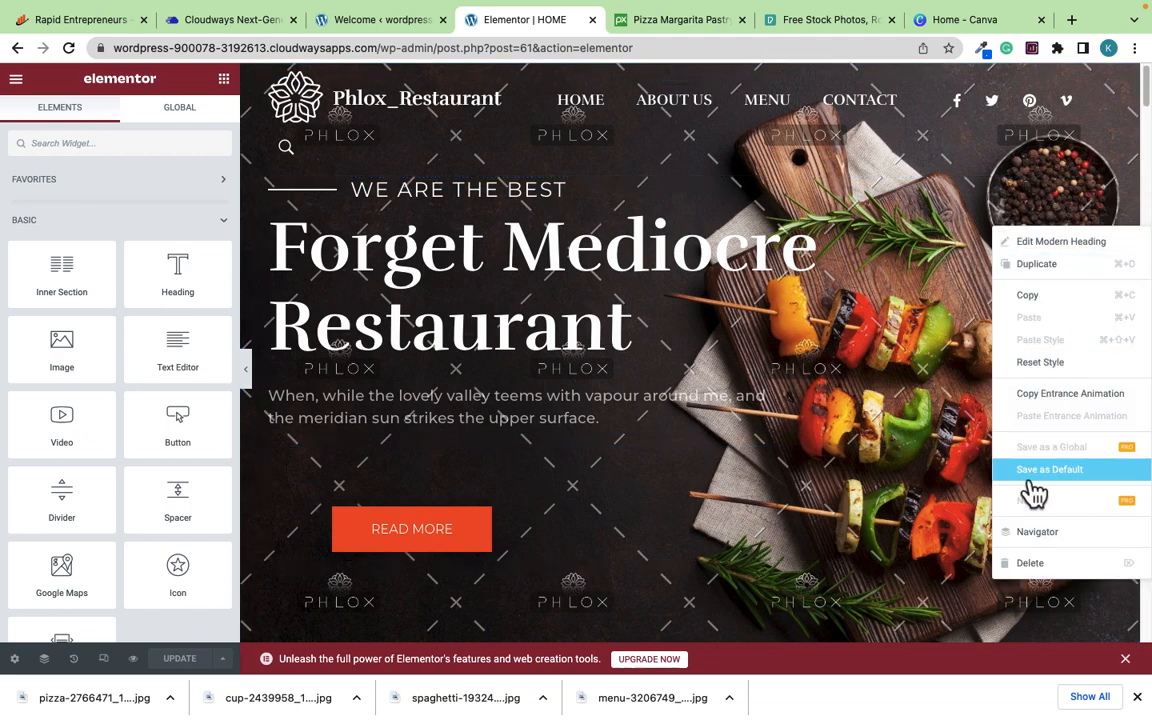
pyautogui.click(1038, 533)
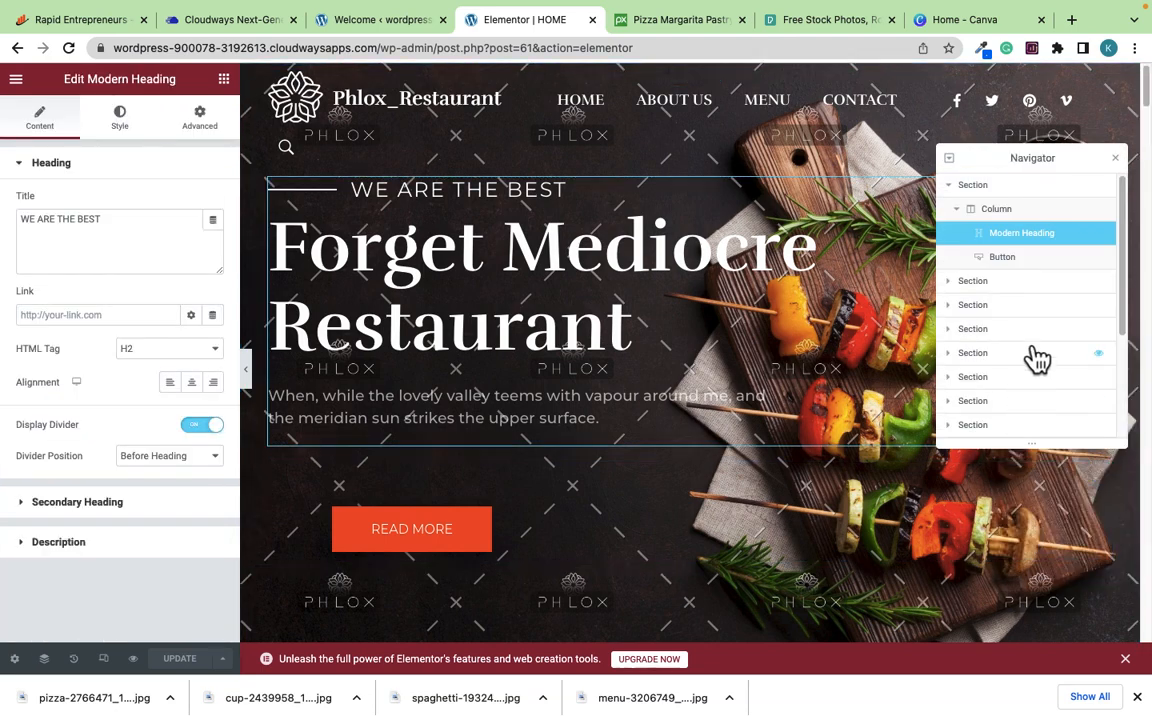
pyautogui.click(1024, 186)
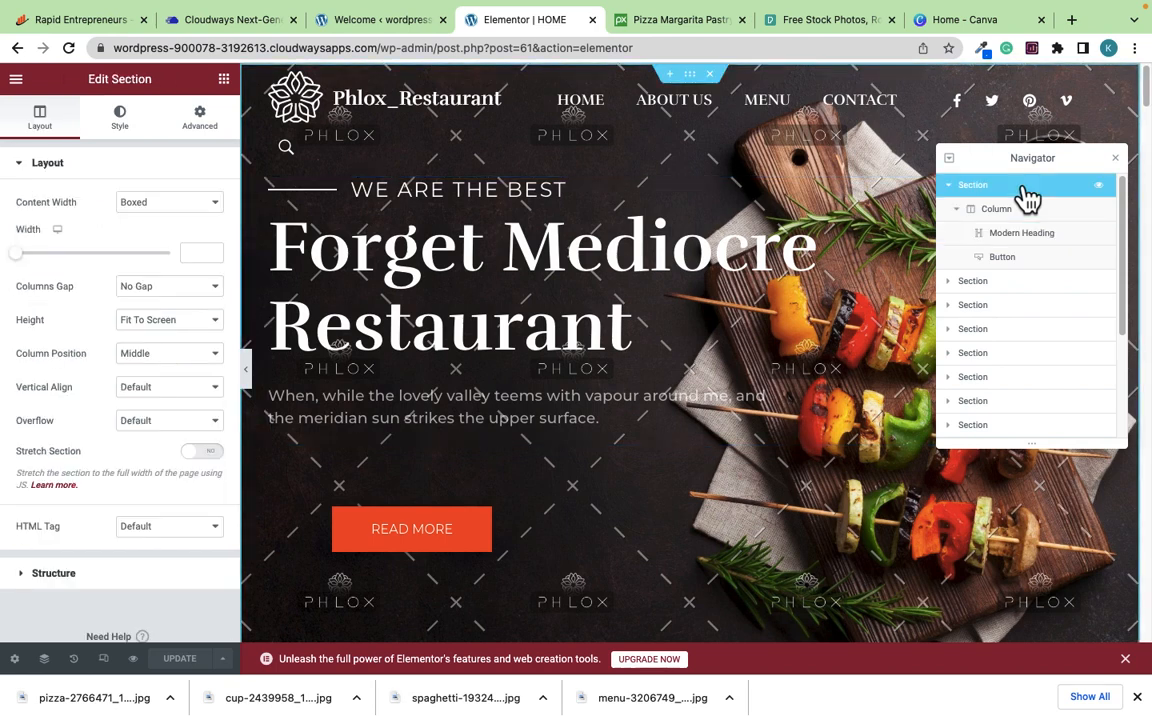
pyautogui.click(689, 84)
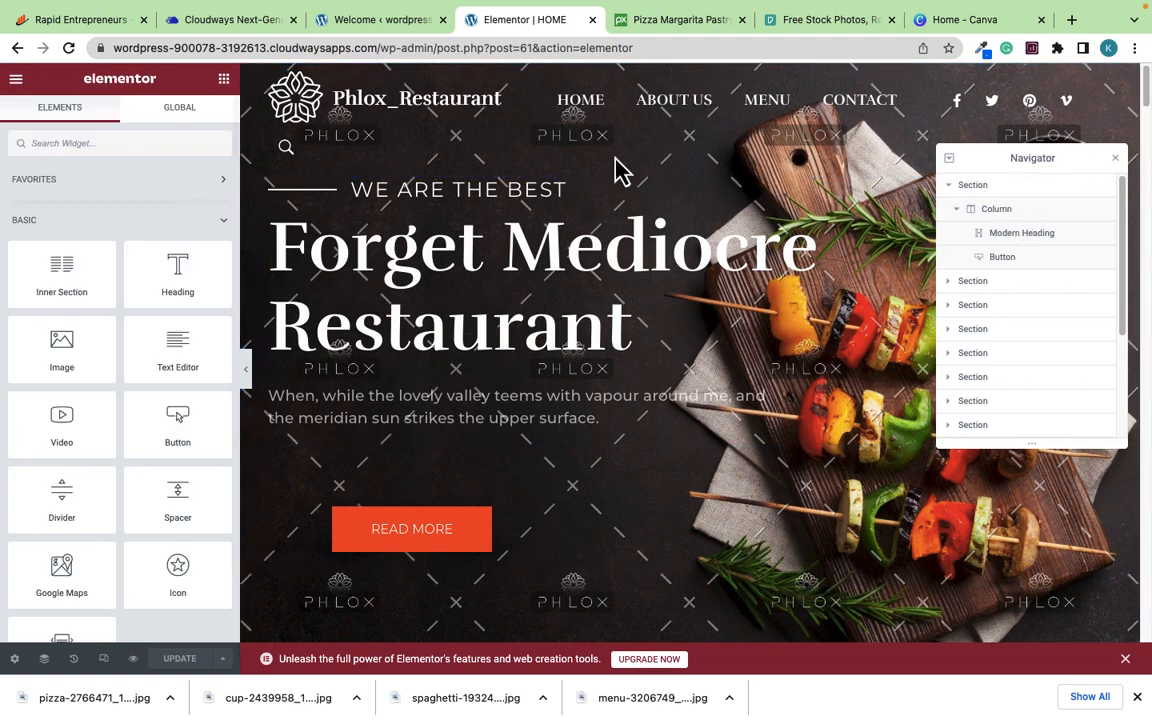
pyautogui.click(979, 190)
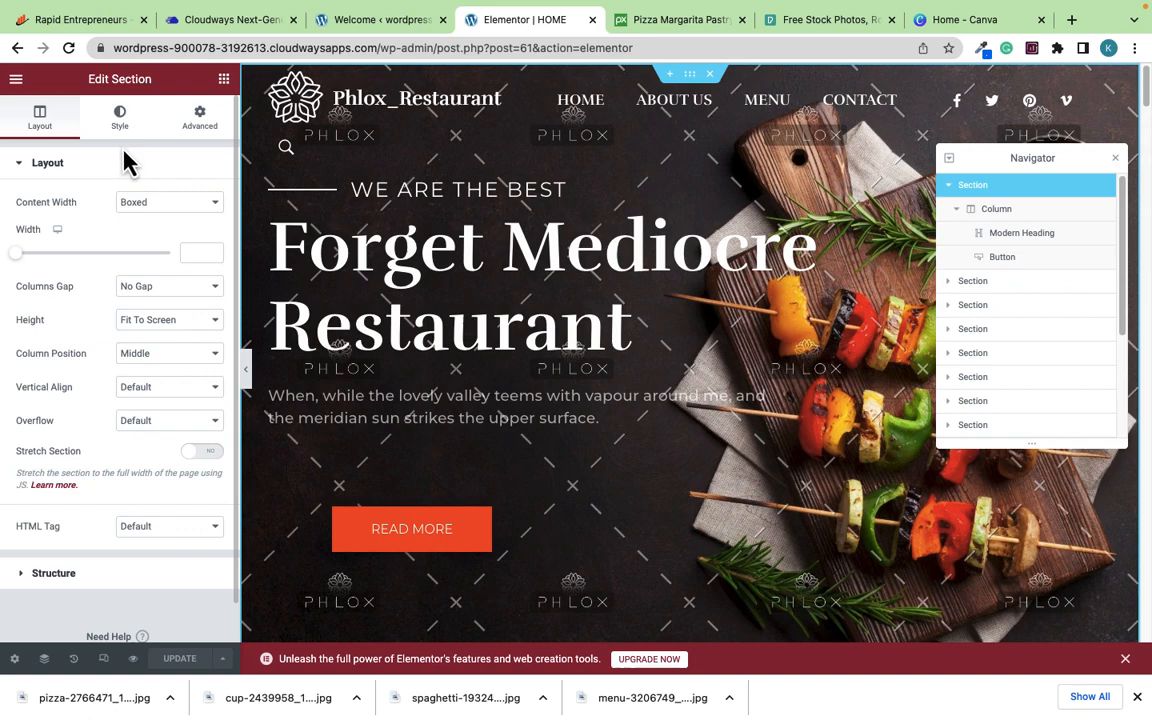
# Step: Switch to the Rapid Entrepreneurs website, load rapidonlinecourses.com instead and look through its home page as far as the course list
pyautogui.click(110, 22)
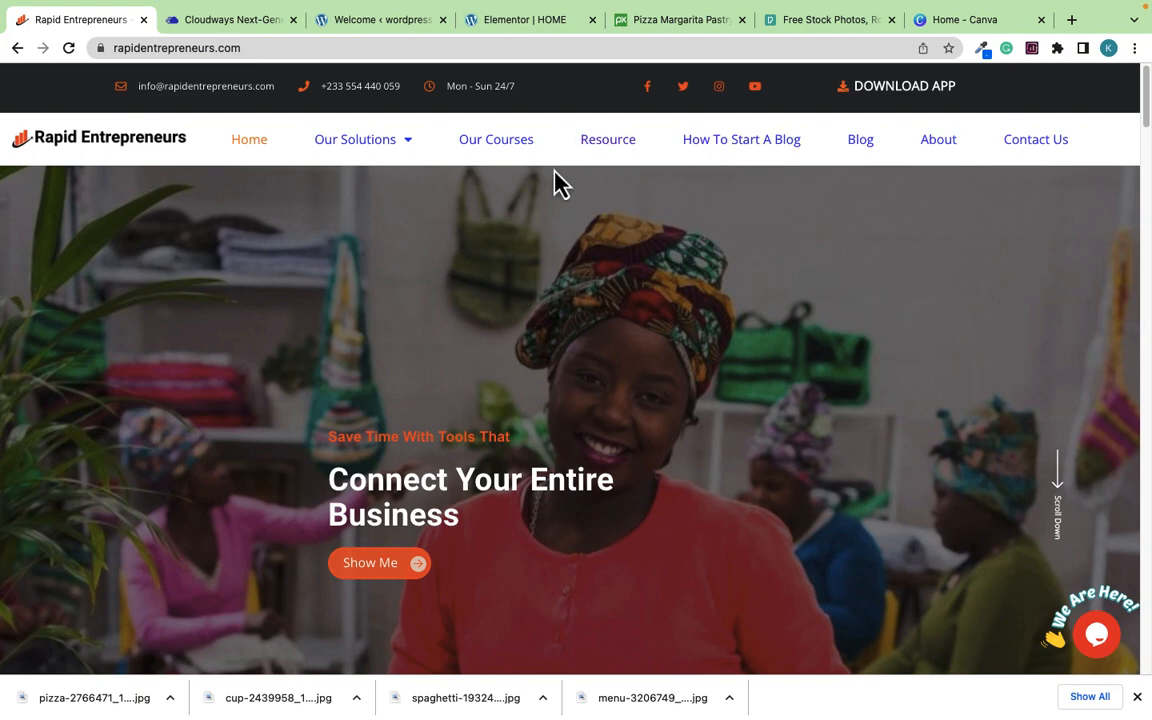
pyautogui.click(257, 47)
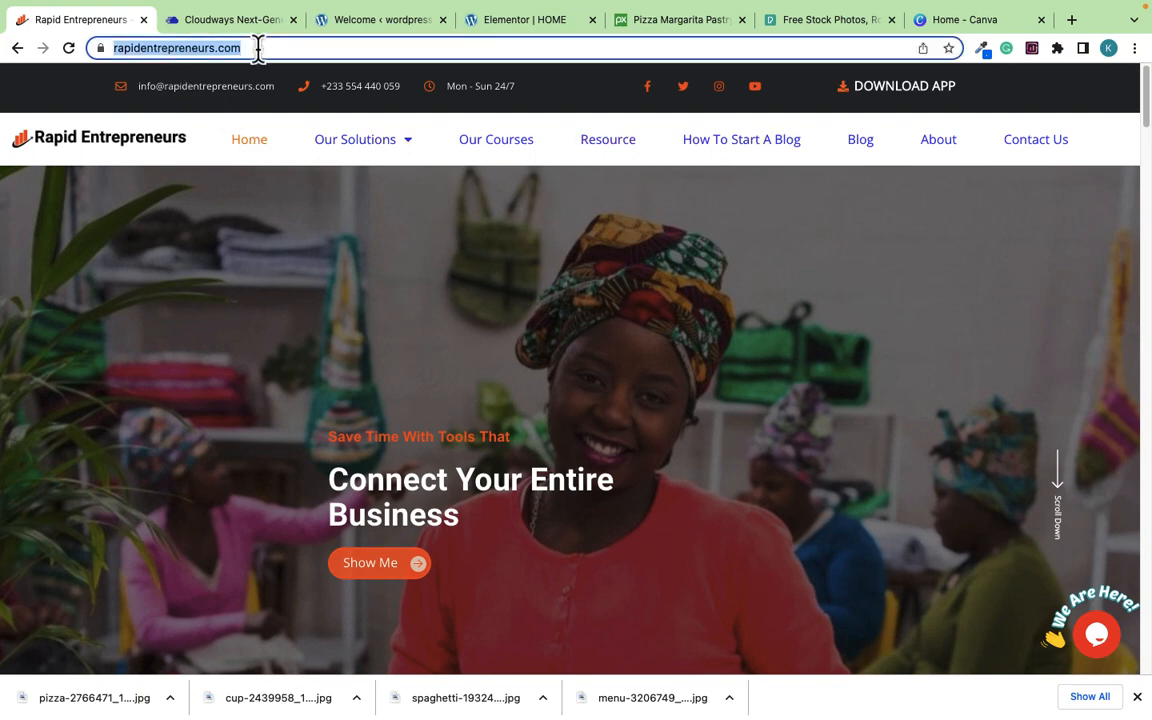
pyautogui.write('rap')
pyautogui.press('Return')
pyautogui.scroll(-10, 425, 374)
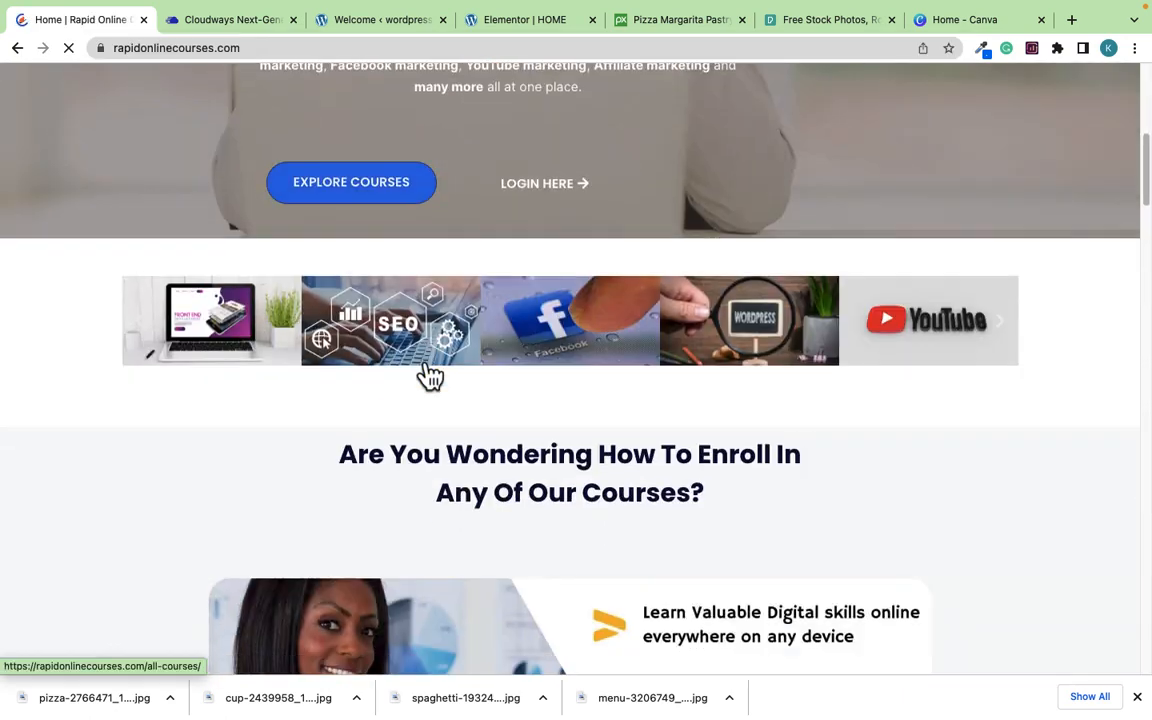
pyautogui.scroll(-7, 428, 374)
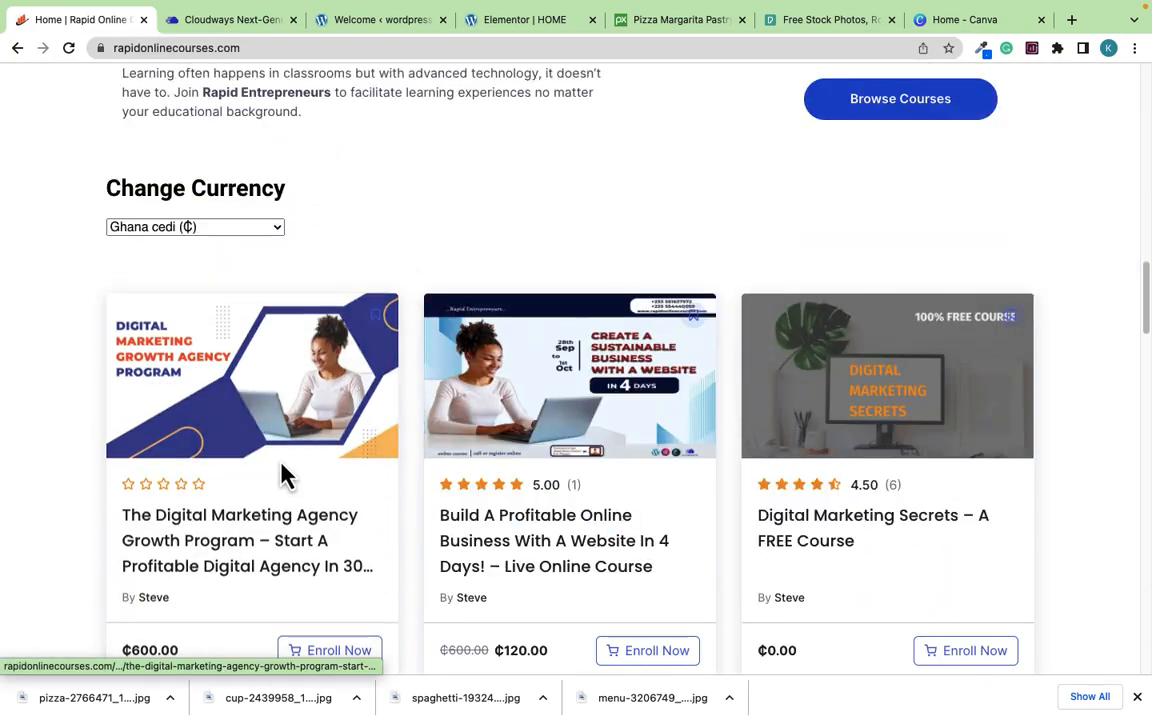
# Step: Open the Digital Marketing Agency Growth Program course and examine its course curriculum
pyautogui.click(199, 535)
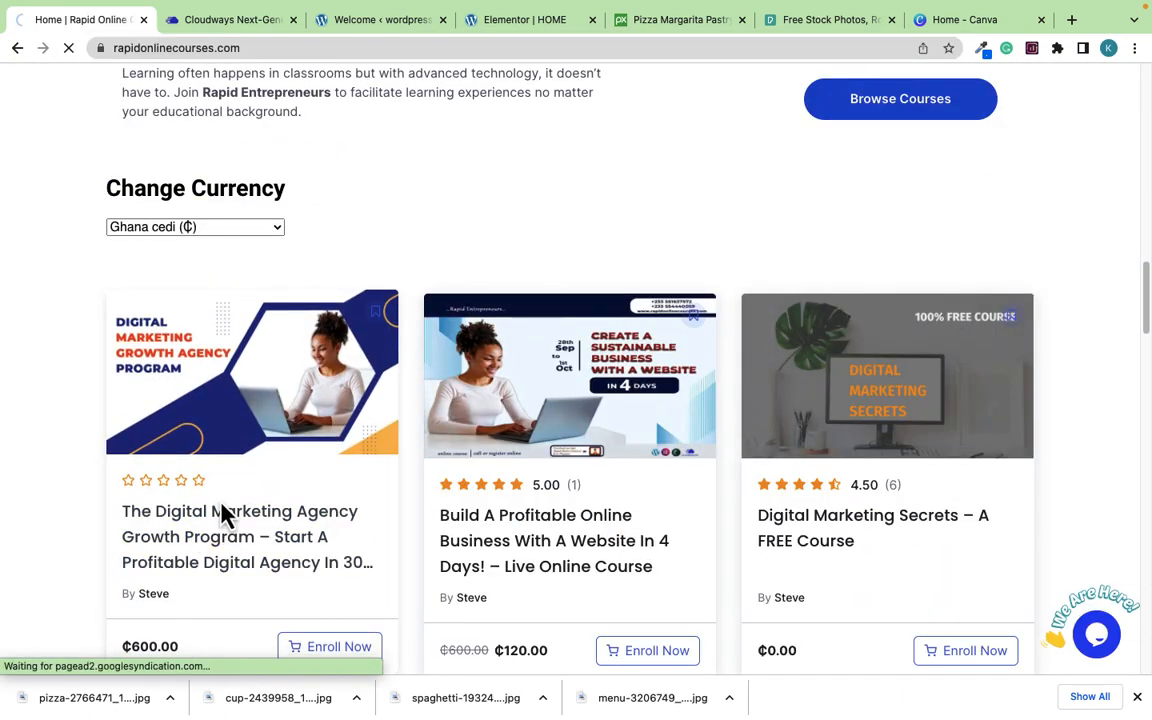
pyautogui.scroll(-8, 432, 500)
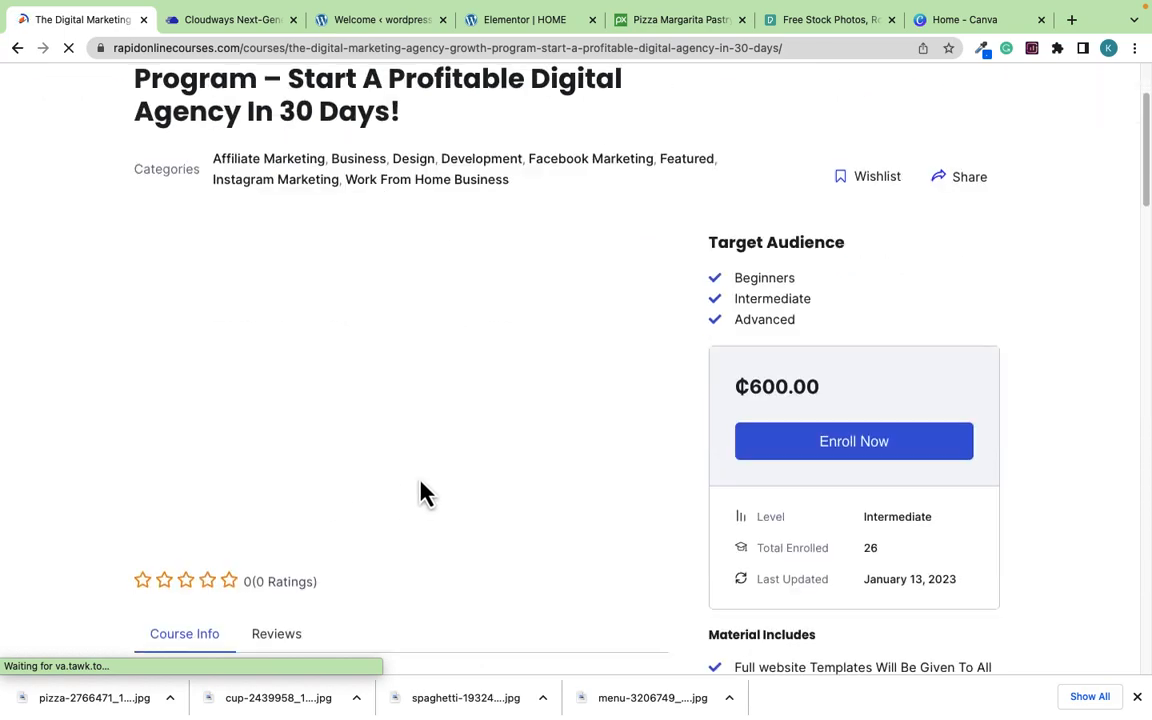
pyautogui.scroll(-9, 405, 475)
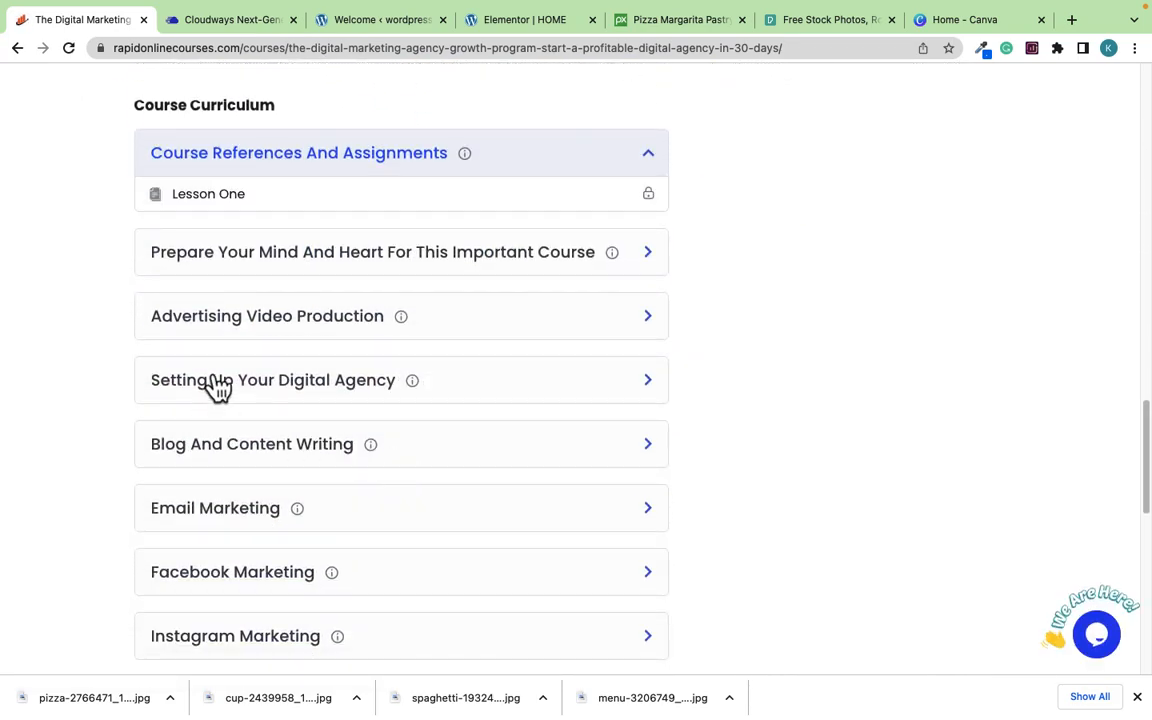
# Step: Expand the "Setting Up Your Digital Agency" module in the course curriculum and review its lesson list
pyautogui.scroll(-2, 235, 395)
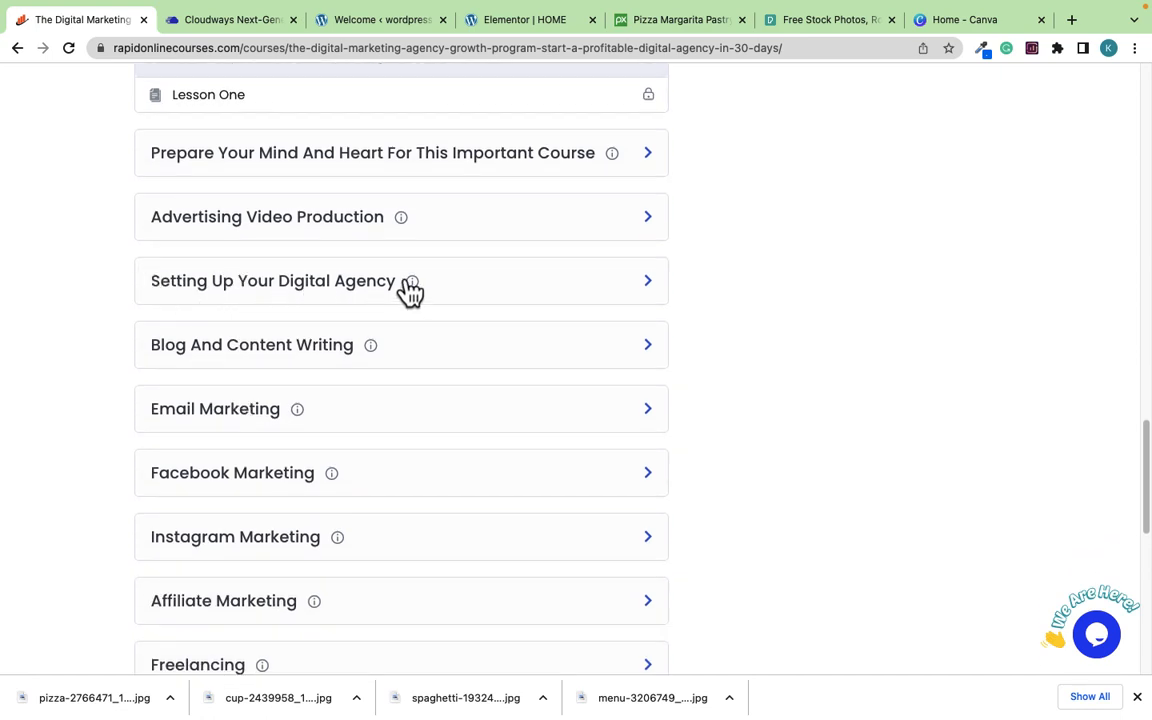
pyautogui.click(648, 290)
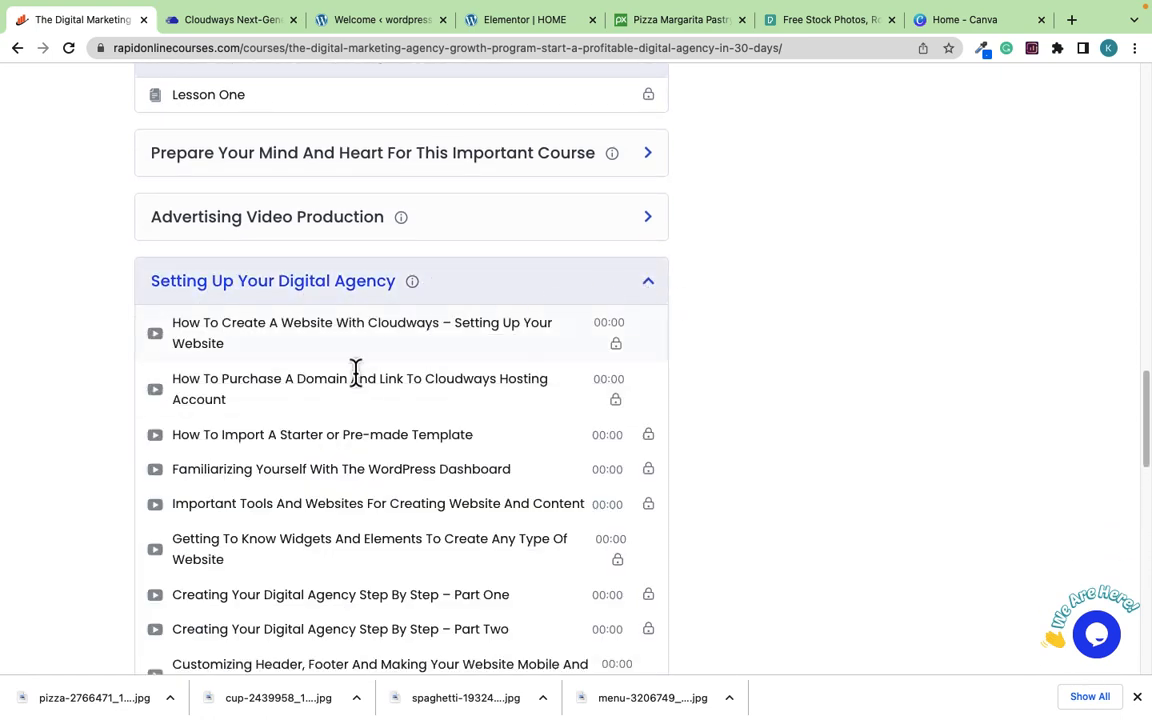
pyautogui.scroll(-2, 355, 373)
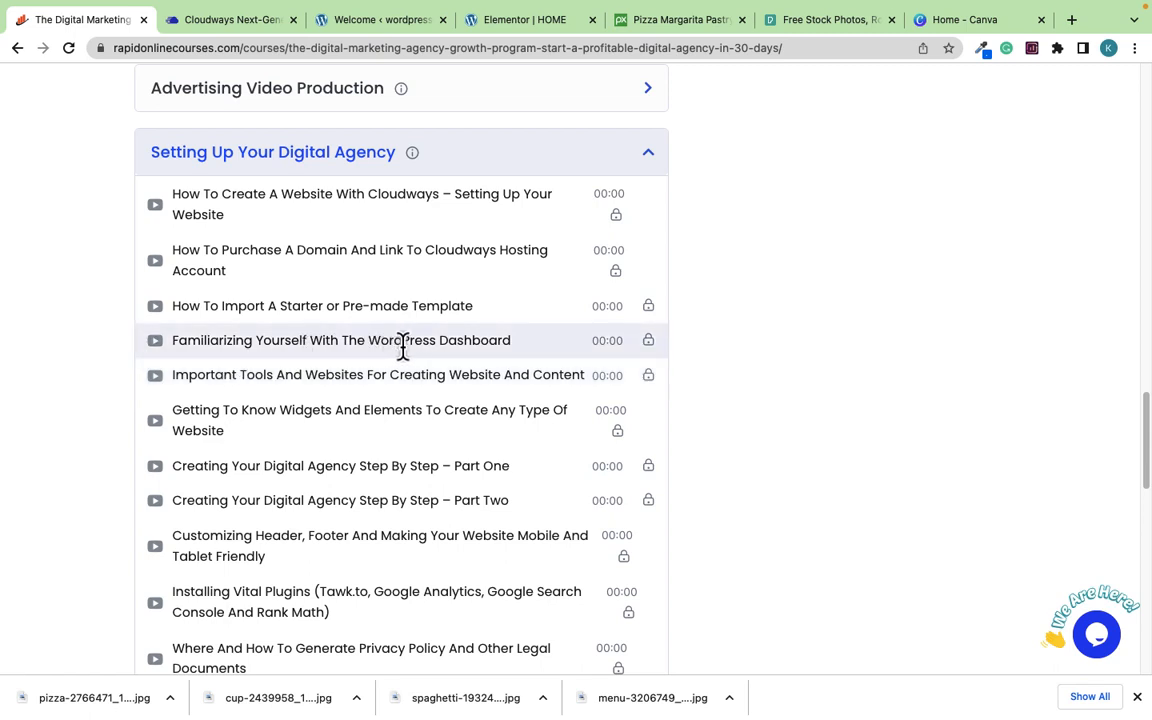
pyautogui.scroll(-3, 210, 402)
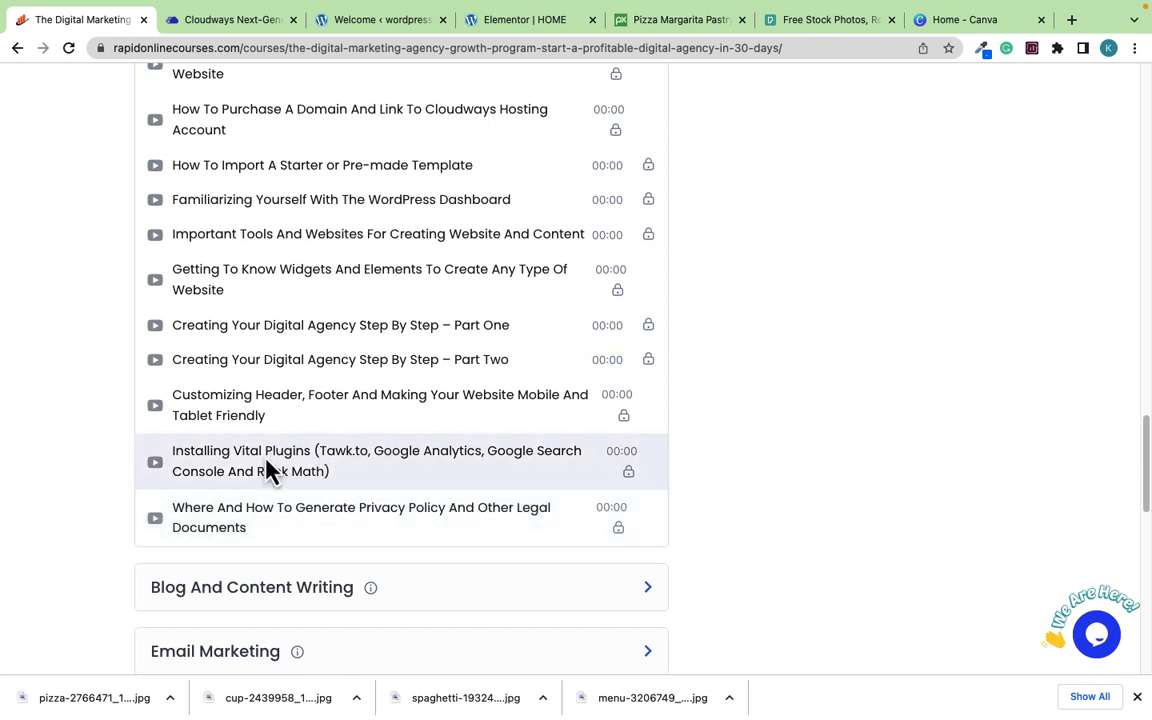
pyautogui.scroll(3, 354, 455)
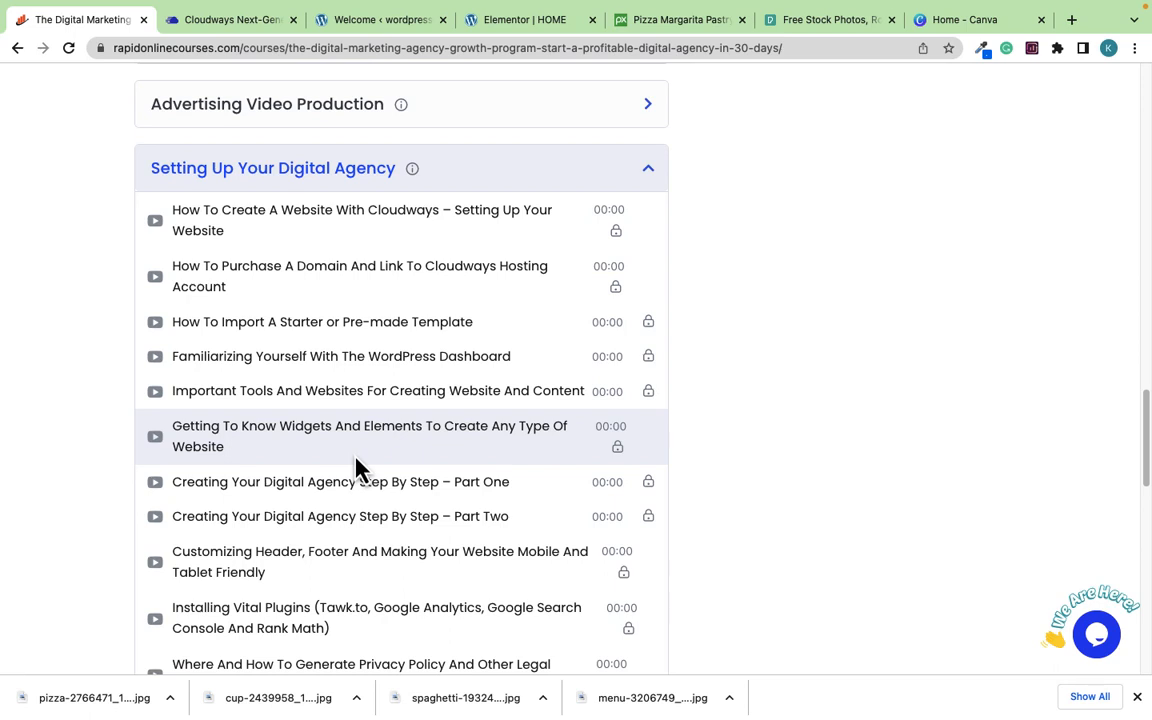
pyautogui.scroll(-2, 367, 488)
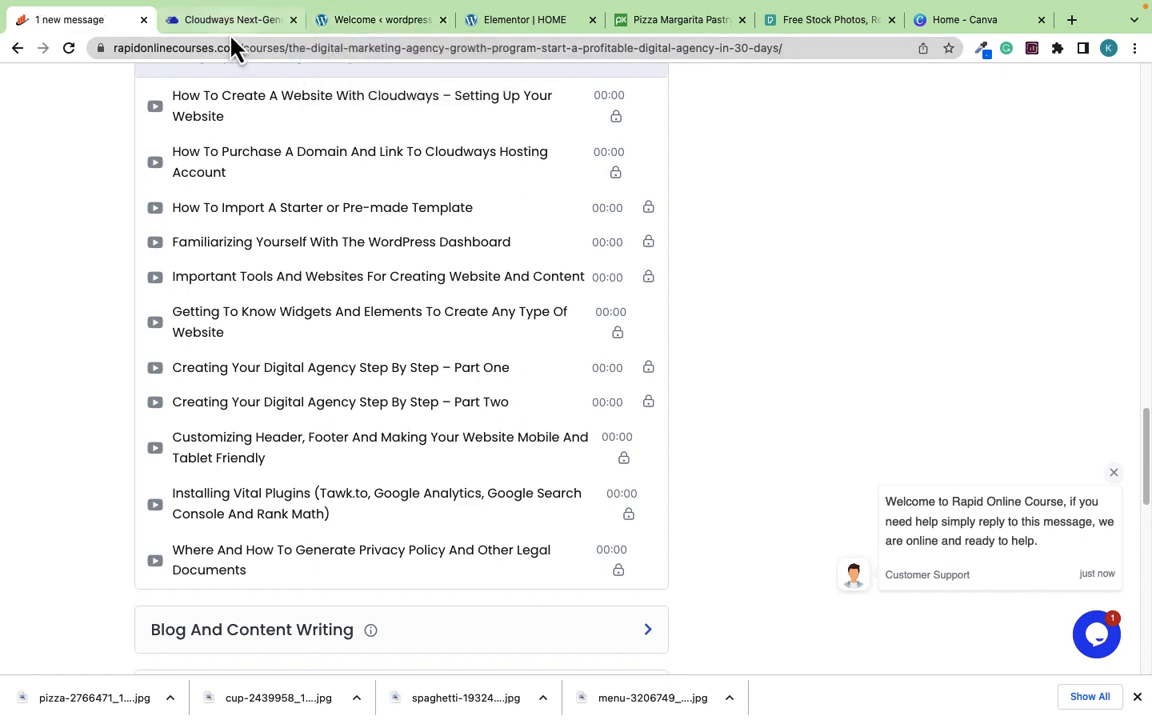
# Step: Switch to the Elementor editor of the HOME page and remove the hero section's background image
pyautogui.click(375, 20)
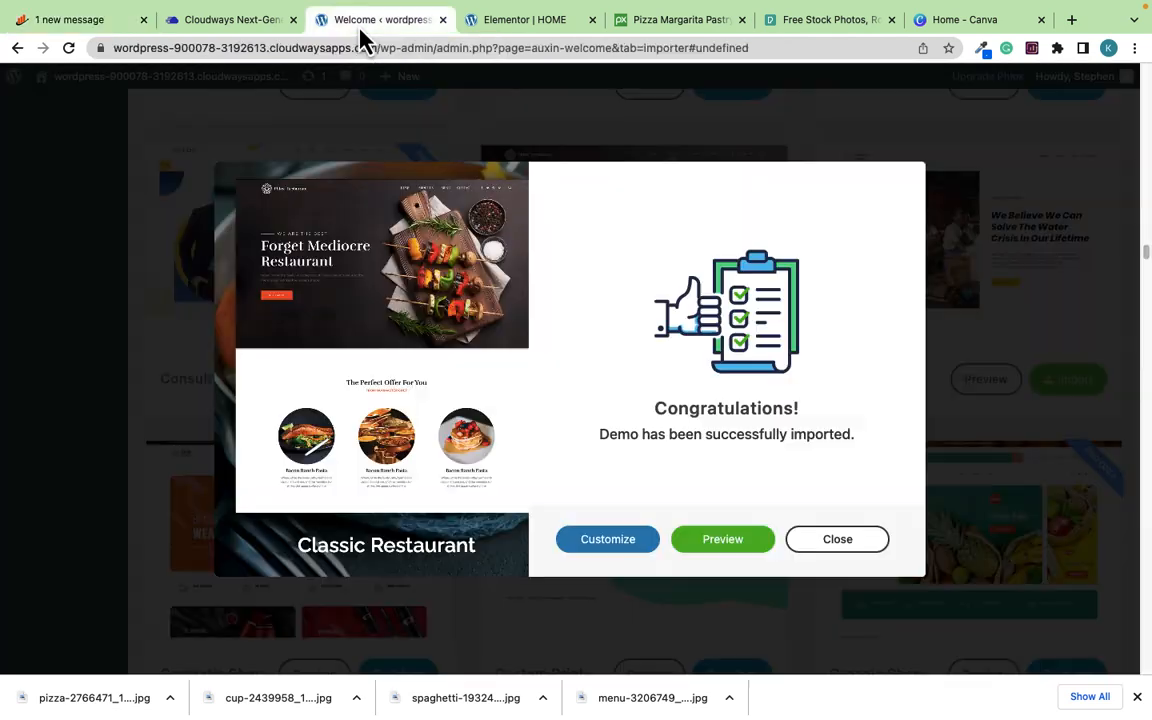
pyautogui.click(501, 32)
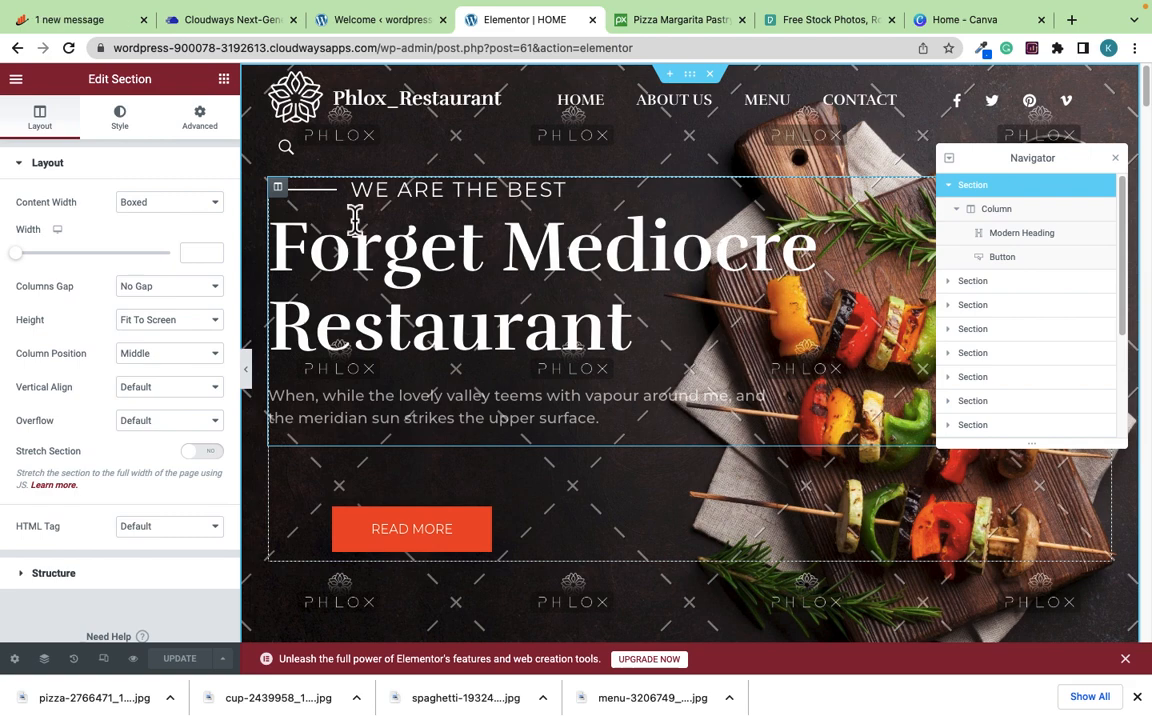
pyautogui.click(120, 120)
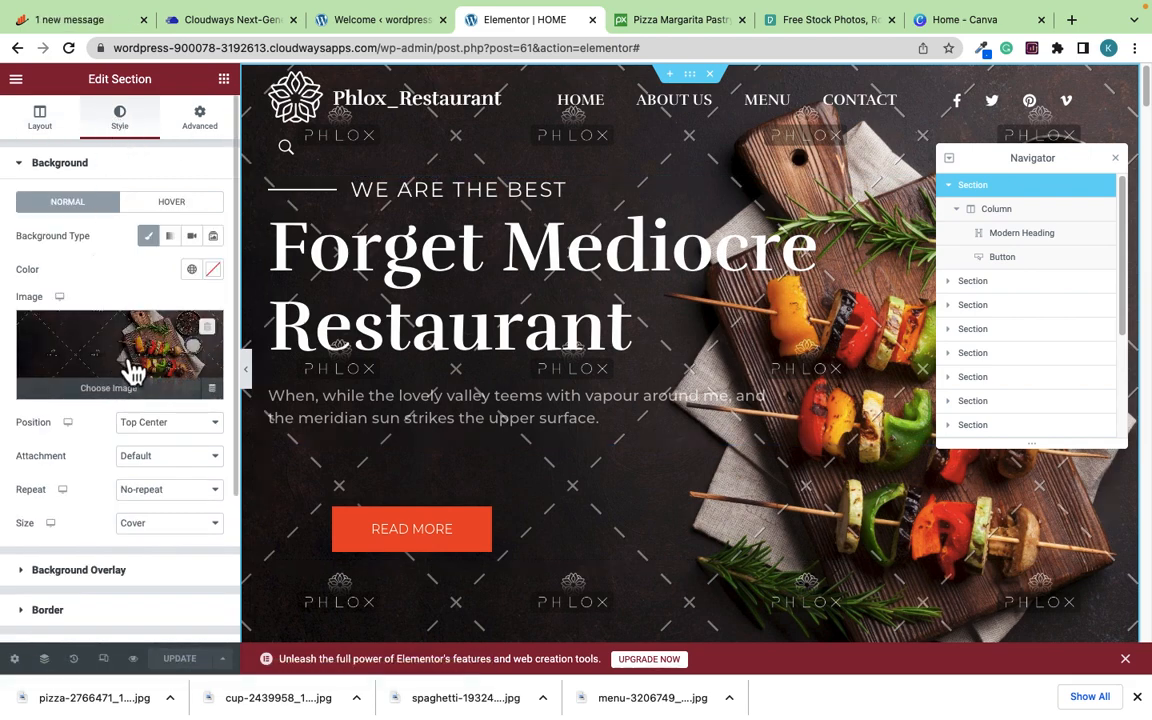
pyautogui.click(208, 329)
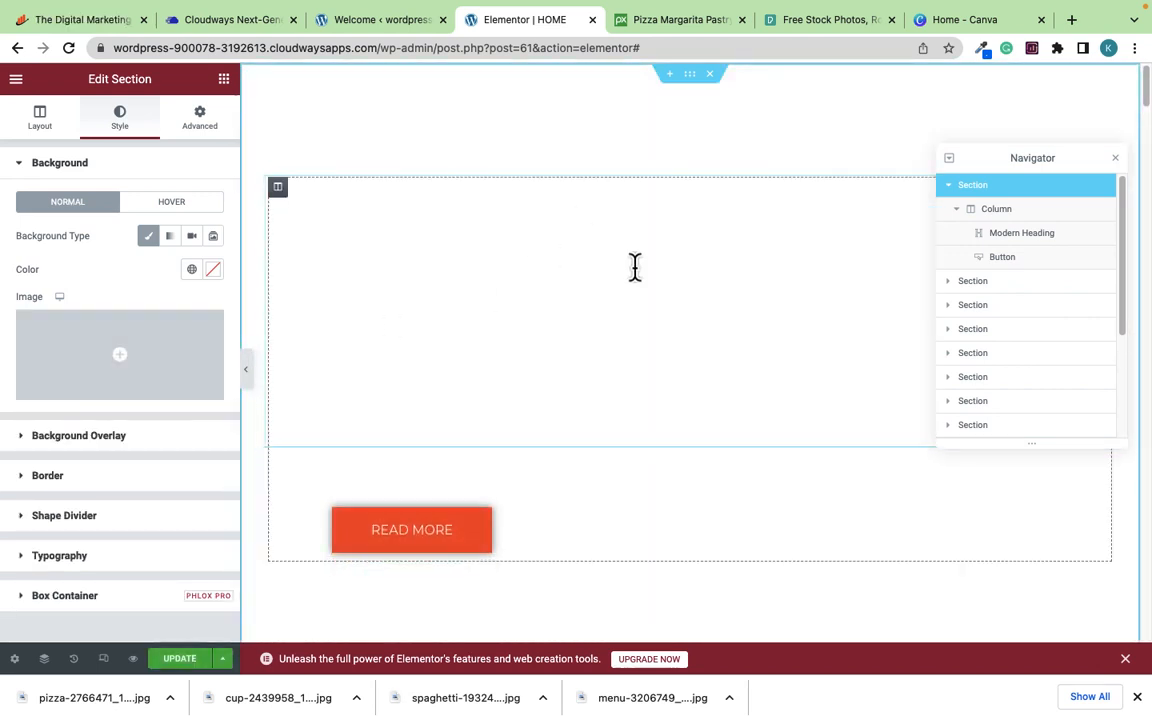
# Step: Upload the pizza, cup, spaghetti and menu JPG images from Downloads through the hero section's background image chooser
pyautogui.click(118, 394)
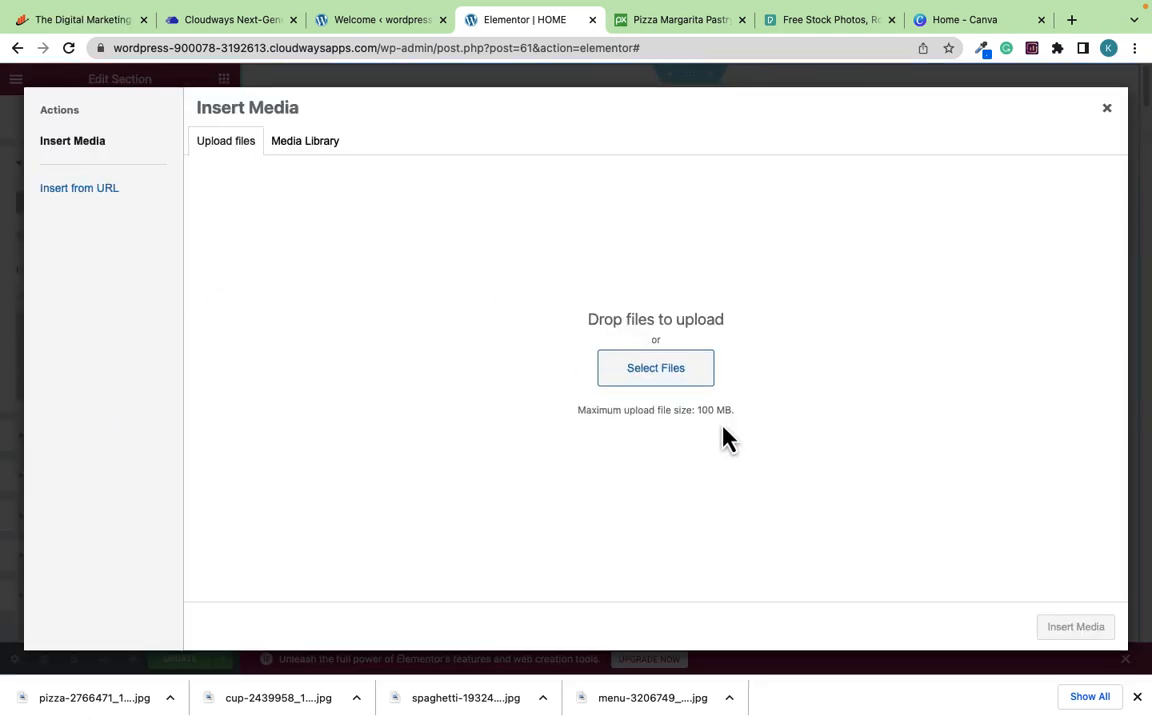
pyautogui.click(649, 383)
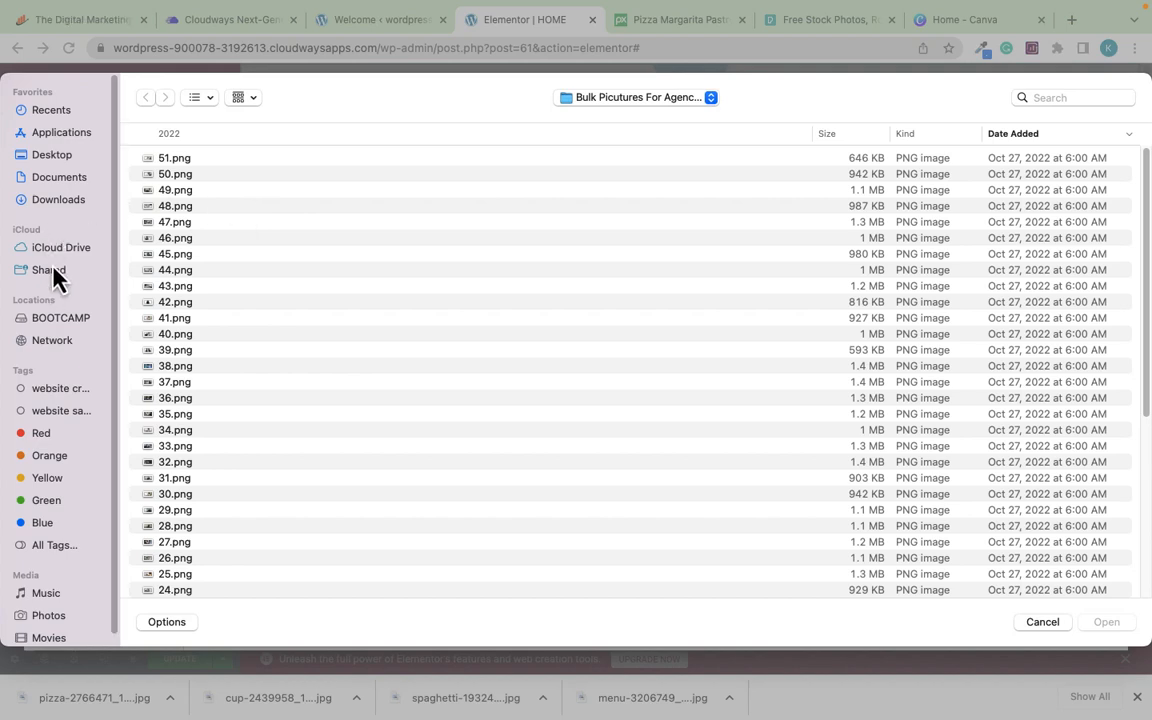
pyautogui.click(52, 208)
pyautogui.click(56, 201)
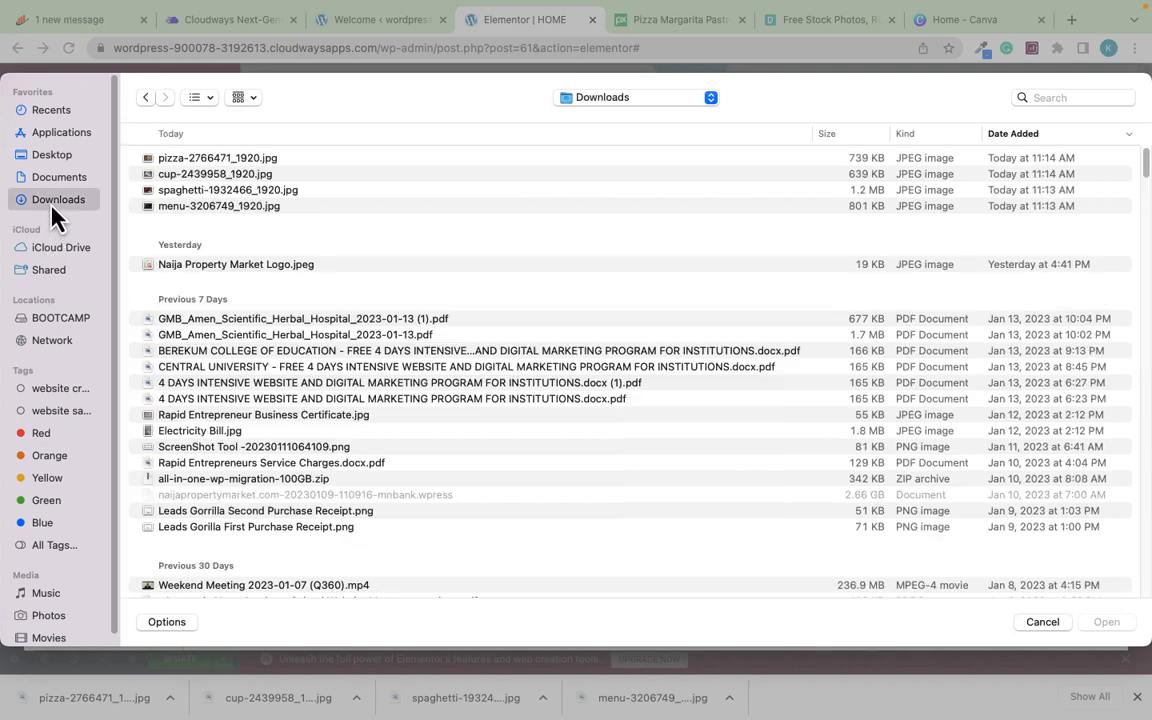
pyautogui.click(198, 160)
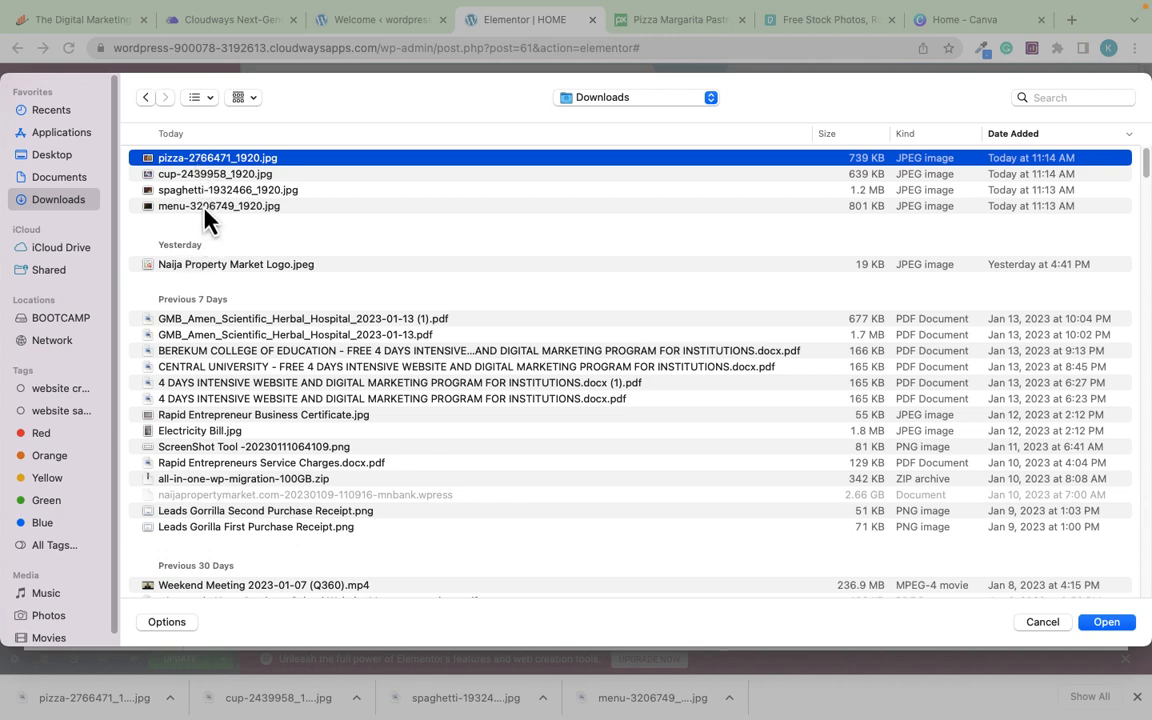
pyautogui.keyDown('shift'); pyautogui.click(215, 206); pyautogui.keyUp('shift')
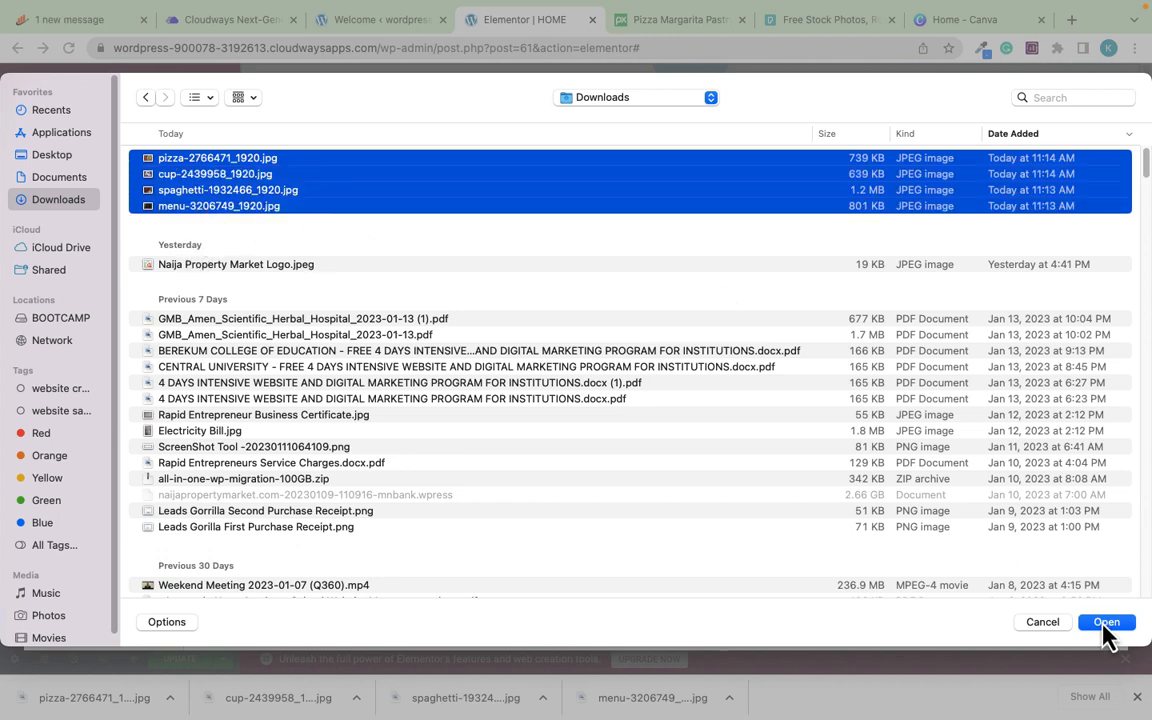
pyautogui.click(1106, 622)
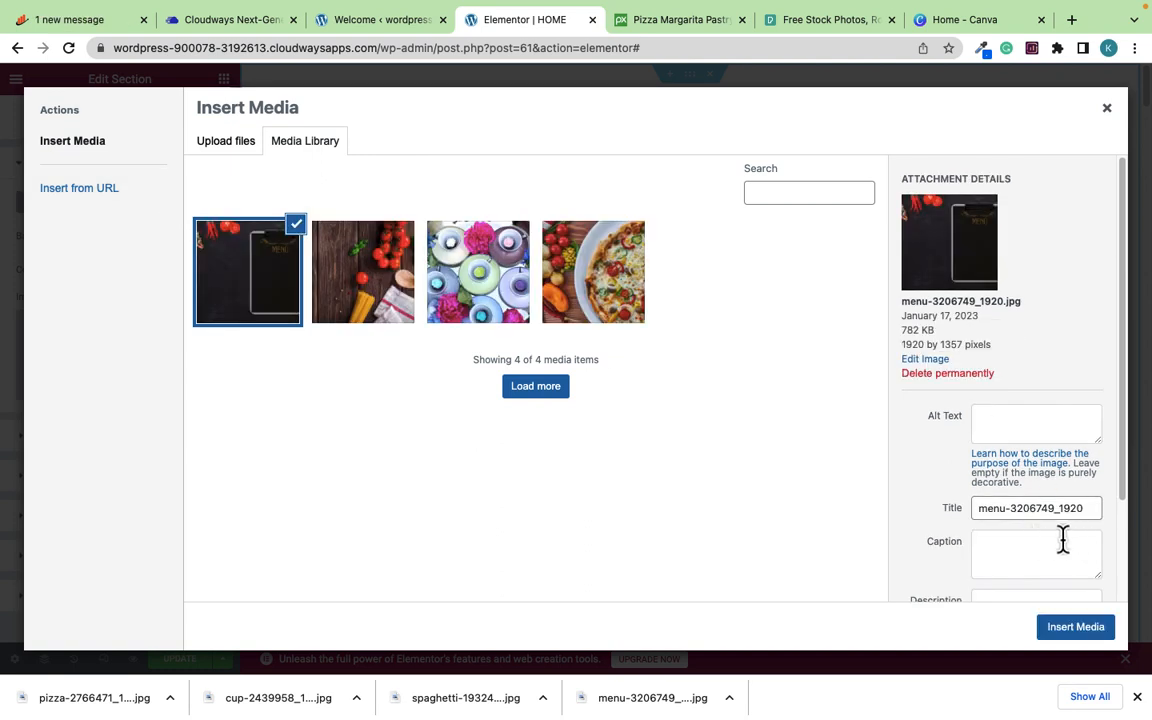
# Step: Set the alt text of menu-3206749_1920.jpg to "rapid restaurant home page banner image - rapidrestaurant.com"
pyautogui.click(997, 429)
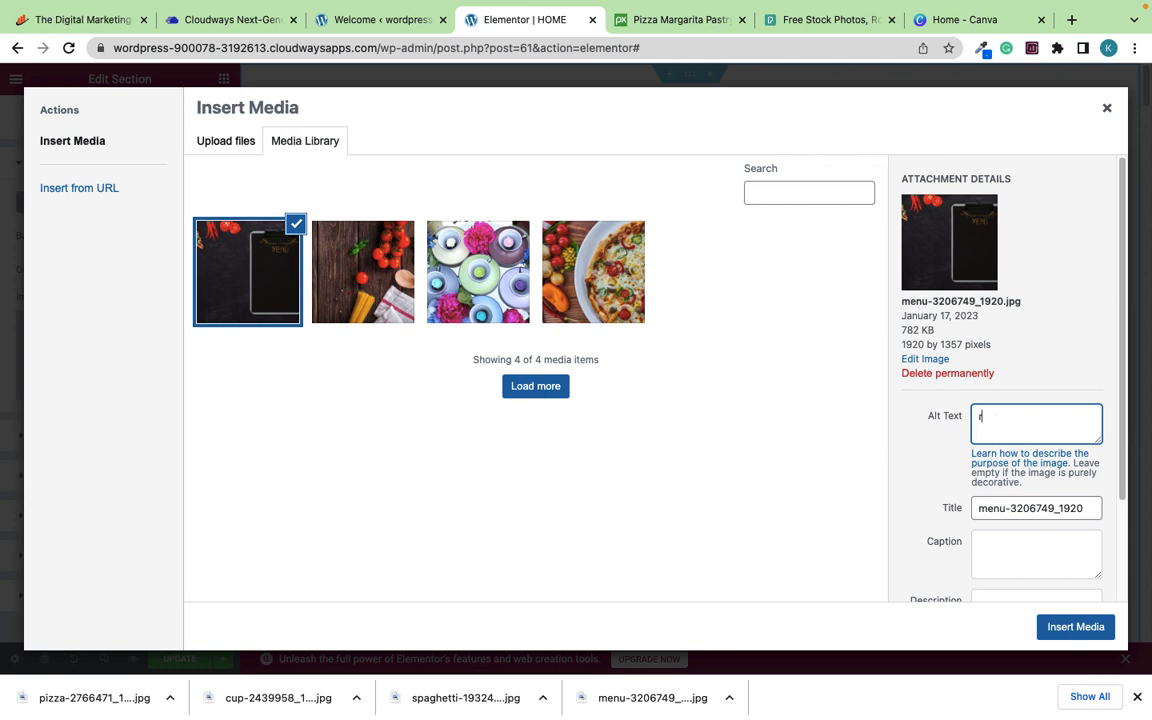
pyautogui.write('apid restaurant')
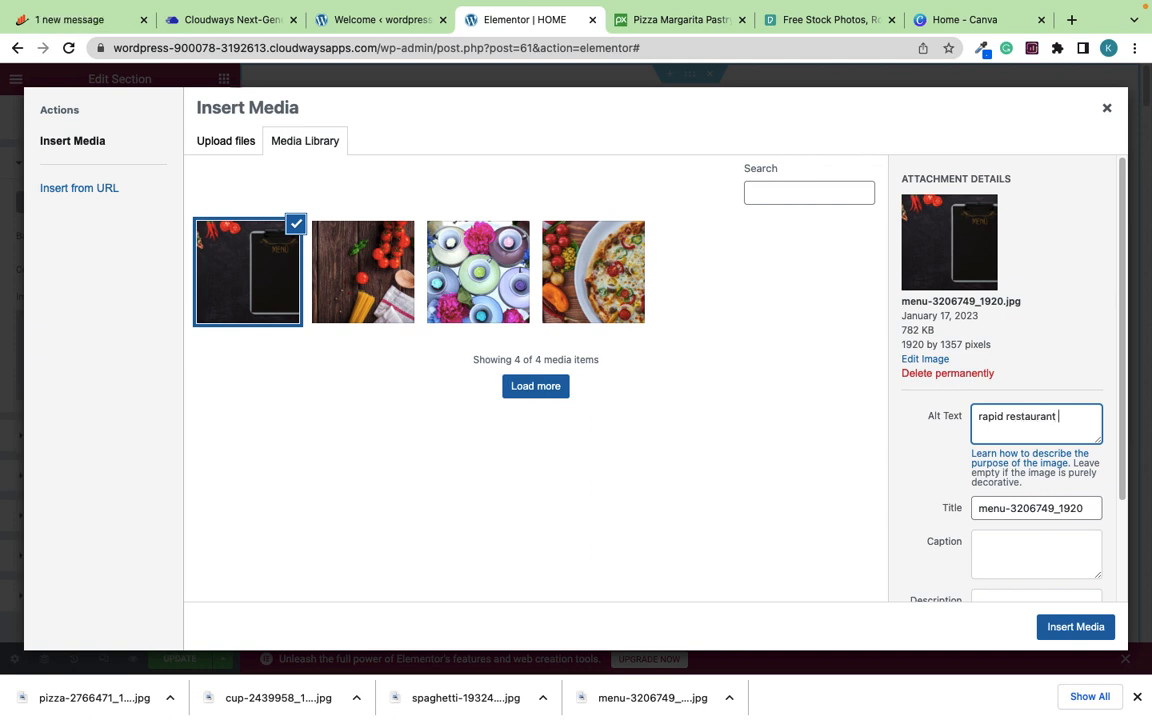
pyautogui.write(' home p')
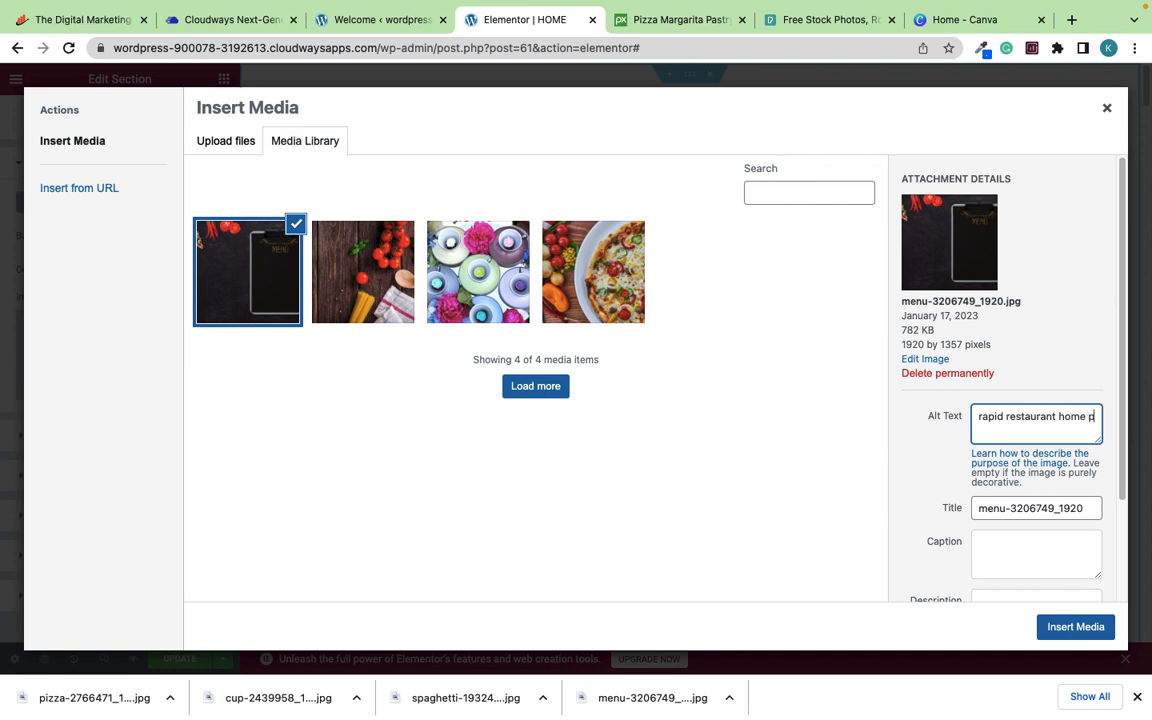
pyautogui.write('age baa')
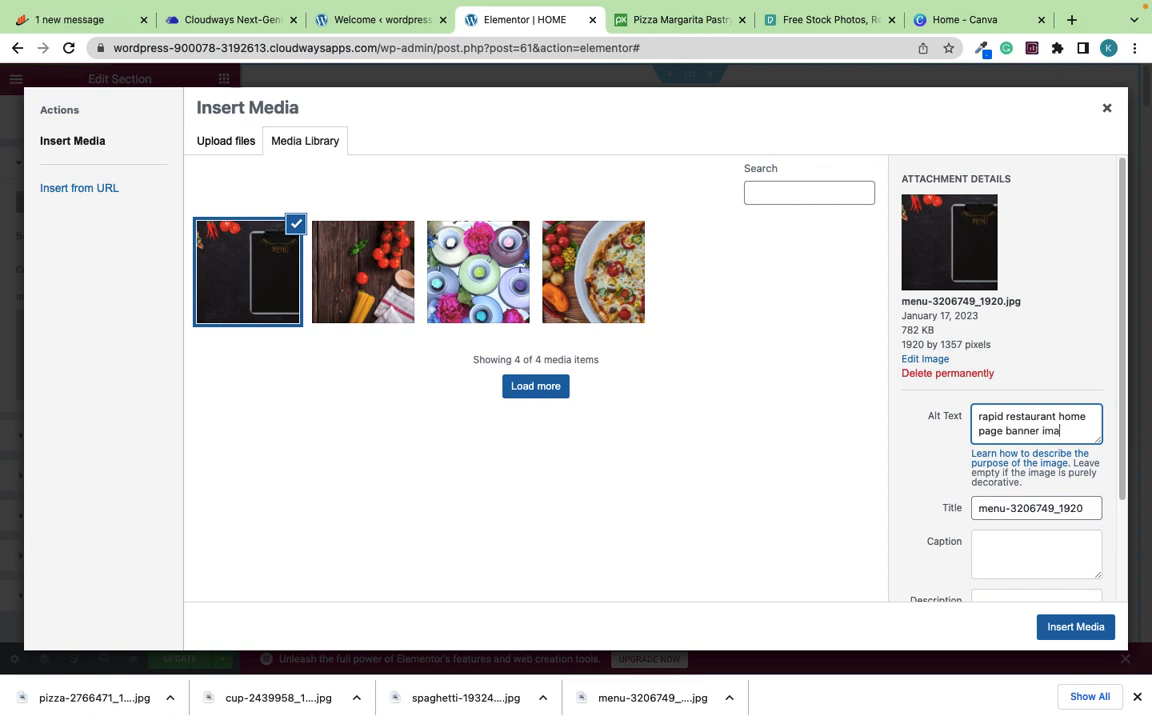
pyautogui.write('ge - rapid')
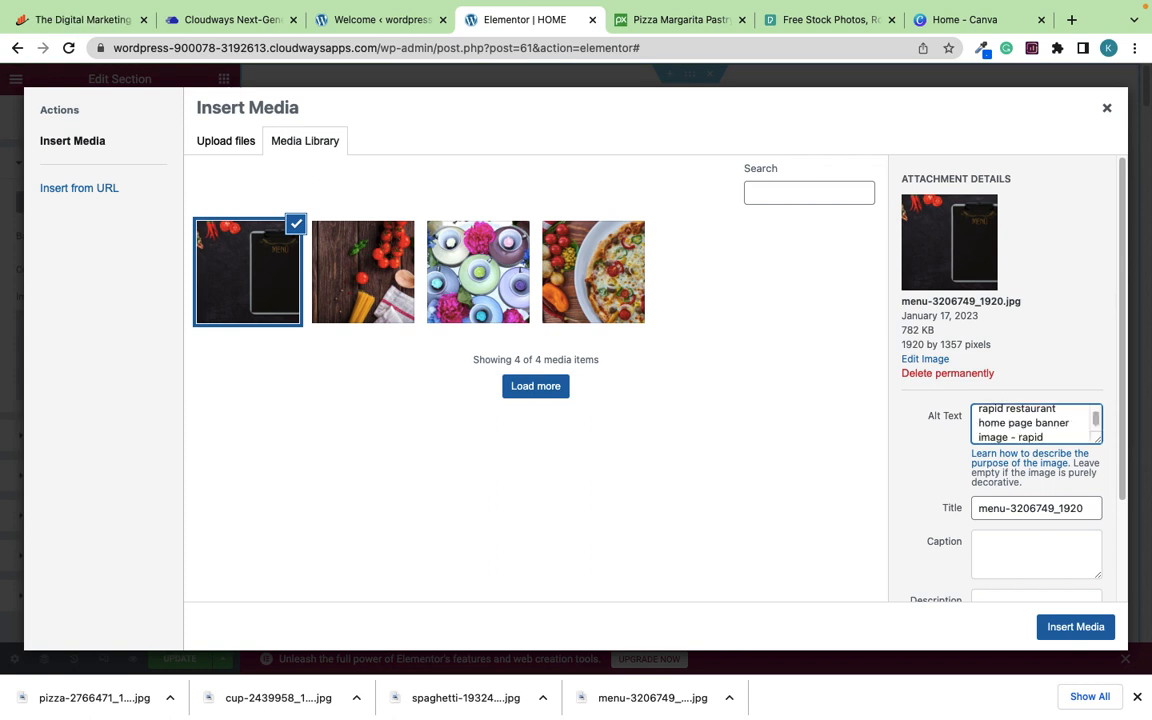
pyautogui.write('restaurant.com')
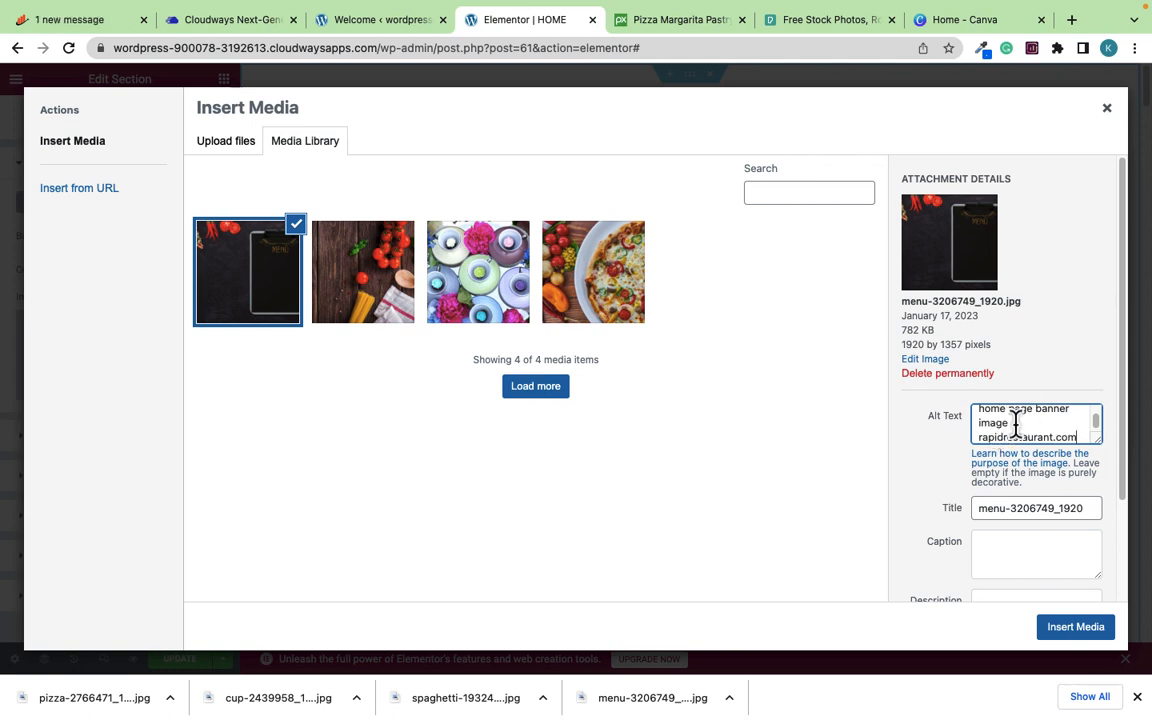
# Step: Copy the menu image's alt text into its description
pyautogui.hotkey('ctrl', 'a')
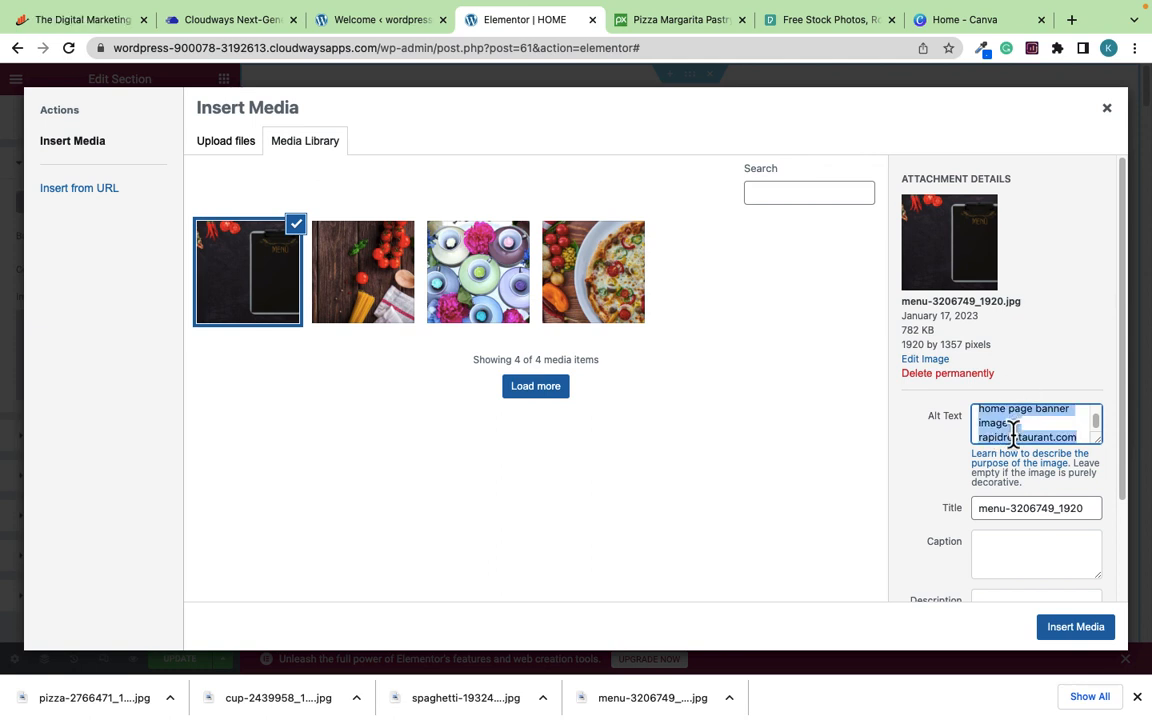
pyautogui.scroll(-1, 1013, 432)
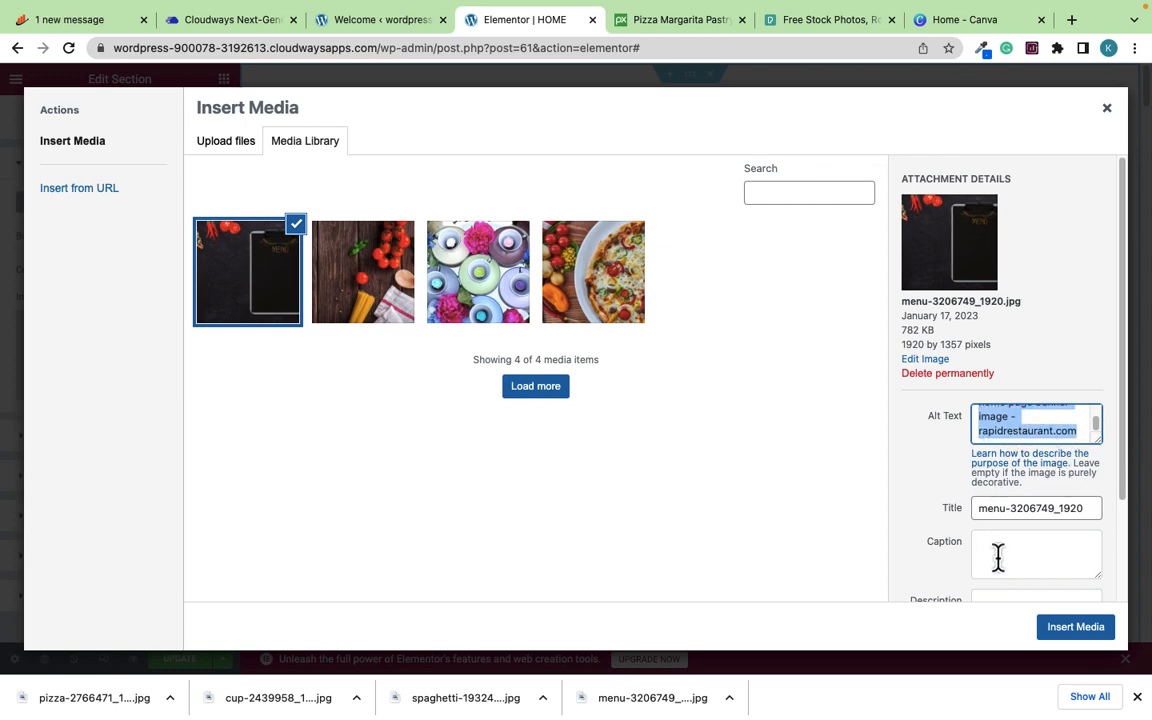
pyautogui.scroll(-3, 998, 555)
pyautogui.click(1015, 486)
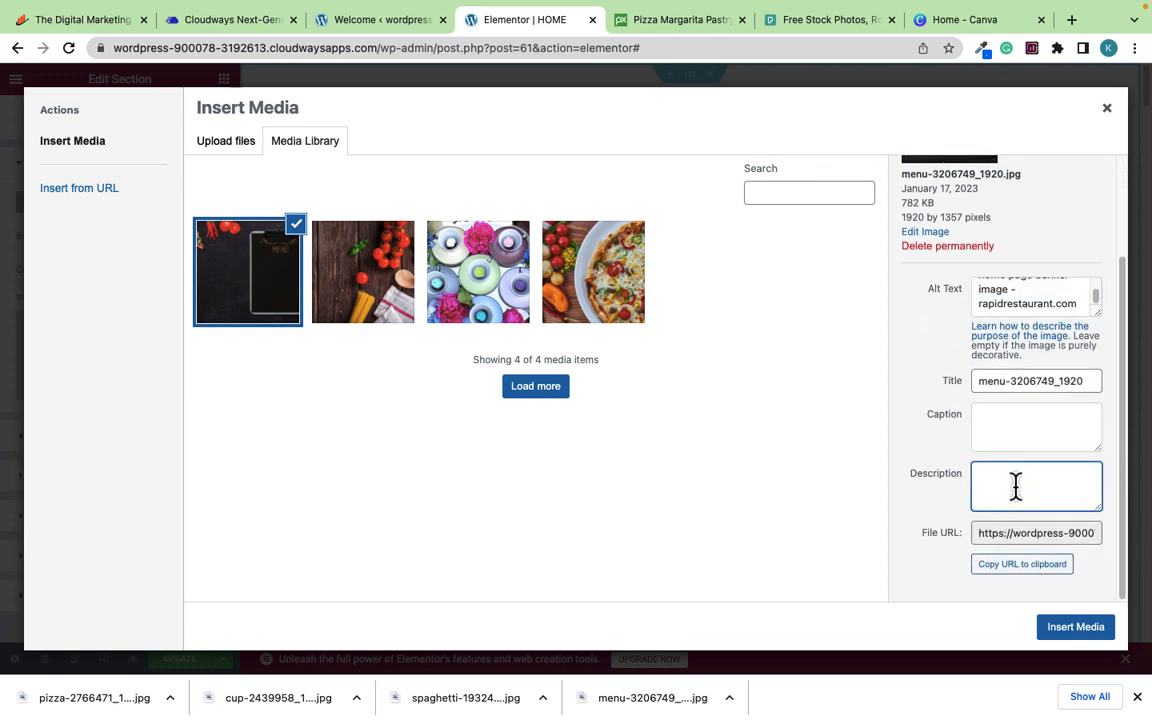
pyautogui.hotkey('ctrl', 'v')
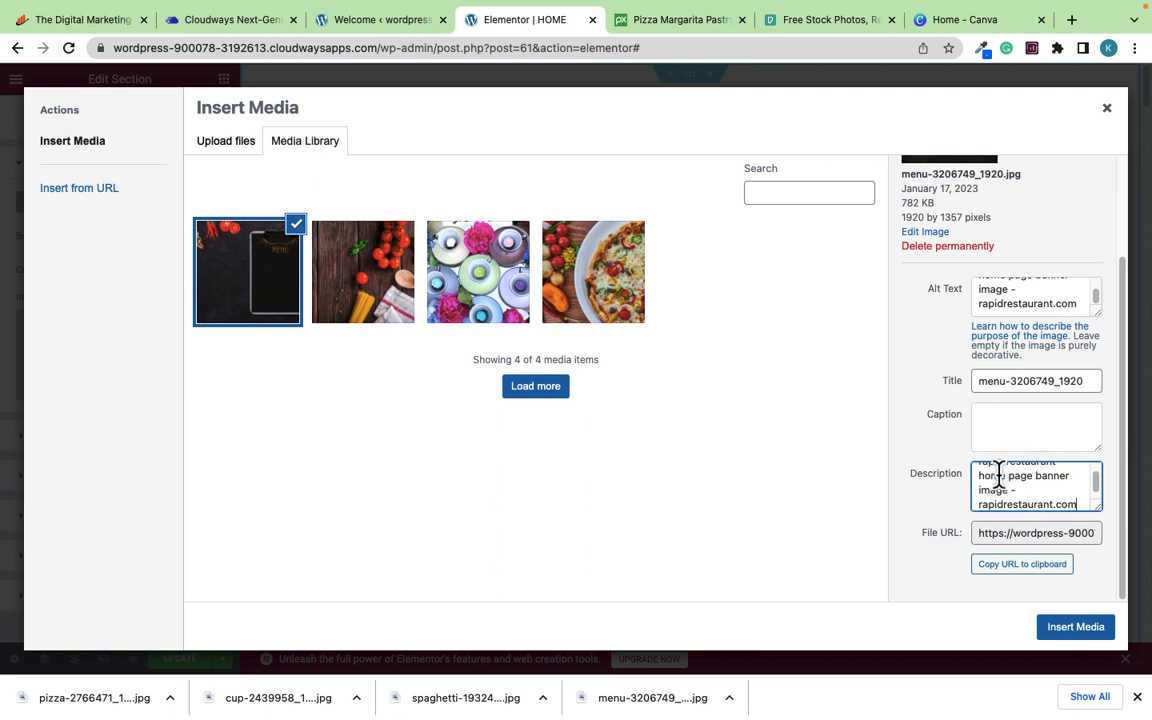
pyautogui.scroll(2, 998, 474)
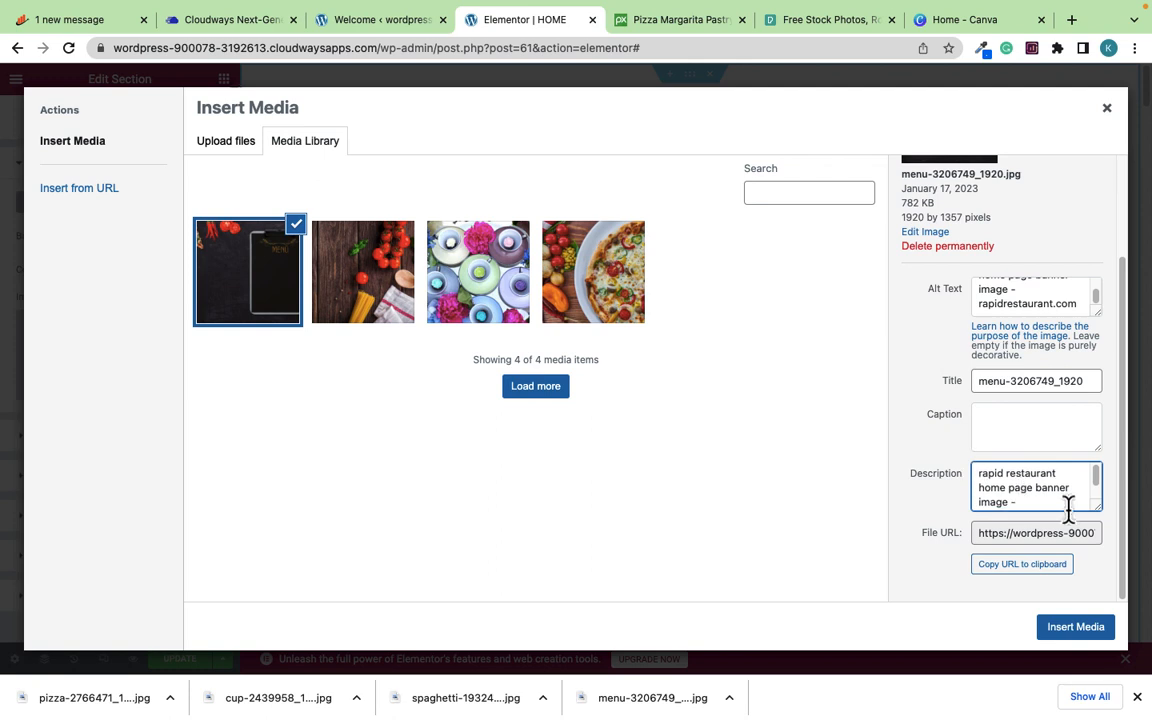
pyautogui.scroll(-2, 1062, 505)
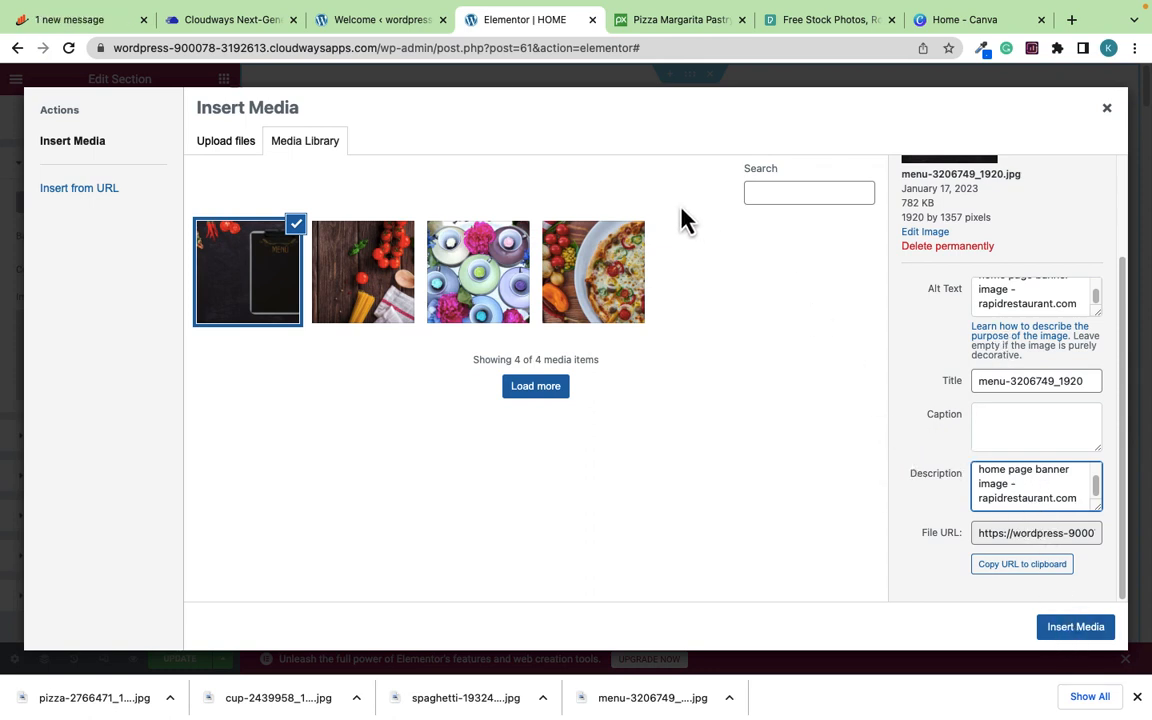
# Step: Insert menu-3206749_1920.jpg as the hero section's background image and close the Navigator
pyautogui.click(1062, 630)
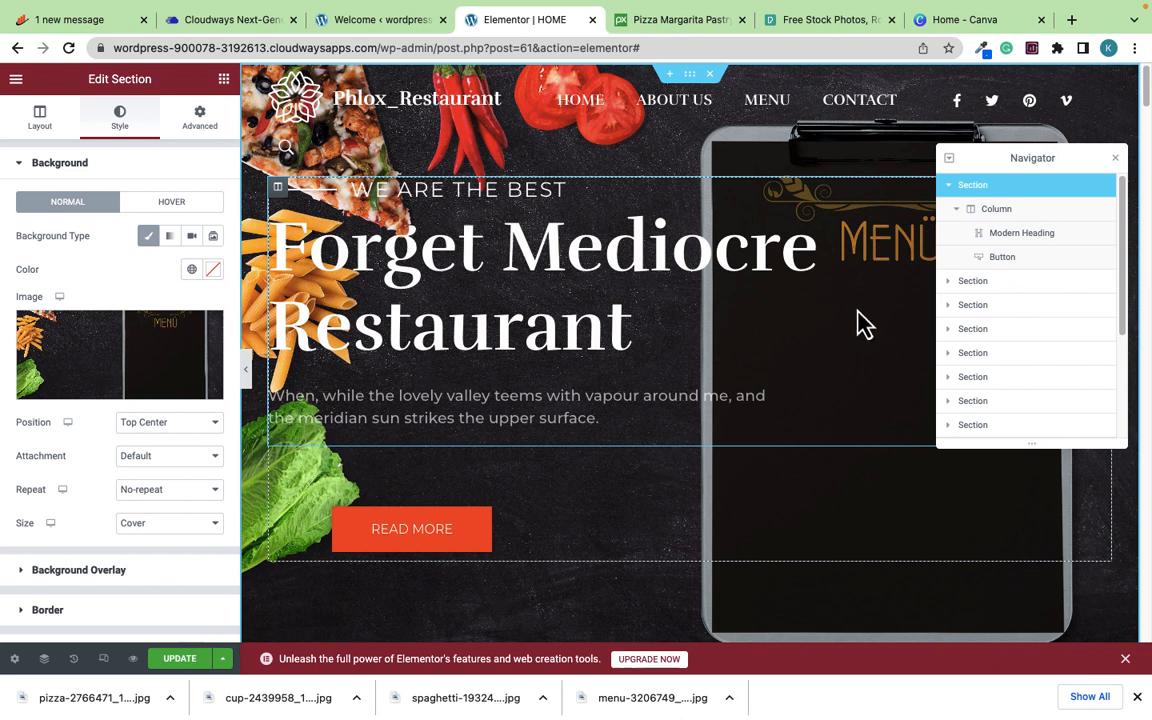
pyautogui.click(1115, 158)
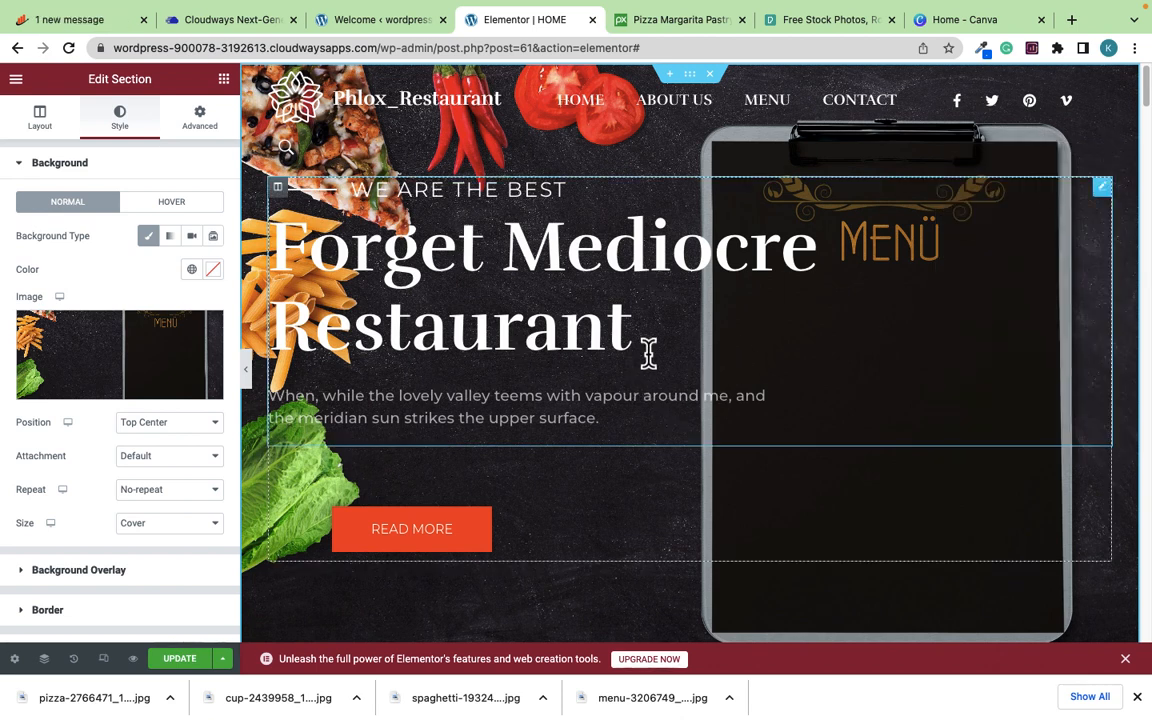
pyautogui.scroll(-2, 648, 352)
pyautogui.scroll(2, 700, 378)
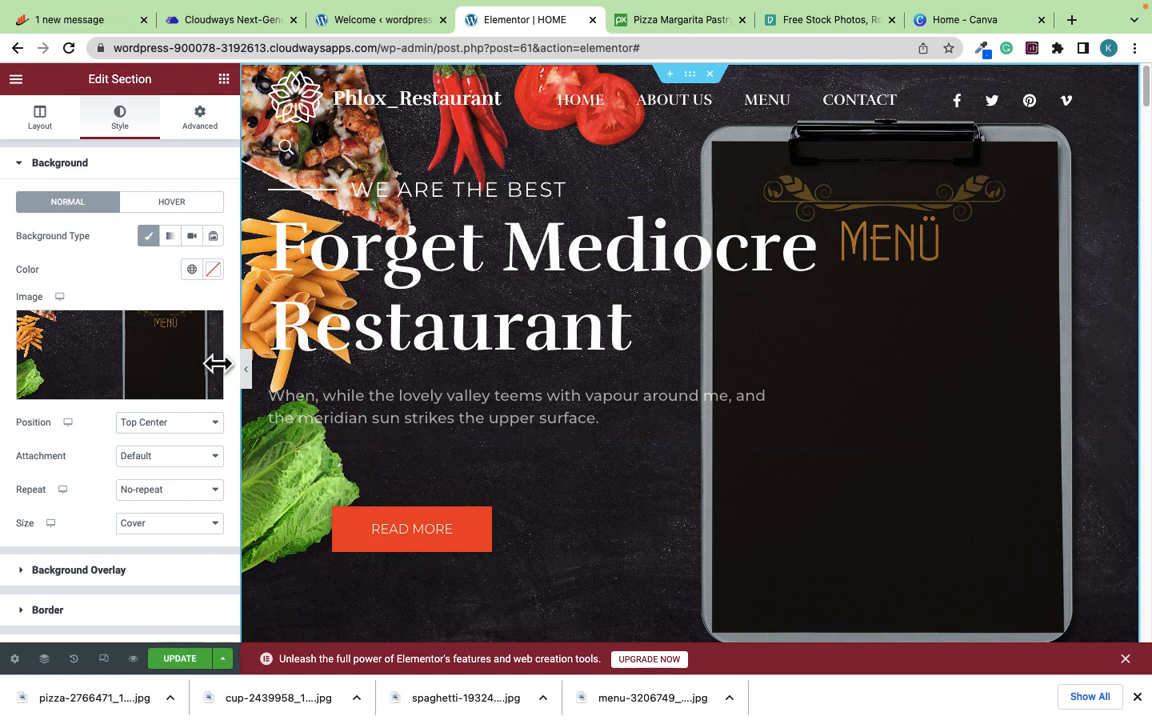
# Step: Add a classic background overlay to the hero section with the color #000000
pyautogui.scroll(-3, 154, 380)
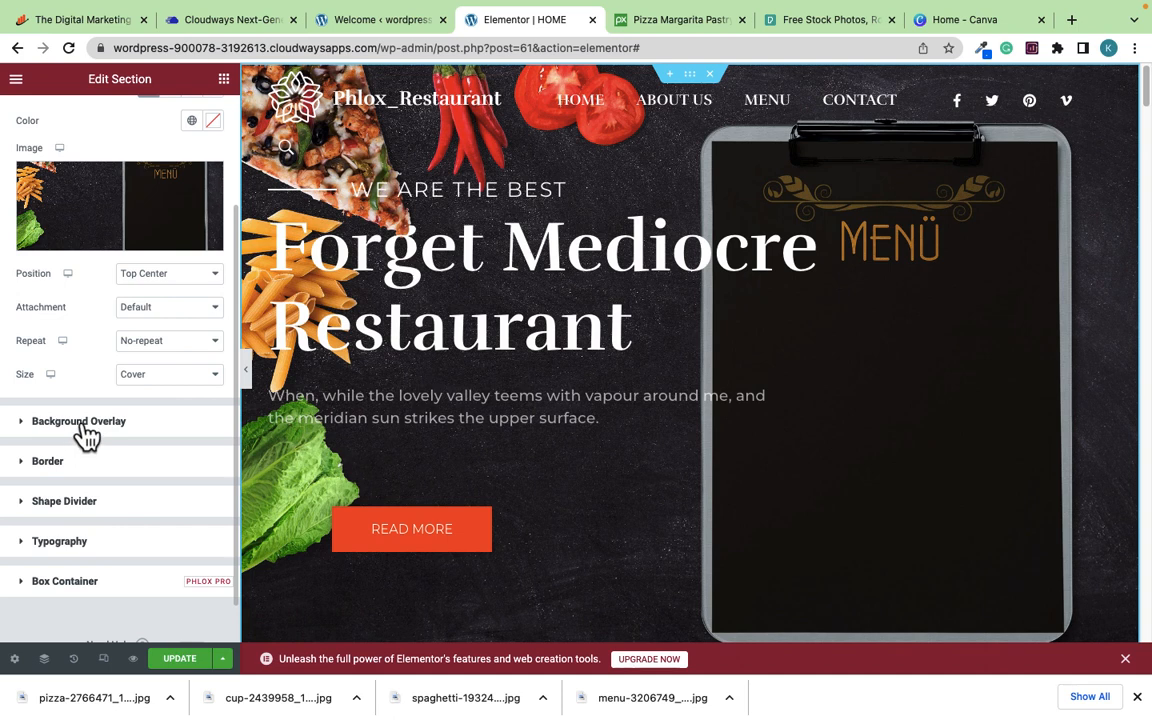
pyautogui.click(85, 424)
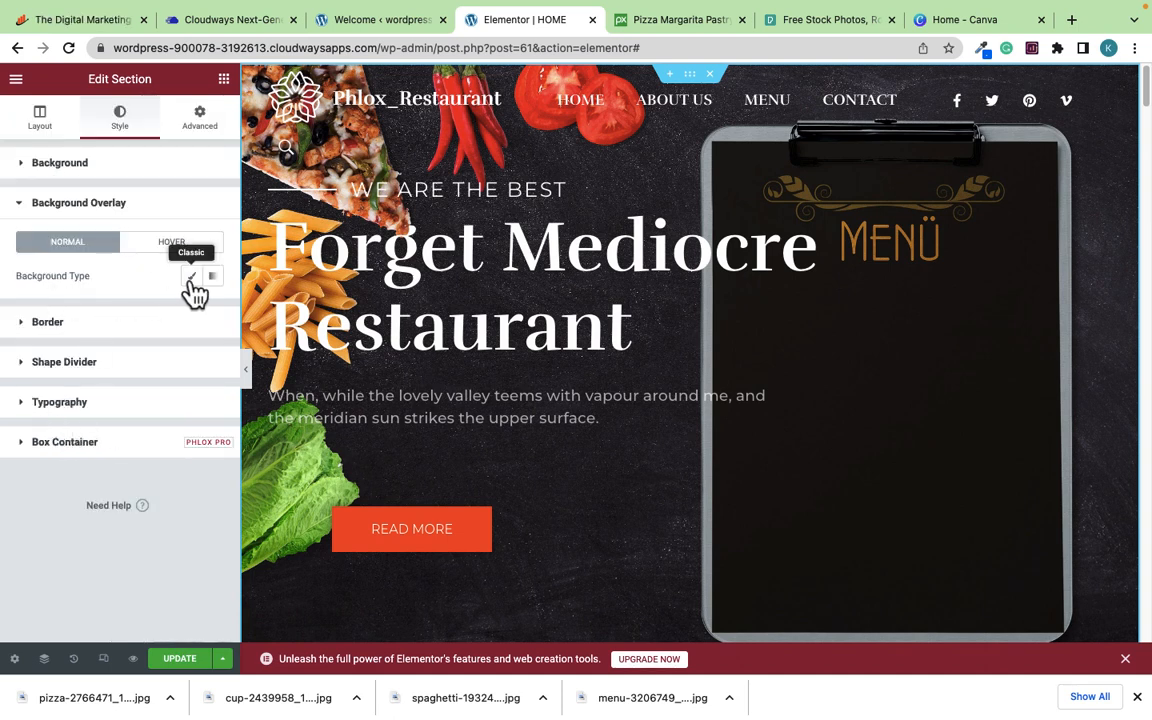
pyautogui.click(191, 278)
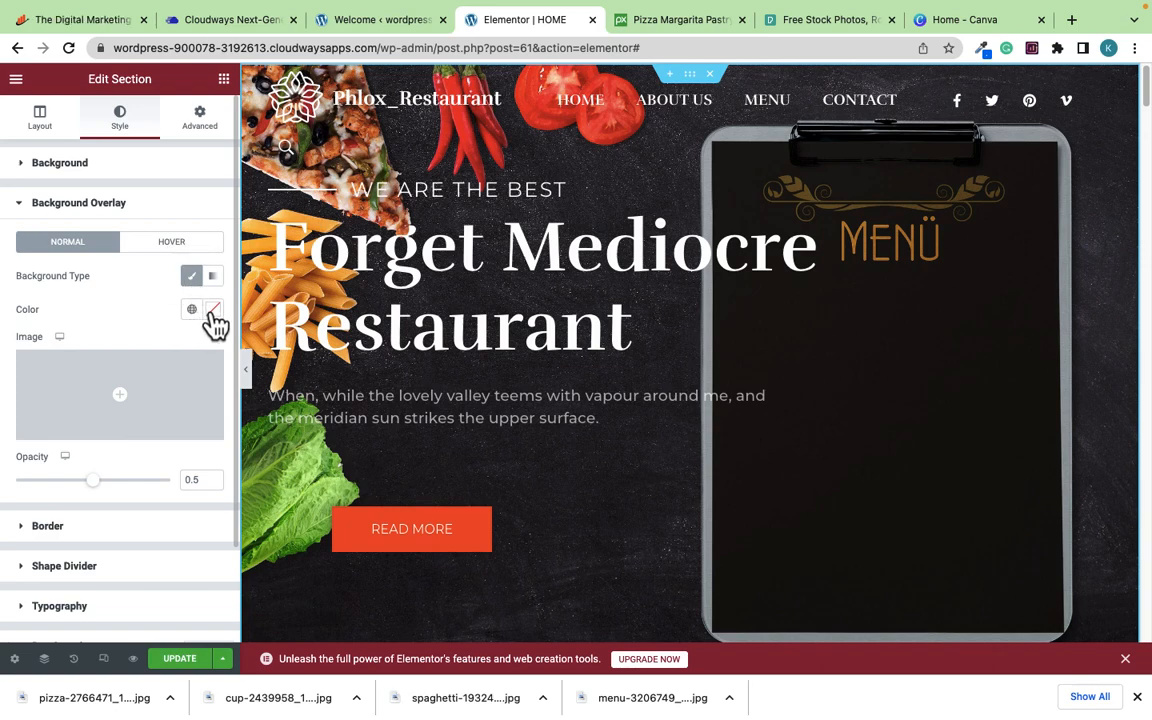
pyautogui.click(213, 310)
pyautogui.click(101, 501)
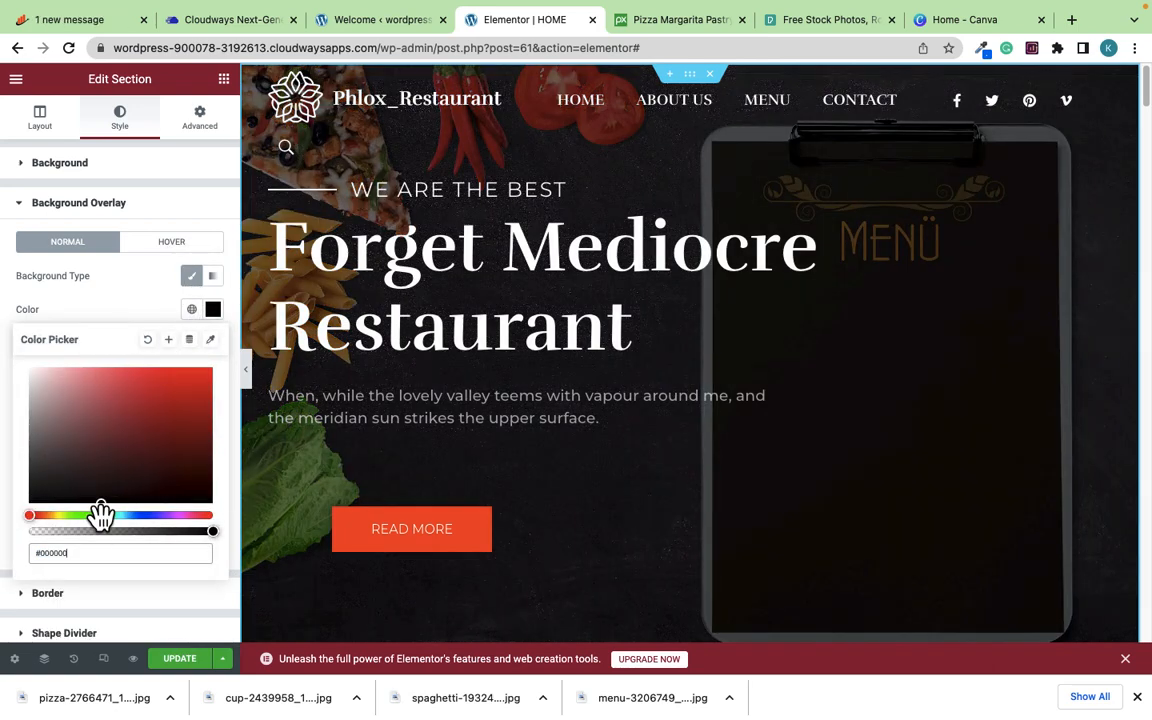
# Step: Try the overlay colors #C34B4B, #4B78C3 and #225CBF on the hero section
pyautogui.click(141, 402)
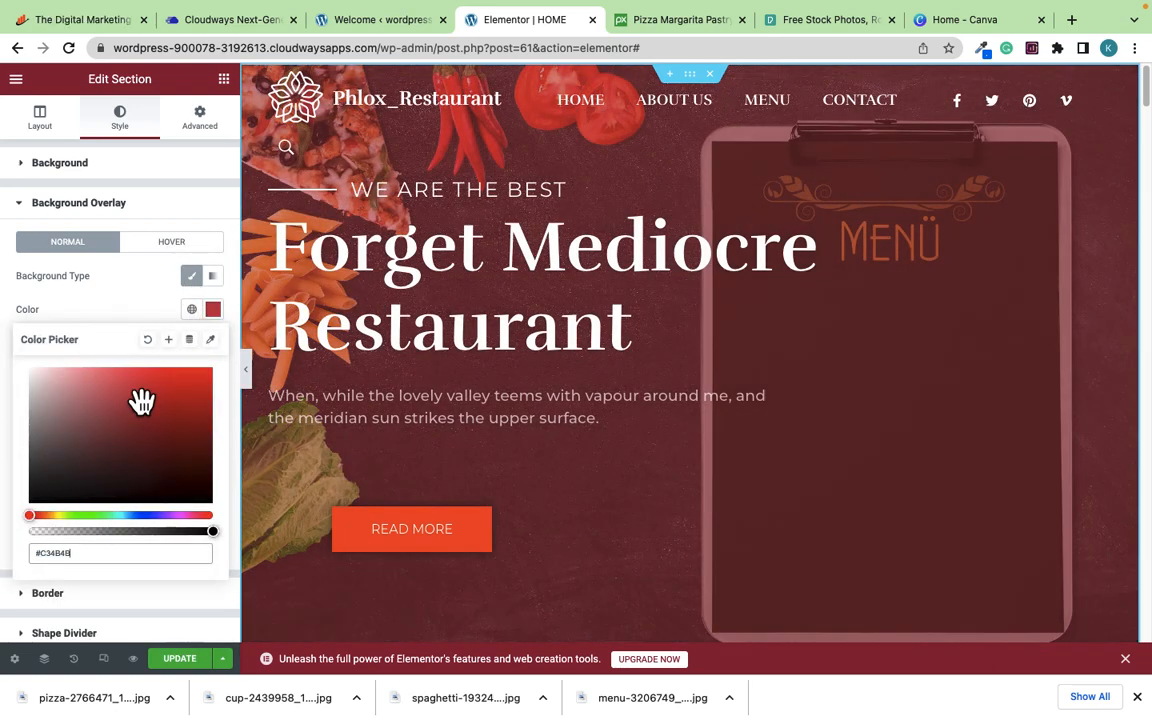
pyautogui.click(139, 515)
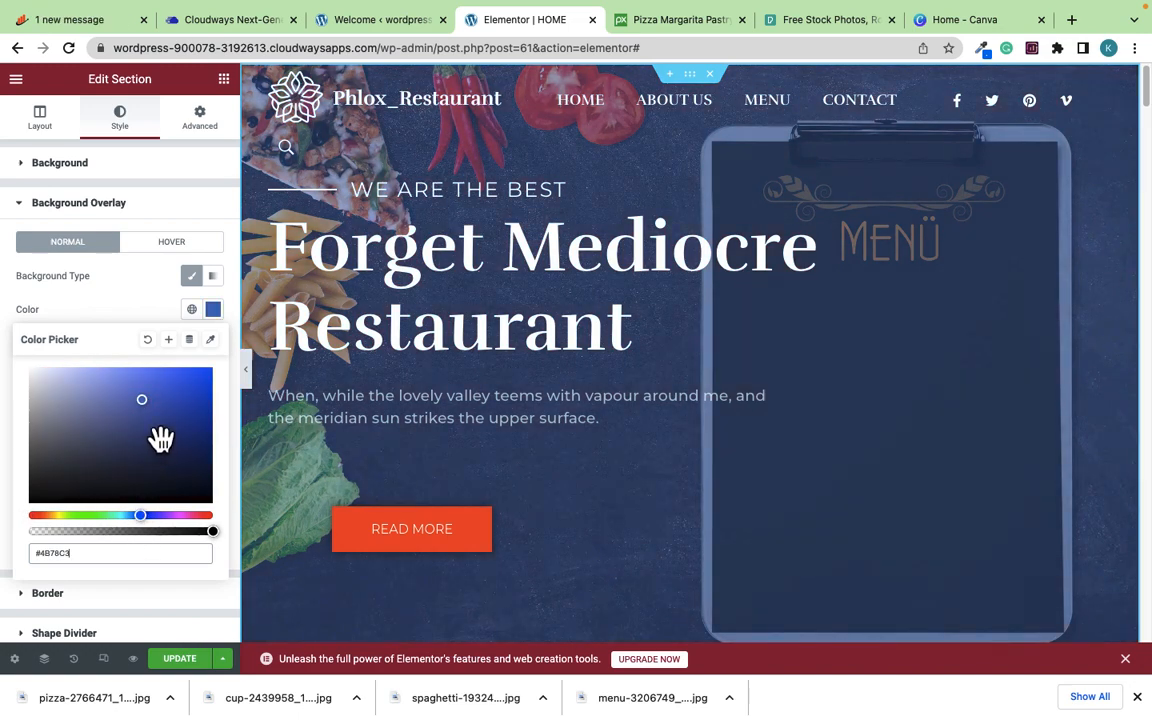
pyautogui.click(180, 403)
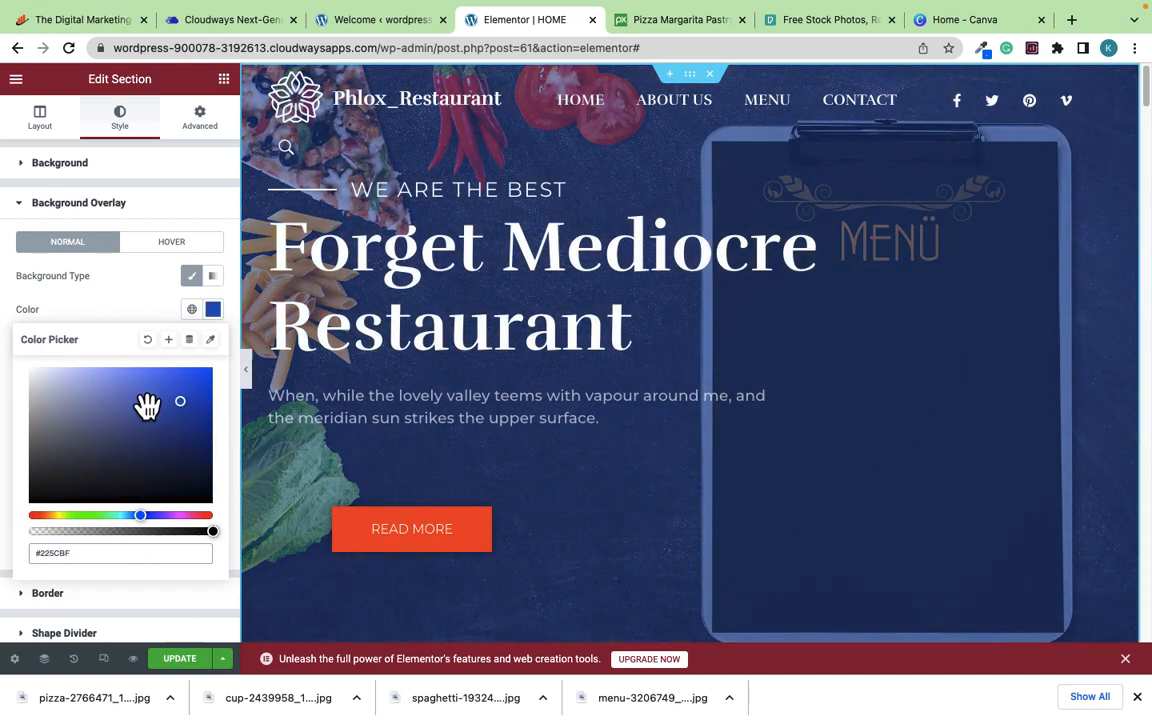
pyautogui.click(132, 322)
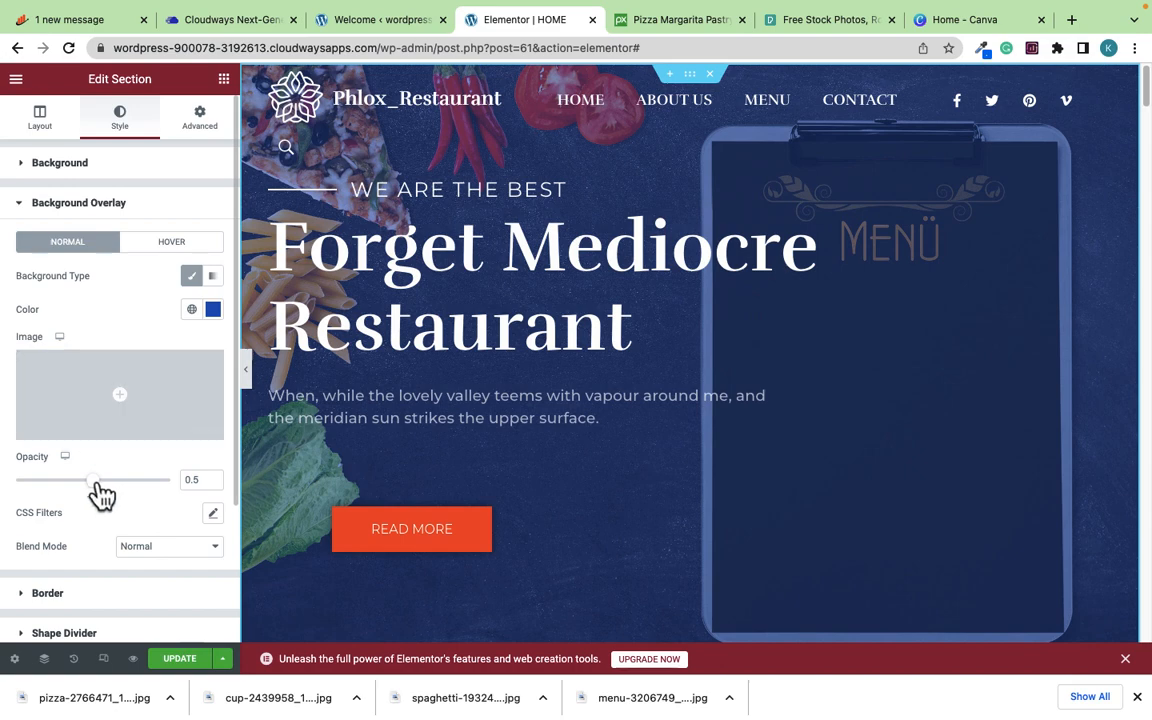
# Step: Return the hero section's overlay color to #000000 and set the overlay opacity to 0.49
pyautogui.moveTo(74, 492); pyautogui.dragTo(46, 496)
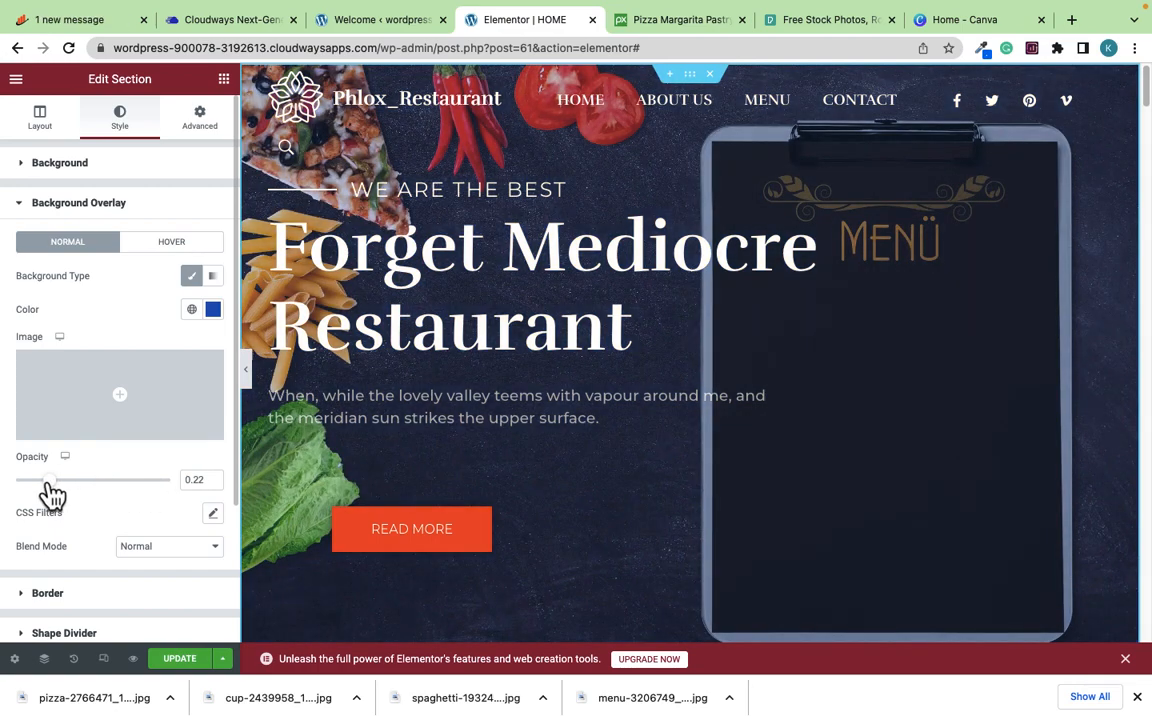
pyautogui.click(213, 311)
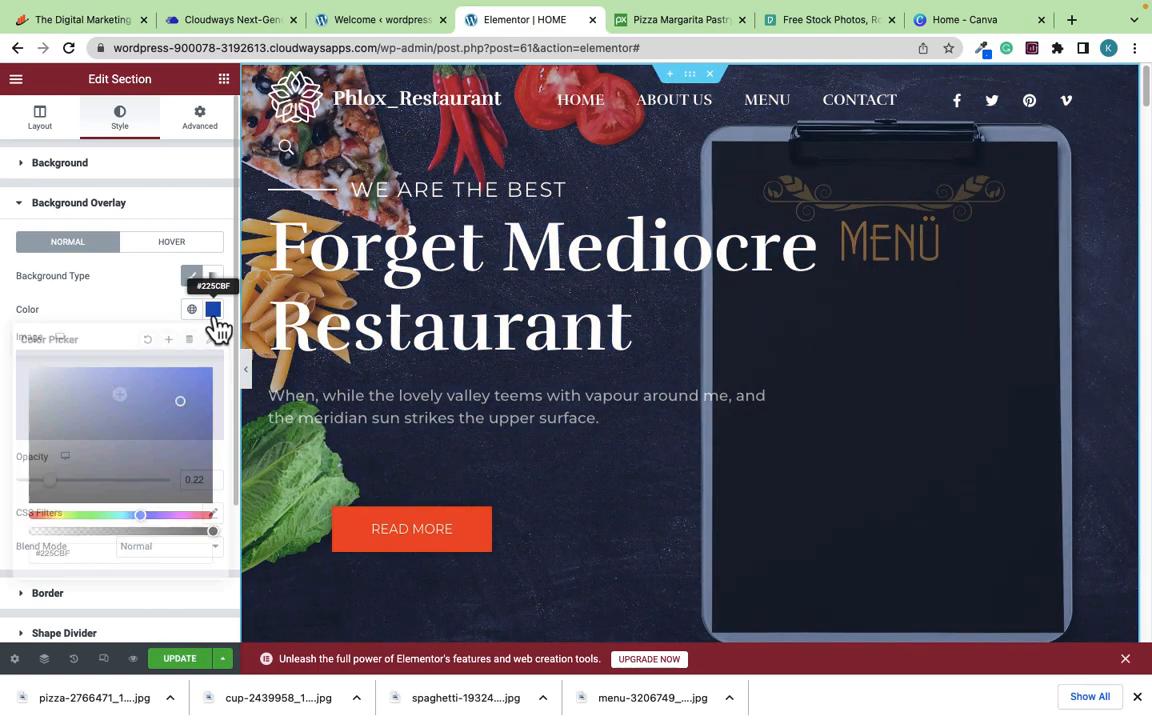
pyautogui.click(154, 502)
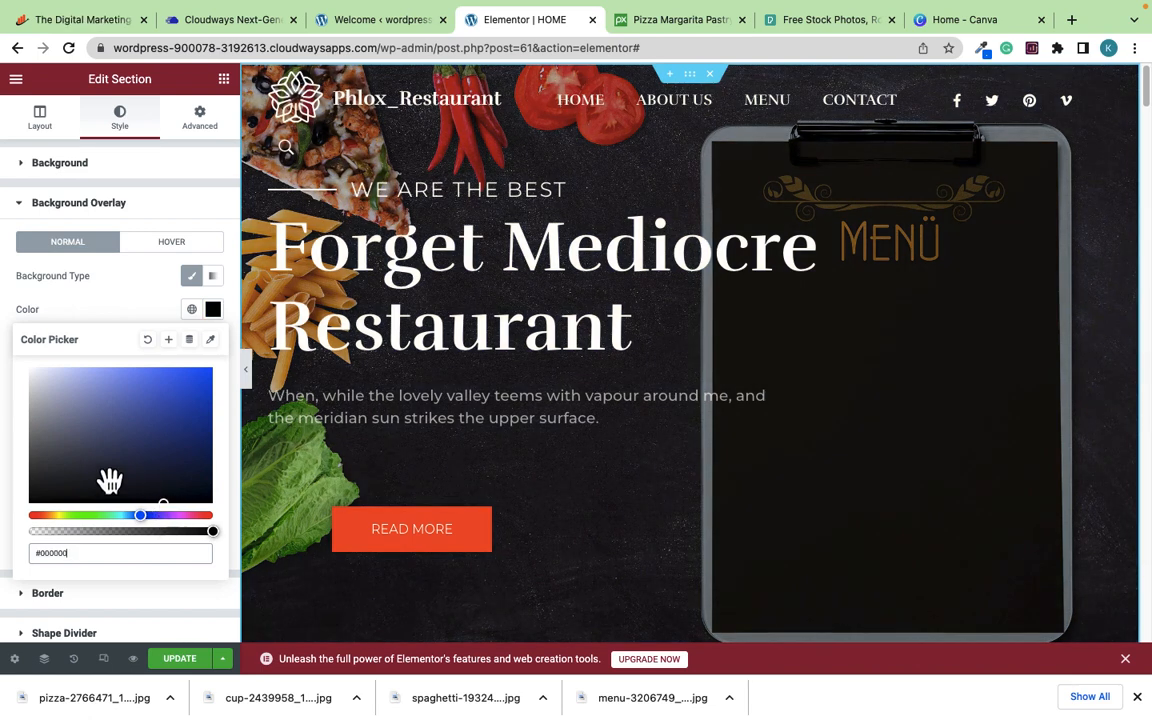
pyautogui.click(115, 605)
pyautogui.click(116, 598)
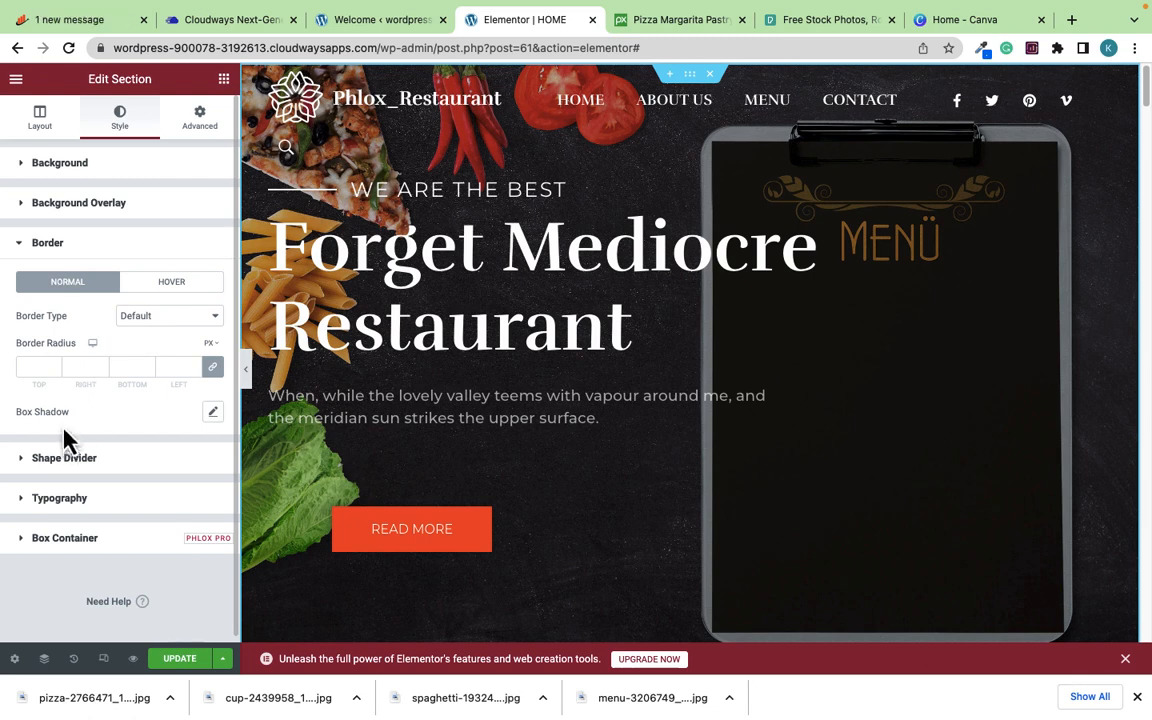
pyautogui.click(84, 218)
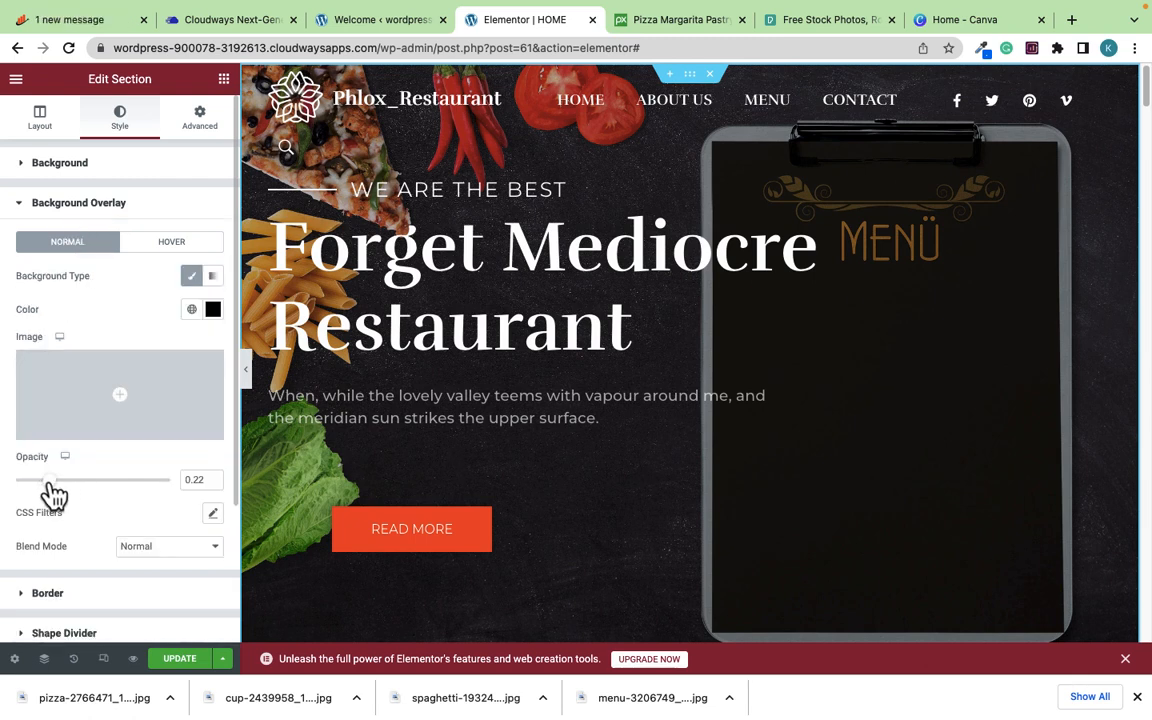
pyautogui.moveTo(50, 484); pyautogui.dragTo(96, 495)
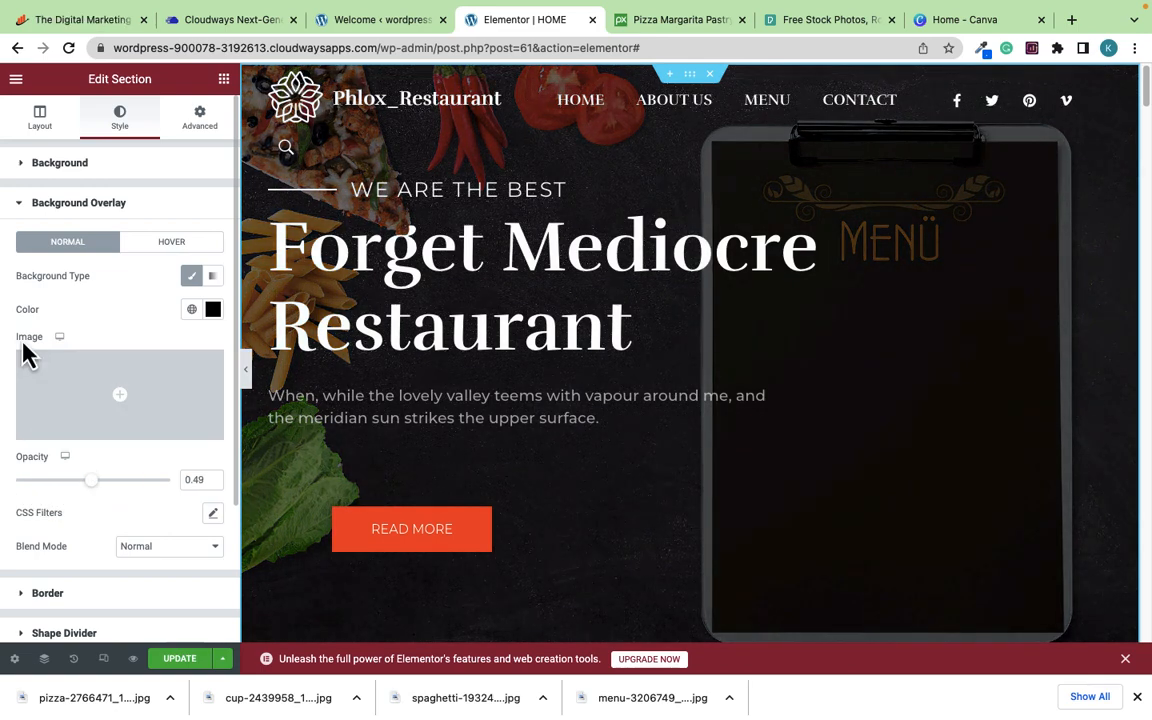
# Step: Hide the editing panel and examine the hero section's background, overlay and text at full width
pyautogui.click(250, 385)
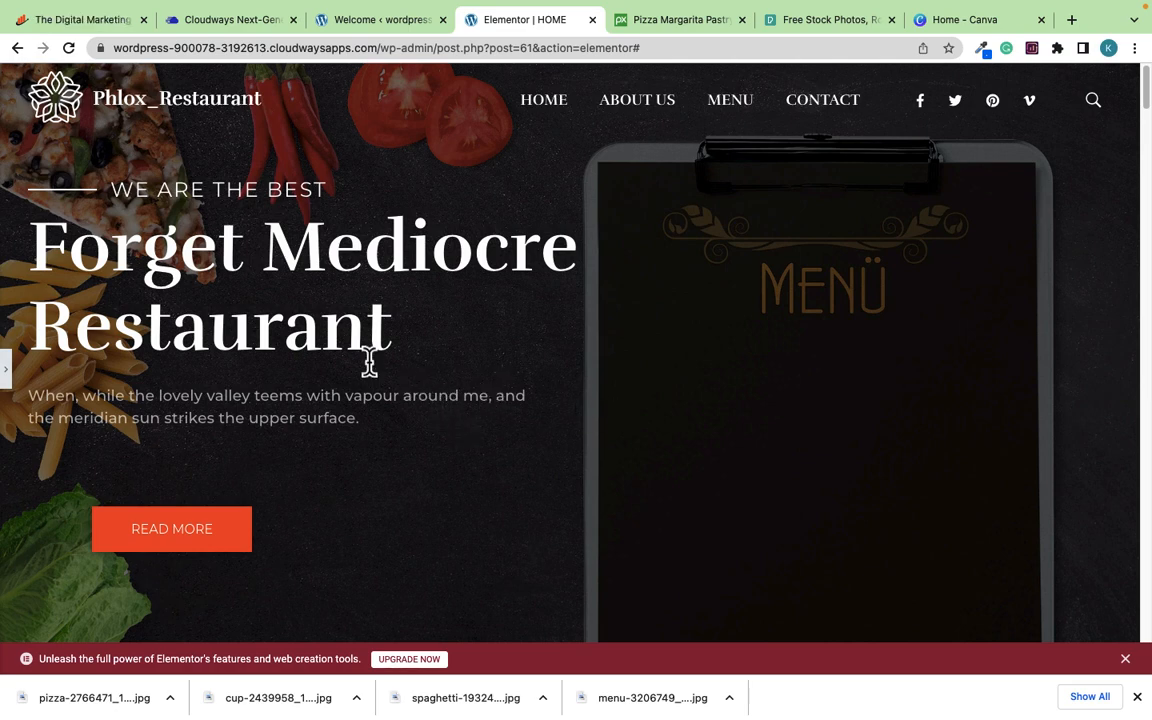
pyautogui.scroll(-5, 674, 417)
pyautogui.scroll(5, 674, 417)
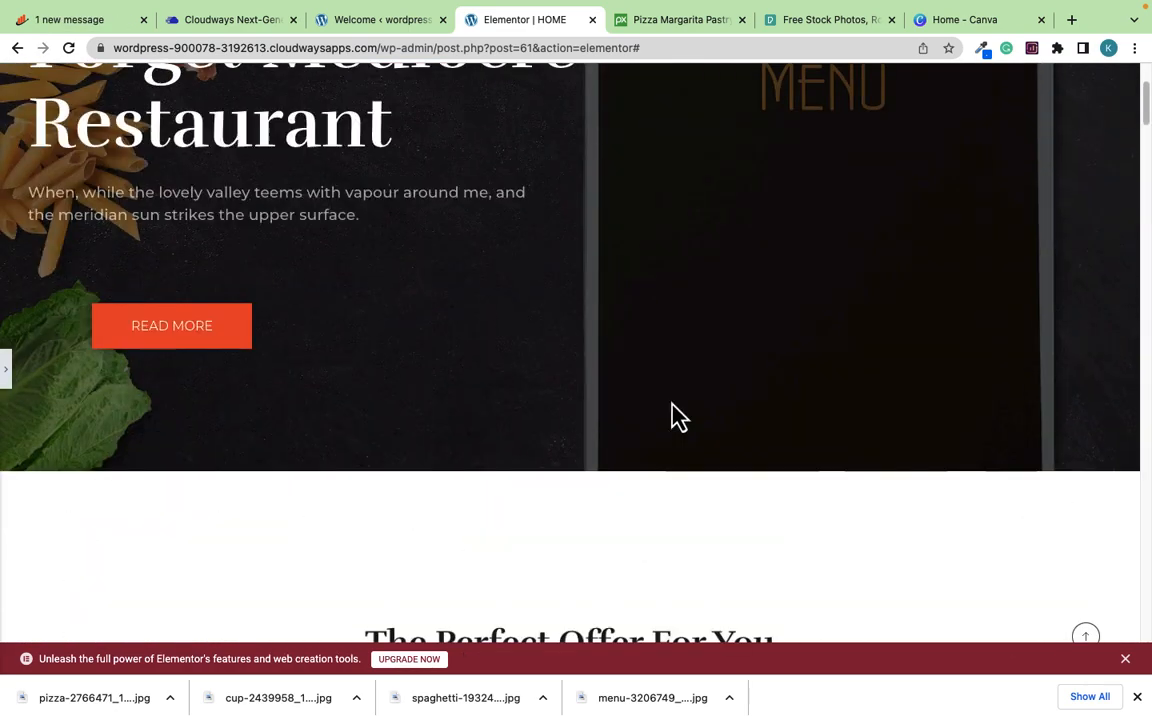
pyautogui.scroll(1, 672, 403)
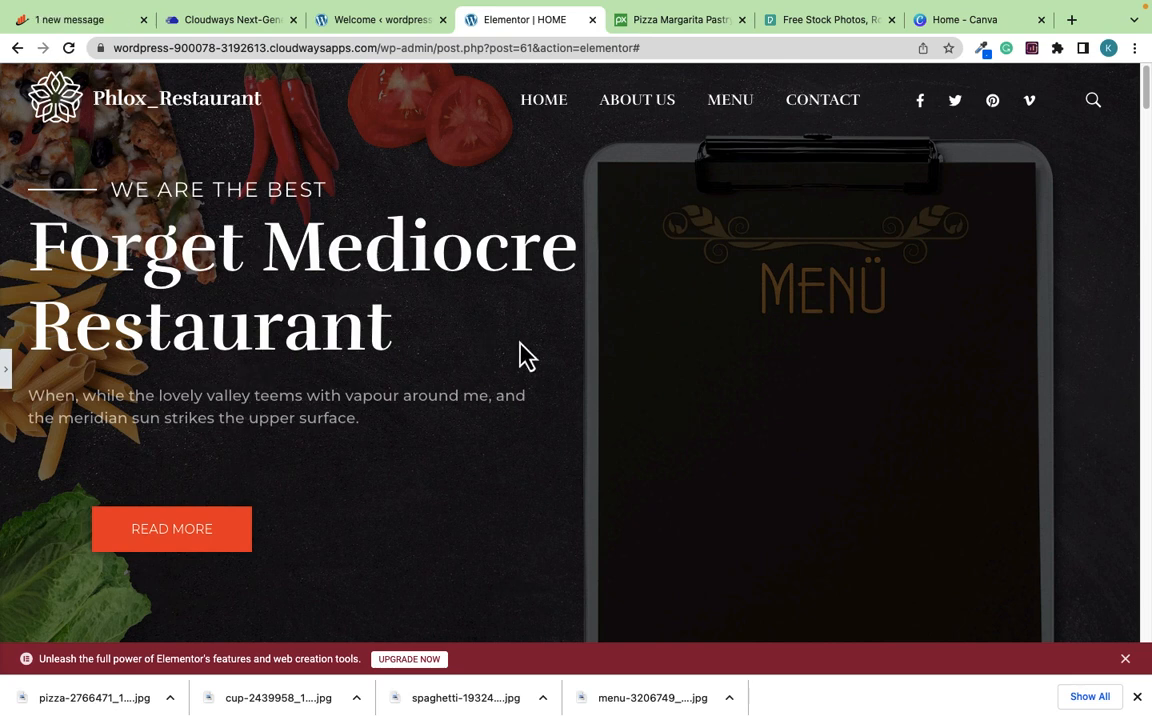
pyautogui.scroll(-1, 522, 356)
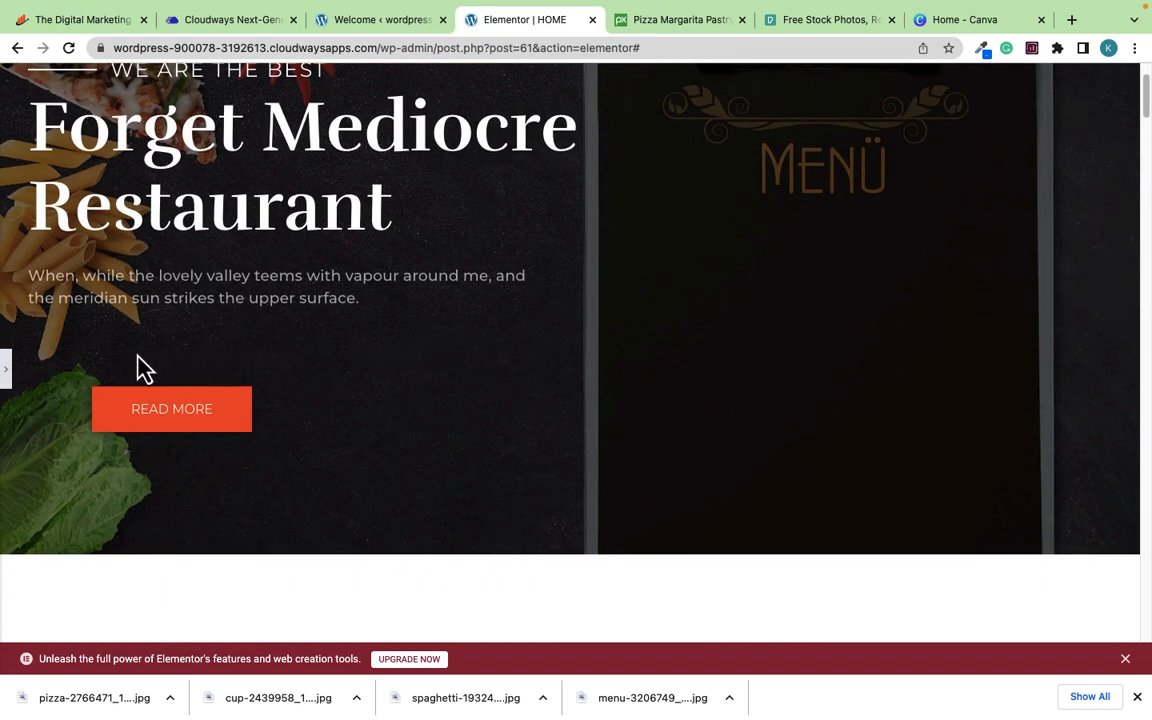
pyautogui.scroll(1, 682, 376)
pyautogui.scroll(1, 689, 389)
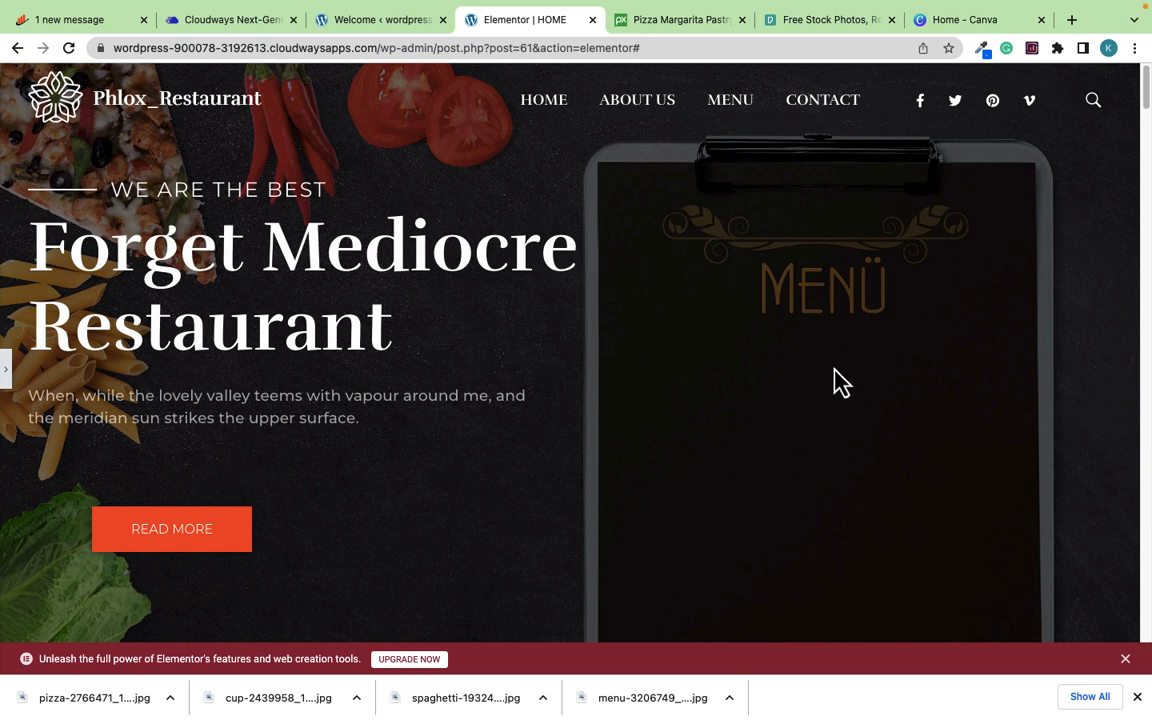
pyautogui.scroll(-1, 818, 378)
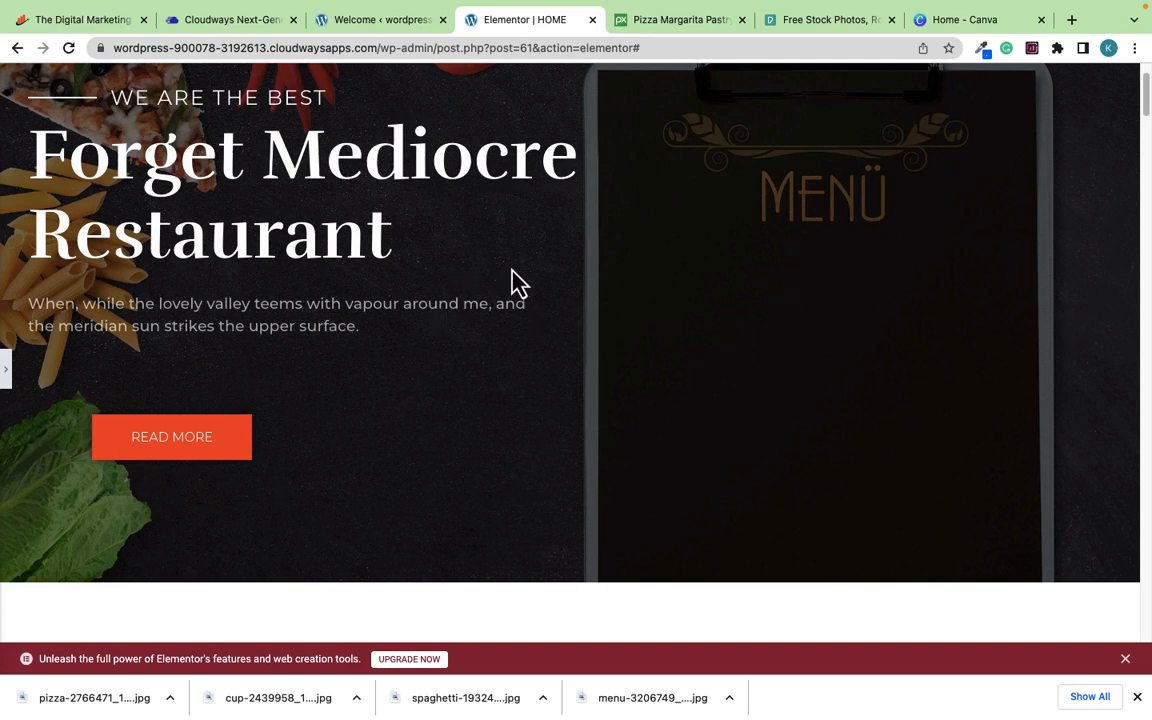
# Step: Switch to Canva, dismiss the Canva Docs introduction and start a blank presentation design
pyautogui.click(945, 22)
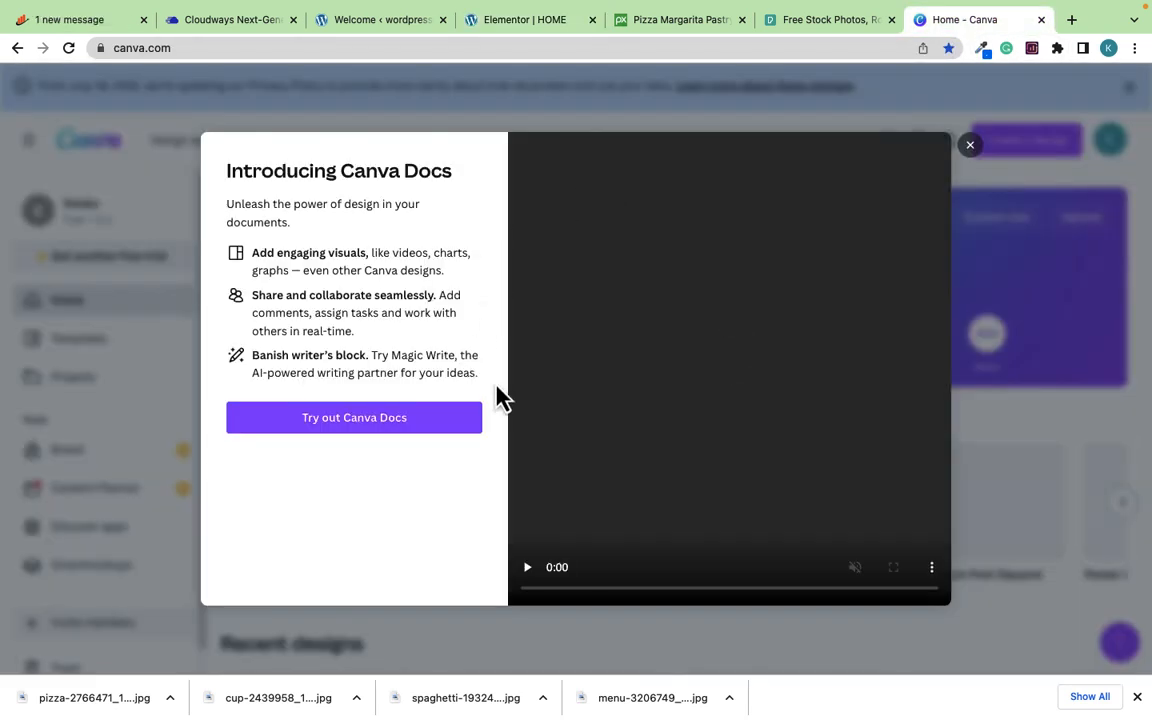
pyautogui.click(969, 146)
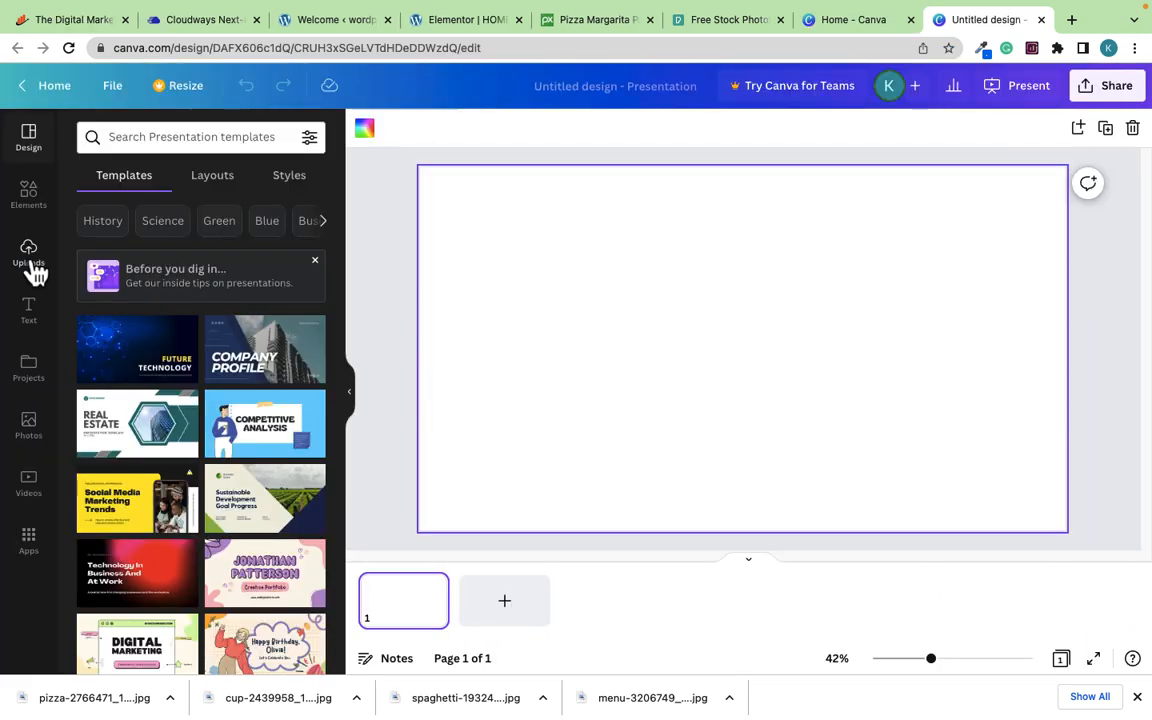
# Step: Upload pizza-2766471_1920.jpg, cup-2439958_1920.jpg, spaghetti-1932466_1920.jpg and menu-3206749_1920.jpg from the Downloads folder
pyautogui.click(29, 252)
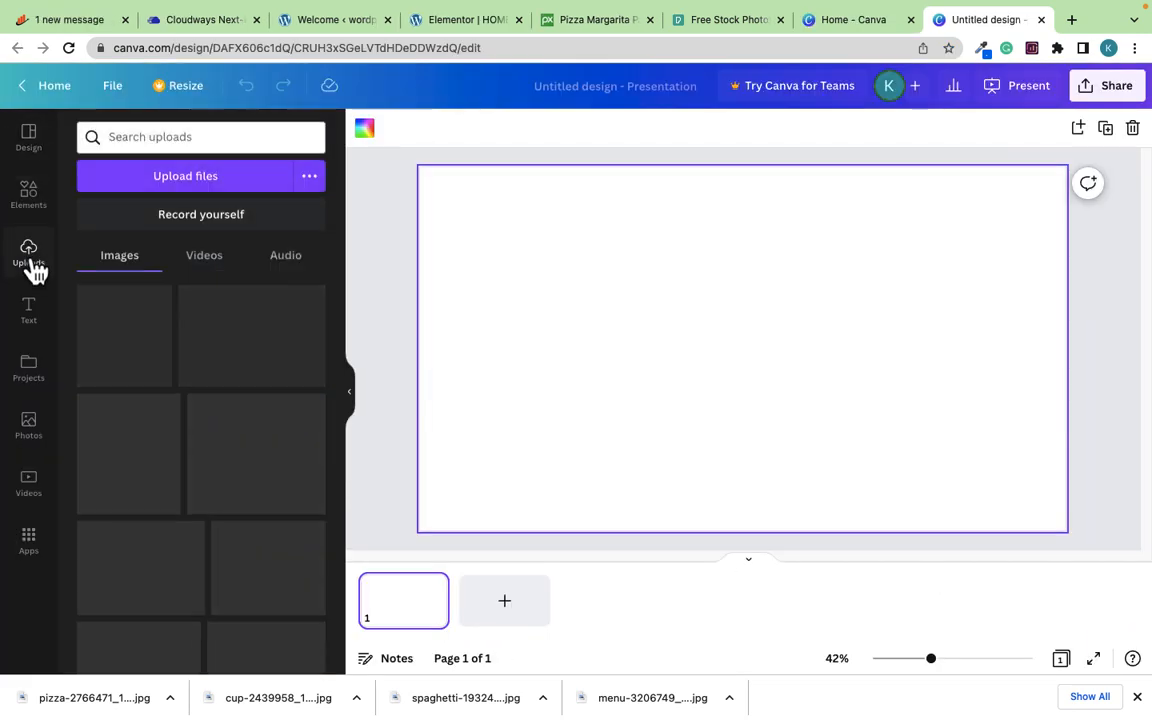
pyautogui.click(188, 192)
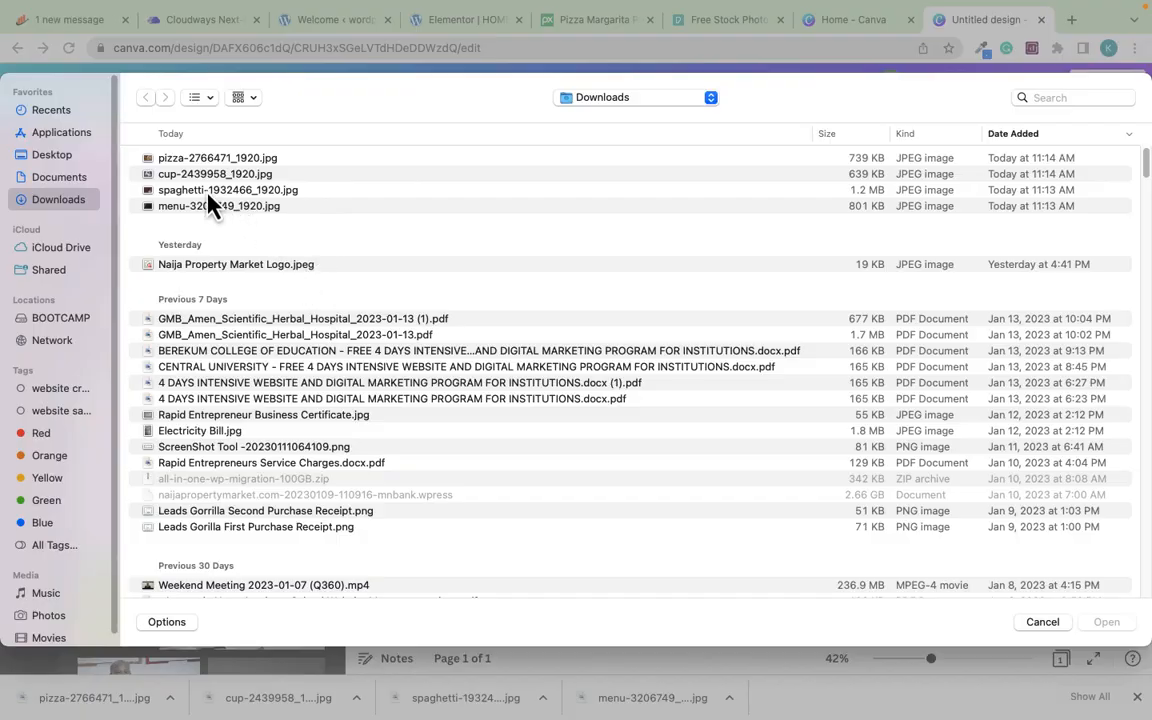
pyautogui.click(186, 162)
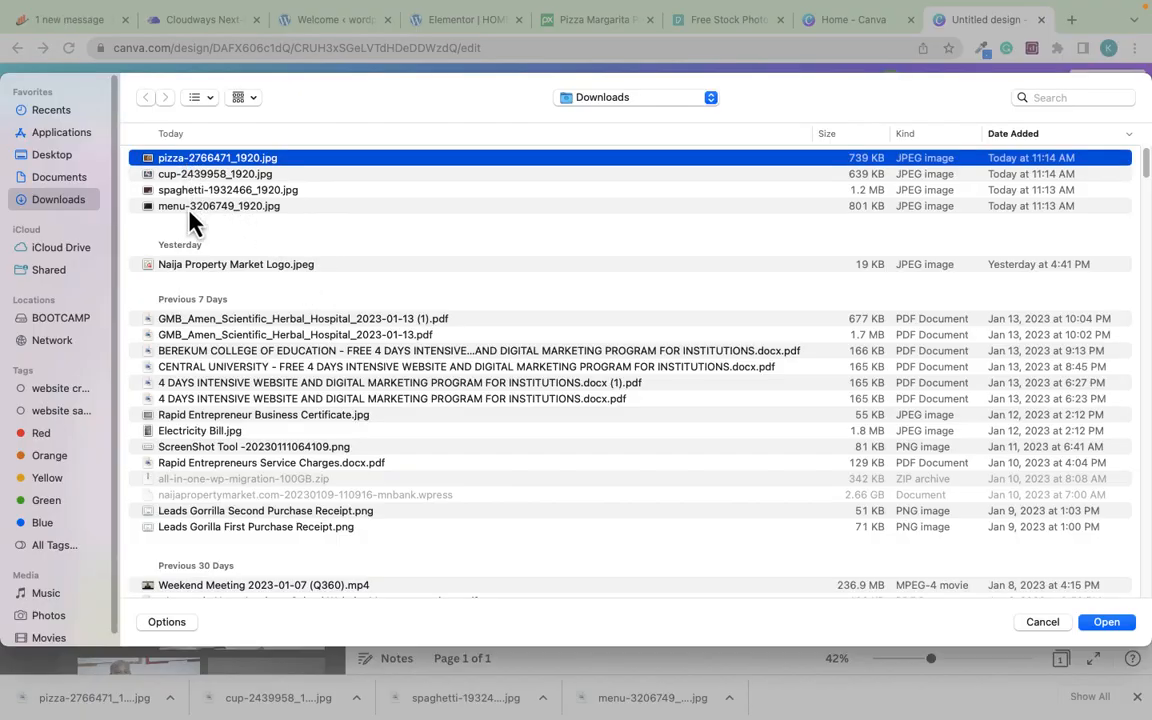
pyautogui.keyDown('shift'); pyautogui.click(190, 210); pyautogui.keyUp('shift')
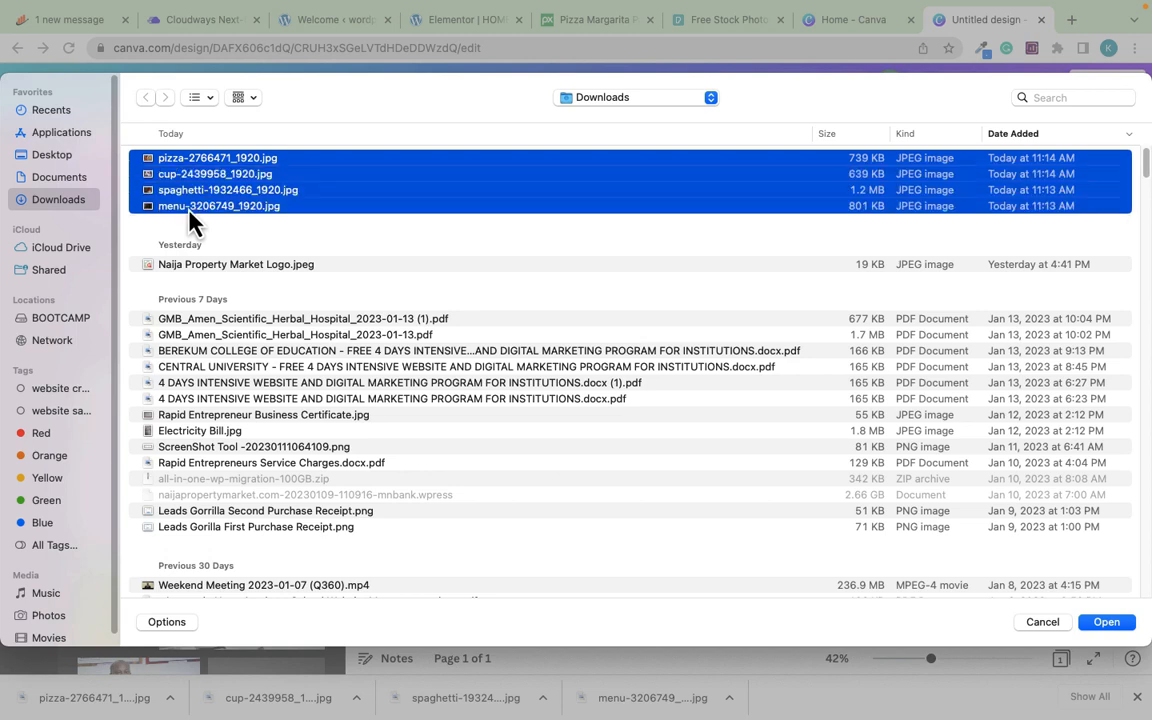
pyautogui.click(1106, 622)
# Step: Add the uploaded menu clipboard image to the page, enlarge it and set it as the page background
pyautogui.click(160, 435)
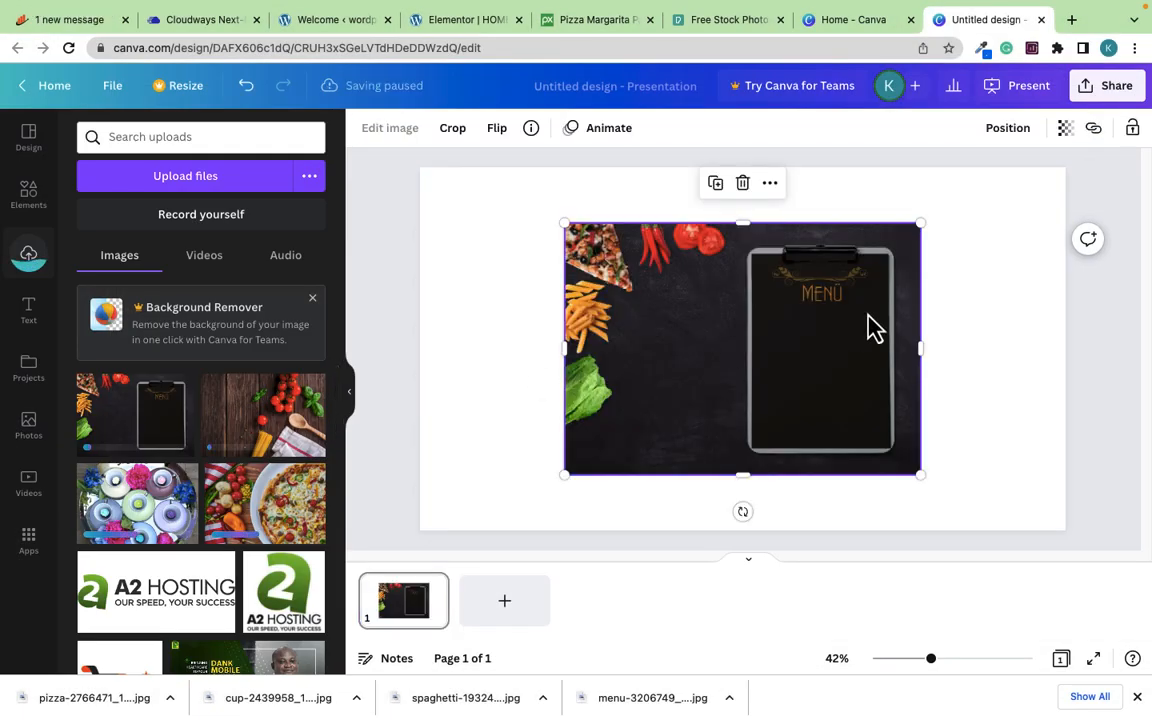
pyautogui.moveTo(562, 226); pyautogui.dragTo(417, 175)
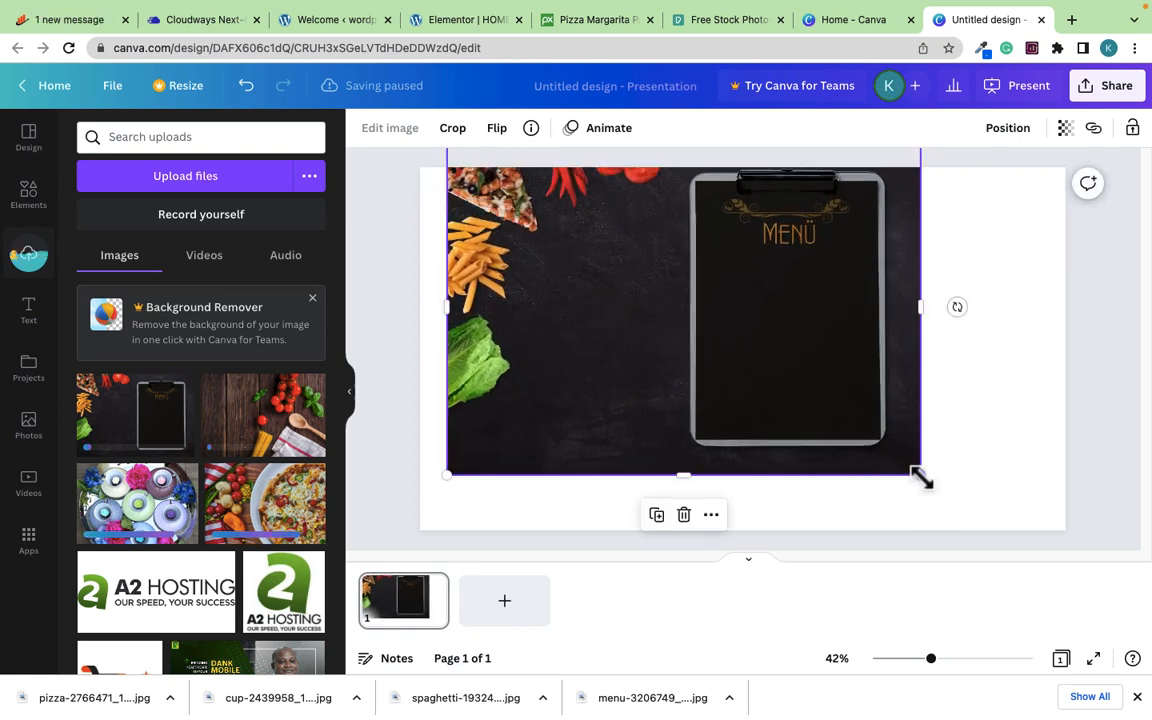
pyautogui.moveTo(920, 478); pyautogui.dragTo(1084, 548)
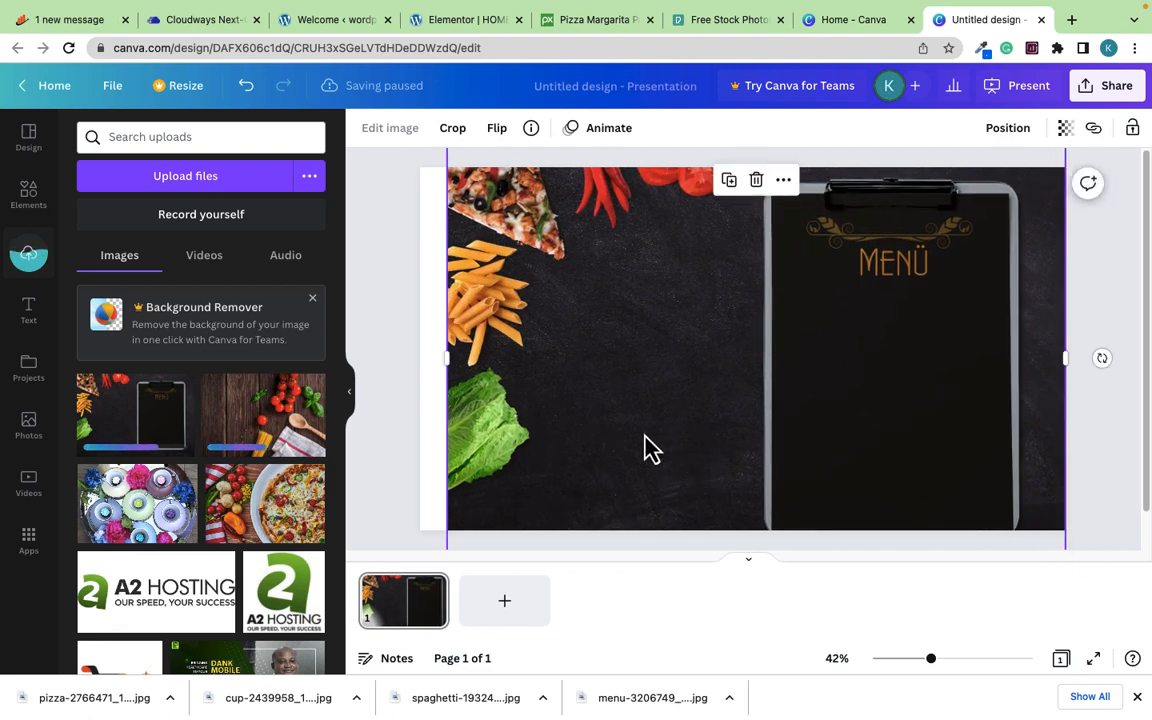
pyautogui.rightClick(588, 367)
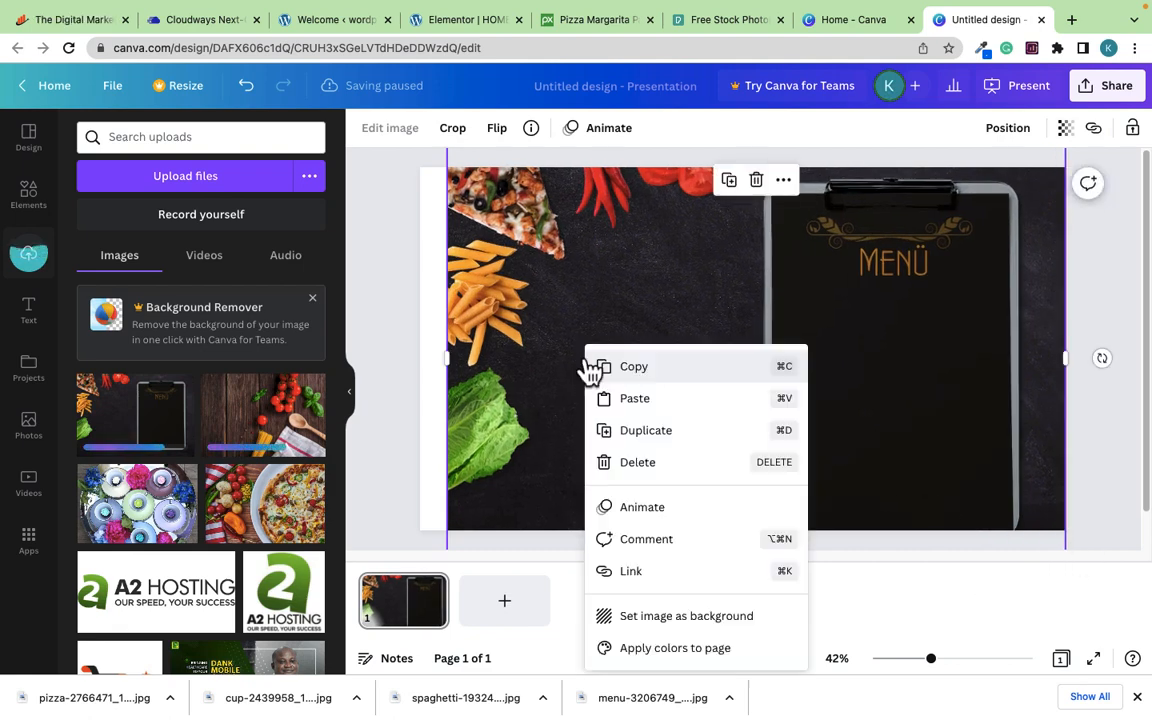
pyautogui.click(664, 616)
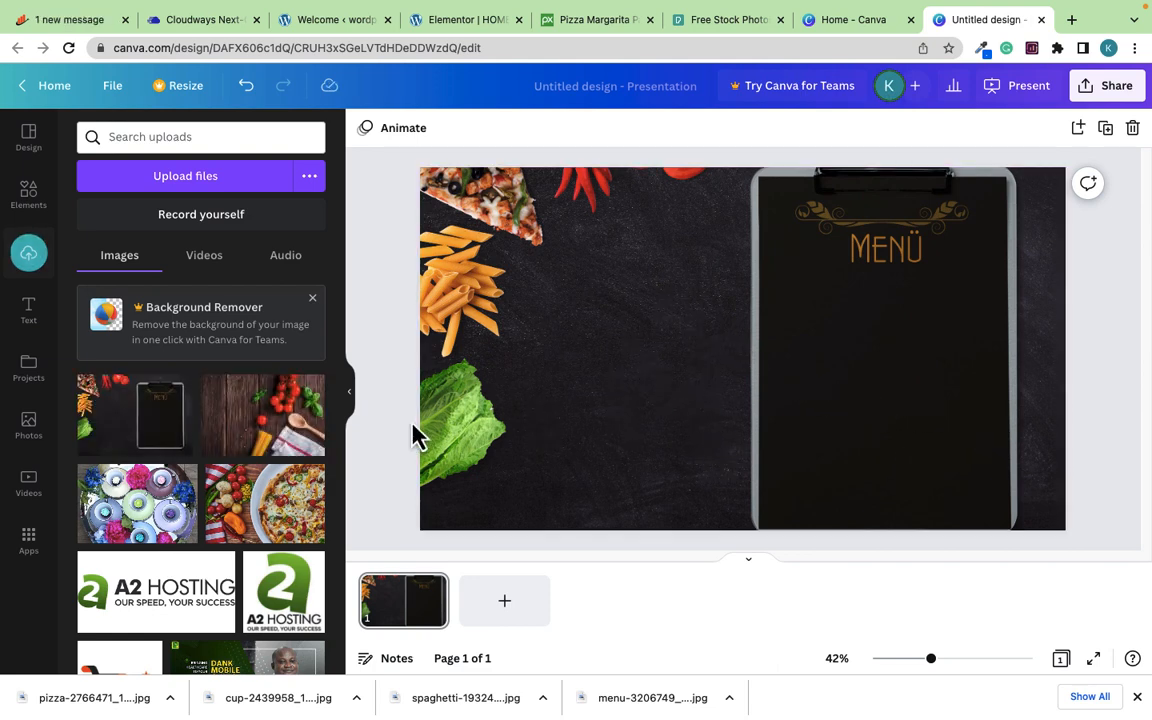
# Step: Add a heading reading "Fried Rice" on the clipboard below the menu title, scaled down to font size 39.8
pyautogui.click(33, 322)
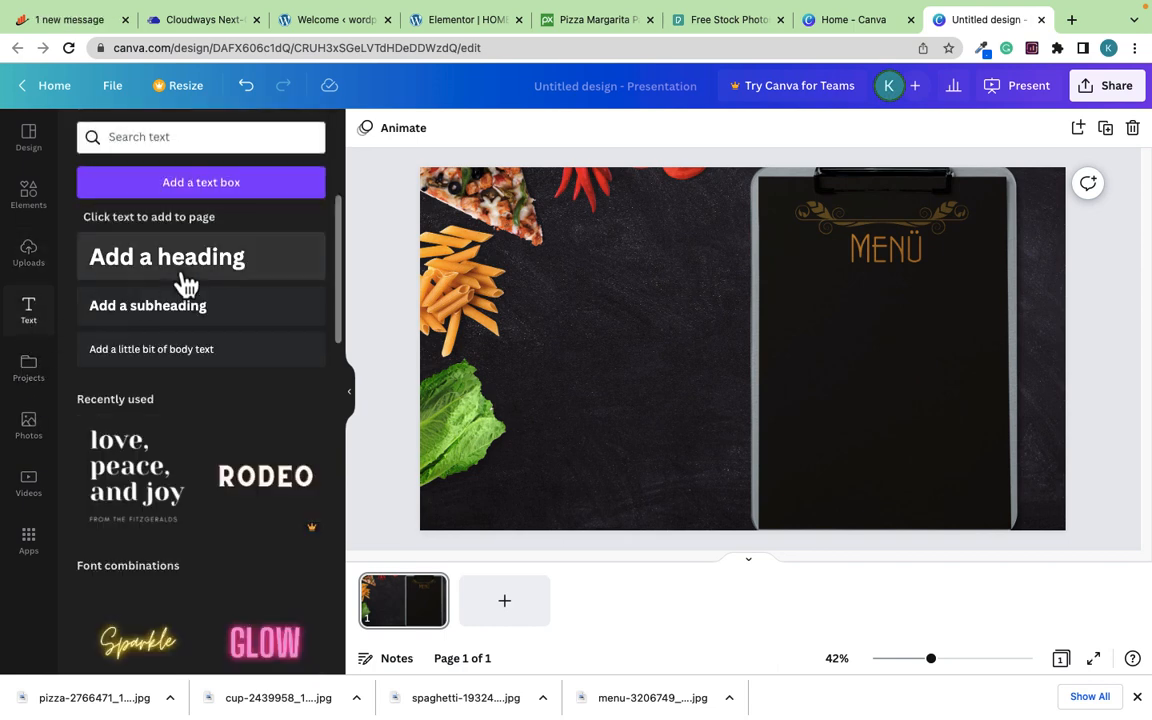
pyautogui.click(175, 278)
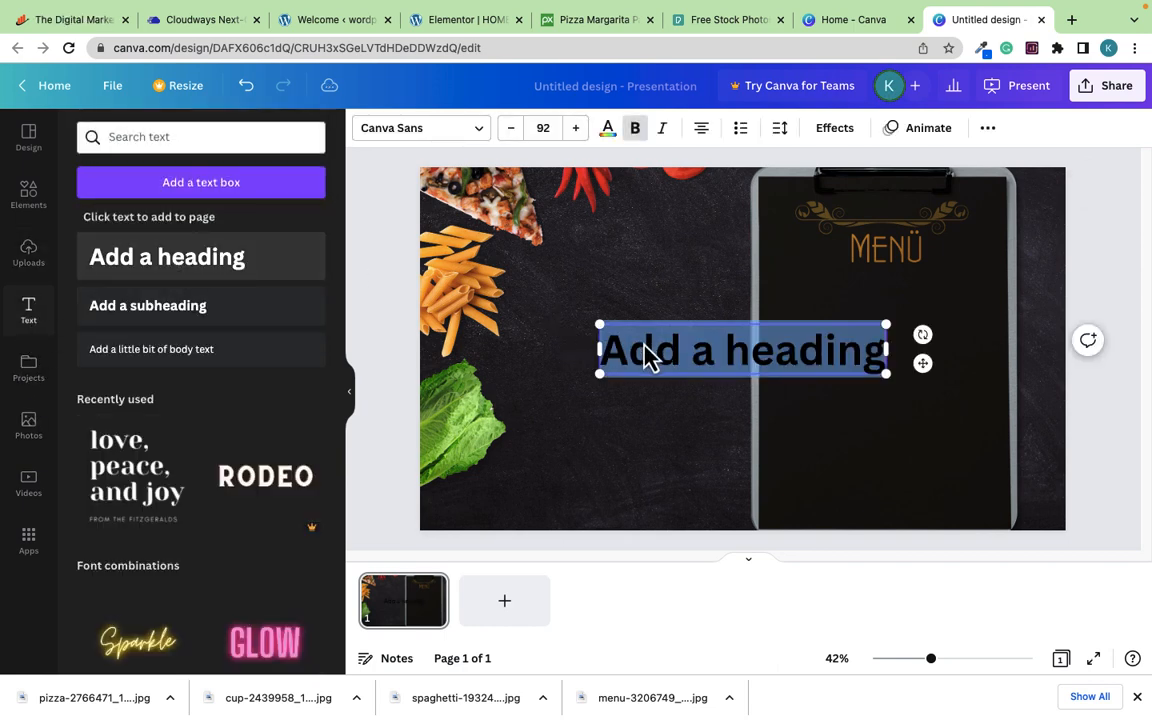
pyautogui.moveTo(595, 323); pyautogui.dragTo(762, 356)
pyautogui.click(828, 370)
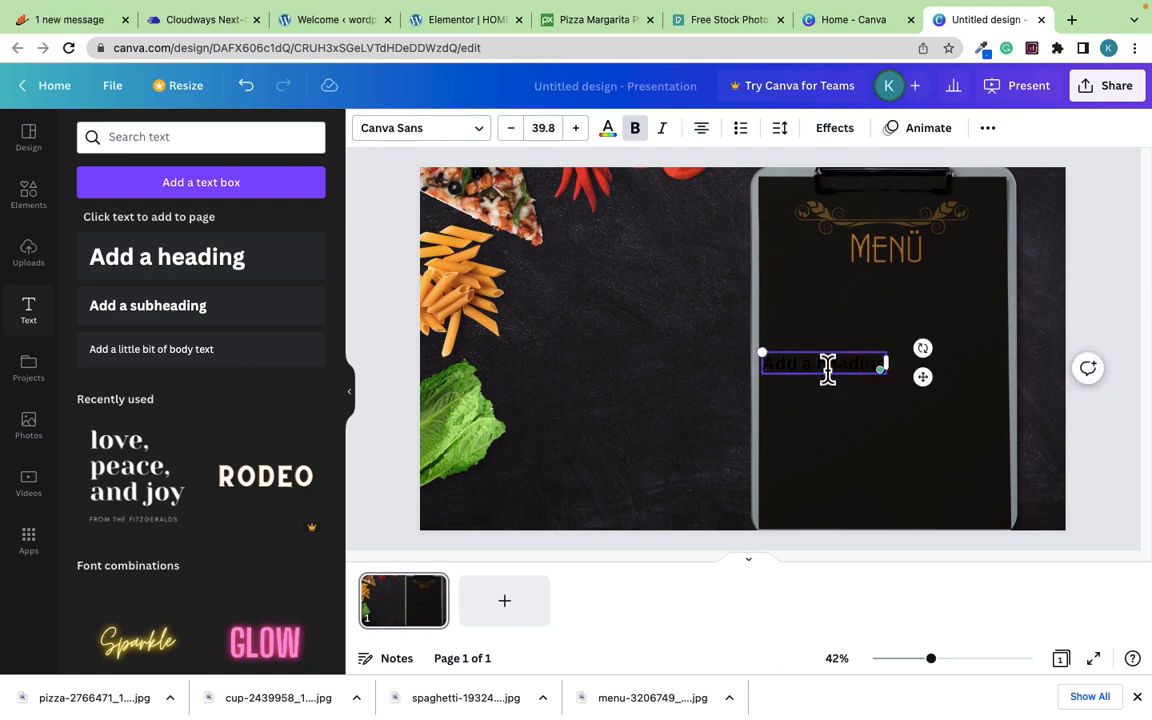
pyautogui.tripleClick(828, 370)
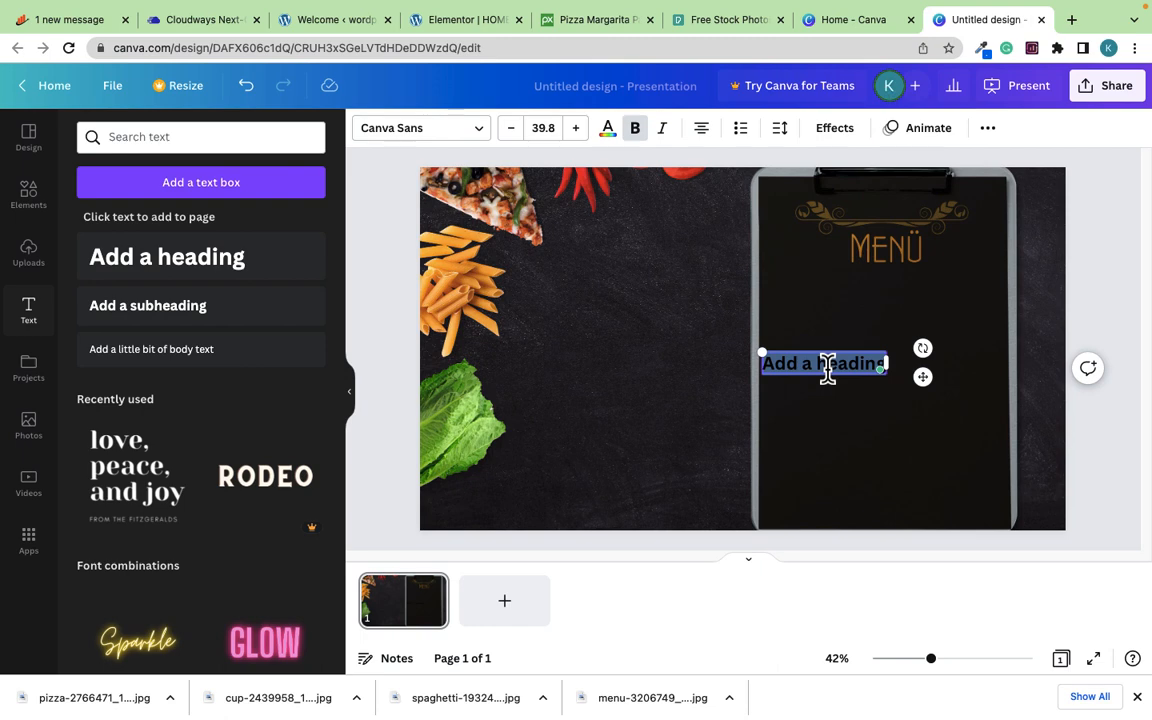
pyautogui.press('BackSpace')
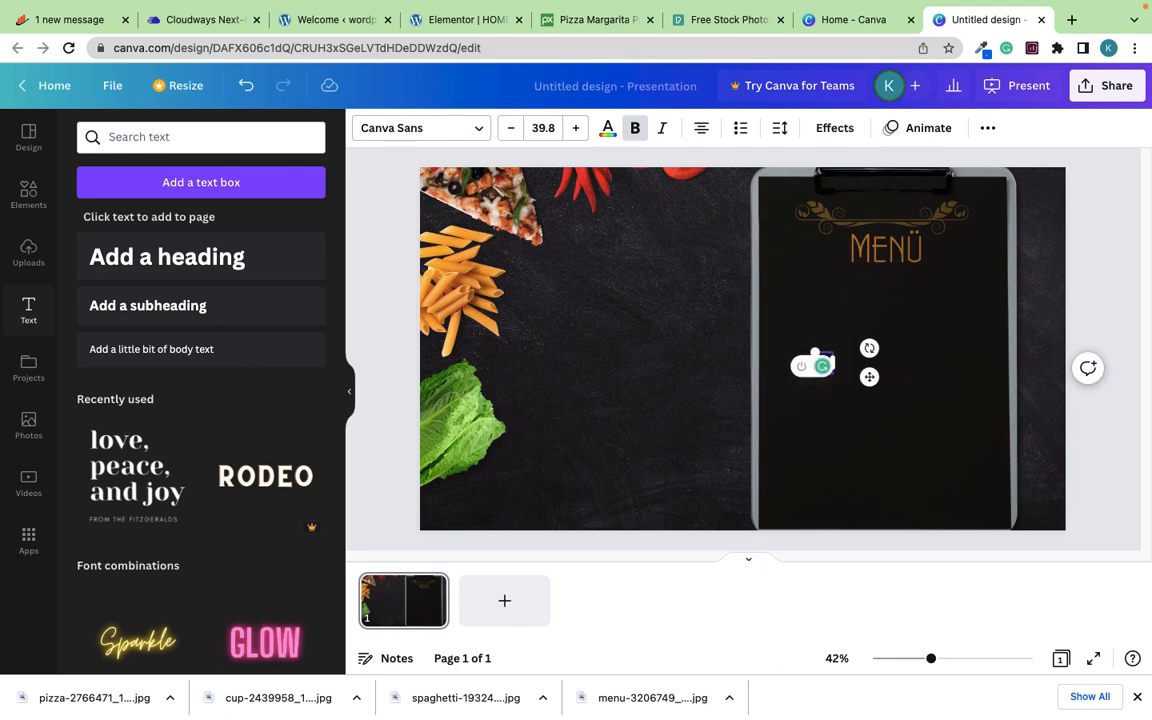
pyautogui.write('Fried Rice')
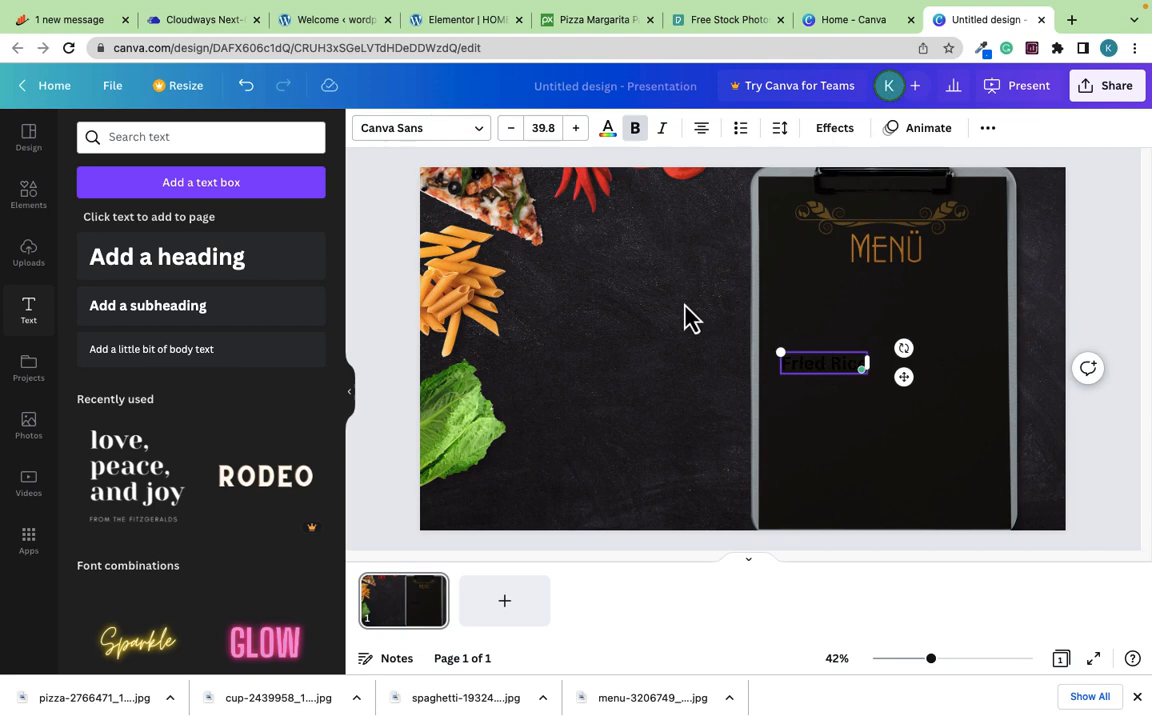
# Step: Change the "Fried Rice" text color to white
pyautogui.tripleClick(818, 362)
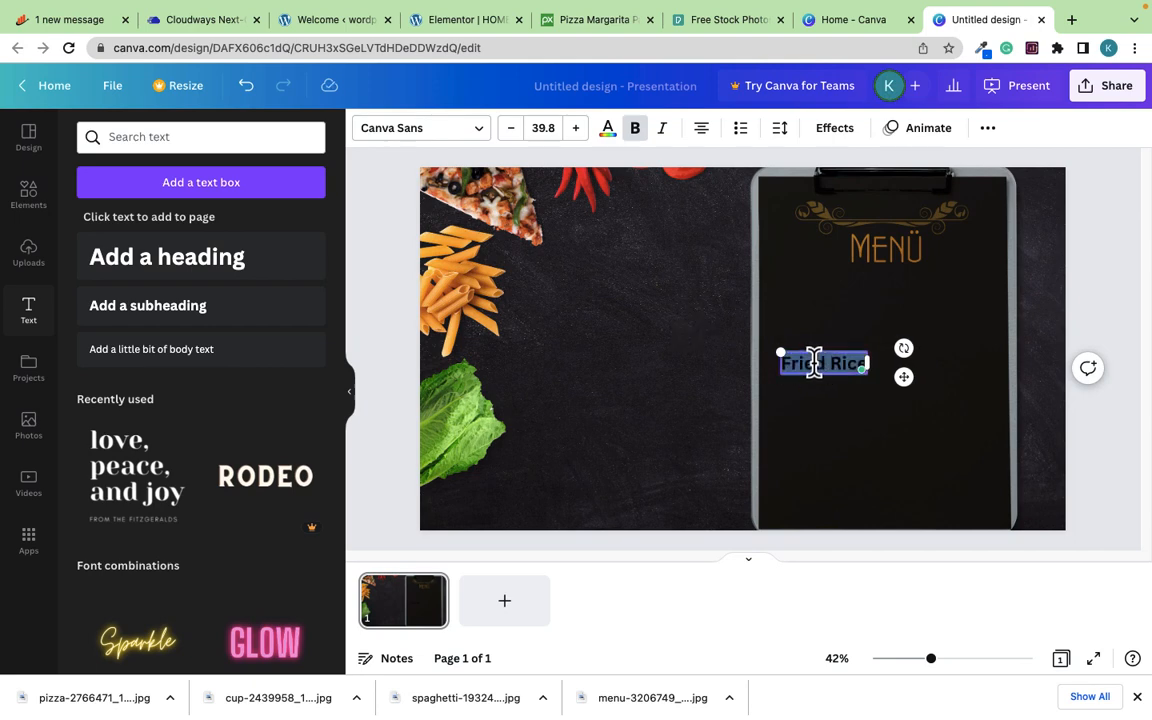
pyautogui.click(608, 136)
pyautogui.click(179, 211)
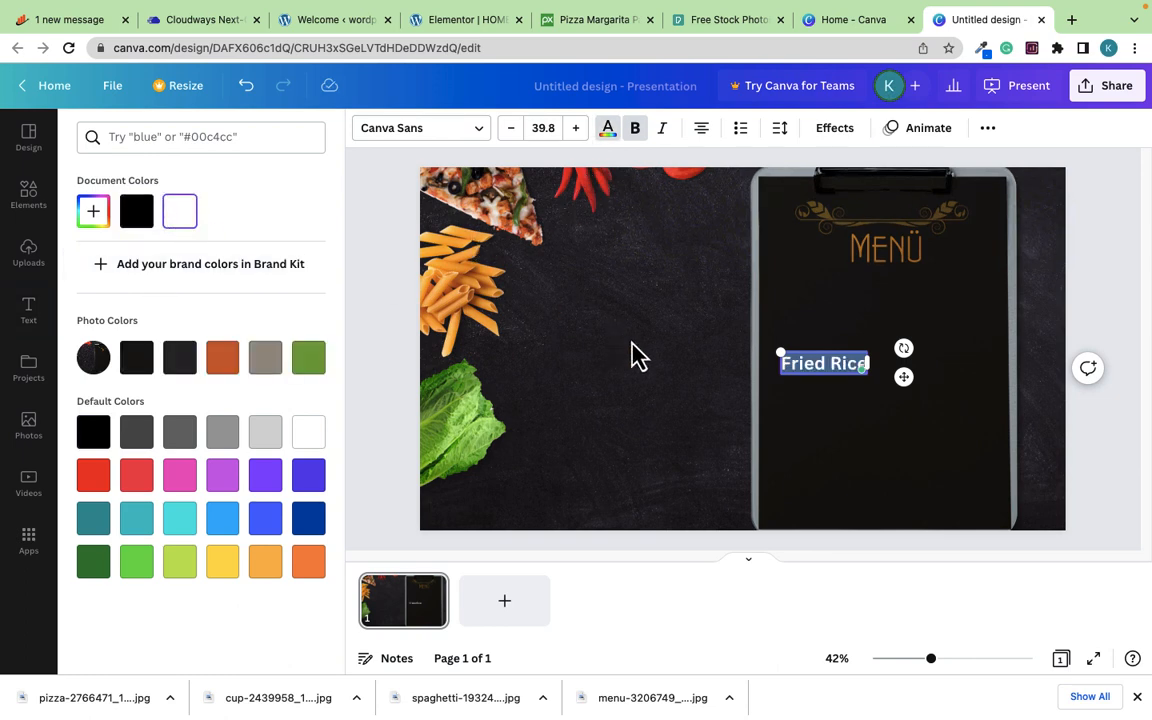
# Step: Move the "Fried Rice" text up to just beneath the menu title, near the clipboard's left edge
pyautogui.click(811, 318)
pyautogui.click(866, 397)
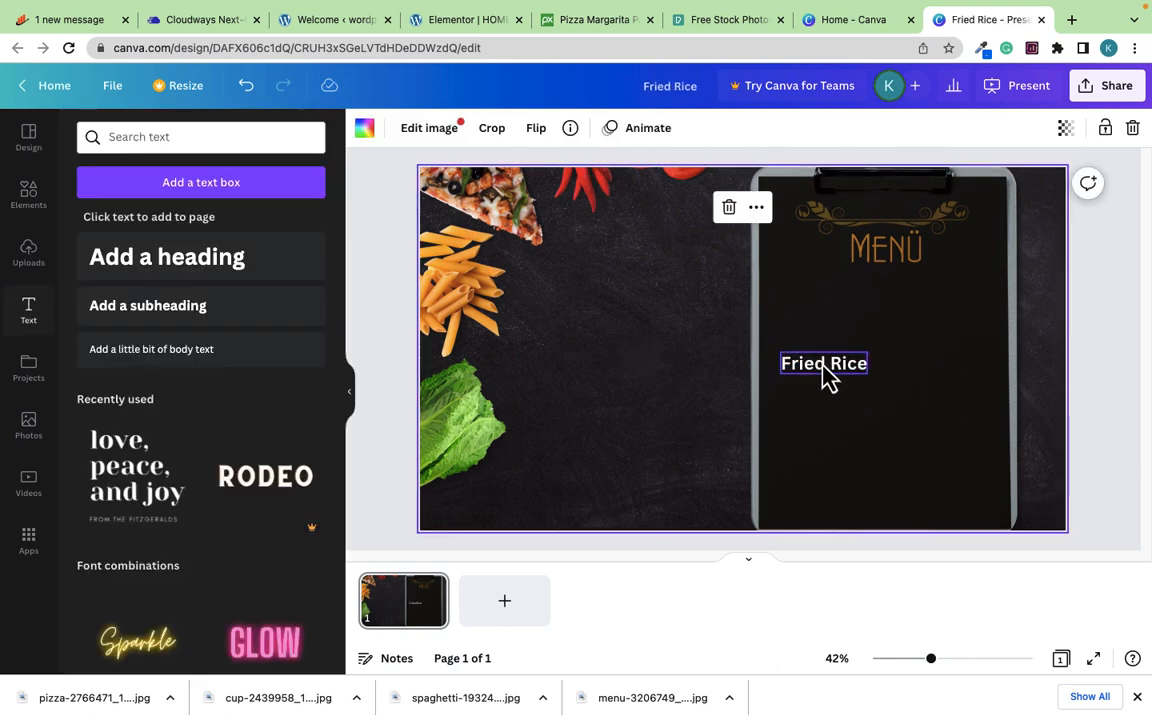
pyautogui.click(824, 377)
pyautogui.moveTo(823, 379); pyautogui.dragTo(810, 311)
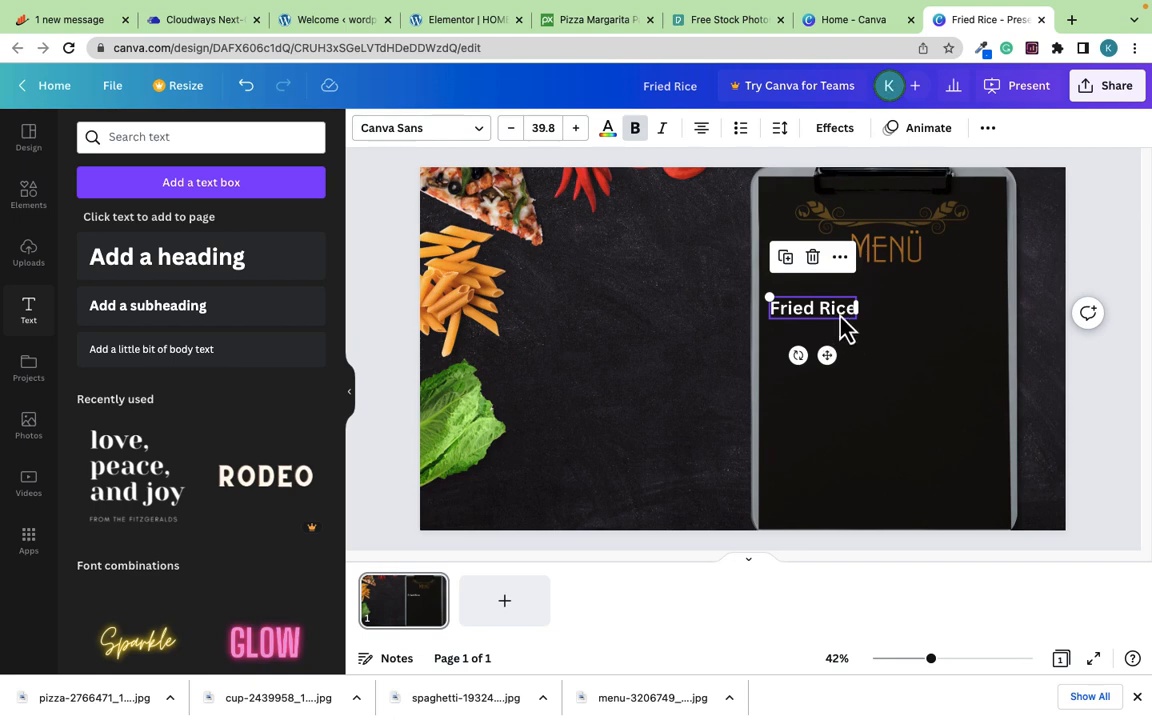
# Step: Duplicate "Fried Rice", change the copy's text to "Jollof Rice" and place it left-aligned below the original with a gap between them
pyautogui.click(786, 260)
pyautogui.moveTo(827, 324); pyautogui.dragTo(824, 352)
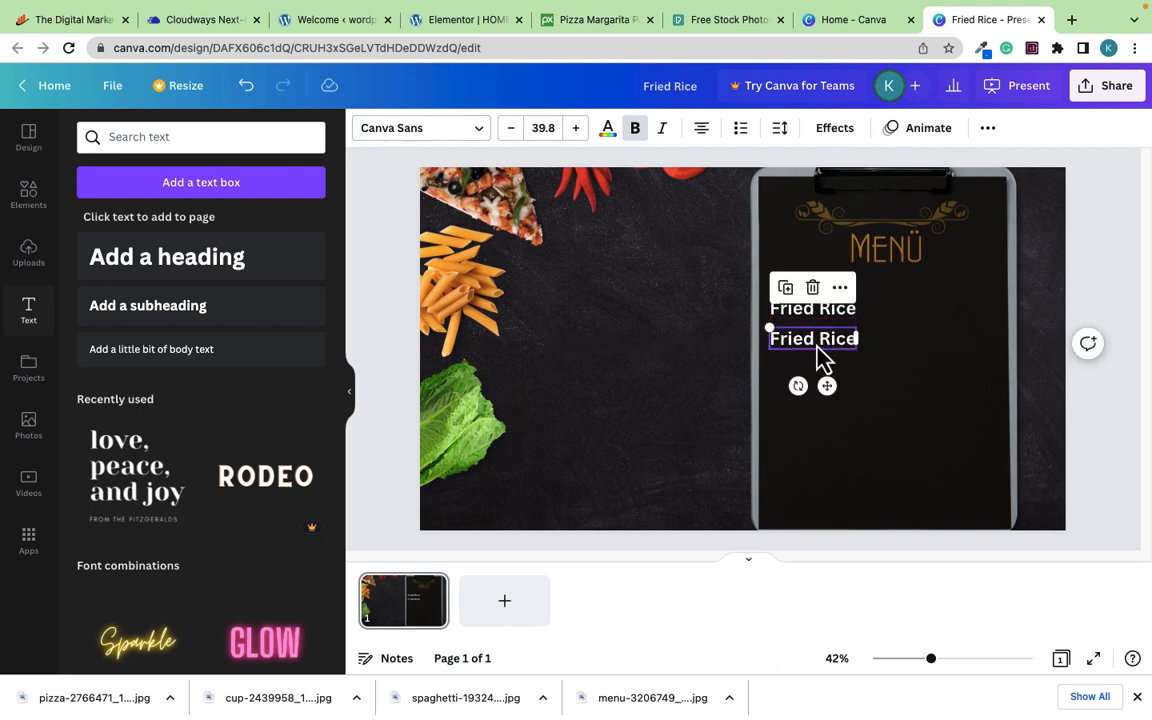
pyautogui.doubleClick(817, 345)
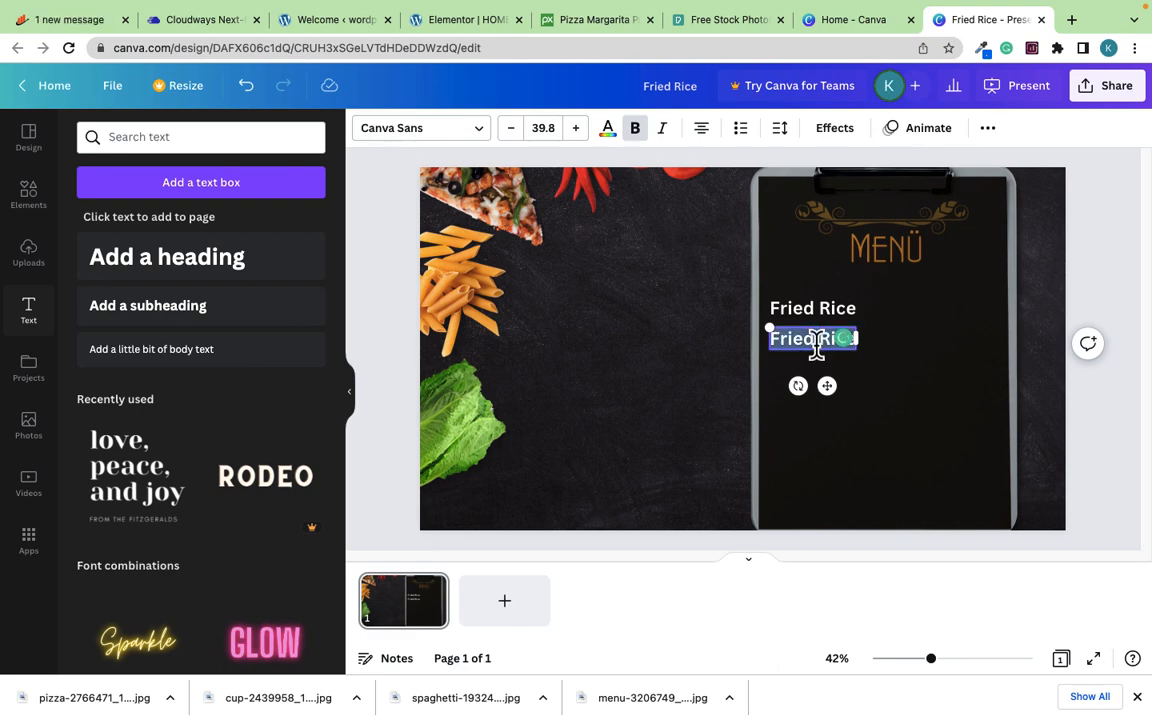
pyautogui.write('Jo')
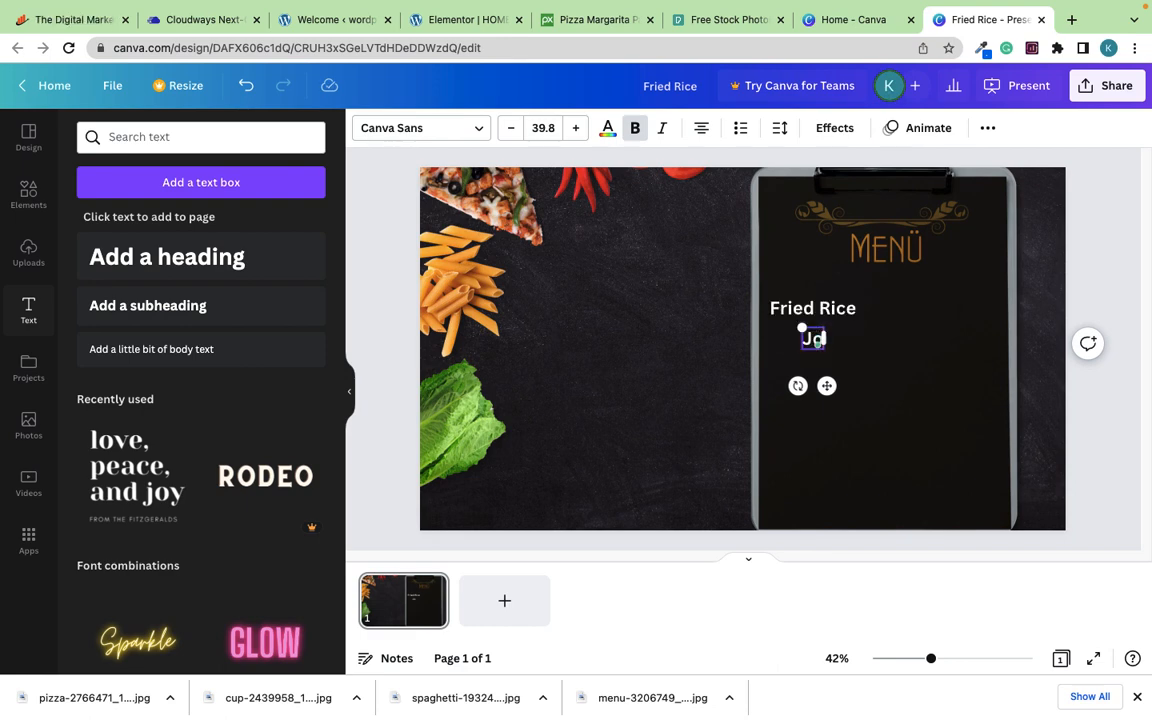
pyautogui.write('llof Rice')
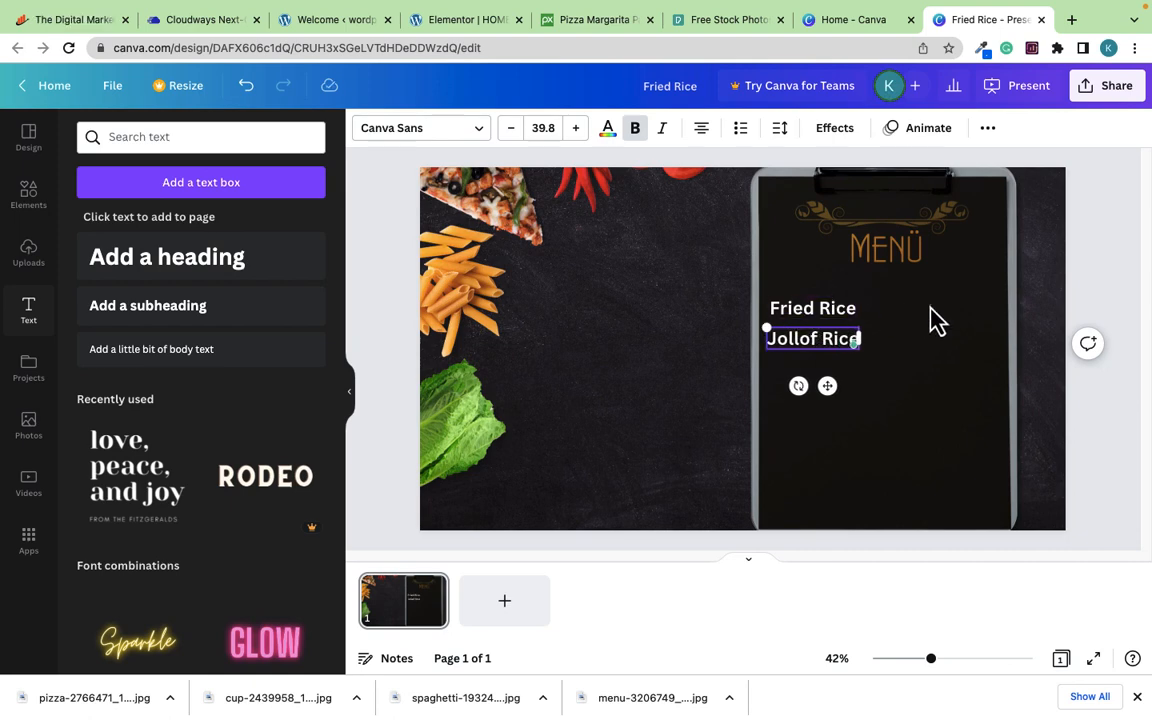
pyautogui.click(825, 368)
pyautogui.click(823, 348)
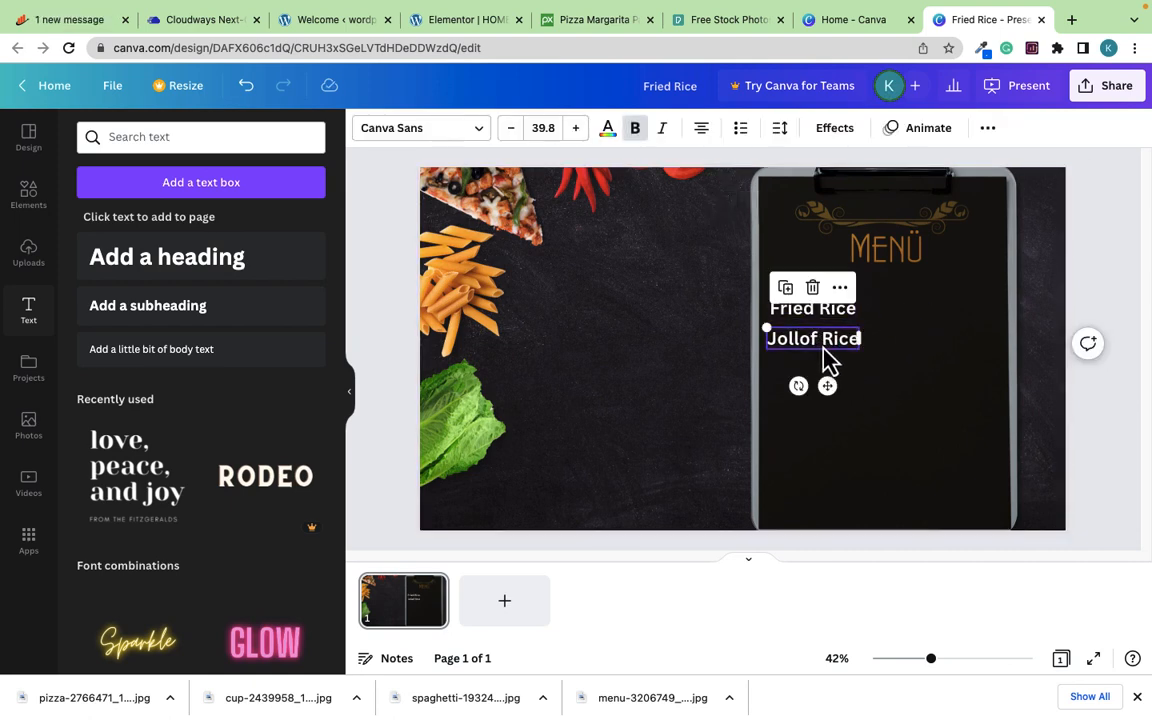
pyautogui.moveTo(825, 358)
pyautogui.mouseDown()
pyautogui.moveTo(825, 343)
pyautogui.moveTo(825, 360)
pyautogui.mouseUp()
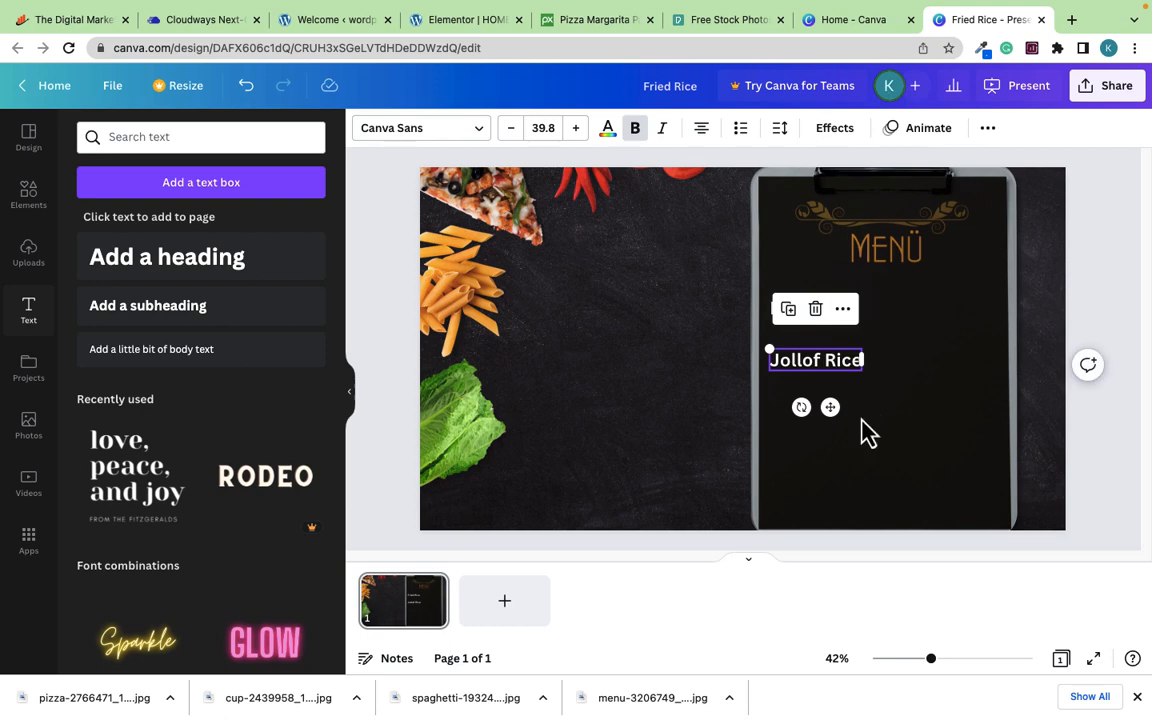
# Step: Duplicate "Jollof Rice" and place the copy below it, left-aligned and equally spaced with the two dishes above
pyautogui.click(830, 414)
pyautogui.click(828, 366)
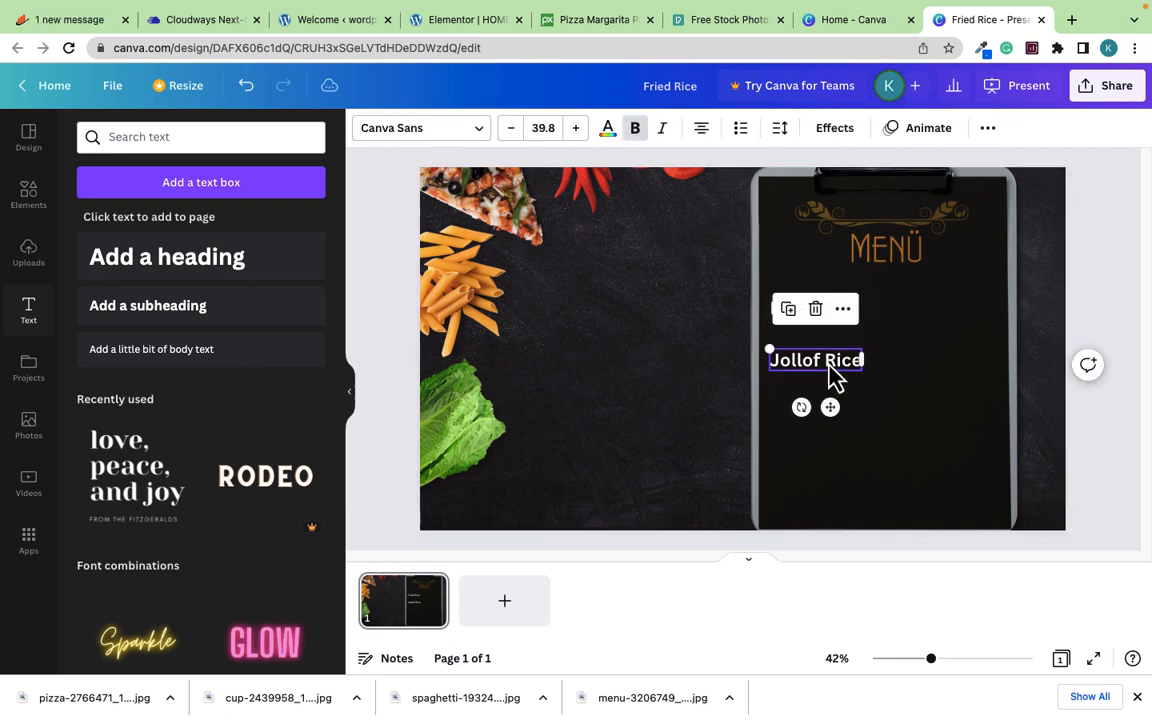
pyautogui.click(789, 310)
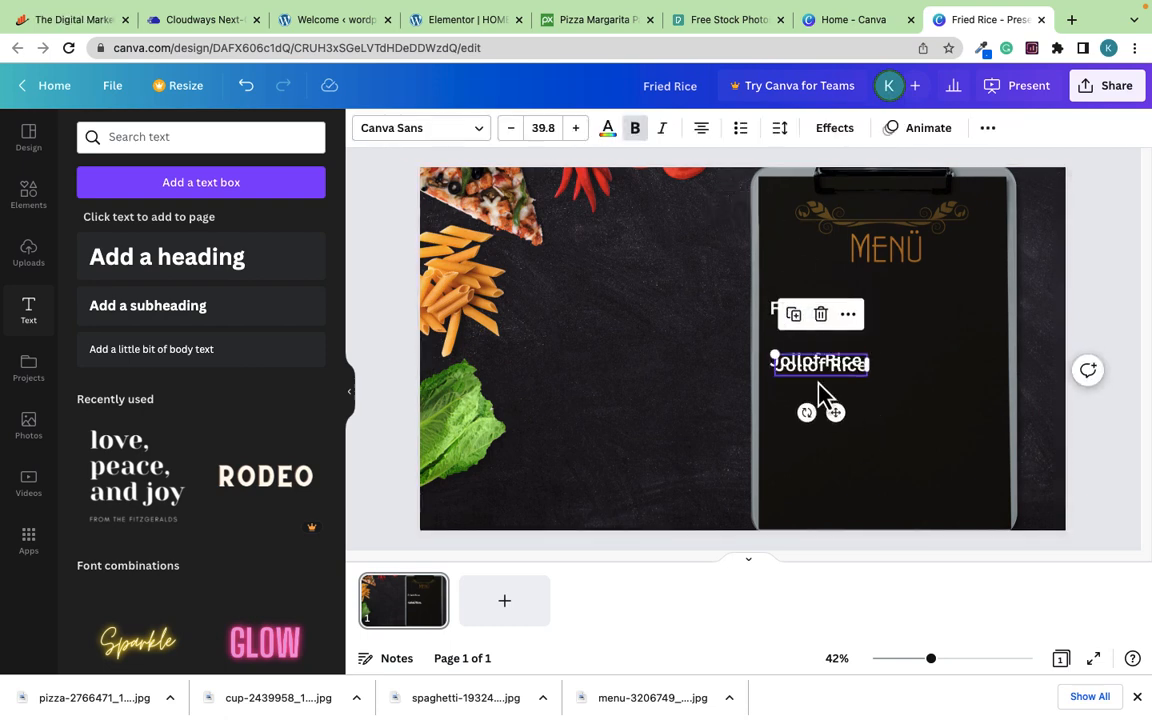
pyautogui.moveTo(820, 369); pyautogui.dragTo(816, 421)
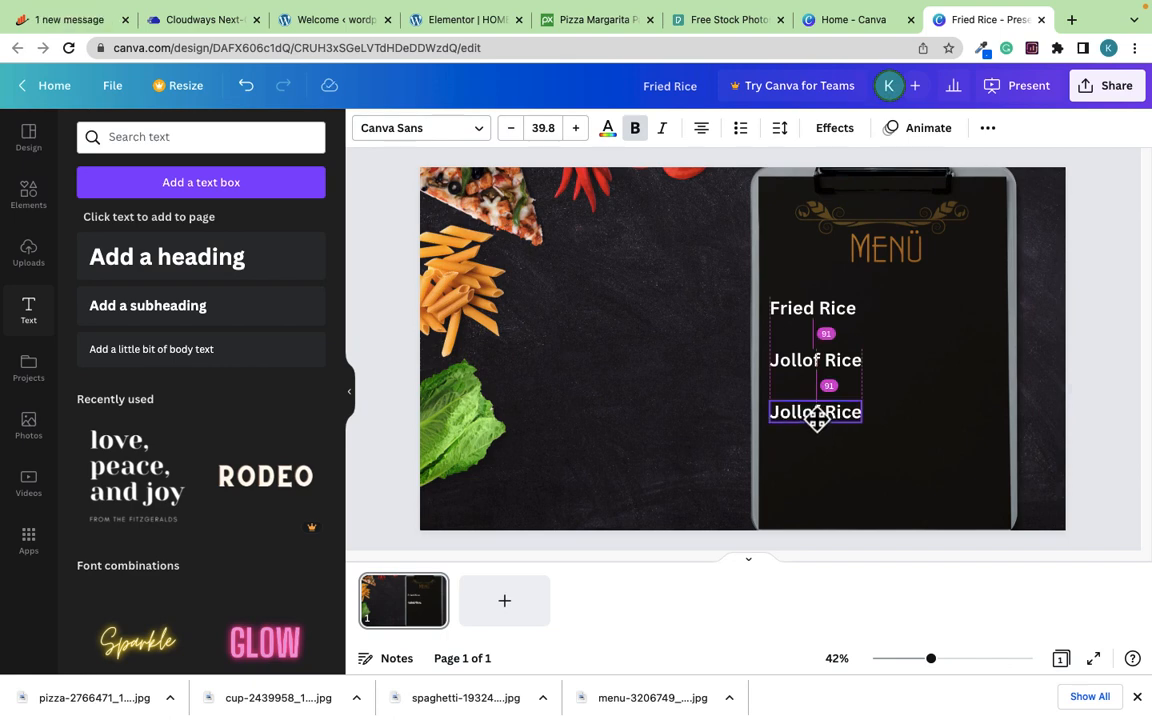
pyautogui.moveTo(816, 421); pyautogui.dragTo(816, 421)
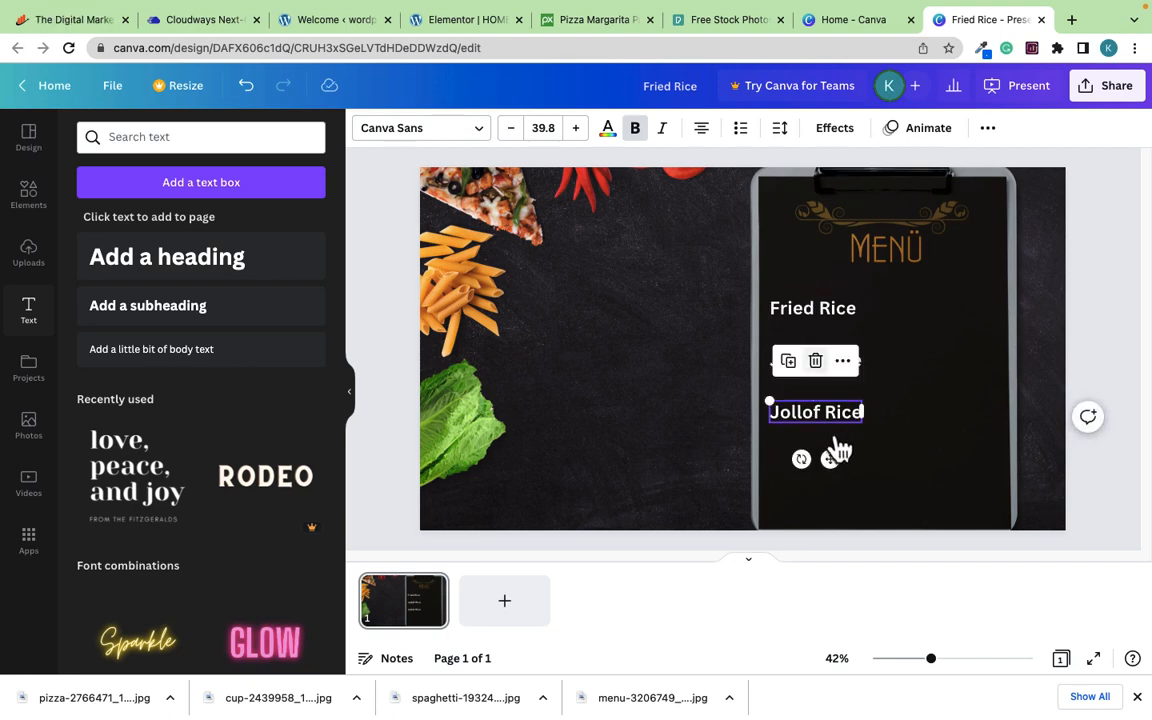
pyautogui.click(946, 404)
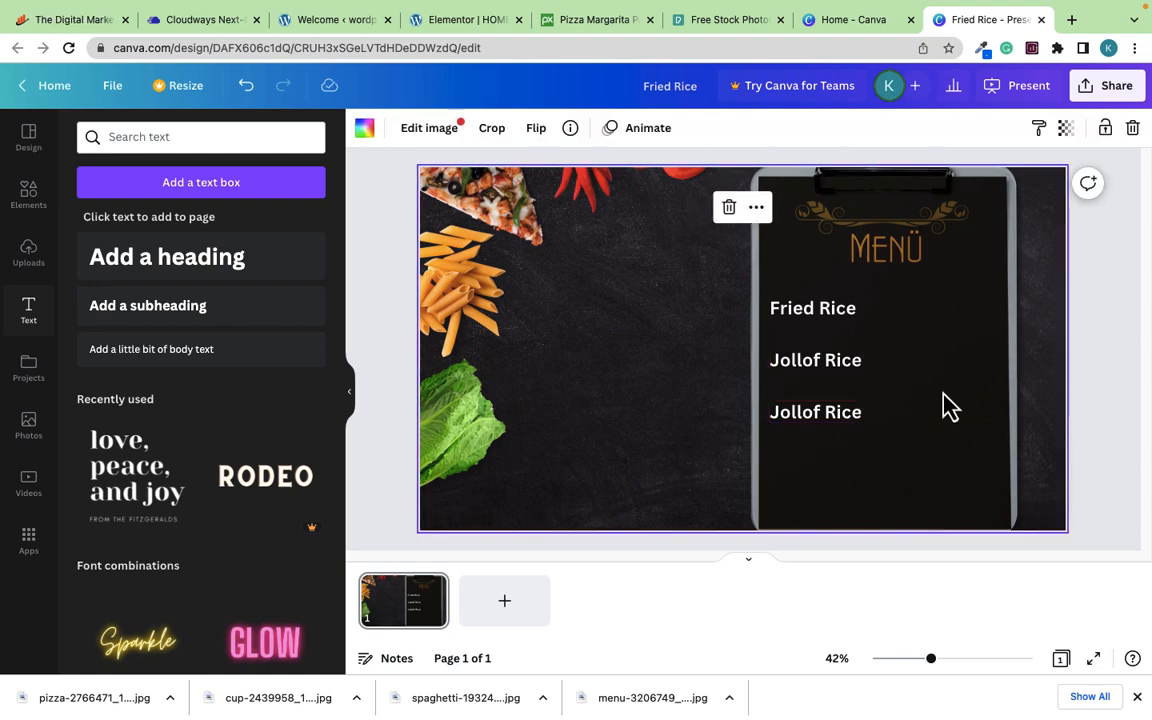
# Step: Change the third dish's text to "Seasoned Rice" and align its left edge with the dishes above
pyautogui.click(822, 414)
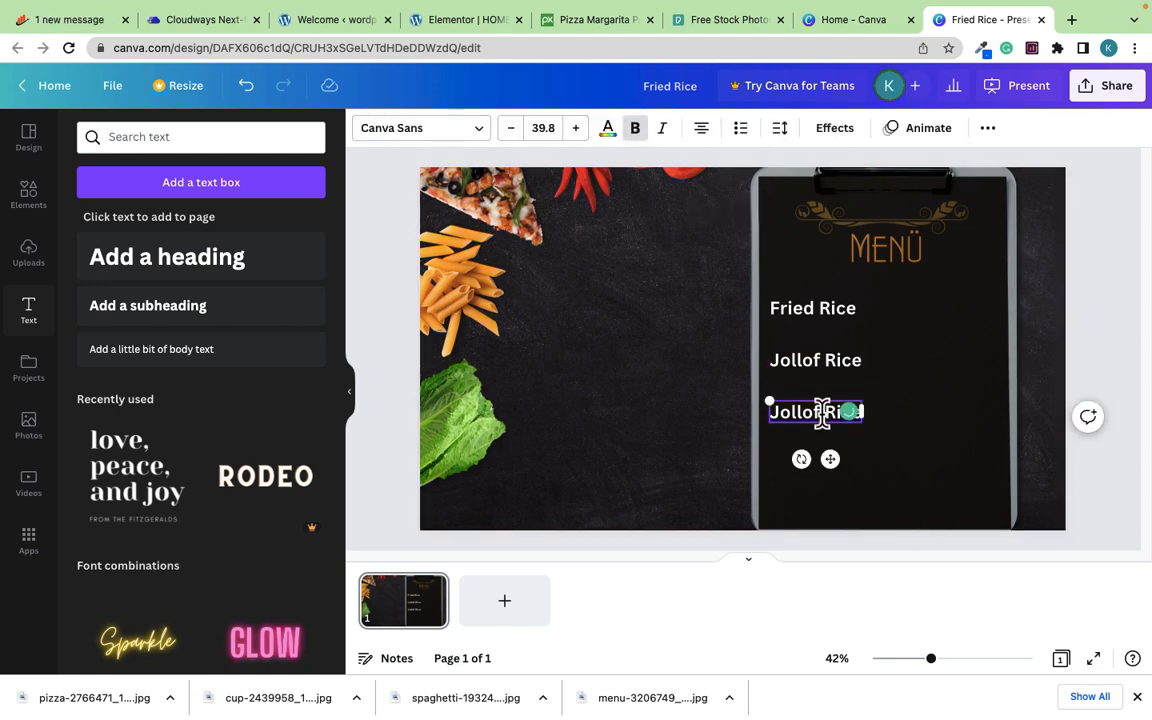
pyautogui.click(822, 414)
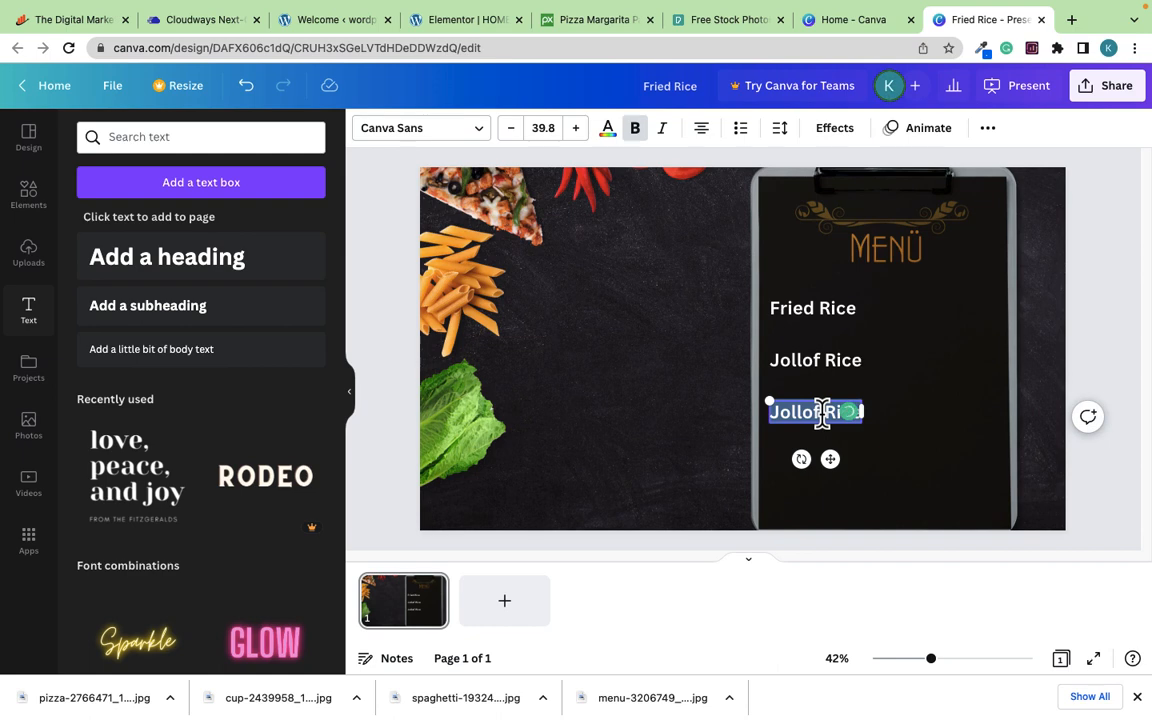
pyautogui.write('Spaghetti')
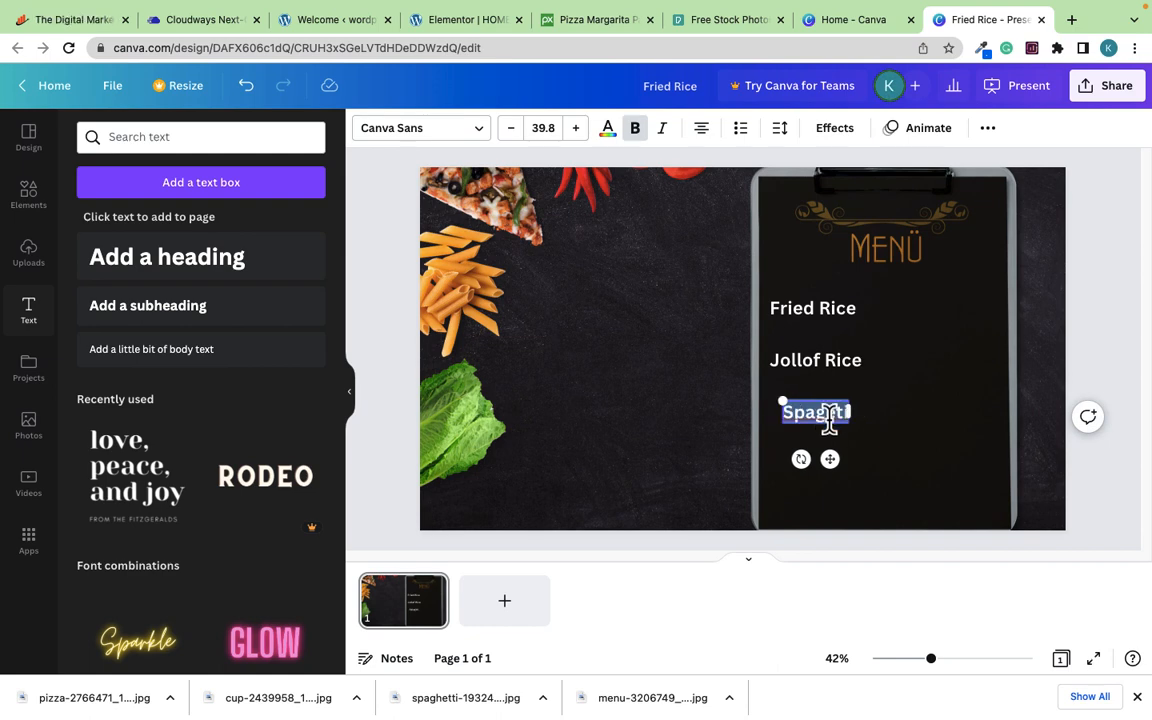
pyautogui.write('Sw')
pyautogui.press('BackSpace')
pyautogui.write('easoned')
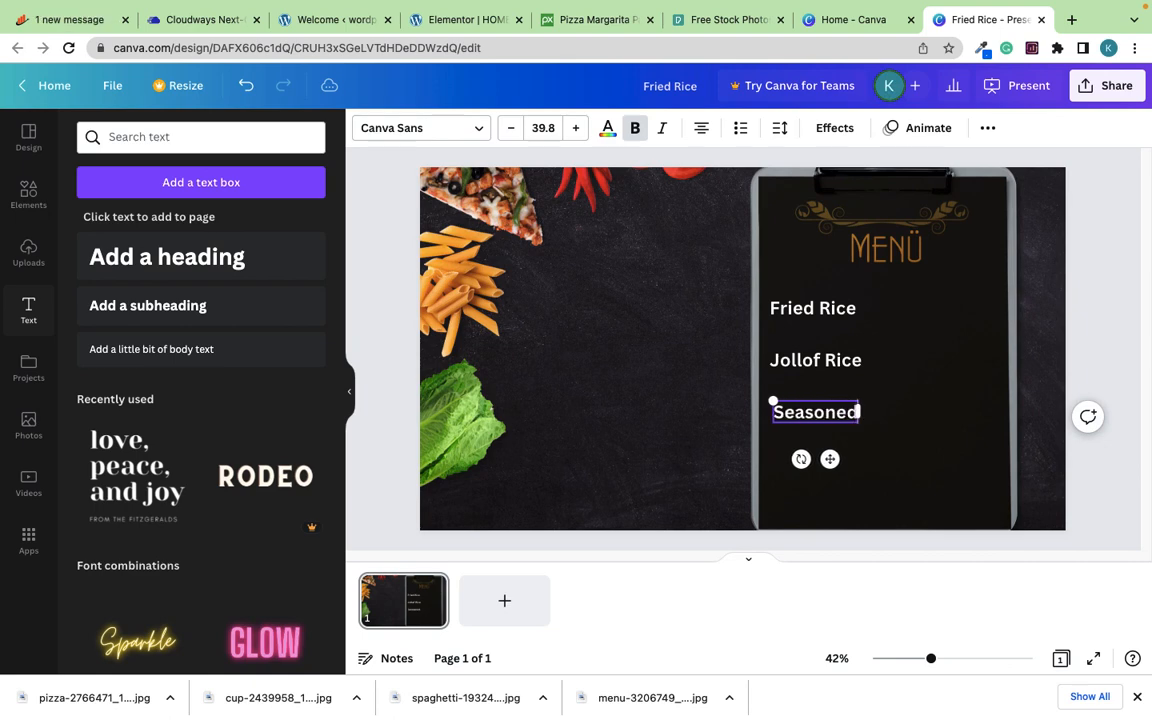
pyautogui.write(' Rice')
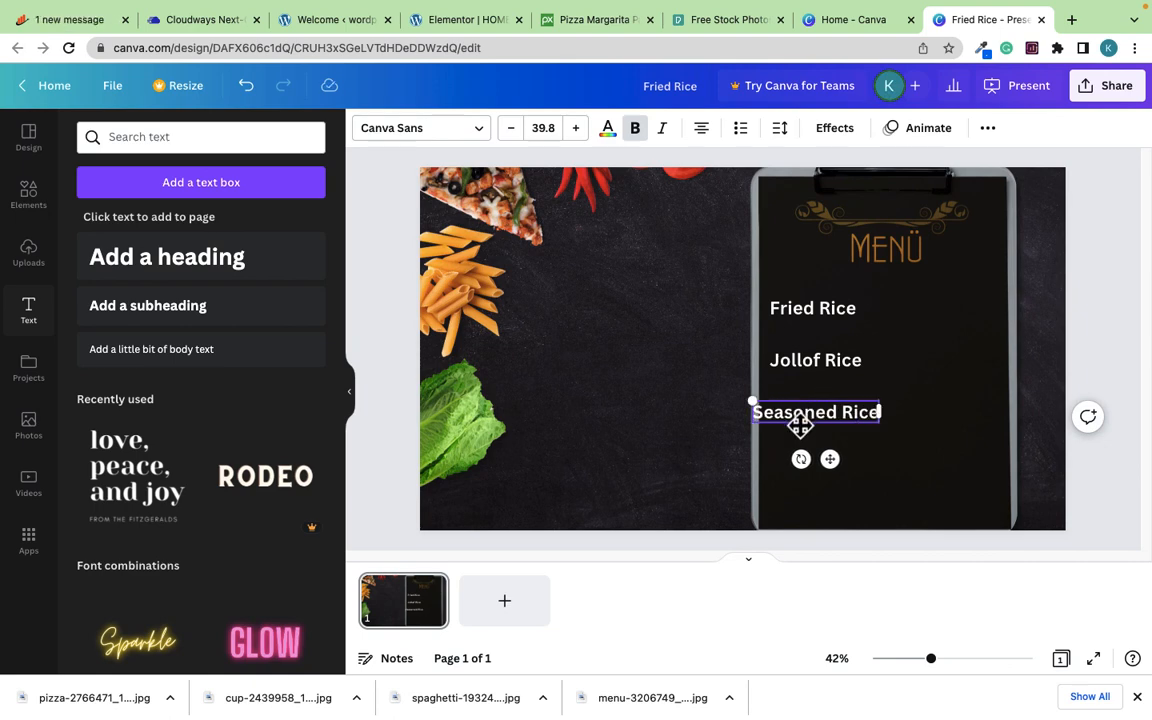
pyautogui.moveTo(799, 424); pyautogui.dragTo(812, 424)
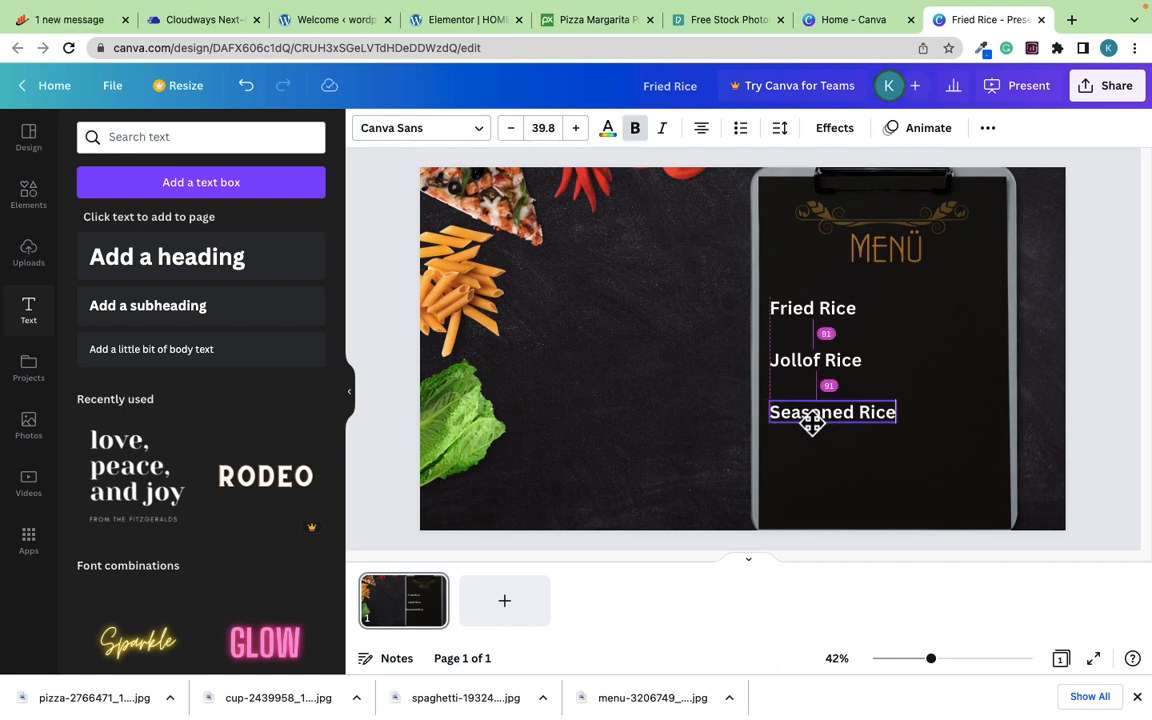
pyautogui.click(964, 342)
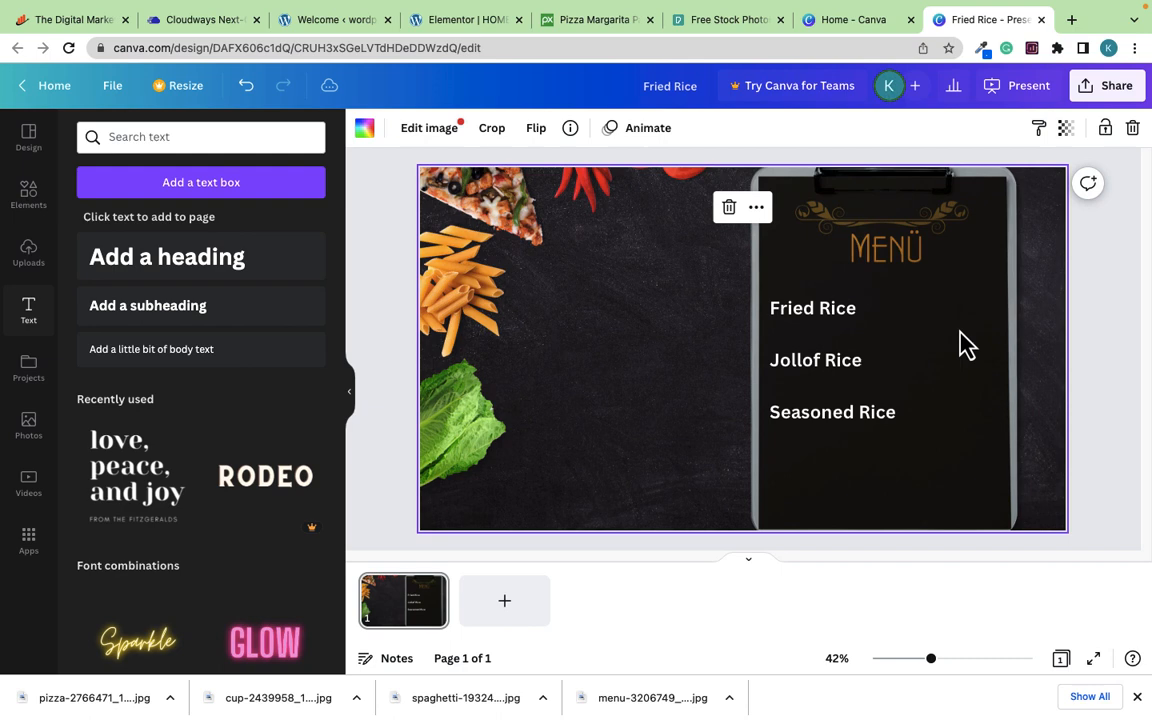
# Step: Duplicate "Fried Rice" to the right end of its row and change the copy's text to the price "GHS 25.00"
pyautogui.click(823, 314)
pyautogui.click(786, 258)
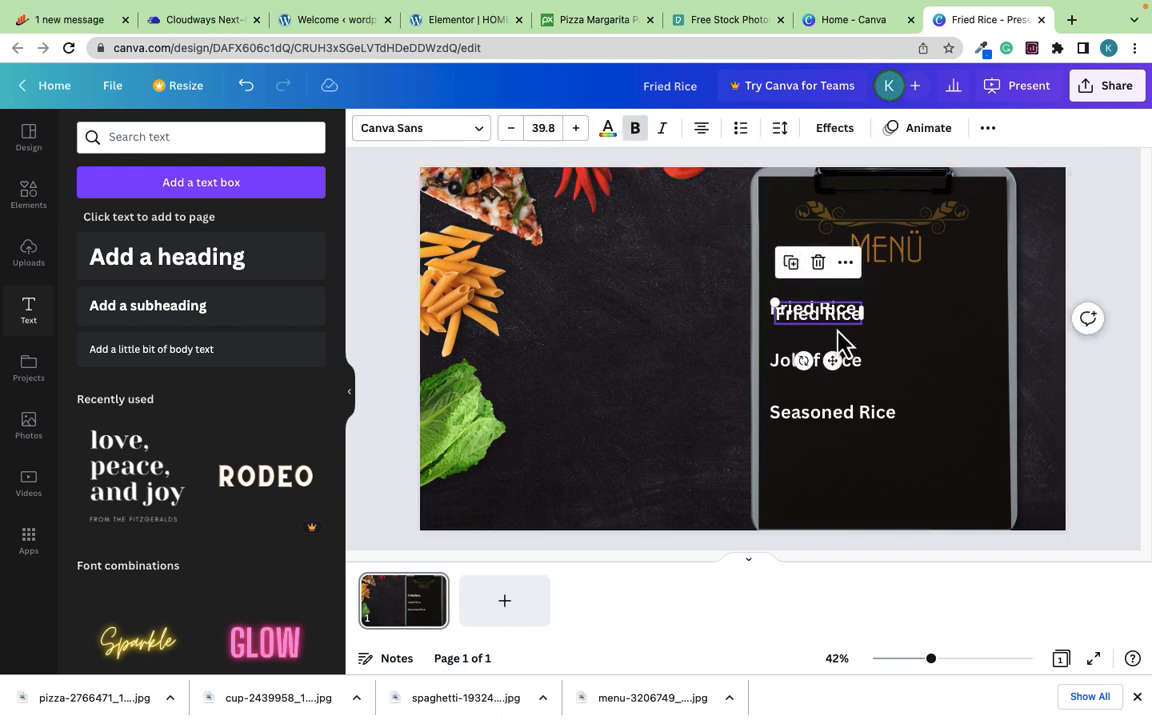
pyautogui.moveTo(836, 322); pyautogui.dragTo(976, 320)
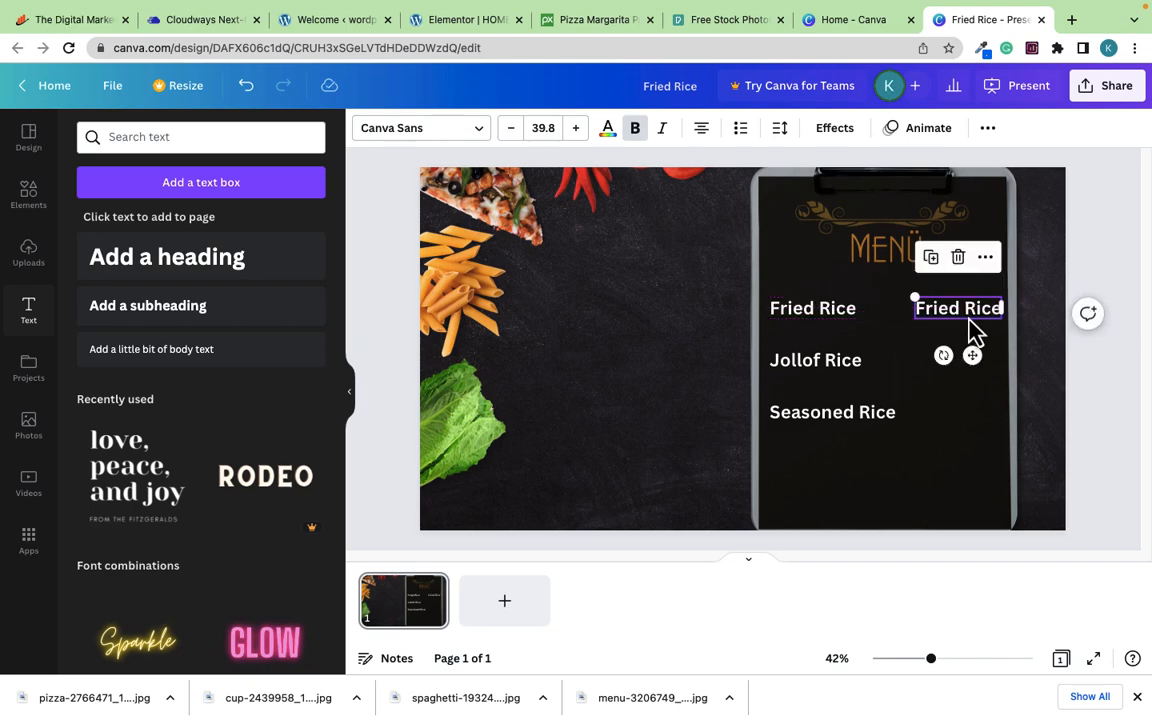
pyautogui.doubleClick(964, 313)
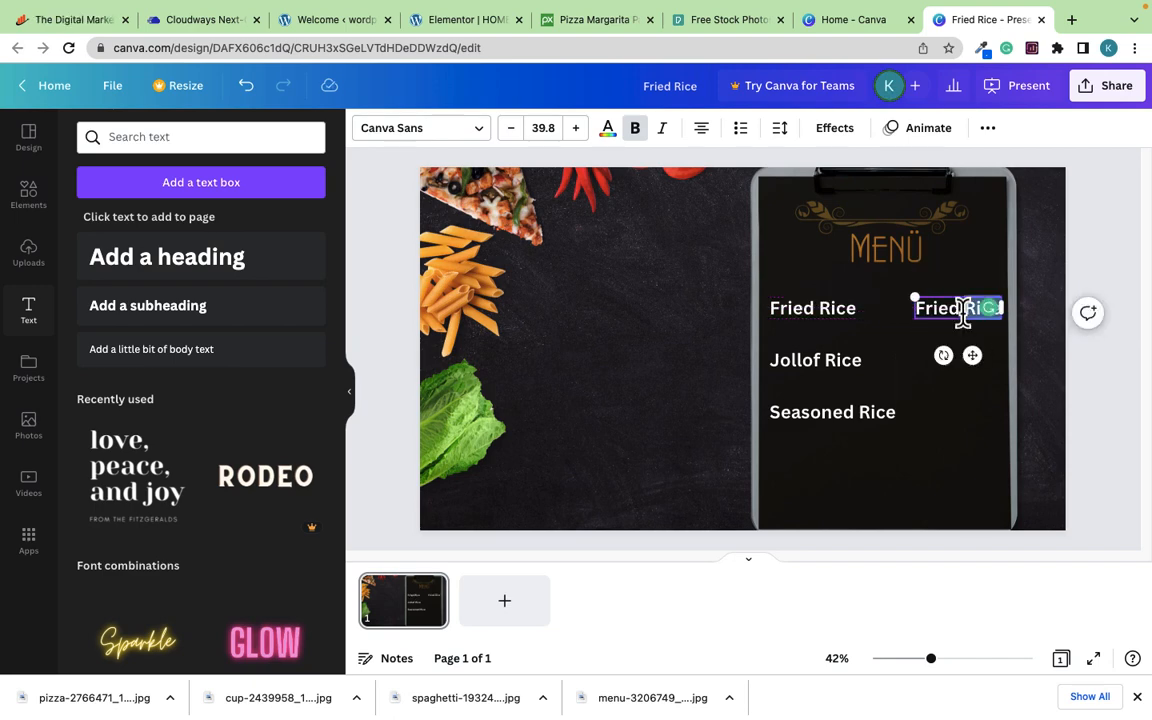
pyautogui.hotkey('ctrl', 'a')
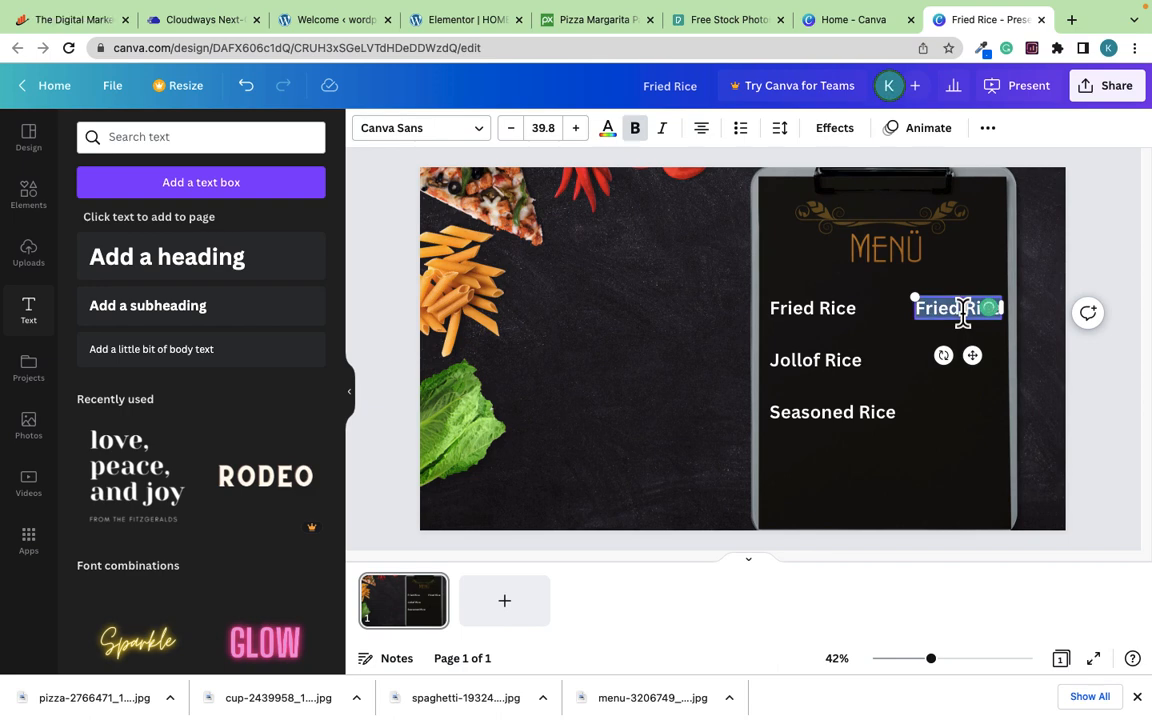
pyautogui.write('GHS')
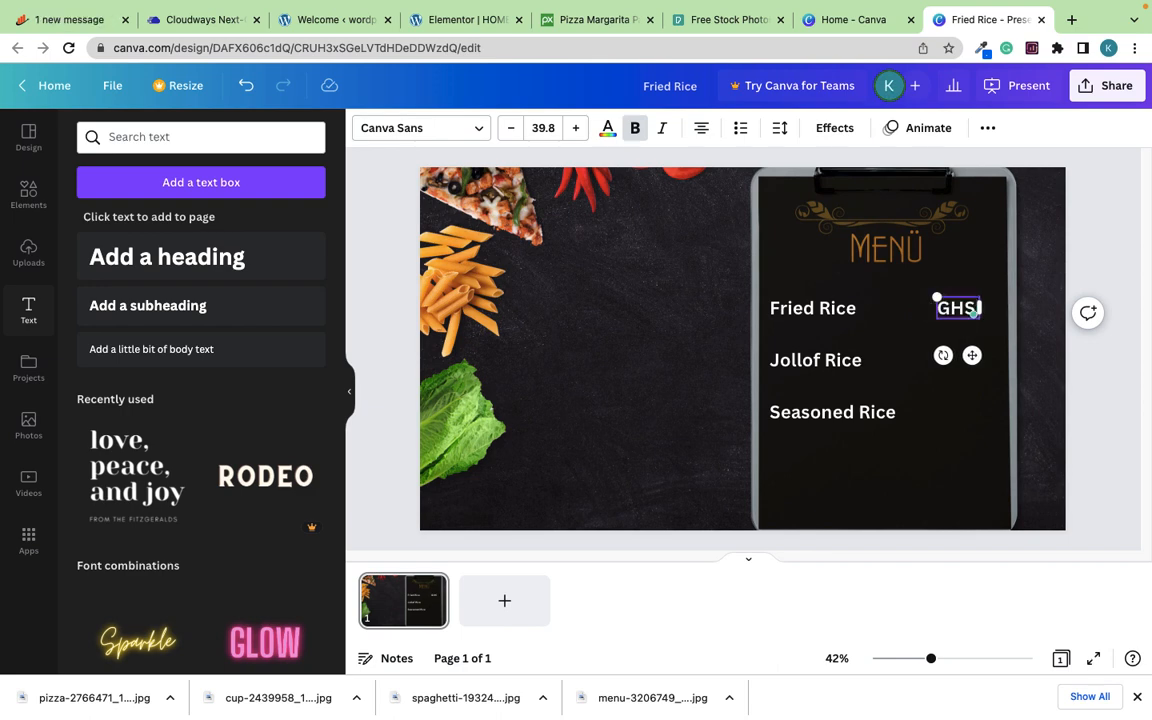
pyautogui.write(' 25')
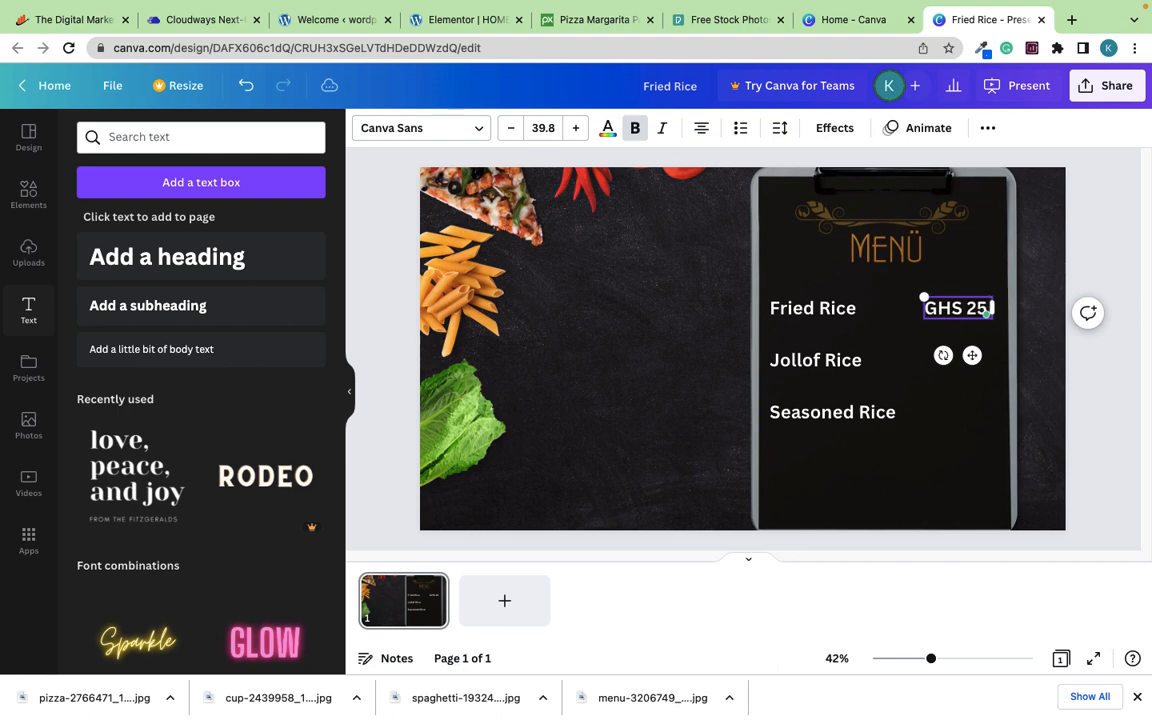
pyautogui.write('.00')
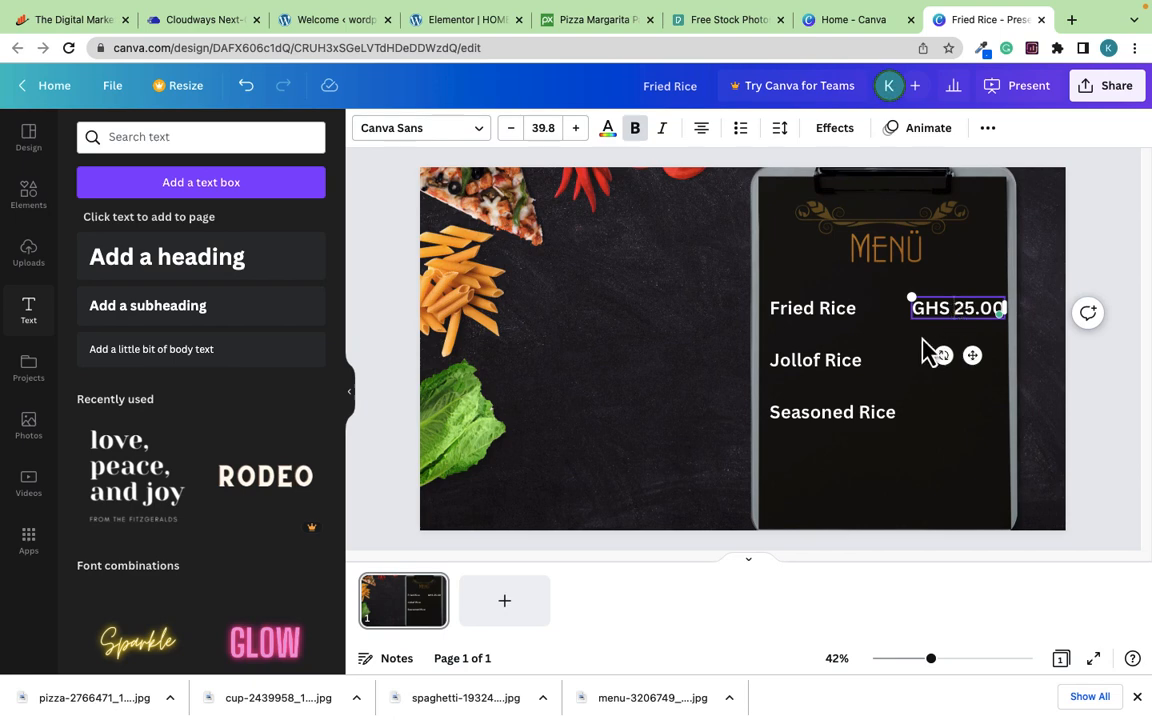
pyautogui.click(946, 347)
# Step: Duplicate the "GHS 25.00" price for the "Jollof Rice" and "Seasoned Rice" rows
pyautogui.click(948, 328)
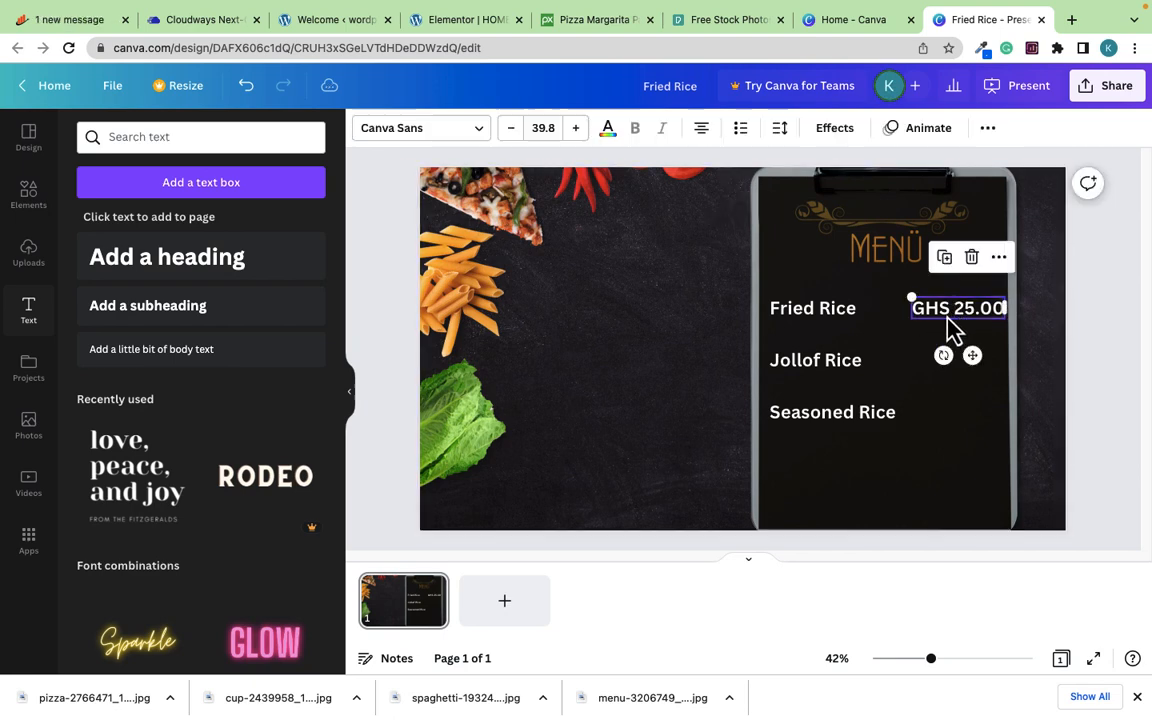
pyautogui.click(938, 260)
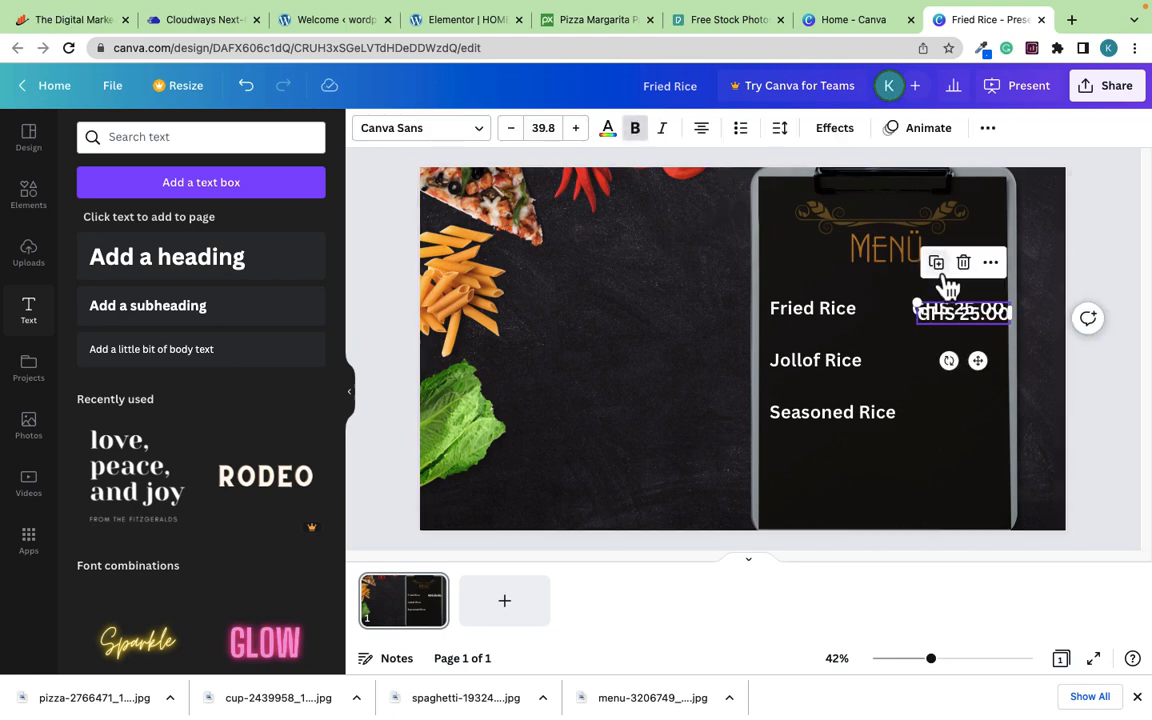
pyautogui.moveTo(943, 314); pyautogui.dragTo(943, 361)
pyautogui.click(940, 392)
pyautogui.click(942, 363)
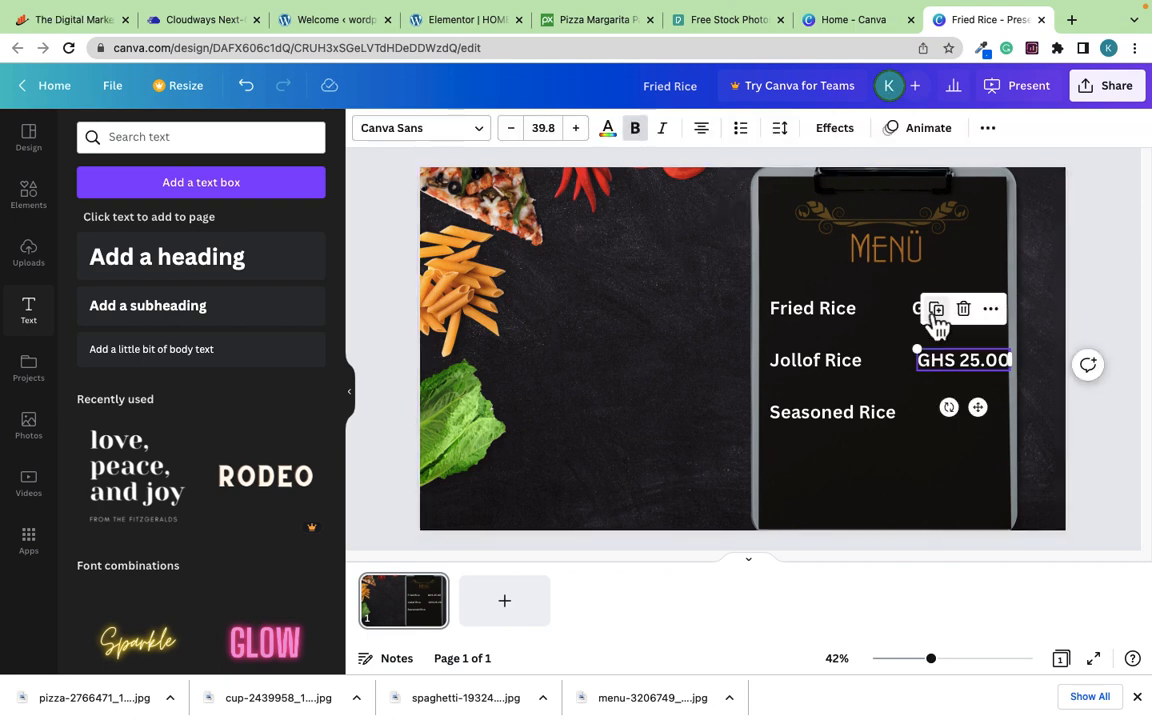
pyautogui.click(935, 309)
pyautogui.click(665, 372)
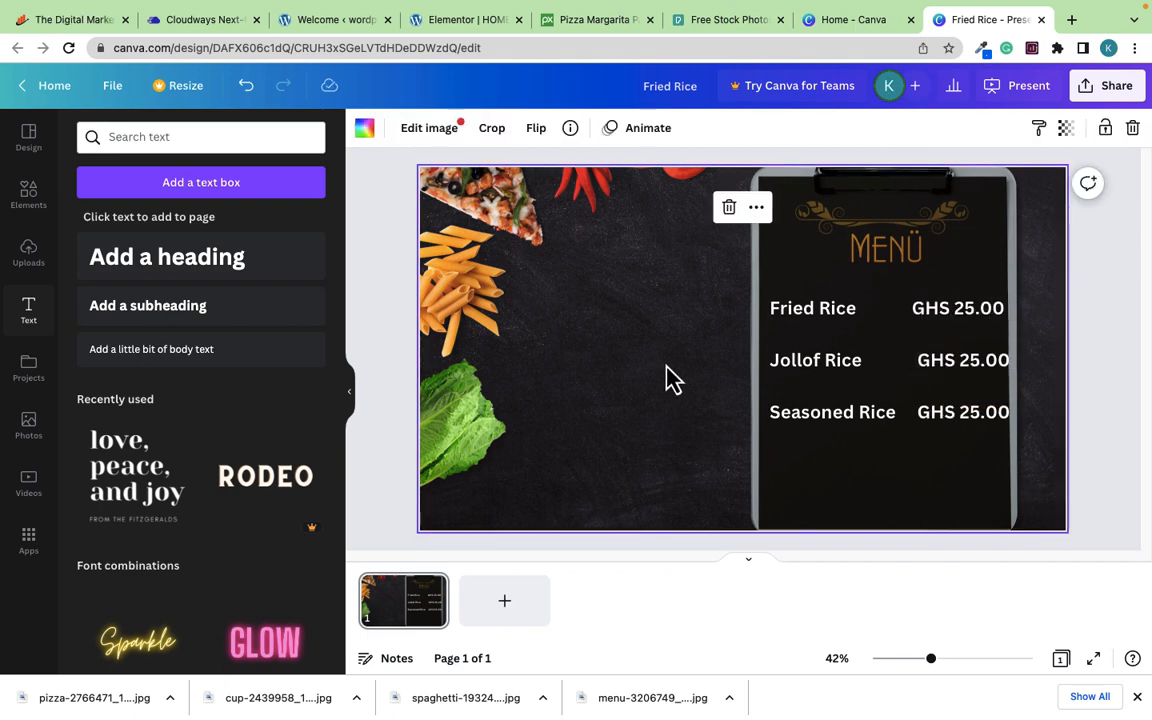
# Step: Align the "Jollof Rice" and "Seasoned Rice" prices with the "Fried Rice" price above them
pyautogui.click(962, 376)
pyautogui.moveTo(960, 378); pyautogui.dragTo(956, 363)
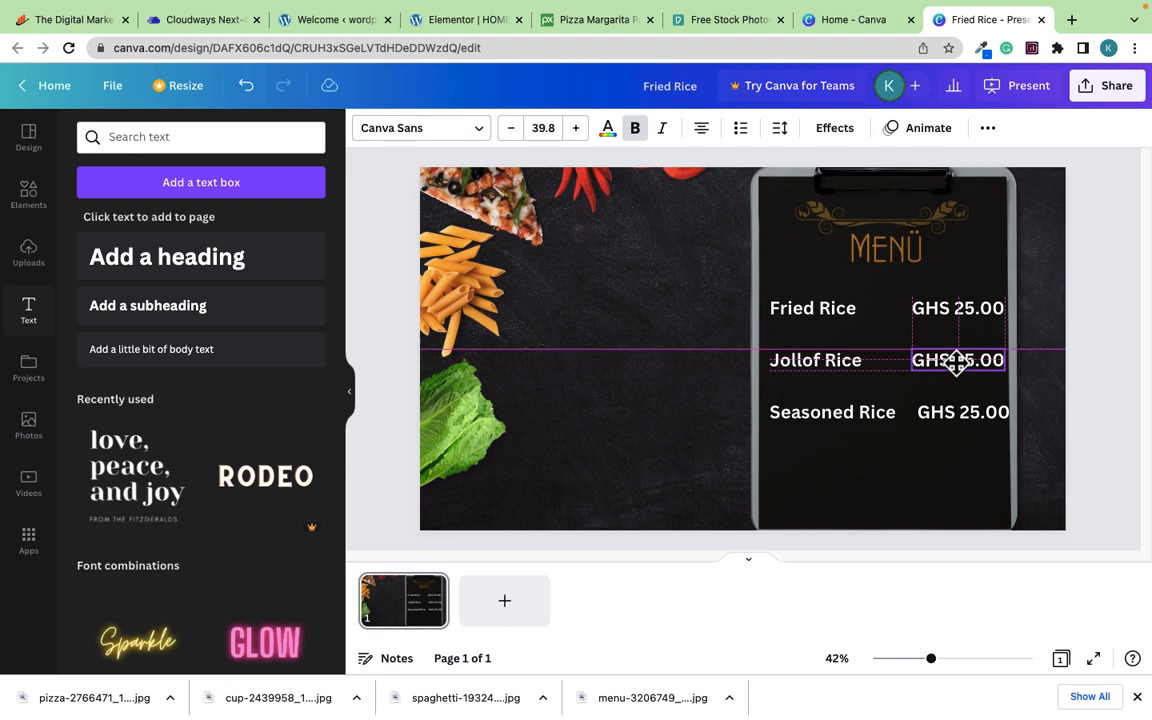
pyautogui.click(941, 445)
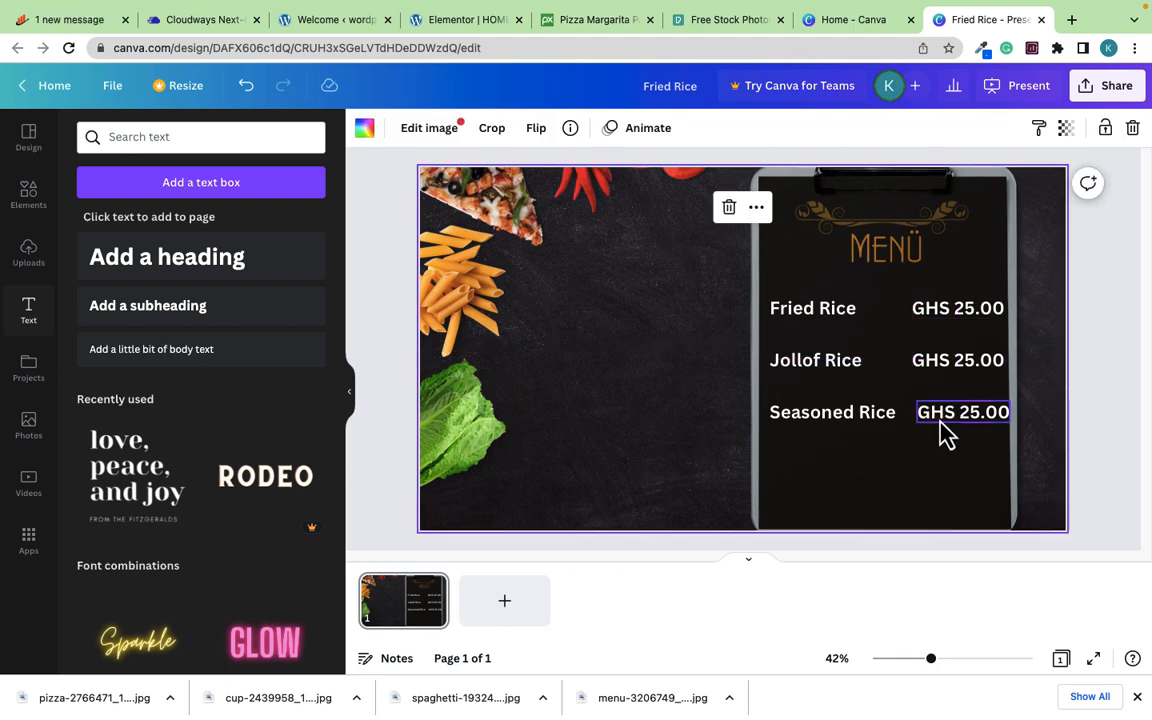
pyautogui.click(940, 430)
pyautogui.moveTo(938, 430); pyautogui.dragTo(933, 419)
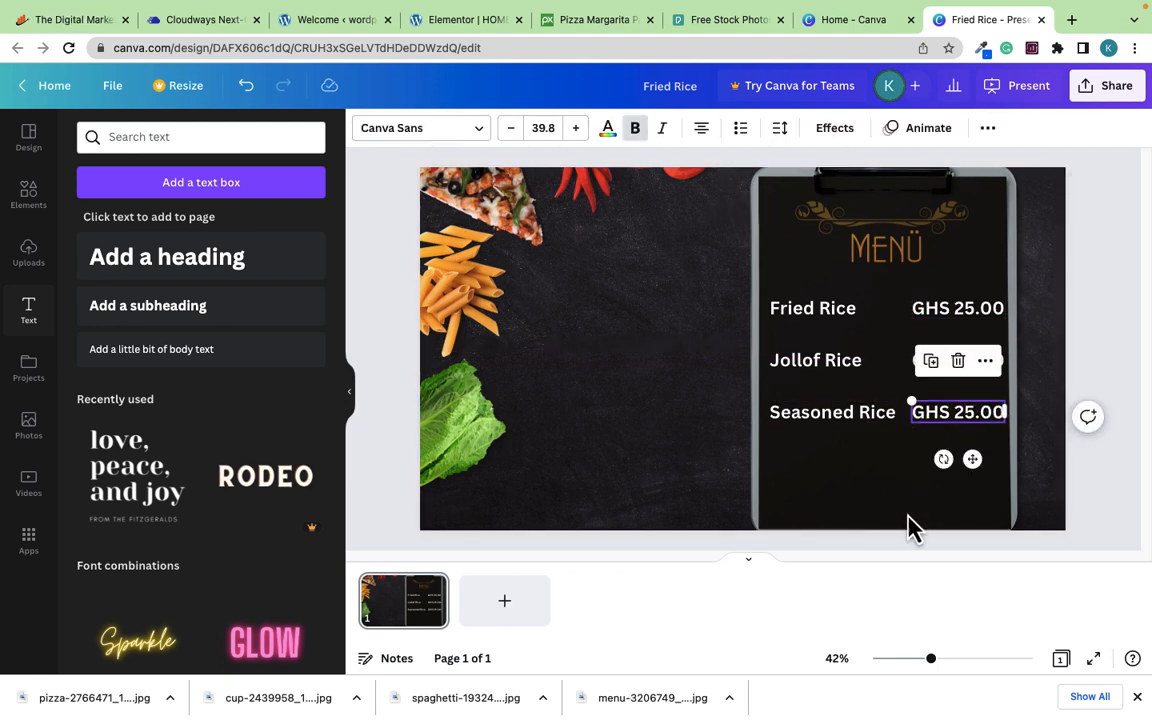
pyautogui.click(866, 506)
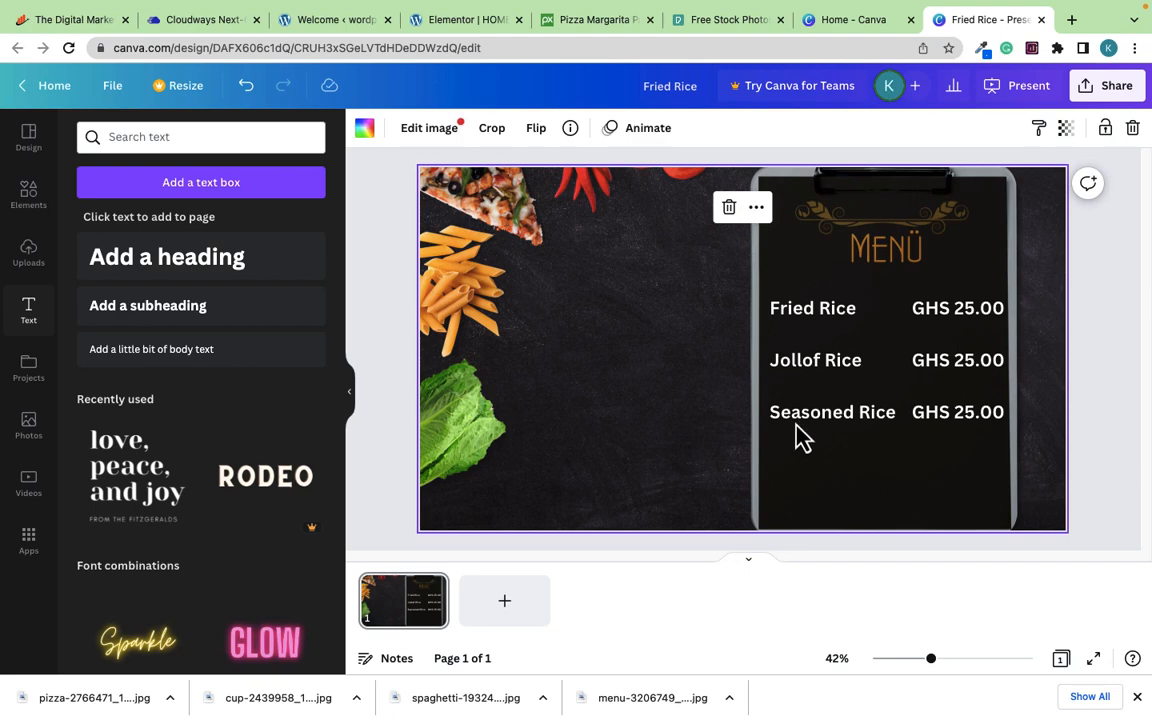
# Step: Recolor the "GHS 25.00" prices of Fried Rice, Jollof Rice and Seasoned Rice with the orange-brown photo color
pyautogui.click(958, 322)
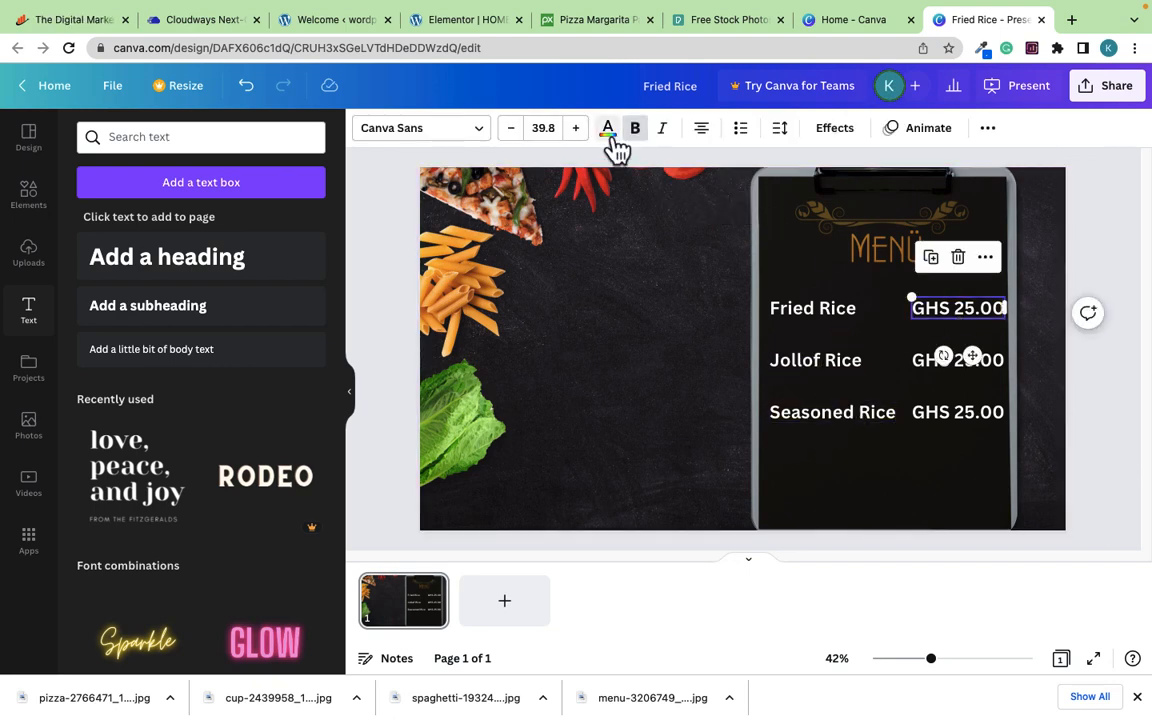
pyautogui.click(607, 130)
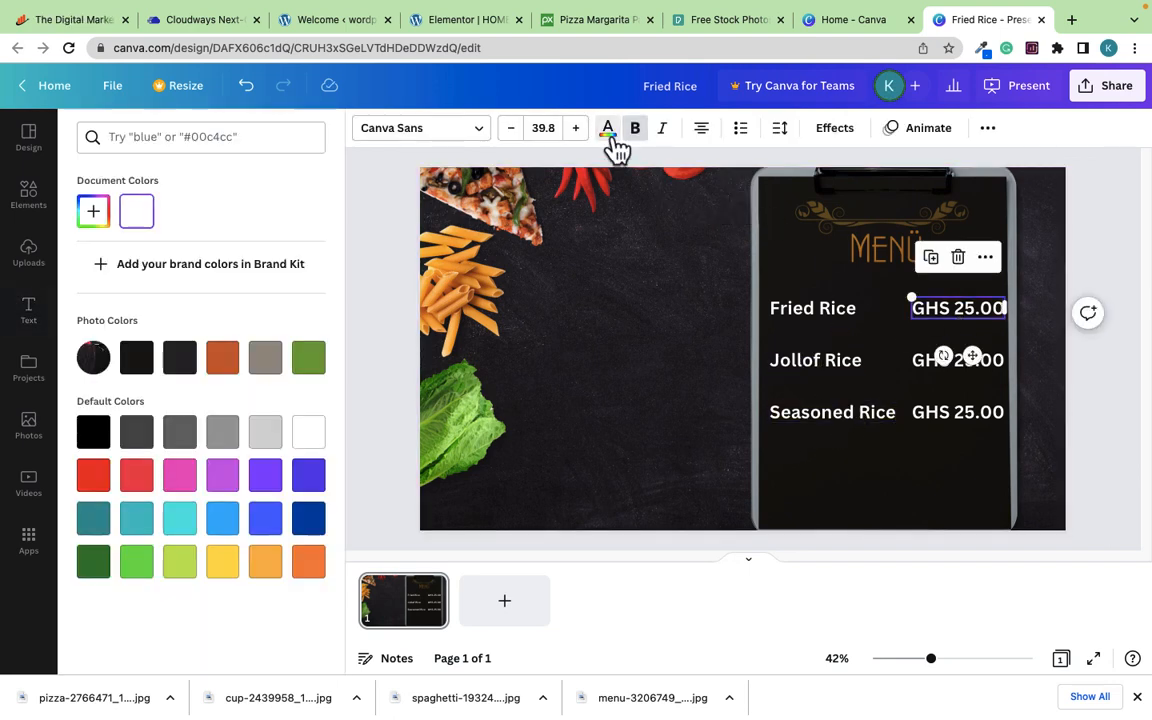
pyautogui.click(218, 353)
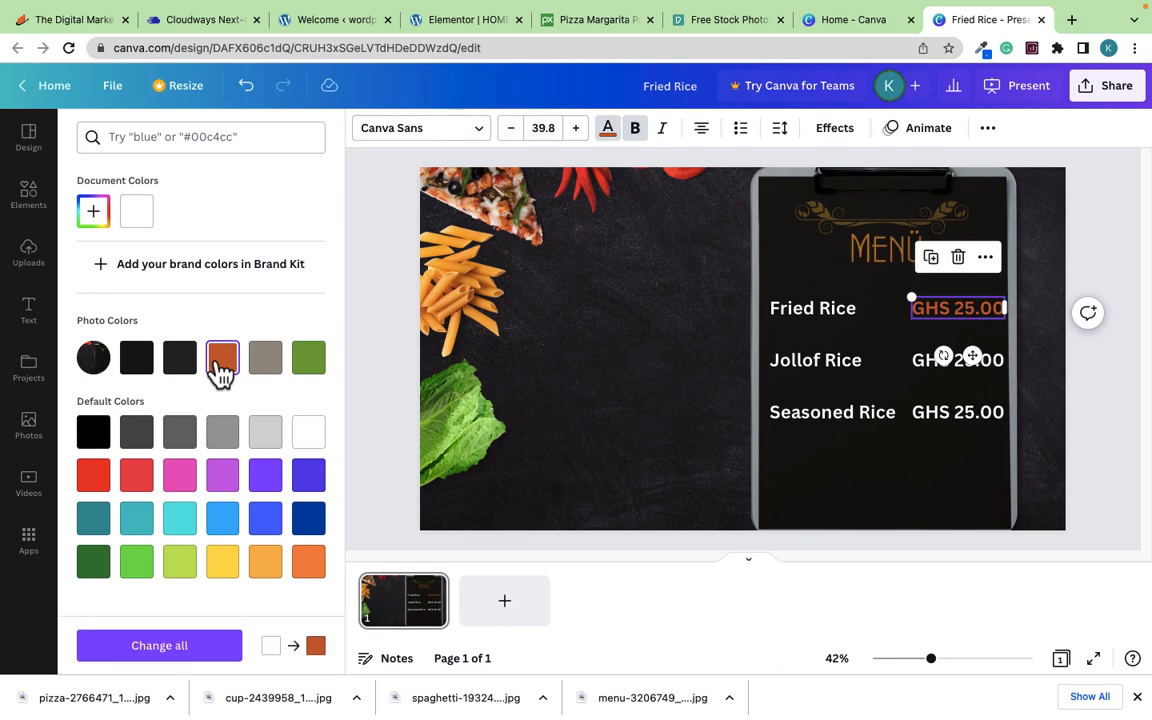
pyautogui.click(924, 366)
pyautogui.click(229, 362)
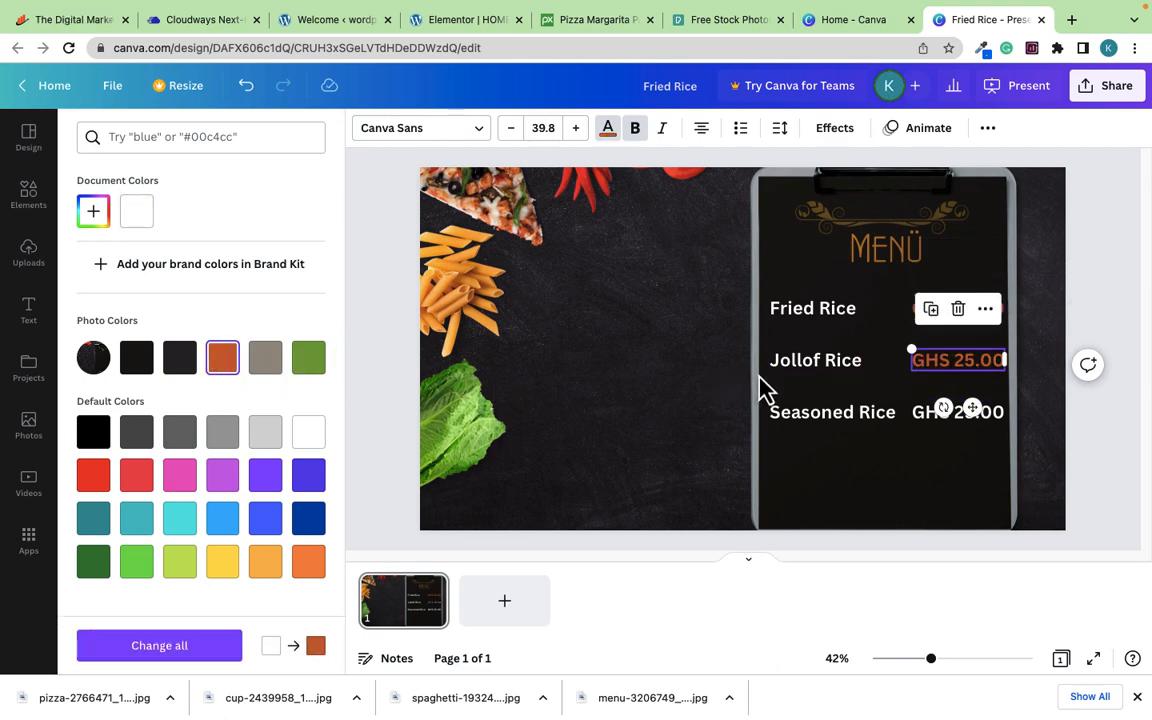
pyautogui.click(928, 418)
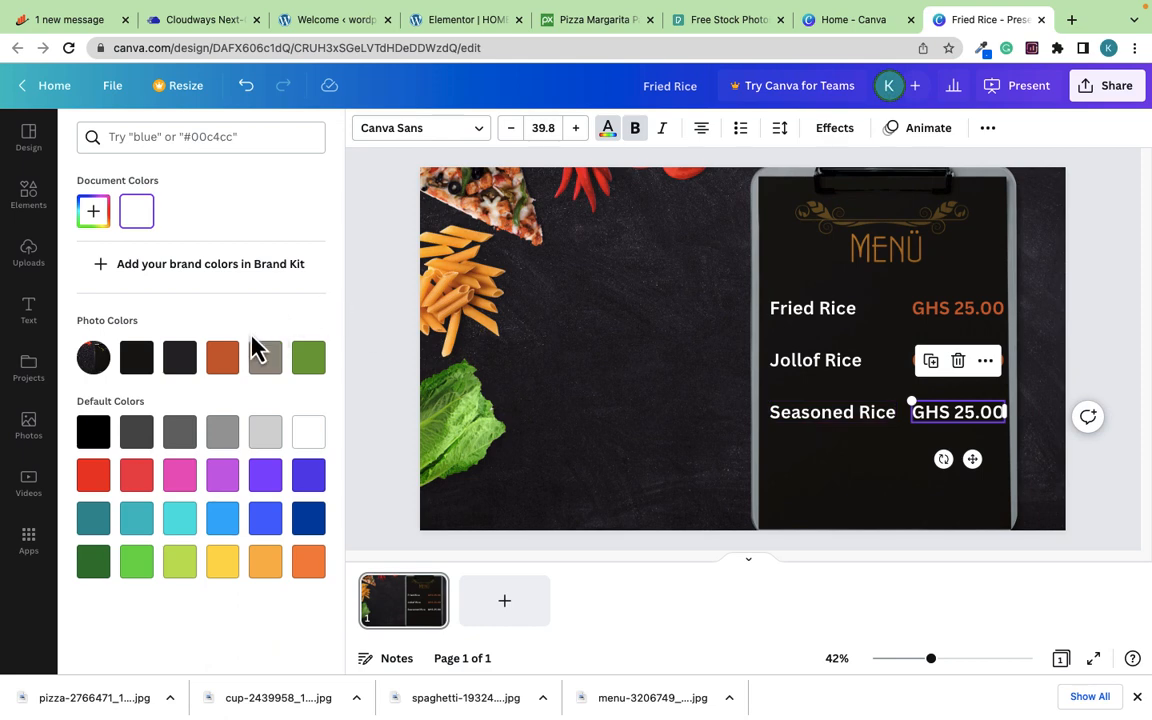
pyautogui.click(229, 364)
pyautogui.press('Escape')
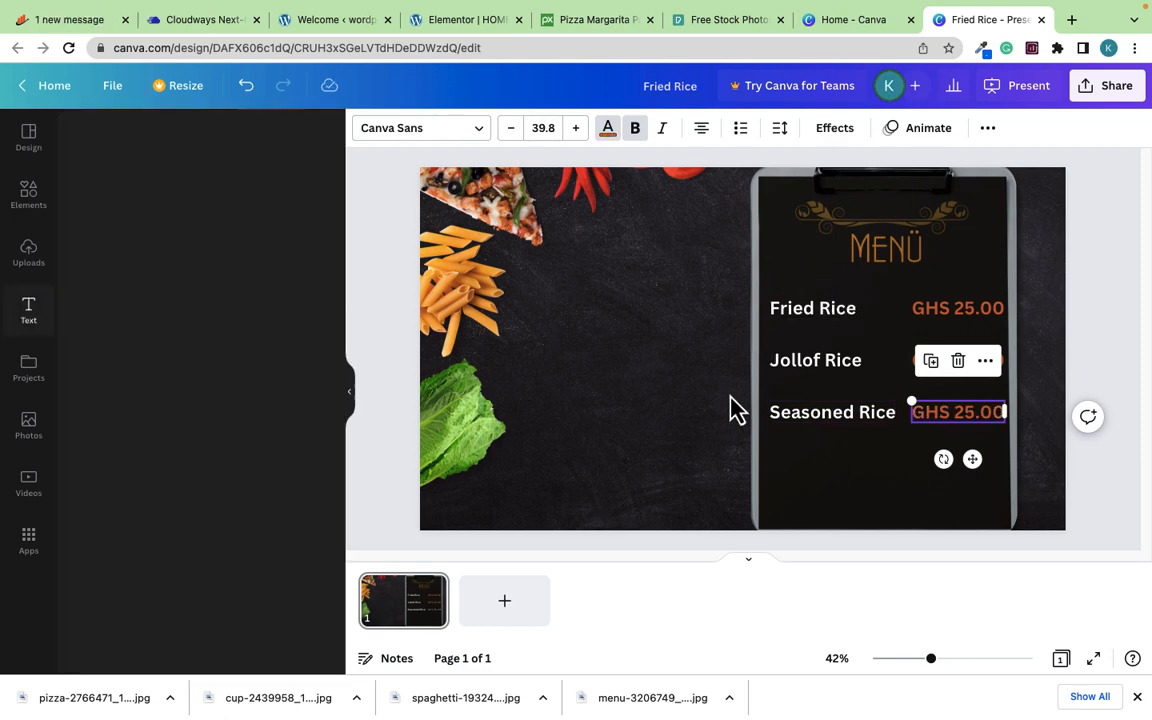
pyautogui.click(785, 494)
pyautogui.click(1118, 385)
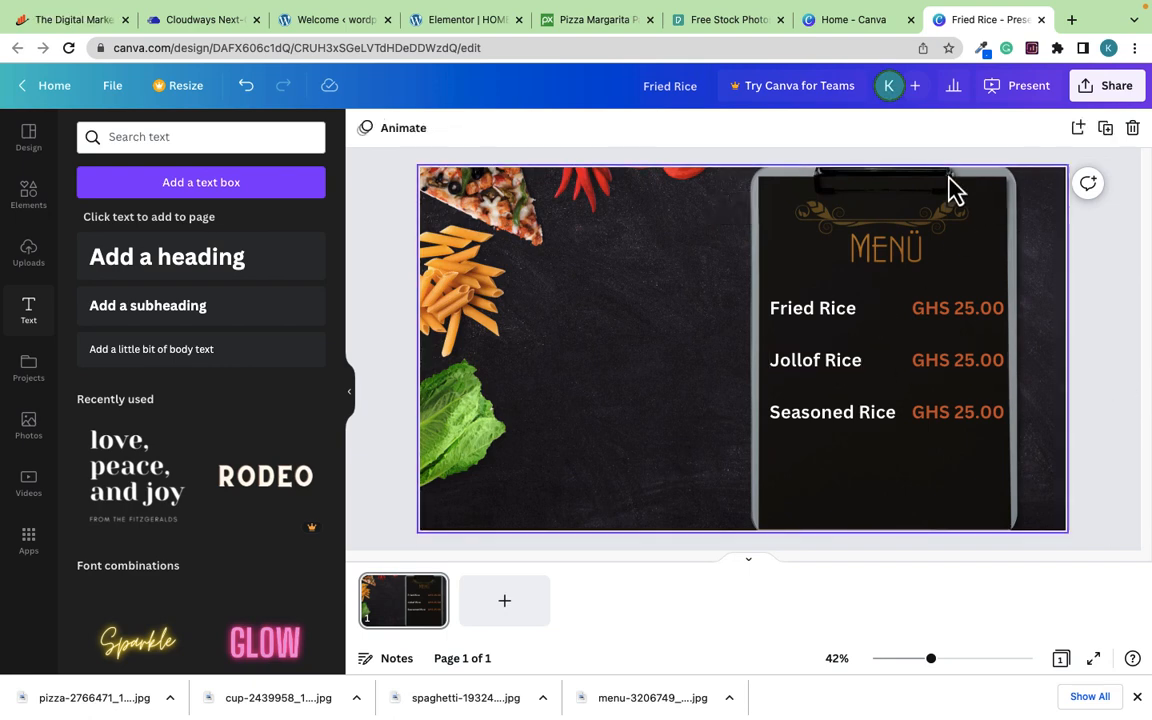
# Step: Download the menu banner design as a JPG file
pyautogui.click(1108, 90)
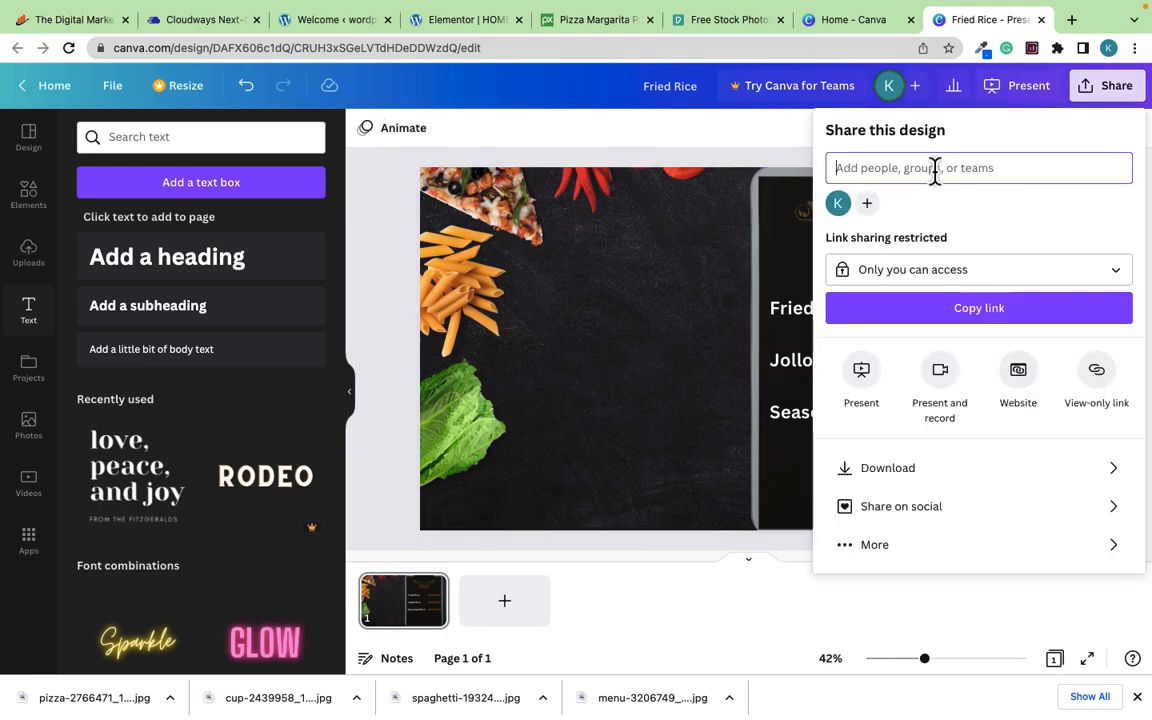
pyautogui.click(888, 470)
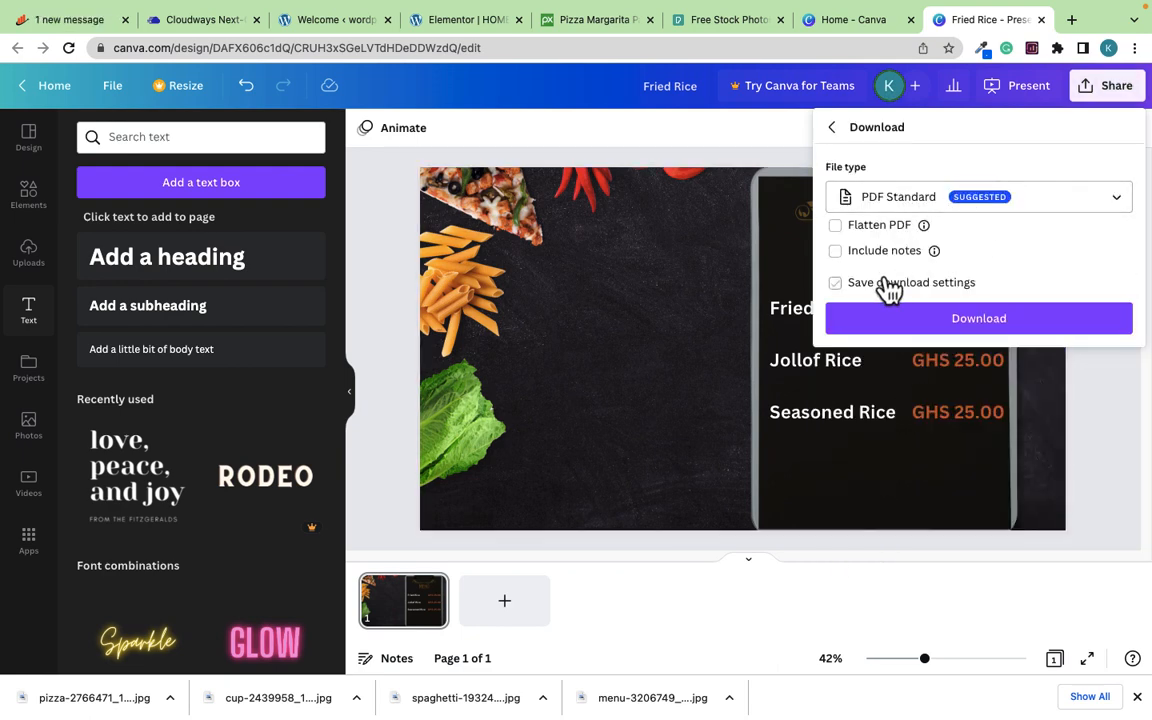
pyautogui.click(932, 206)
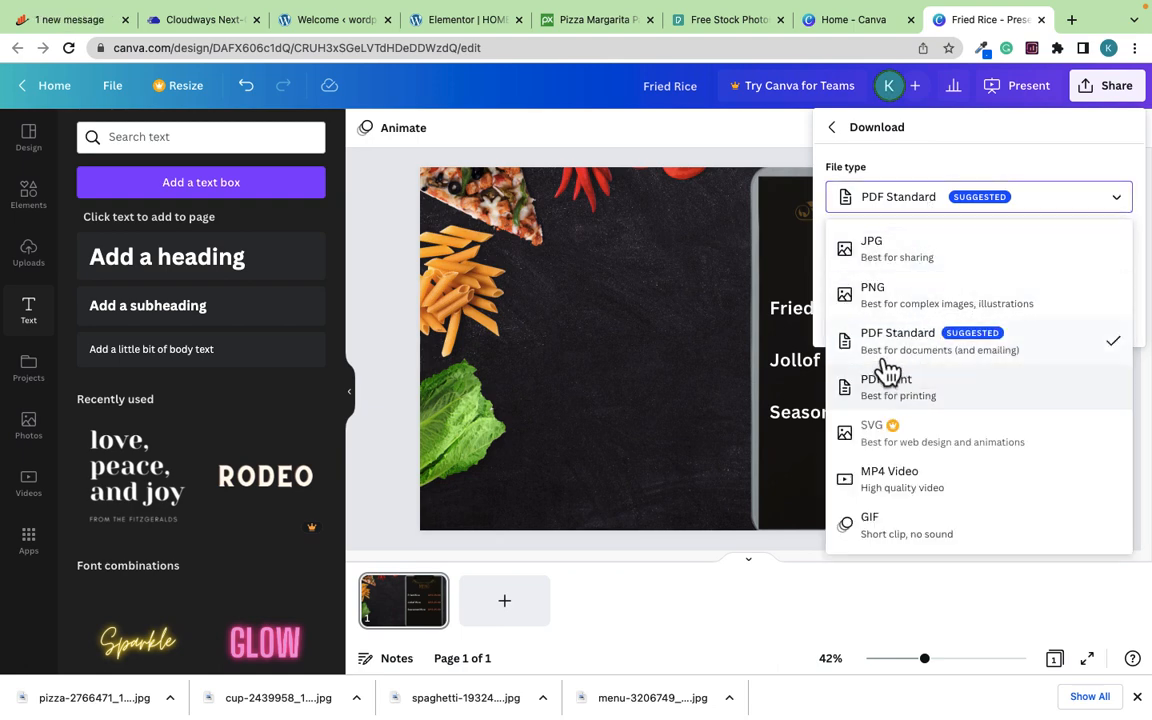
pyautogui.click(893, 262)
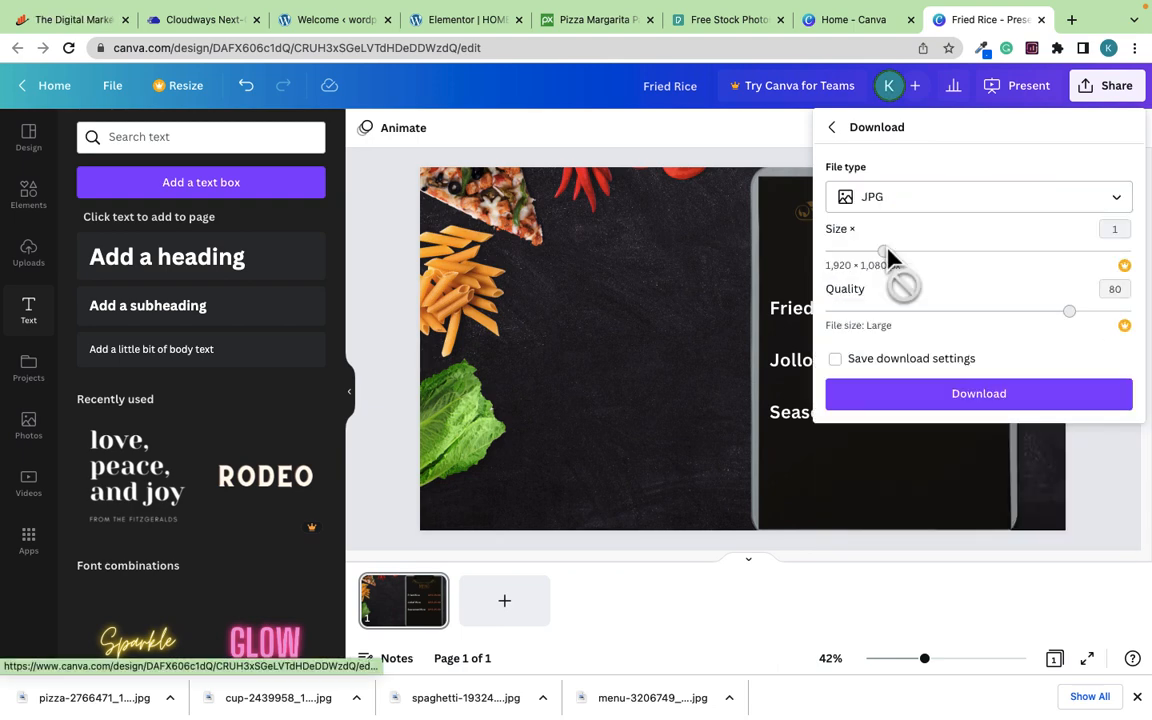
pyautogui.click(946, 396)
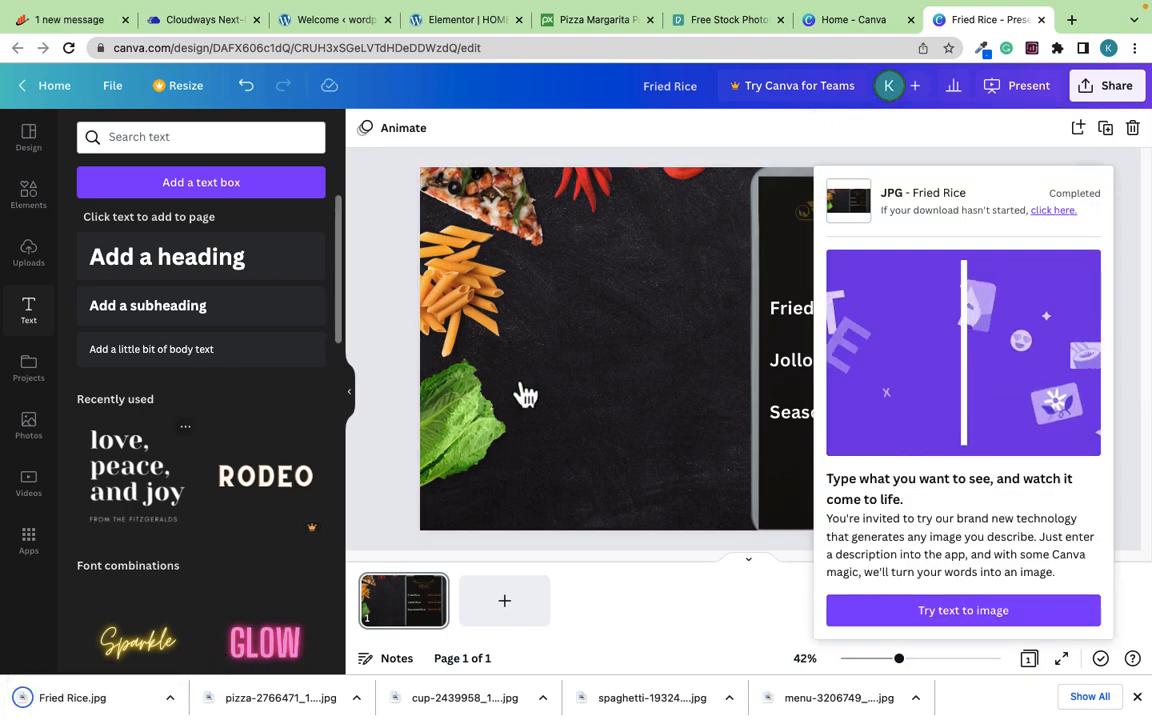
# Step: Switch to the home page in Elementor and open the media chooser for the hero section's background image
pyautogui.click(337, 20)
pyautogui.click(465, 20)
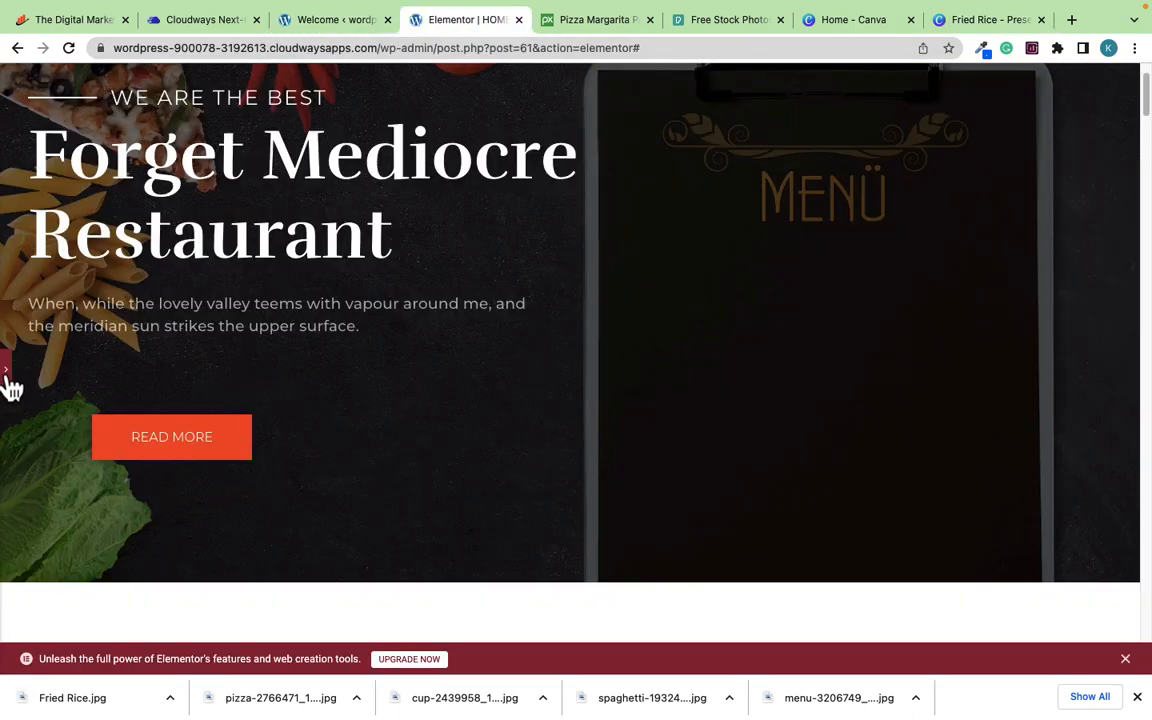
pyautogui.click(6, 370)
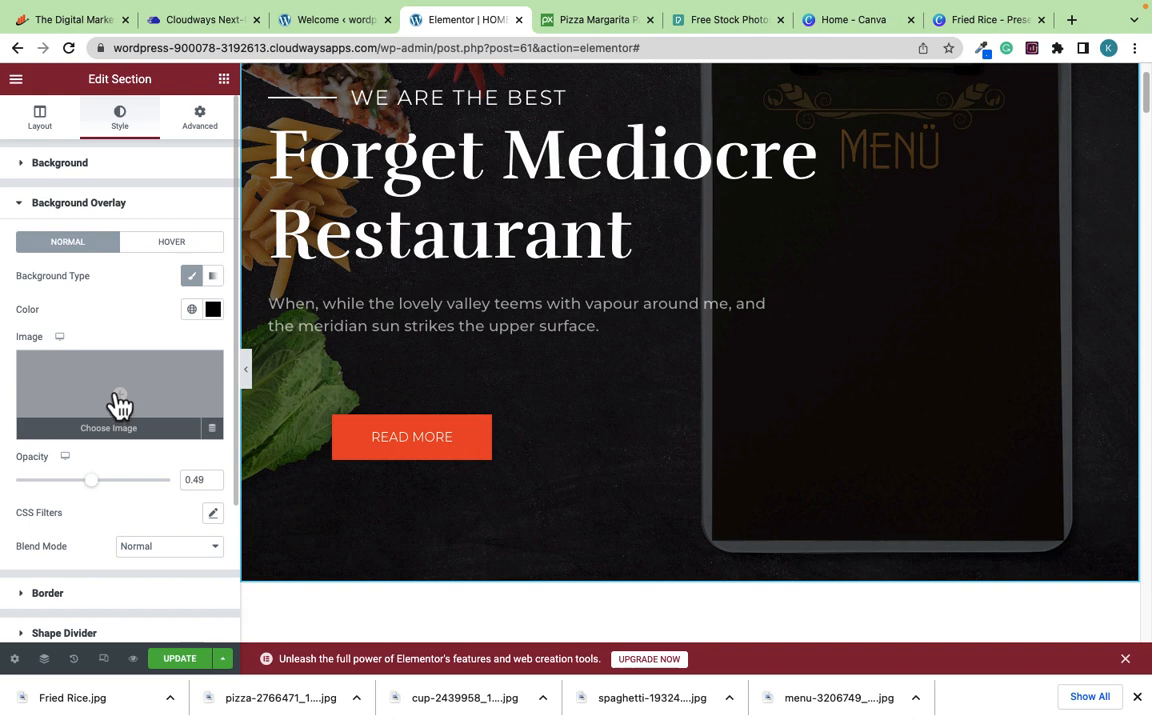
pyautogui.click(80, 170)
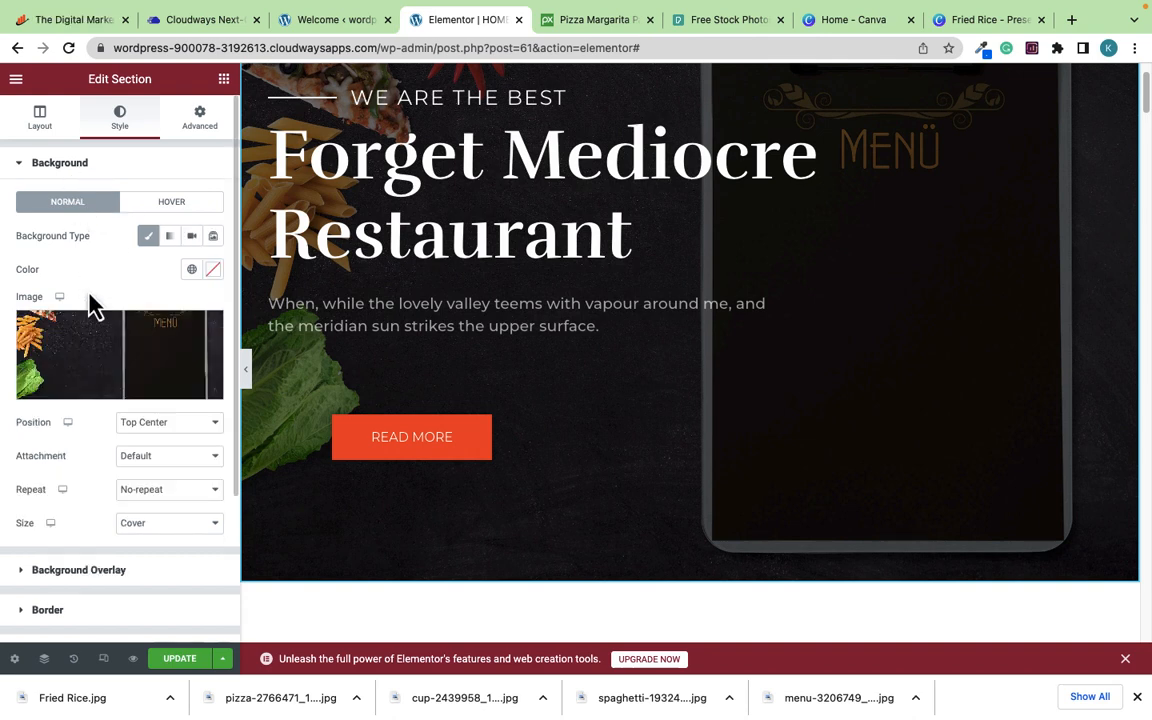
pyautogui.click(103, 366)
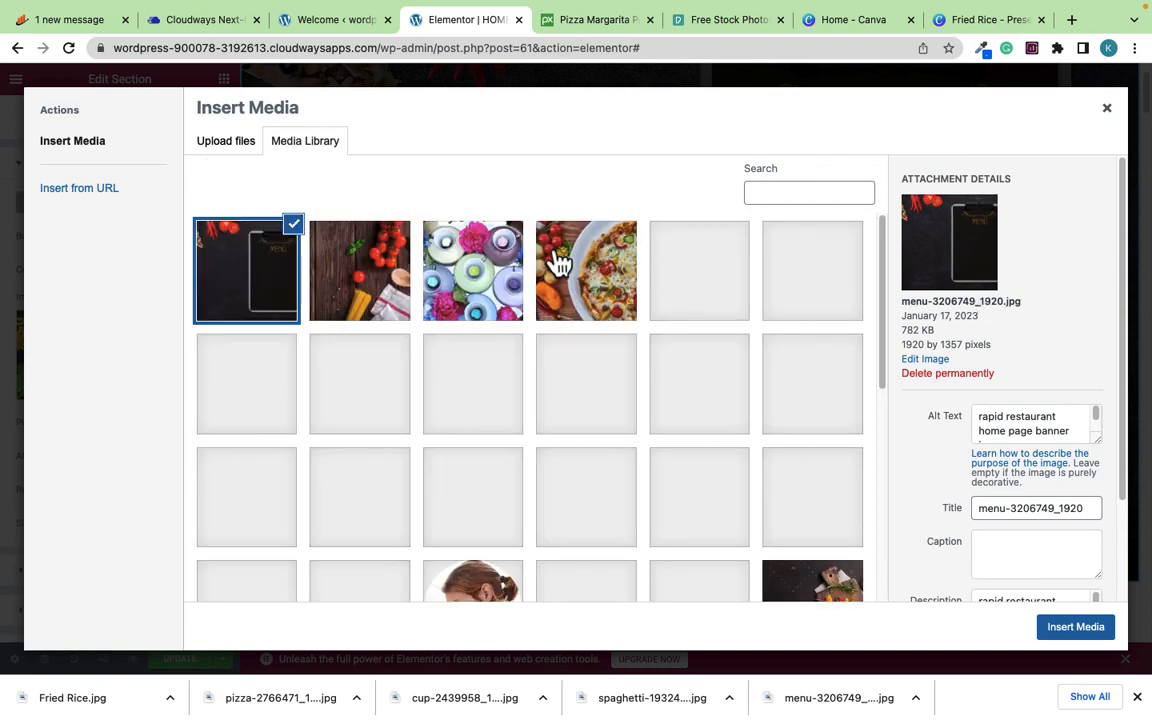
# Step: Upload "Fried Rice.jpg" from Downloads and insert it as the hero section's background image
pyautogui.click(227, 145)
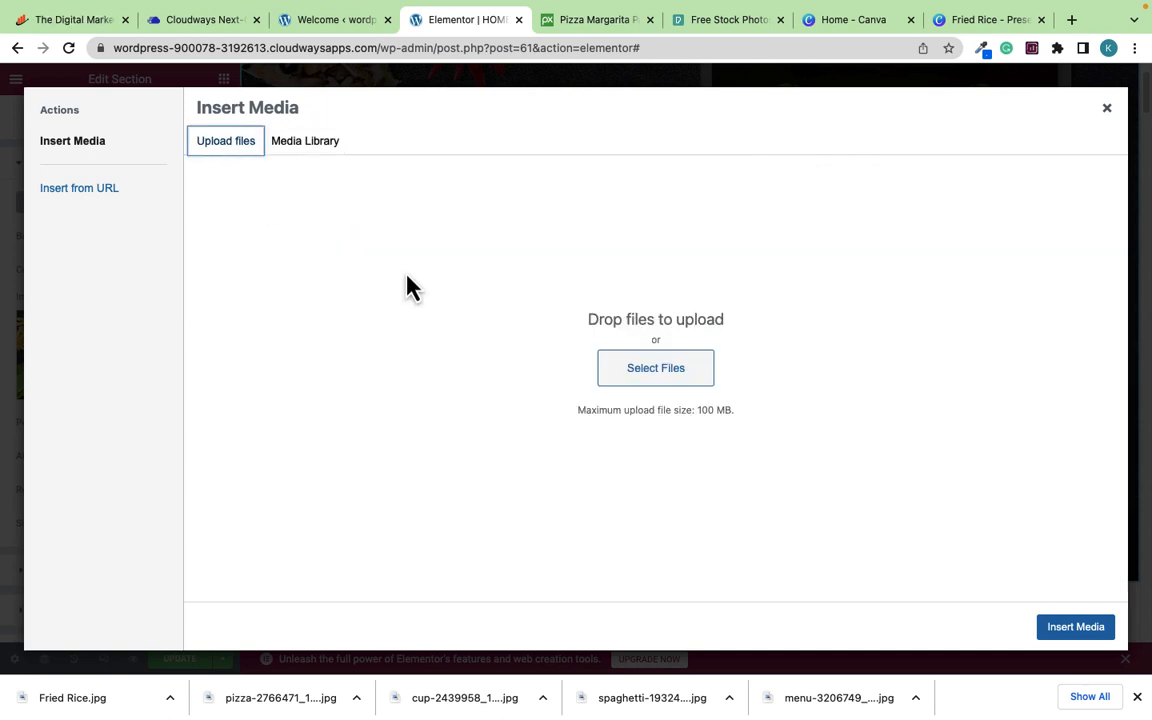
pyautogui.click(656, 370)
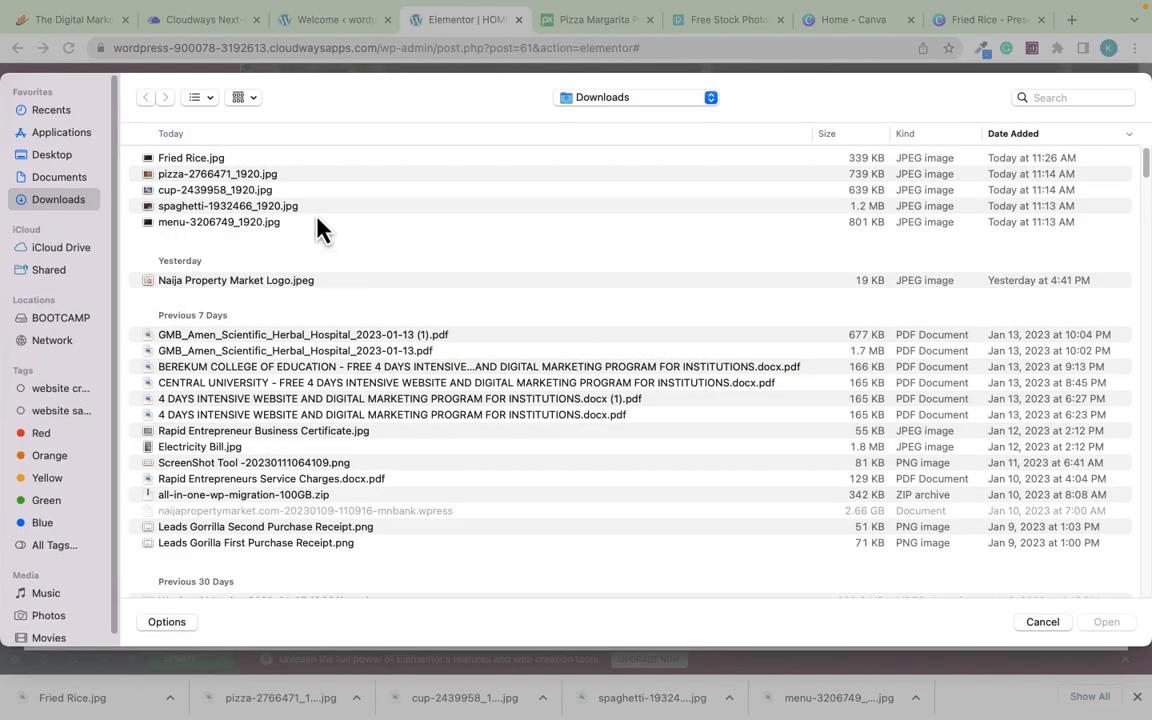
pyautogui.click(183, 160)
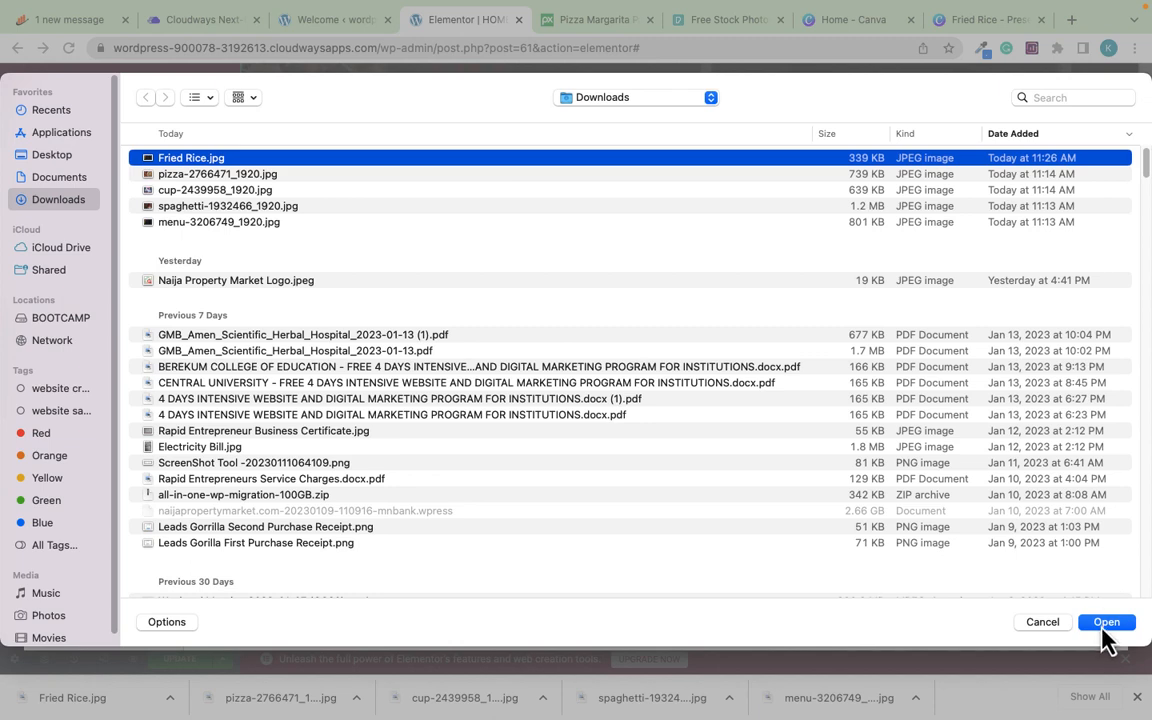
pyautogui.click(1106, 621)
pyautogui.click(1019, 327)
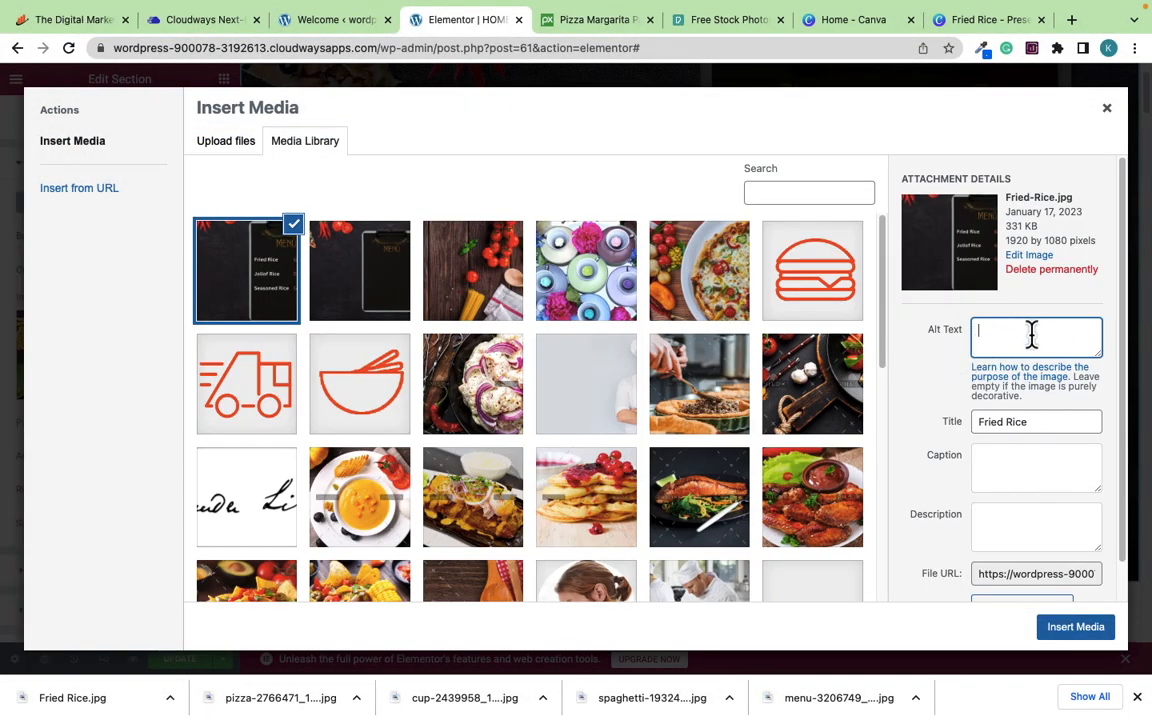
pyautogui.scroll(-1, 1012, 405)
pyautogui.click(1008, 505)
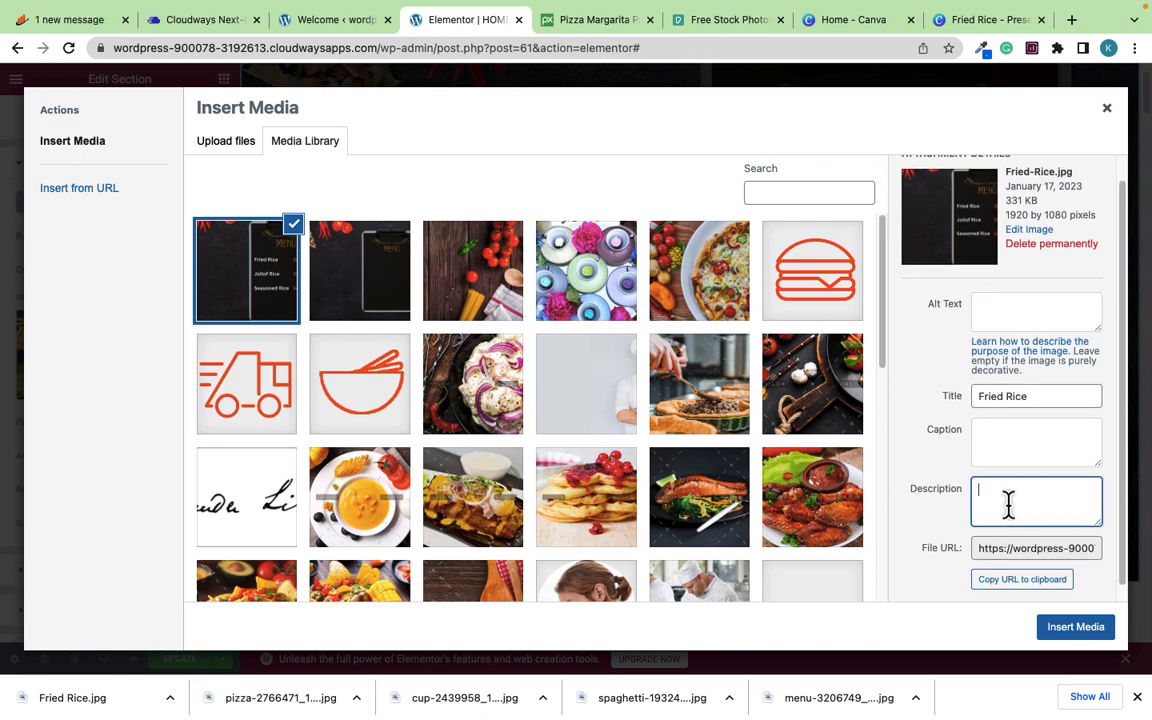
pyautogui.click(1070, 636)
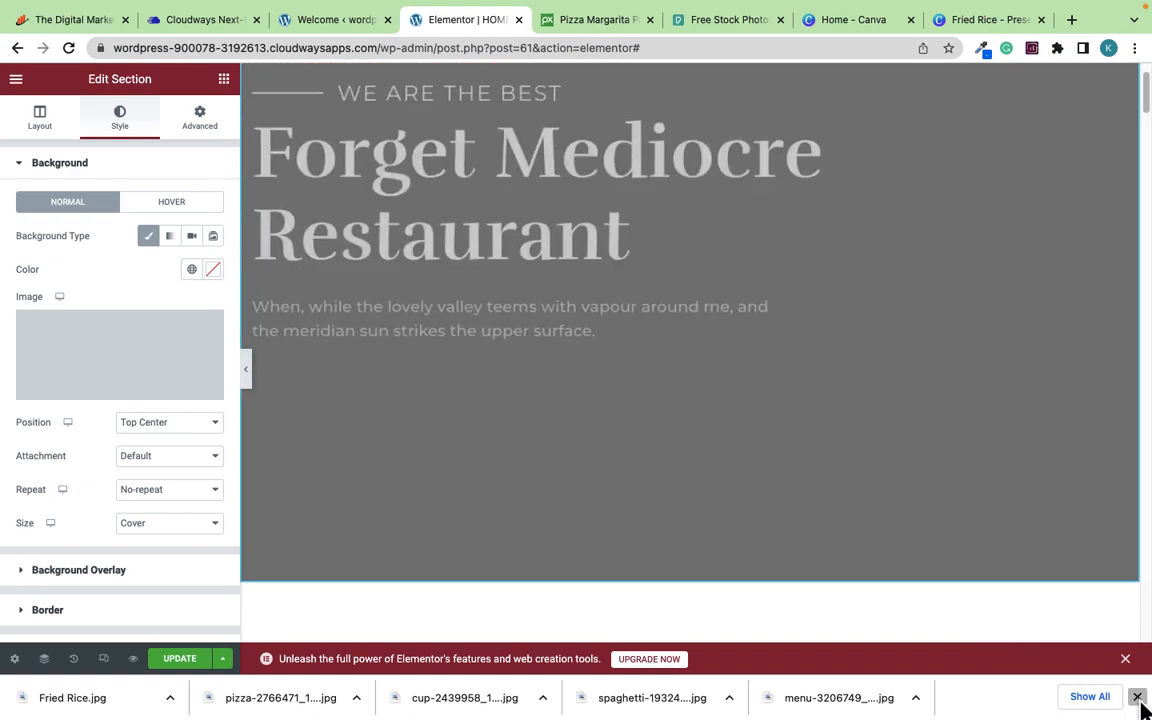
# Step: Examine the updated hero banner at full page width with the editing panel temporarily hidden
pyautogui.click(1137, 697)
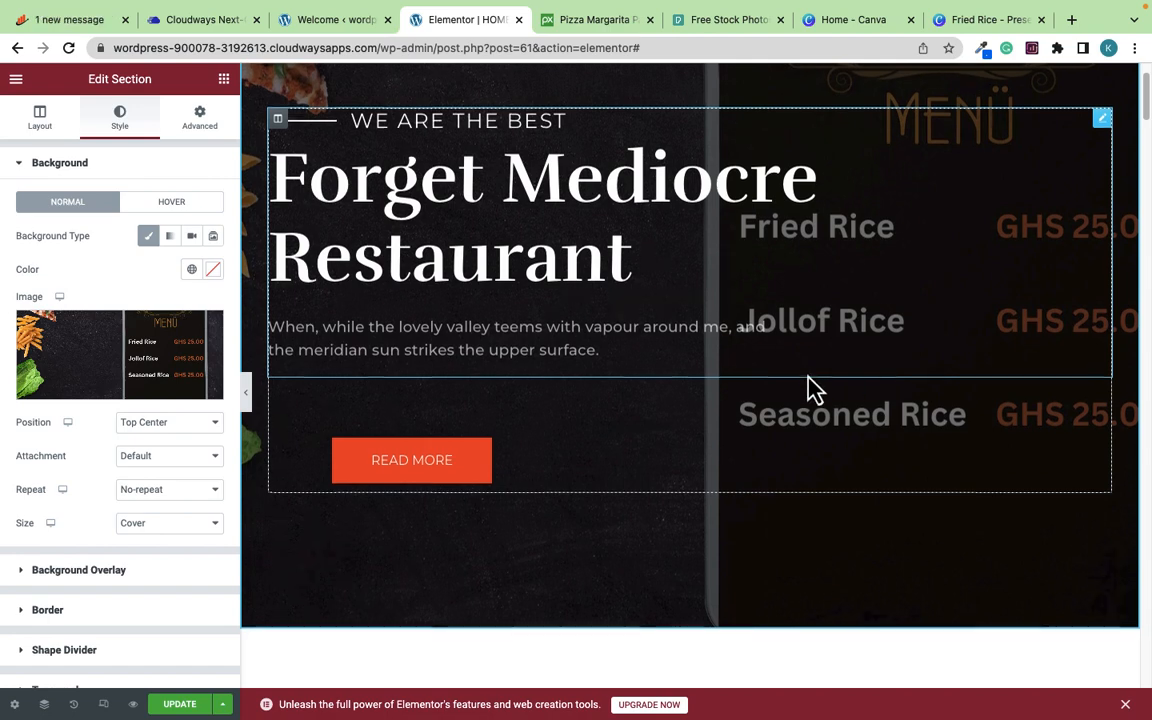
pyautogui.scroll(2, 812, 391)
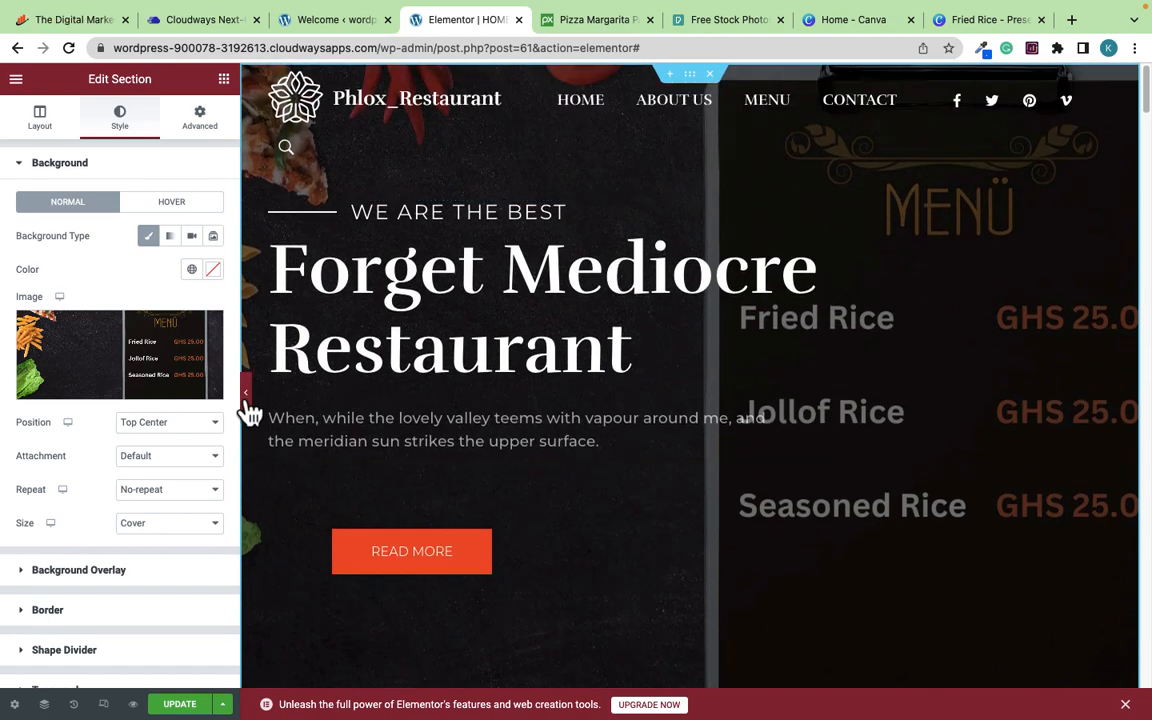
pyautogui.click(246, 402)
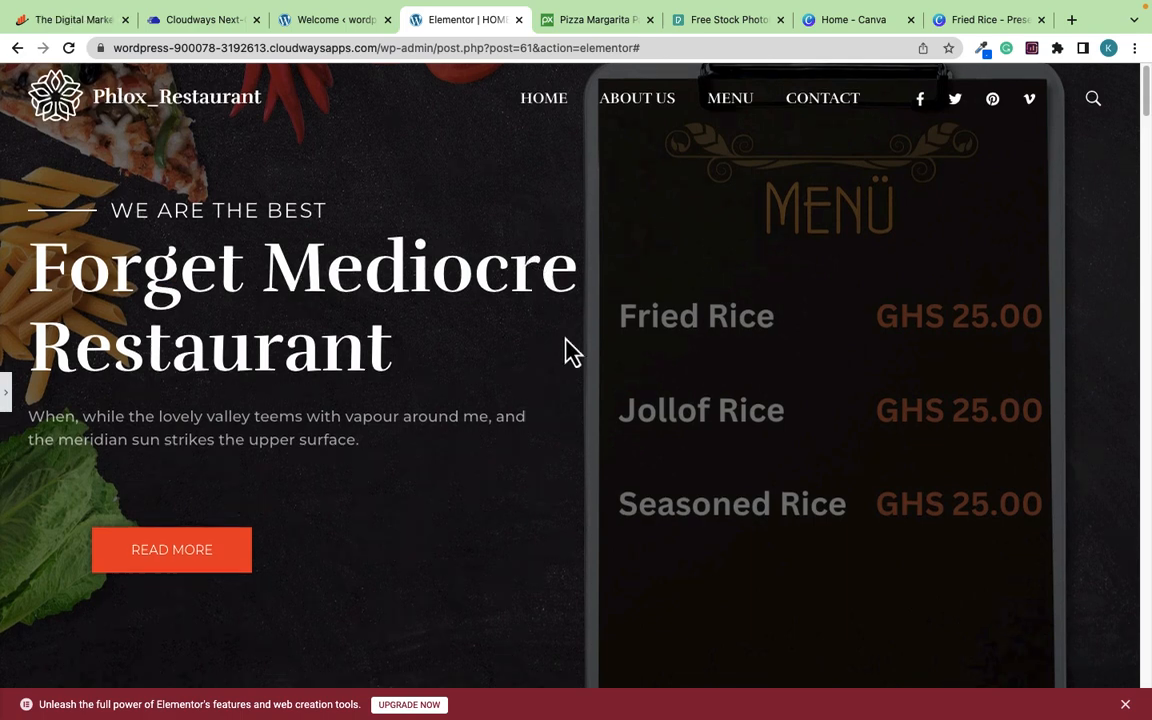
pyautogui.scroll(-1, 571, 352)
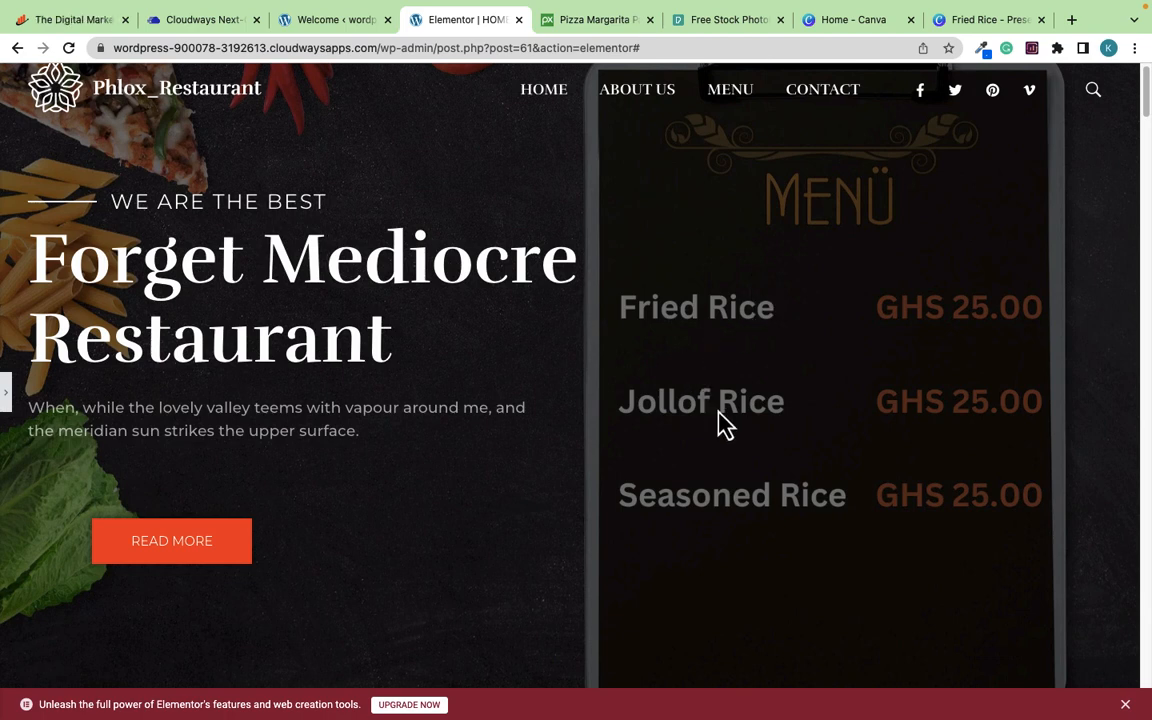
pyautogui.scroll(-3, 680, 378)
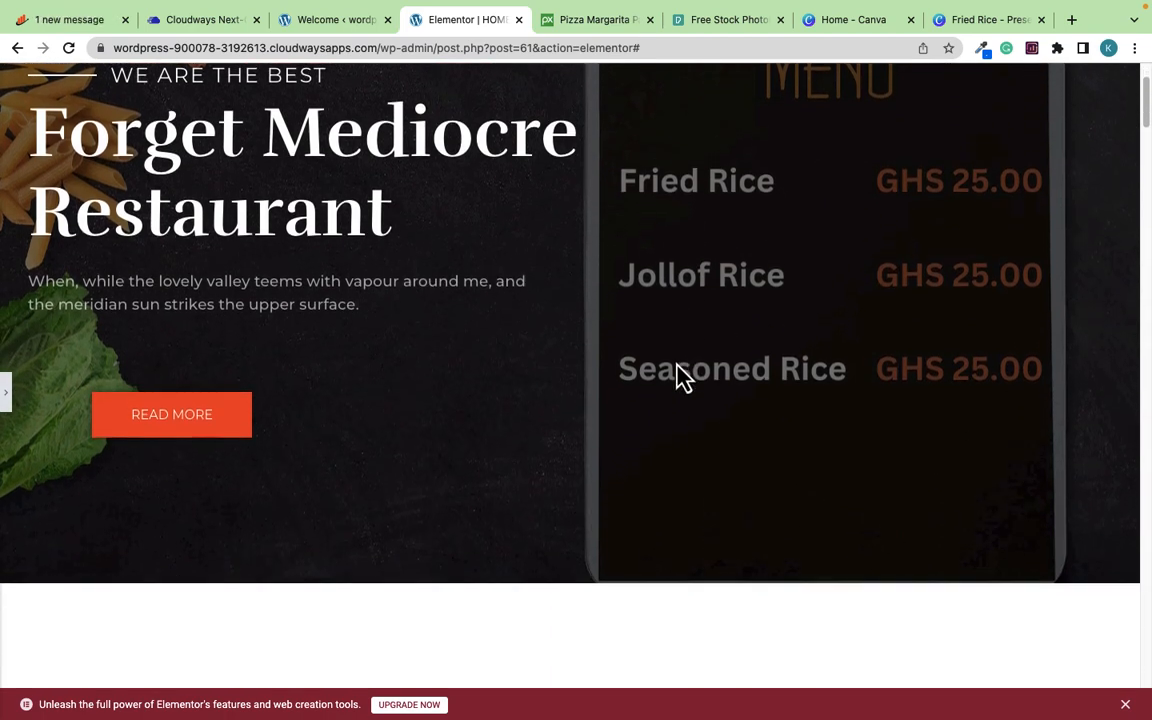
pyautogui.scroll(2, 594, 385)
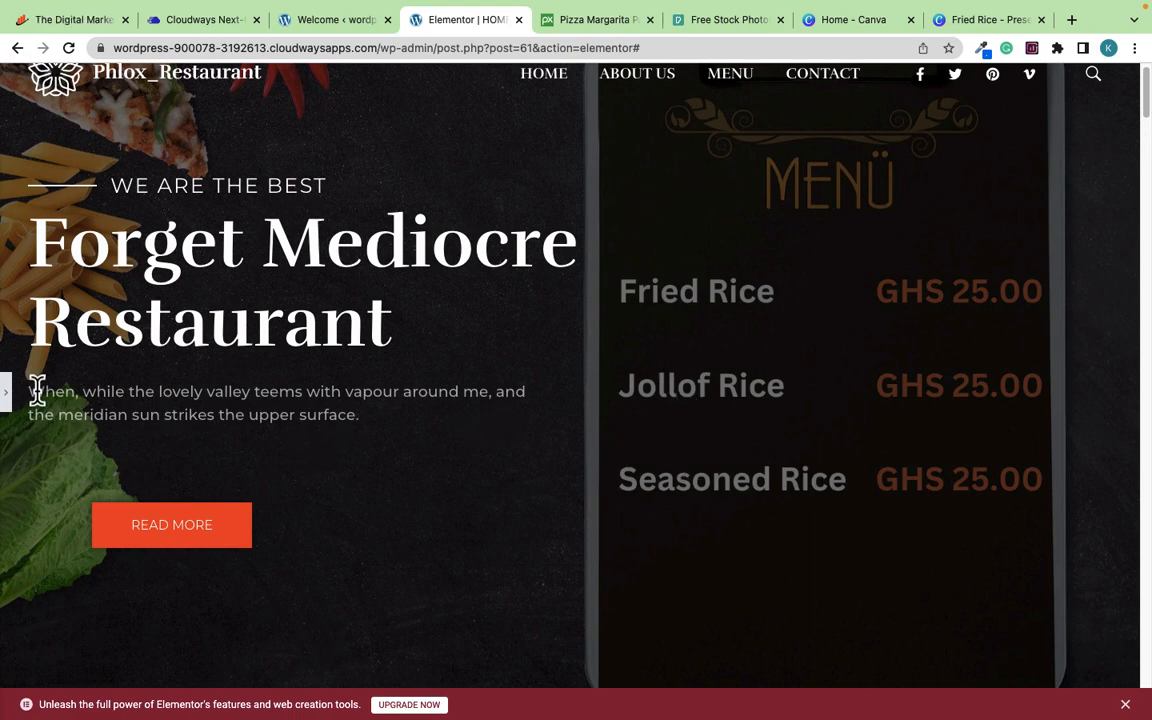
pyautogui.click(6, 396)
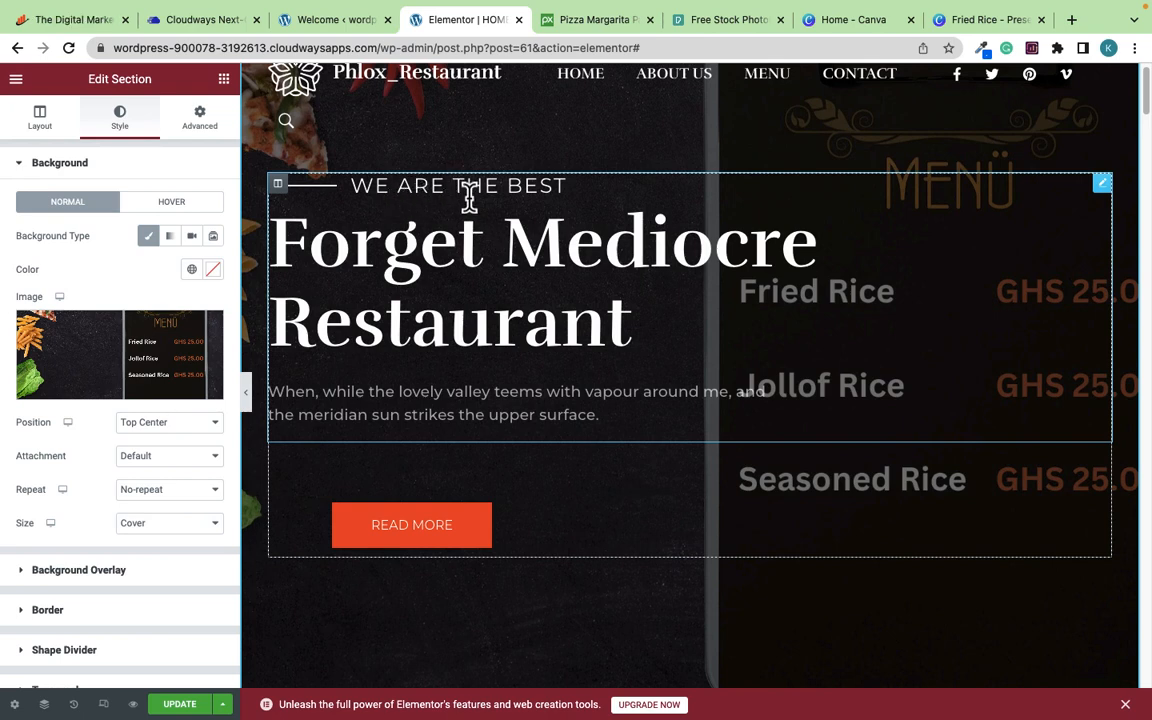
# Step: Change the title of the hero's modern heading to "THE BEST RESTAURANT"
pyautogui.click(1101, 186)
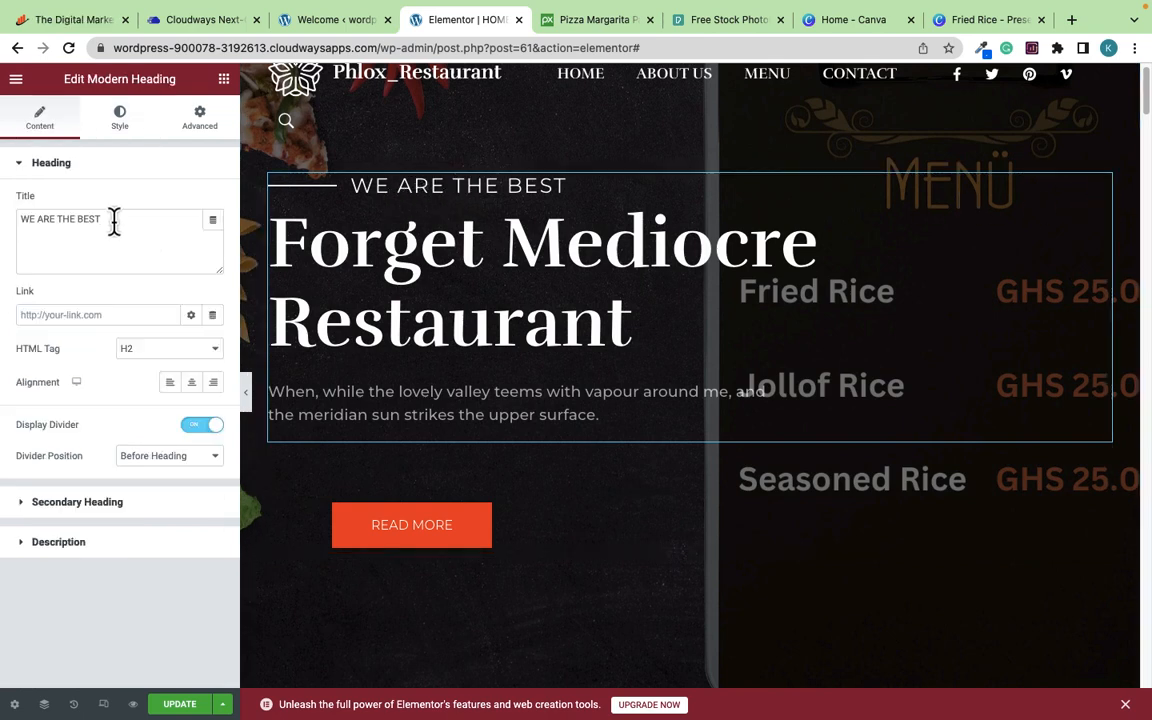
pyautogui.moveTo(113, 221); pyautogui.dragTo(5, 236)
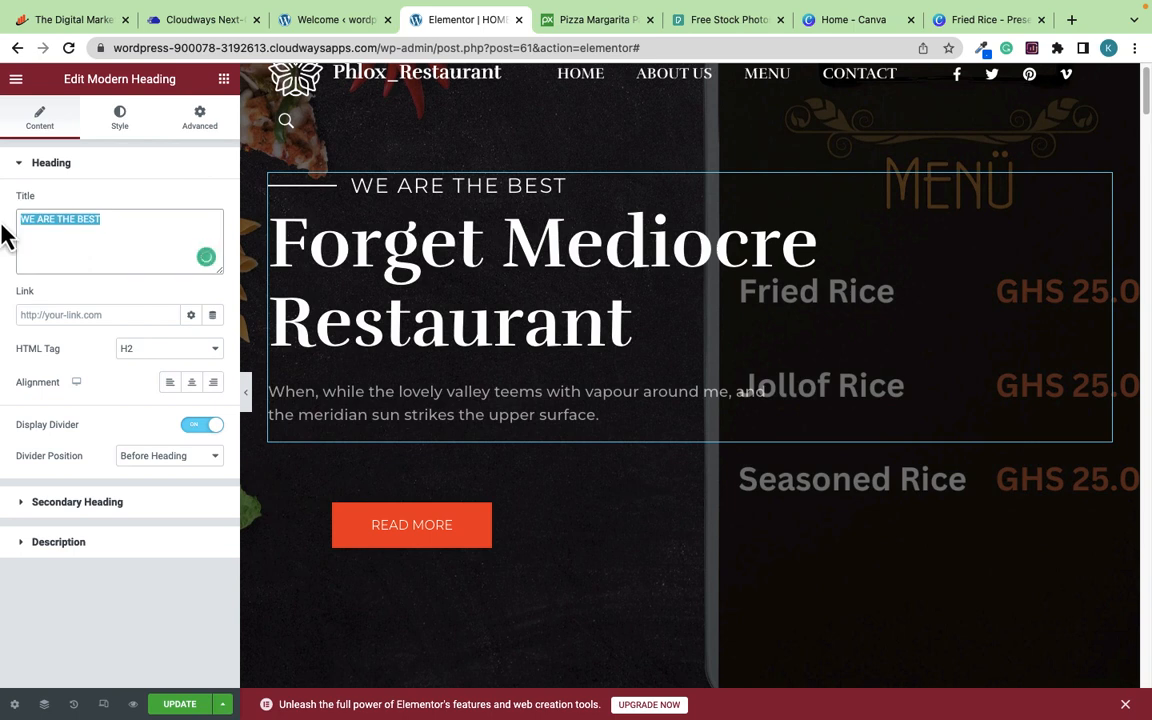
pyautogui.write('THE')
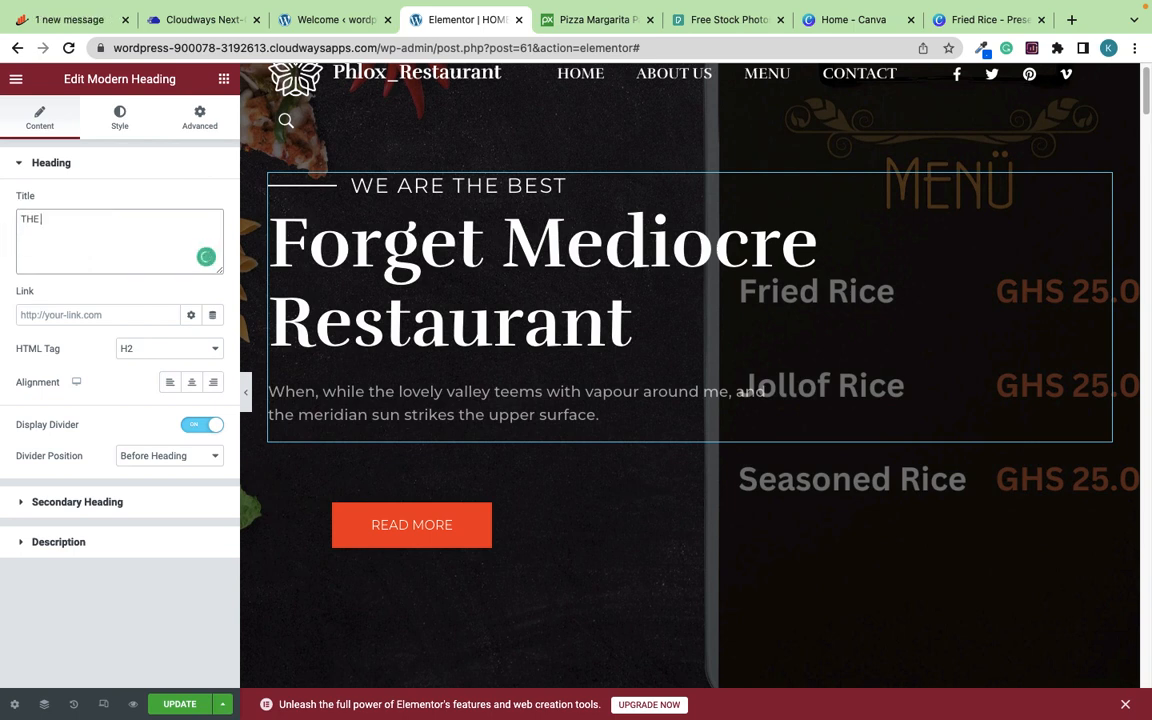
pyautogui.write(' BEST RES')
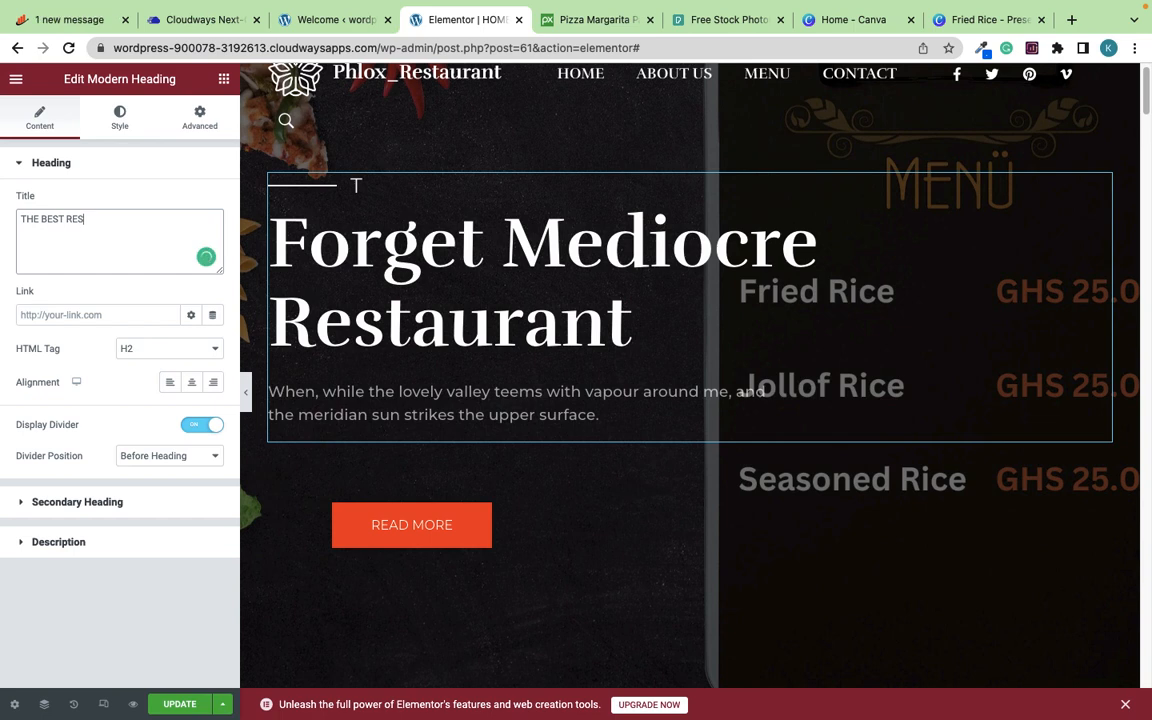
pyautogui.write('TAURANT')
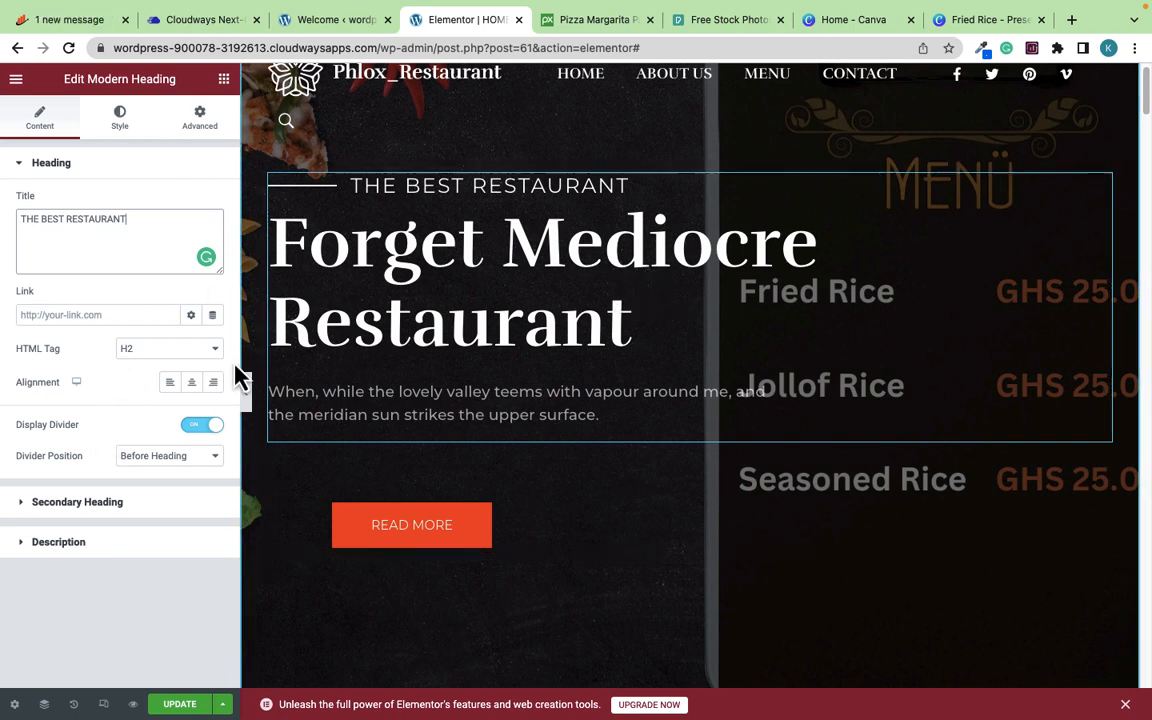
# Step: Replace "Forget Mediocre" in the hero's secondary heading with "Your Favourite", keeping the line break before "Restaurant"
pyautogui.click(47, 510)
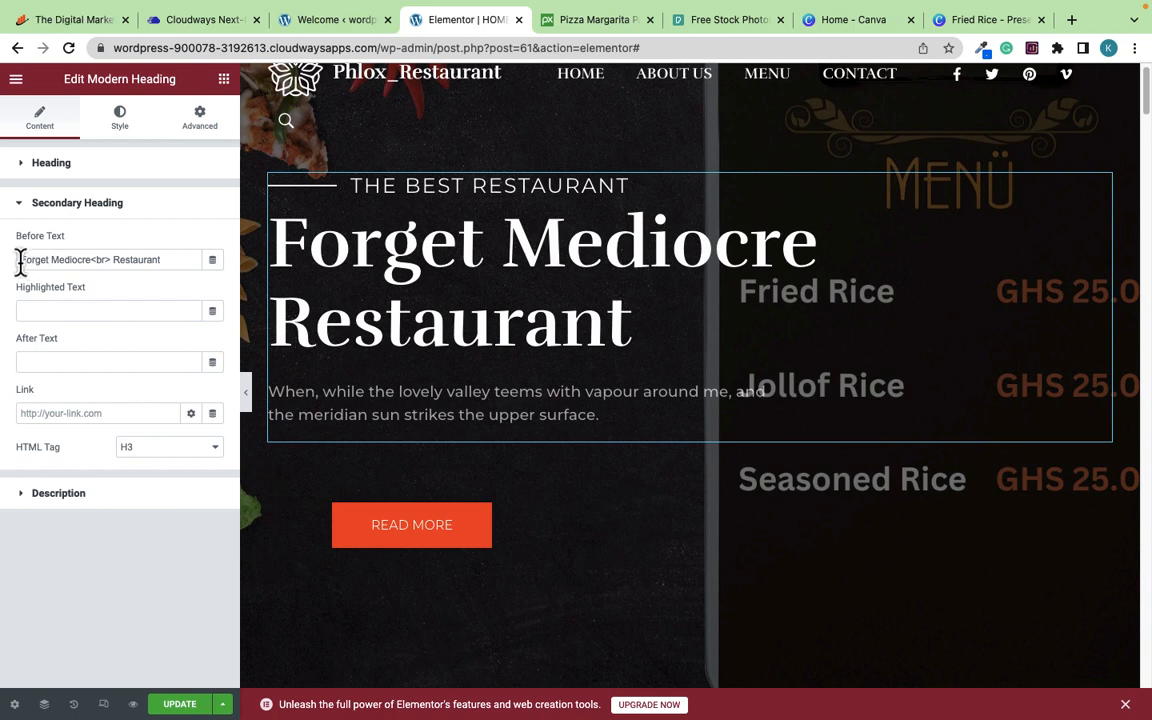
pyautogui.moveTo(20, 260); pyautogui.dragTo(92, 262)
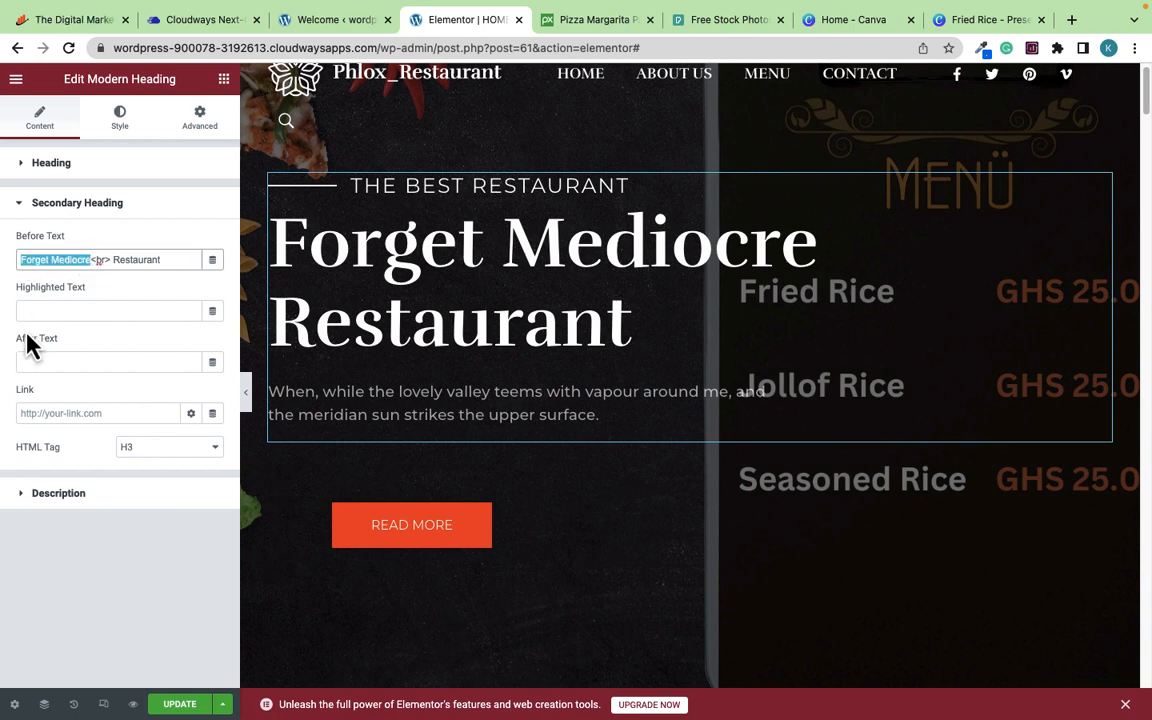
pyautogui.write('yoUR')
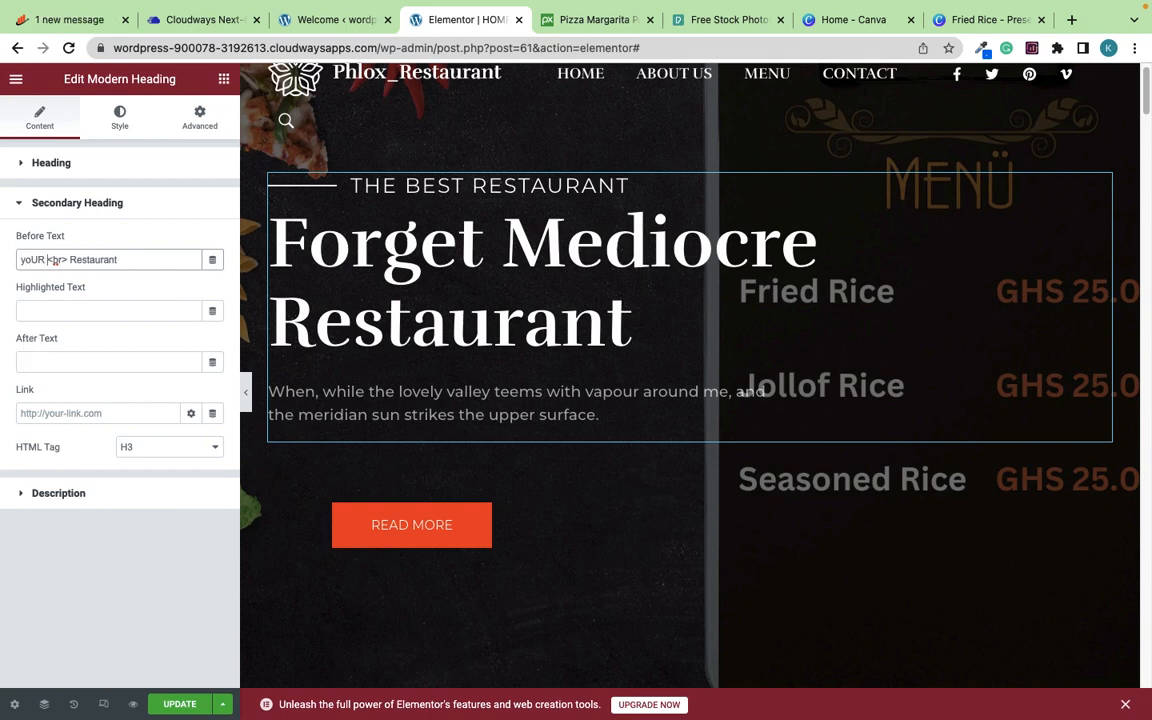
pyautogui.press('BackSpace')
pyautogui.press('BackSpace')
pyautogui.press('BackSpace')
pyautogui.press('BackSpace')
pyautogui.write('Your F')
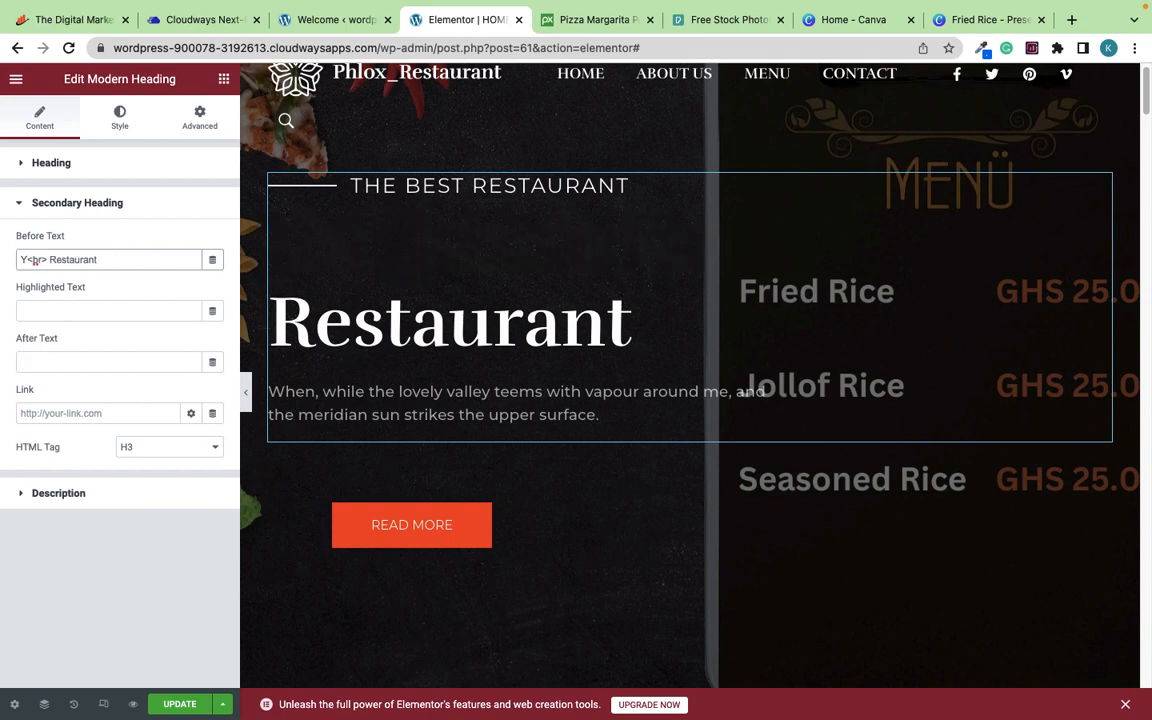
pyautogui.write('av')
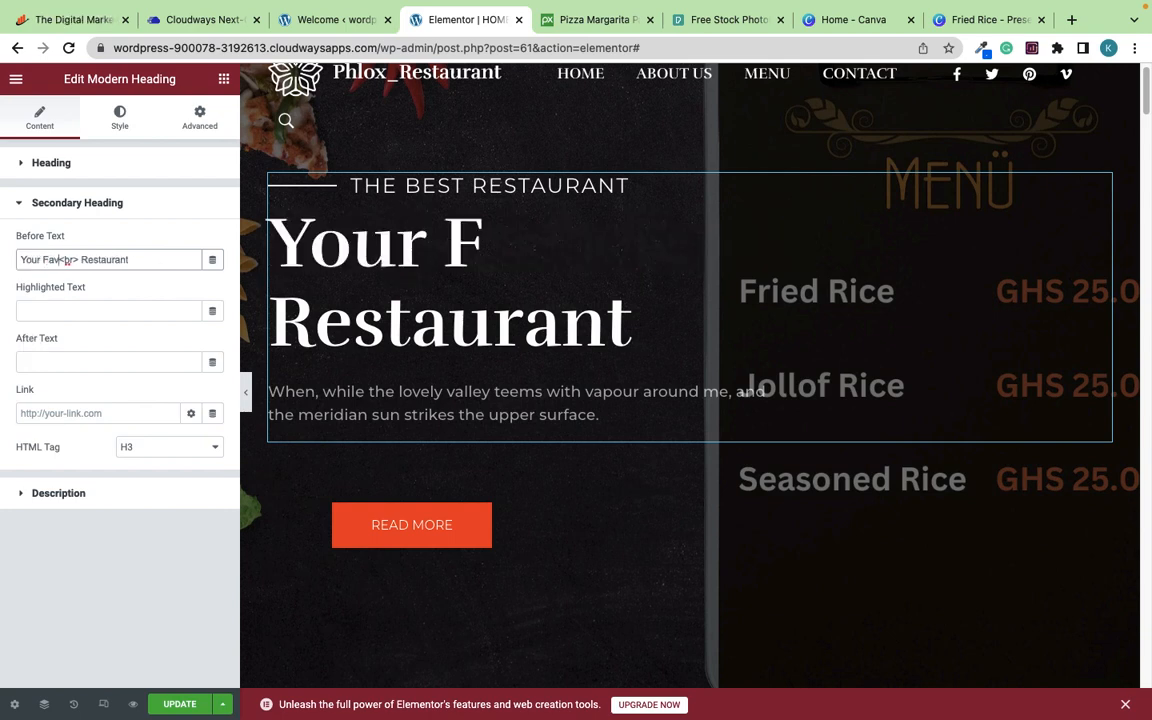
pyautogui.write('ourite')
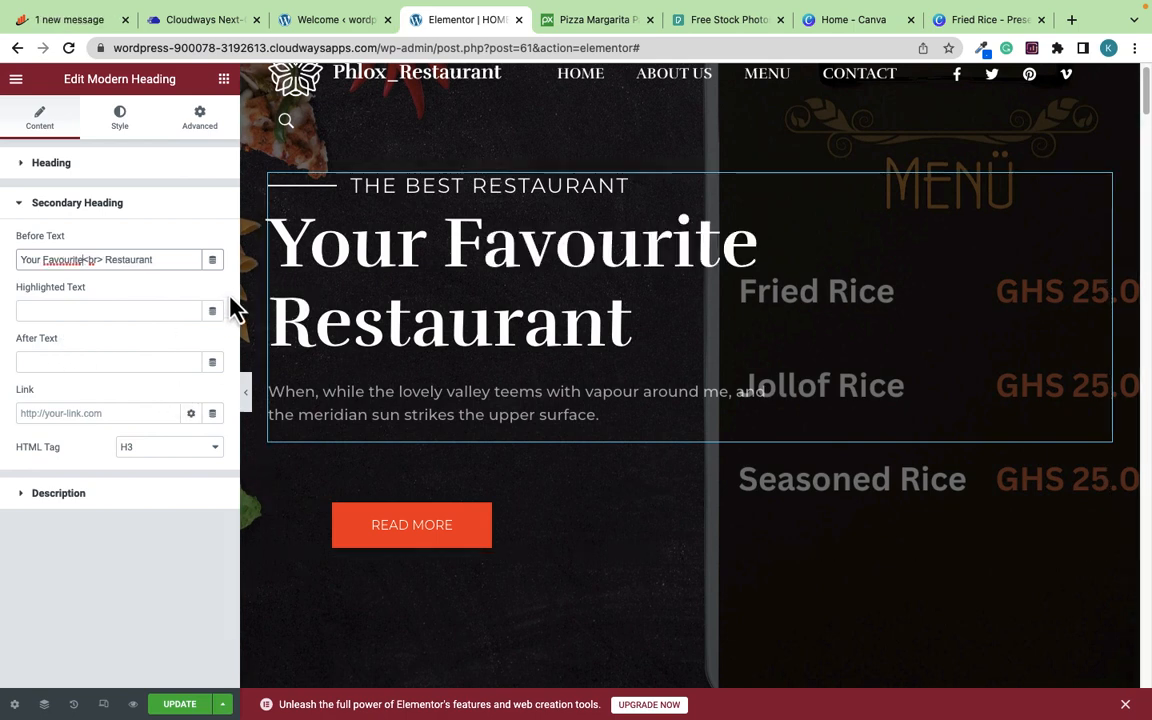
# Step: Reword the first line of the hero's secondary heading as "Reliable", keeping the line break before "Restaurant"
pyautogui.press('BackSpace')
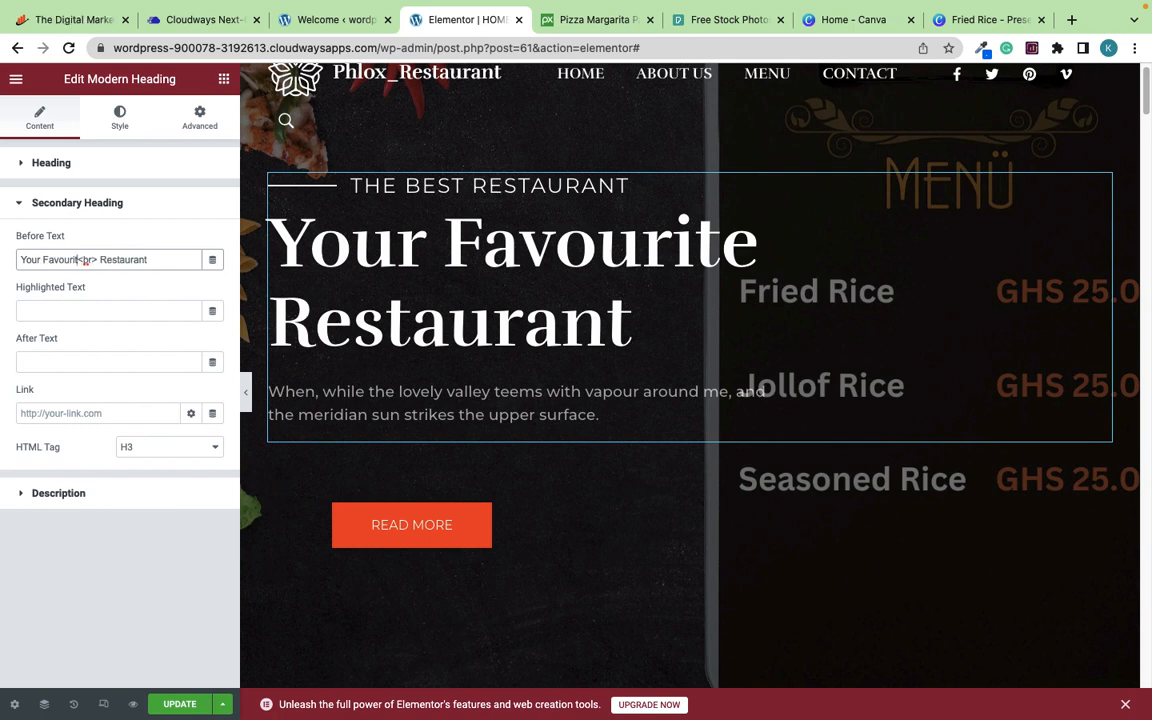
pyautogui.press('BackSpace')
pyautogui.press('BackSpace')
pyautogui.press('BackSpace')
pyautogui.press('BackSpace')
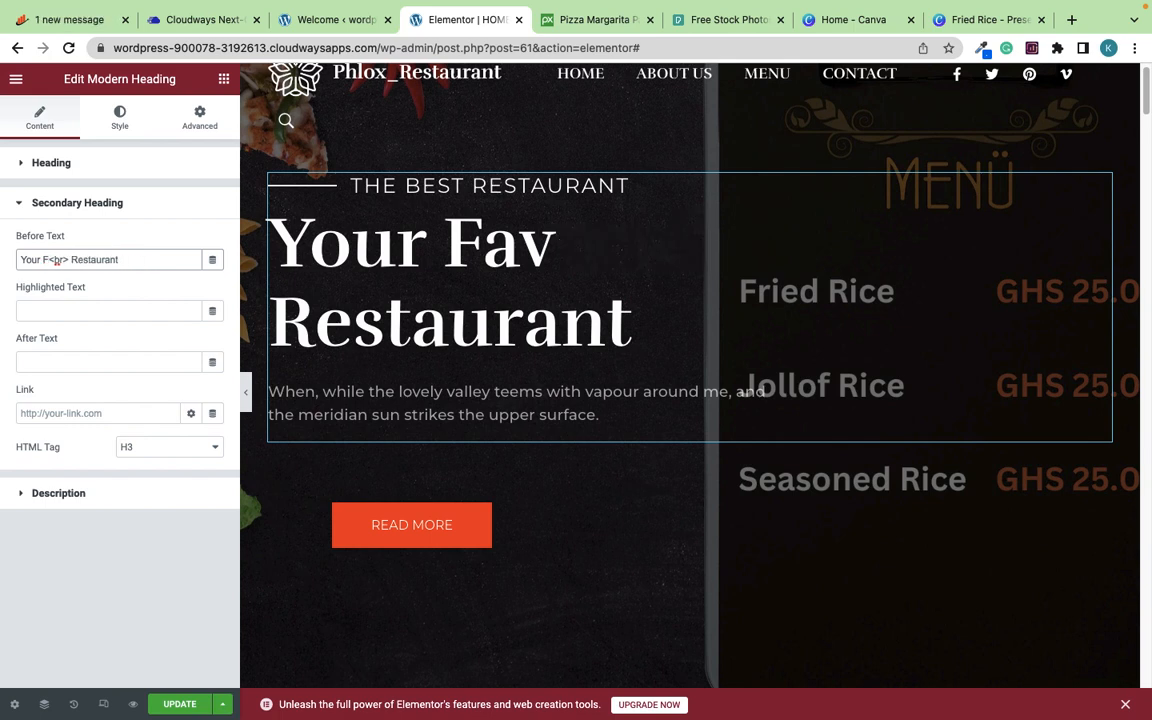
pyautogui.press('BackSpace')
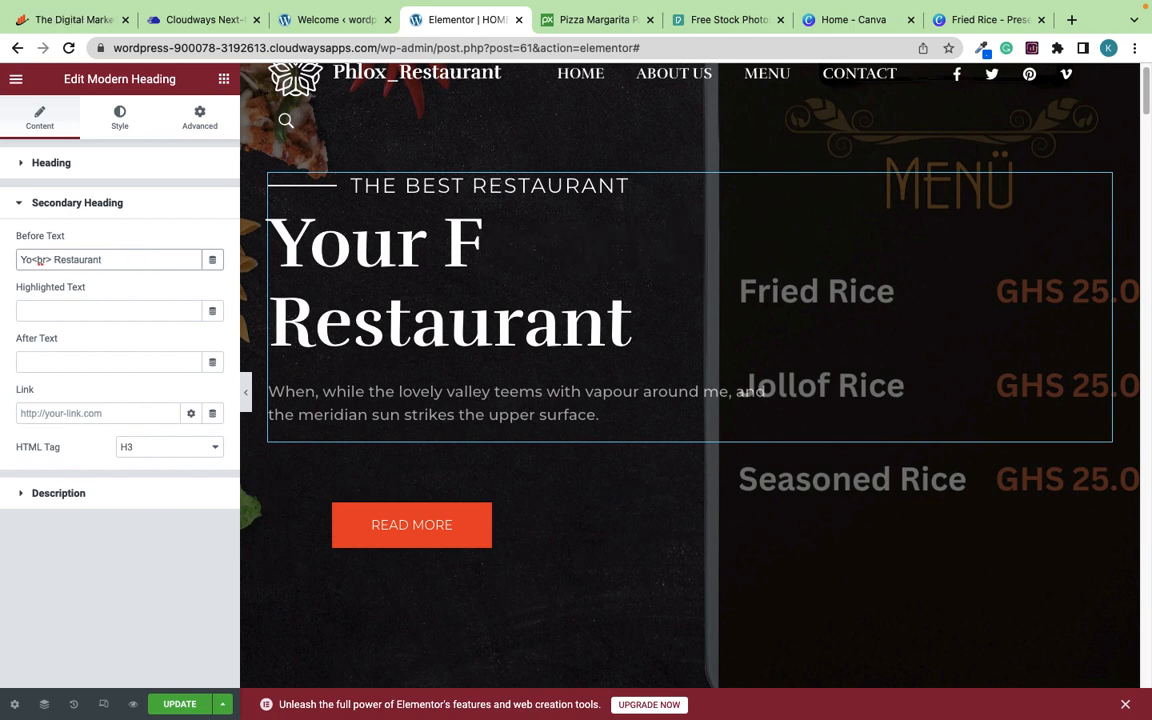
pyautogui.press('BackSpace')
pyautogui.press('BackSpace')
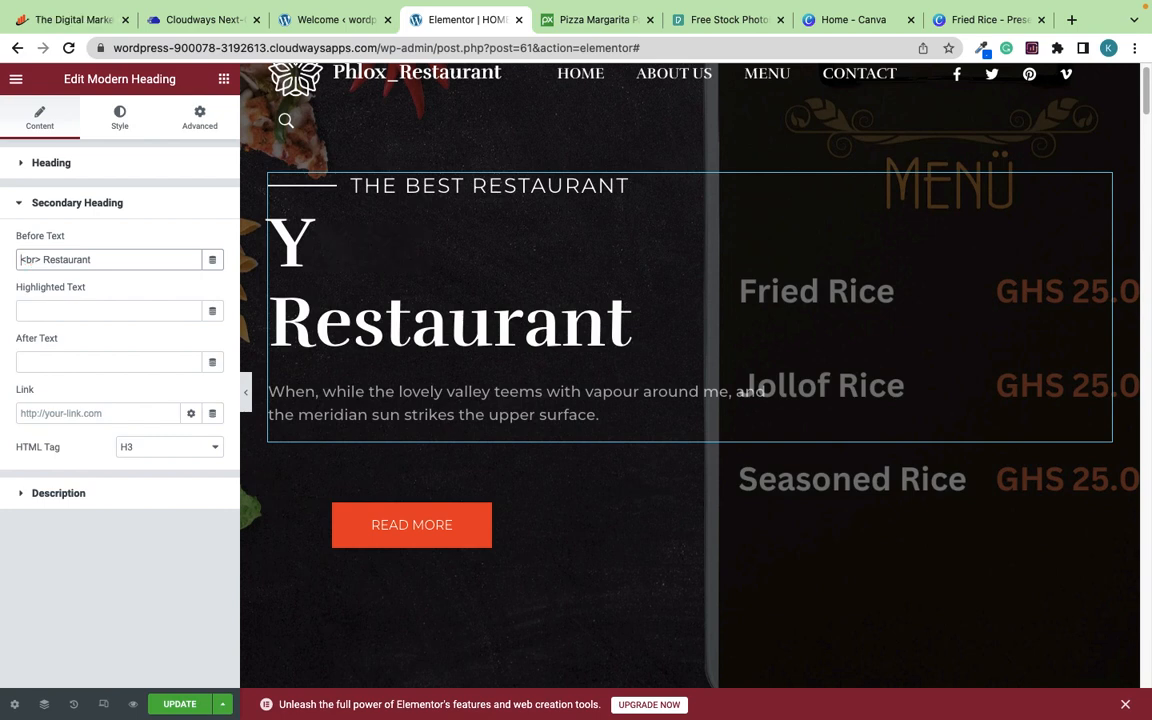
pyautogui.write('Relia')
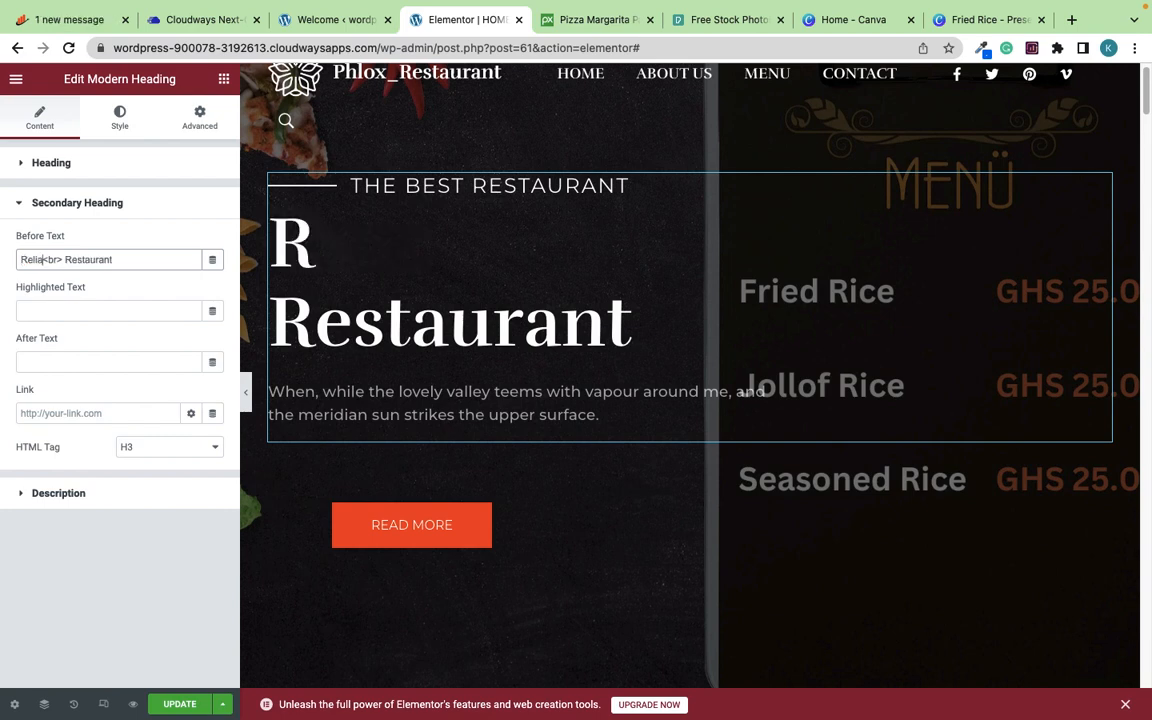
pyautogui.write('ble')
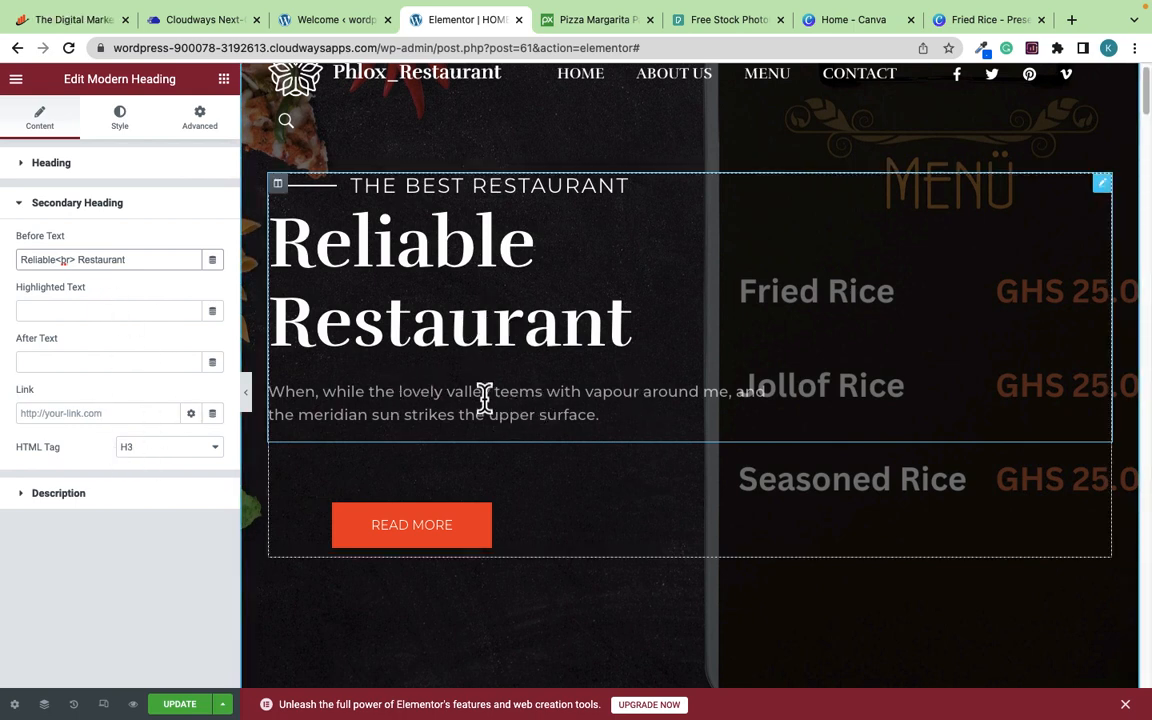
# Step: Replace the hero's description with "Do you want the best restaurant to enjoy a meal with your family and friends? Look no further than Rapid Restaurant"
pyautogui.click(52, 492)
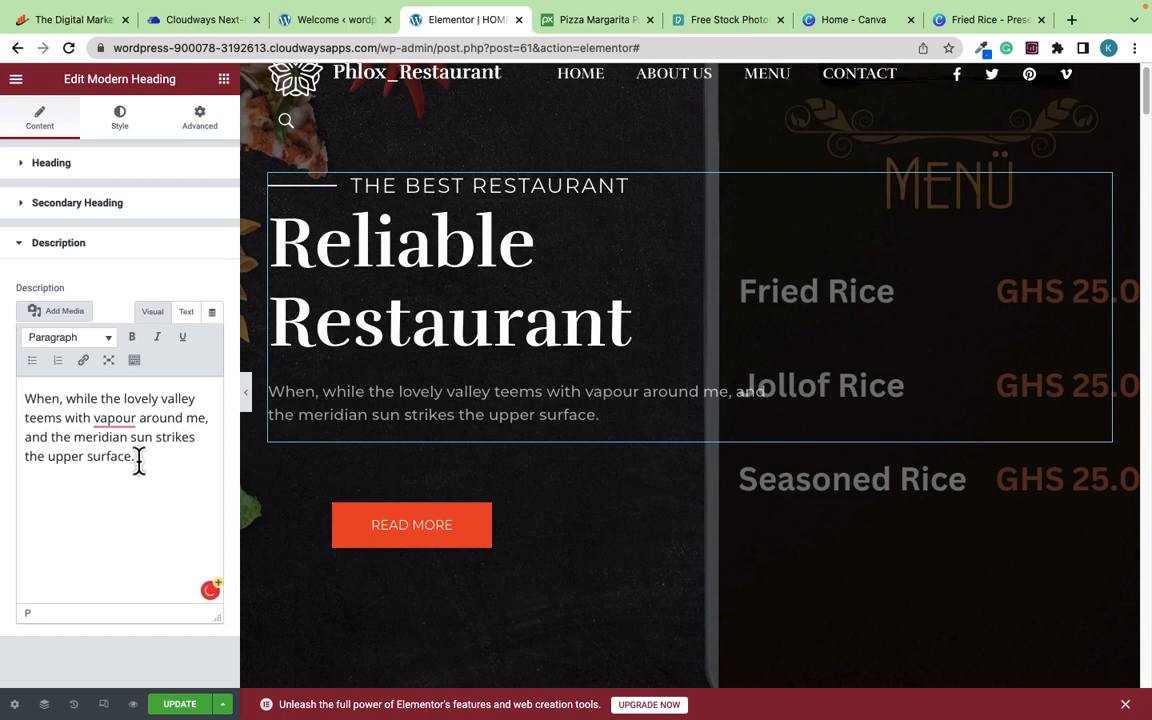
pyautogui.moveTo(141, 461); pyautogui.dragTo(18, 388)
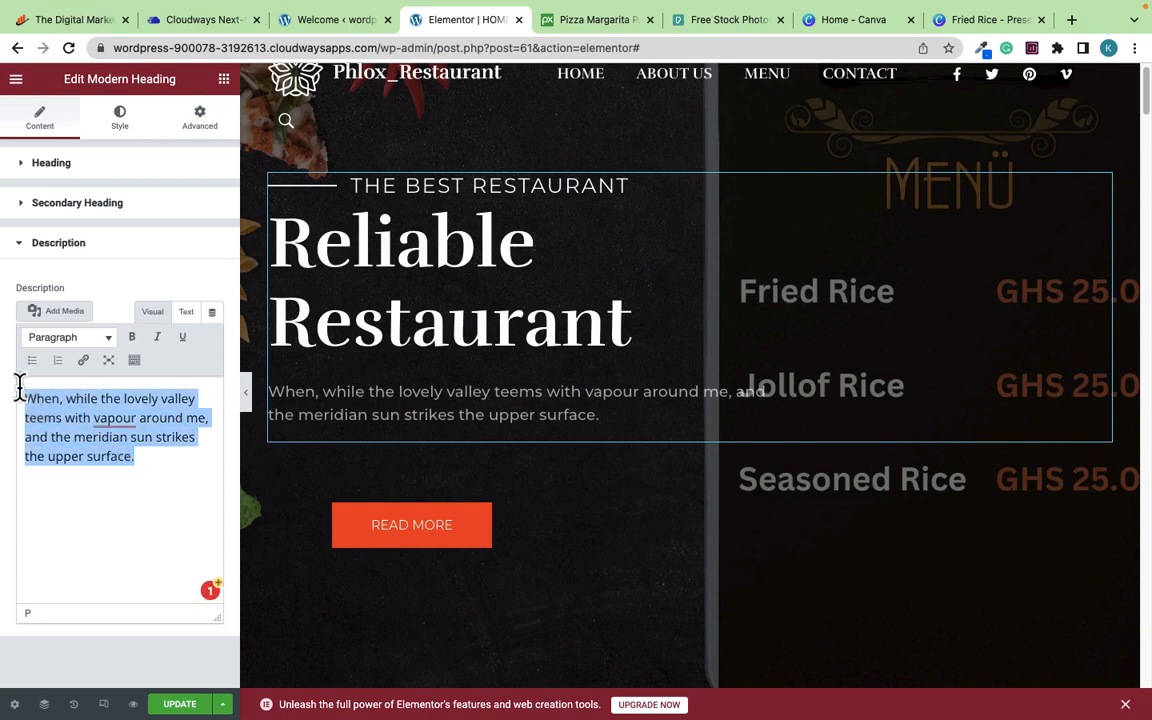
pyautogui.write('Do yo')
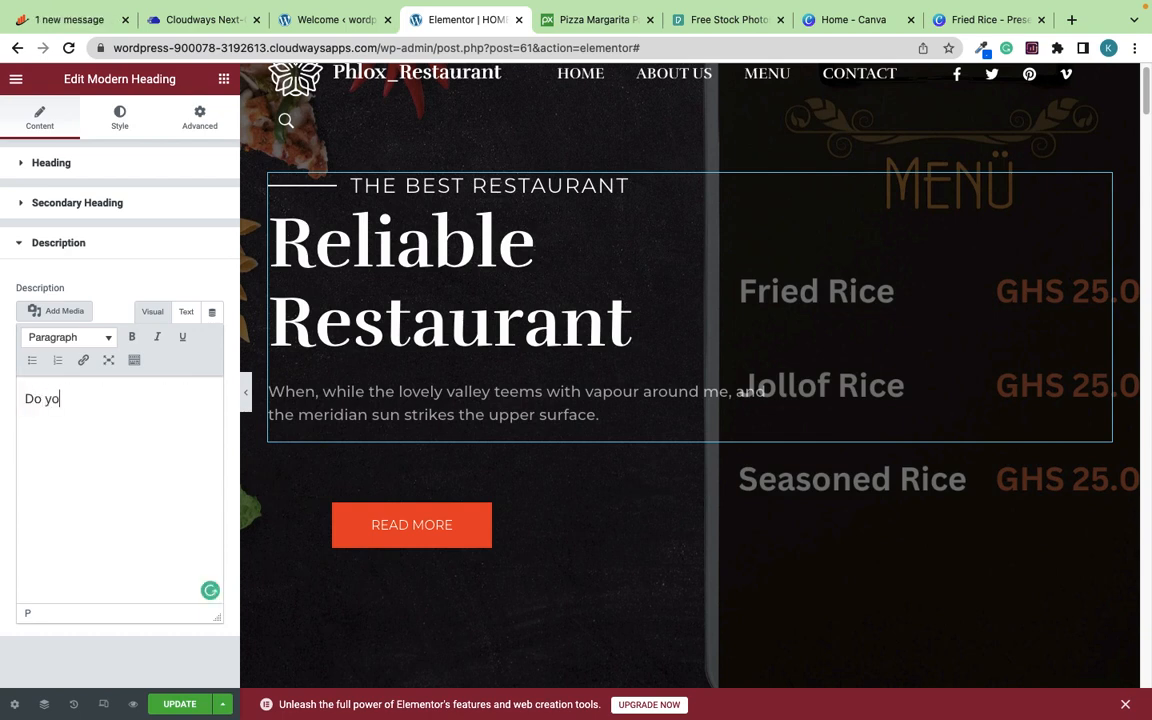
pyautogui.write('u want the')
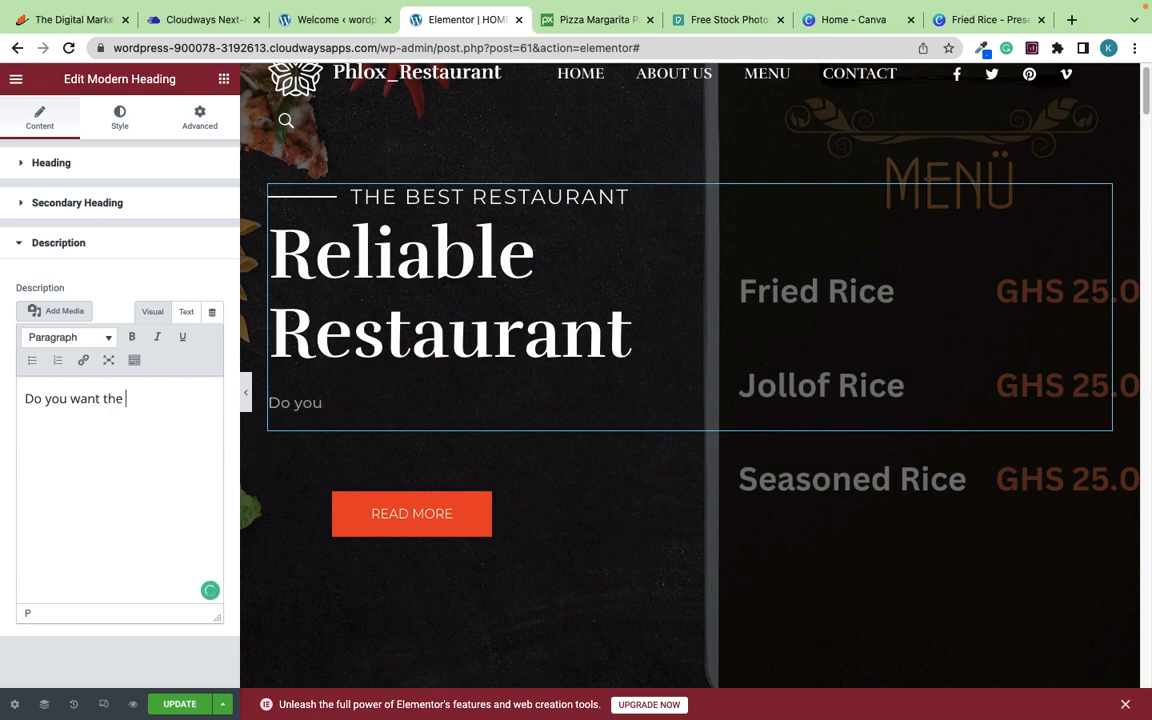
pyautogui.write(' best restaurant')
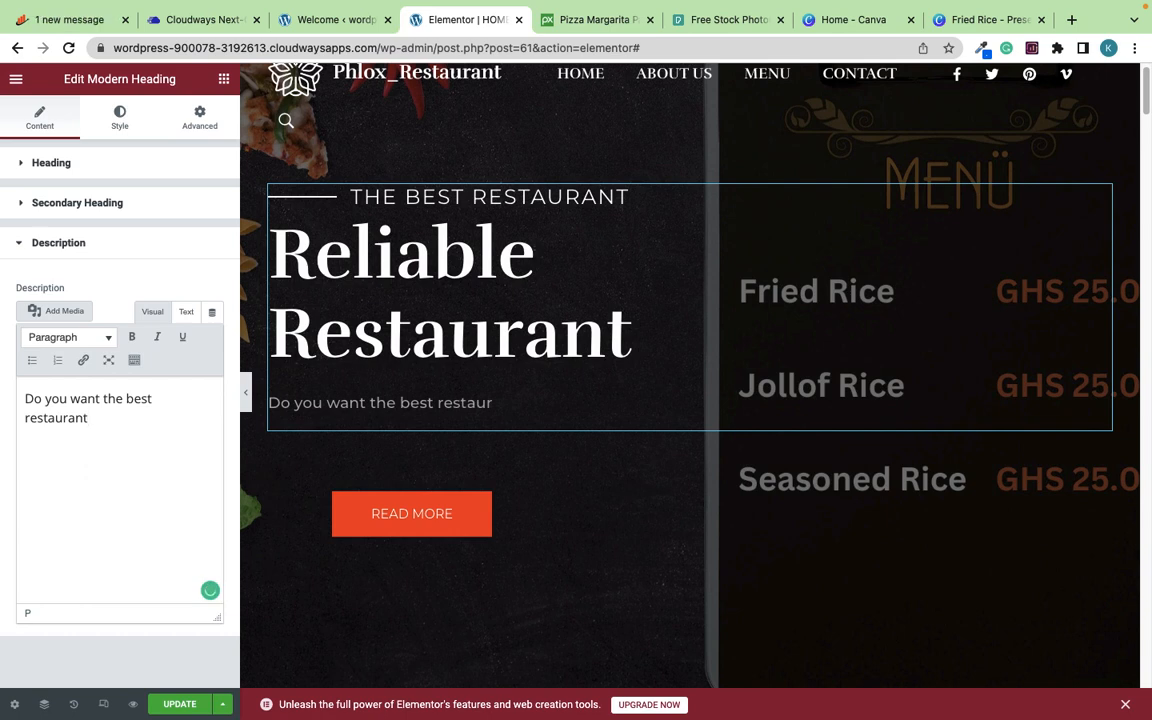
pyautogui.write(' to enjoy')
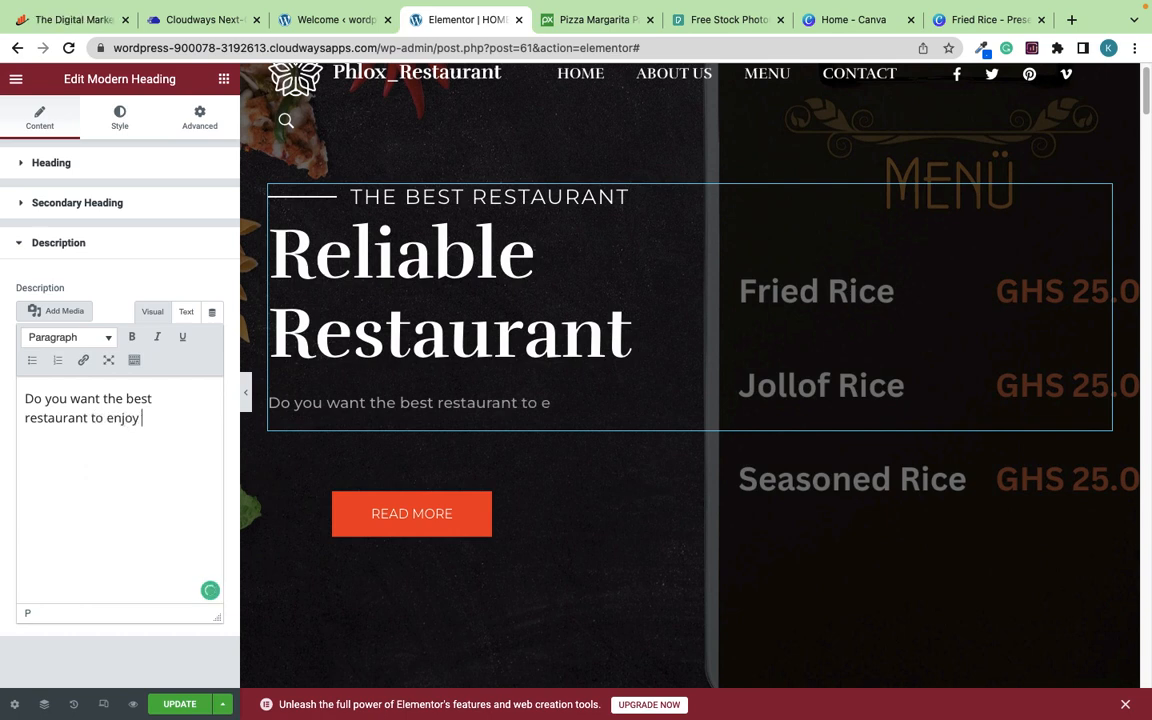
pyautogui.write(' a meal yo')
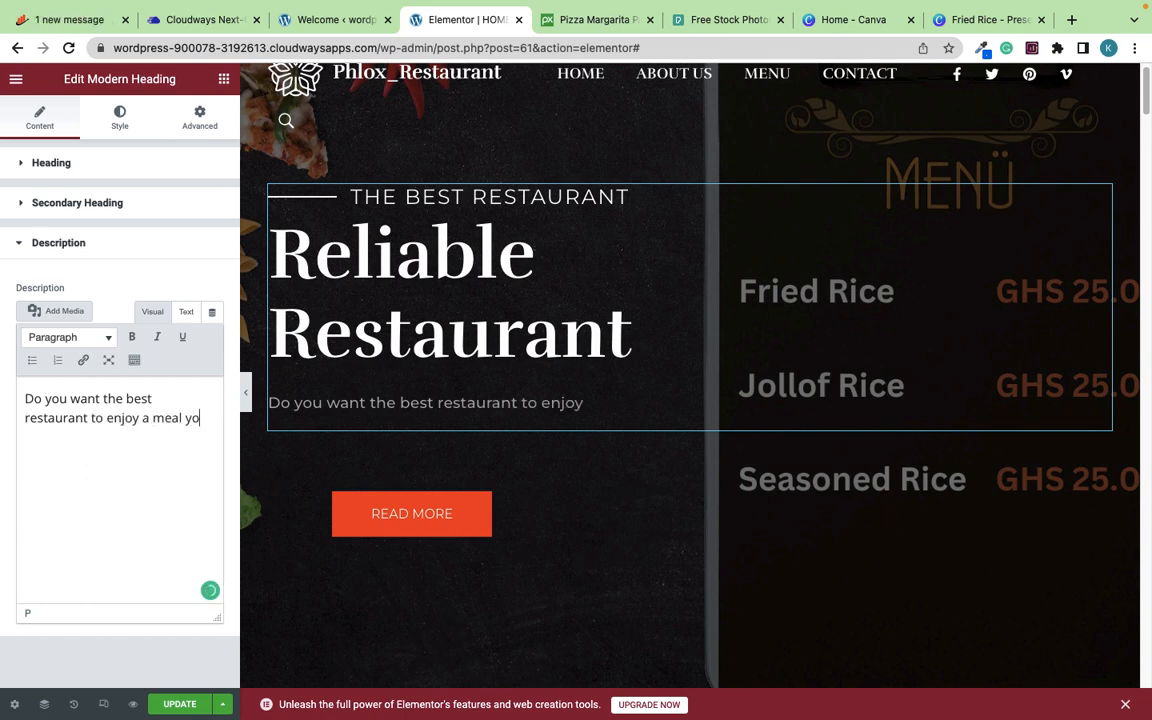
pyautogui.write('ur family')
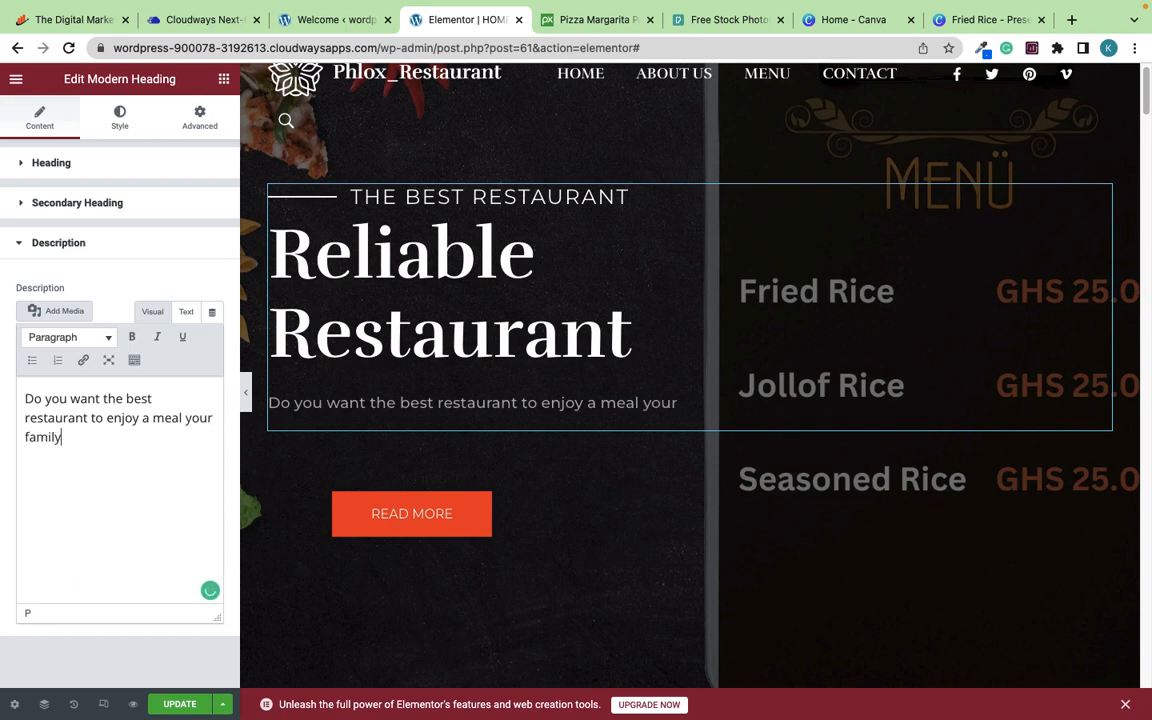
pyautogui.write(' and friends')
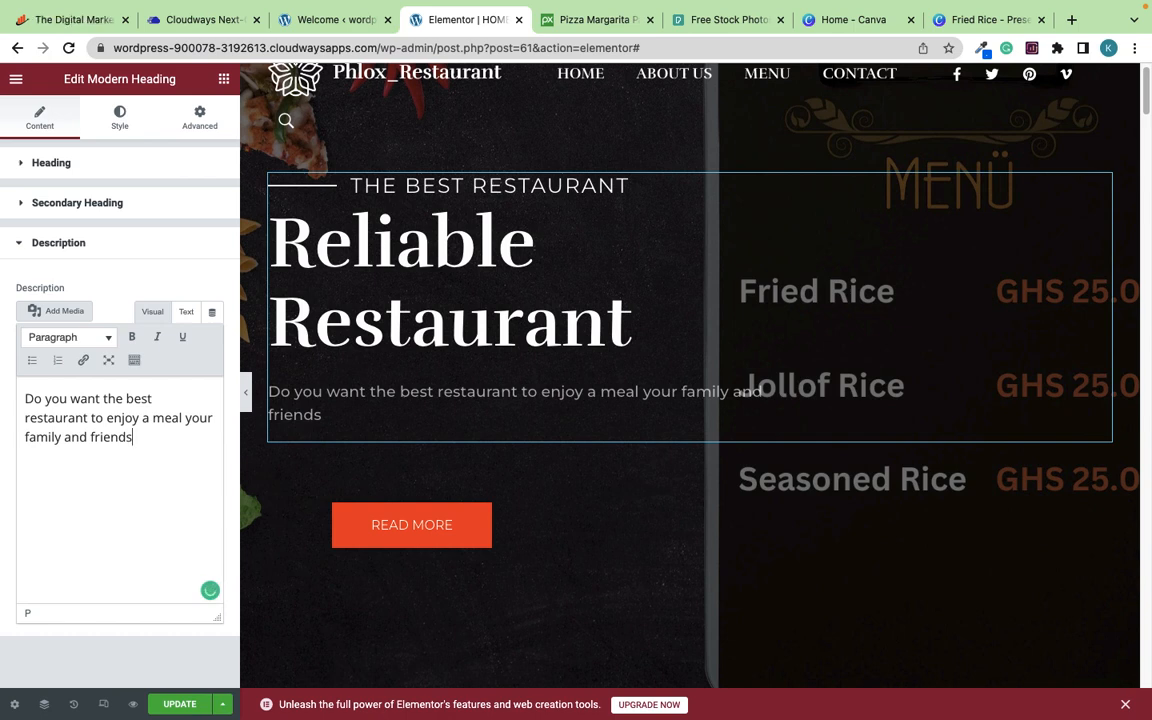
pyautogui.write('?')
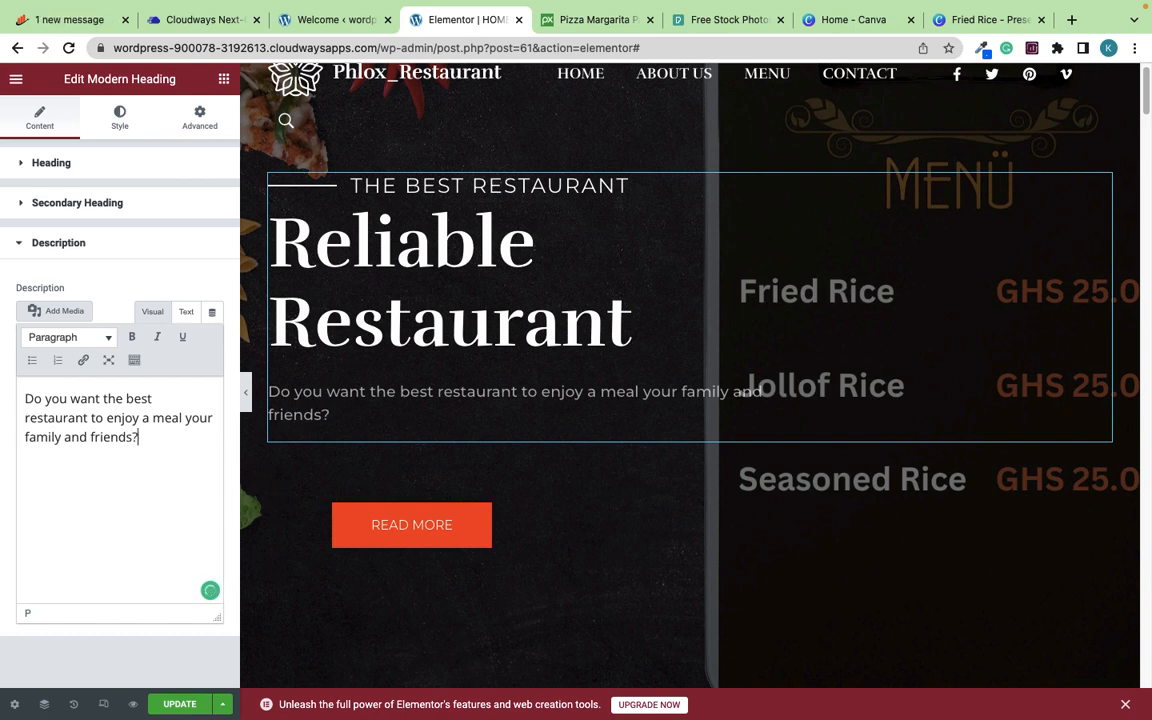
pyautogui.write(' Look no fur')
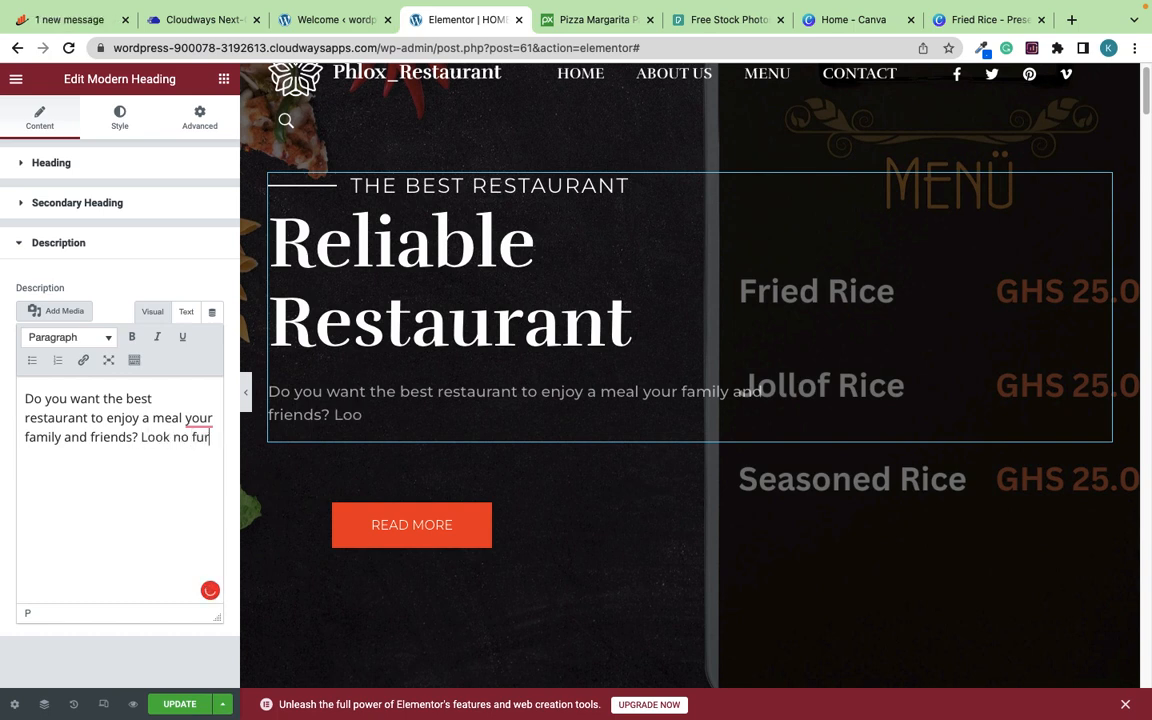
pyautogui.write('ther than Rapid Restaurant')
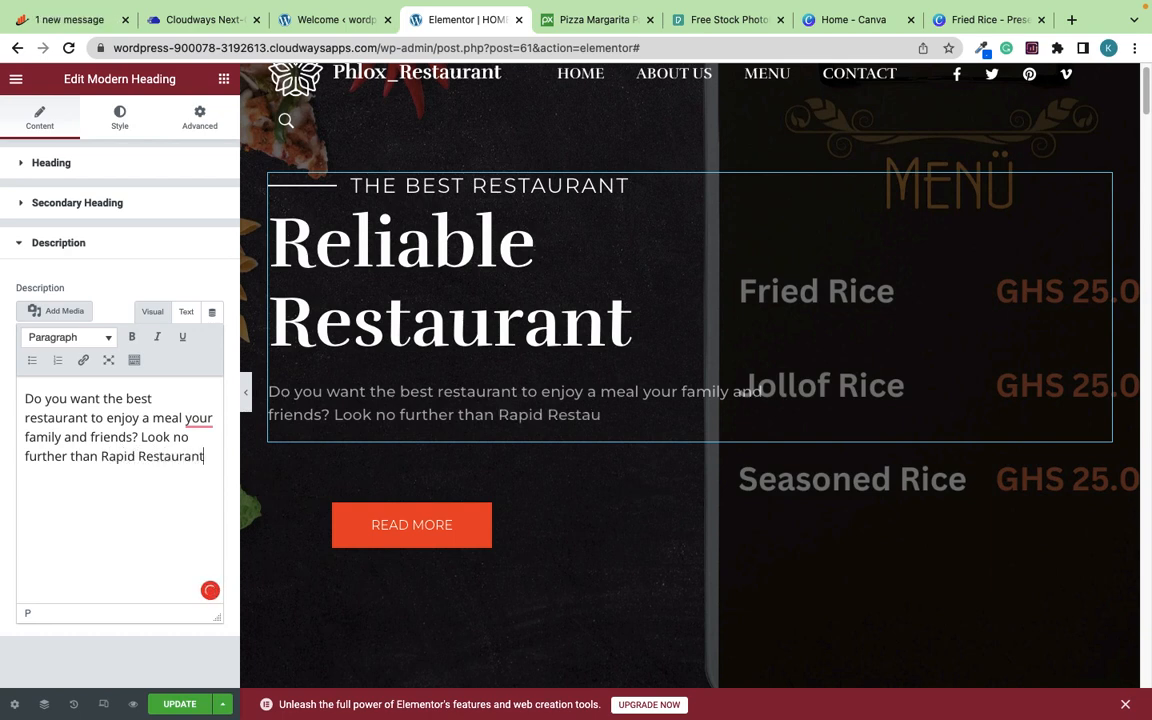
pyautogui.moveTo(195, 420)
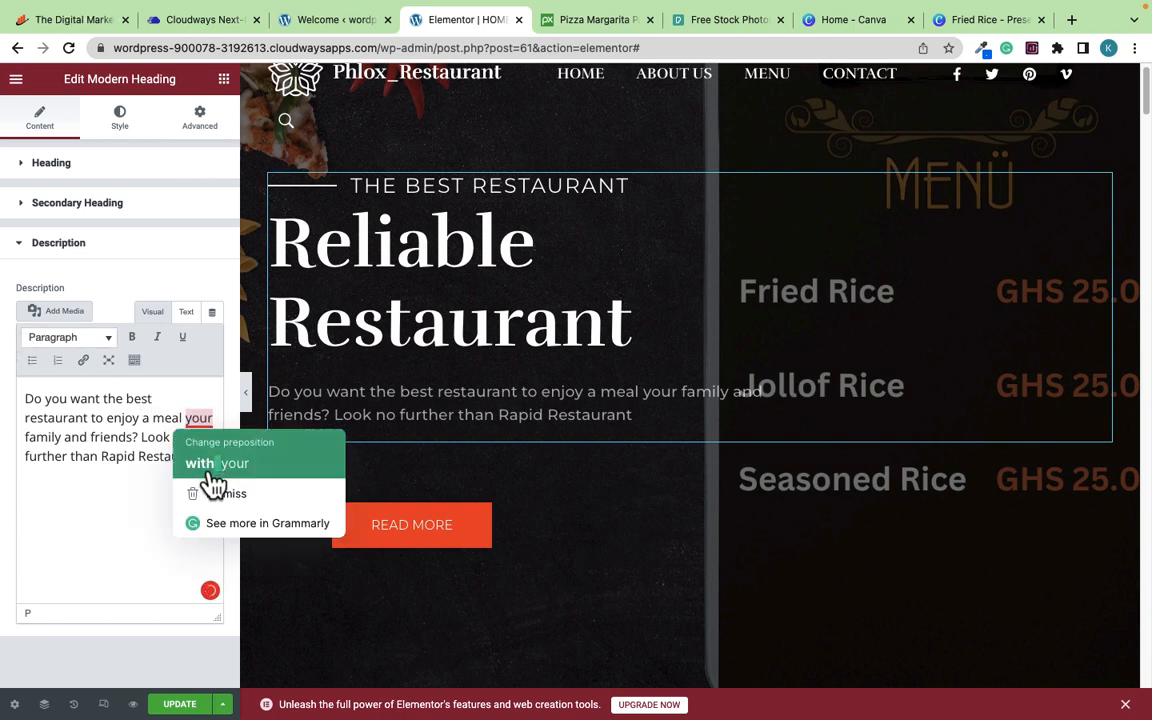
pyautogui.click(208, 464)
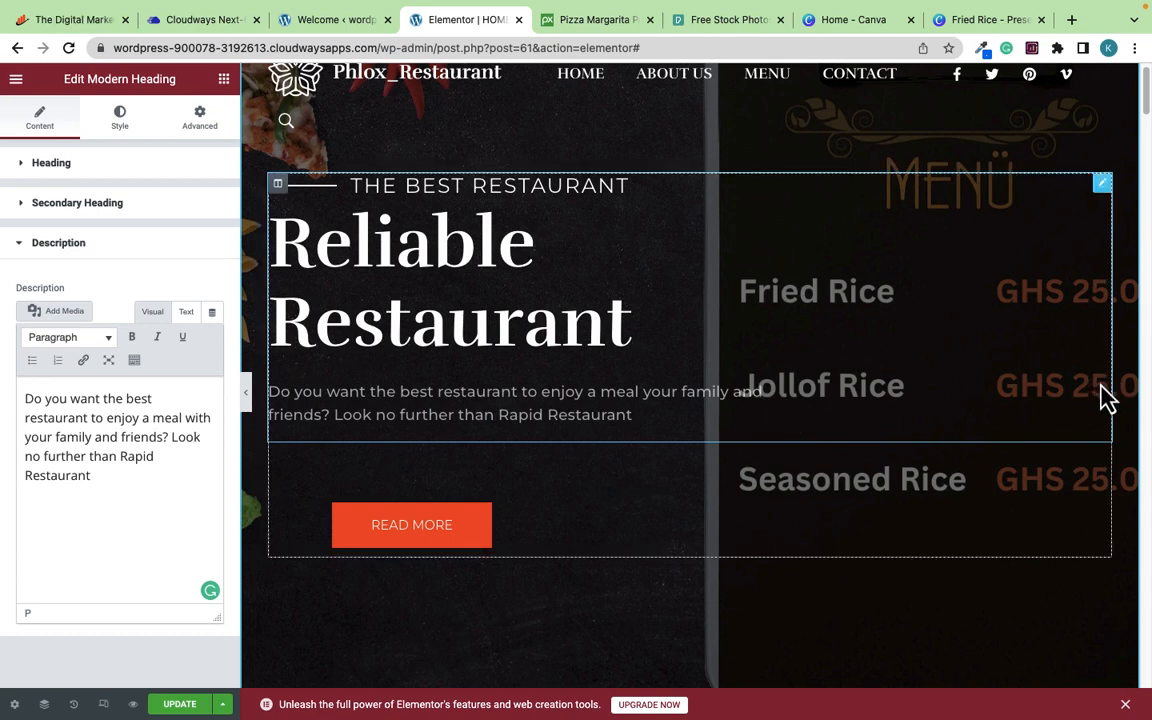
# Step: Set the hero section's content width to Full Width so its texts move clear of the menu image
pyautogui.click(245, 392)
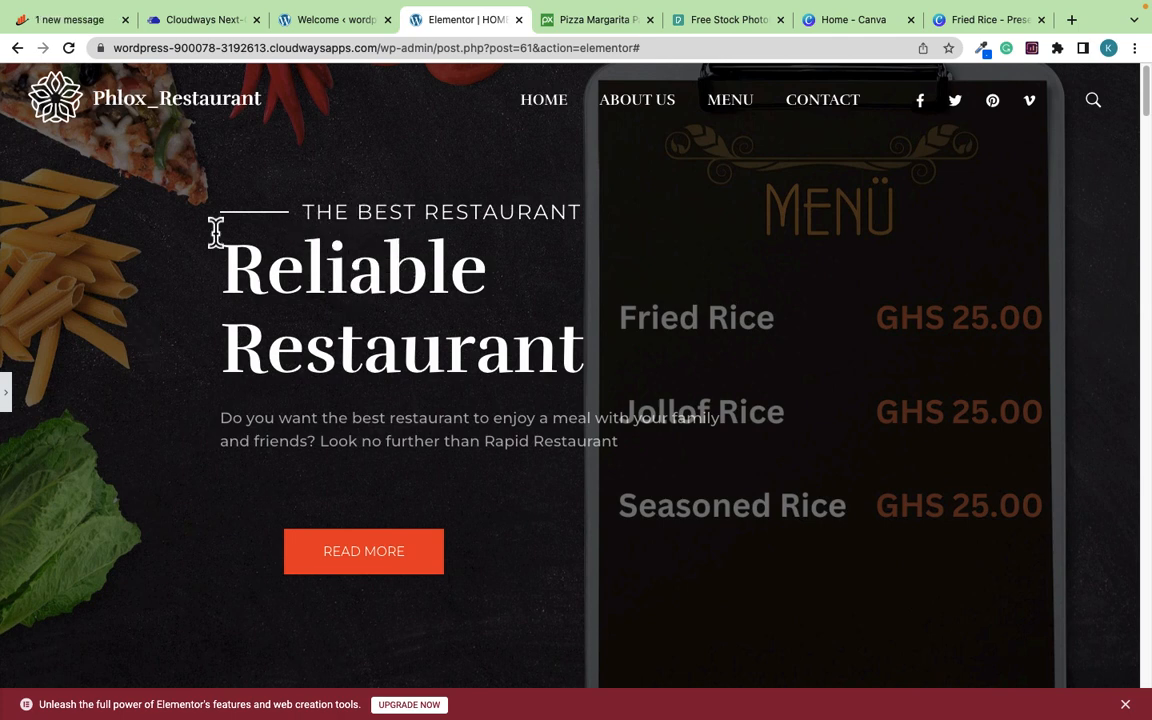
pyautogui.click(6, 392)
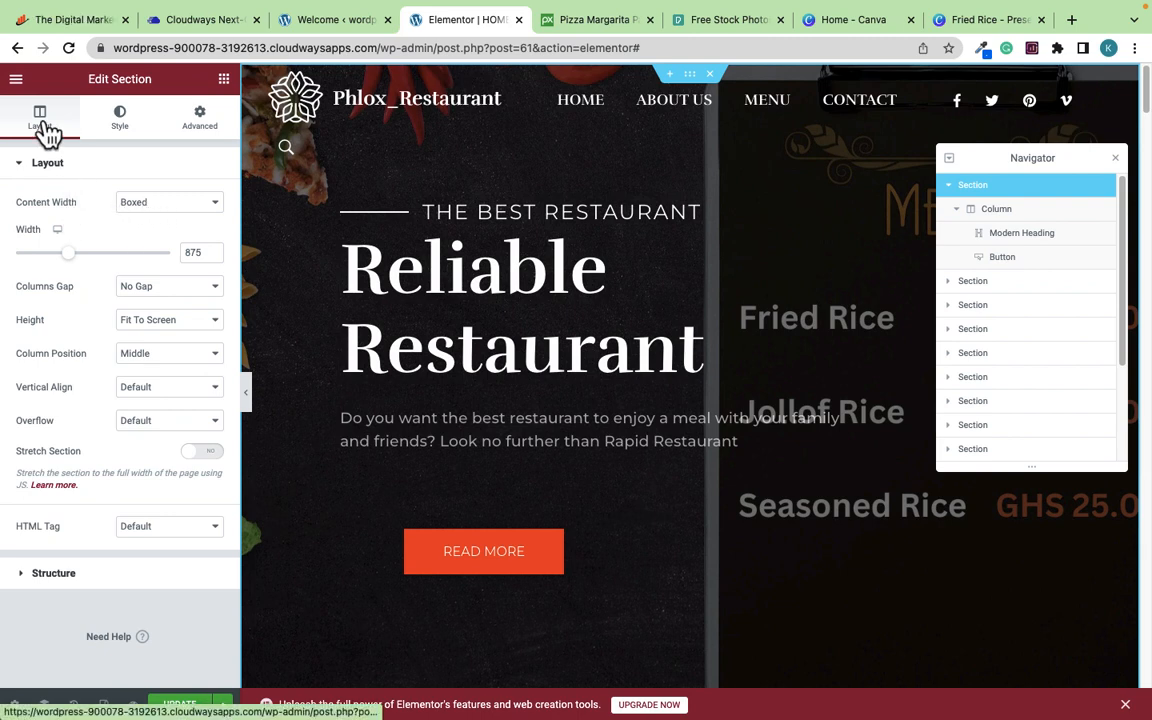
pyautogui.click(160, 205)
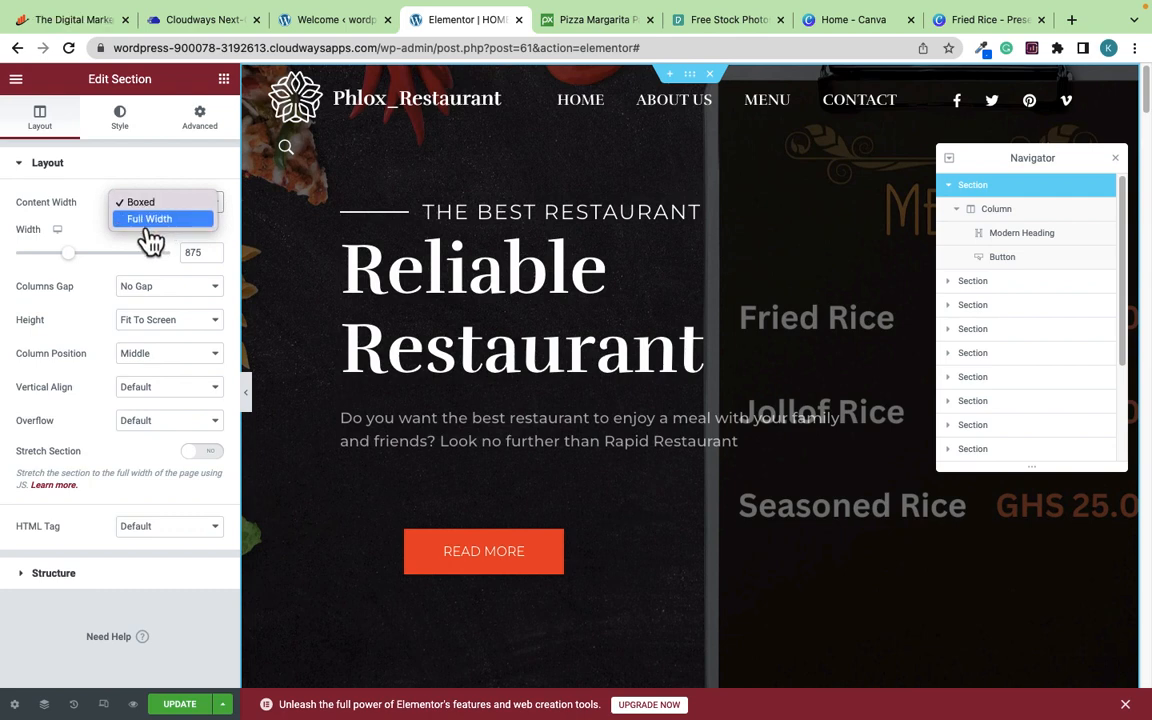
pyautogui.click(152, 221)
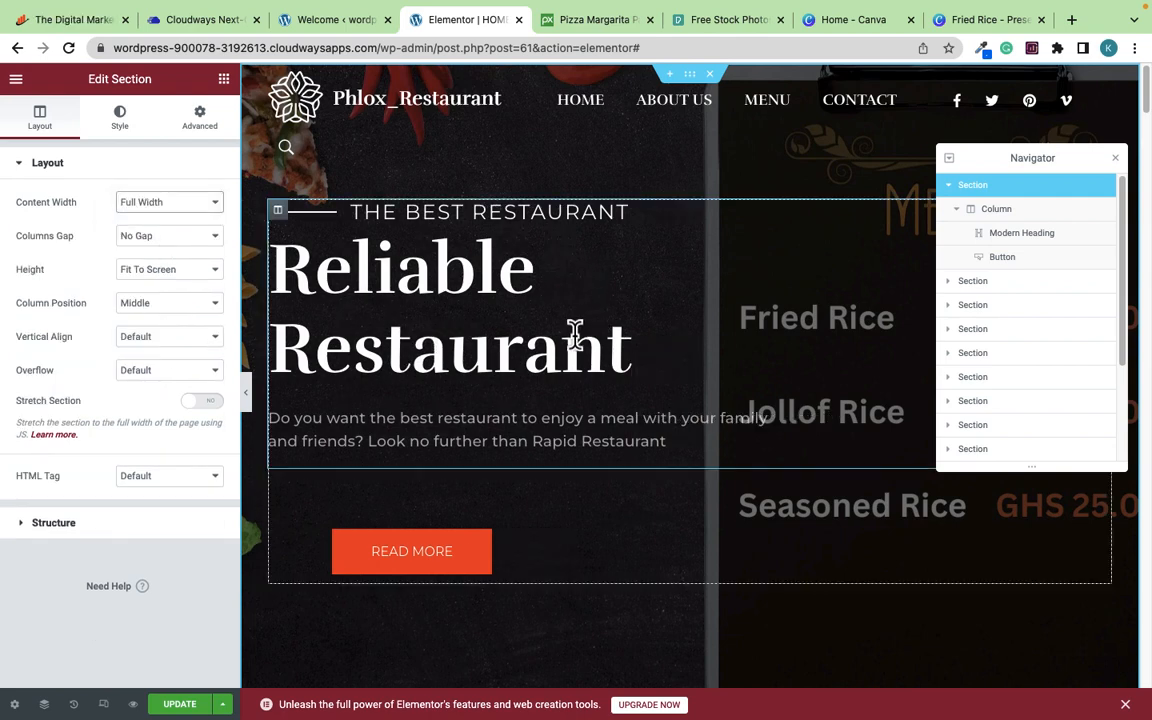
# Step: Examine how the hero's texts sit beside the menu image at full page width with the editing panel hidden
pyautogui.click(249, 400)
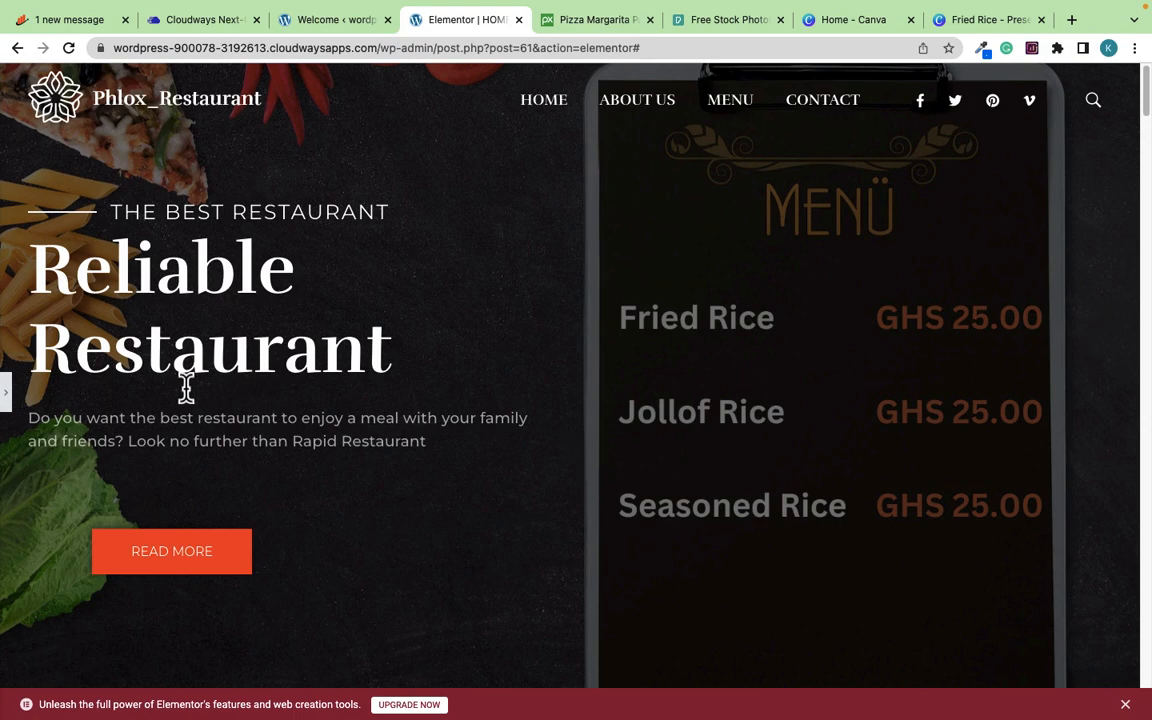
pyautogui.press('super+i')
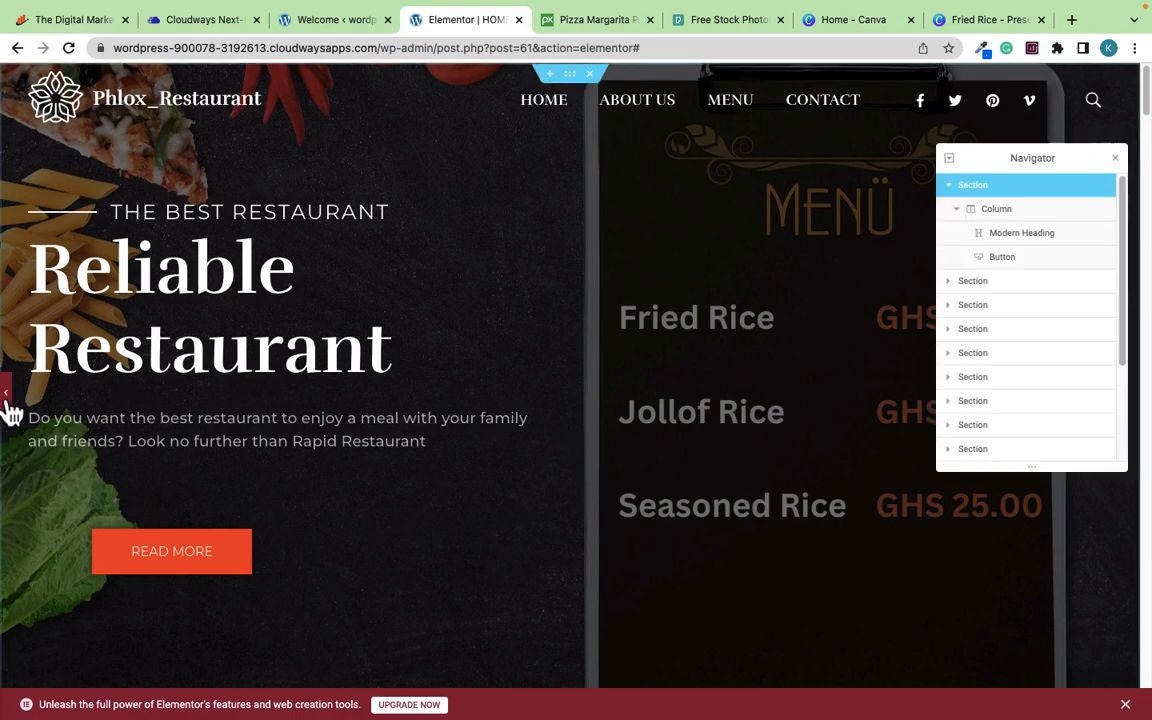
pyautogui.click(7, 398)
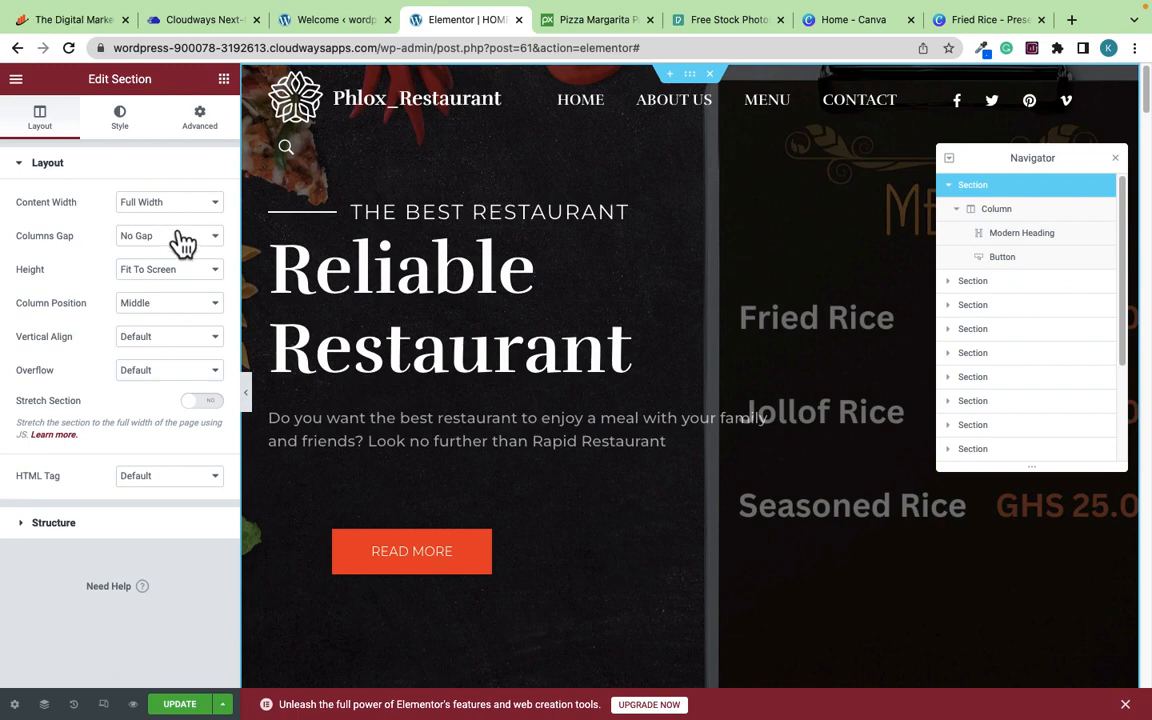
pyautogui.click(246, 394)
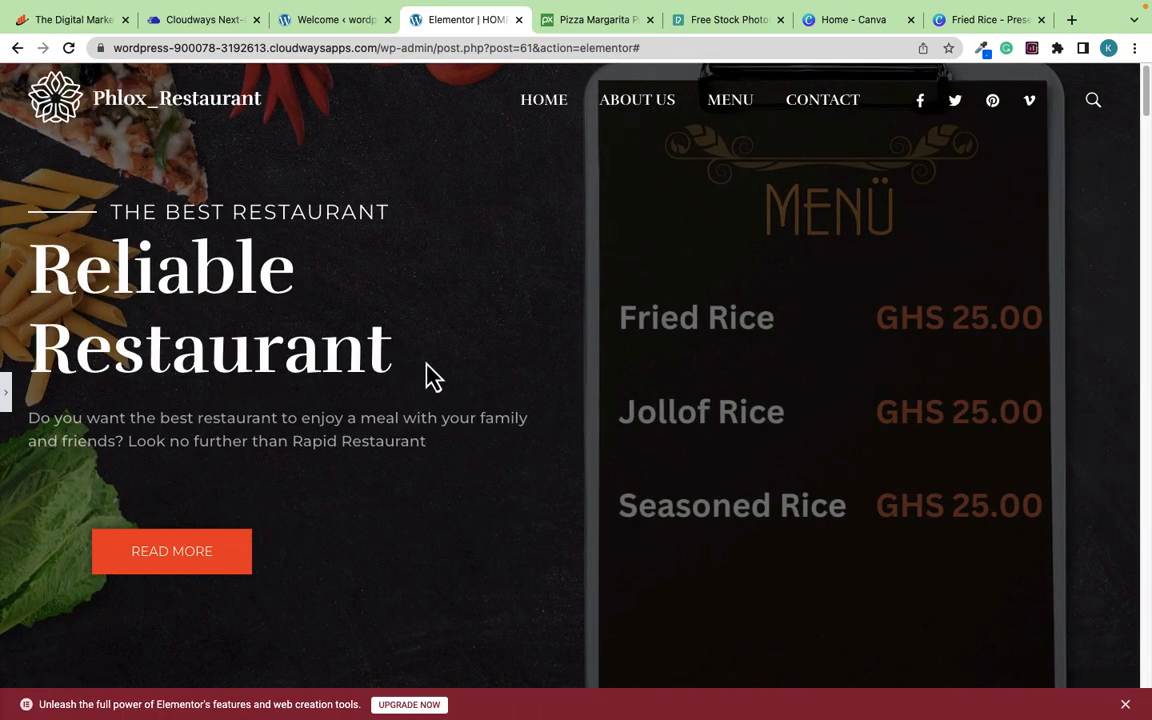
pyautogui.scroll(-3, 497, 410)
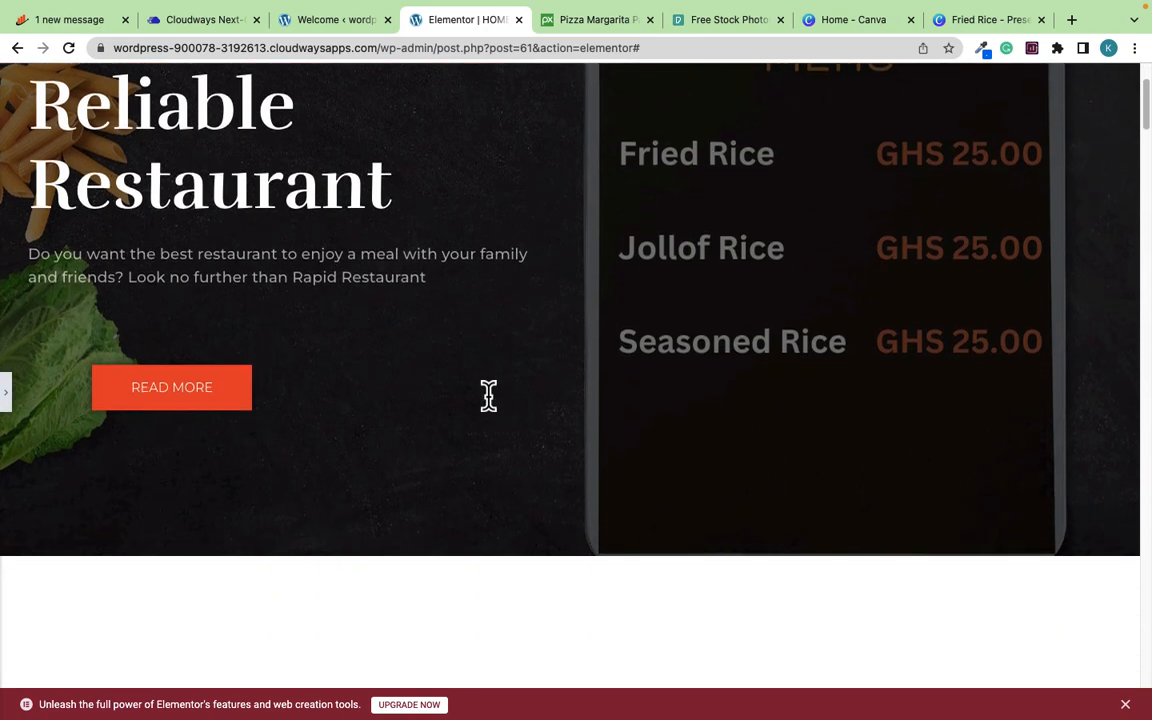
# Step: Recheck the hero at full page width, restore the editing panel and close the Navigator
pyautogui.scroll(3, 428, 422)
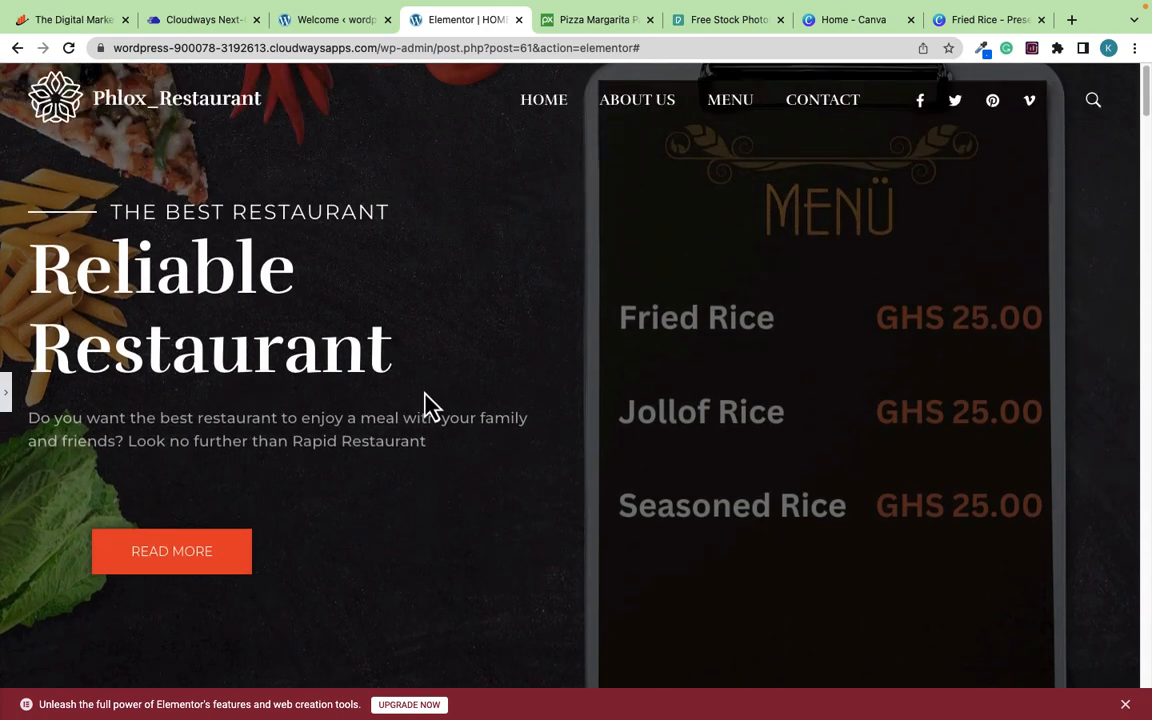
pyautogui.scroll(1, 506, 414)
pyautogui.scroll(-5, 600, 330)
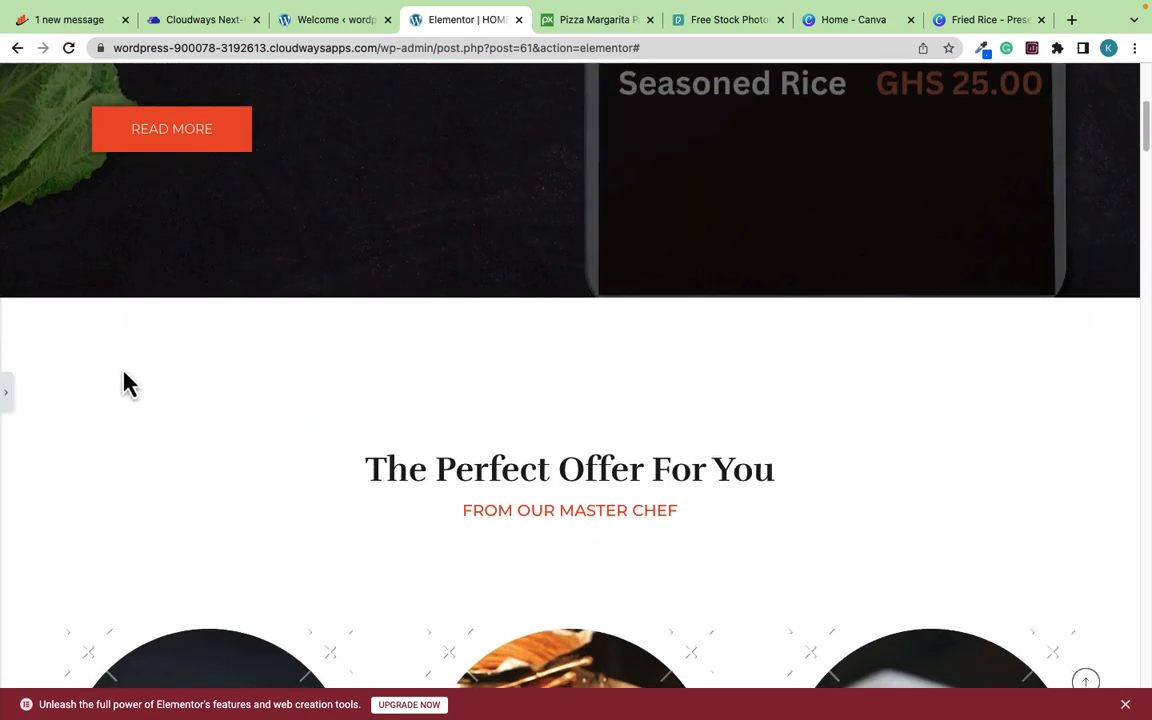
pyautogui.click(6, 390)
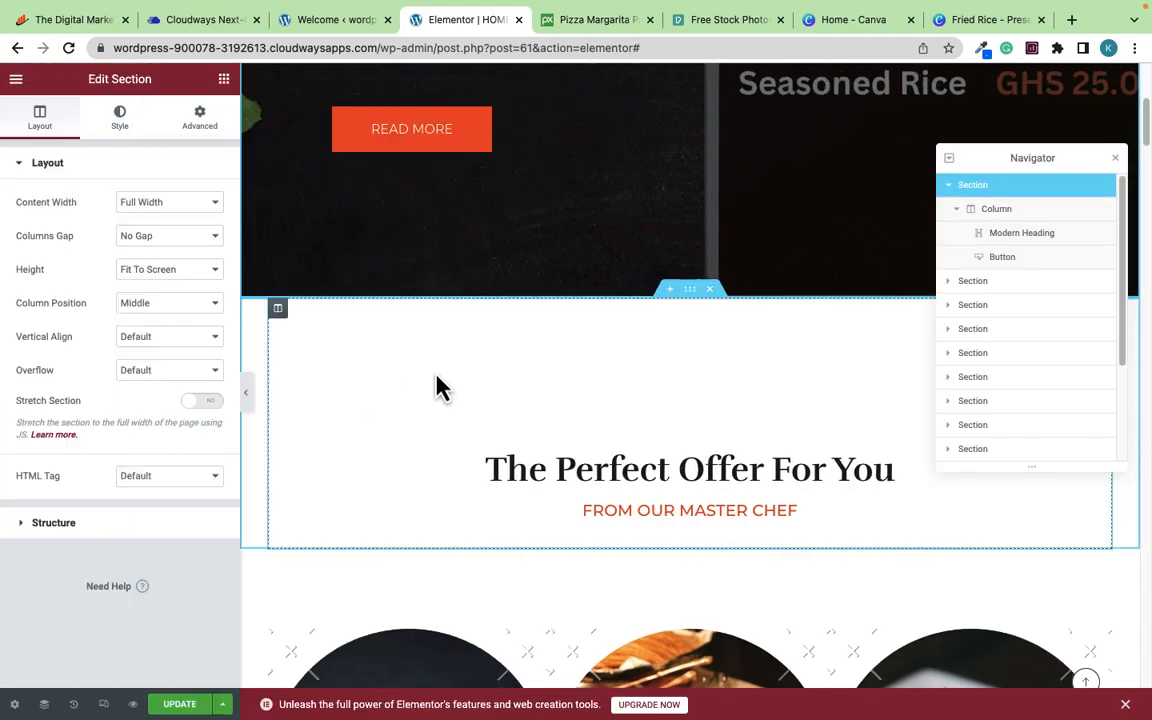
pyautogui.click(1115, 158)
# Step: Open the advanced settings of the "The Perfect Offer For You" section and try a right padding of 0 px, restoring it to 35 px
pyautogui.scroll(-1, 750, 350)
pyautogui.scroll(-2, 736, 365)
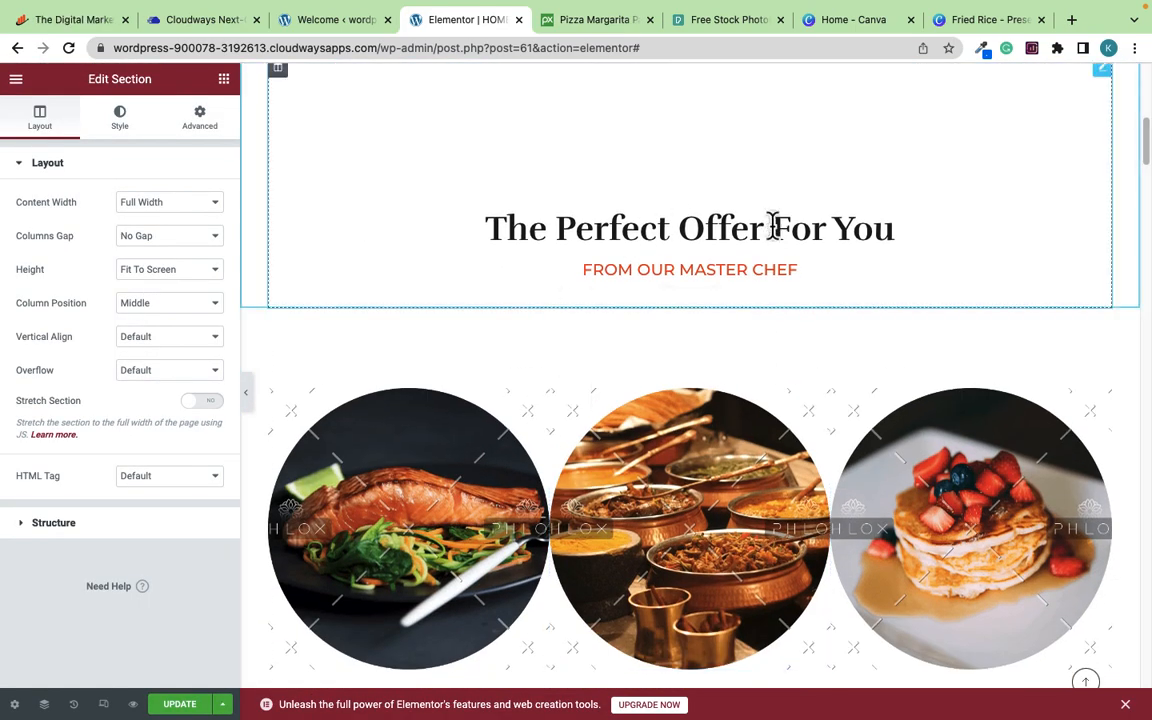
pyautogui.scroll(3, 710, 329)
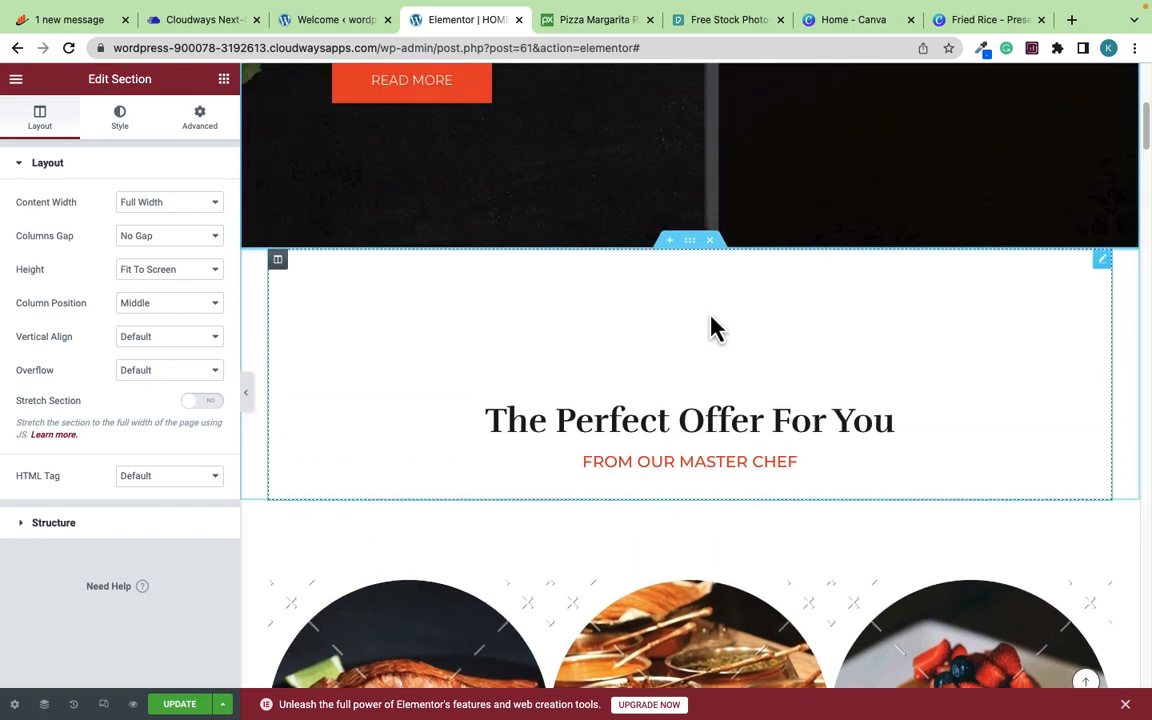
pyautogui.click(688, 306)
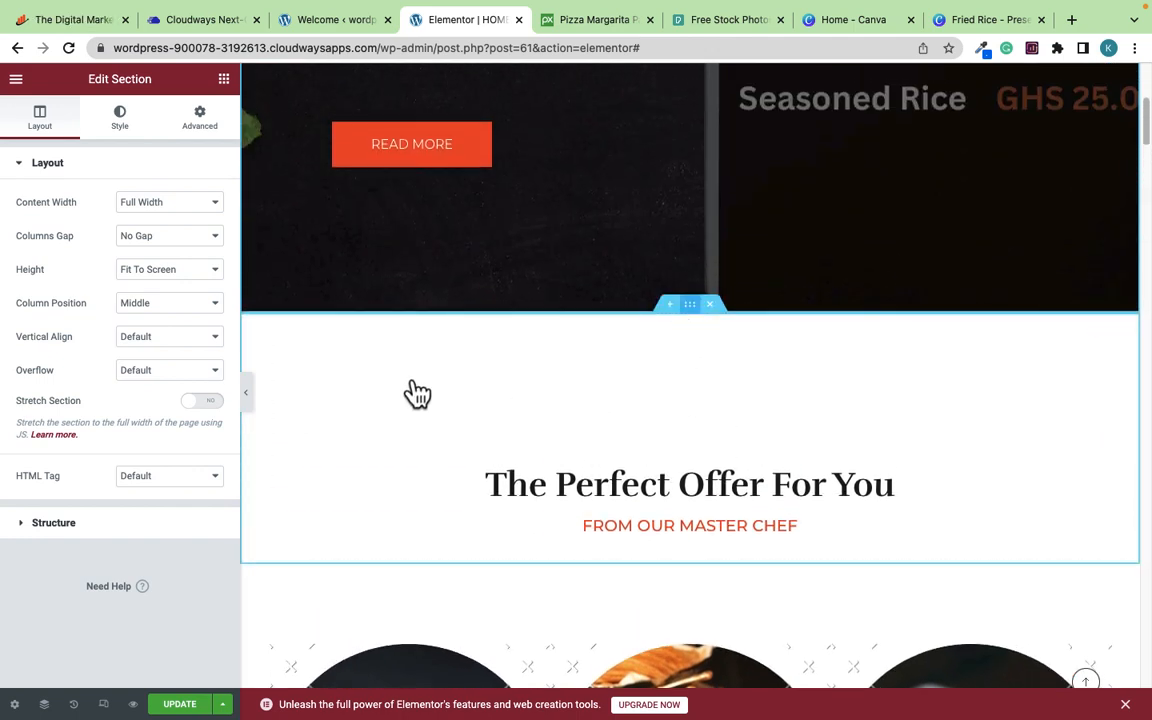
pyautogui.click(210, 128)
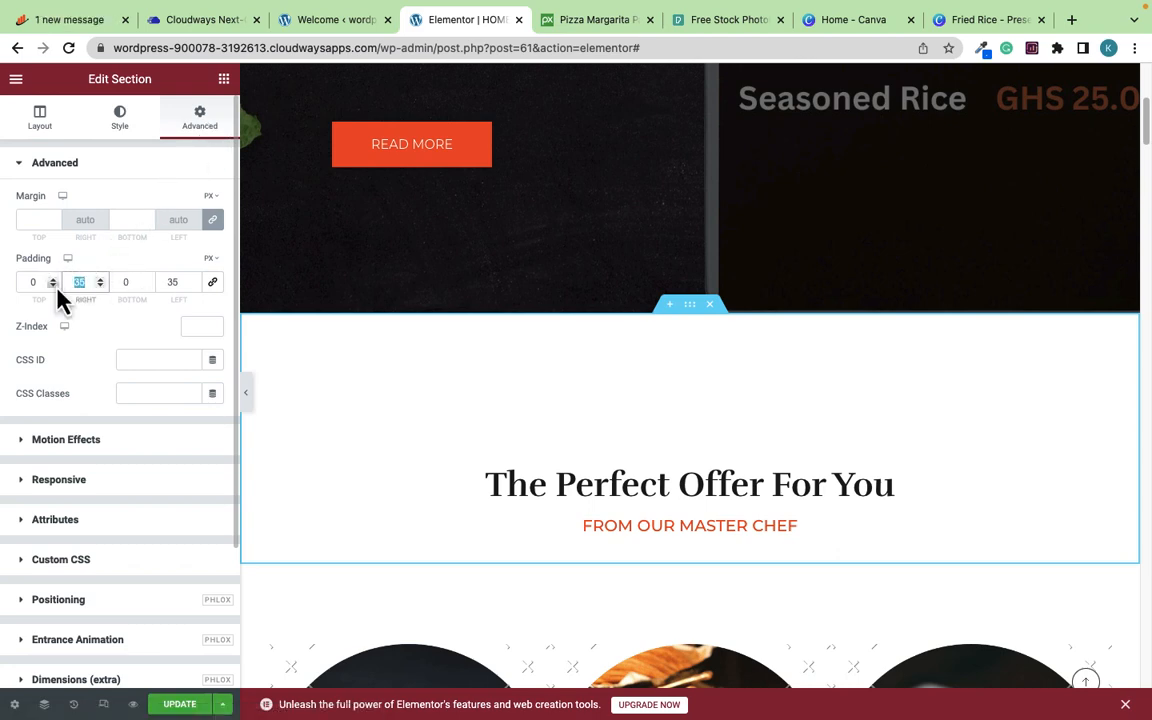
pyautogui.write('0')
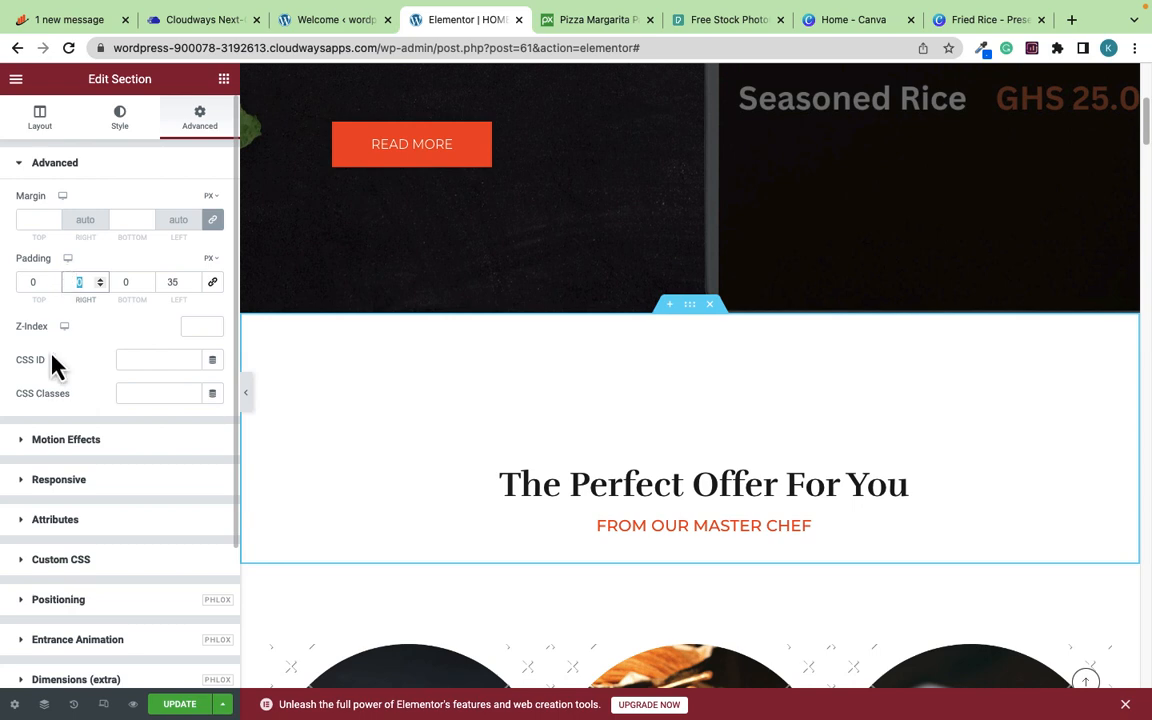
pyautogui.write('35')
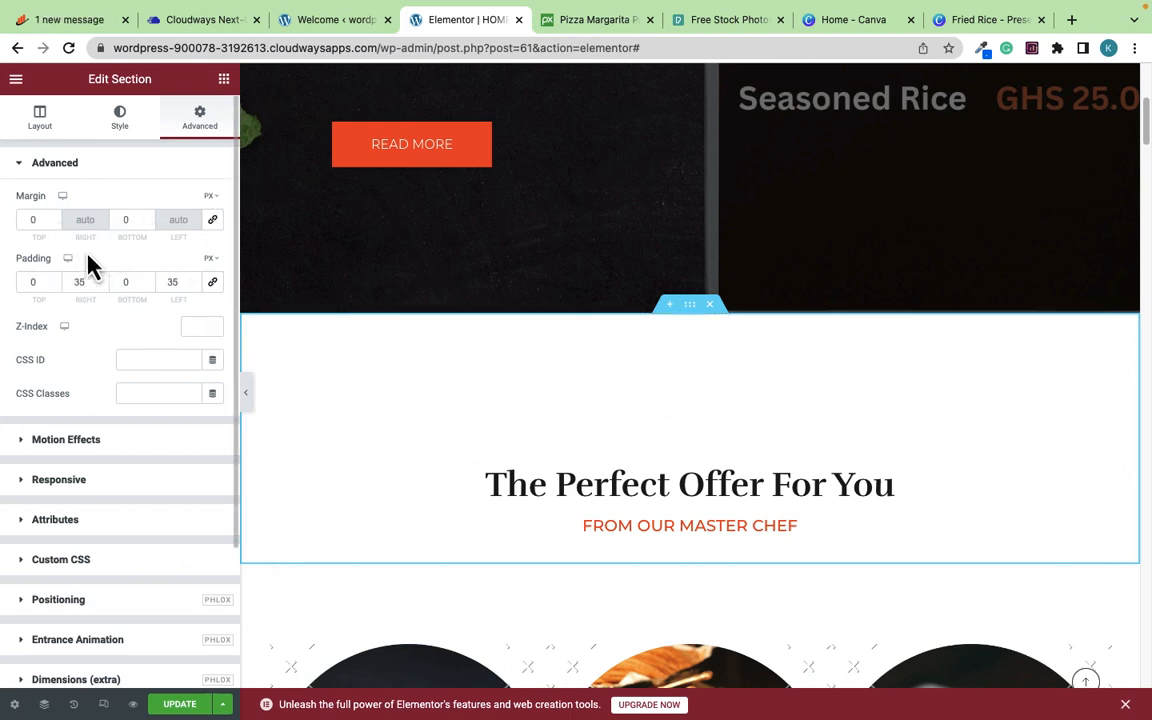
# Step: Pull the "The Perfect Offer For You" section up over the hero by setting its top margin to -80 px
pyautogui.click(28, 221)
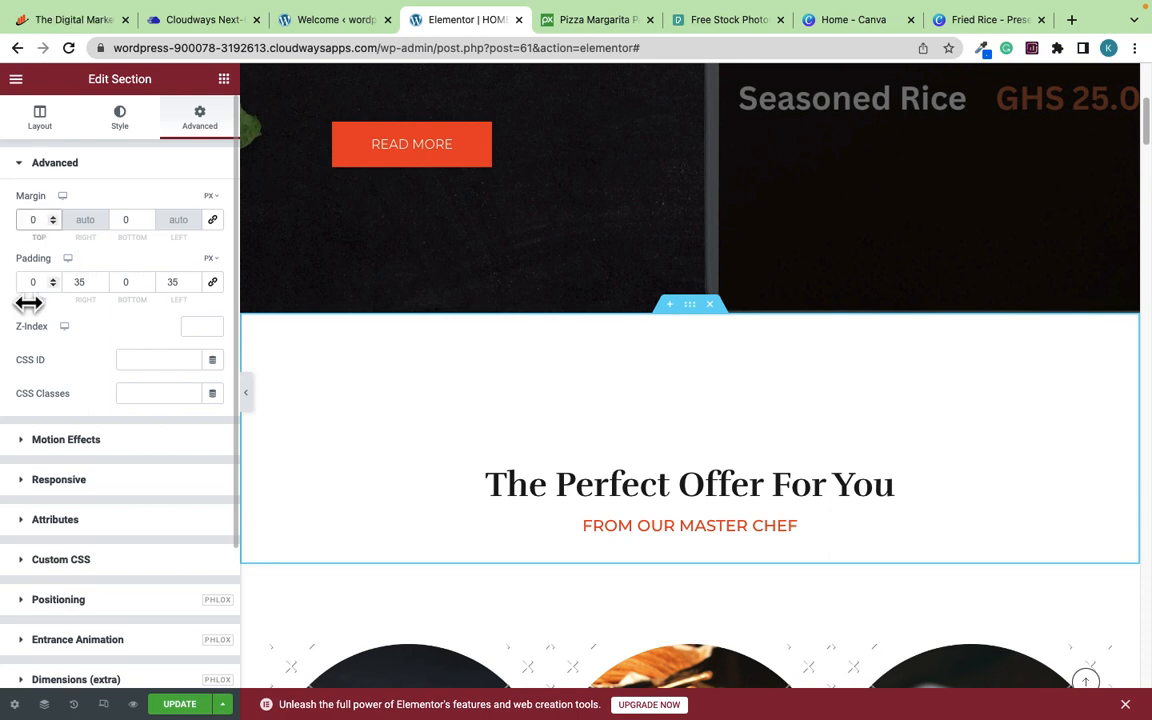
pyautogui.write('4')
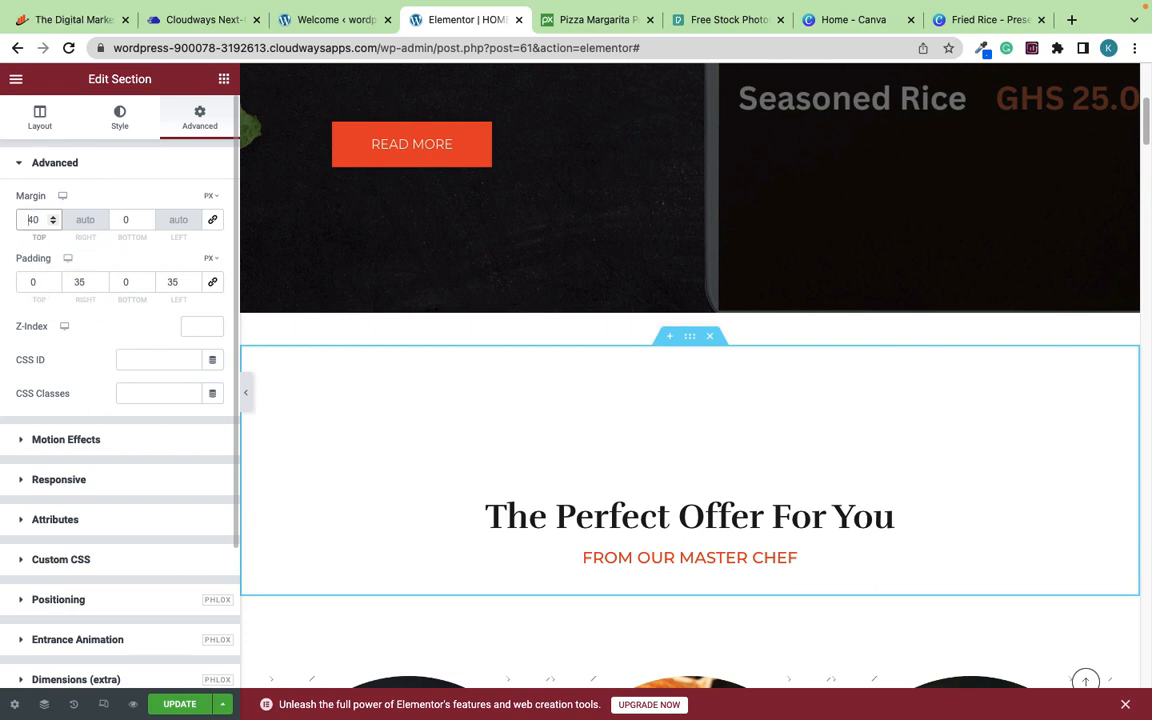
pyautogui.write('-')
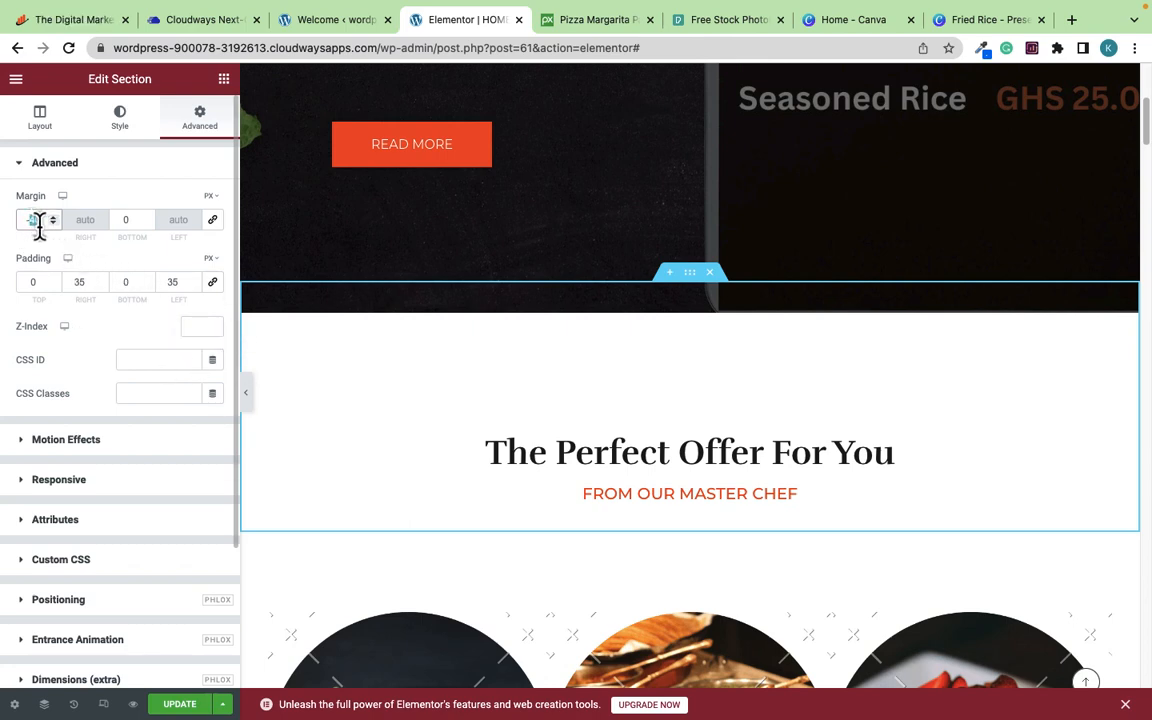
pyautogui.write('80')
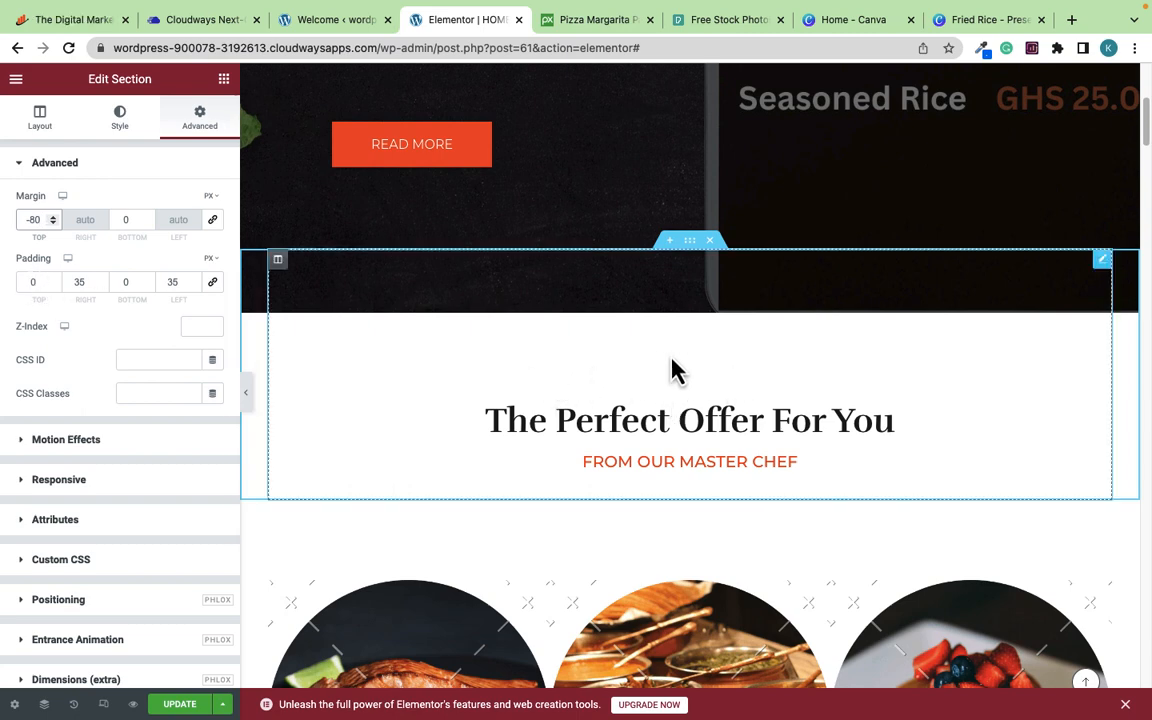
# Step: Try a top padding of 50 px on the "The Perfect Offer For You" section, and set it back to 0
pyautogui.click(28, 281)
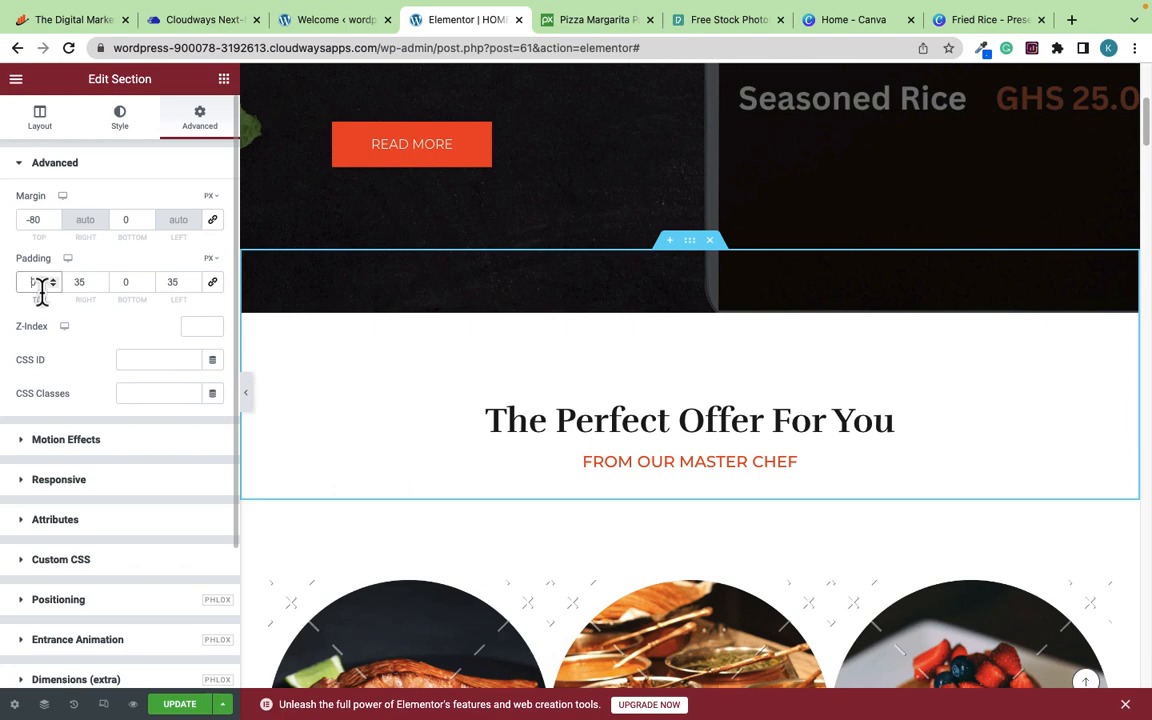
pyautogui.write('50')
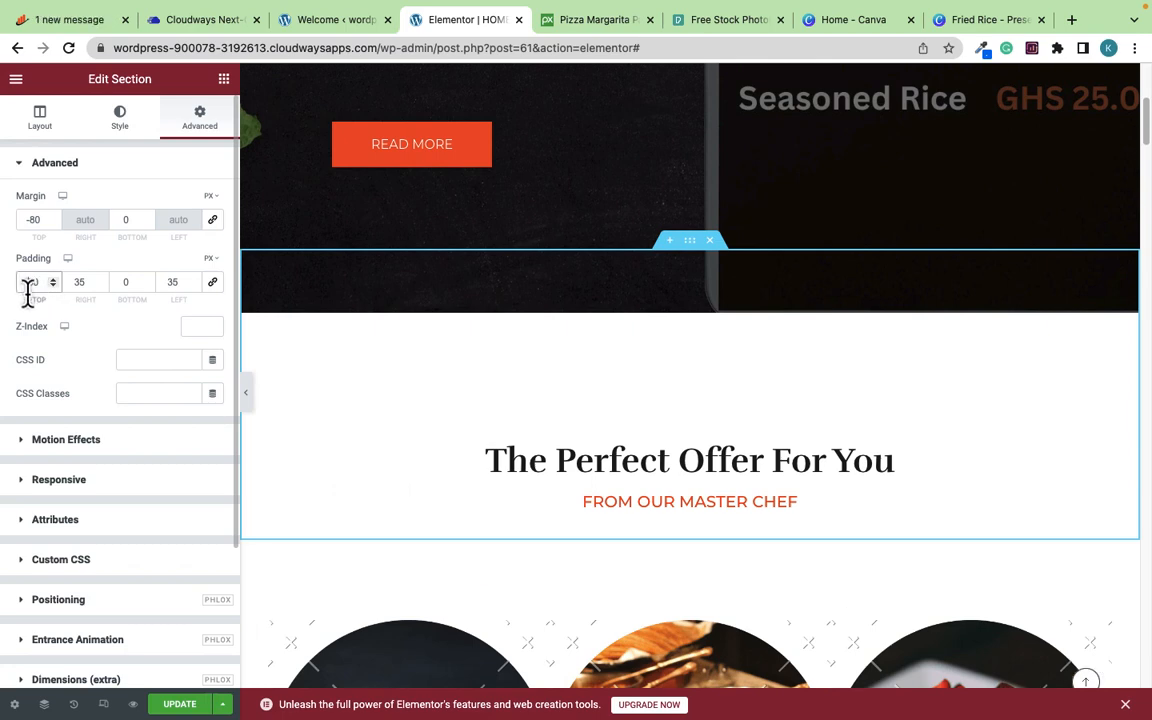
pyautogui.write('-')
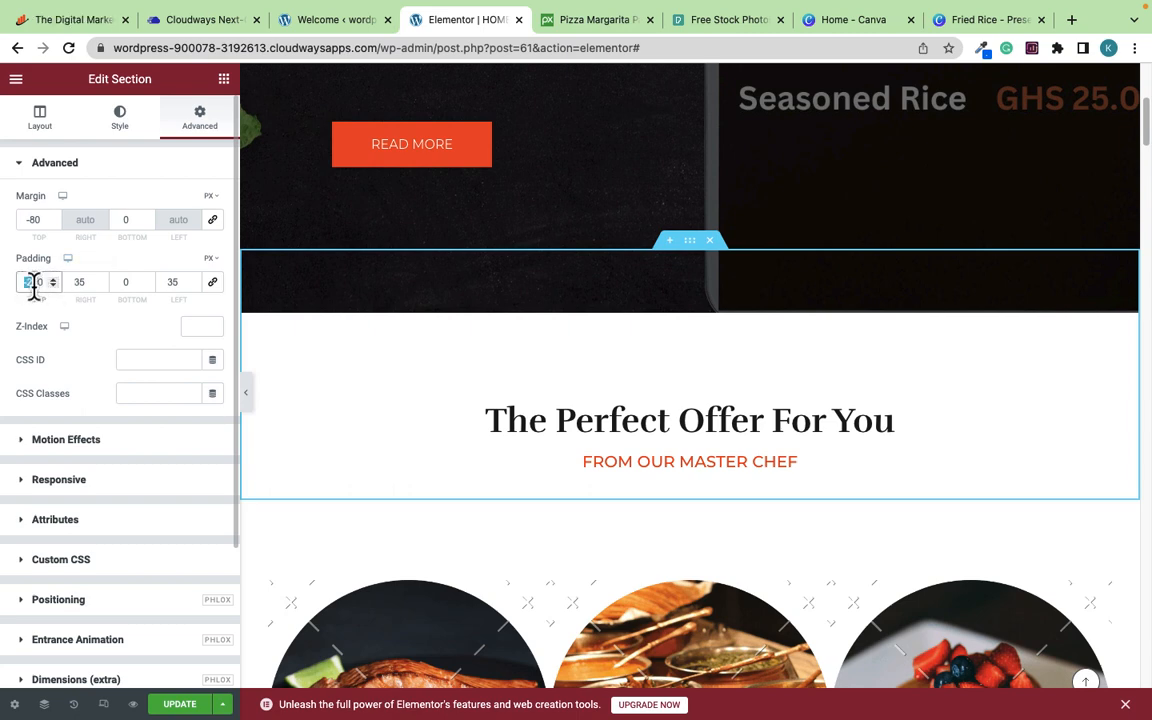
pyautogui.moveTo(34, 285); pyautogui.dragTo(50, 295)
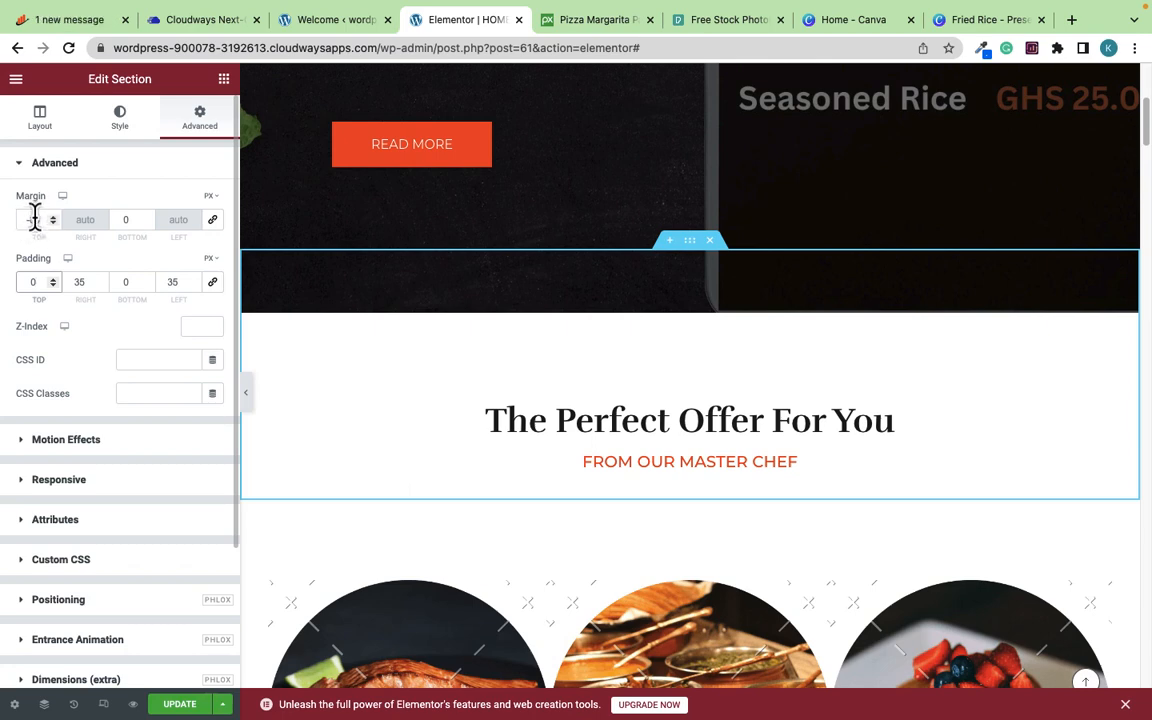
# Step: Examine the spacing between the home page sections from the hero down to the "Tasty Menu Today" and price list sections
pyautogui.scroll(-3, 712, 447)
pyautogui.scroll(2, 712, 447)
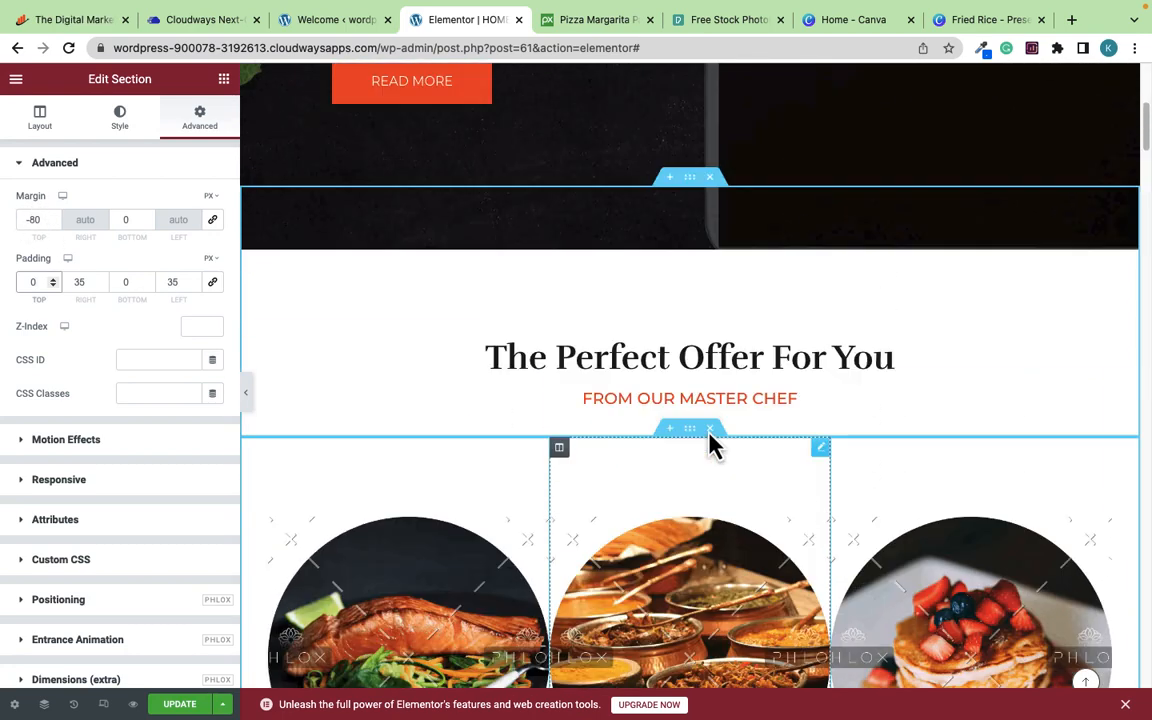
pyautogui.scroll(2, 712, 447)
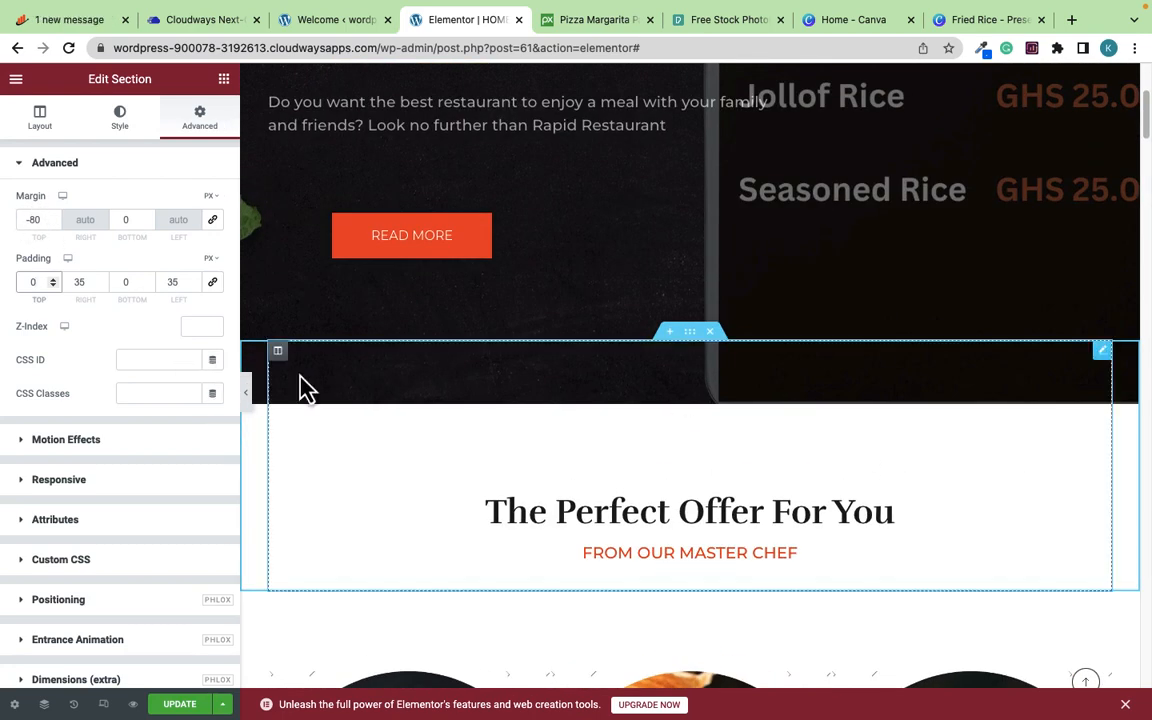
pyautogui.scroll(3, 548, 368)
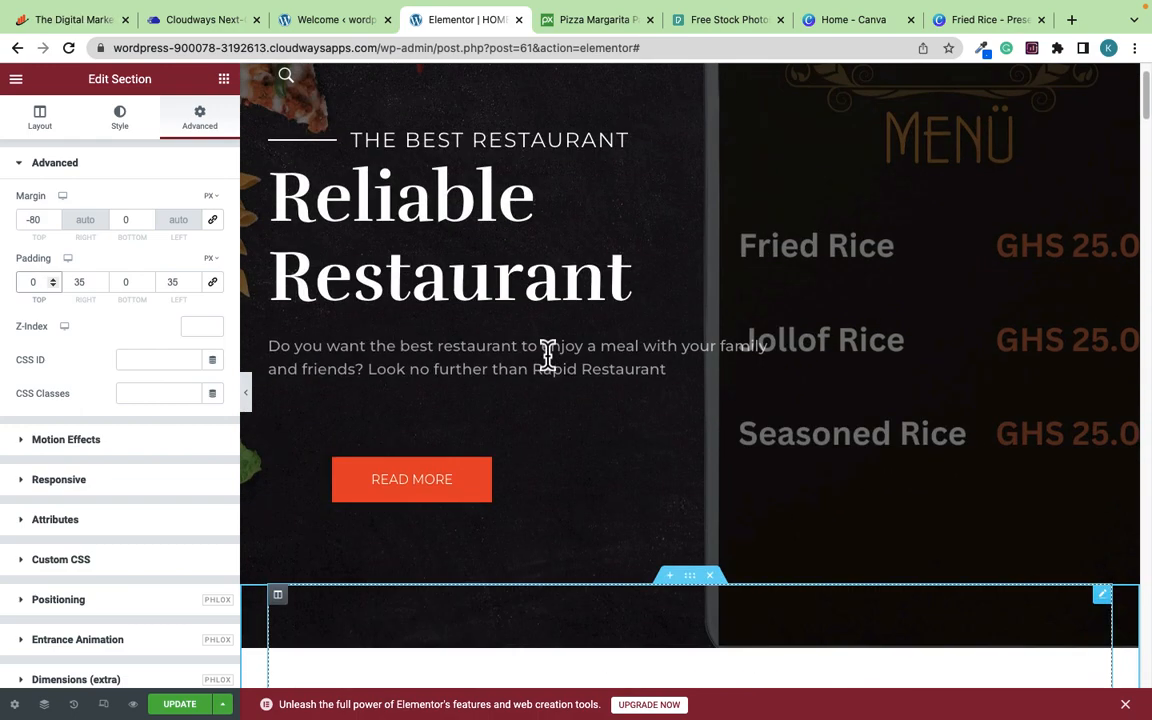
pyautogui.scroll(-15, 597, 370)
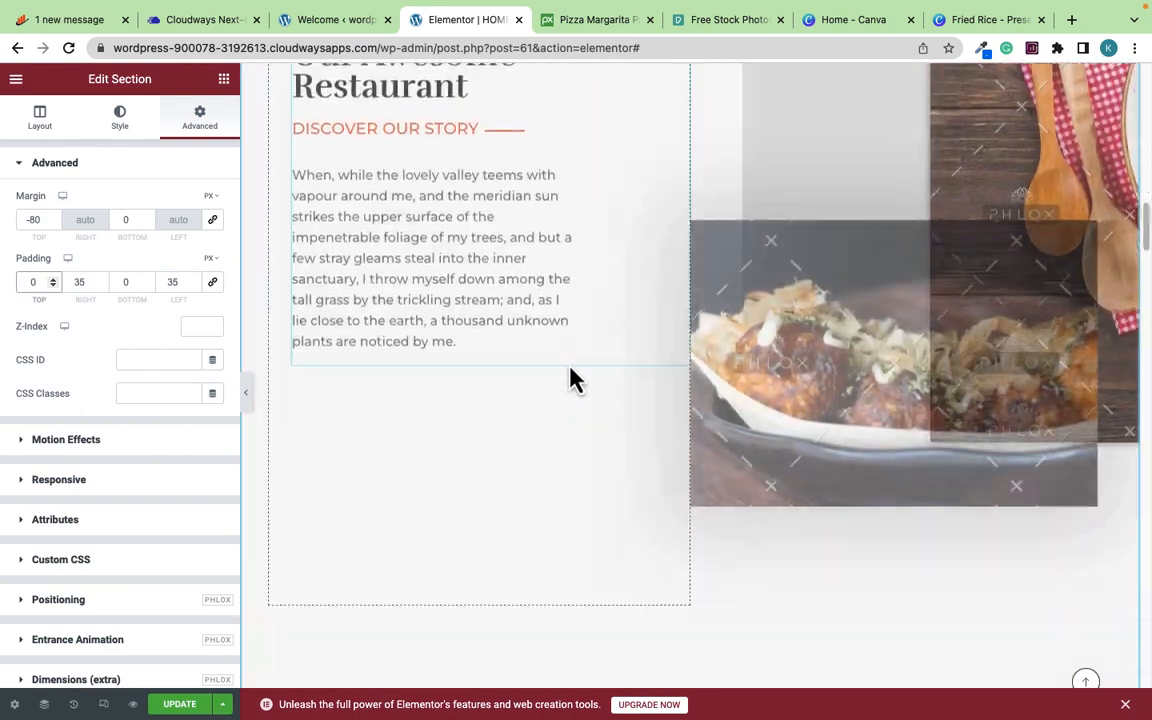
pyautogui.scroll(-6, 560, 366)
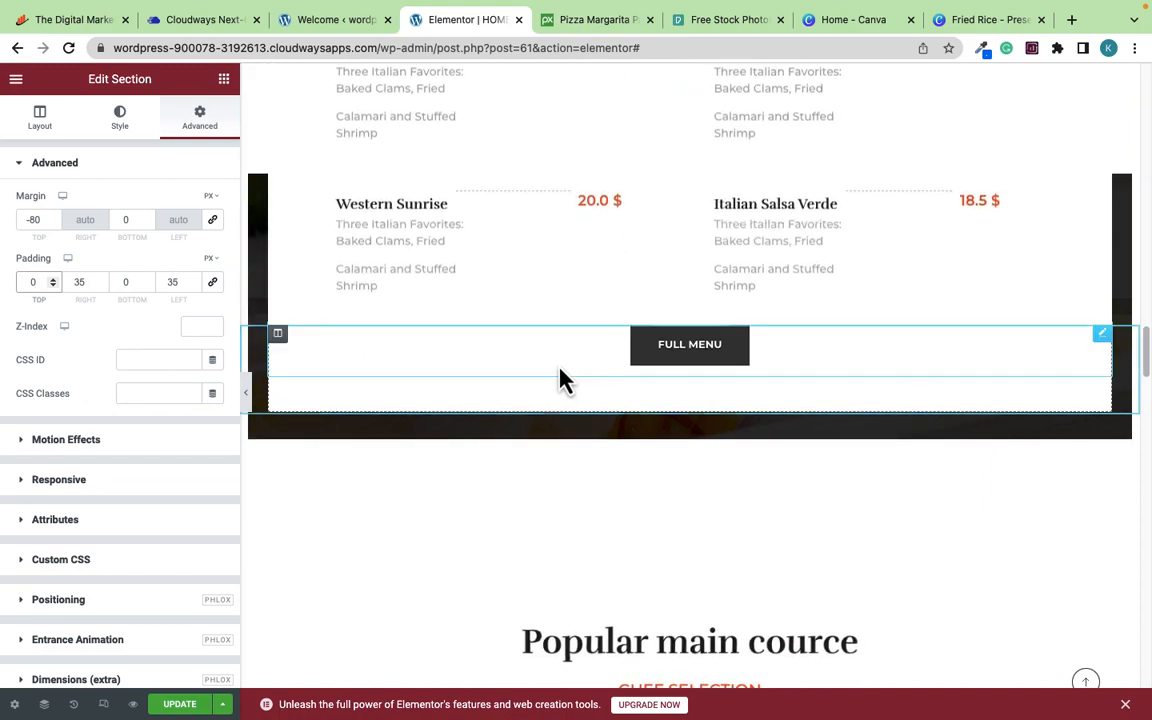
pyautogui.scroll(5, 560, 366)
pyautogui.scroll(3, 575, 378)
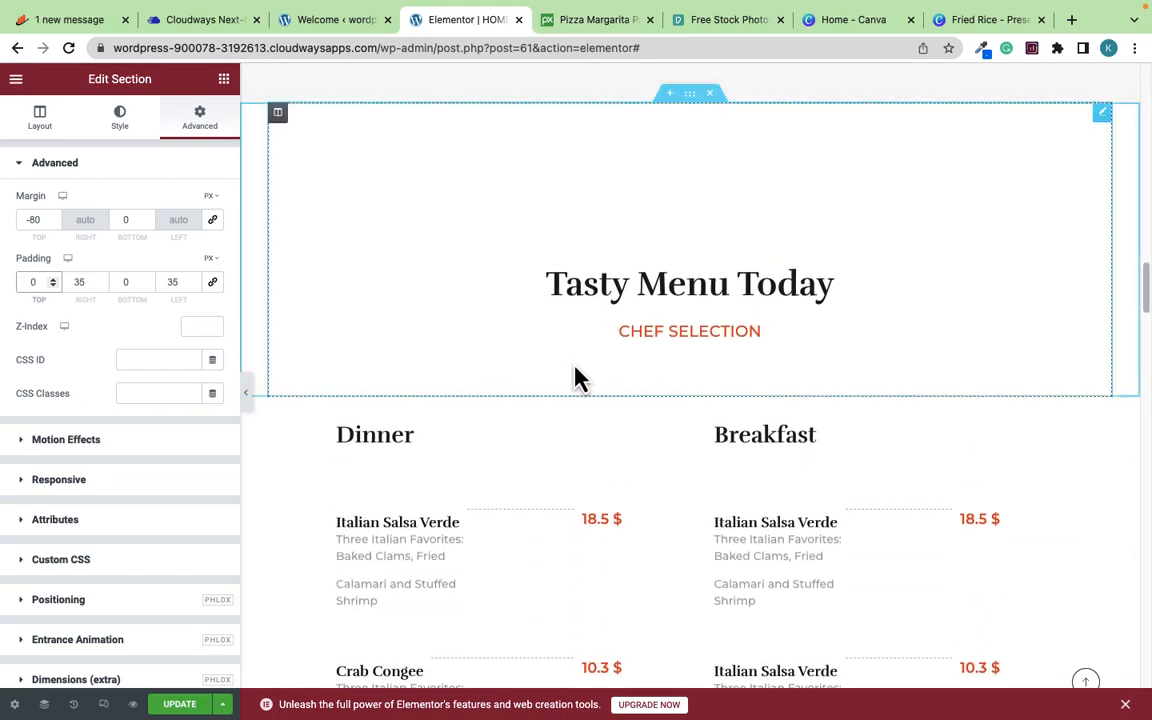
pyautogui.scroll(10, 577, 378)
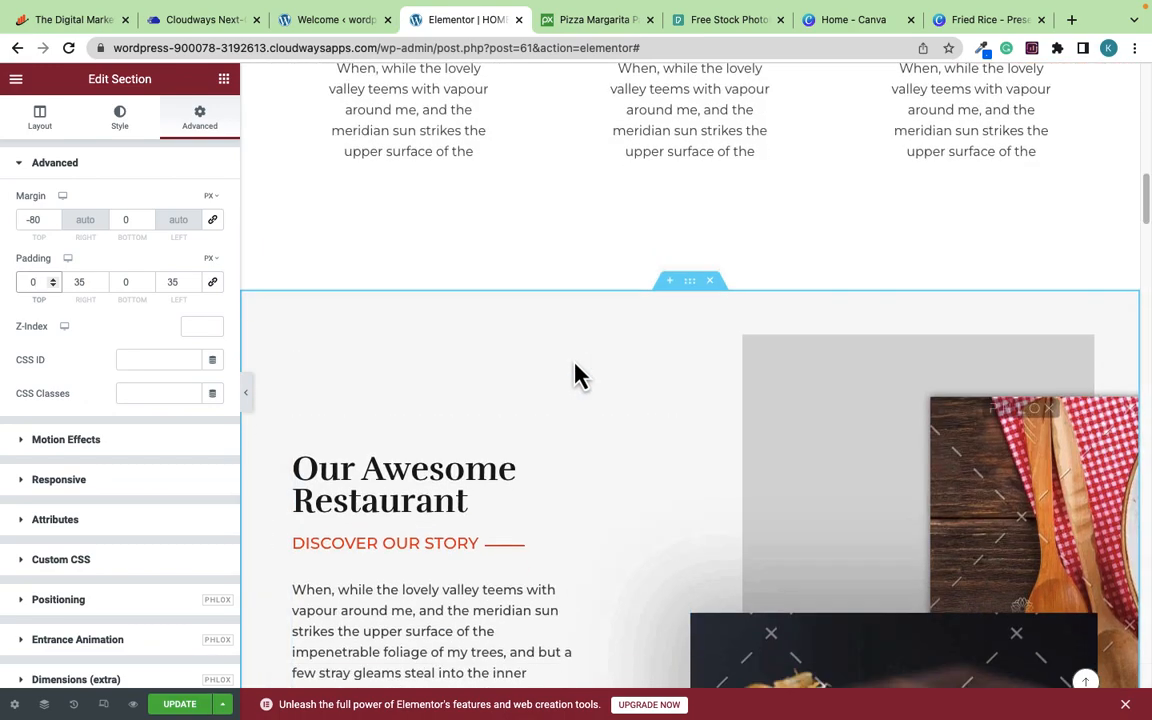
pyautogui.scroll(-5, 577, 376)
pyautogui.scroll(-5, 622, 386)
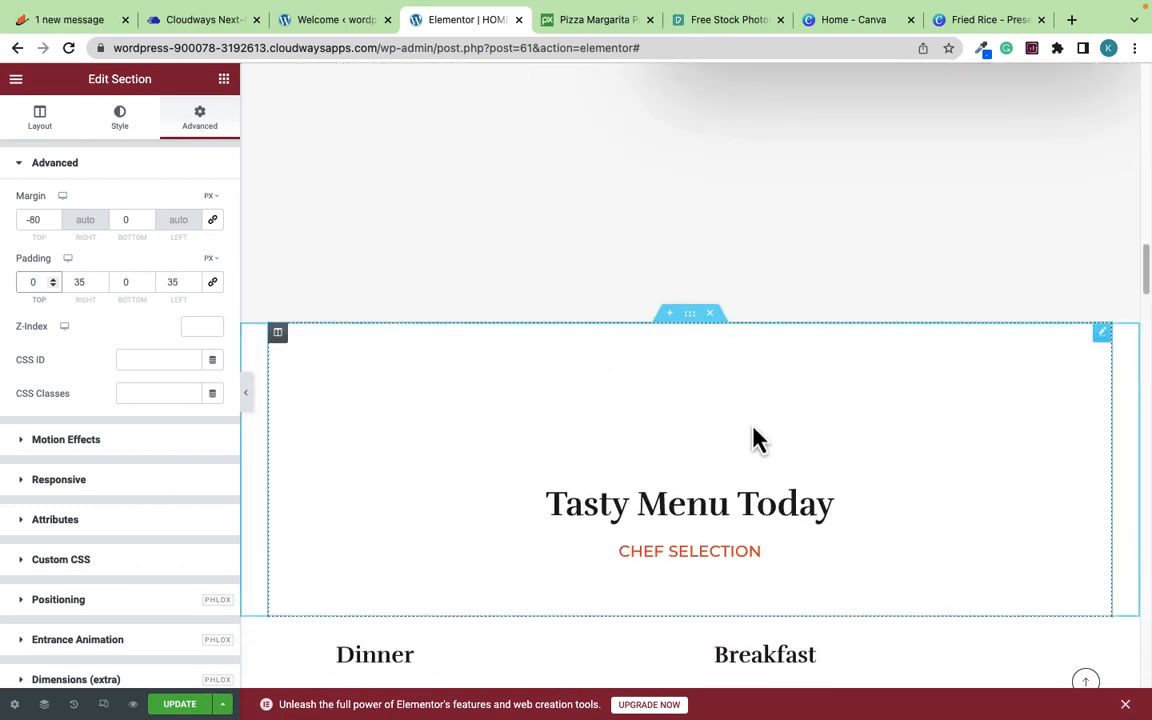
# Step: Unlink the margins of the "Tasty Menu Today" section and set its top margin to -100 px
pyautogui.click(674, 424)
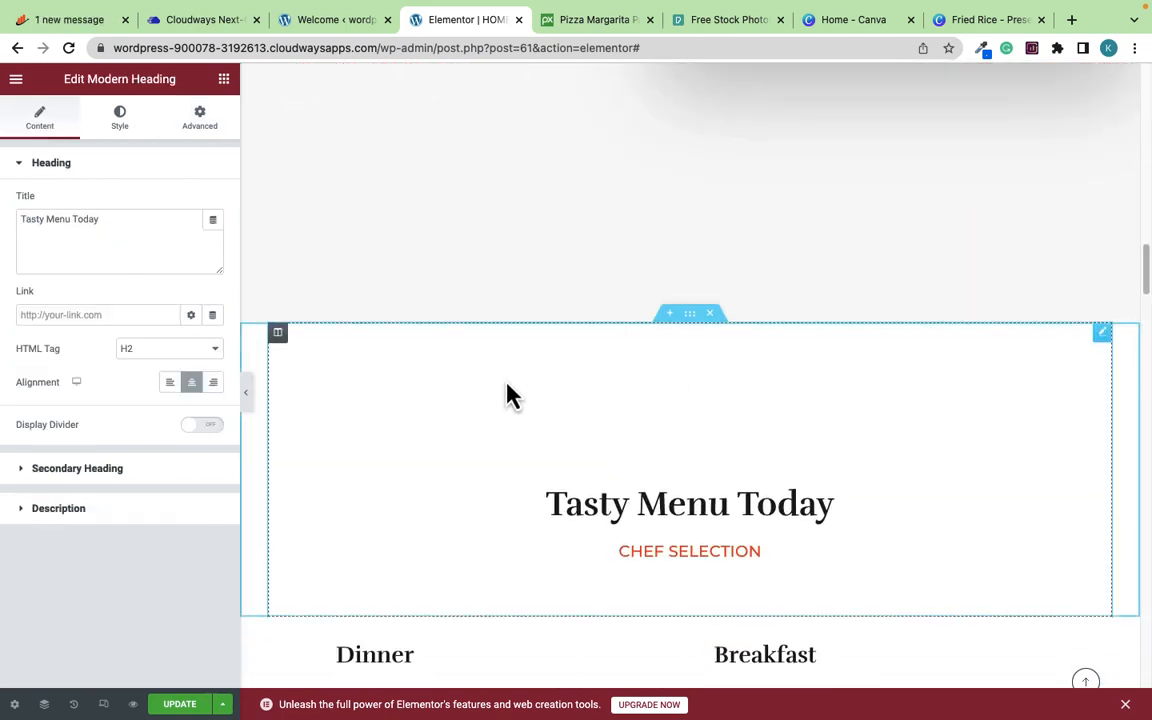
pyautogui.scroll(3, 676, 322)
pyautogui.scroll(-5, 676, 322)
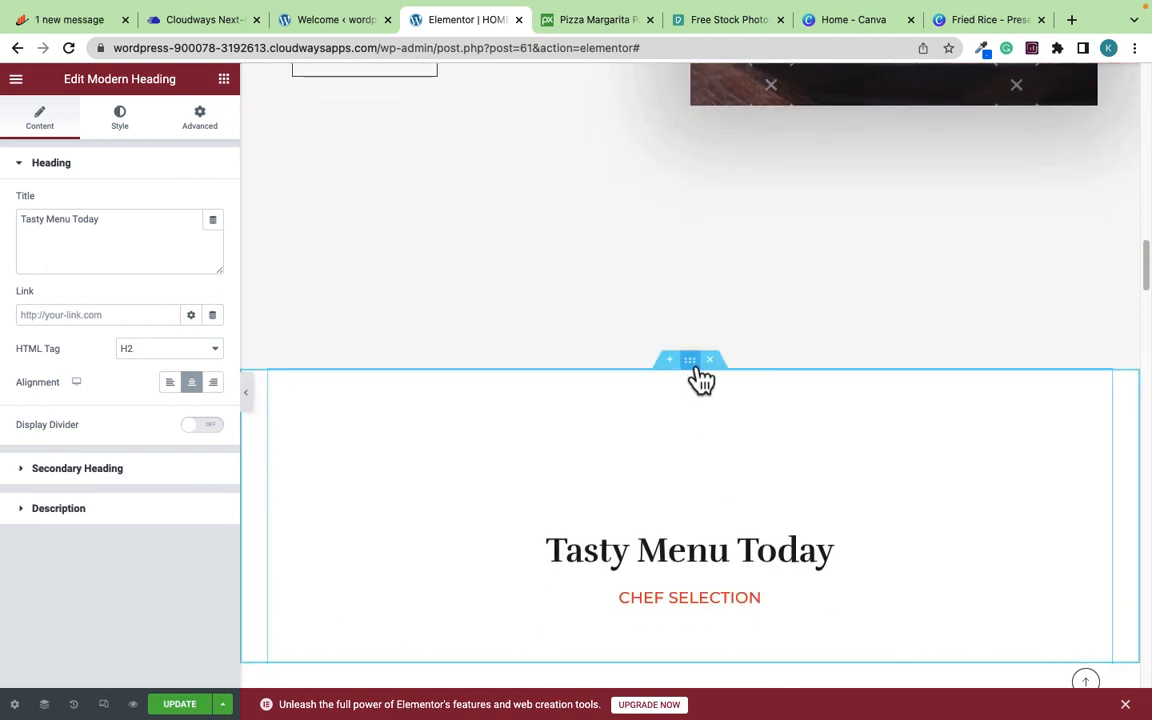
pyautogui.click(692, 362)
pyautogui.click(200, 118)
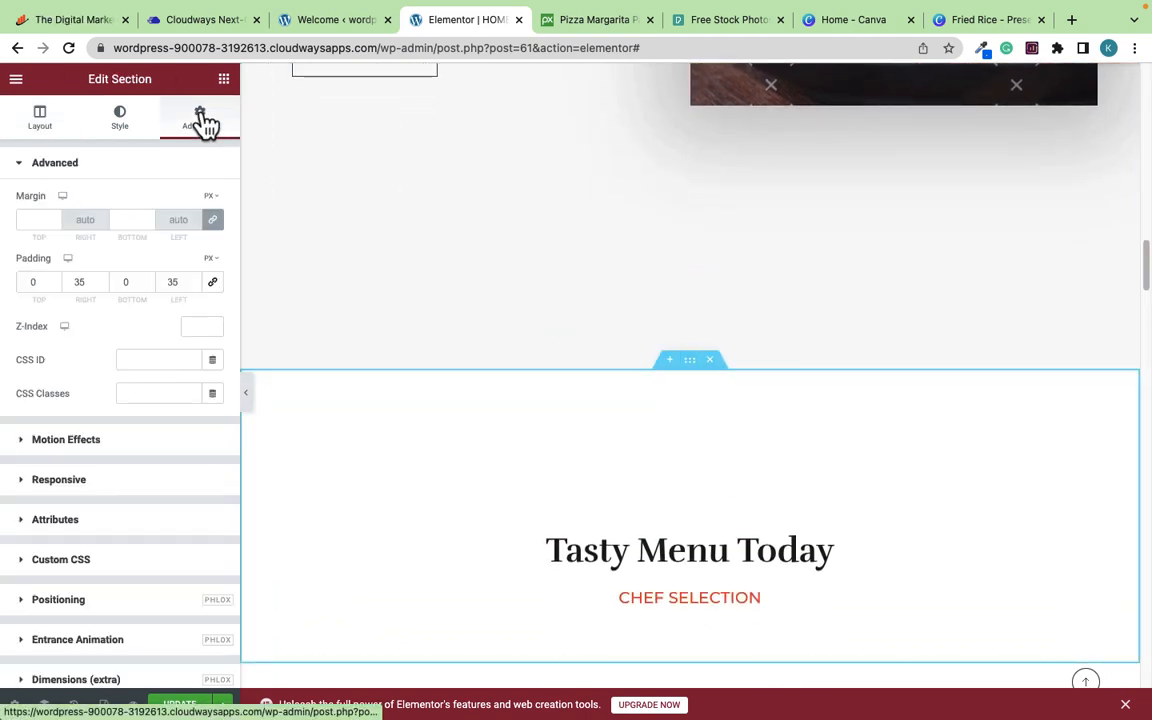
pyautogui.click(212, 222)
pyautogui.click(19, 219)
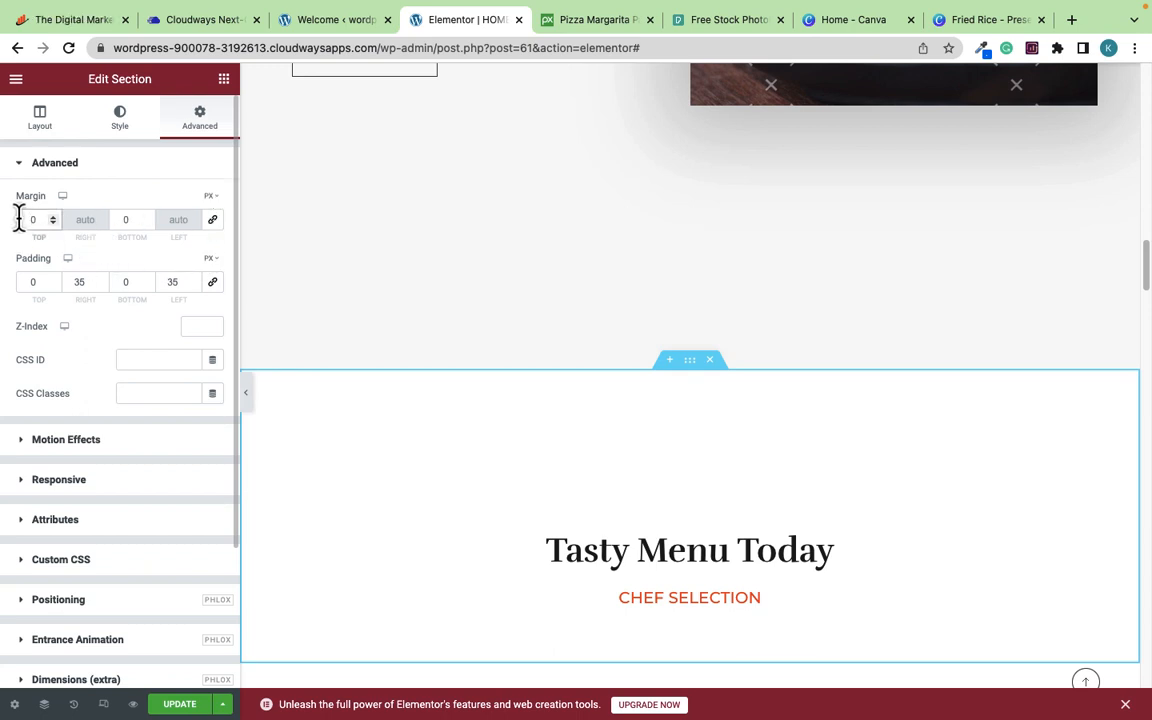
pyautogui.write('-100')
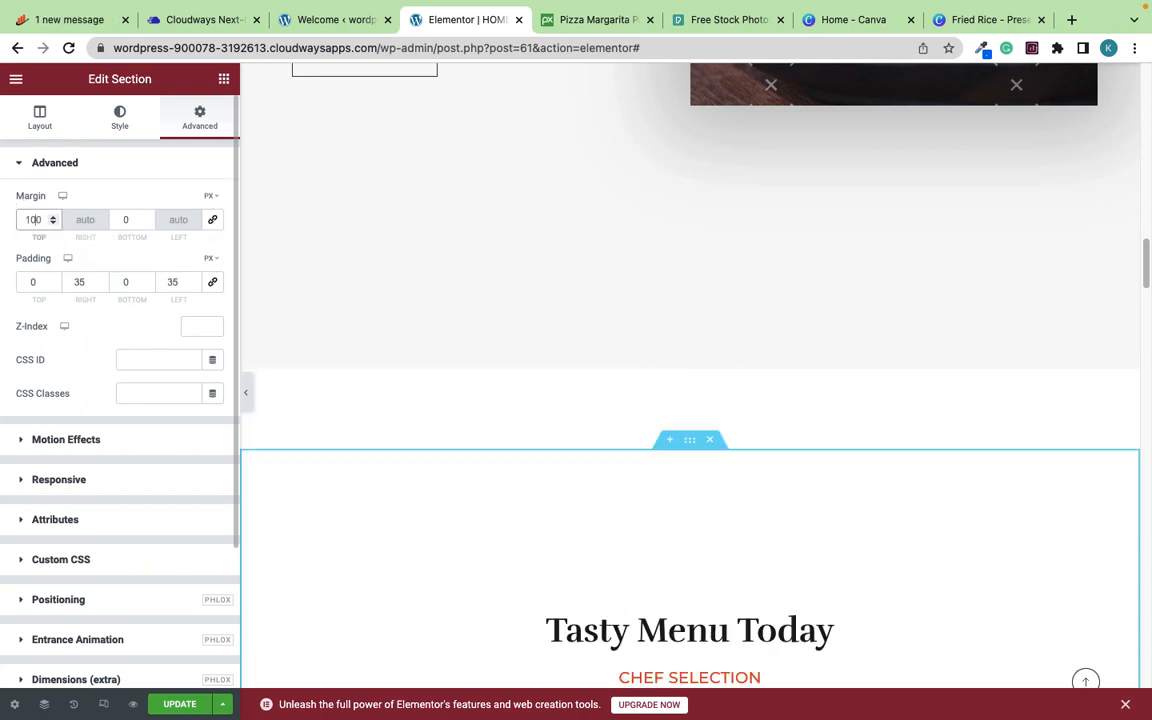
# Step: Examine the spacing around "Tasty Menu Today" and the remaining home page sections down to the professional cook team
pyautogui.scroll(-2, 609, 424)
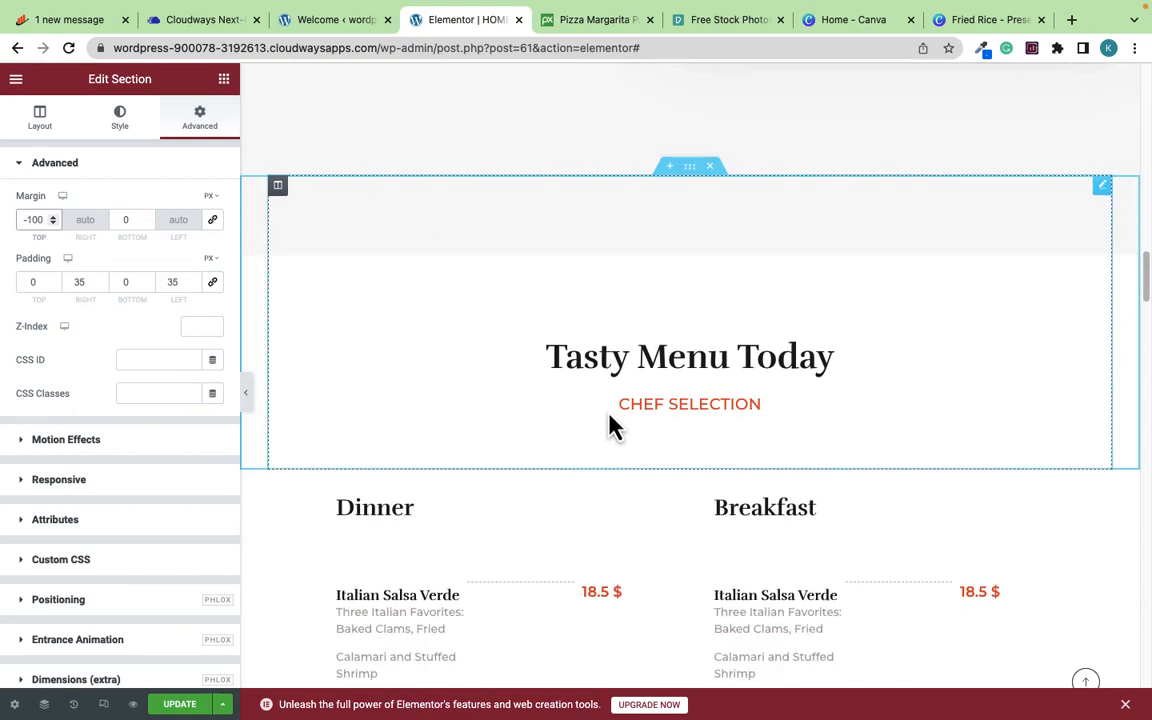
pyautogui.scroll(6, 609, 415)
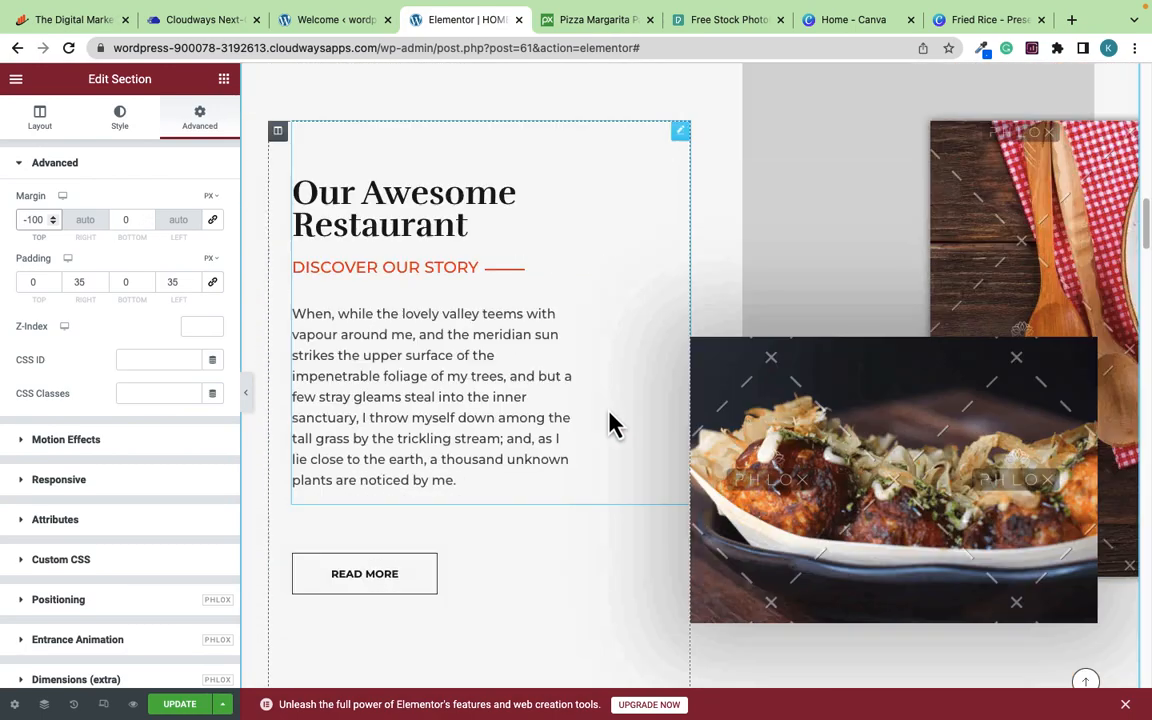
pyautogui.scroll(-12, 609, 412)
pyautogui.scroll(-10, 612, 422)
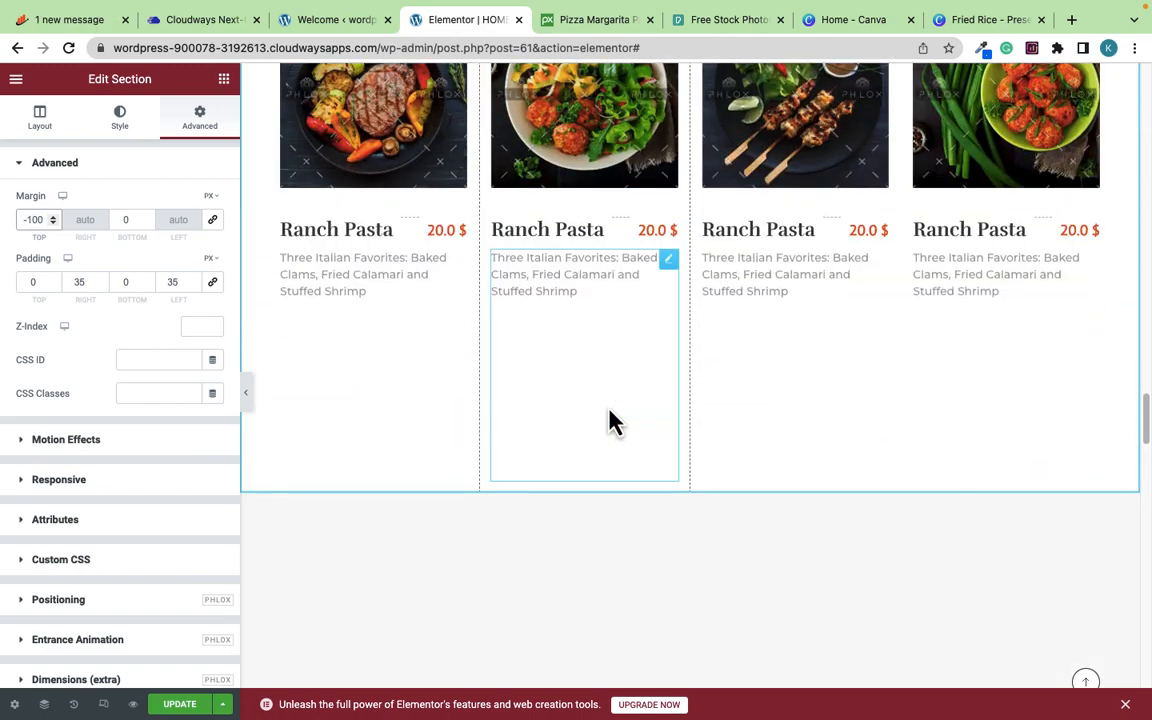
pyautogui.scroll(-5, 501, 404)
pyautogui.scroll(-10, 495, 400)
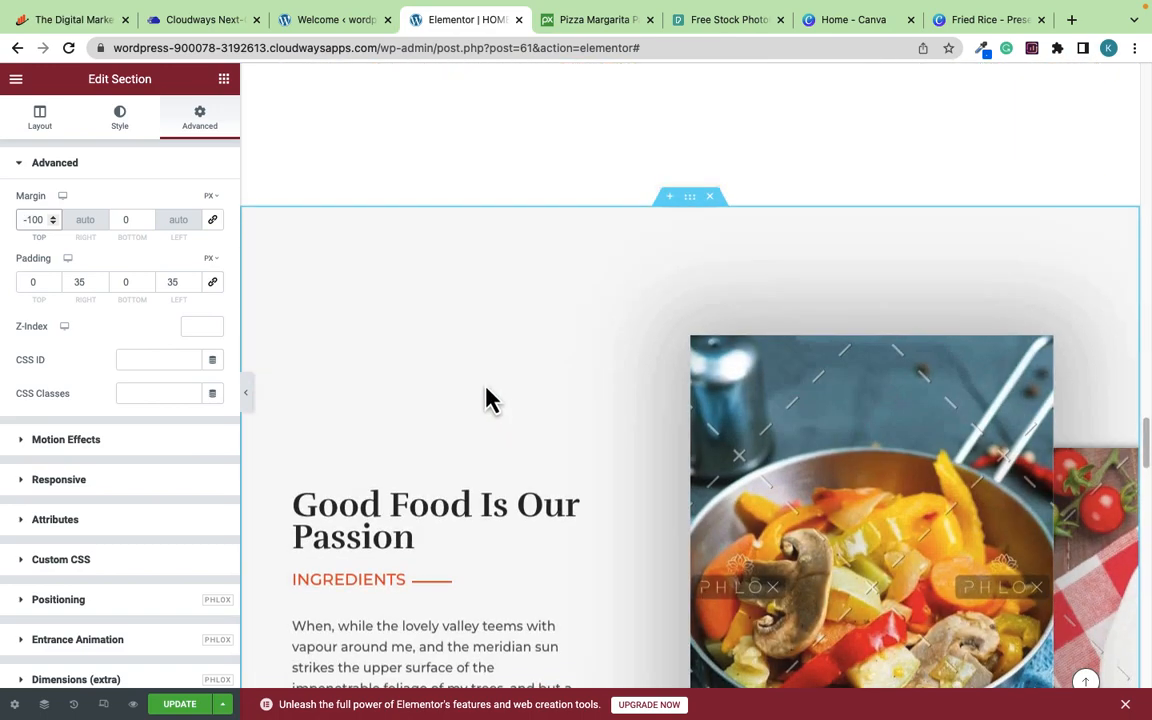
pyautogui.scroll(-3, 487, 398)
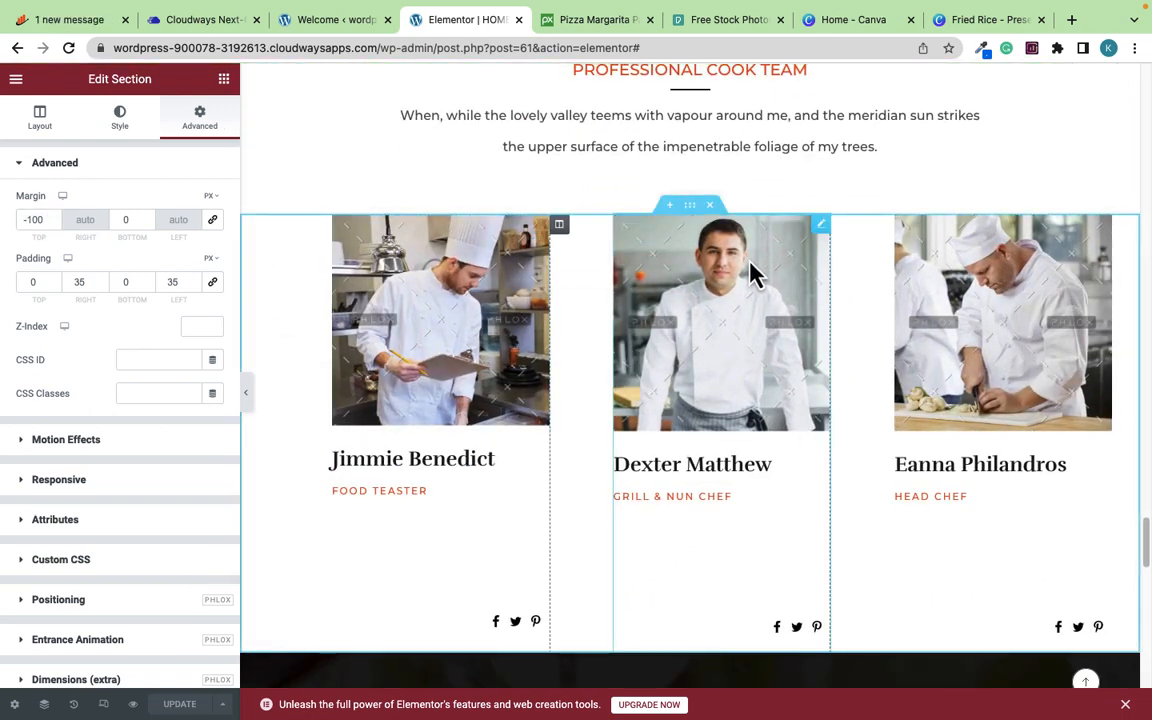
# Step: Check the remaining home page sections down to the footer, and open the live page from the editor
pyautogui.scroll(-20, 683, 490)
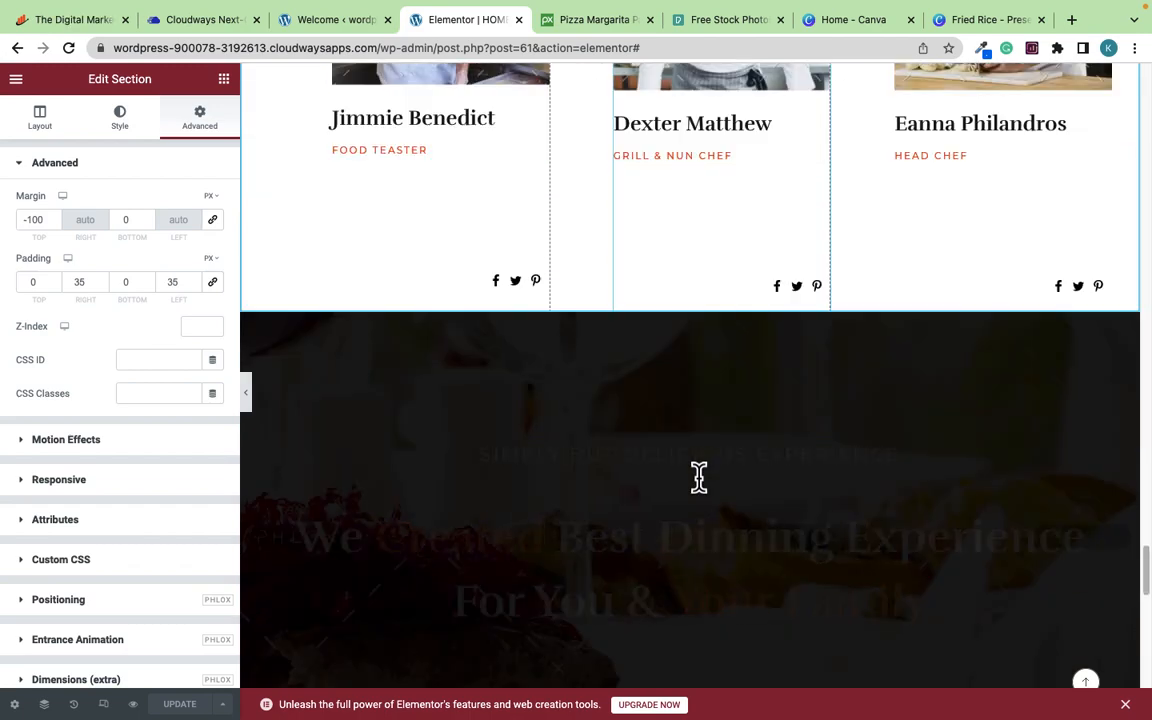
pyautogui.scroll(-5, 700, 440)
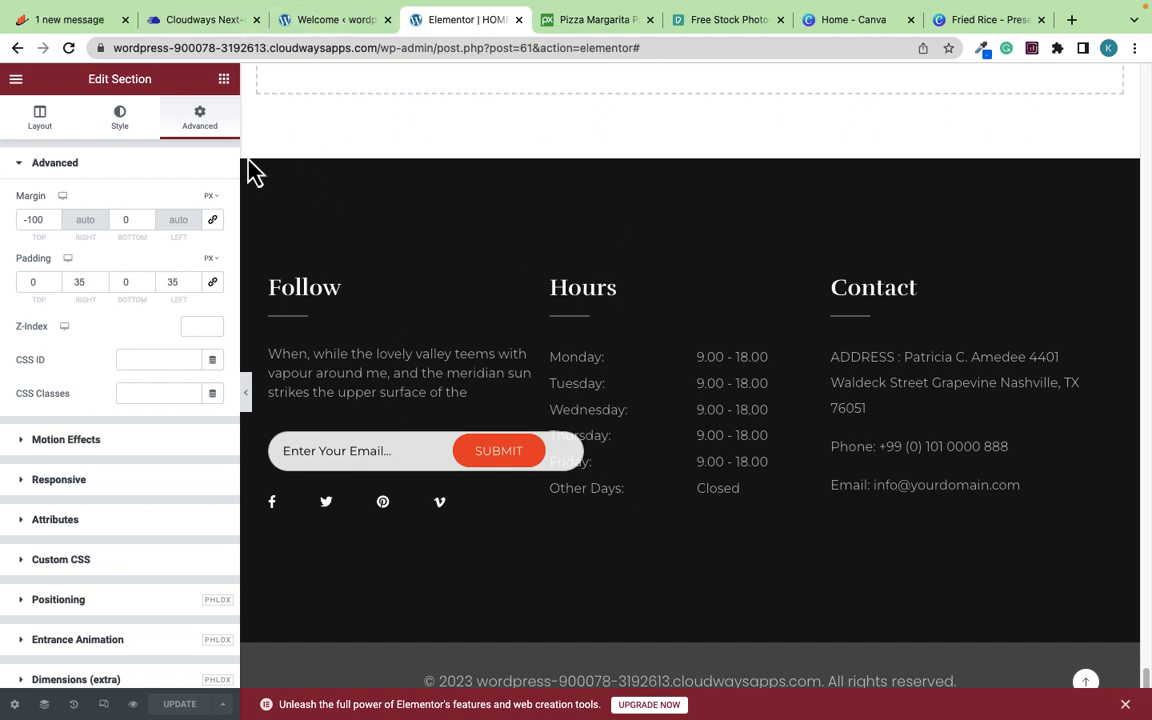
pyautogui.click(16, 82)
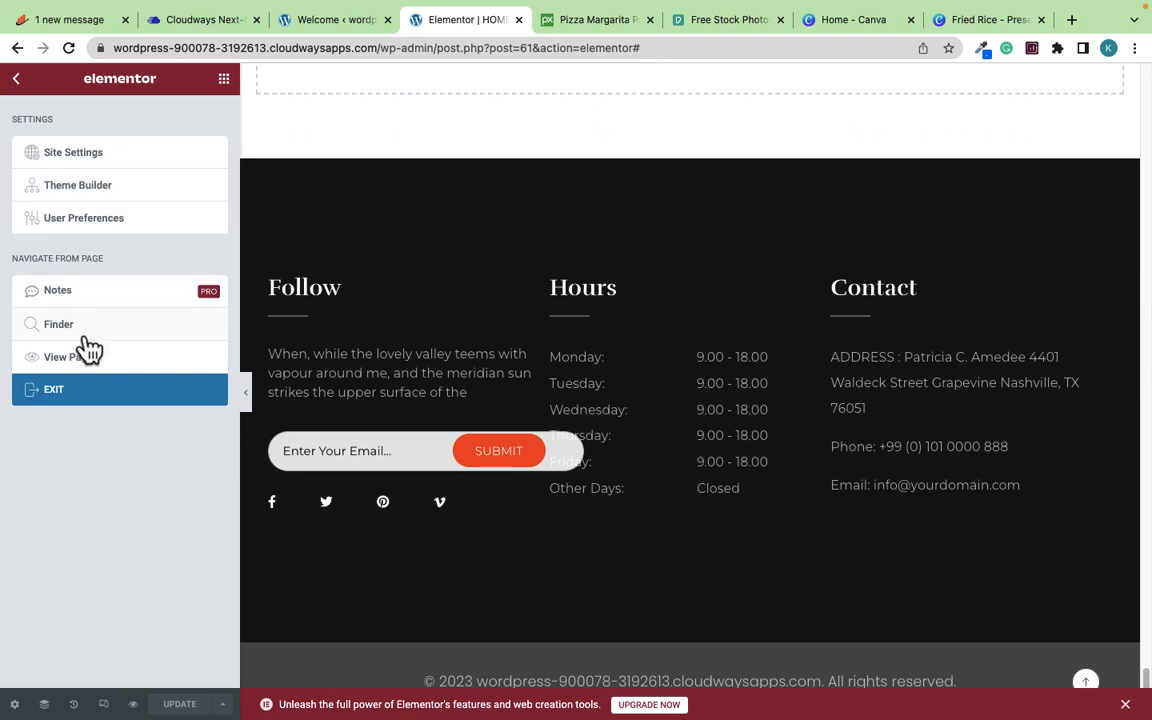
pyautogui.click(70, 365)
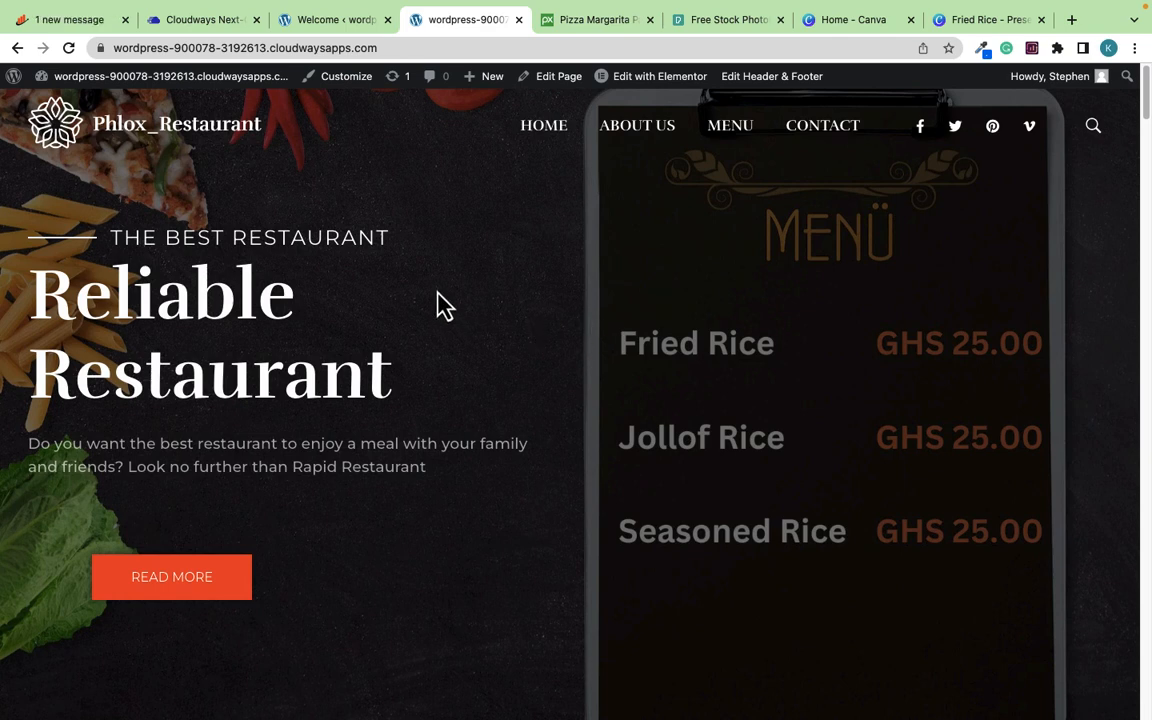
# Step: Examine the live home page from the hero through the food offers and price list to the "Popular main cource" section
pyautogui.scroll(-4, 440, 310)
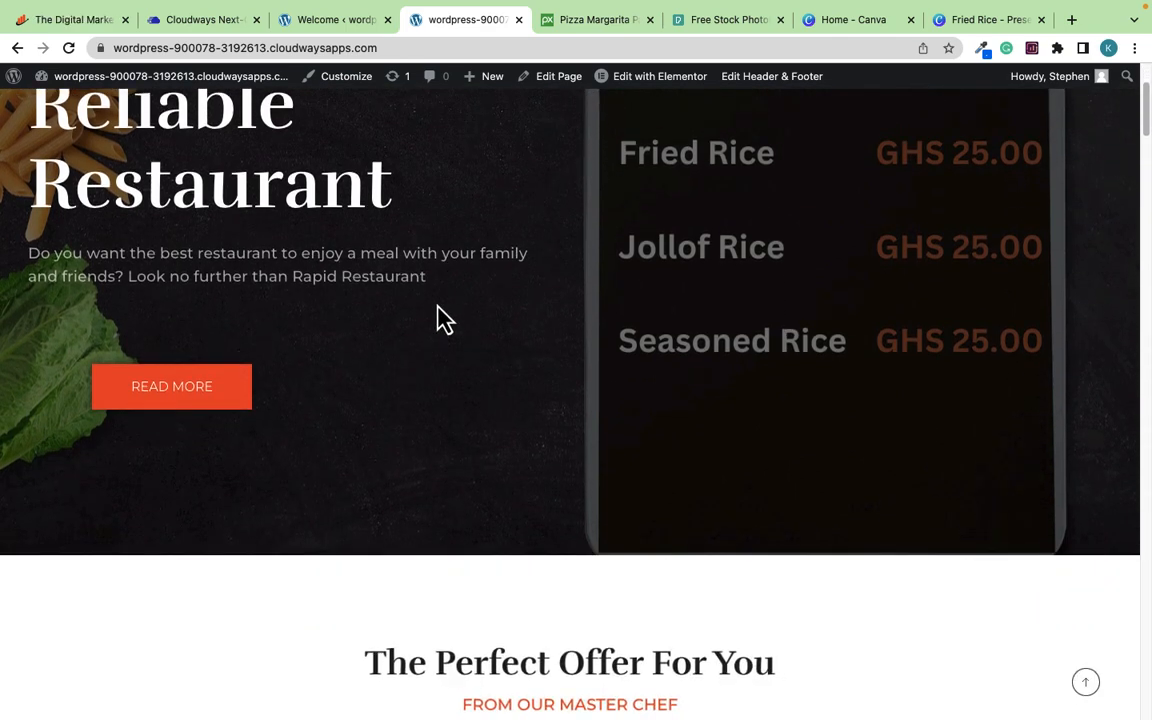
pyautogui.scroll(4, 445, 318)
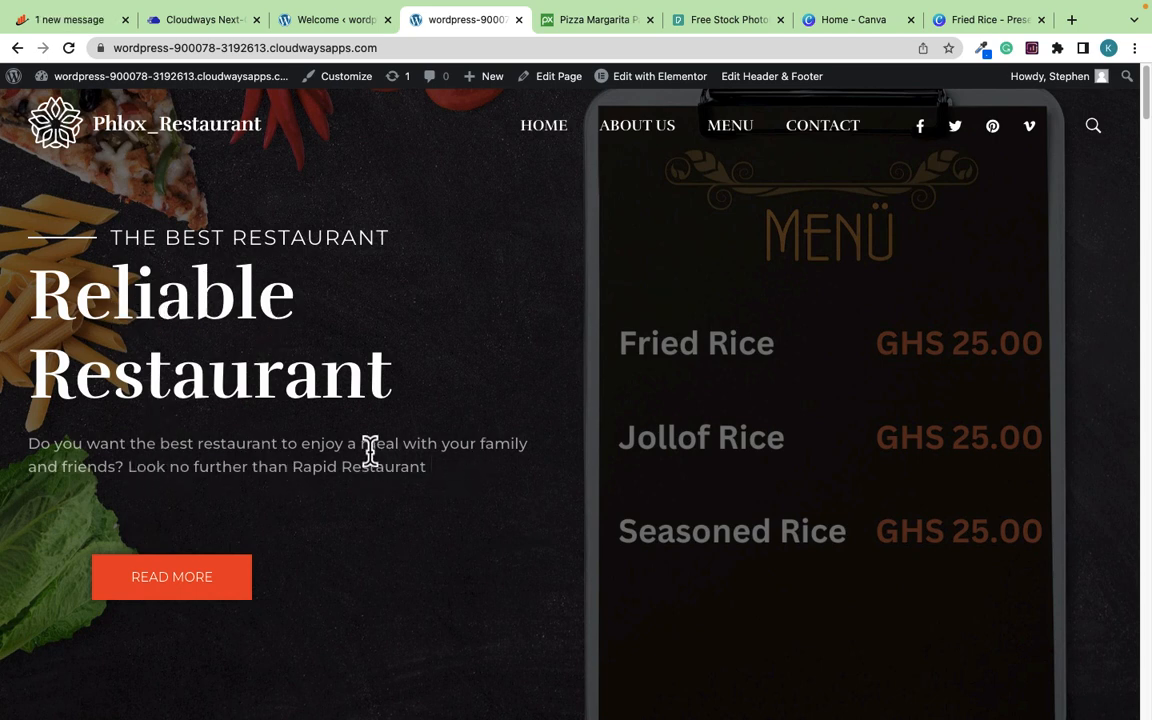
pyautogui.scroll(-1, 341, 420)
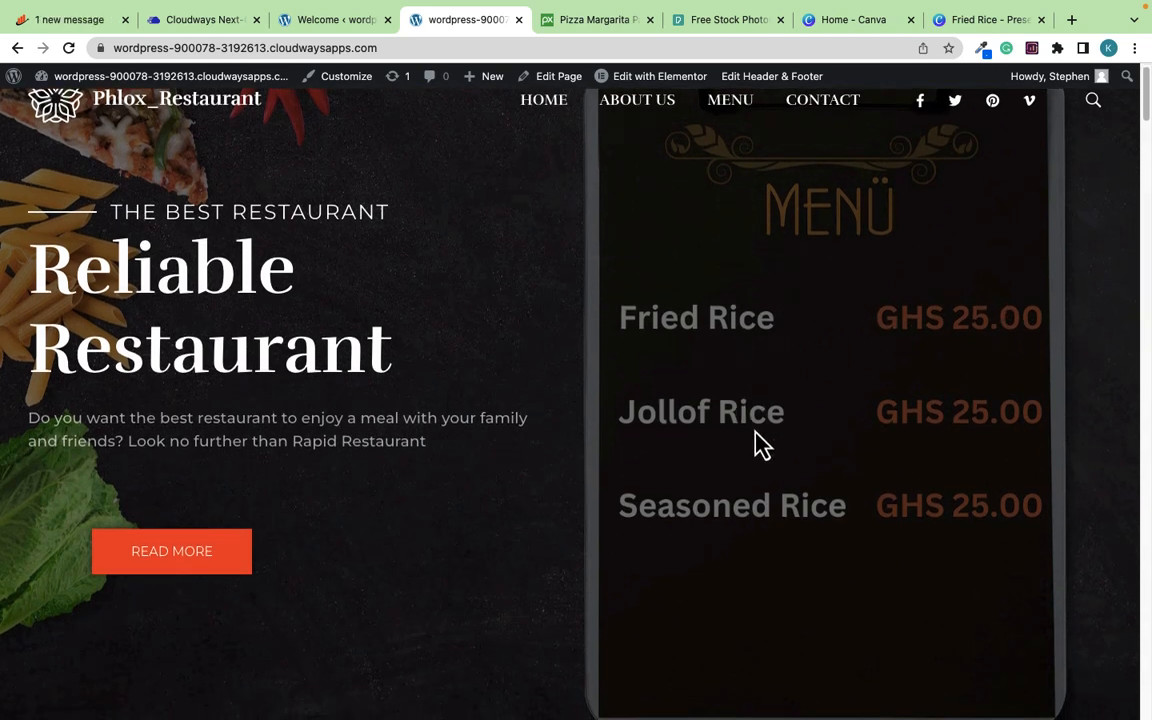
pyautogui.scroll(-3, 910, 400)
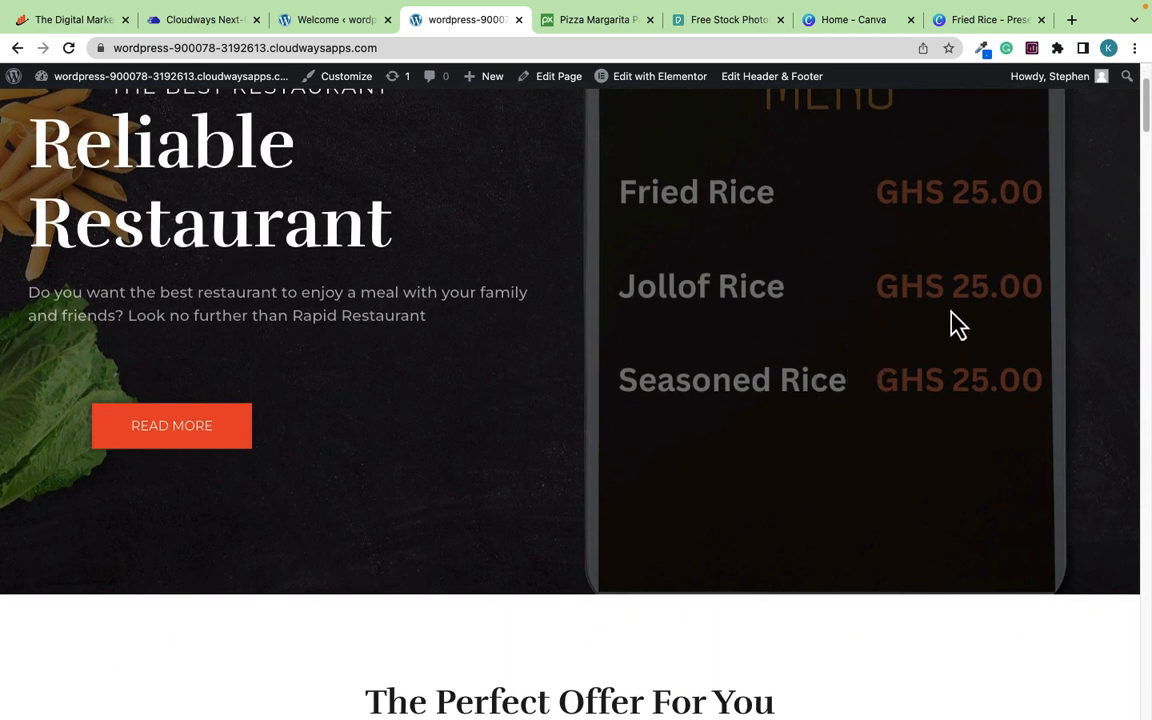
pyautogui.scroll(-10, 955, 323)
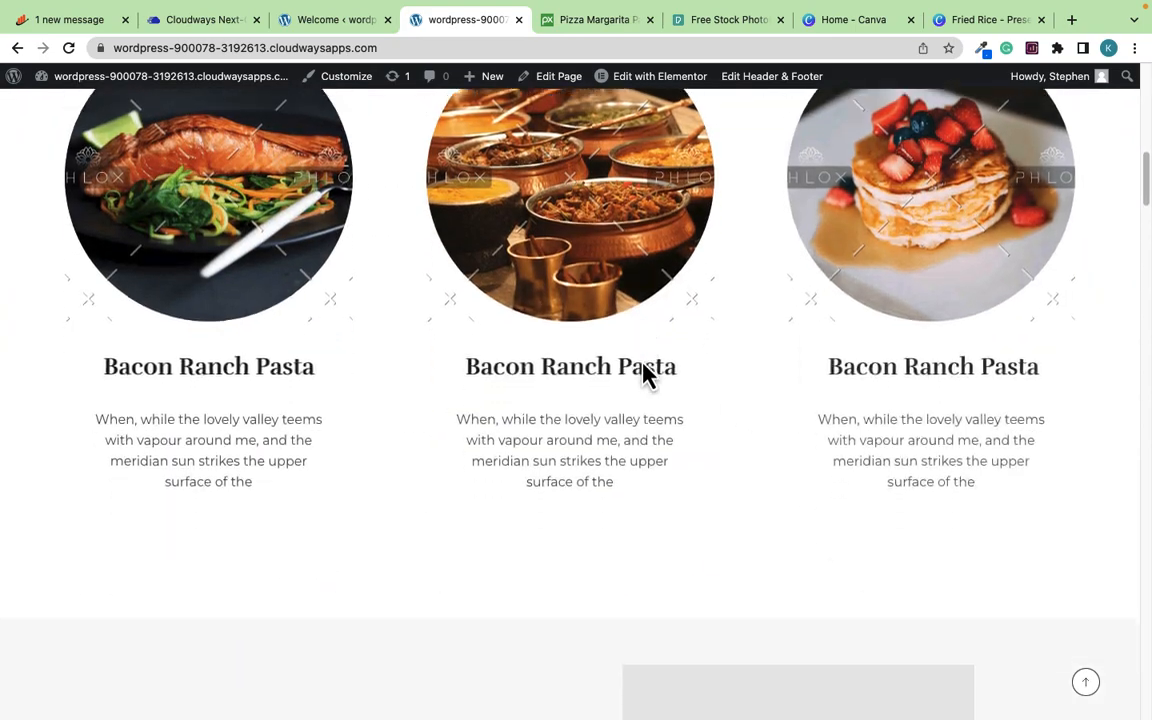
pyautogui.scroll(-15, 645, 373)
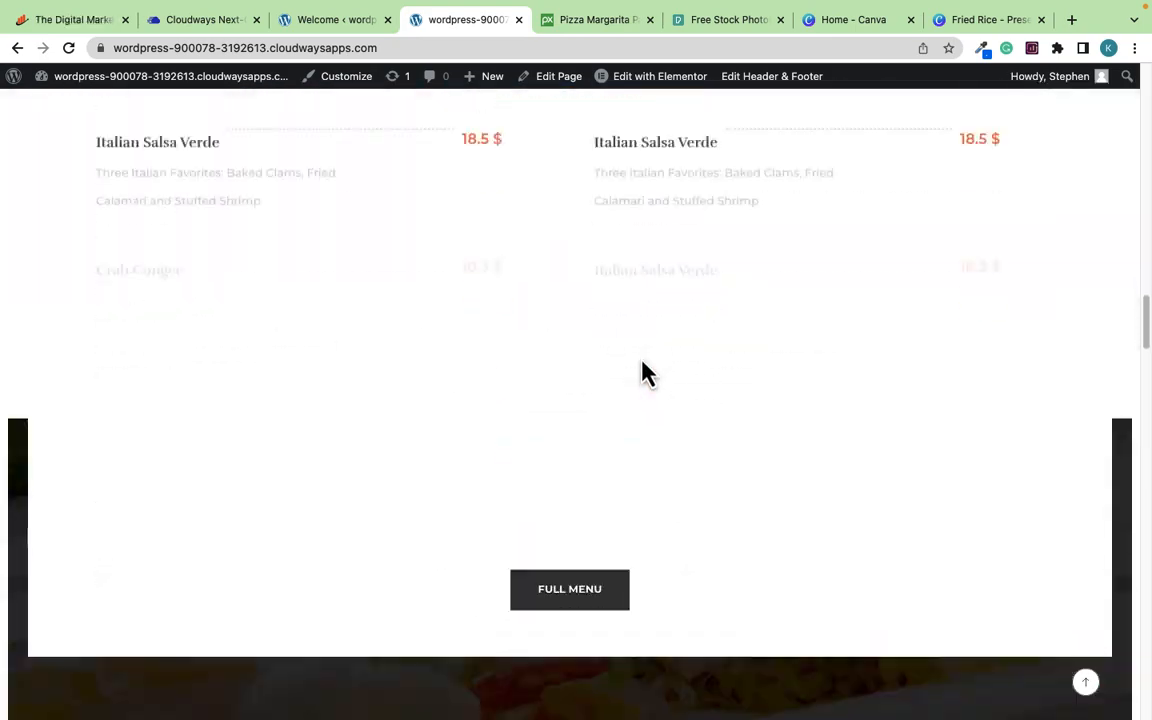
pyautogui.scroll(-2, 645, 373)
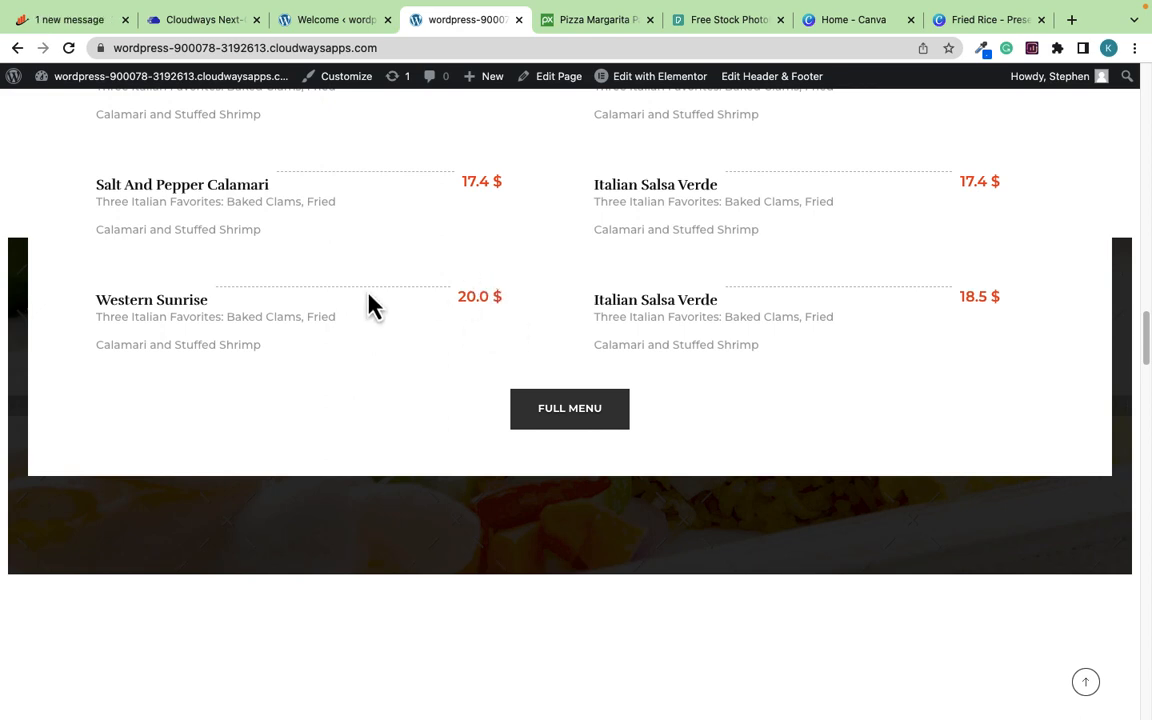
pyautogui.scroll(-3, 398, 303)
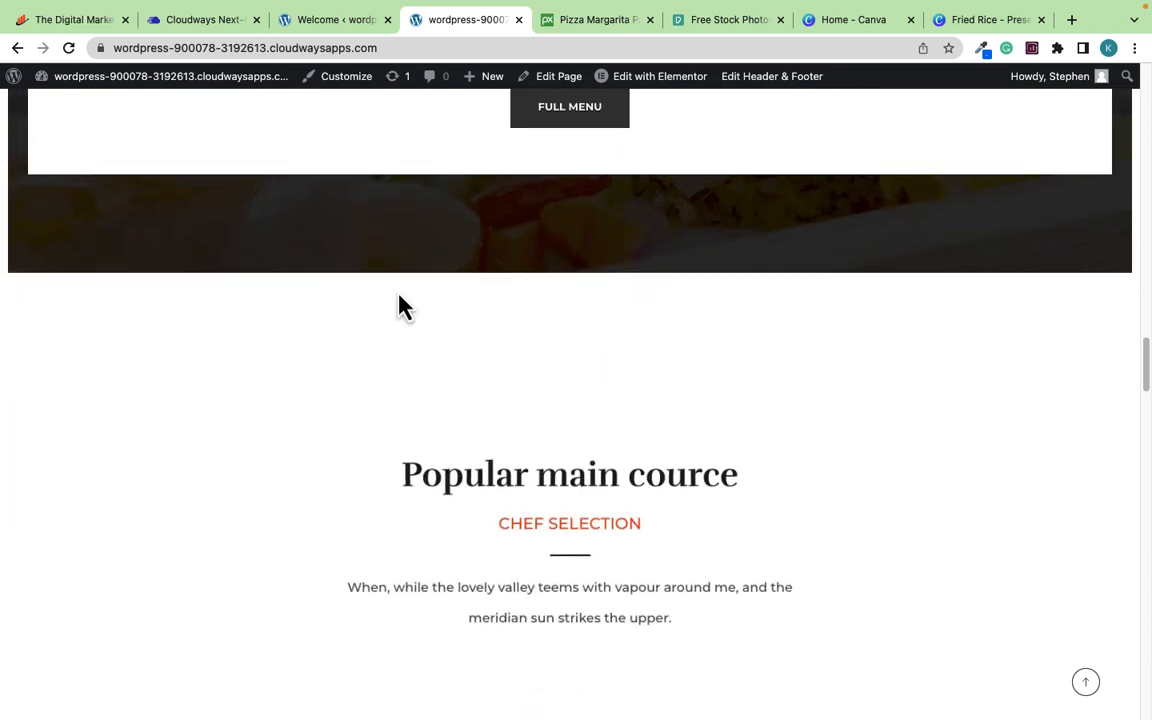
pyautogui.scroll(3, 537, 355)
pyautogui.scroll(10, 537, 355)
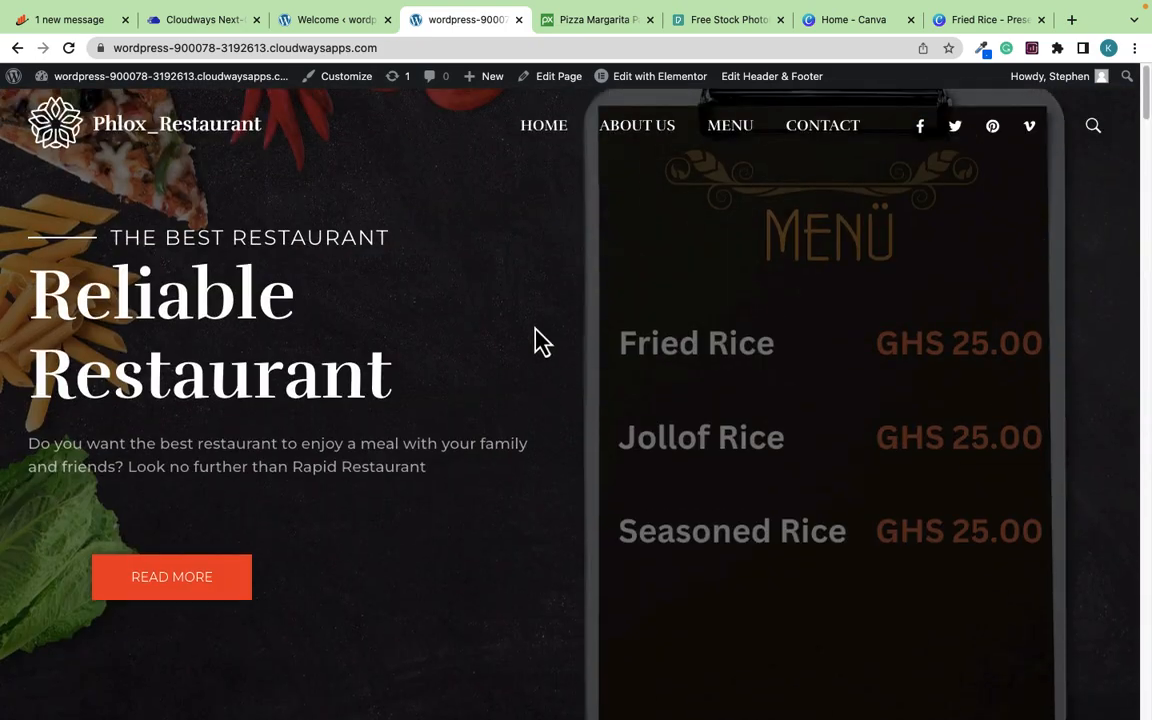
pyautogui.scroll(-5, 537, 345)
pyautogui.scroll(-8, 537, 342)
pyautogui.scroll(7, 537, 340)
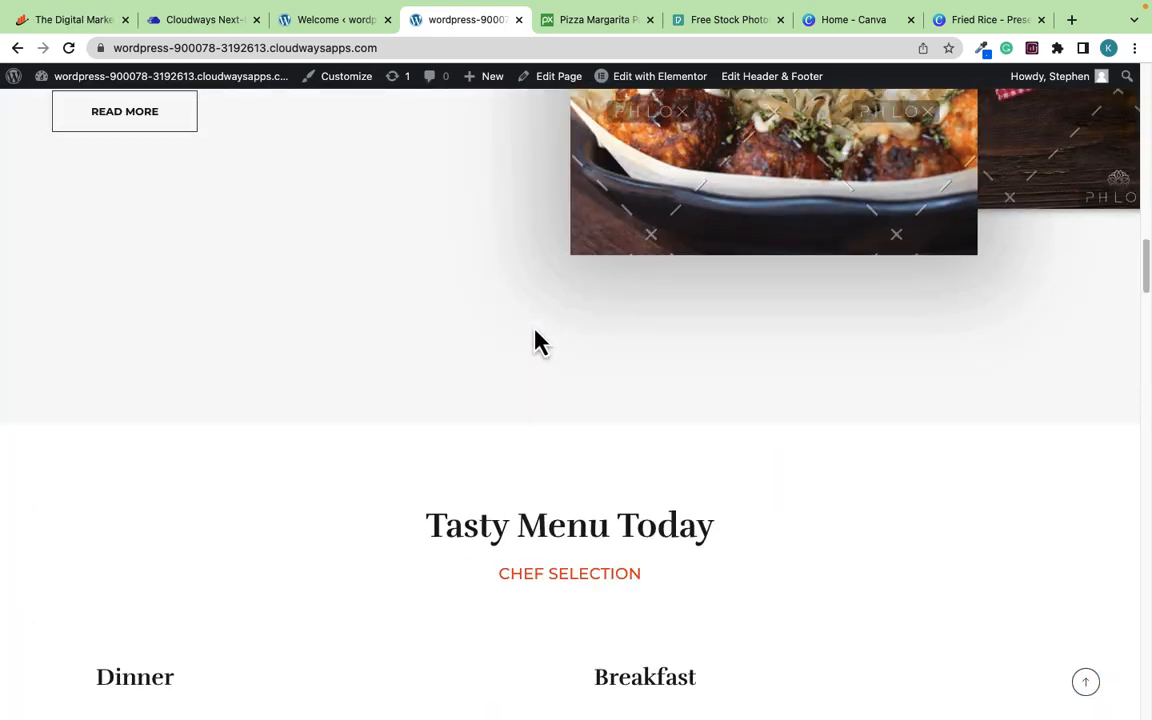
pyautogui.scroll(8, 537, 340)
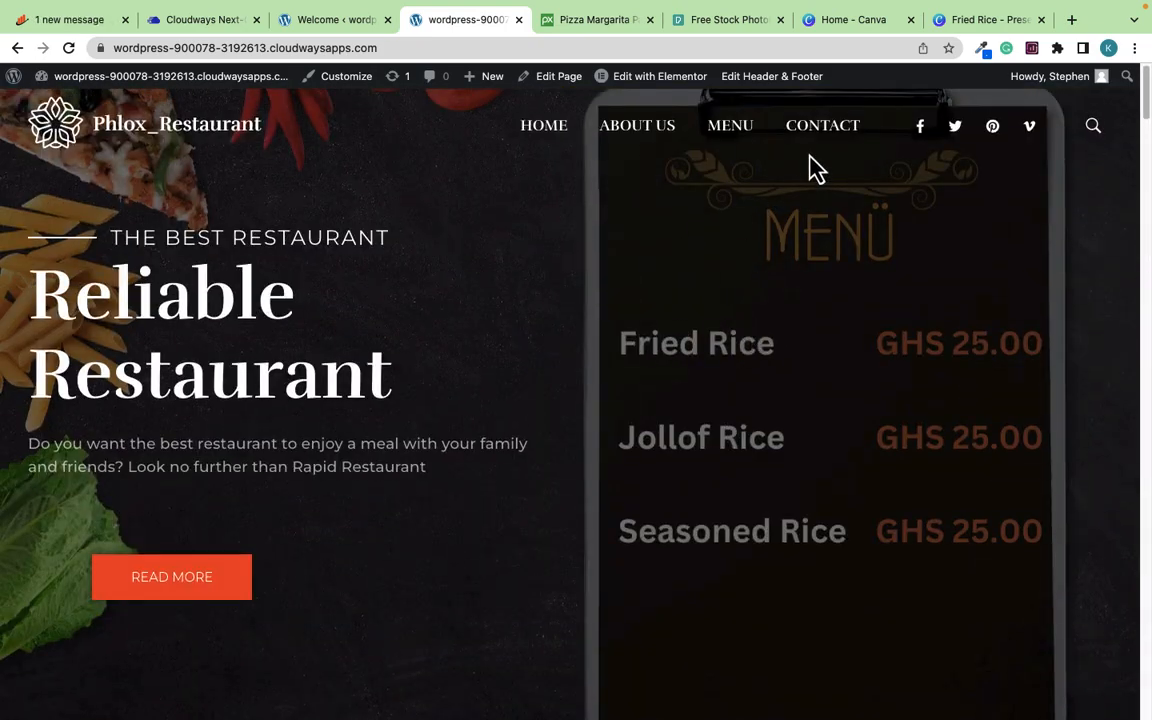
# Step: Open the site's MENU page and review its price lists and images from "Tasty Menu Today" down to the footer
pyautogui.click(733, 130)
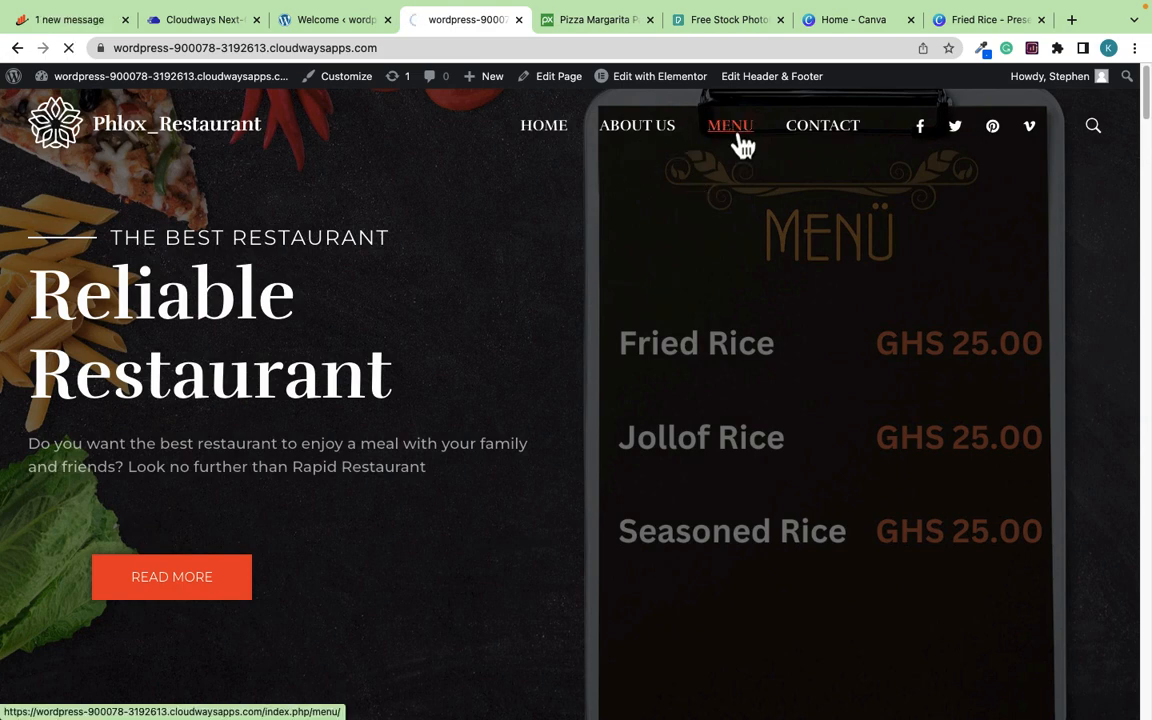
pyautogui.scroll(-3, 563, 291)
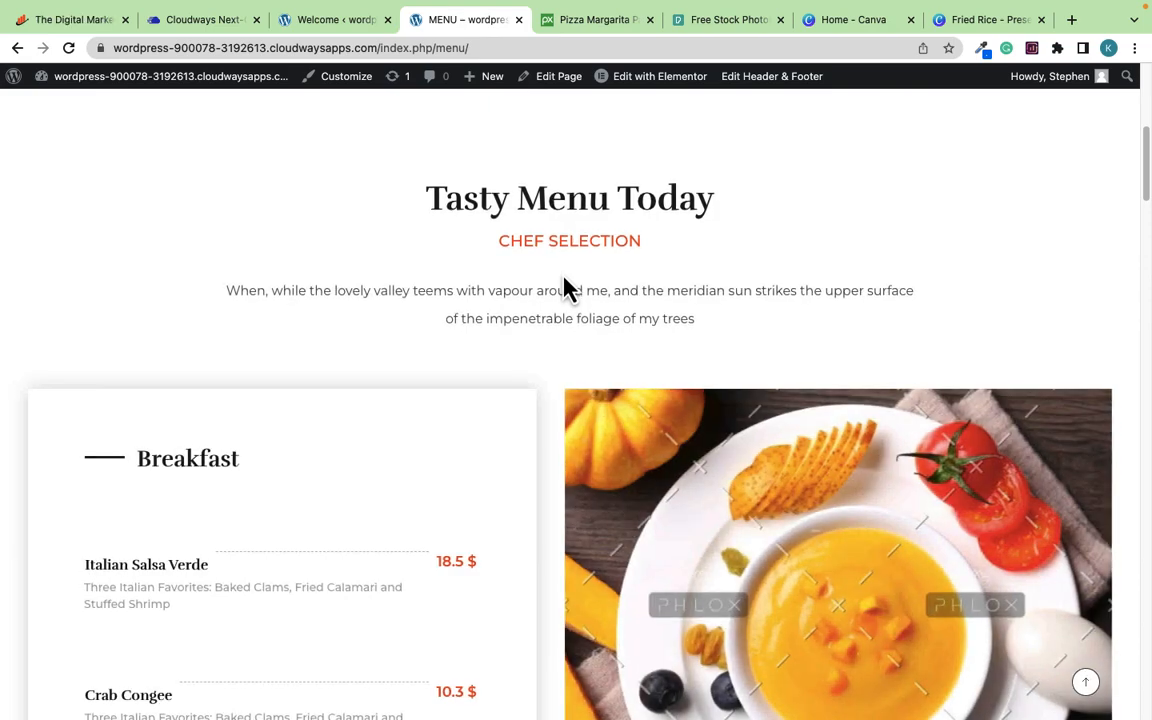
pyautogui.scroll(-2, 565, 289)
pyautogui.scroll(-3, 565, 289)
pyautogui.scroll(-5, 430, 282)
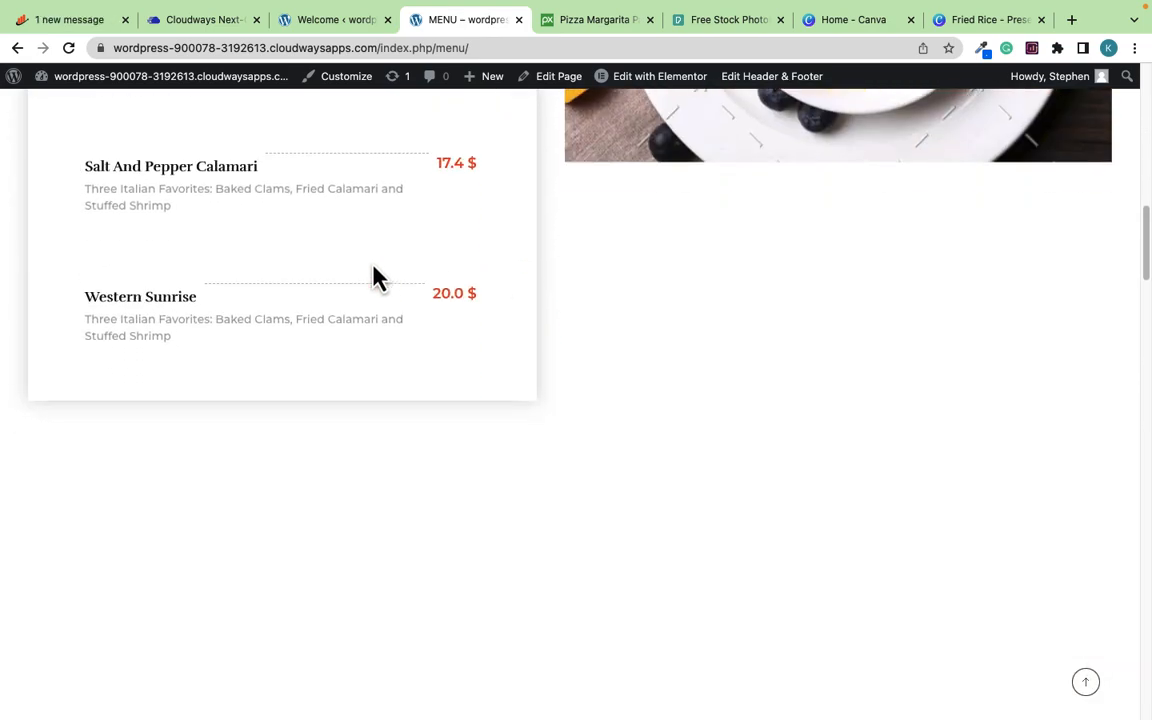
pyautogui.scroll(-5, 410, 270)
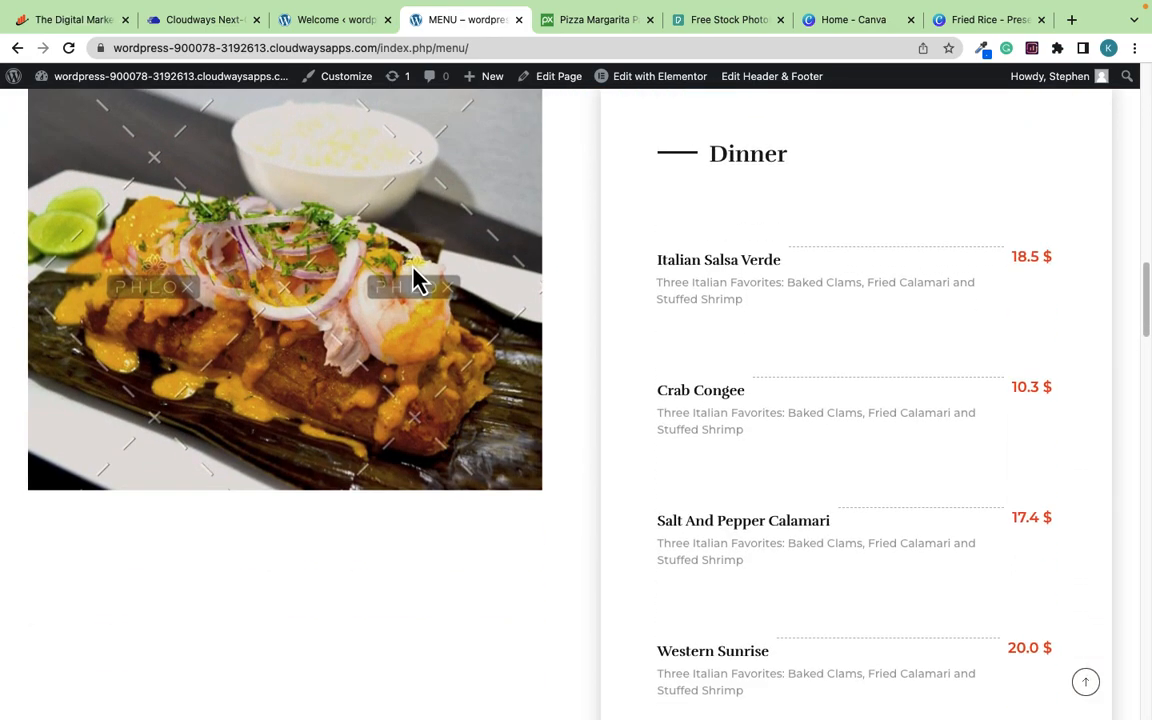
pyautogui.scroll(-2, 452, 275)
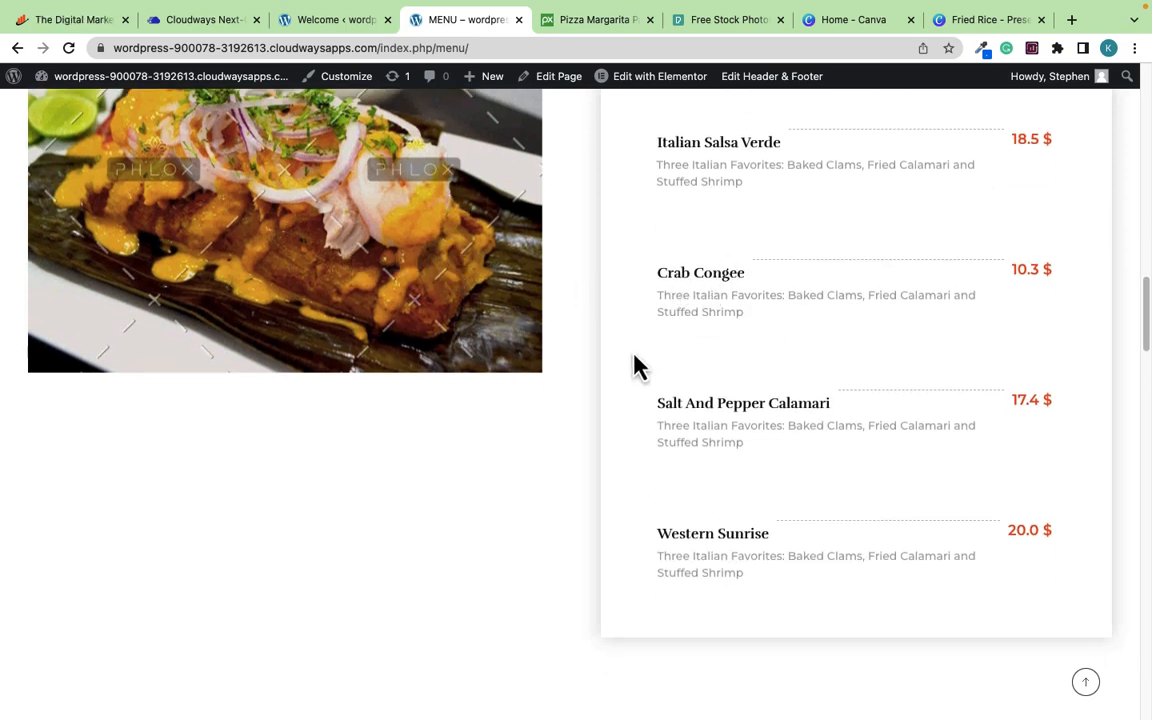
pyautogui.scroll(-3, 738, 342)
pyautogui.scroll(-10, 738, 345)
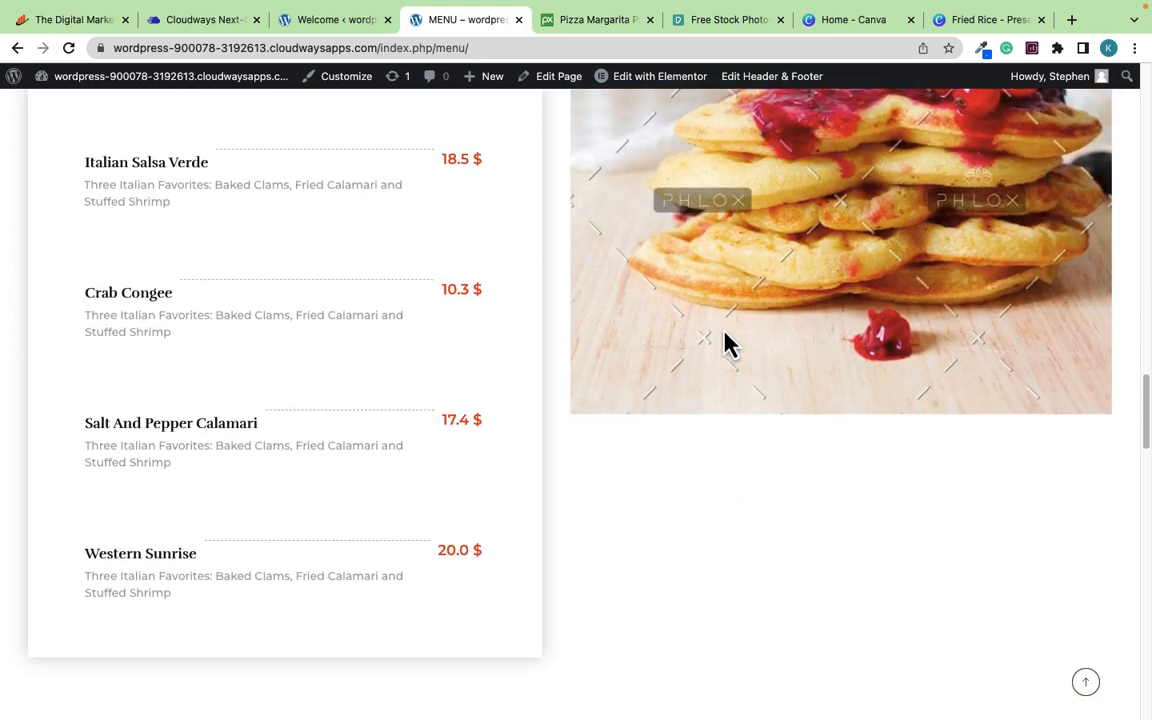
pyautogui.scroll(-10, 725, 340)
pyautogui.scroll(-10, 725, 336)
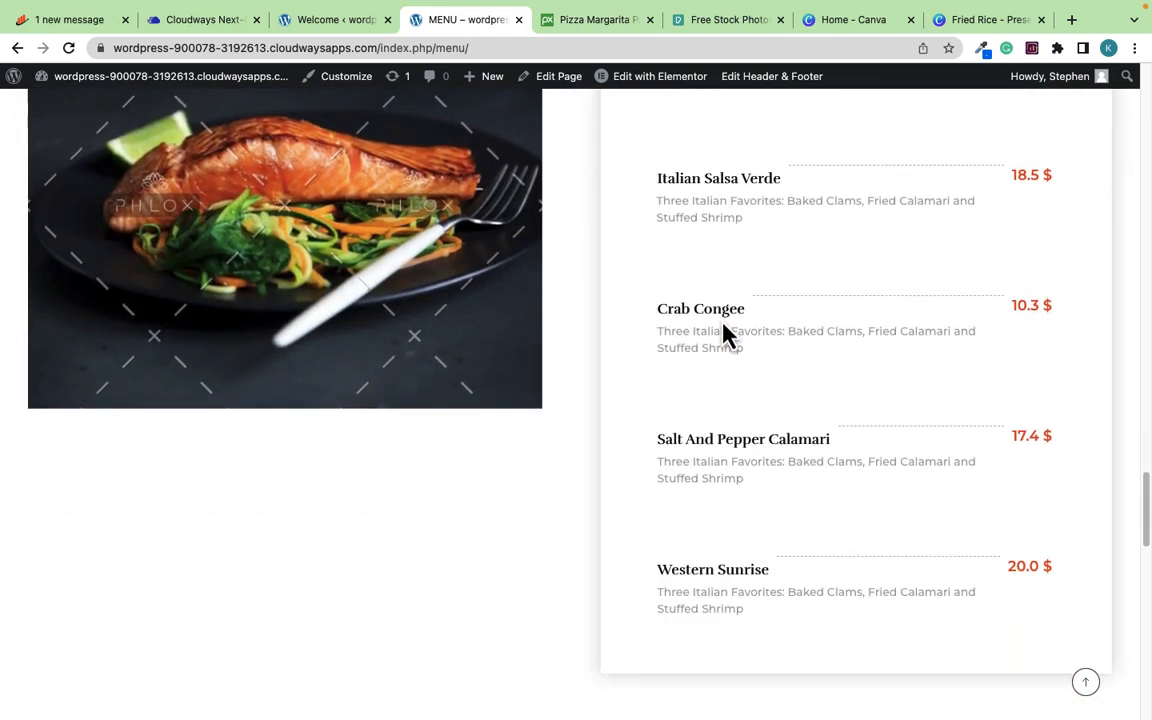
pyautogui.scroll(-10, 725, 336)
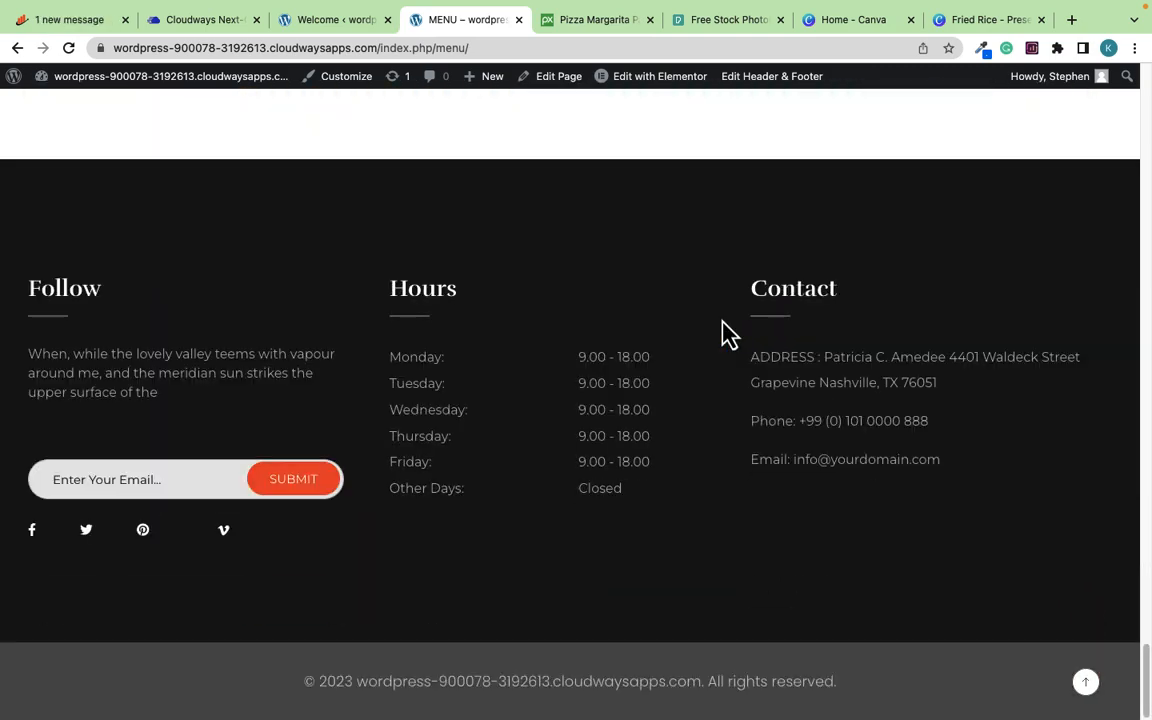
pyautogui.scroll(20, 725, 336)
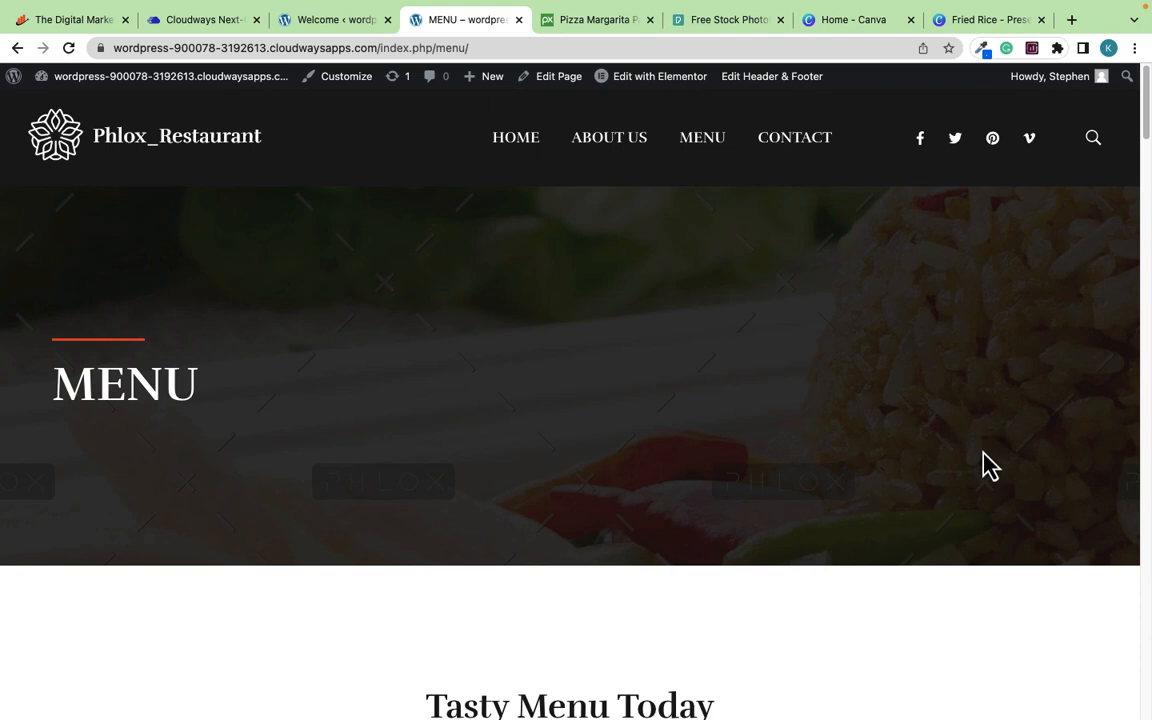
# Step: Open crocoblock.com in a new browser tab and look over its toolkit overview and the dynamic websites section
pyautogui.click(1072, 22)
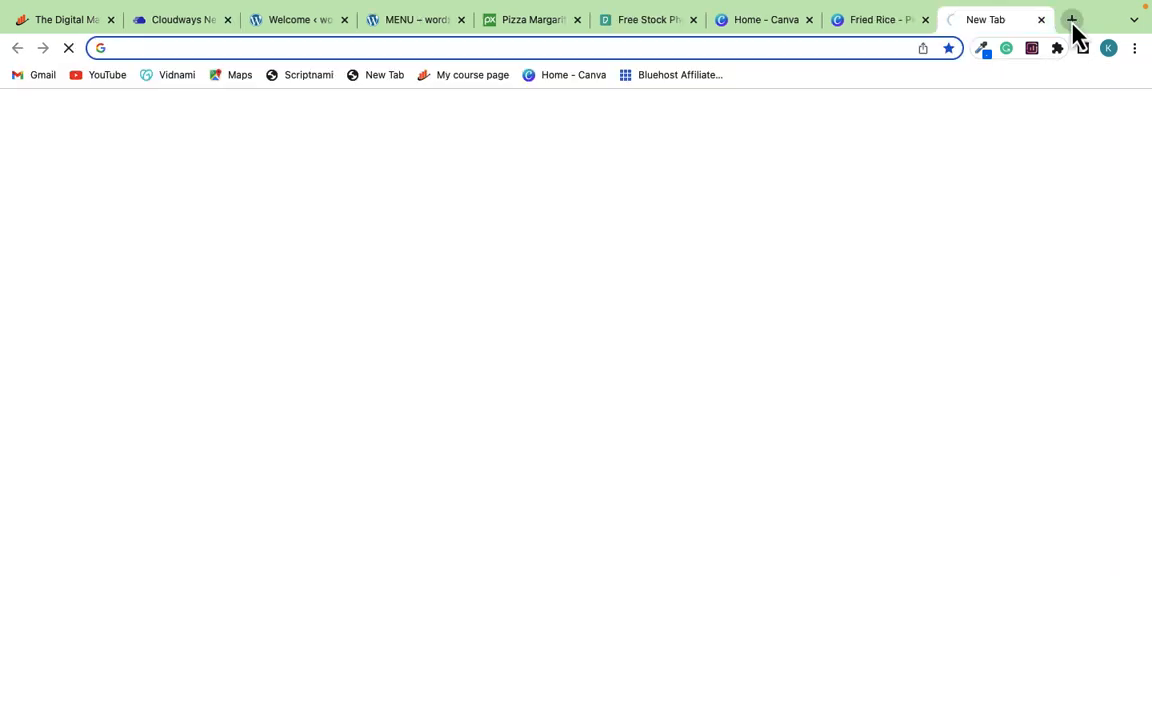
pyautogui.write('crocoblock.com')
pyautogui.press('Return')
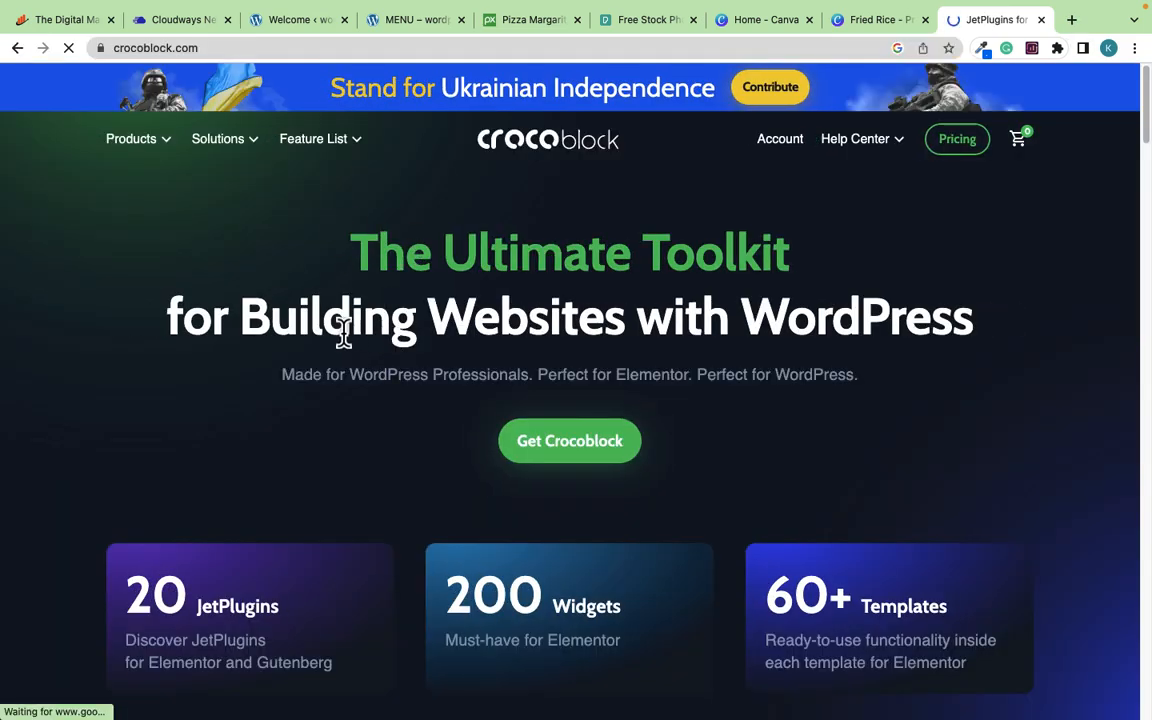
pyautogui.scroll(-1, 450, 366)
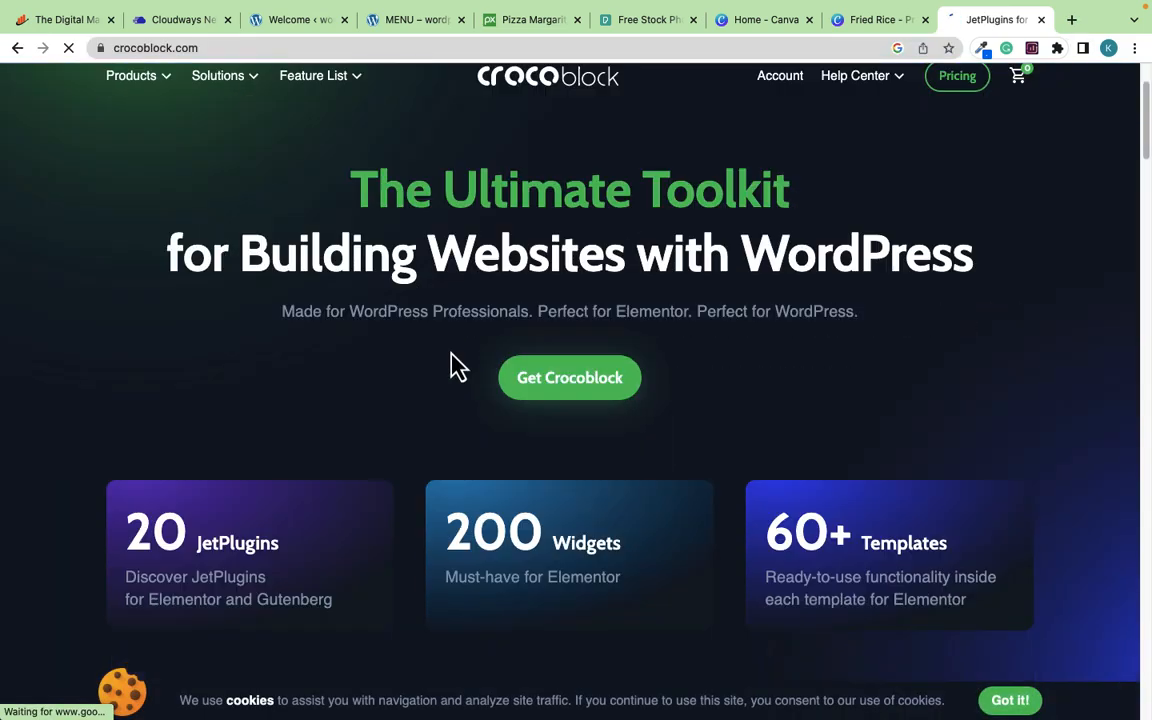
pyautogui.scroll(-5, 450, 366)
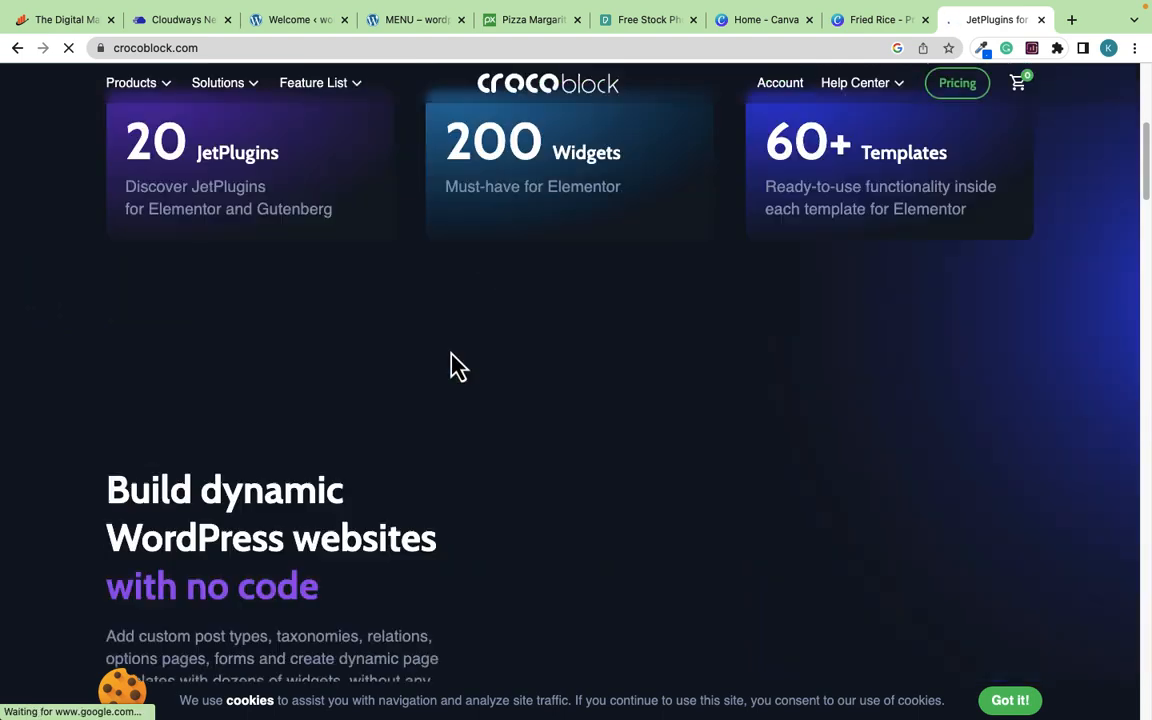
pyautogui.scroll(-6, 450, 366)
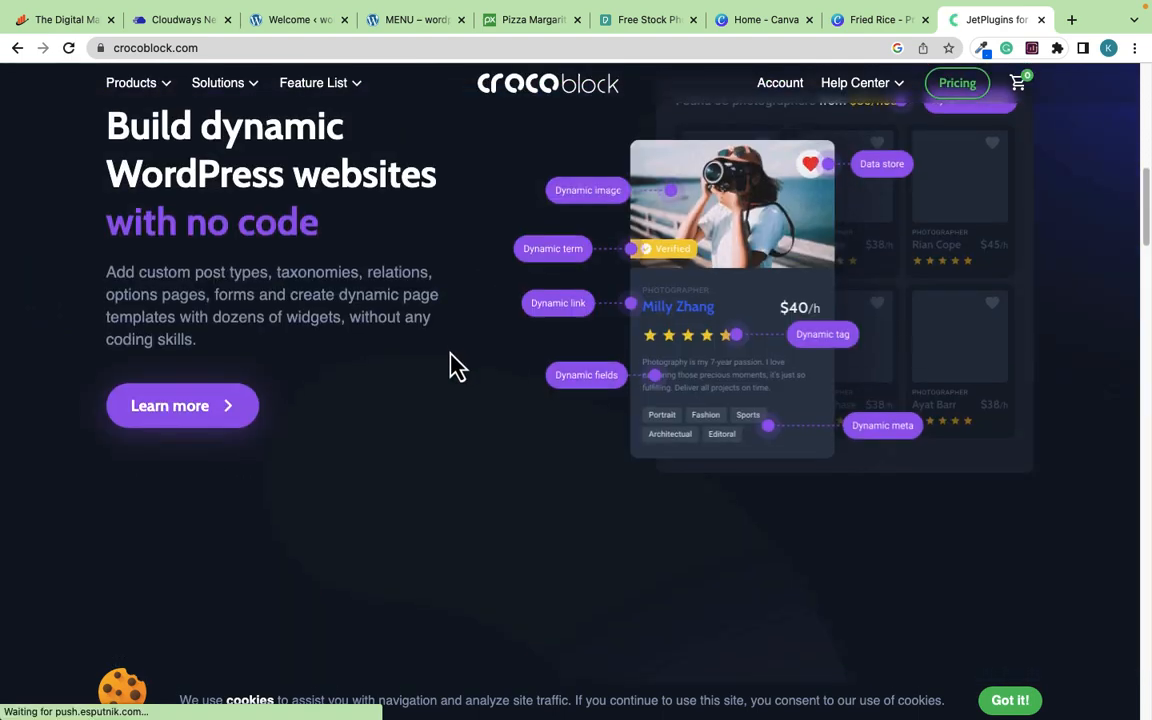
pyautogui.scroll(10, 500, 360)
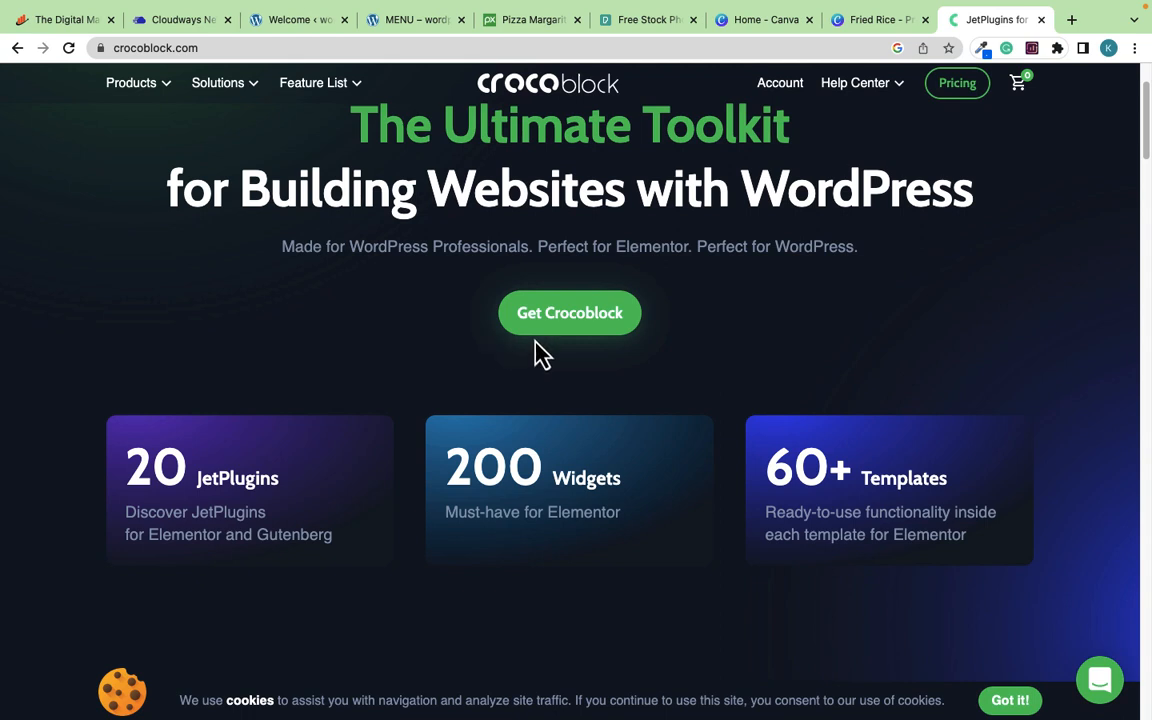
pyautogui.scroll(-1, 521, 342)
pyautogui.scroll(-1, 526, 352)
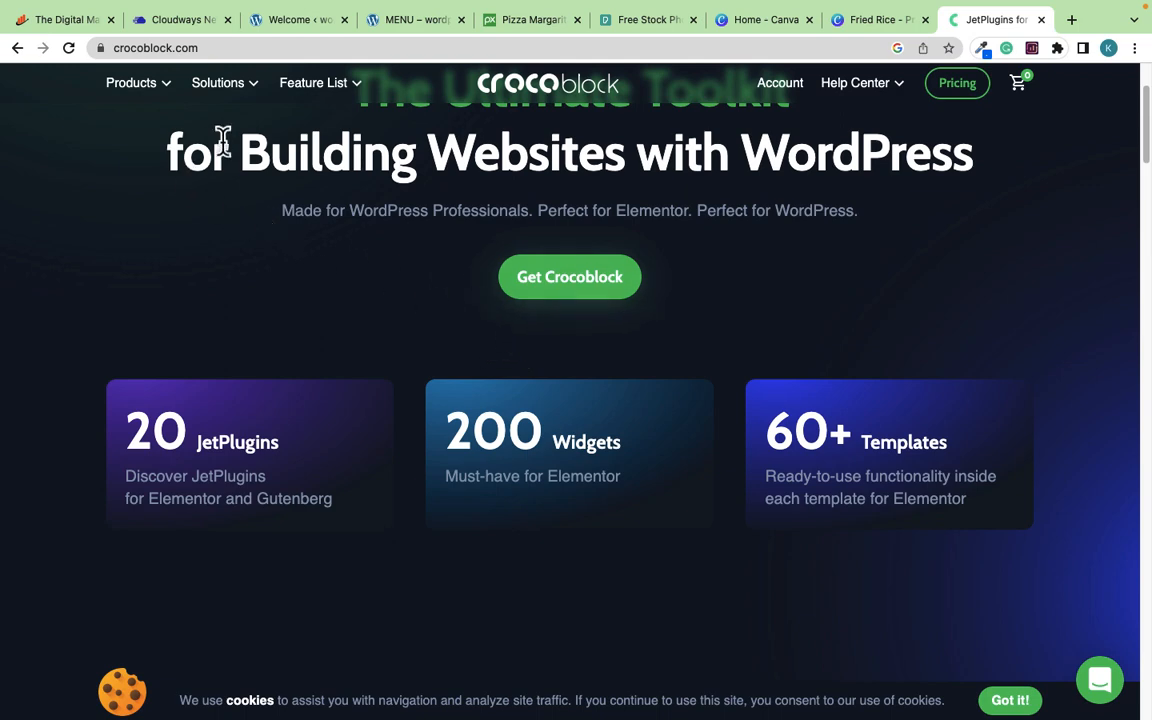
# Step: Open the "Car Dealer Marketplace for Elementor" demo from Crocoblock's solutions and view its transport types and recent ads
pyautogui.moveTo(237, 106)
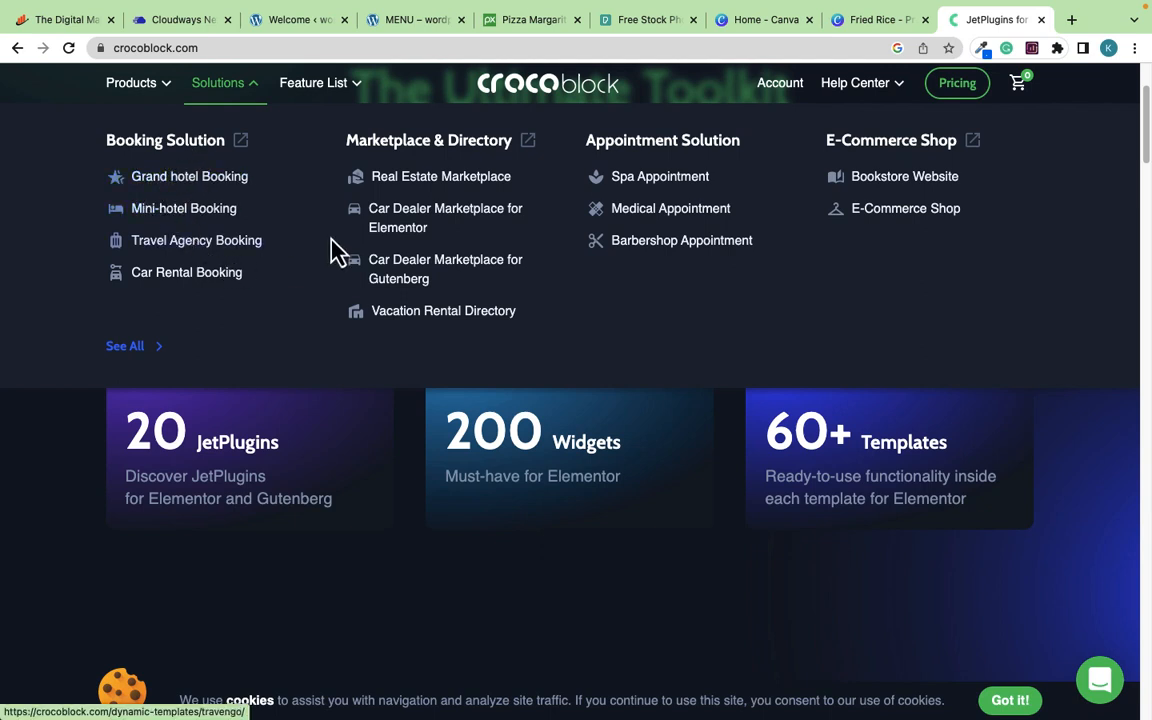
pyautogui.click(414, 230)
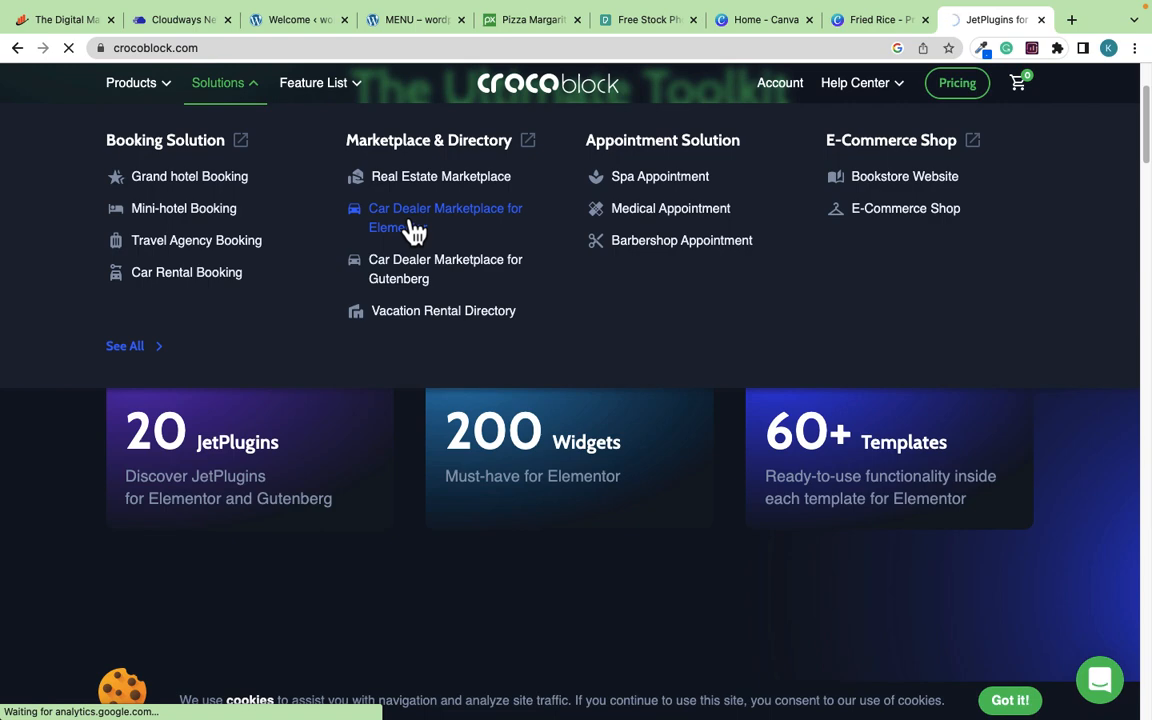
pyautogui.scroll(-3, 239, 514)
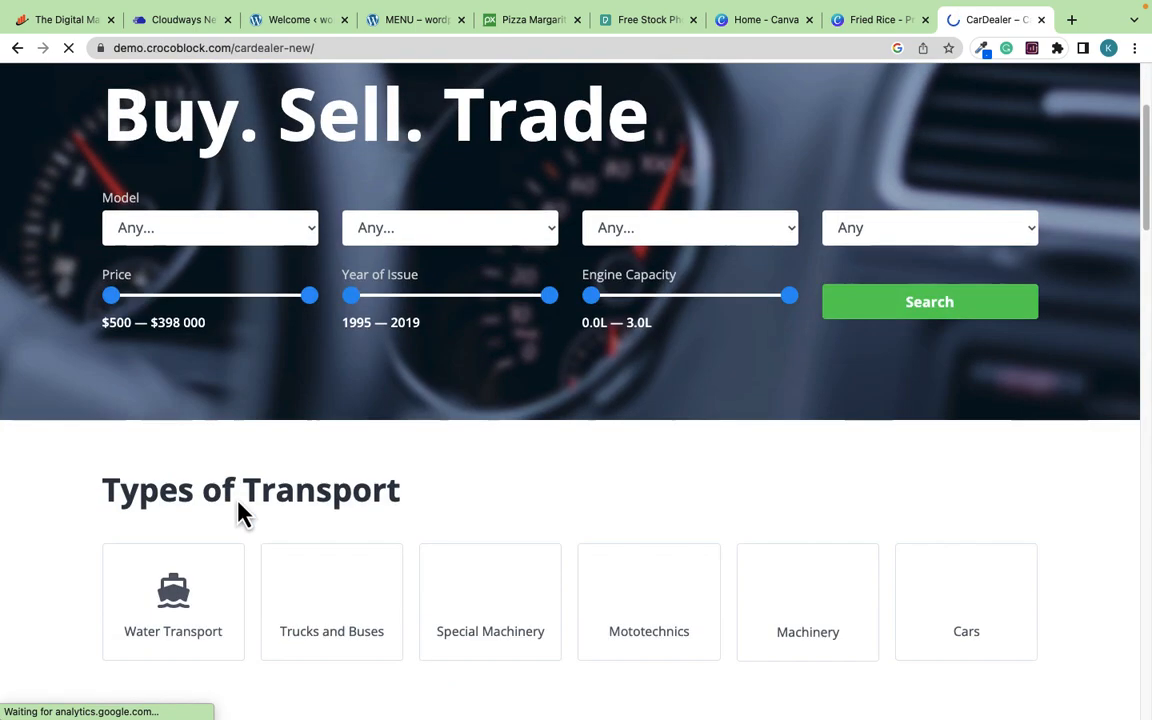
pyautogui.scroll(-6, 237, 503)
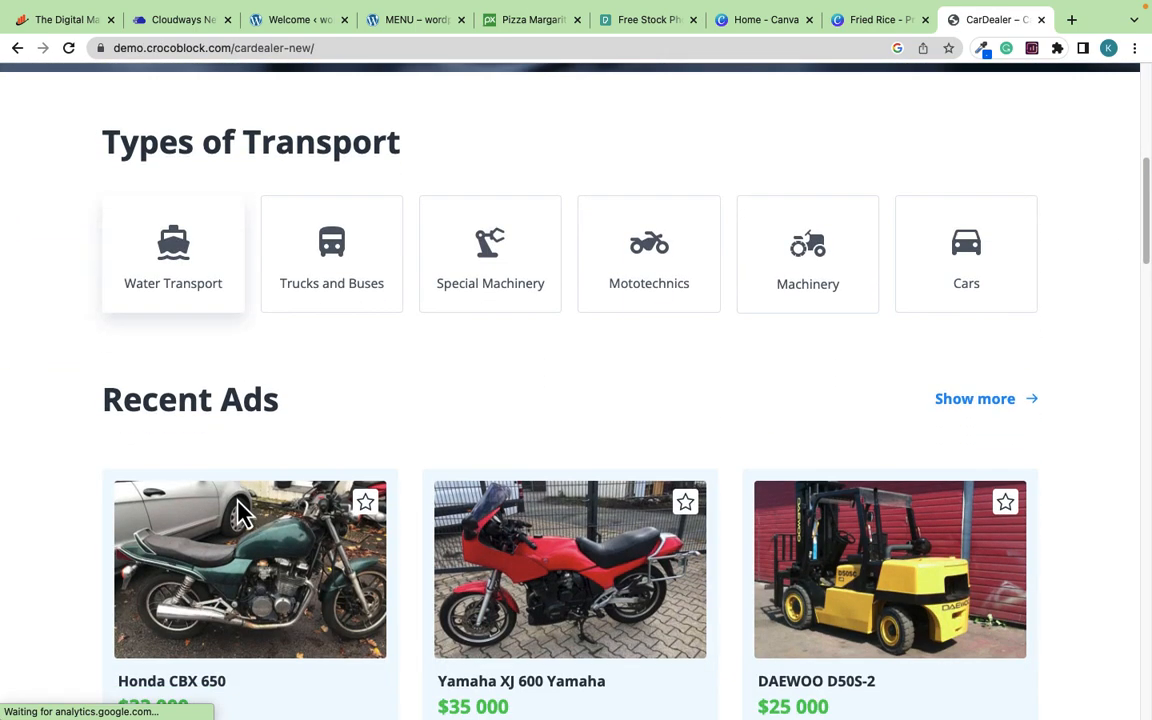
# Step: Examine the CarDealer demo's home page from the recent and VIP ads through car brands and news to the footer, then its search header
pyautogui.scroll(-10, 240, 512)
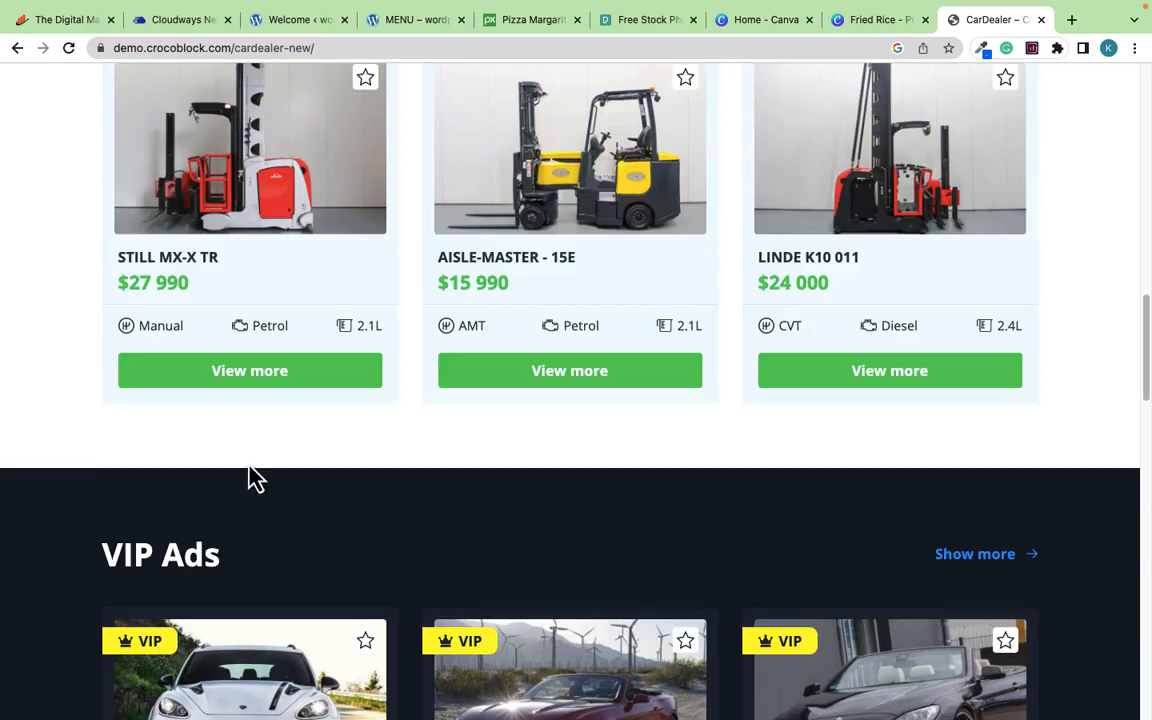
pyautogui.scroll(-6, 270, 510)
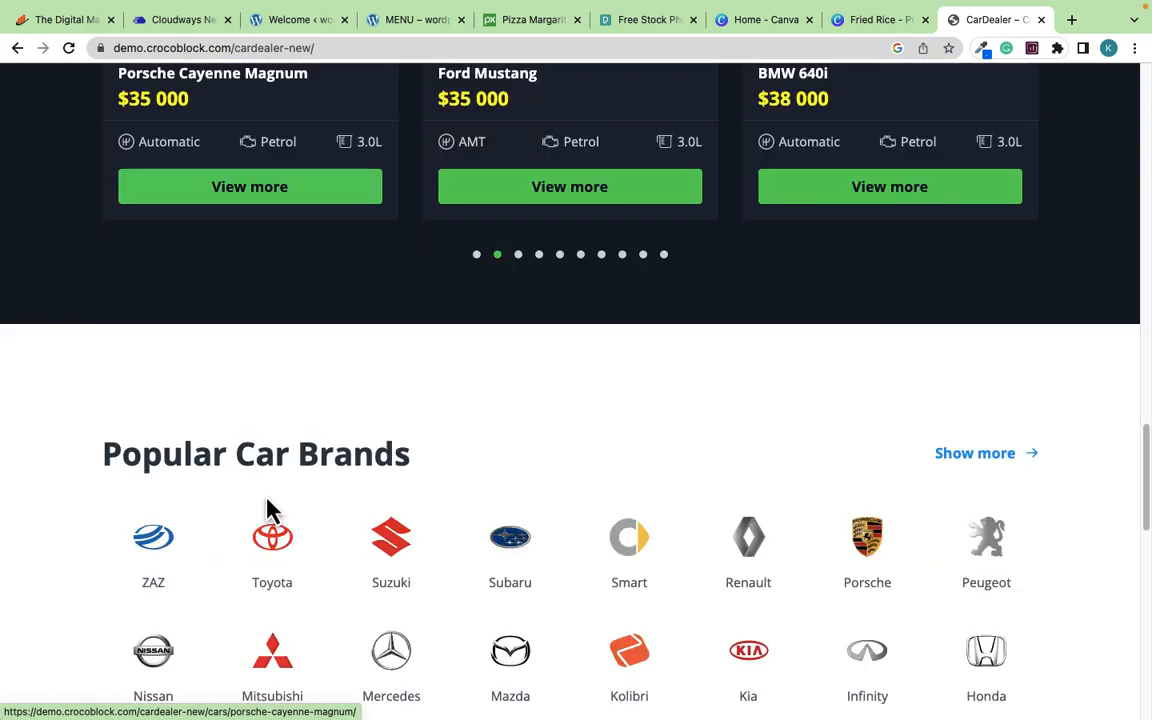
pyautogui.scroll(-9, 268, 510)
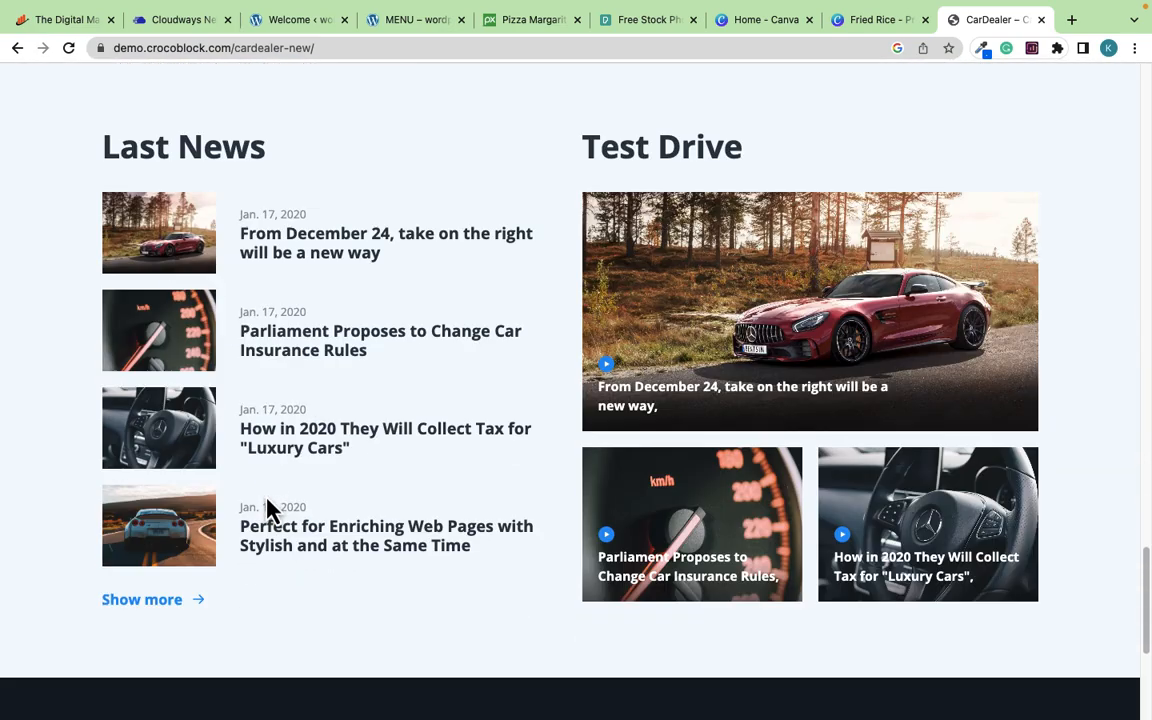
pyautogui.scroll(-3, 270, 509)
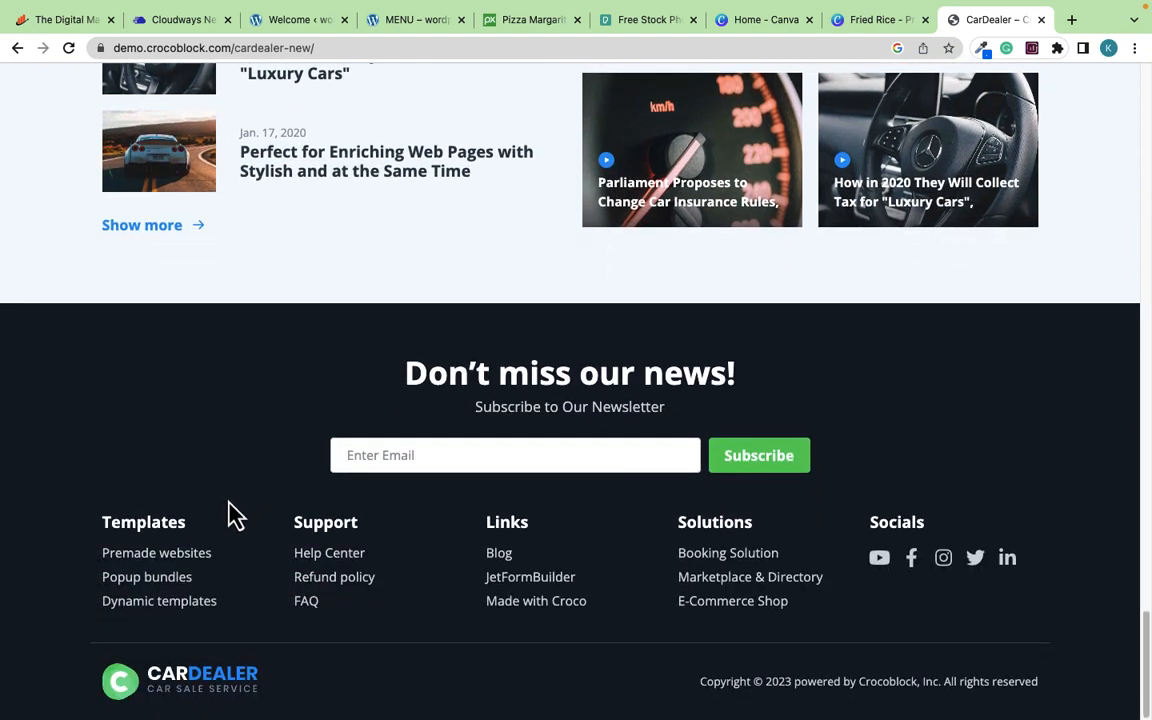
pyautogui.scroll(7, 240, 505)
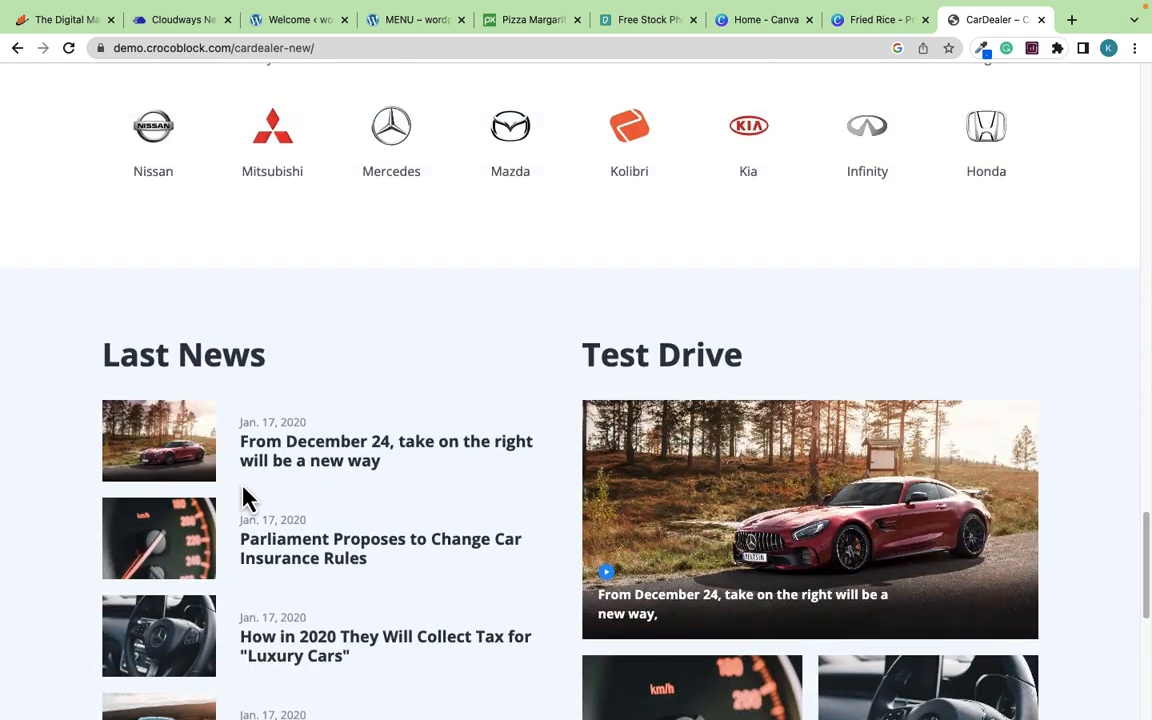
pyautogui.scroll(20, 248, 497)
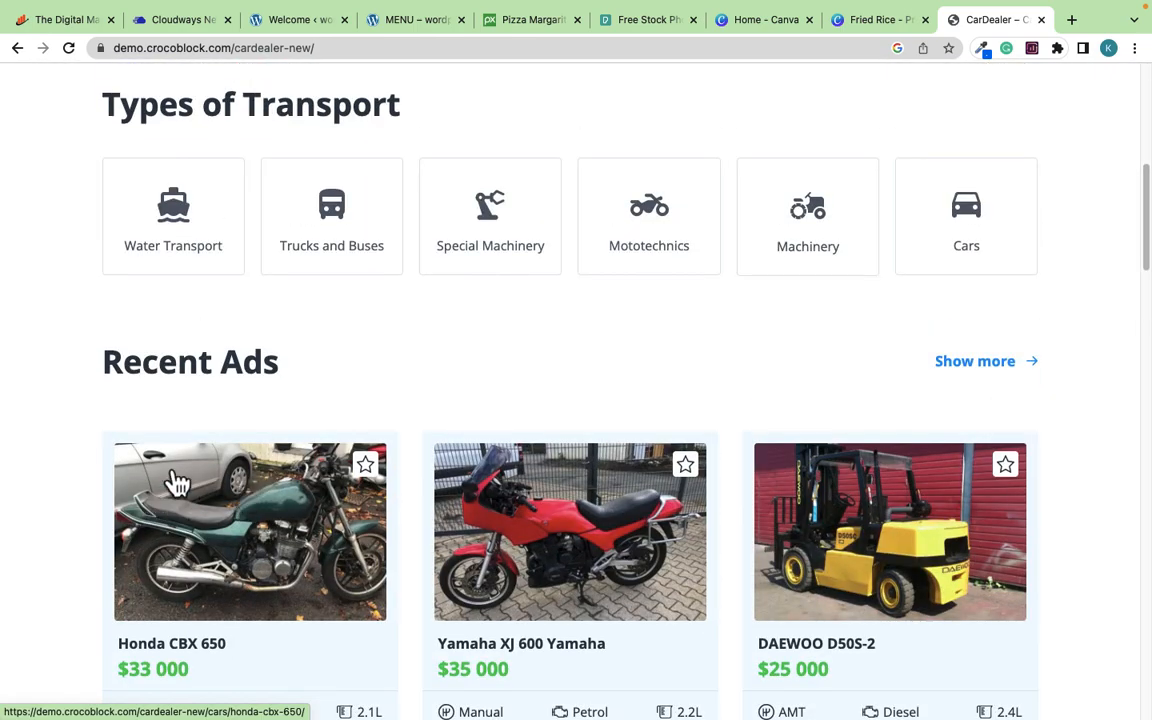
pyautogui.scroll(6, 175, 482)
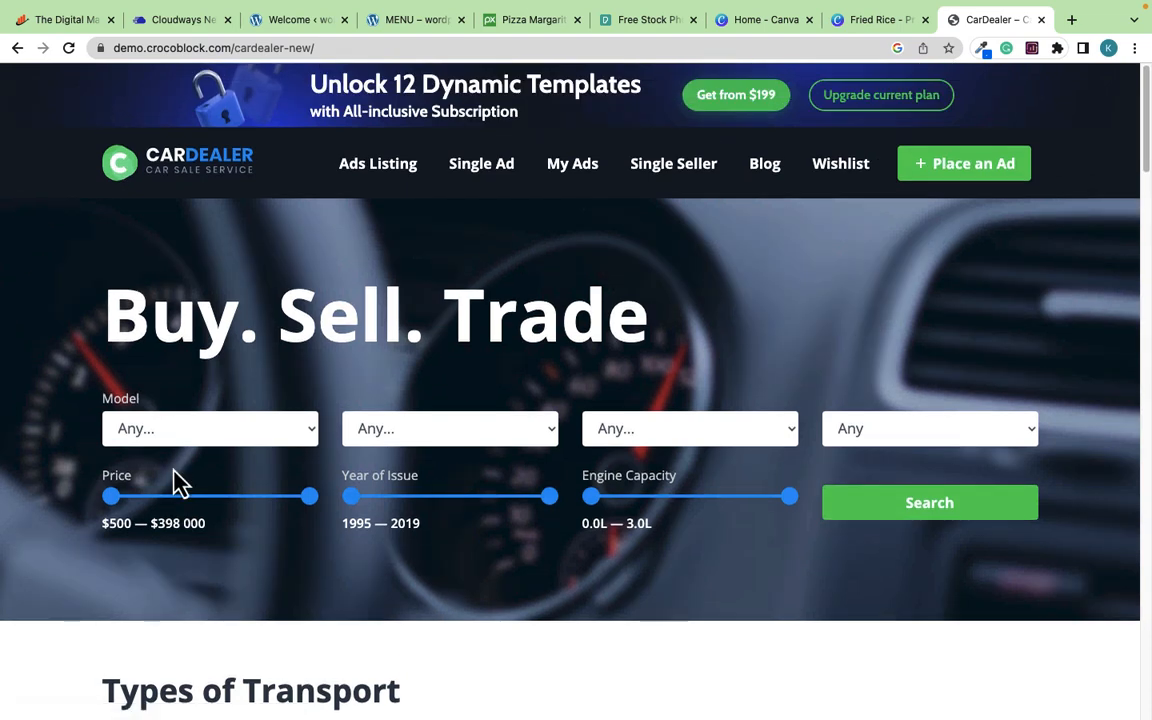